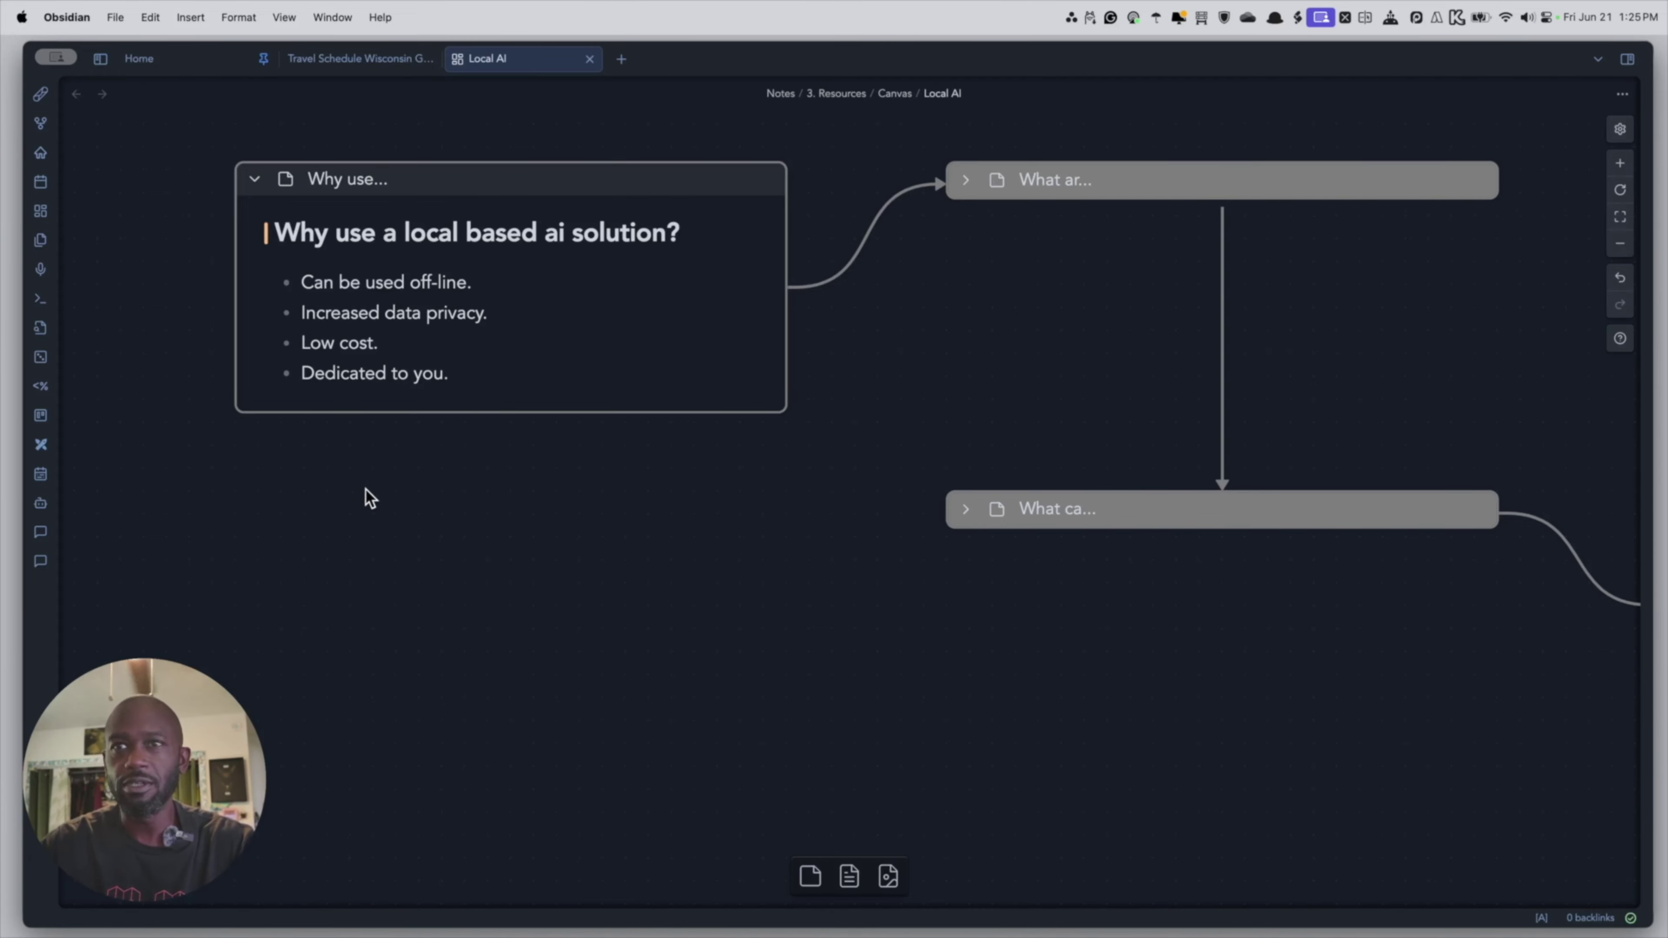
Expand the canvas card about the different scenarios for using a local AI solution with Obsidian.
{"action": "left_click", "coordinate": [427, 396]}
{"action": "left_click", "coordinate": [421, 447]}
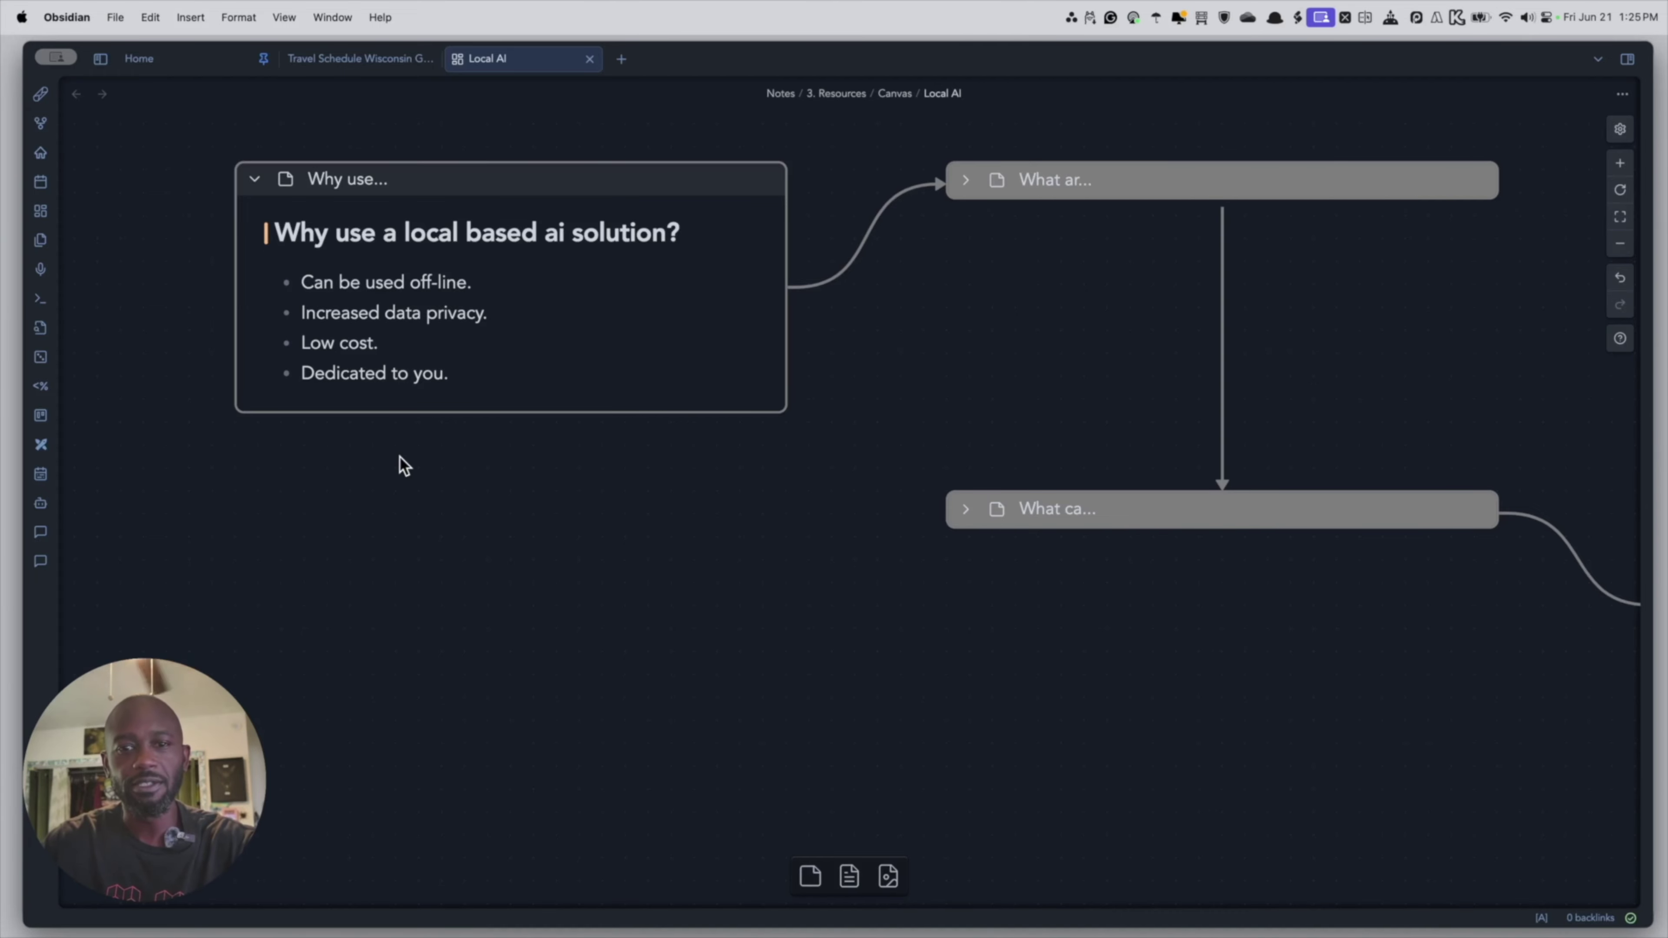
{"action": "left_click", "coordinate": [965, 180]}
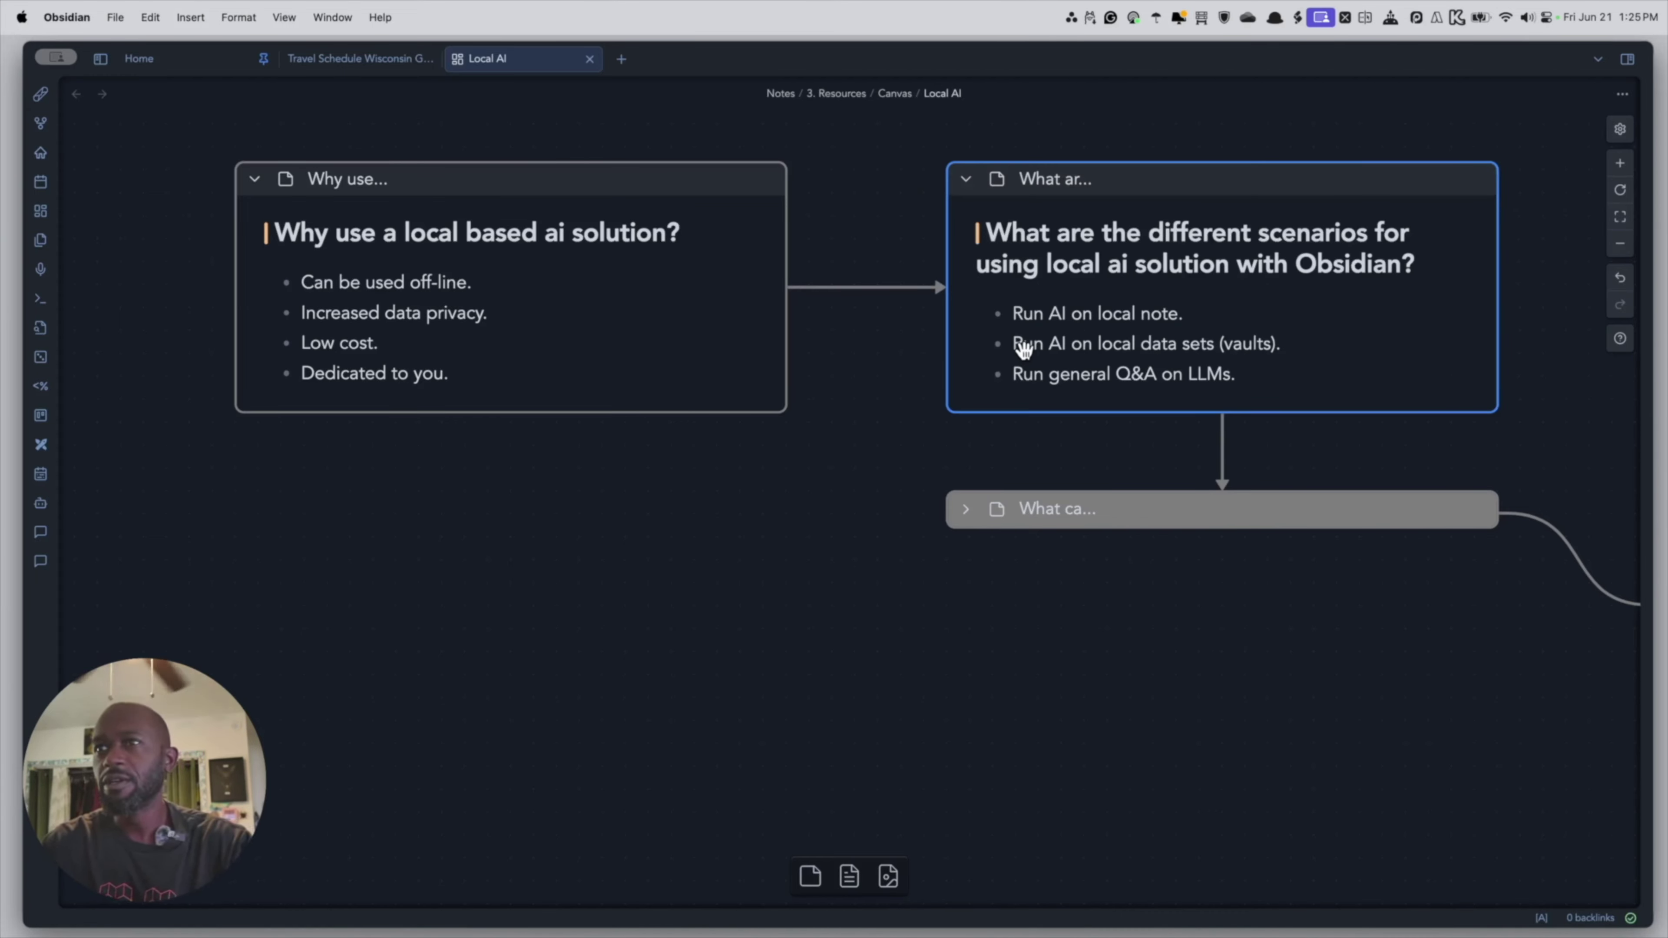
{"action": "left_click", "coordinate": [905, 415]}
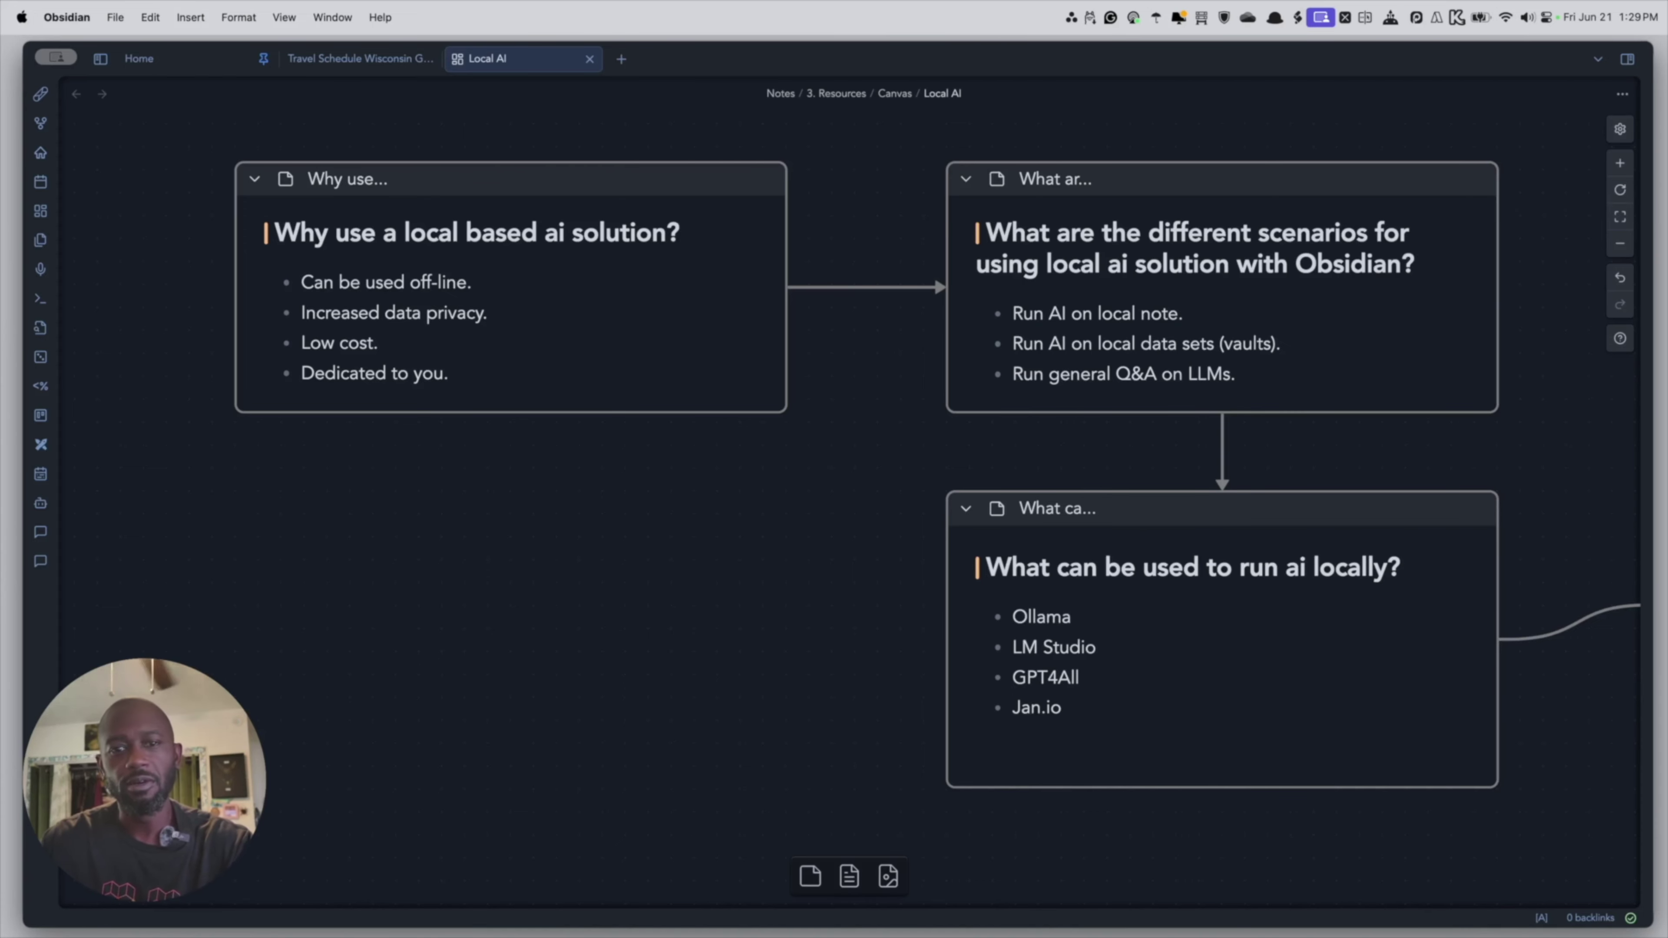
Examine the cards on local models and the Q&A and canvas features linked to BMO, Copilot, Smart Second Brain and Canolli.
{"action": "scroll", "coordinate": [519, 650], "scroll_direction": "right", "scroll_amount": 15}
{"action": "scroll", "coordinate": [519, 650], "scroll_direction": "down", "scroll_amount": 5}
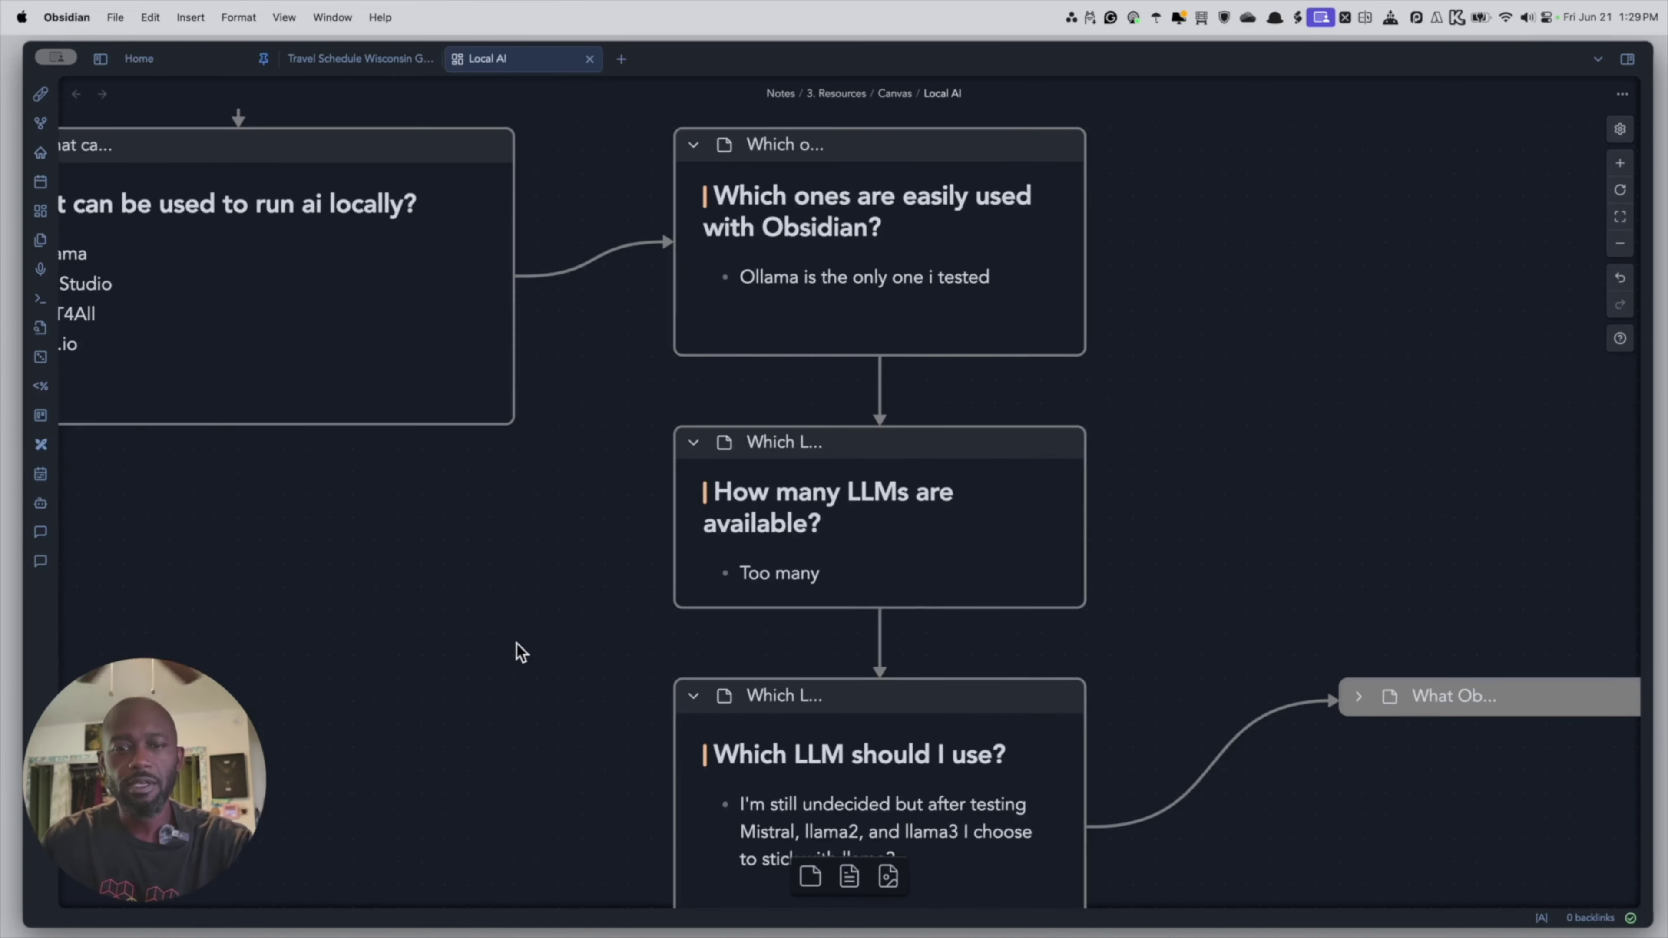
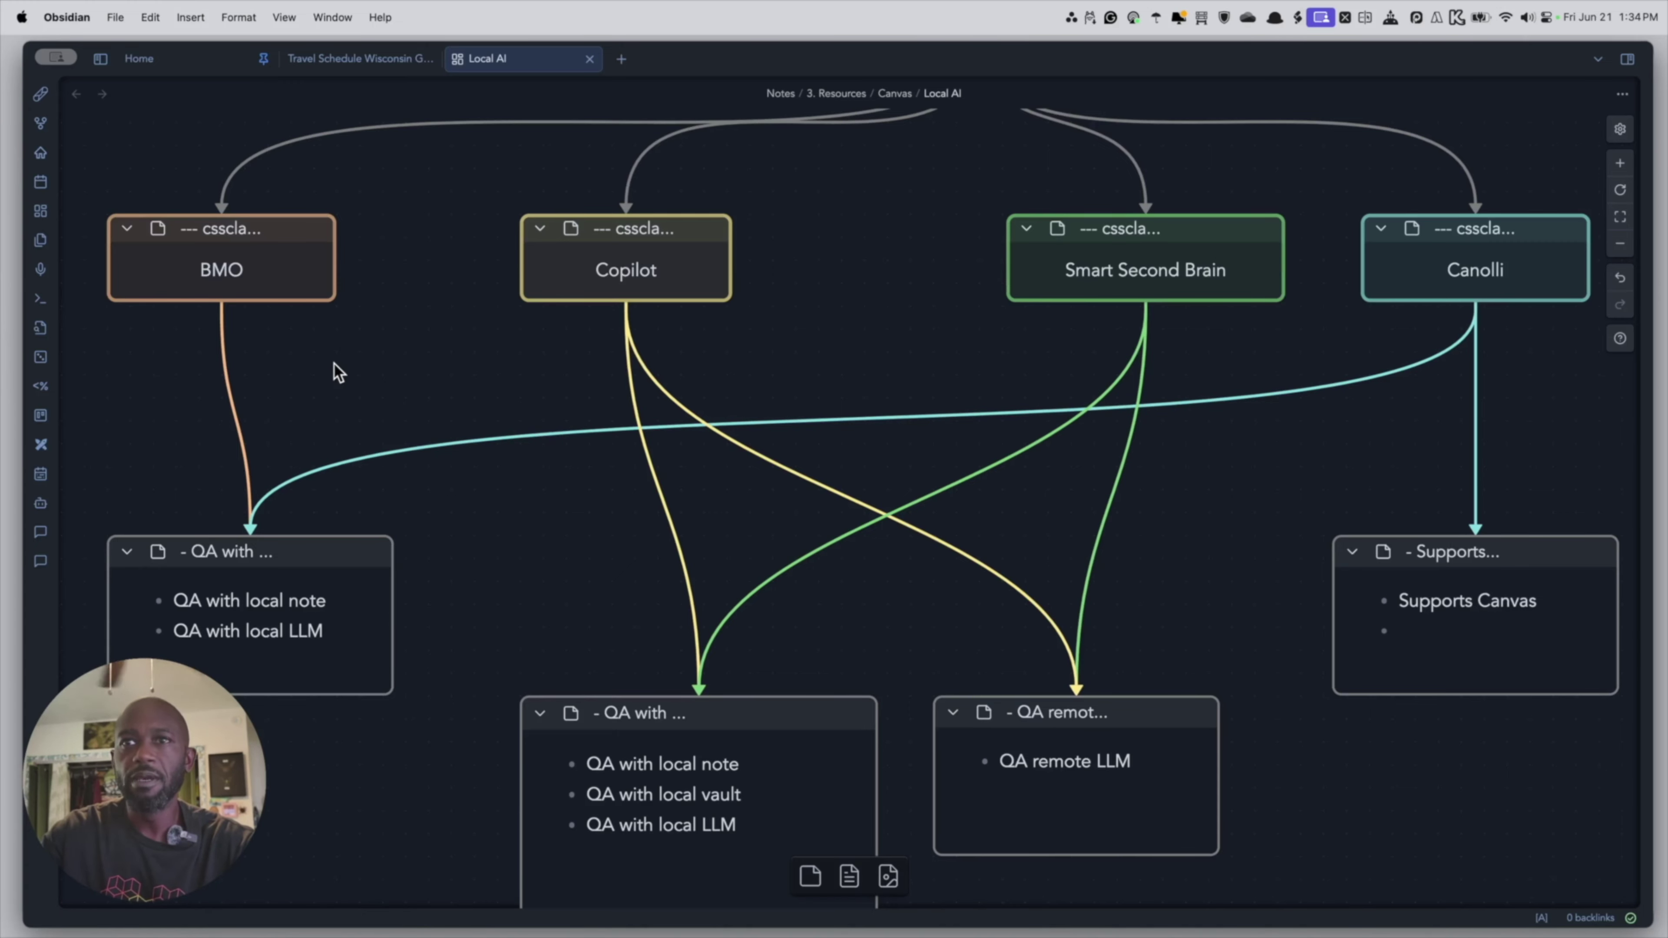
{"action": "left_click", "coordinate": [279, 276]}
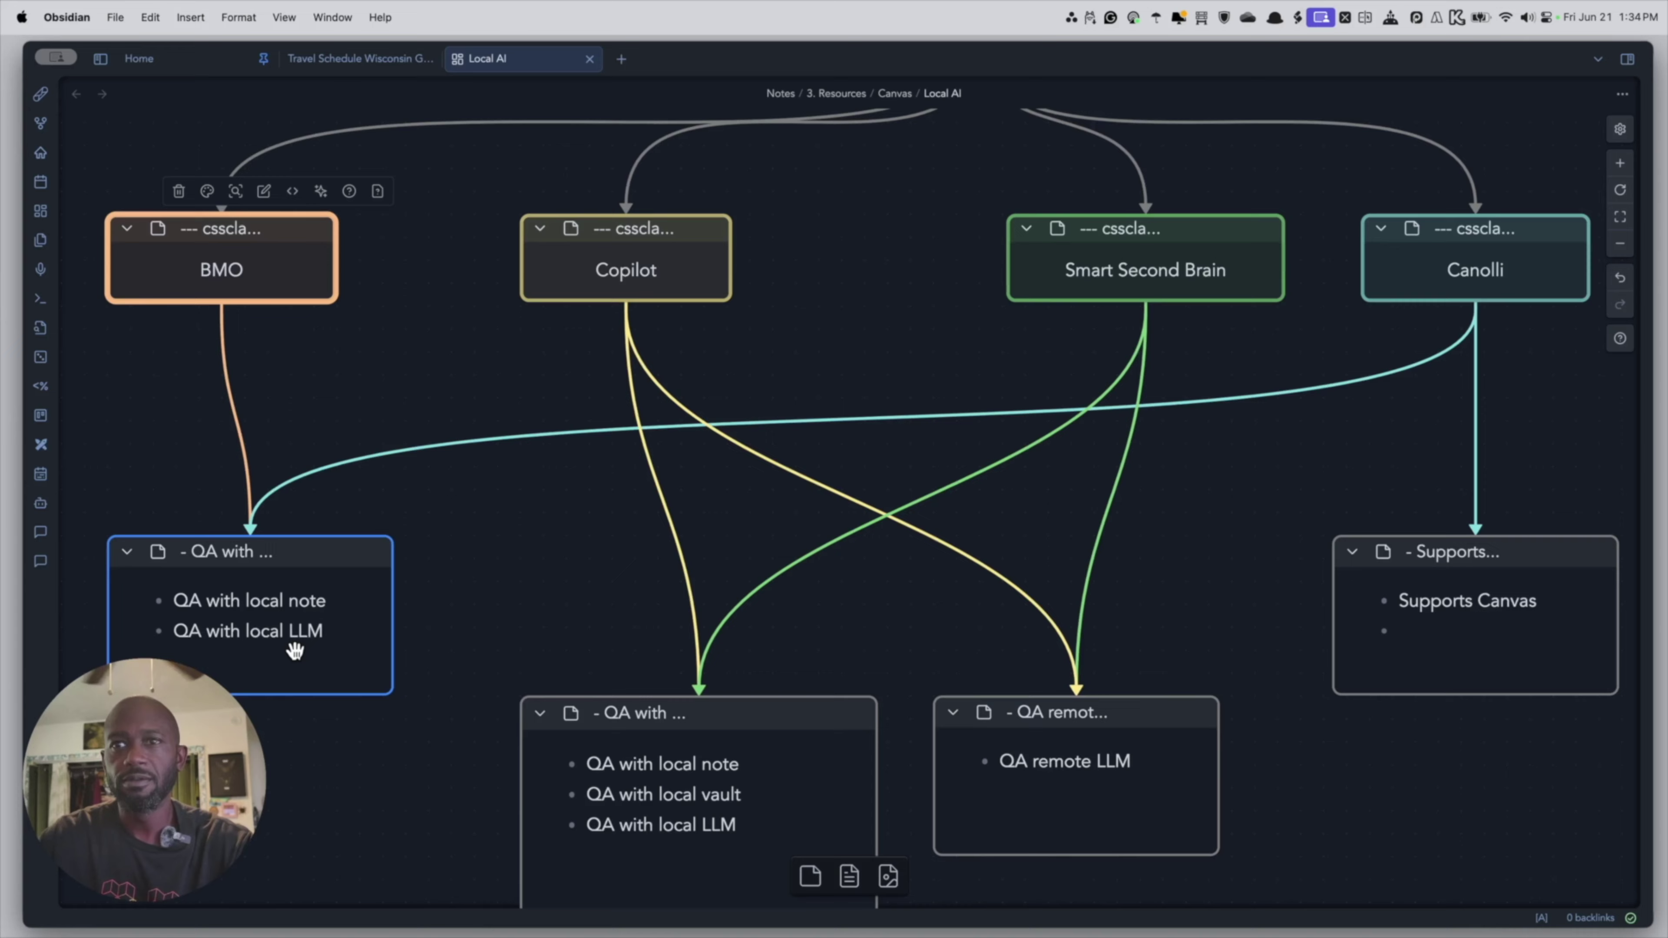
{"action": "left_click", "coordinate": [427, 578]}
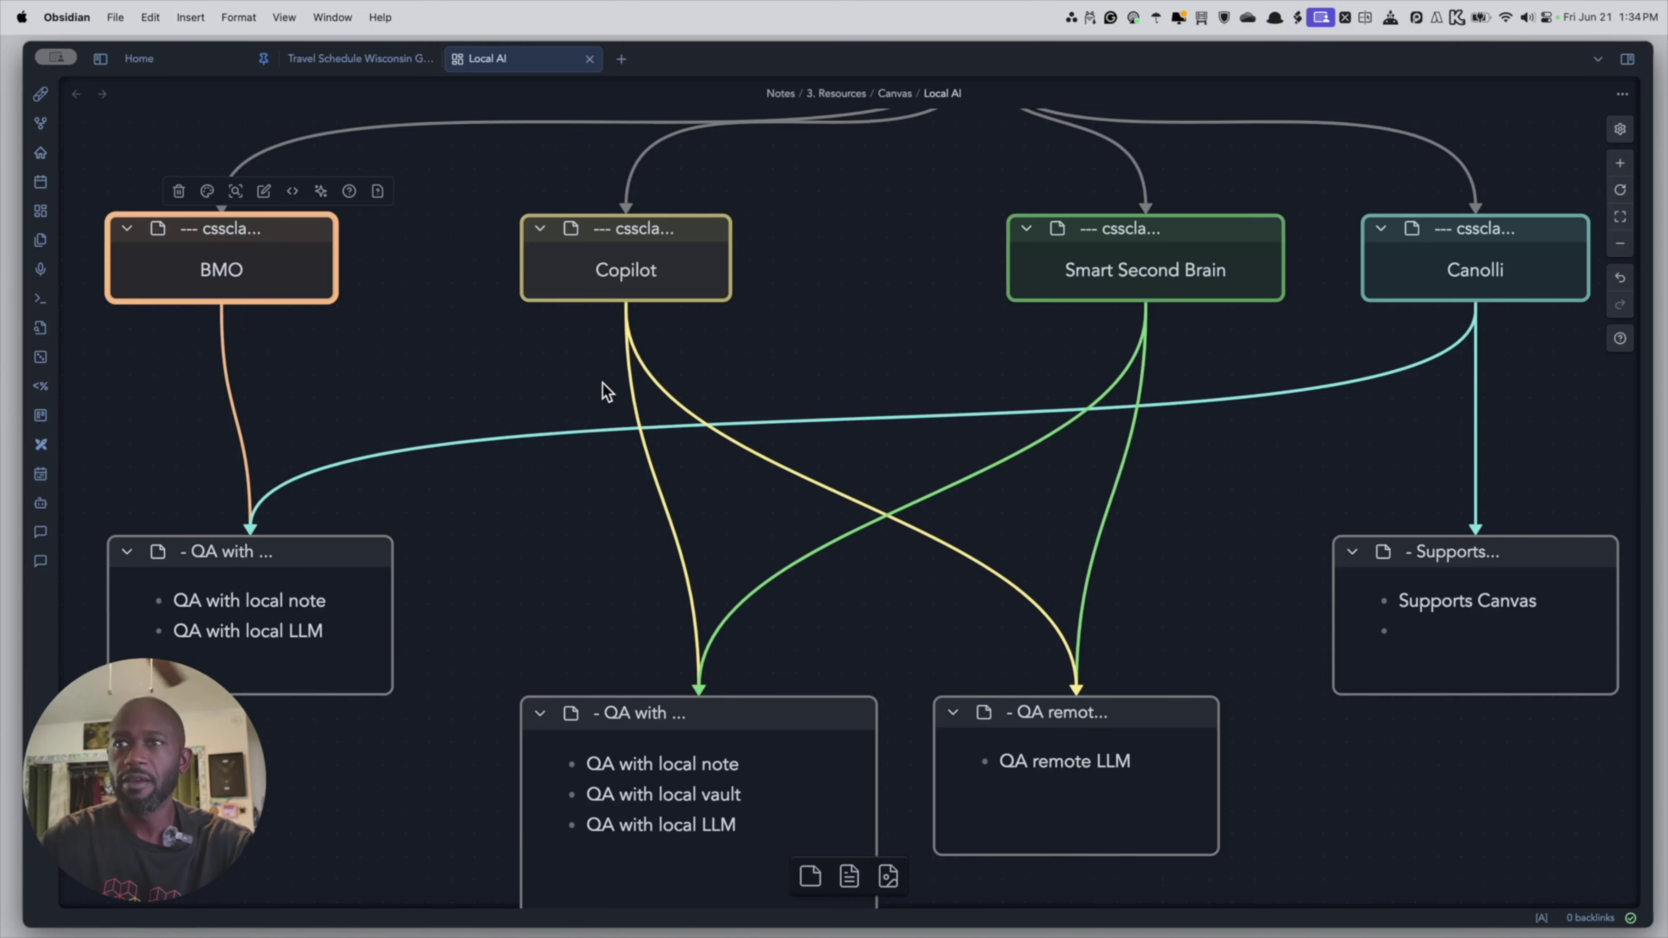
{"action": "left_click", "coordinate": [735, 755]}
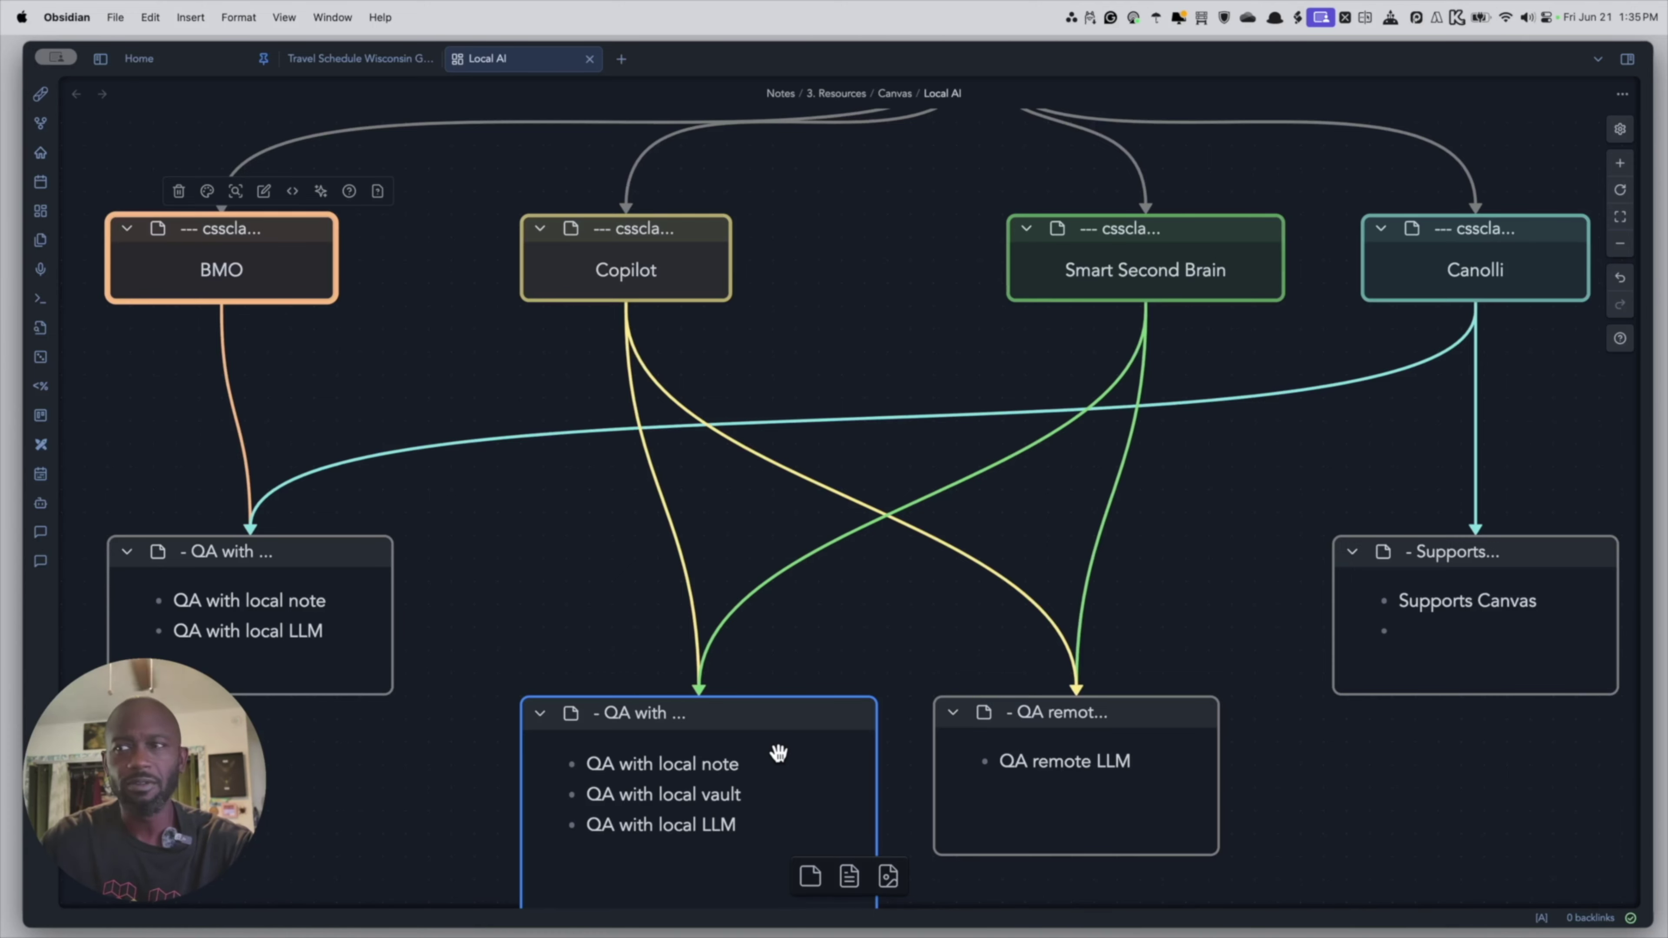
{"action": "left_click", "coordinate": [1254, 636]}
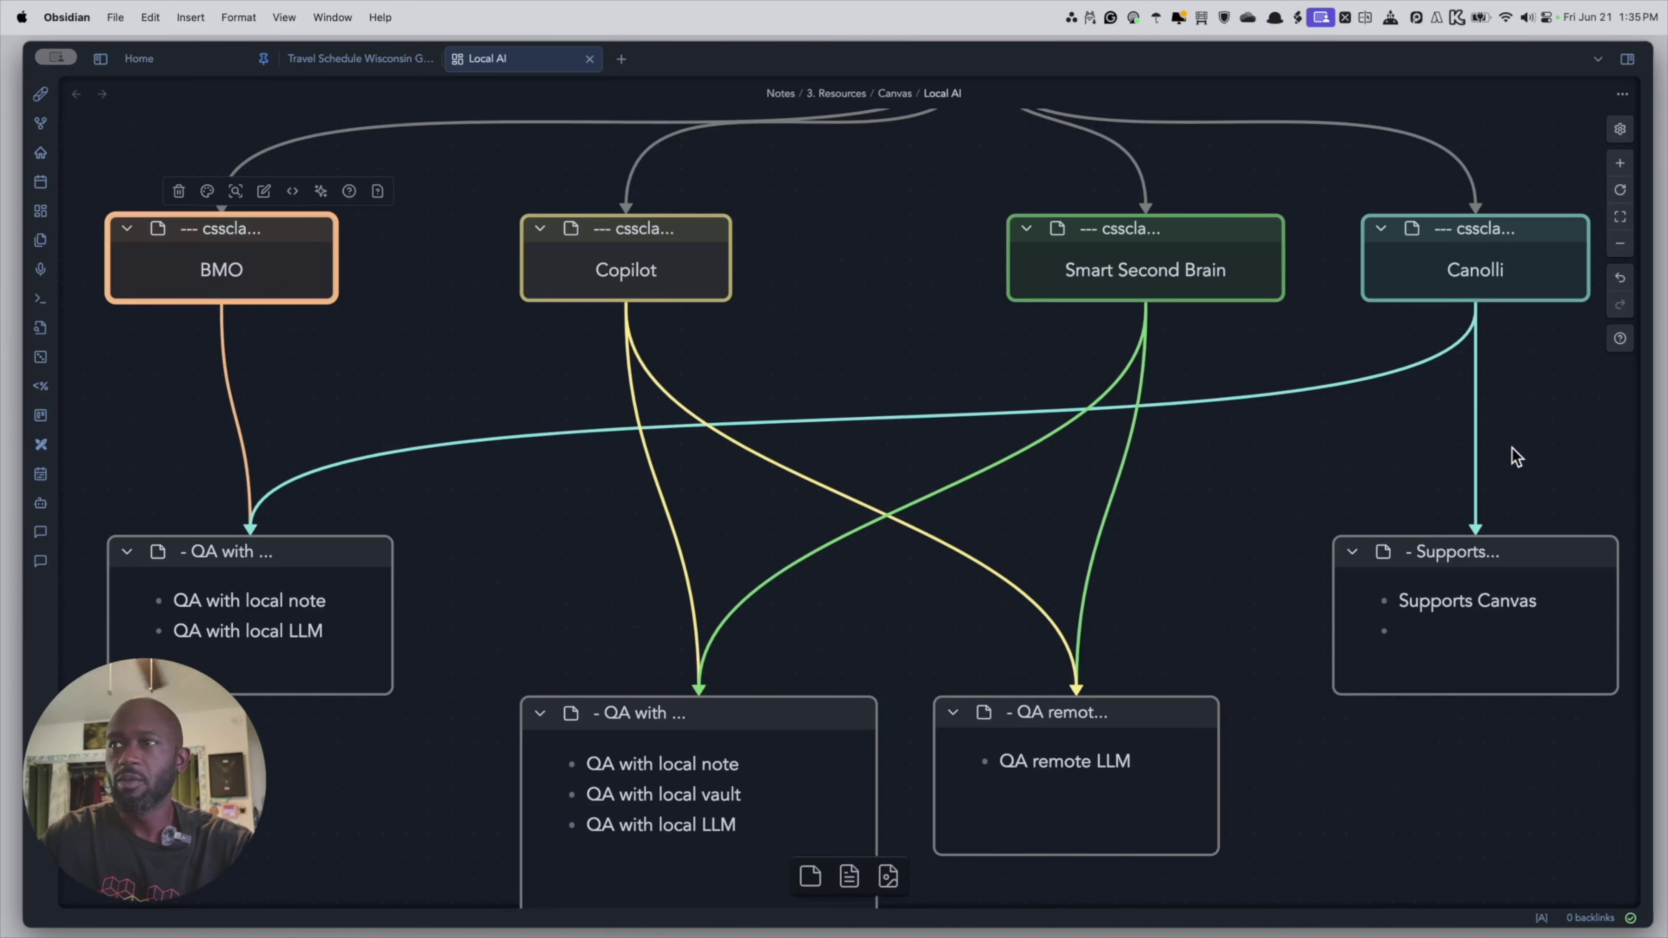
{"action": "left_click", "coordinate": [1509, 557]}
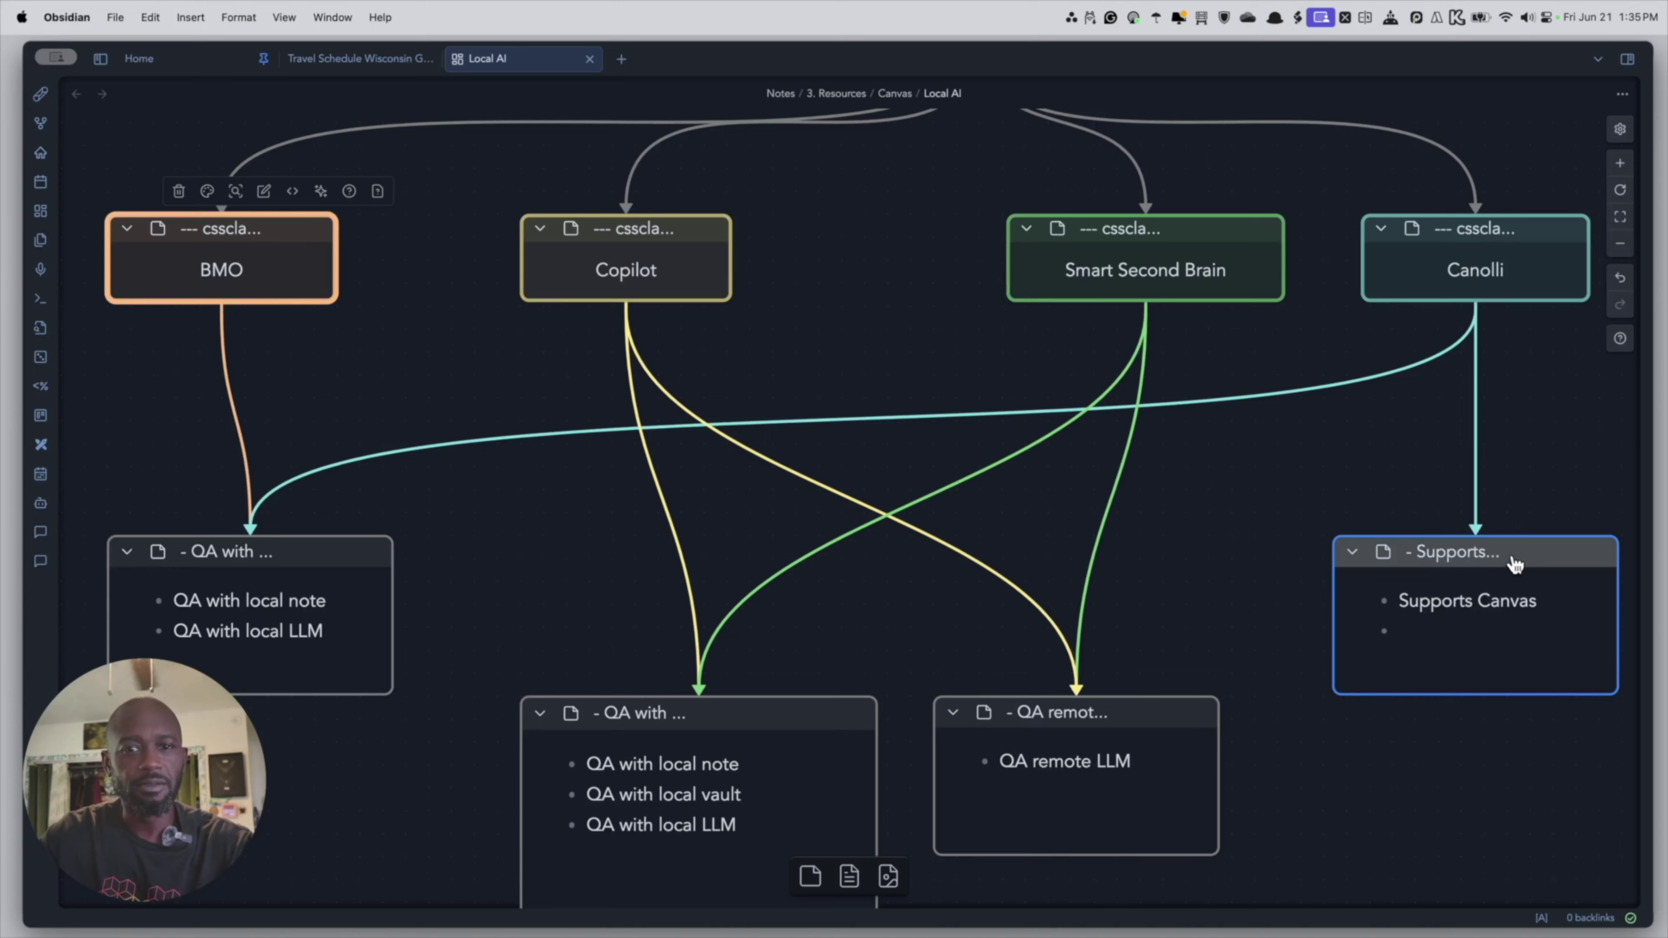
{"action": "left_click", "coordinate": [1500, 450]}
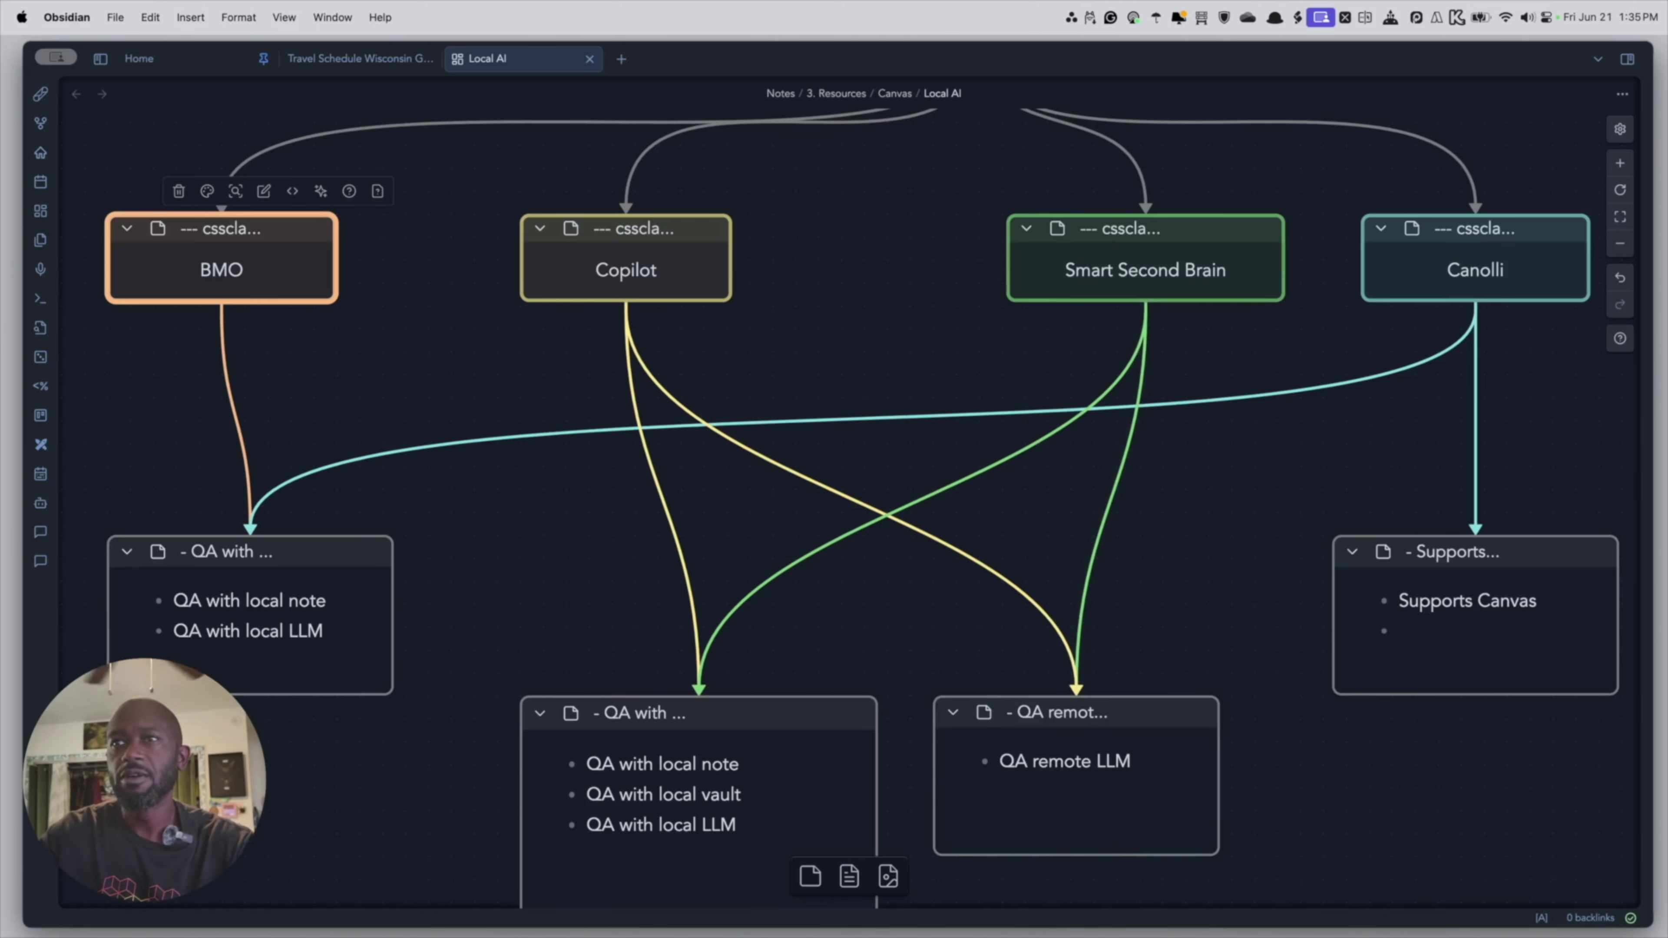
Switch to the Arc browser and open the download page on the Ollama website.
{"action": "key", "text": "super+Tab"}
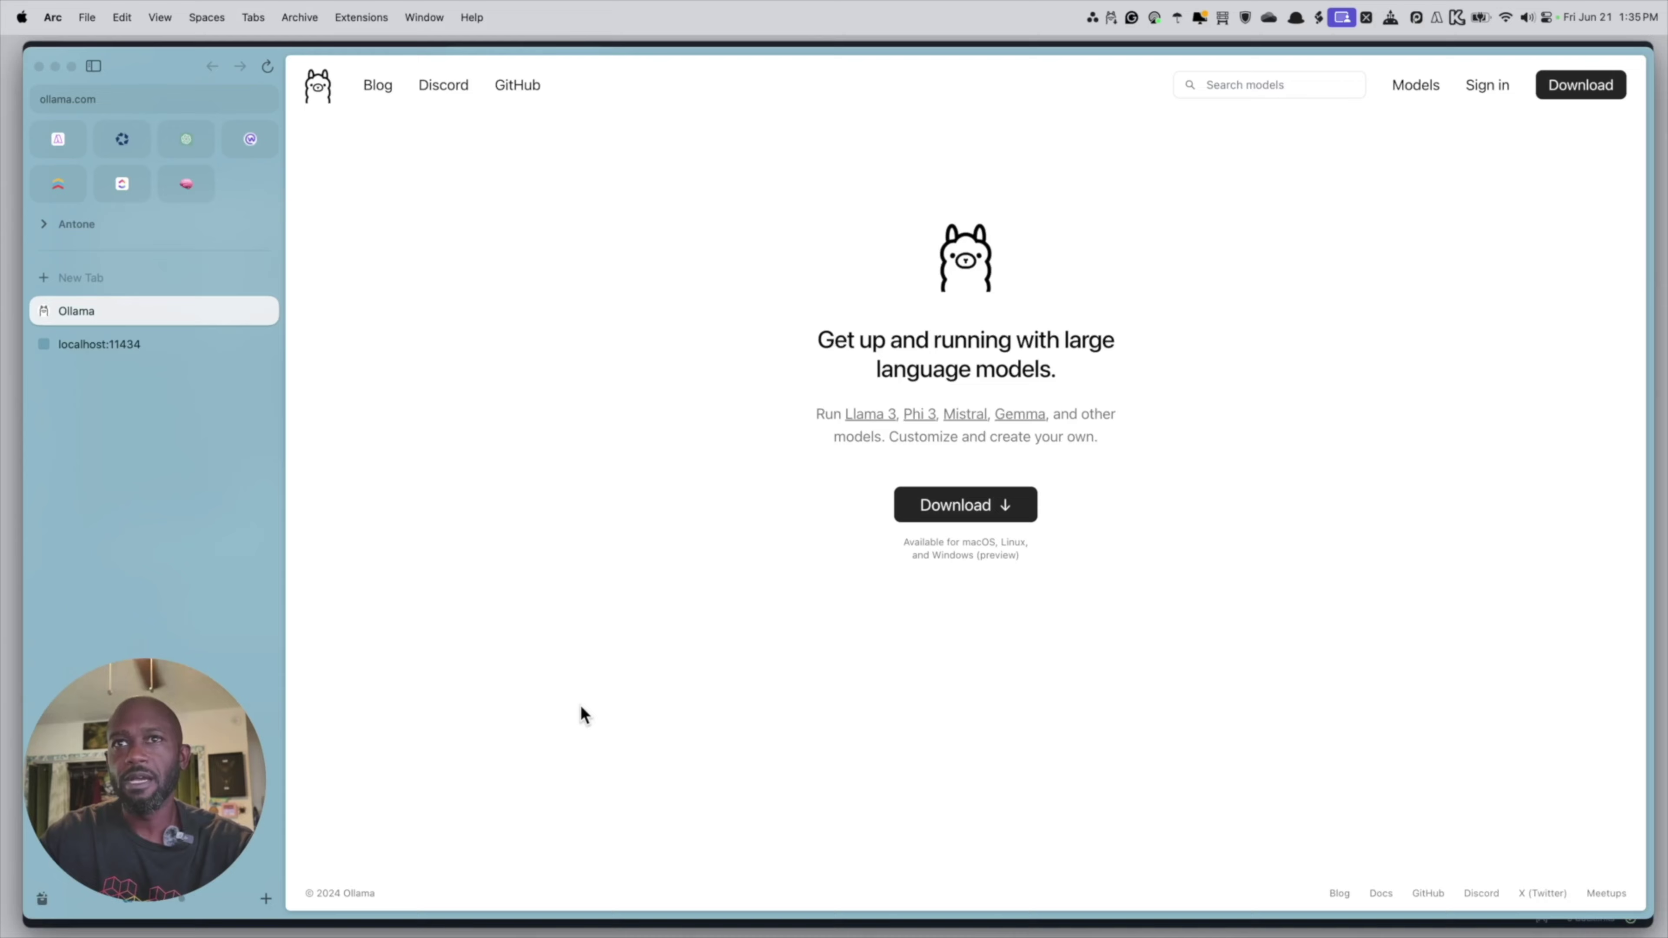
{"action": "left_click", "coordinate": [980, 517]}
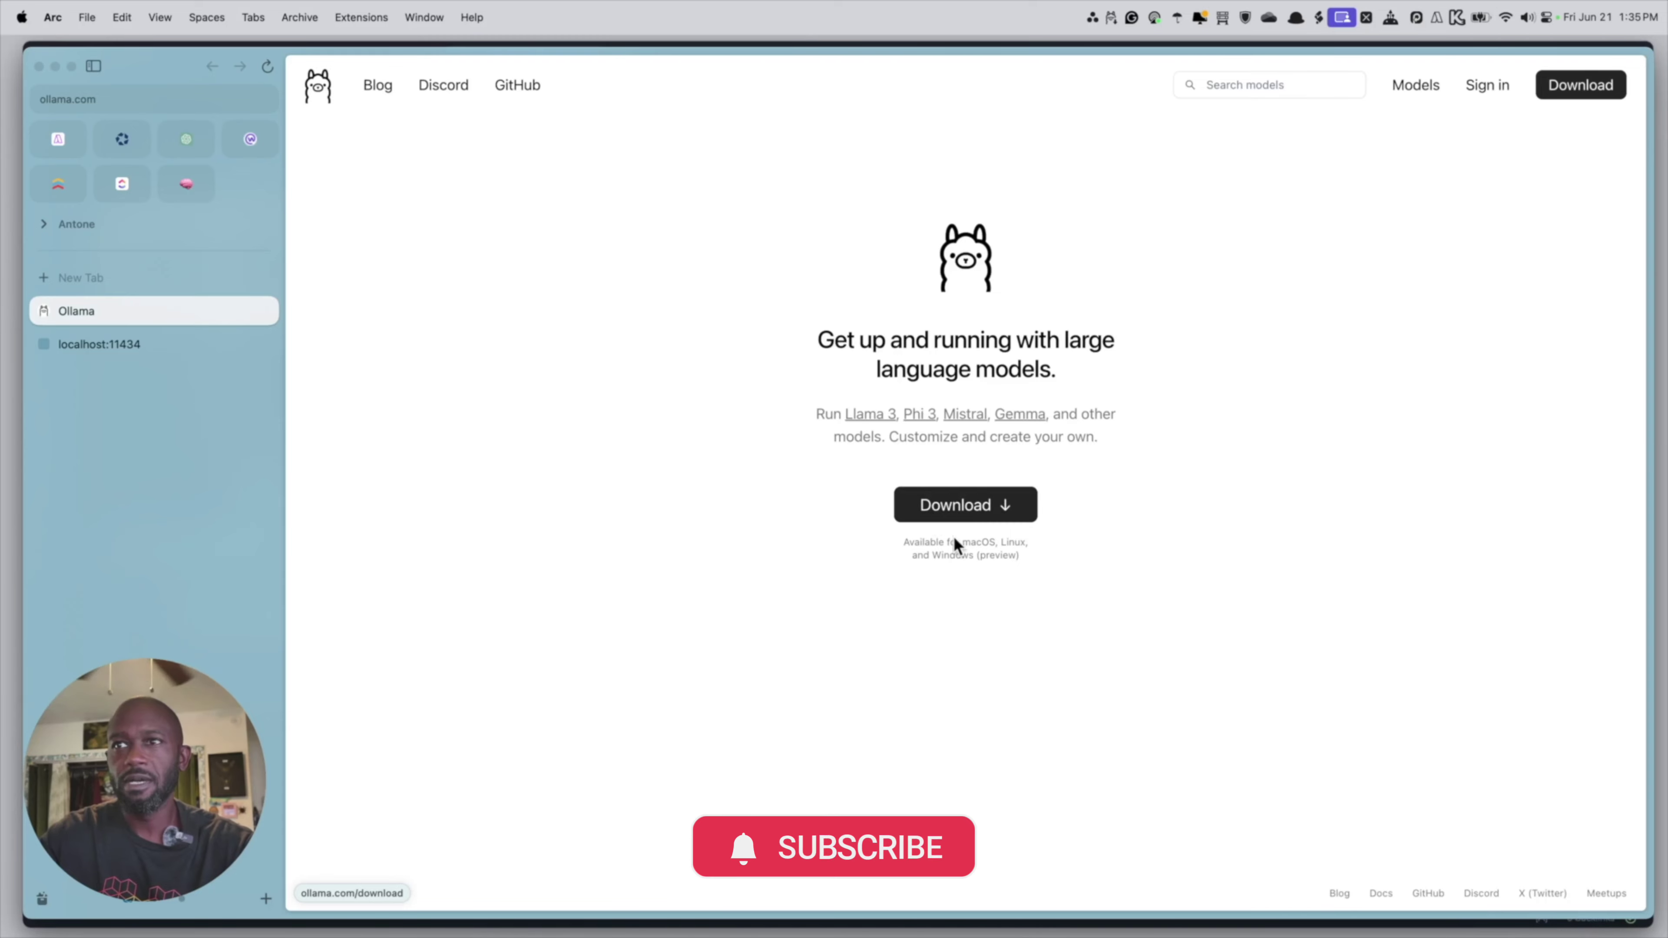
{"action": "left_click", "coordinate": [979, 513]}
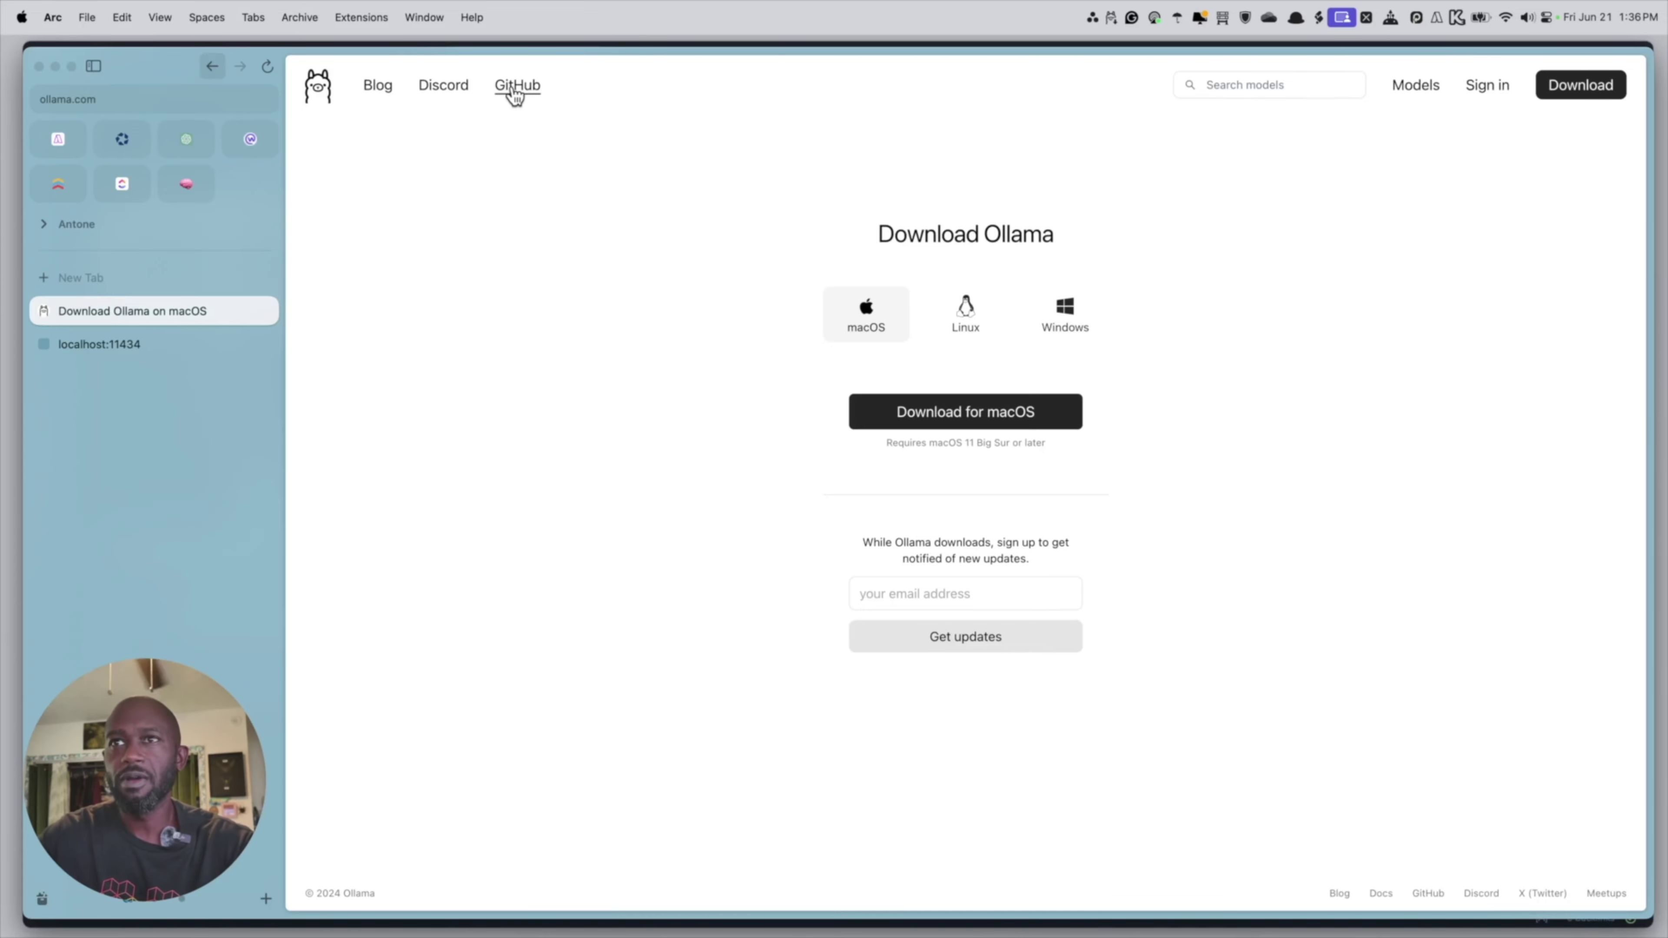
Open Ollama's GitHub repository and view the Quickstart and Model library sections of its README.
{"action": "left_click", "coordinate": [523, 96]}
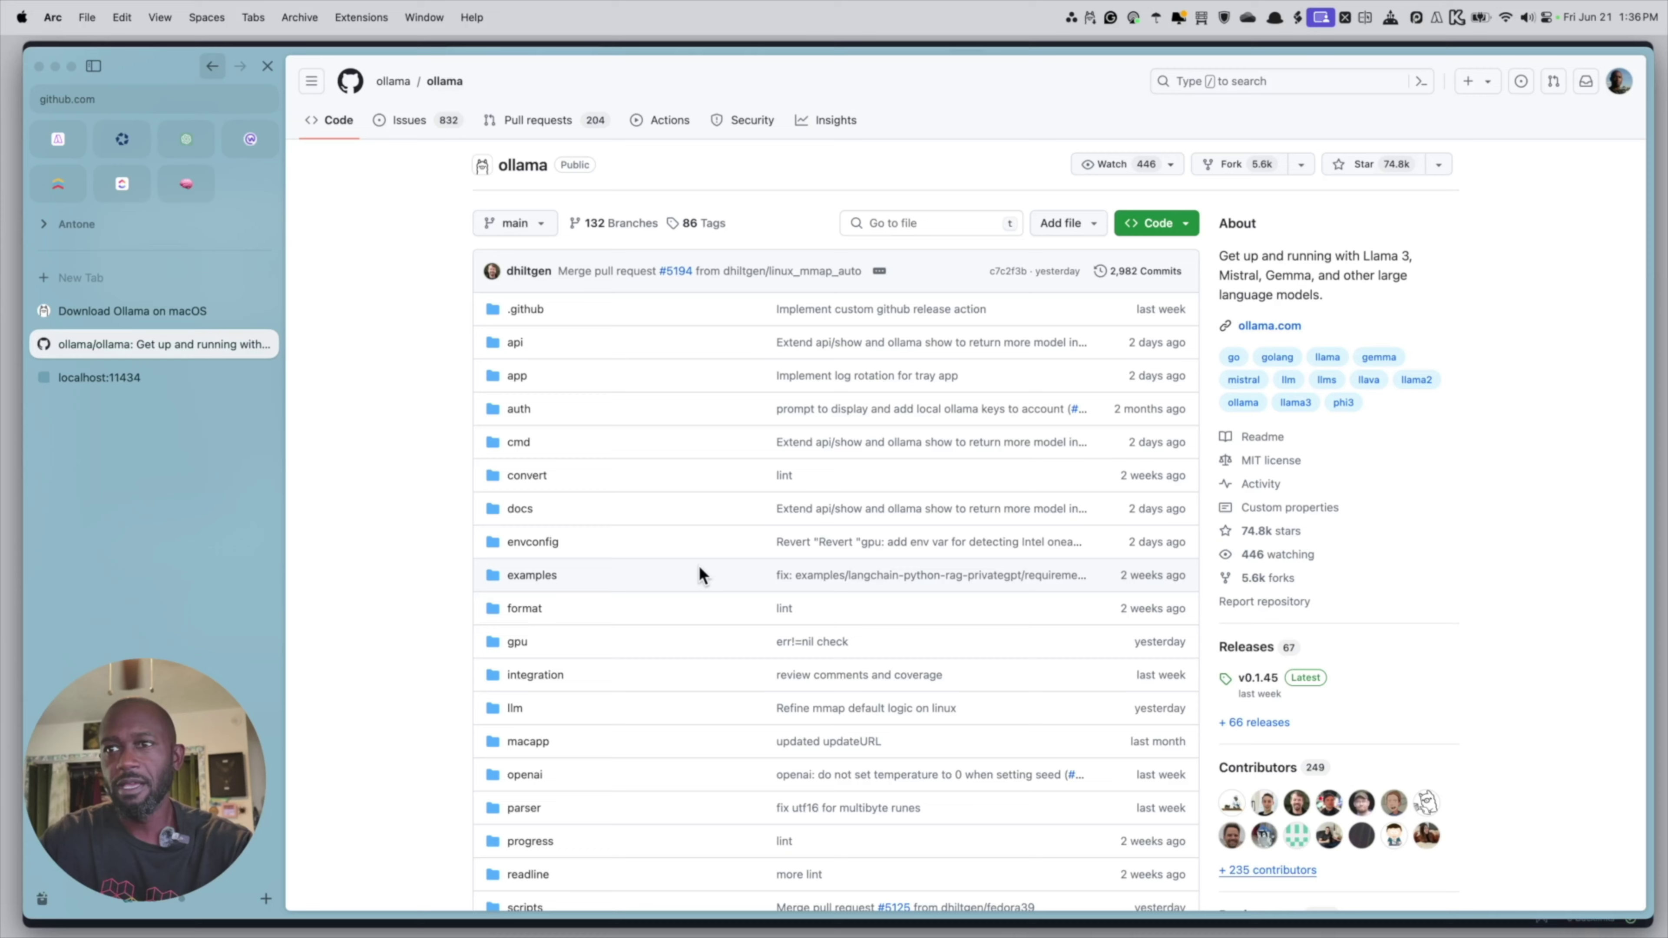
{"action": "scroll", "coordinate": [849, 640], "scroll_direction": "down", "scroll_amount": 10}
{"action": "scroll", "coordinate": [803, 651], "scroll_direction": "down", "scroll_amount": 15}
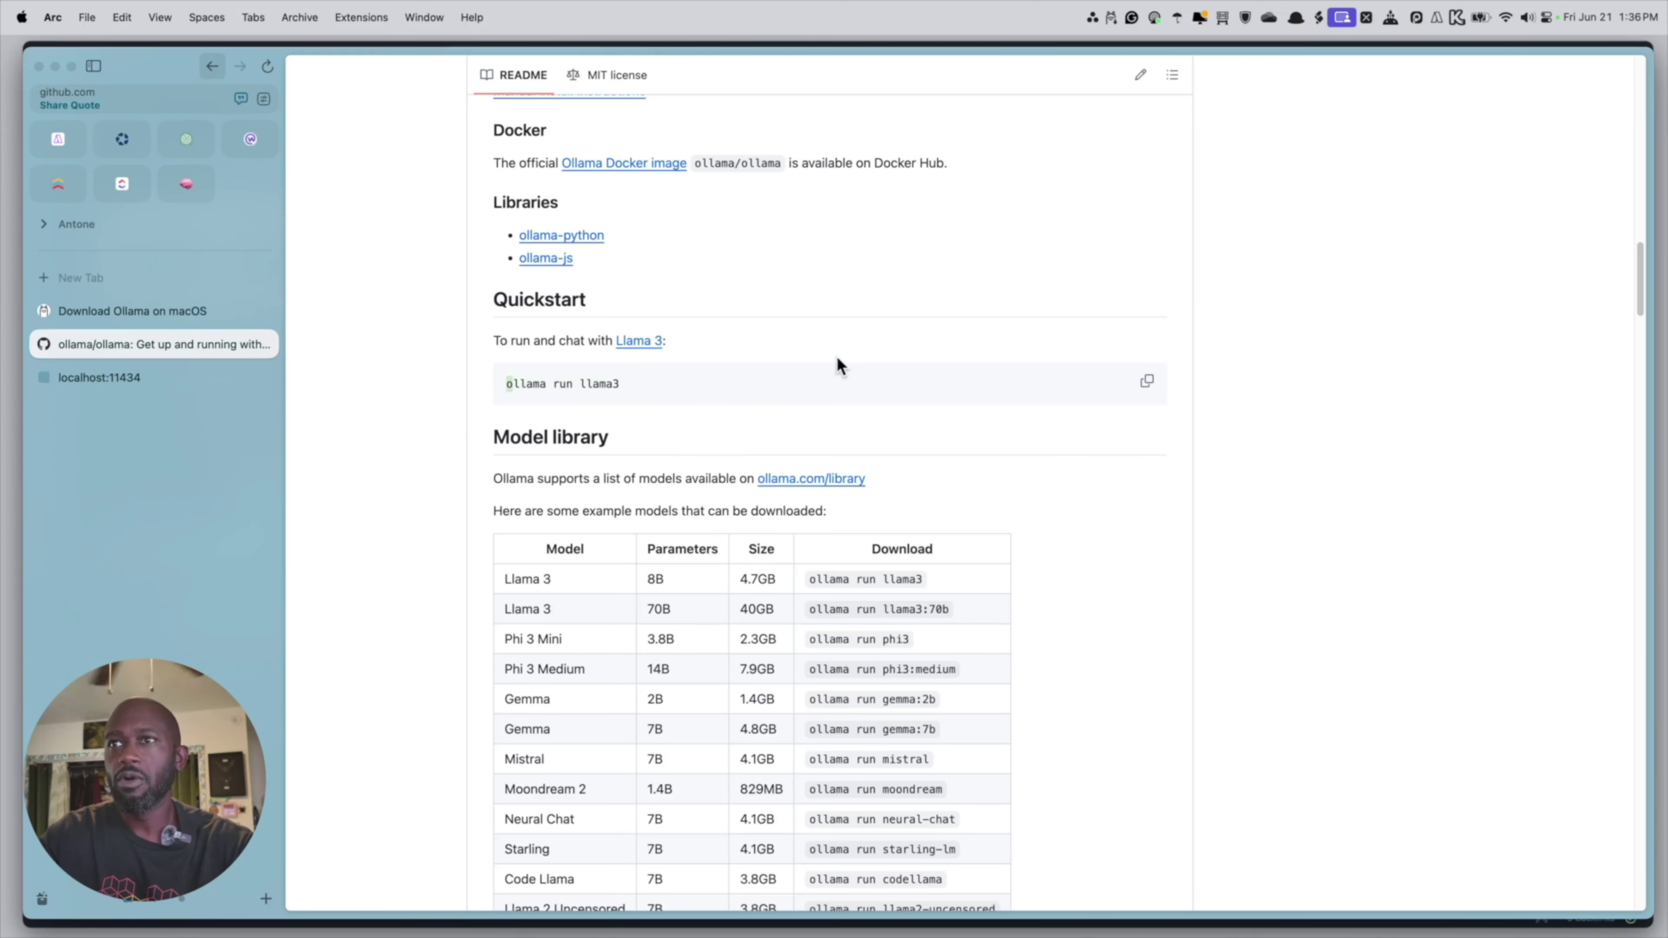
Restart Ollama to apply its update and check the server status page at localhost:11434.
{"action": "left_click", "coordinate": [1110, 19]}
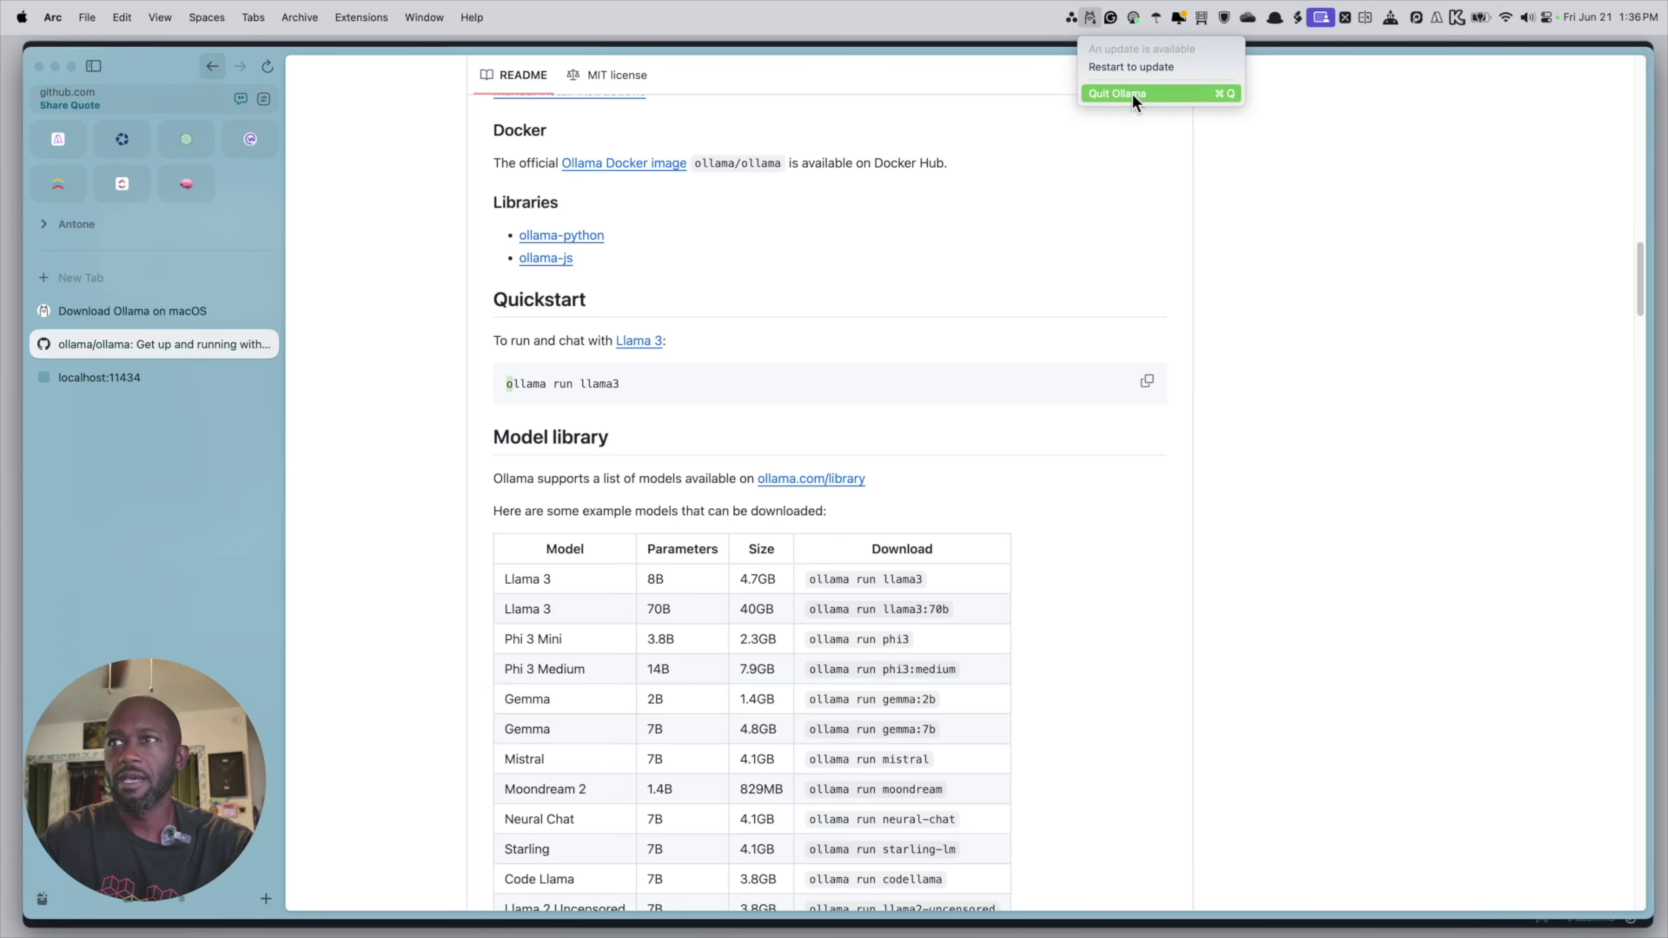
{"action": "left_click", "coordinate": [1125, 68]}
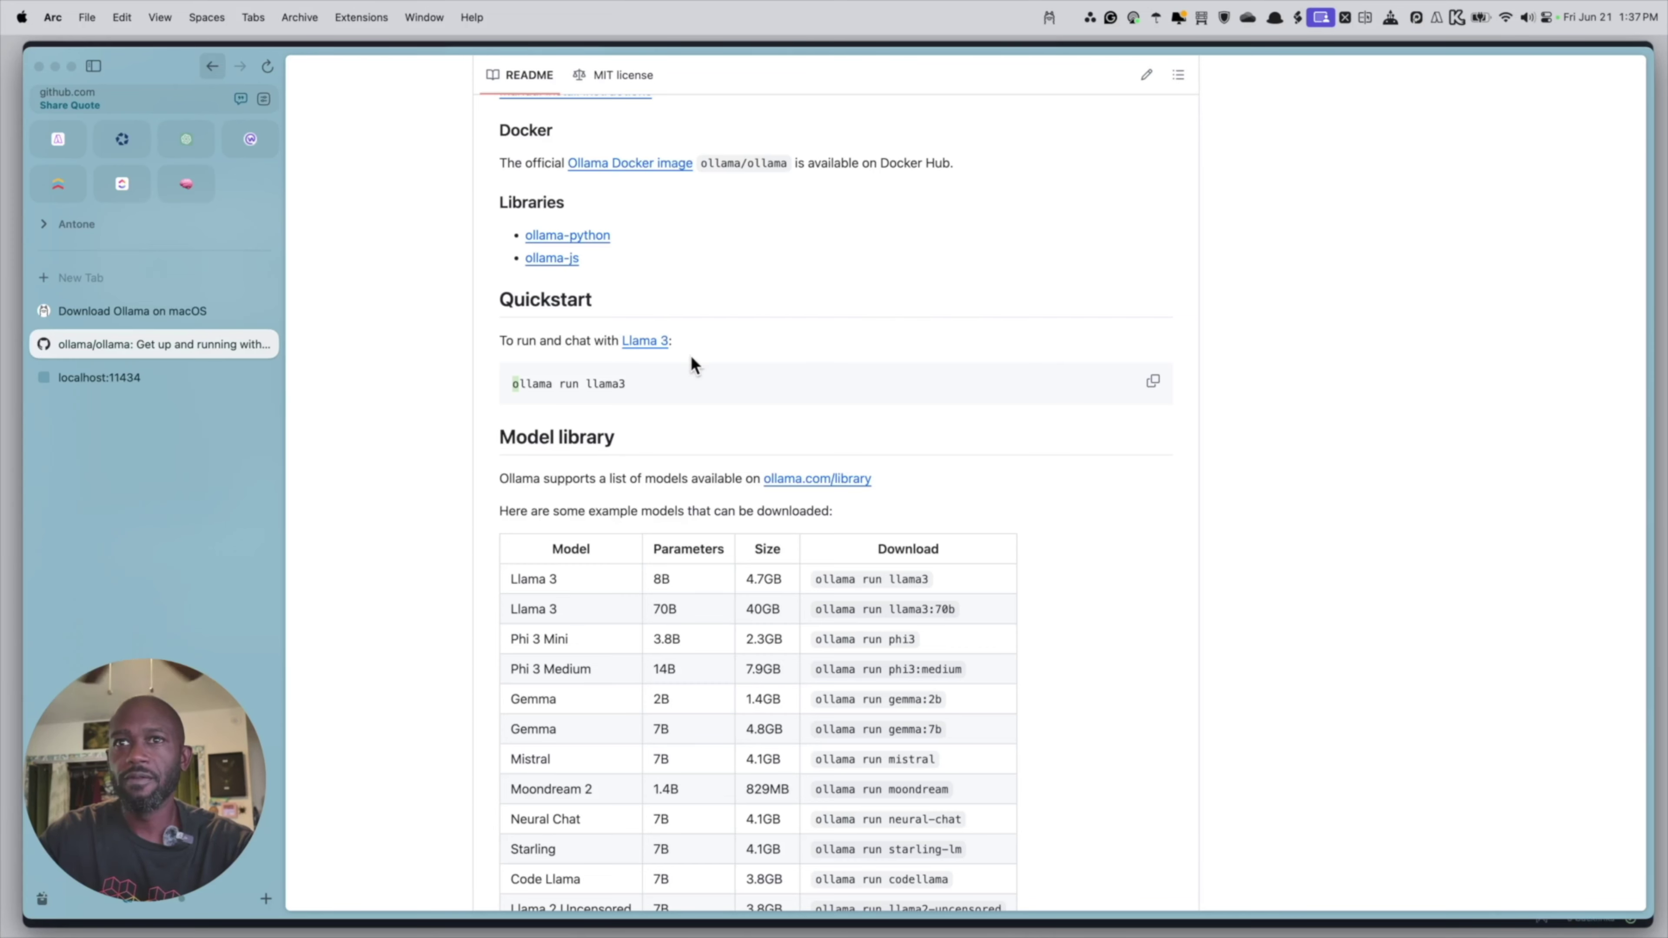
{"action": "left_click", "coordinate": [140, 380]}
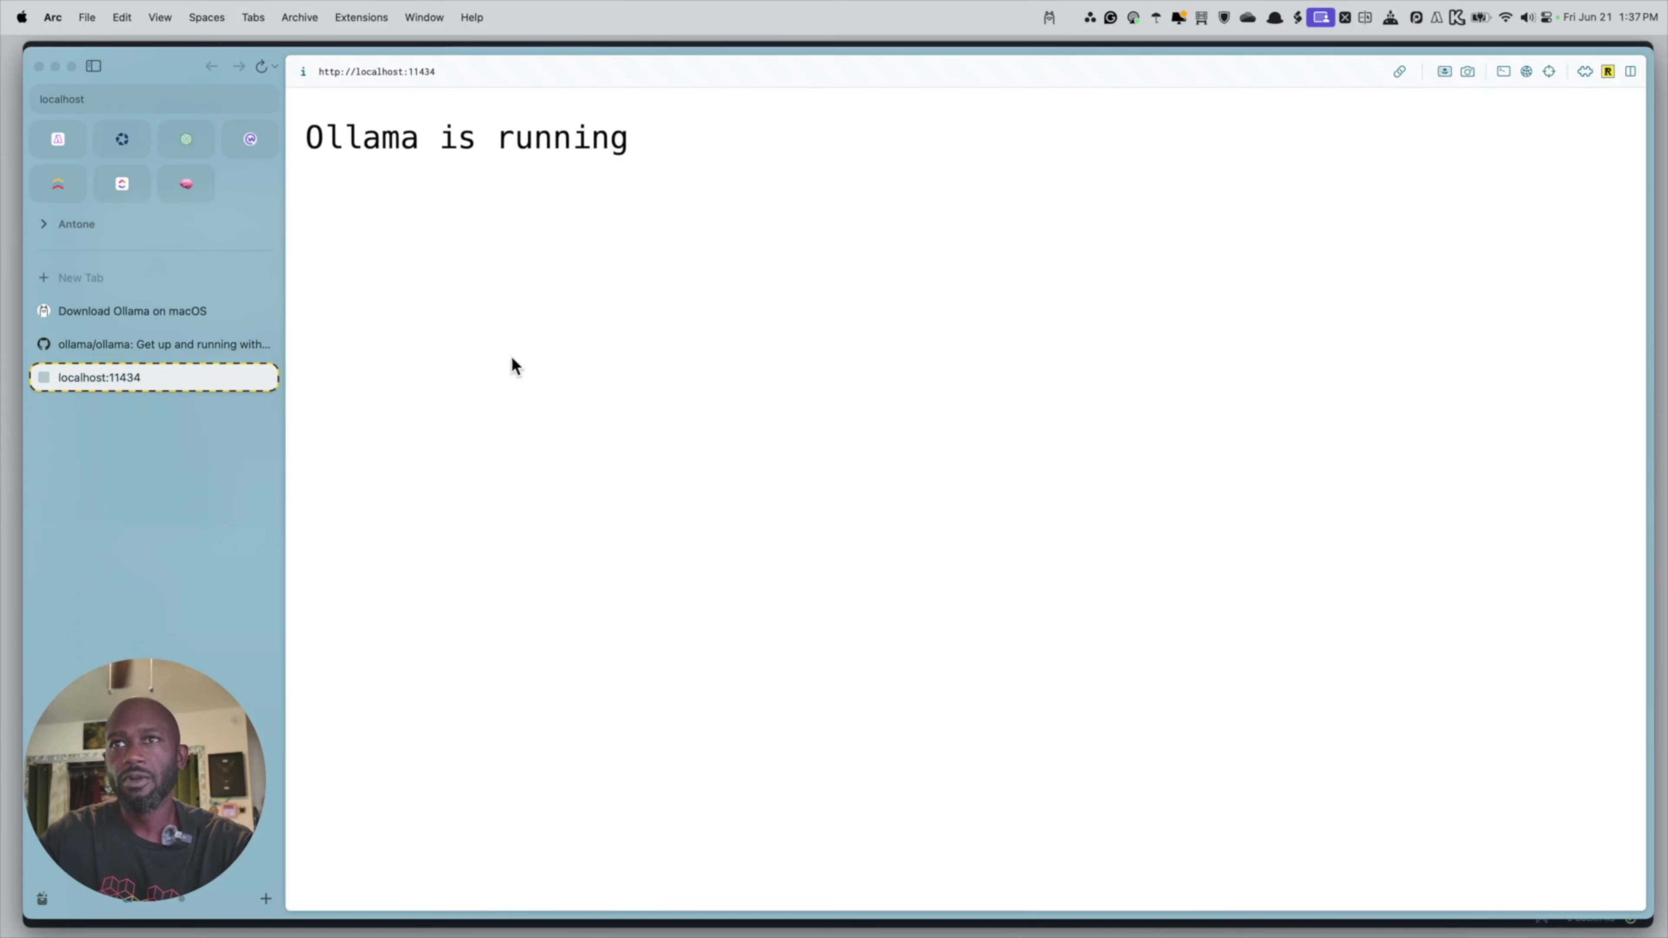
{"action": "double_click", "coordinate": [413, 71]}
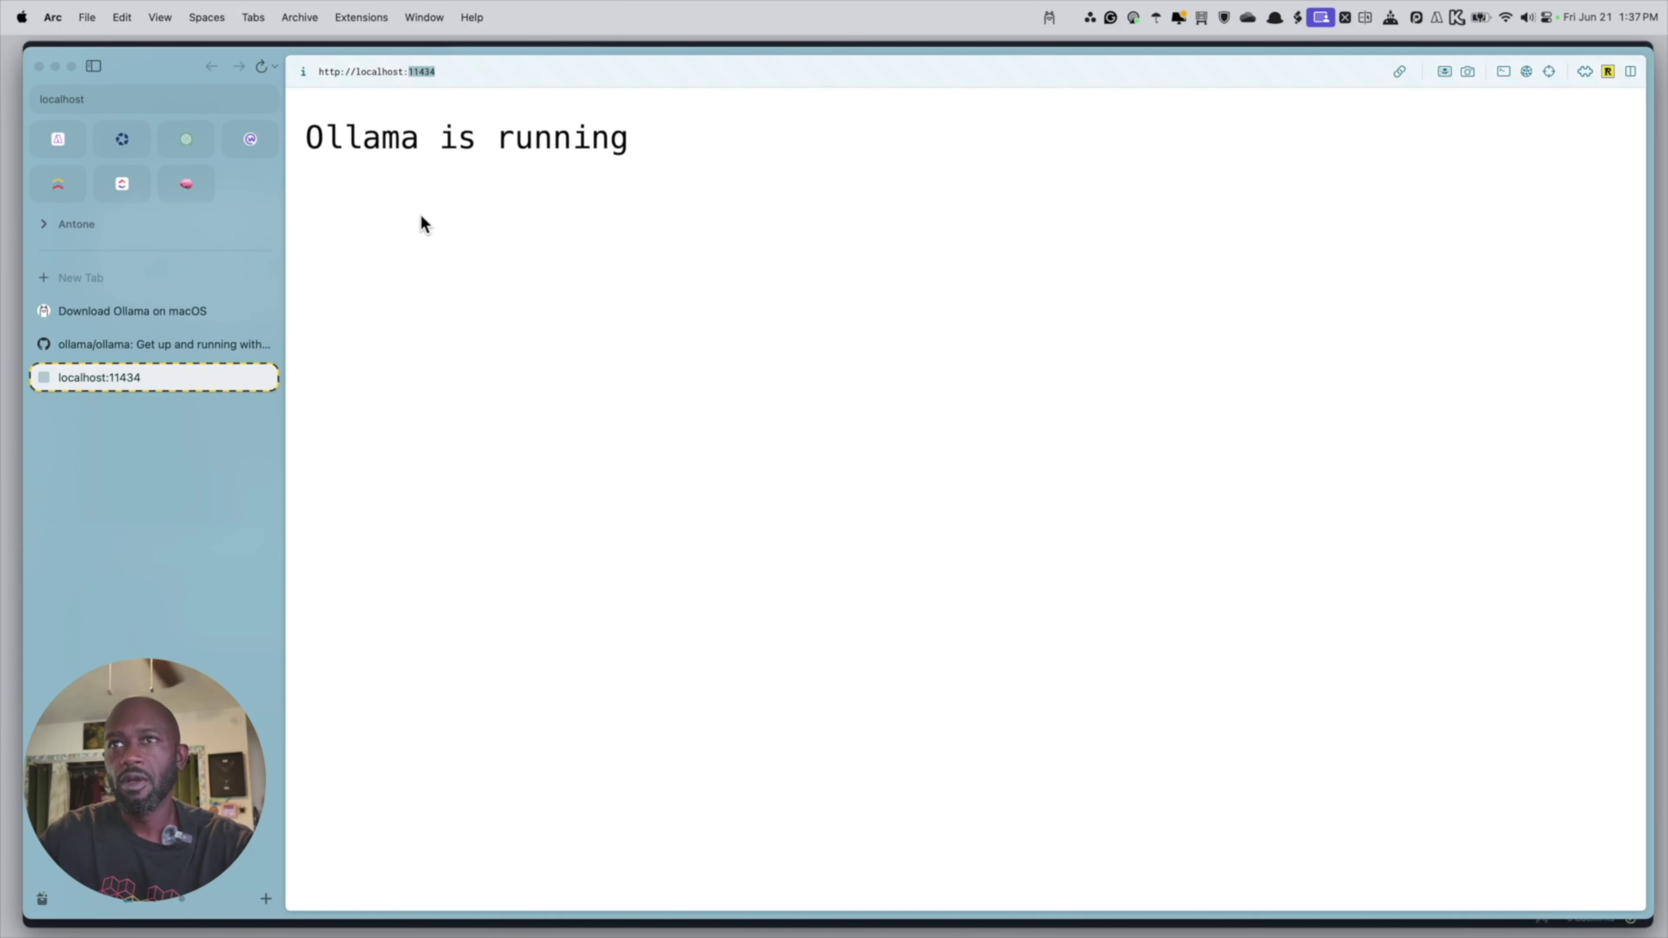
{"action": "left_click_drag", "start_coordinate": [304, 137], "coordinate": [632, 299]}
{"action": "left_click", "coordinate": [603, 319]}
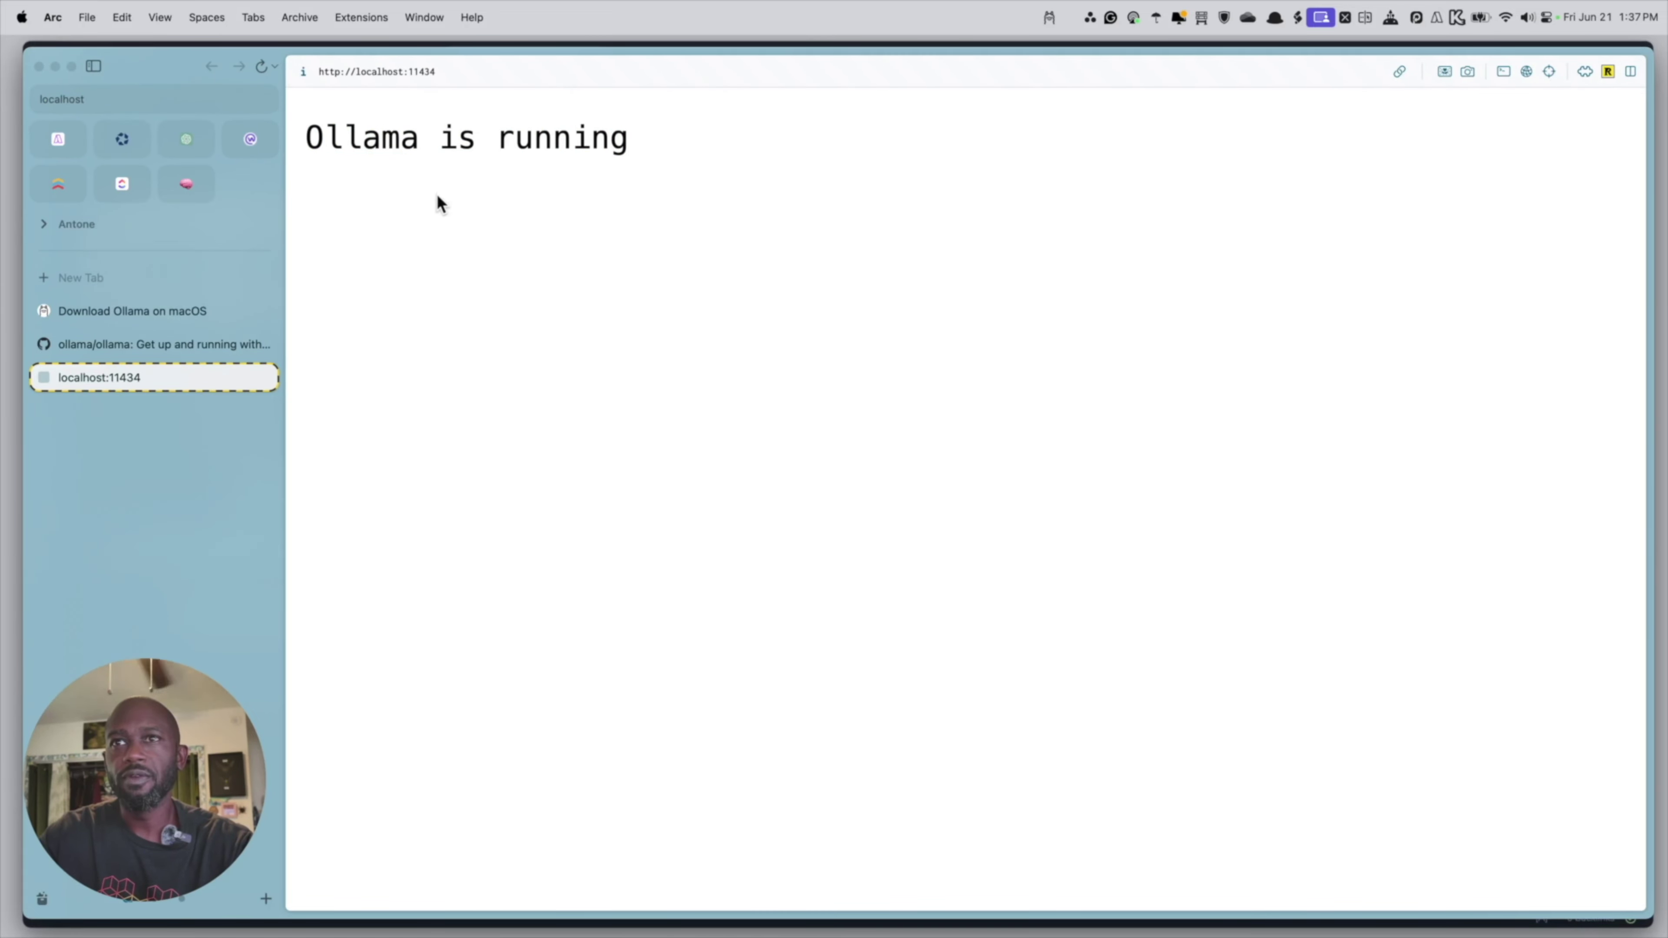
{"action": "left_click_drag", "start_coordinate": [306, 136], "coordinate": [644, 166]}
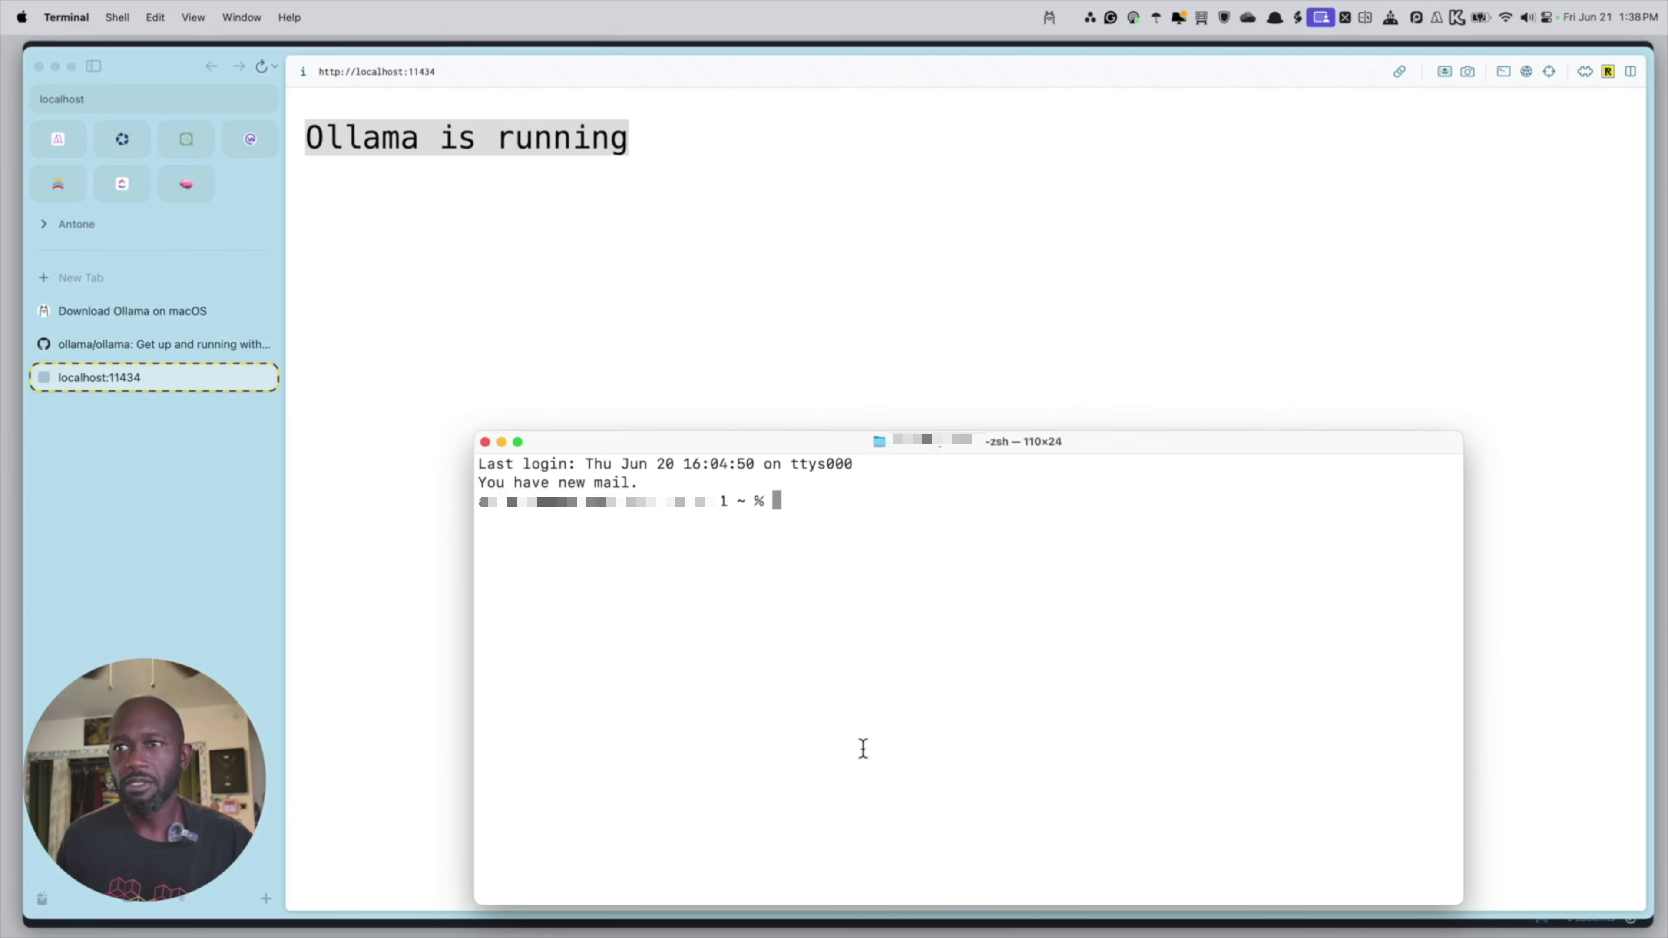
Return to the Ollama README on GitHub and find the "ollama pull llama3" command under Customize a prompt.
{"action": "left_click", "coordinate": [402, 358]}
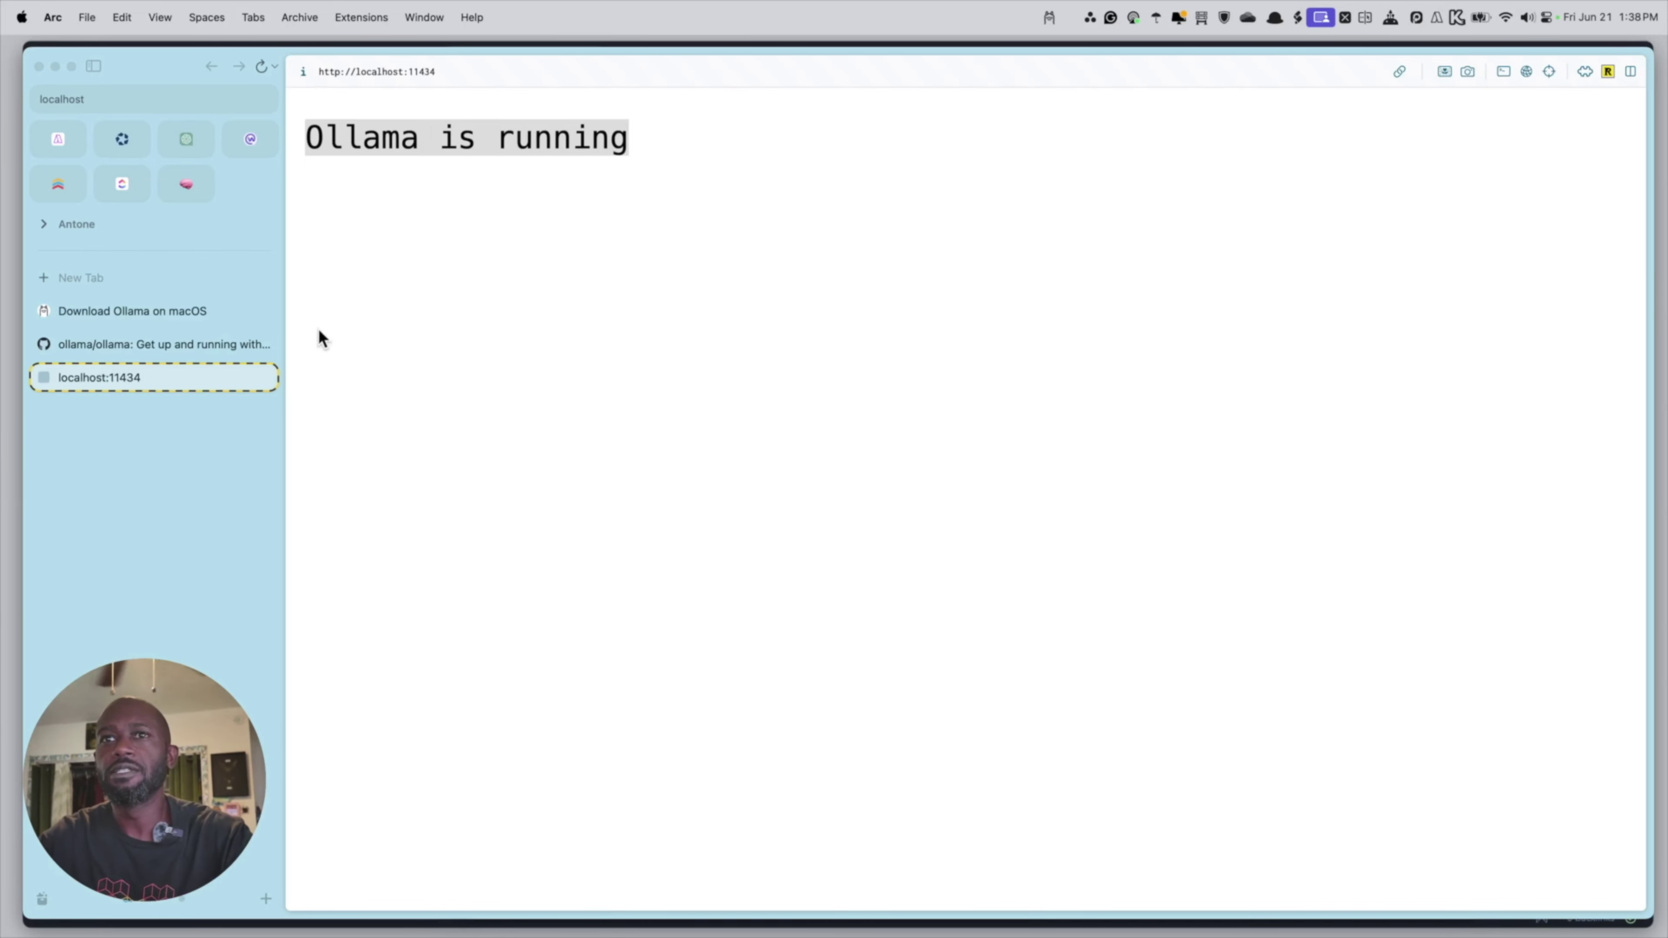
{"action": "left_click", "coordinate": [141, 322]}
{"action": "left_click", "coordinate": [154, 346]}
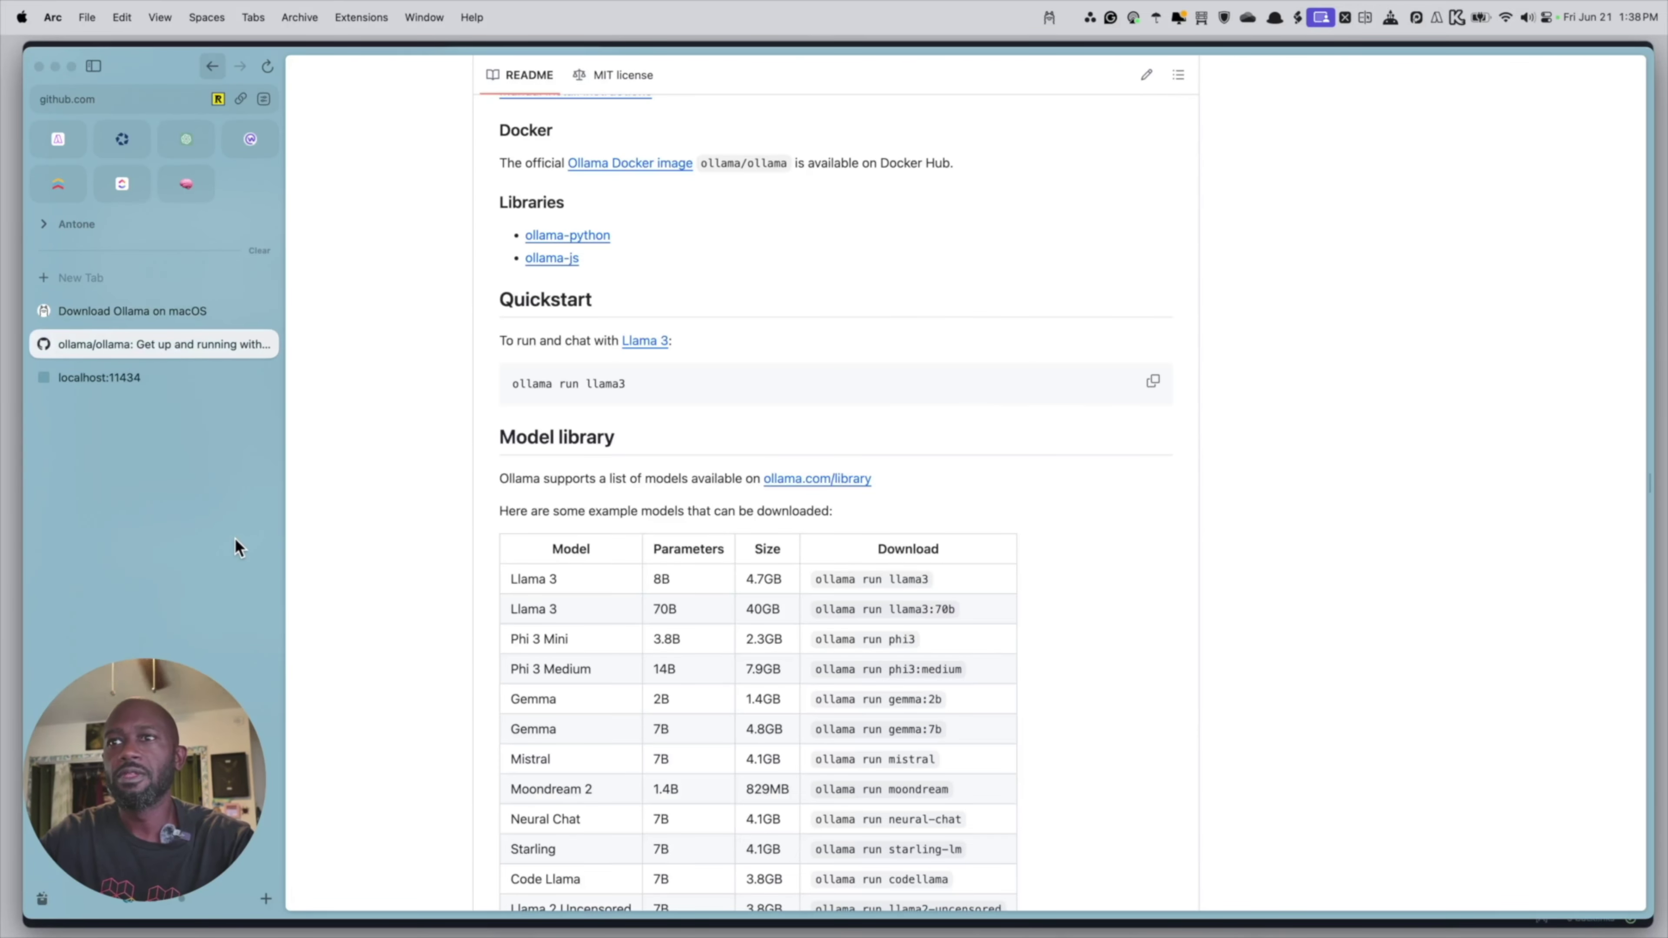
{"action": "scroll", "coordinate": [611, 517], "scroll_direction": "up", "scroll_amount": 10}
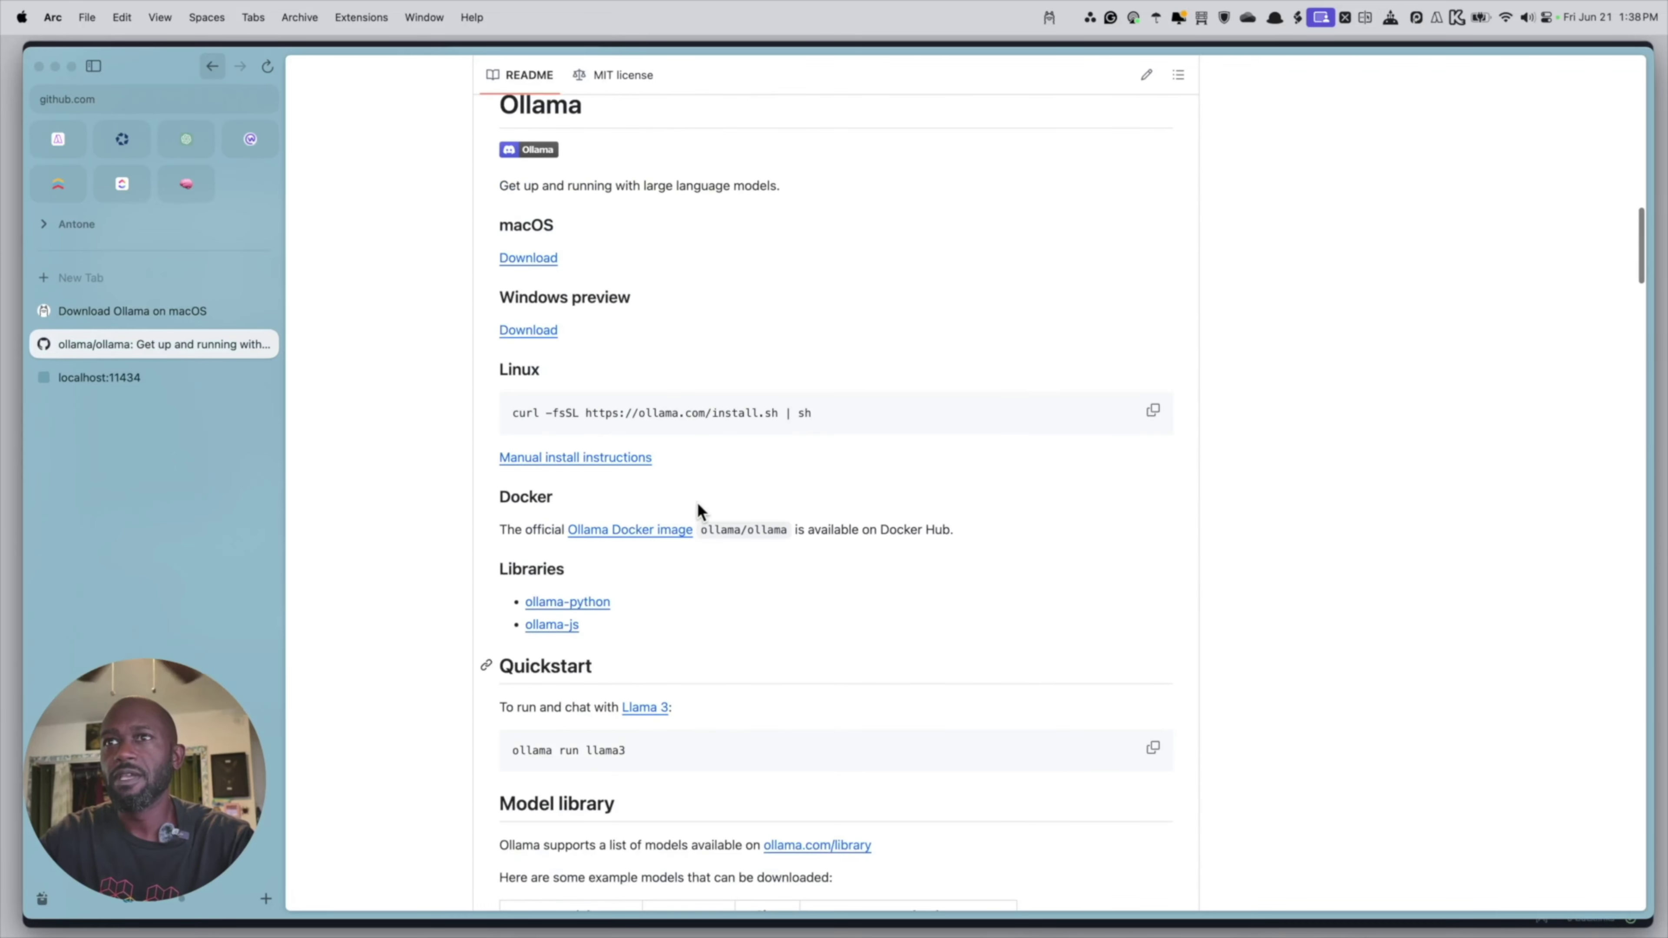
{"action": "scroll", "coordinate": [722, 509], "scroll_direction": "down", "scroll_amount": 15}
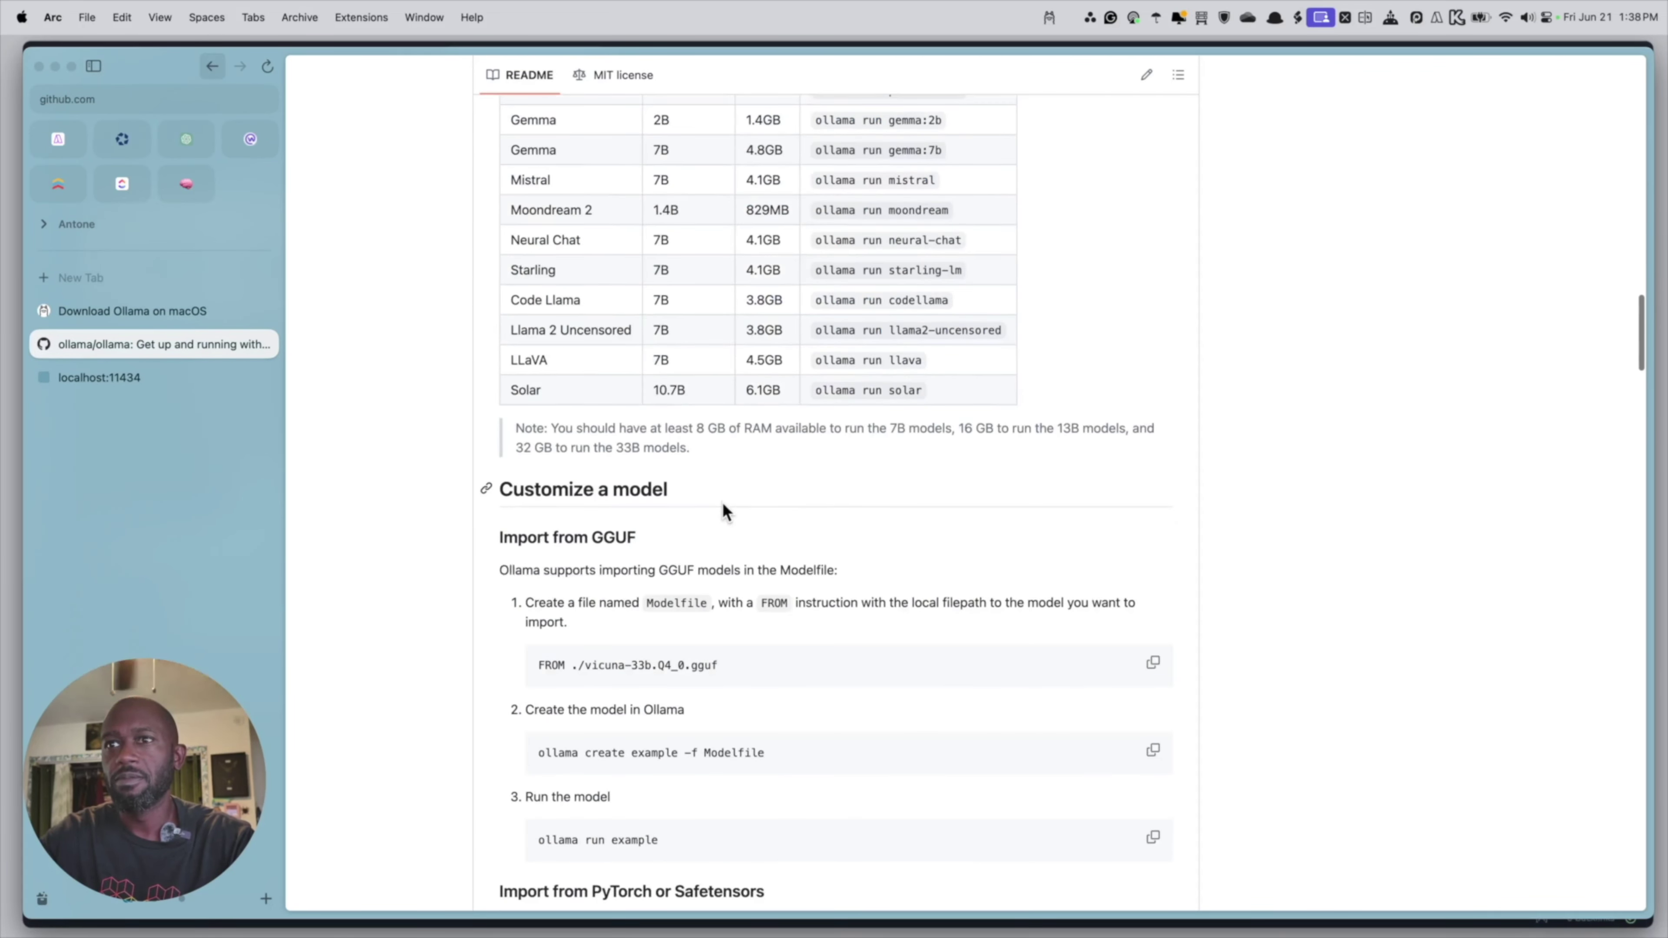
{"action": "scroll", "coordinate": [697, 493], "scroll_direction": "down", "scroll_amount": 5}
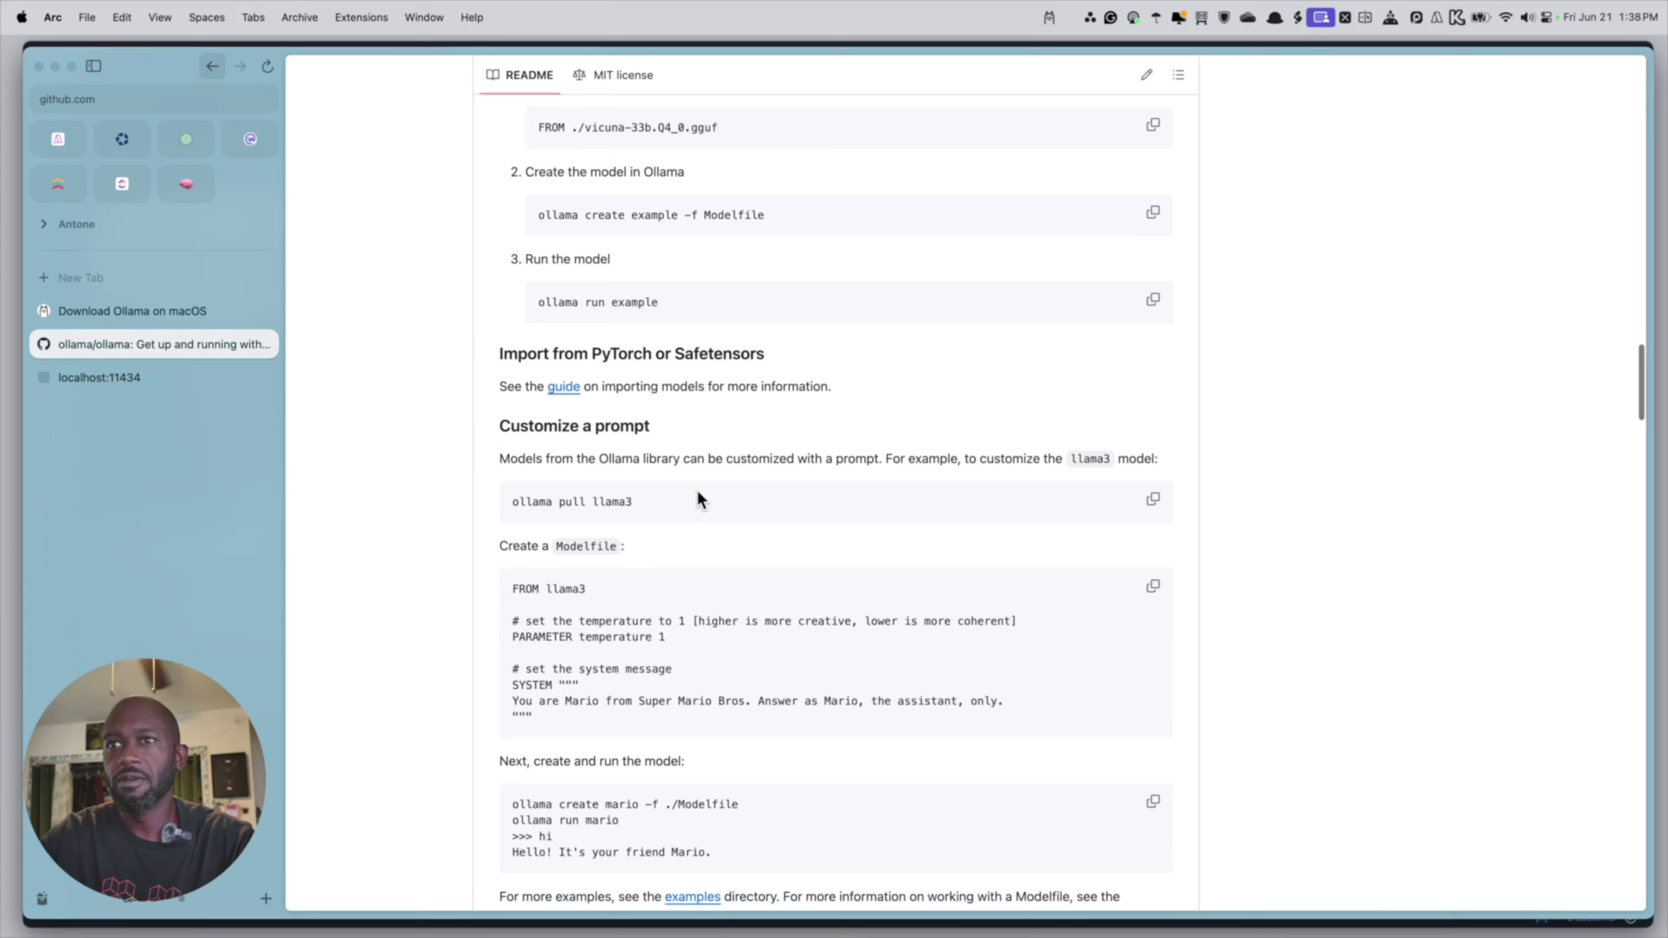
{"action": "left_click_drag", "start_coordinate": [512, 310], "coordinate": [668, 314]}
{"action": "scroll", "coordinate": [667, 414], "scroll_direction": "down", "scroll_amount": 1}
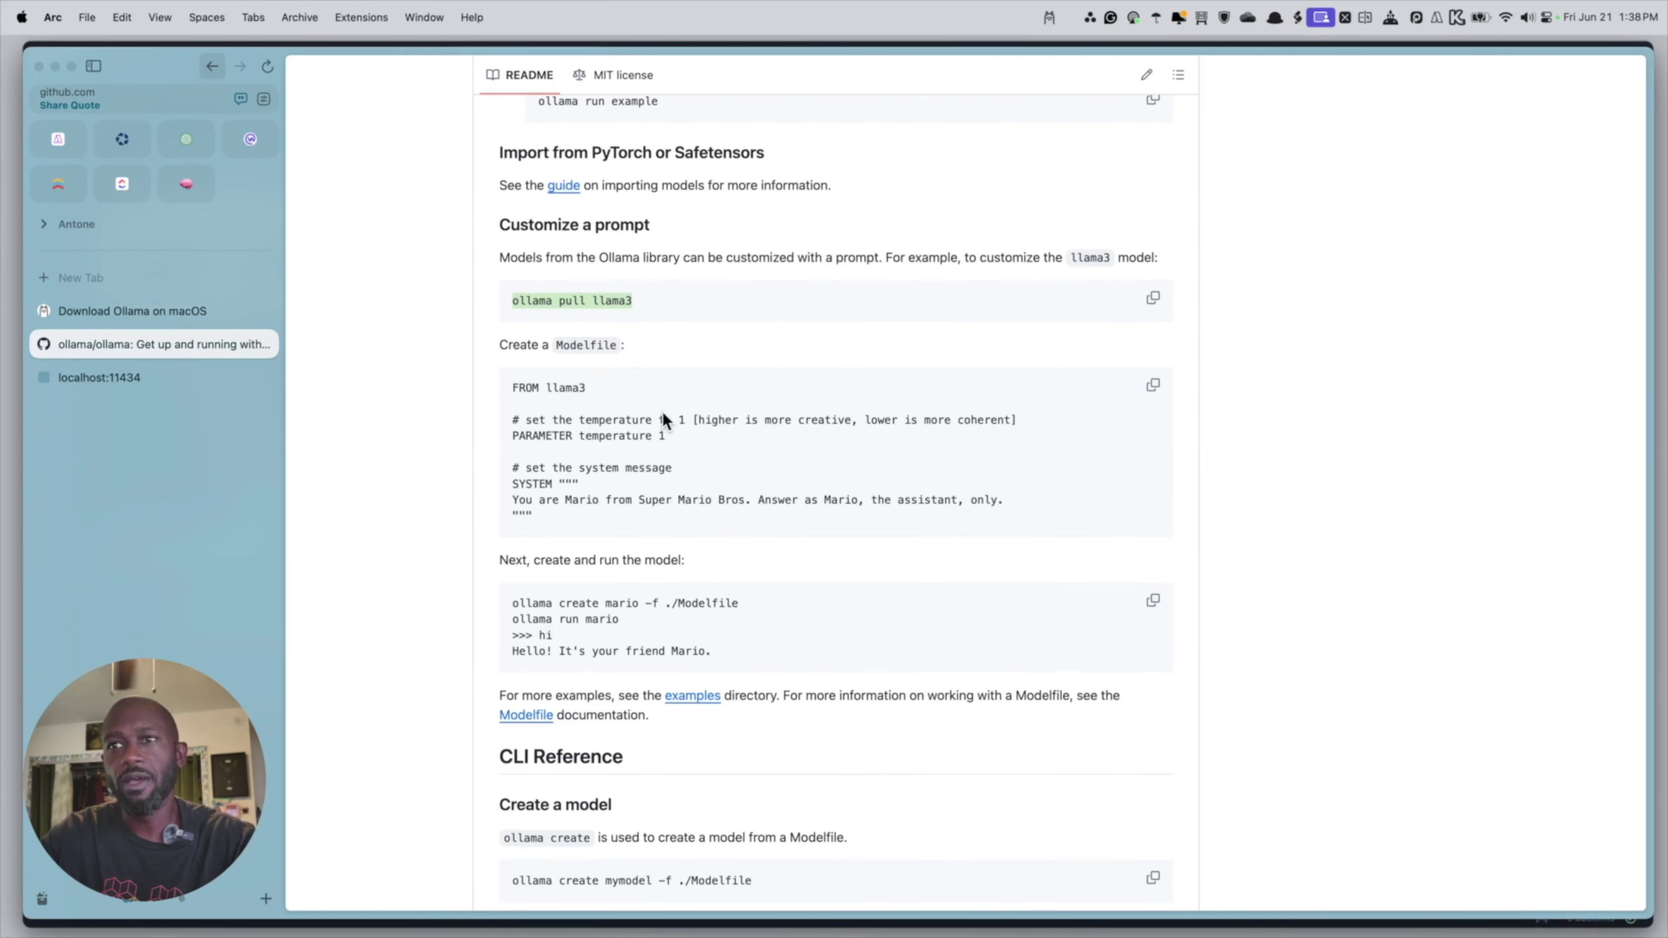
{"action": "left_click", "coordinate": [605, 322]}
{"action": "double_click", "coordinate": [620, 300]}
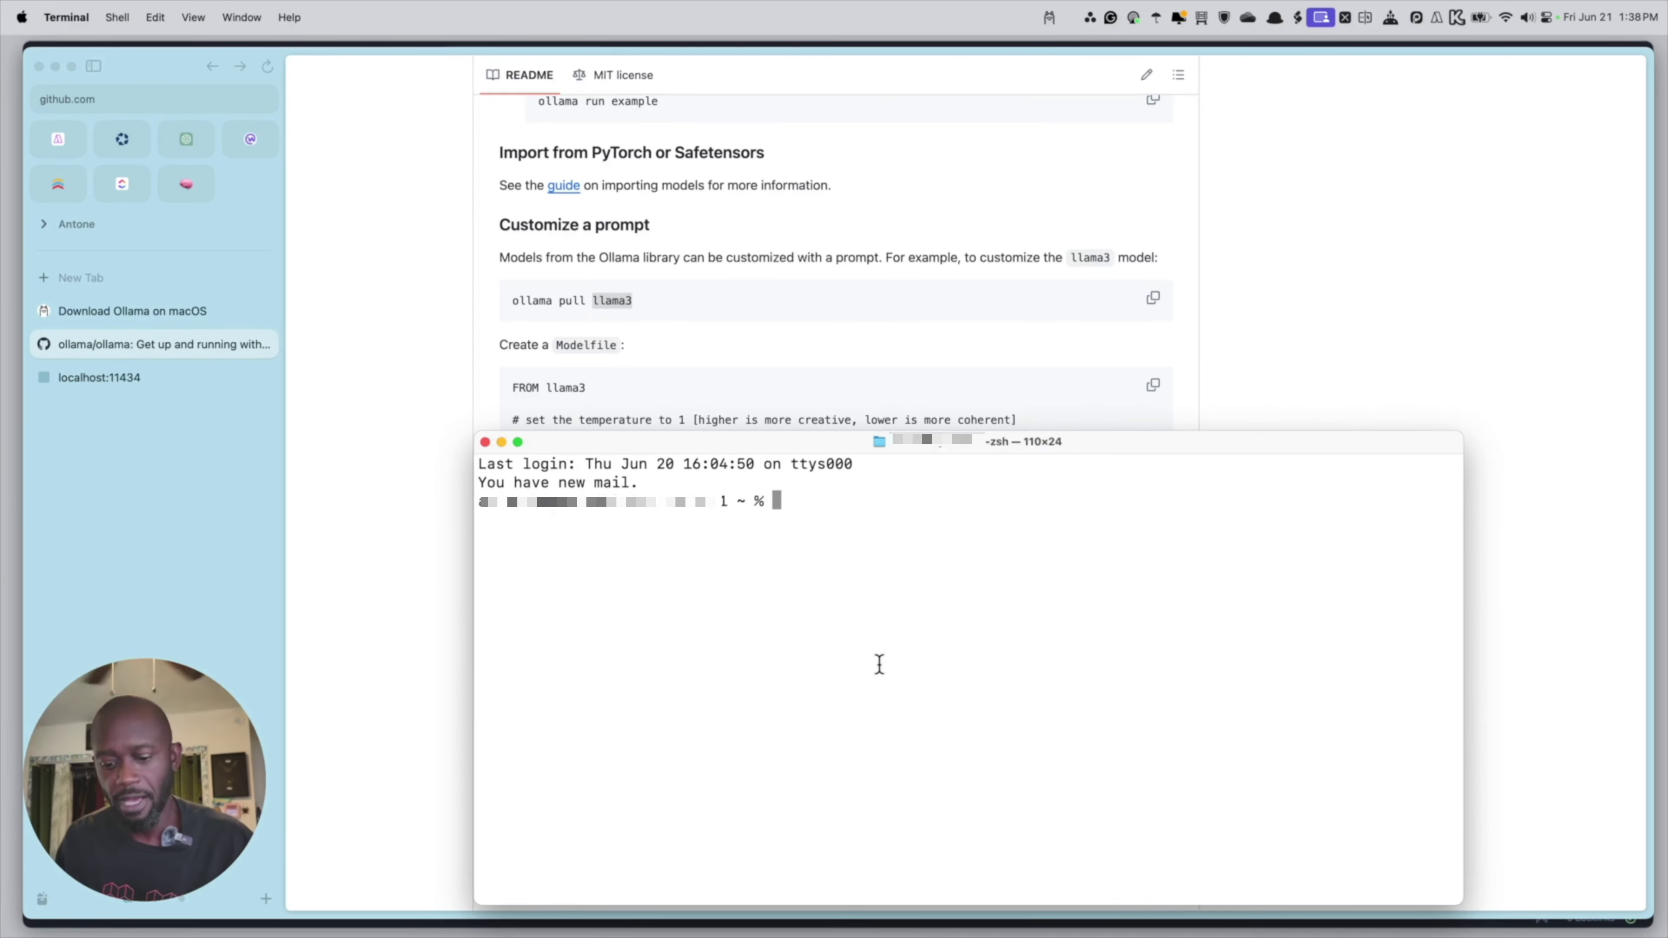
List the locally installed models in Terminal with the command "ollama list".
{"action": "type", "text": "ollam"}
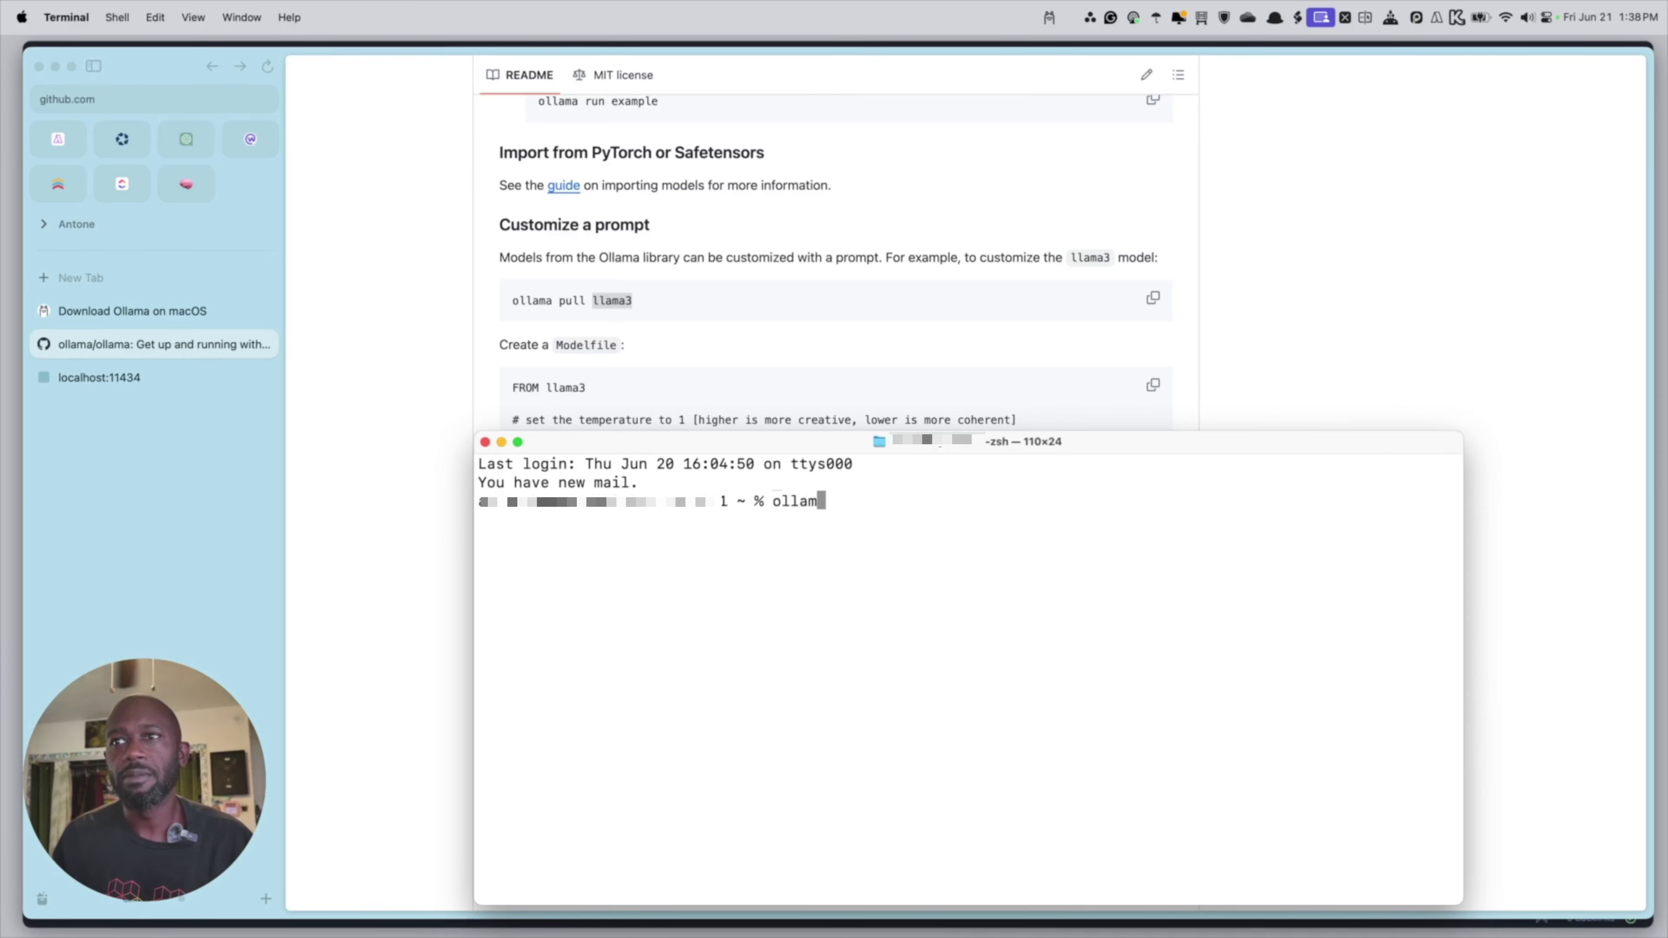
{"action": "type", "text": "a list"}
{"action": "key", "text": "Return"}
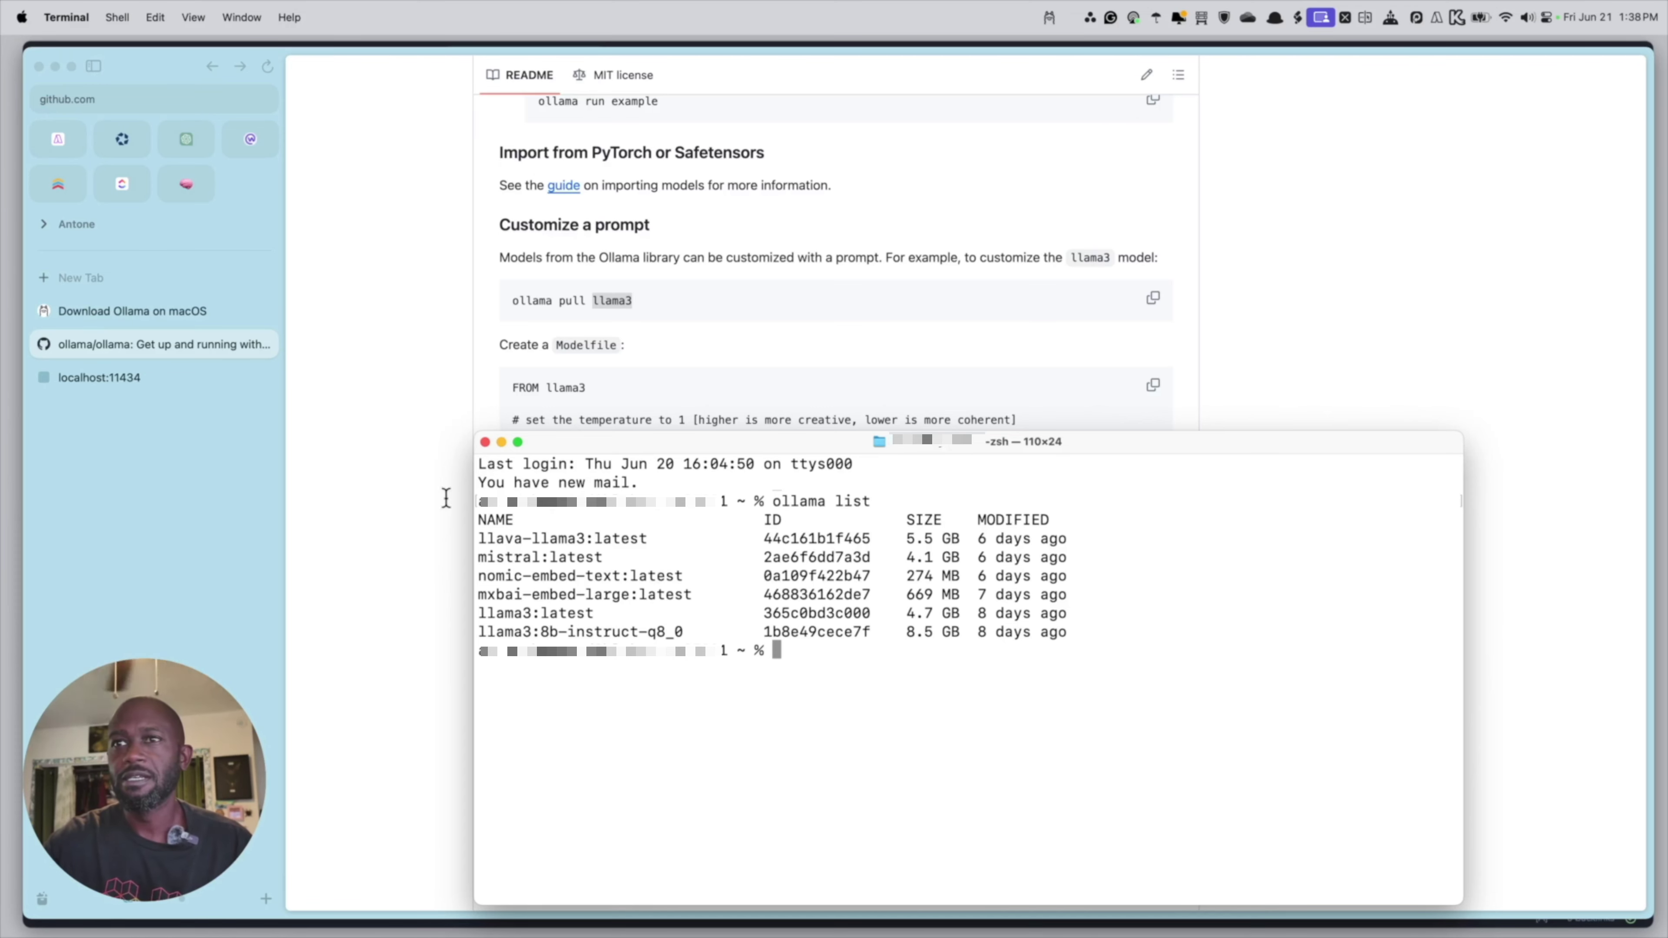
Highlight the "ollama pull llama3" command in the GitHub README and switch back to the Local AI canvas in Obsidian.
{"action": "left_click", "coordinate": [427, 478]}
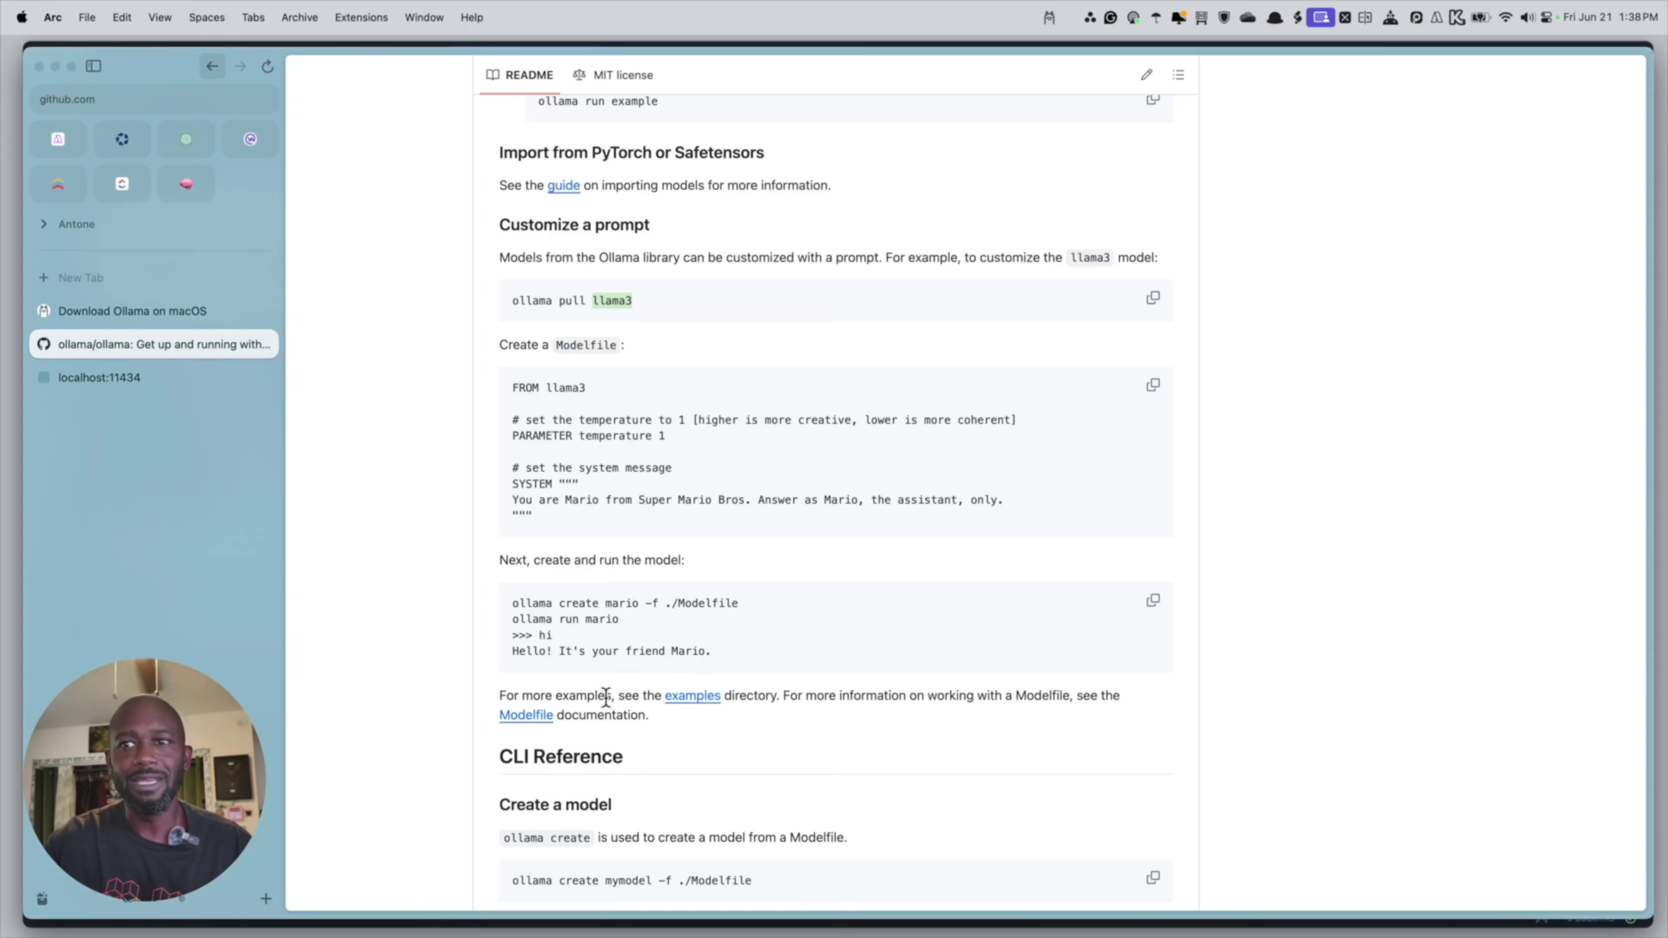
{"action": "scroll", "coordinate": [659, 624], "scroll_direction": "up", "scroll_amount": 2}
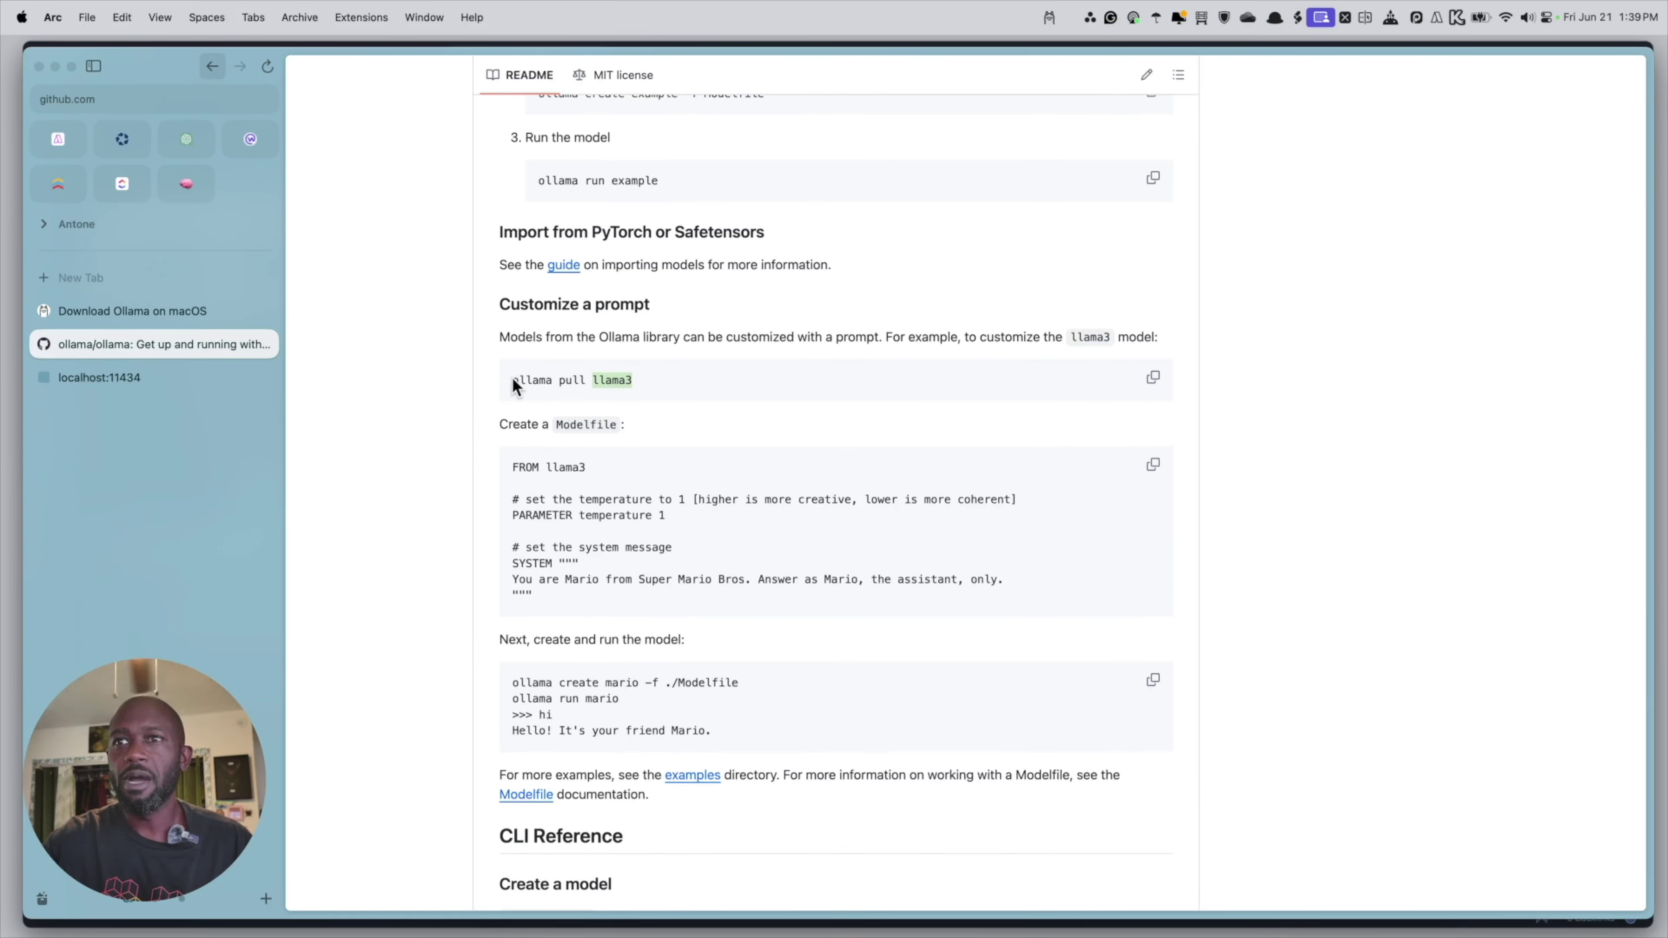
{"action": "left_click_drag", "start_coordinate": [516, 379], "coordinate": [634, 381]}
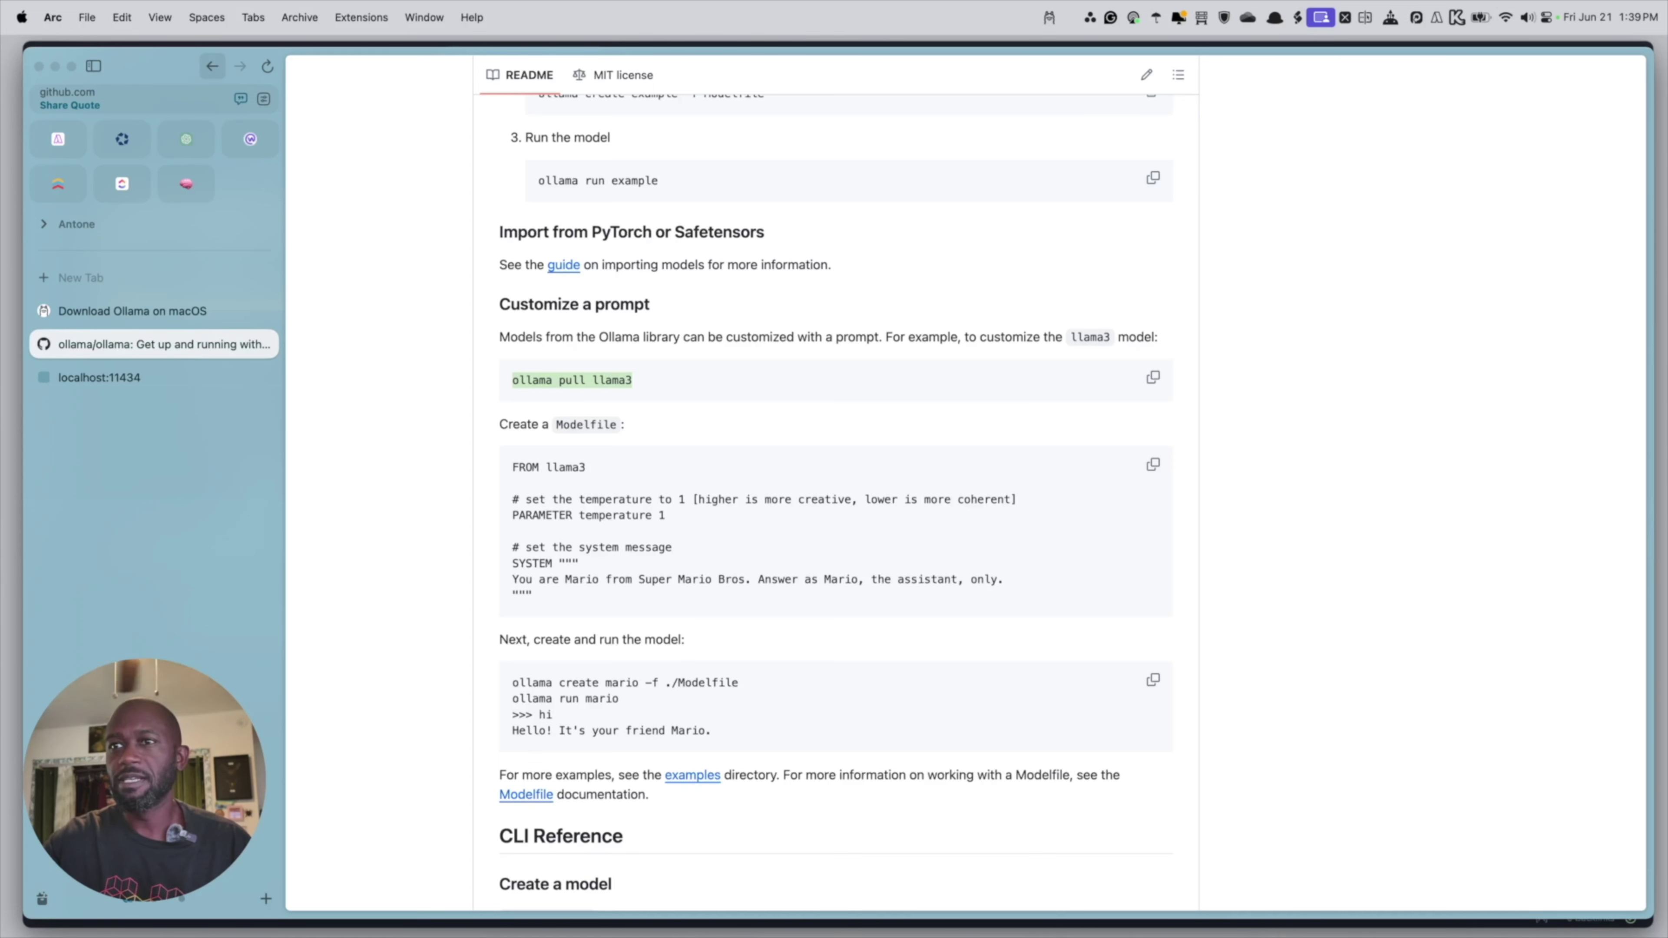
{"action": "key", "text": "super+Tab"}
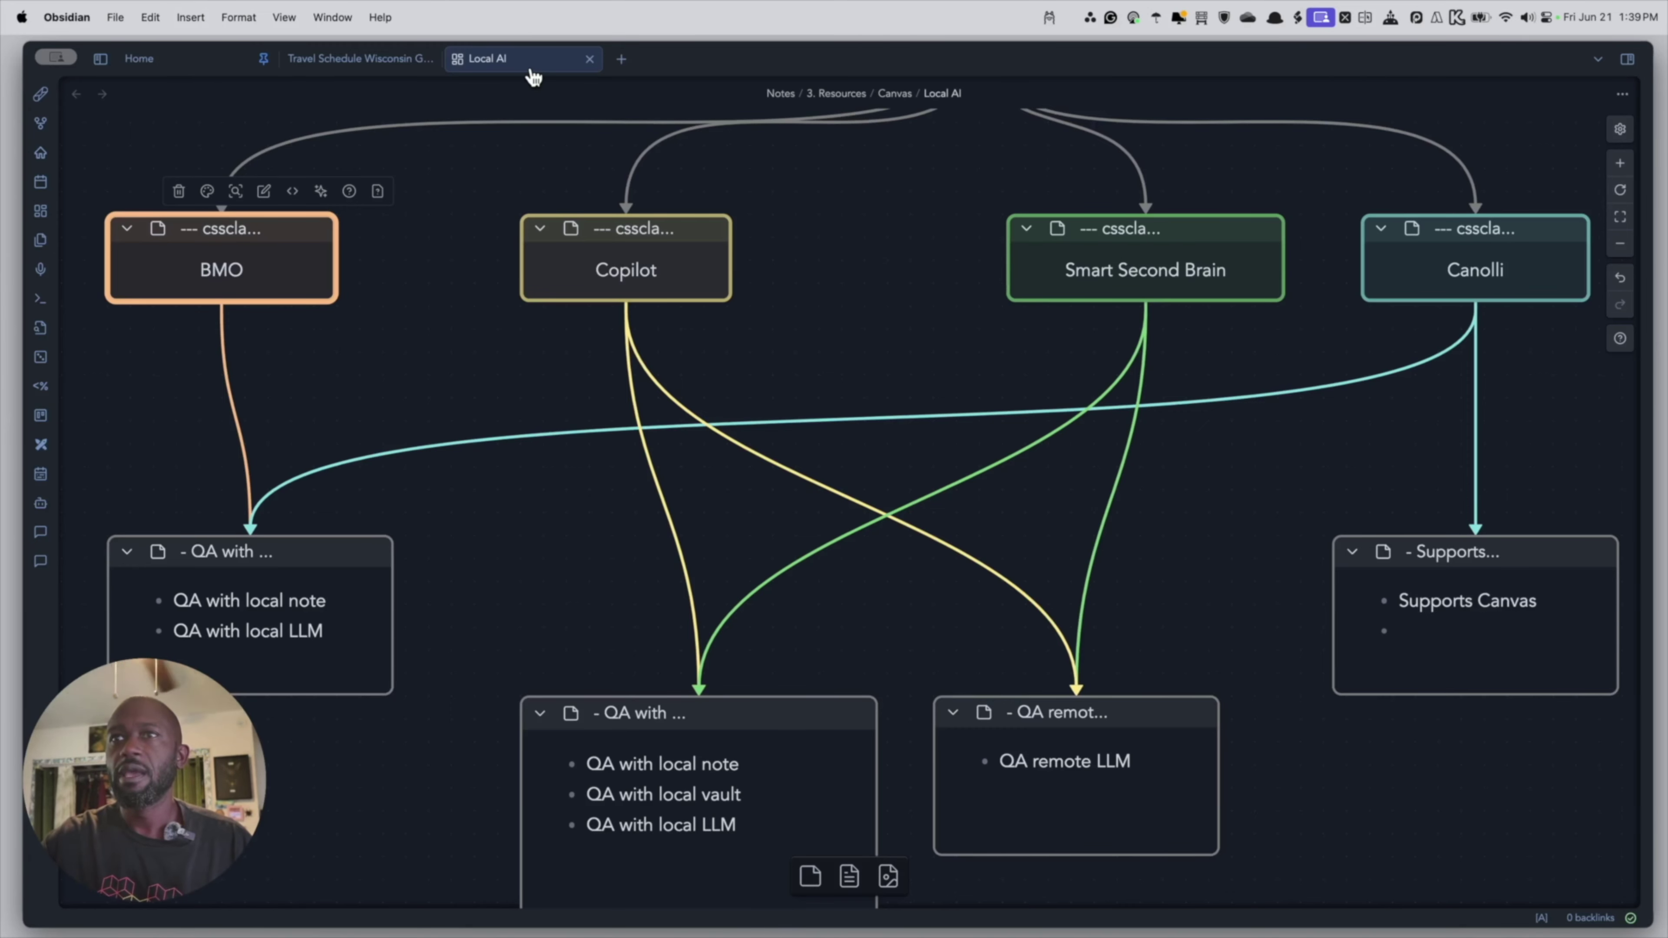
Show the sidebar and open the Smart Second Brain community plugin's settings.
{"action": "left_click", "coordinate": [100, 58]}
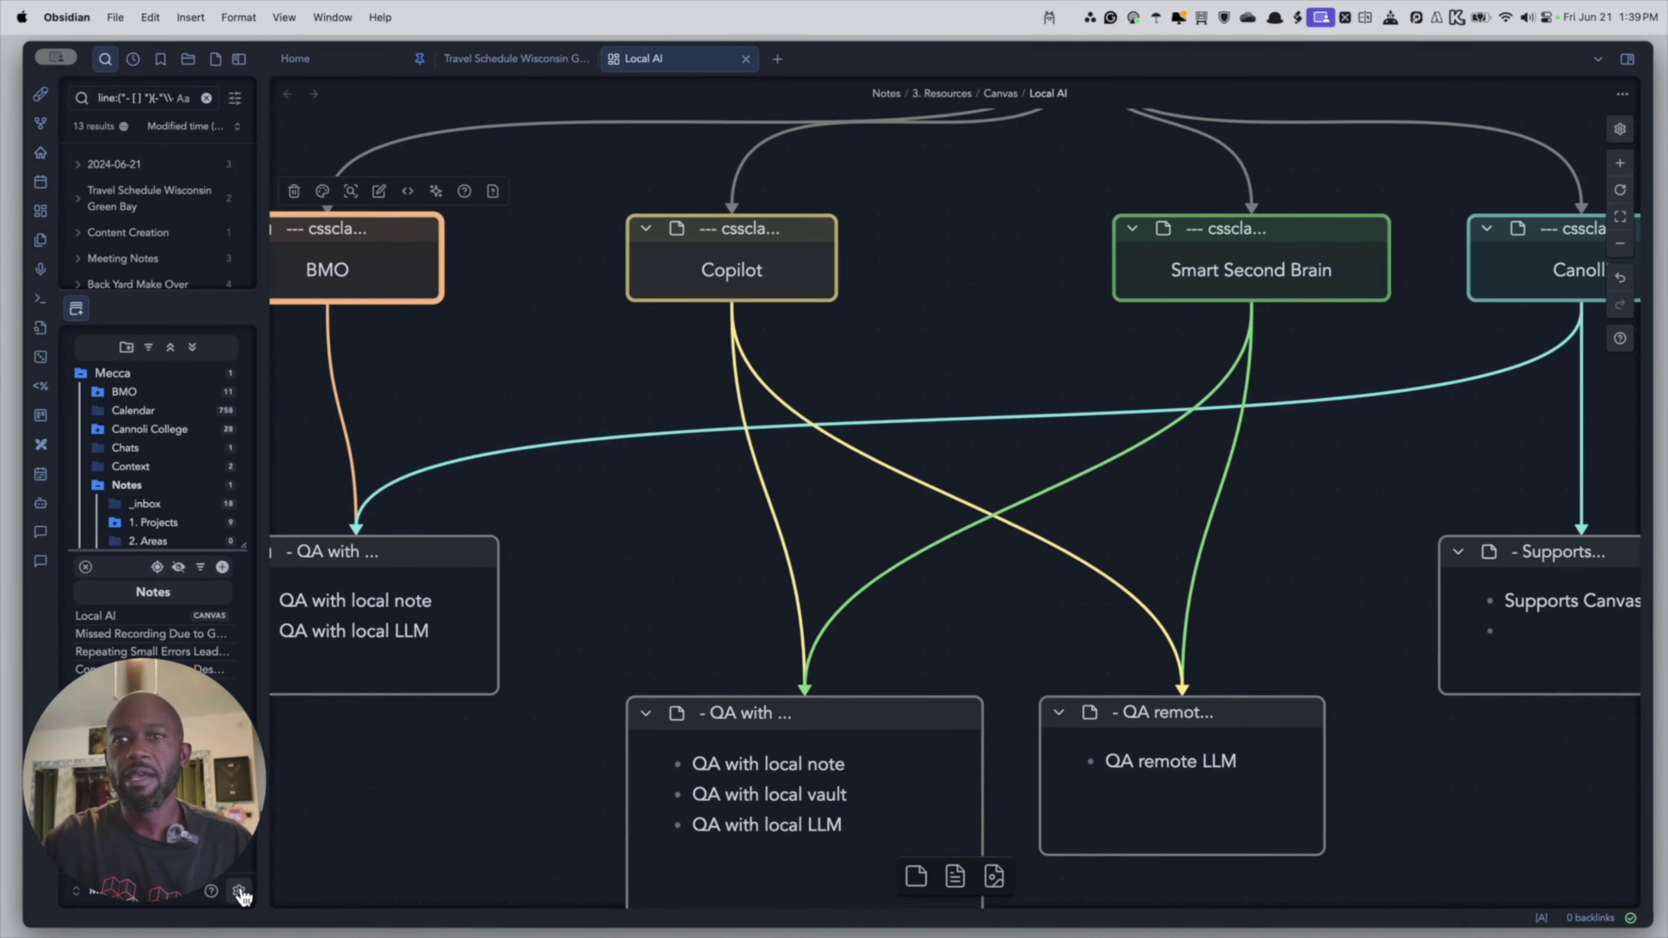
{"action": "key", "text": "super+comma"}
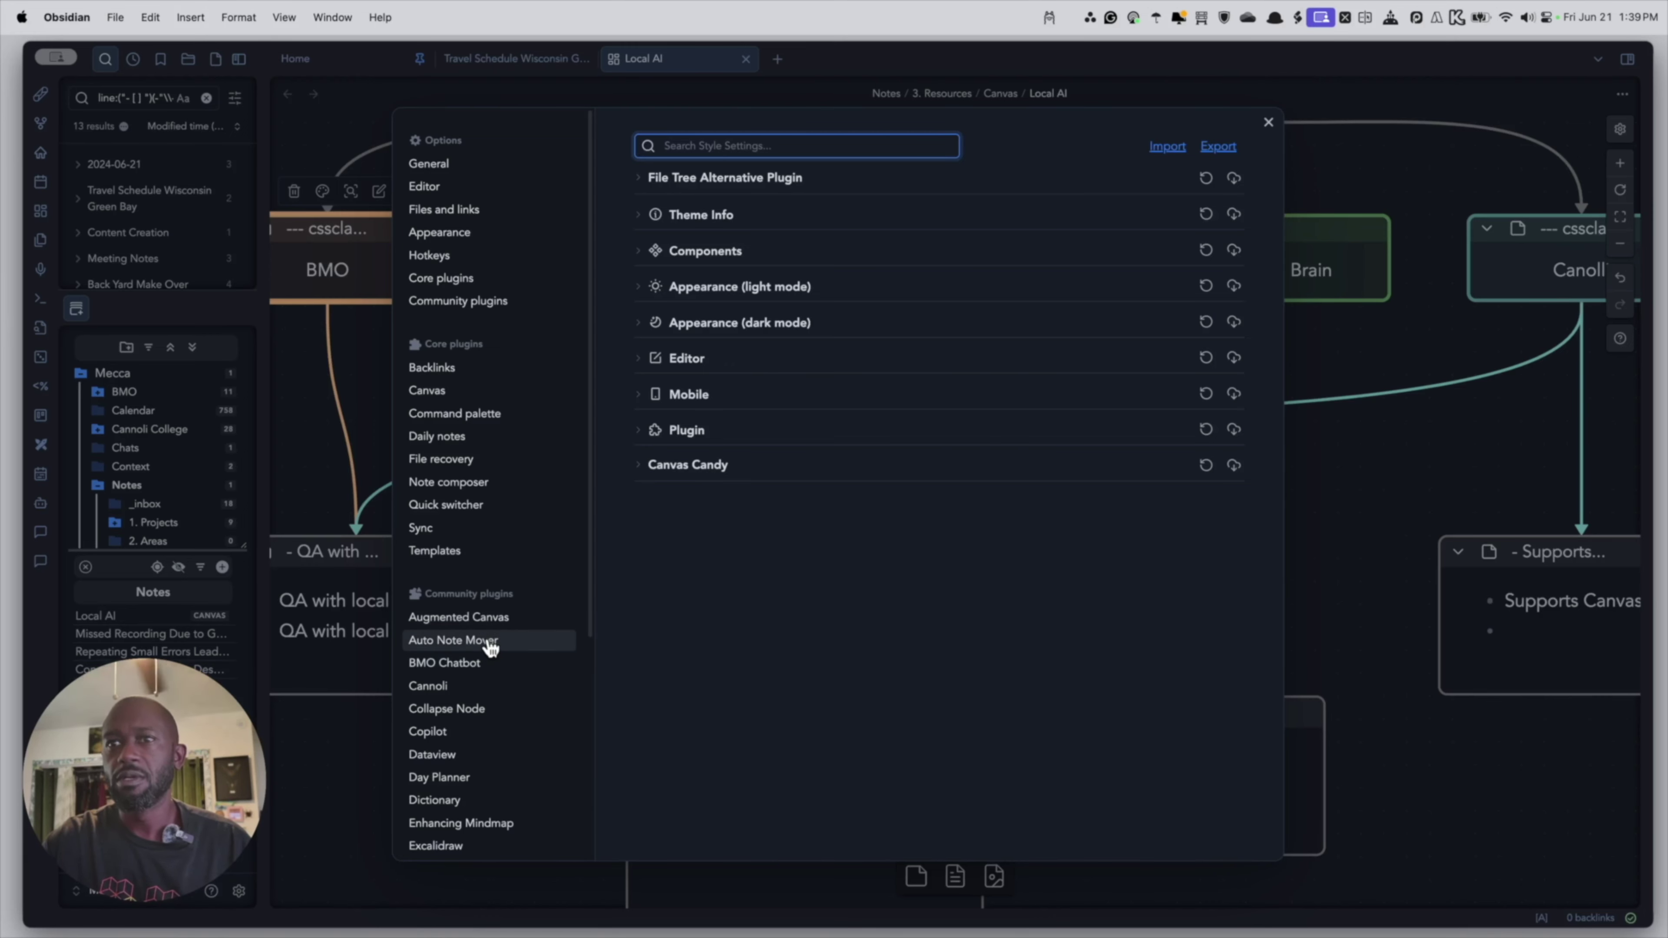
{"action": "scroll", "coordinate": [499, 664], "scroll_direction": "down", "scroll_amount": 5}
{"action": "left_click", "coordinate": [489, 762]}
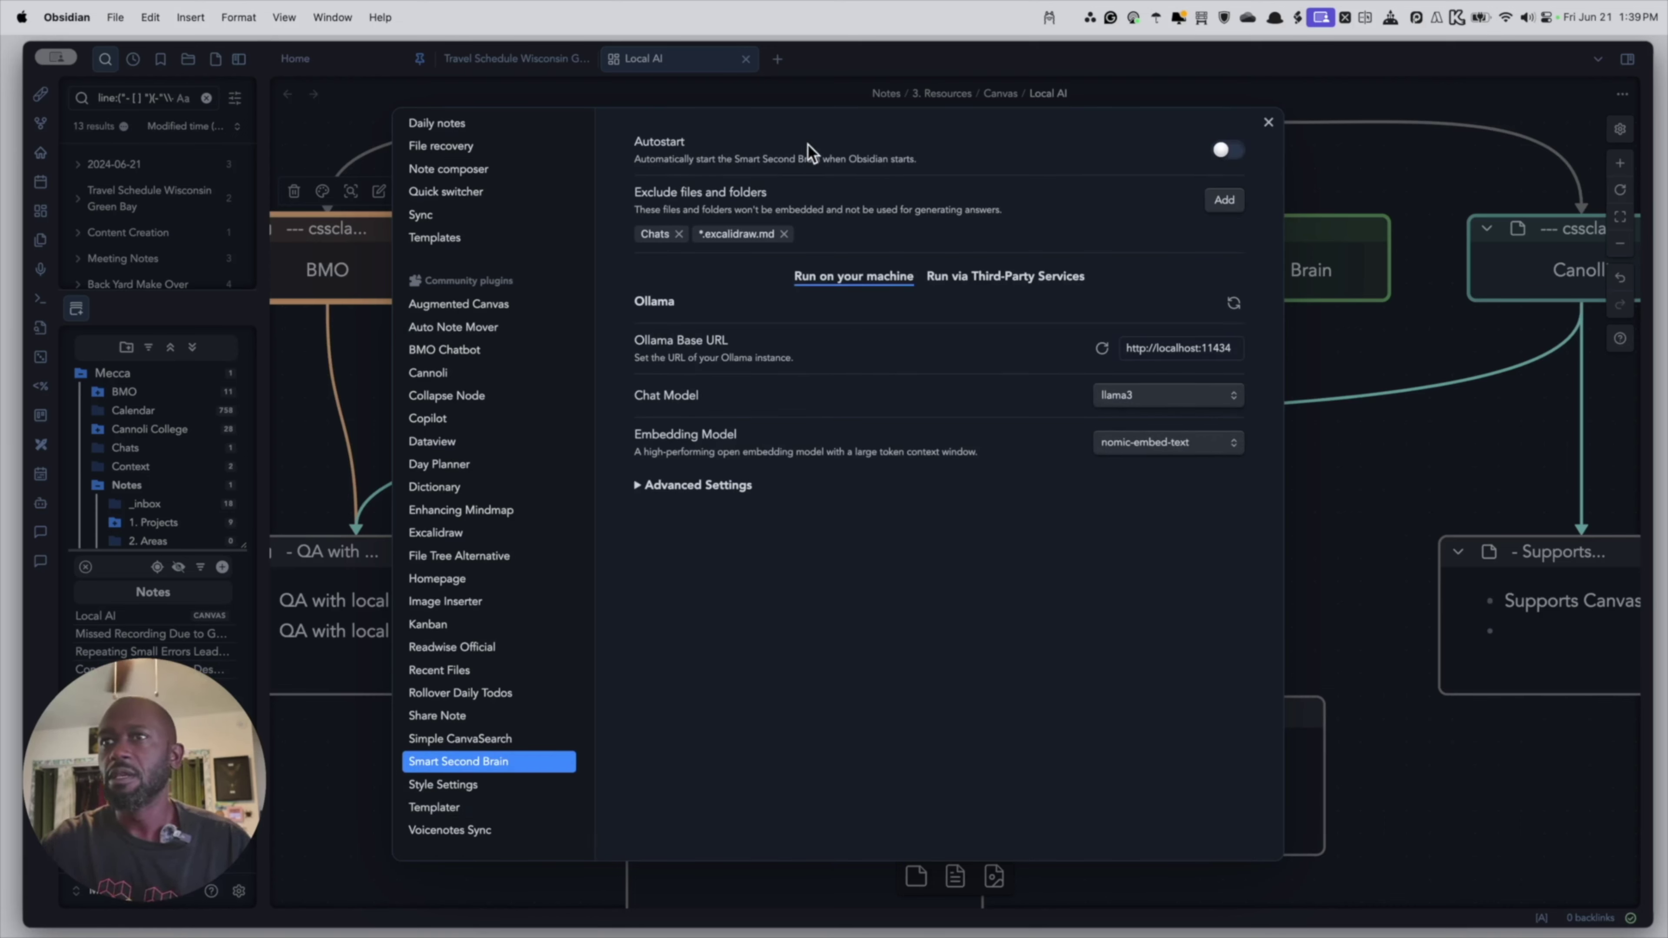
Clear the Smart Second Brain plugin data from its advanced settings and confirm the deletion.
{"action": "left_click", "coordinate": [646, 487]}
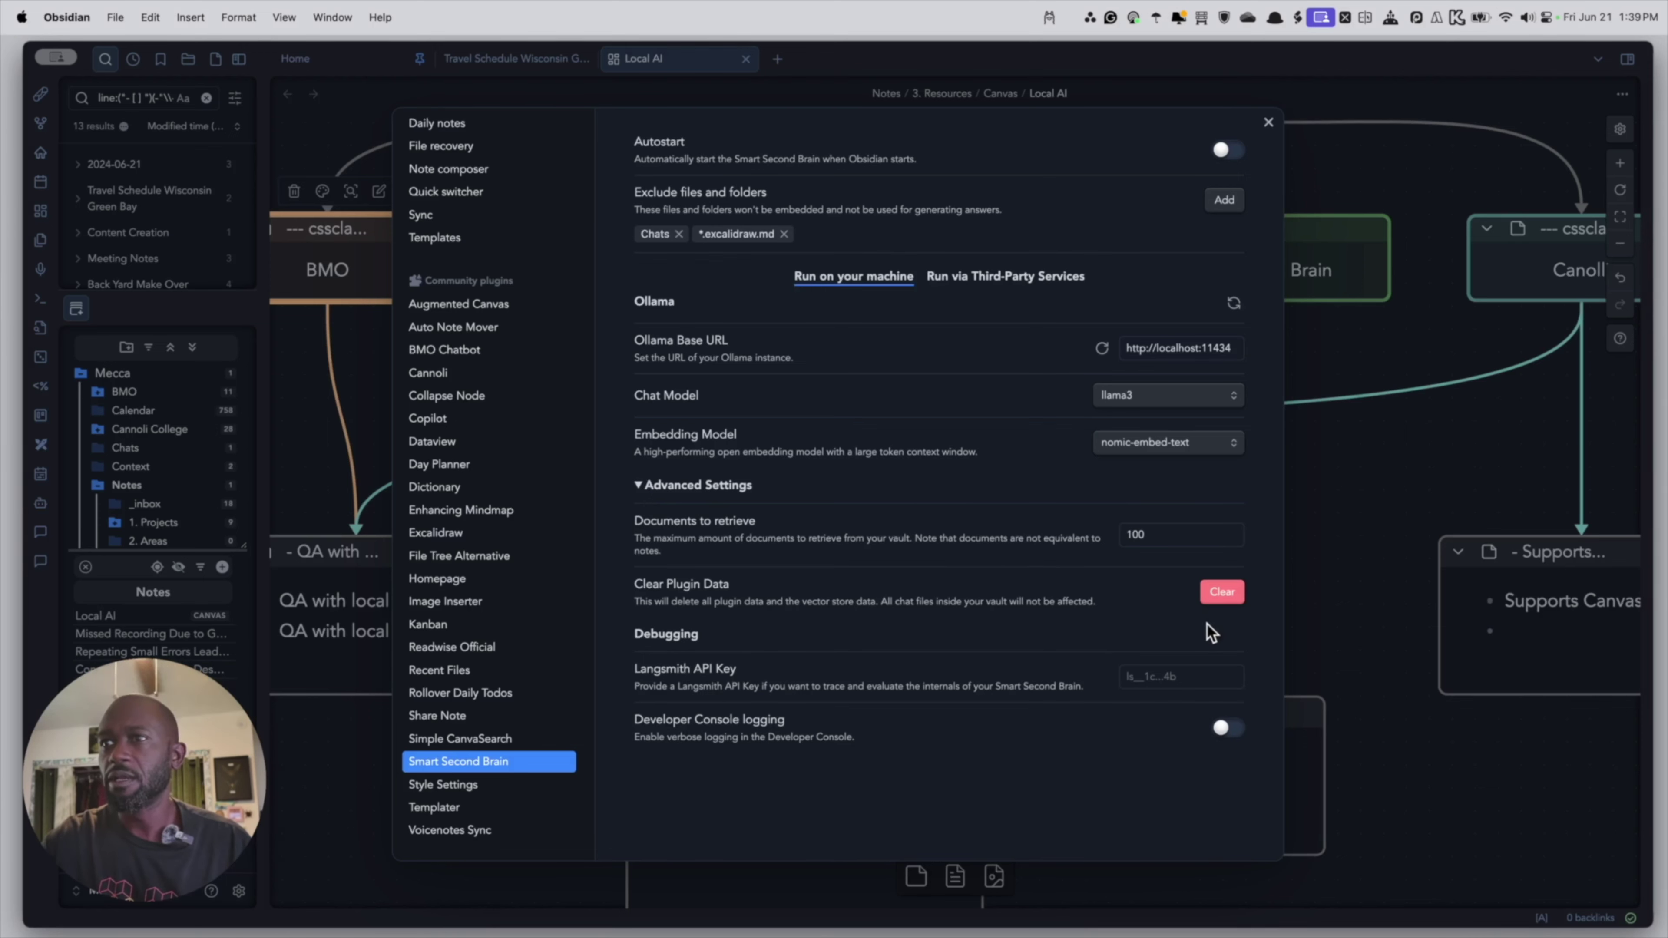
{"action": "left_click", "coordinate": [1211, 594]}
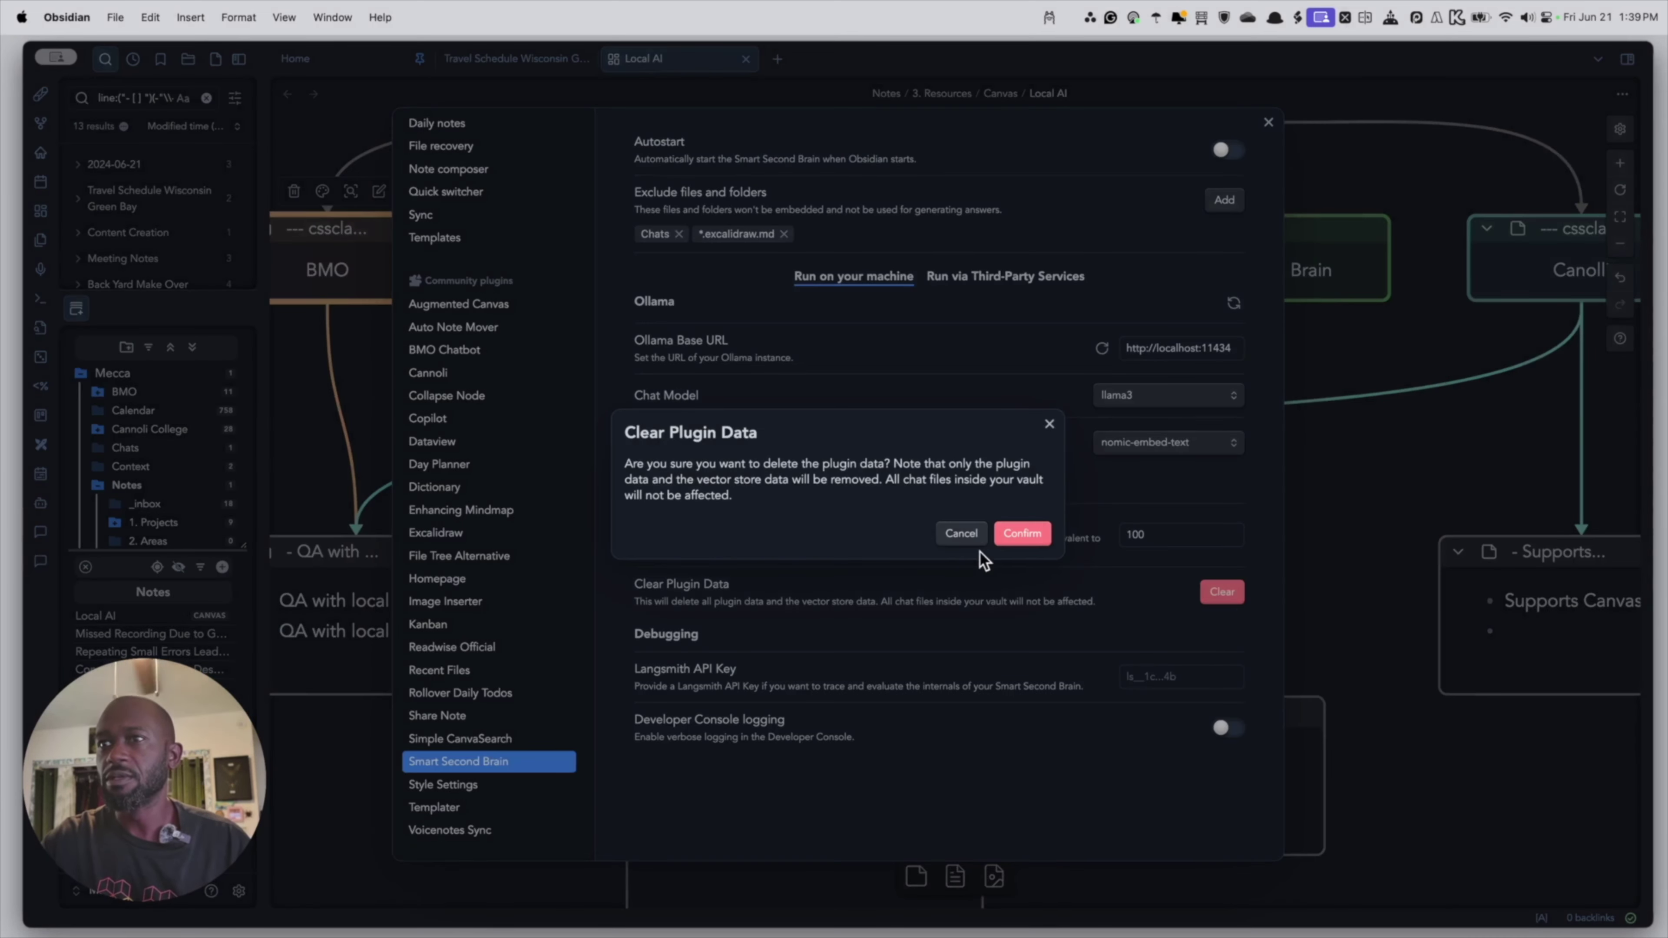
{"action": "left_click", "coordinate": [1024, 537]}
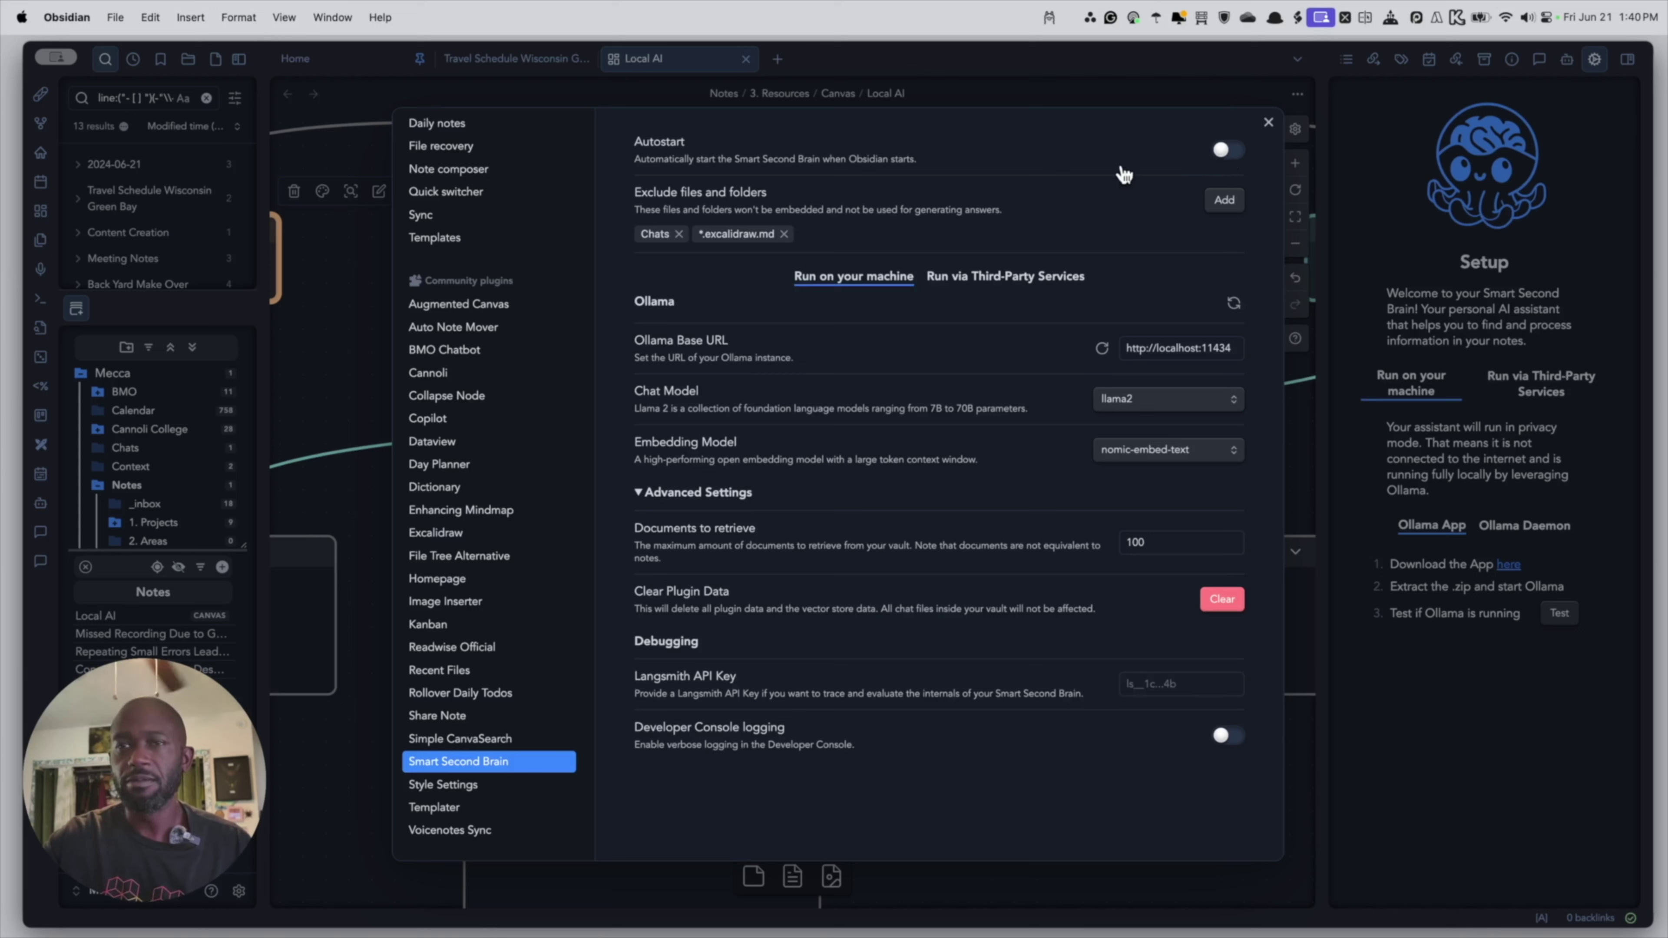
Enable Autostart for Smart Second Brain and set it to run on your machine with the llama3 chat model, then close the settings.
{"action": "left_click", "coordinate": [1222, 158]}
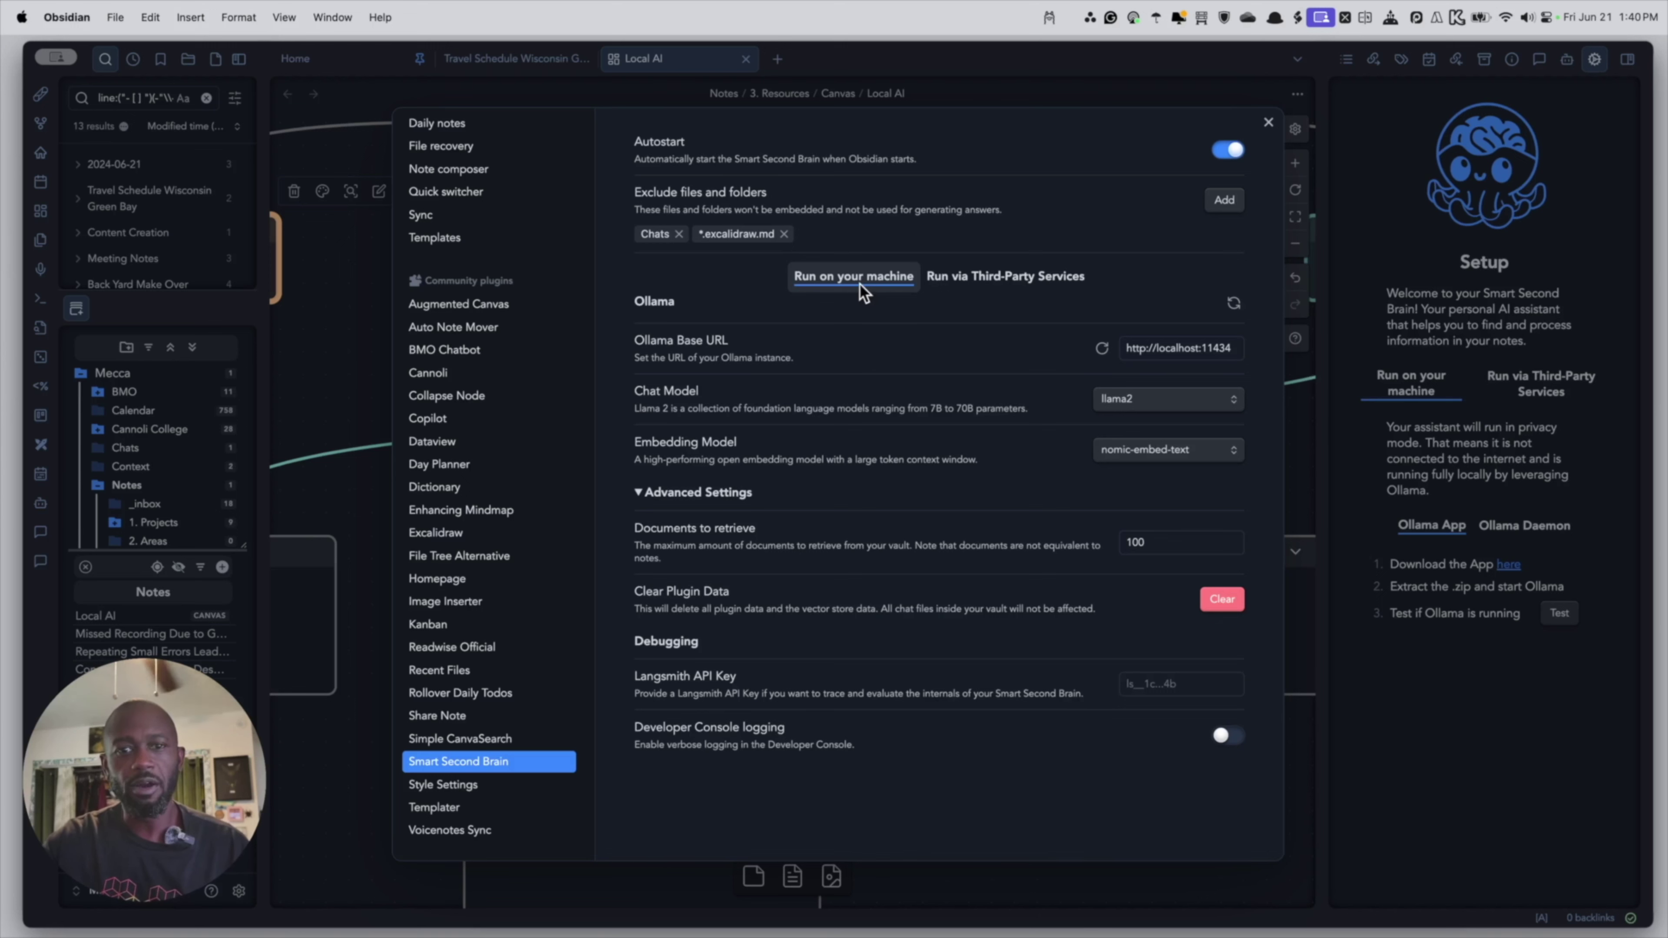
{"action": "left_click", "coordinate": [965, 281]}
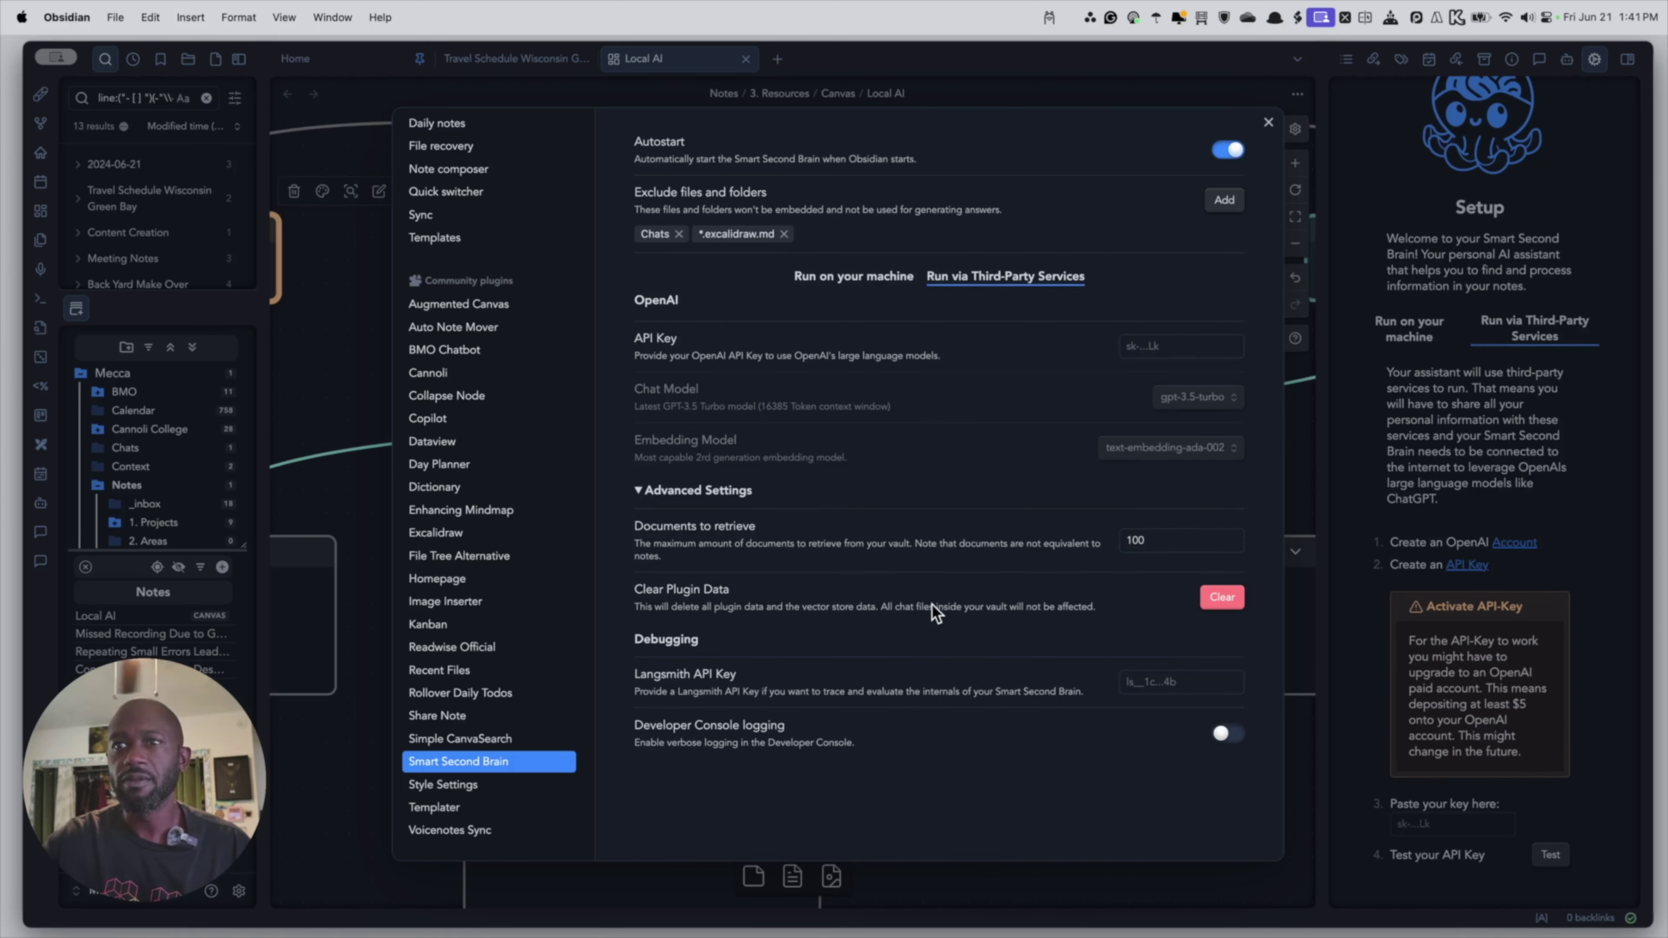
{"action": "left_click", "coordinate": [877, 279]}
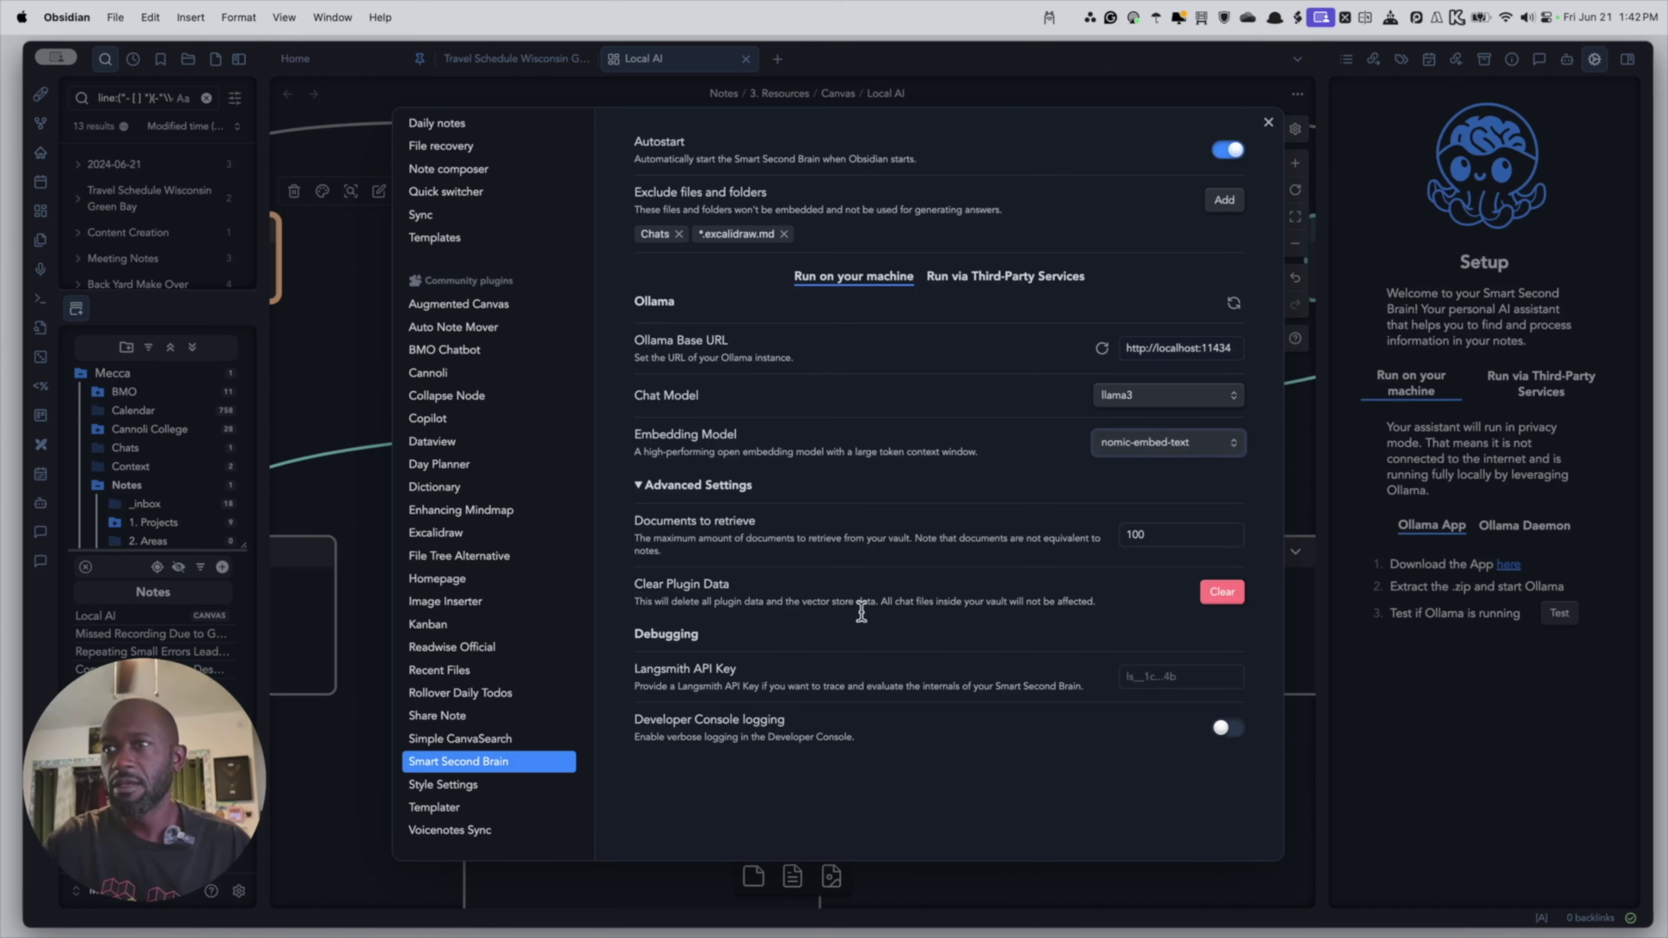
{"action": "left_click", "coordinate": [739, 487]}
{"action": "left_click", "coordinate": [1425, 664]}
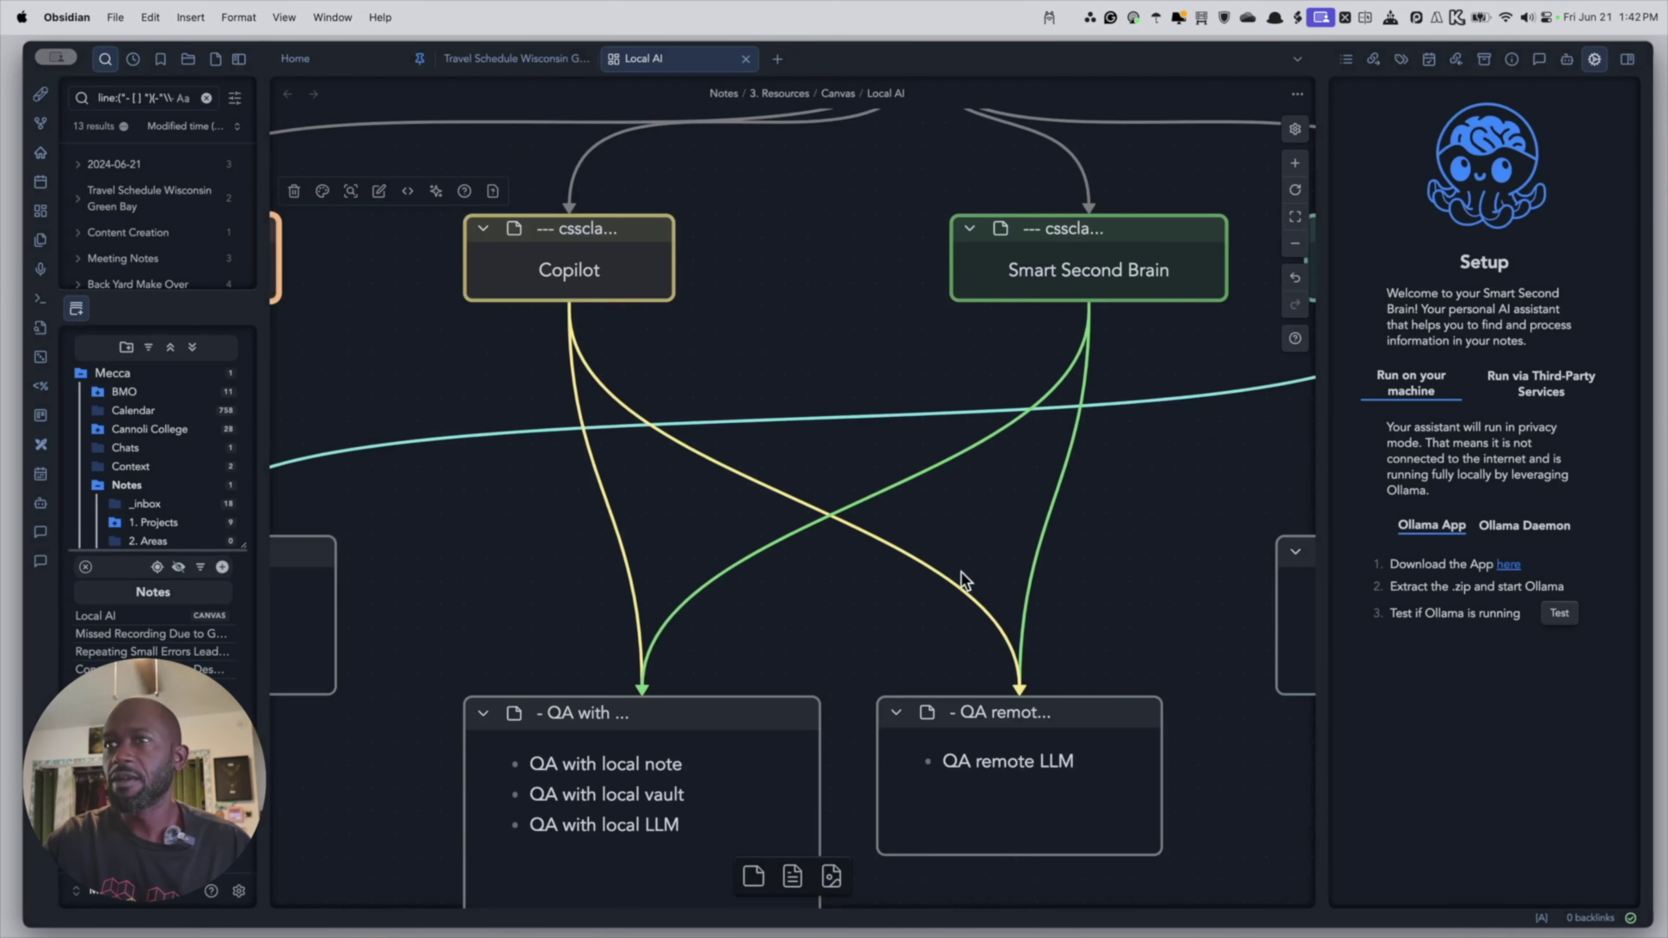
Test whether Ollama is running from the Smart Second Brain setup and copy its OLLAMA_ORIGINS terminal command.
{"action": "left_click", "coordinate": [239, 59]}
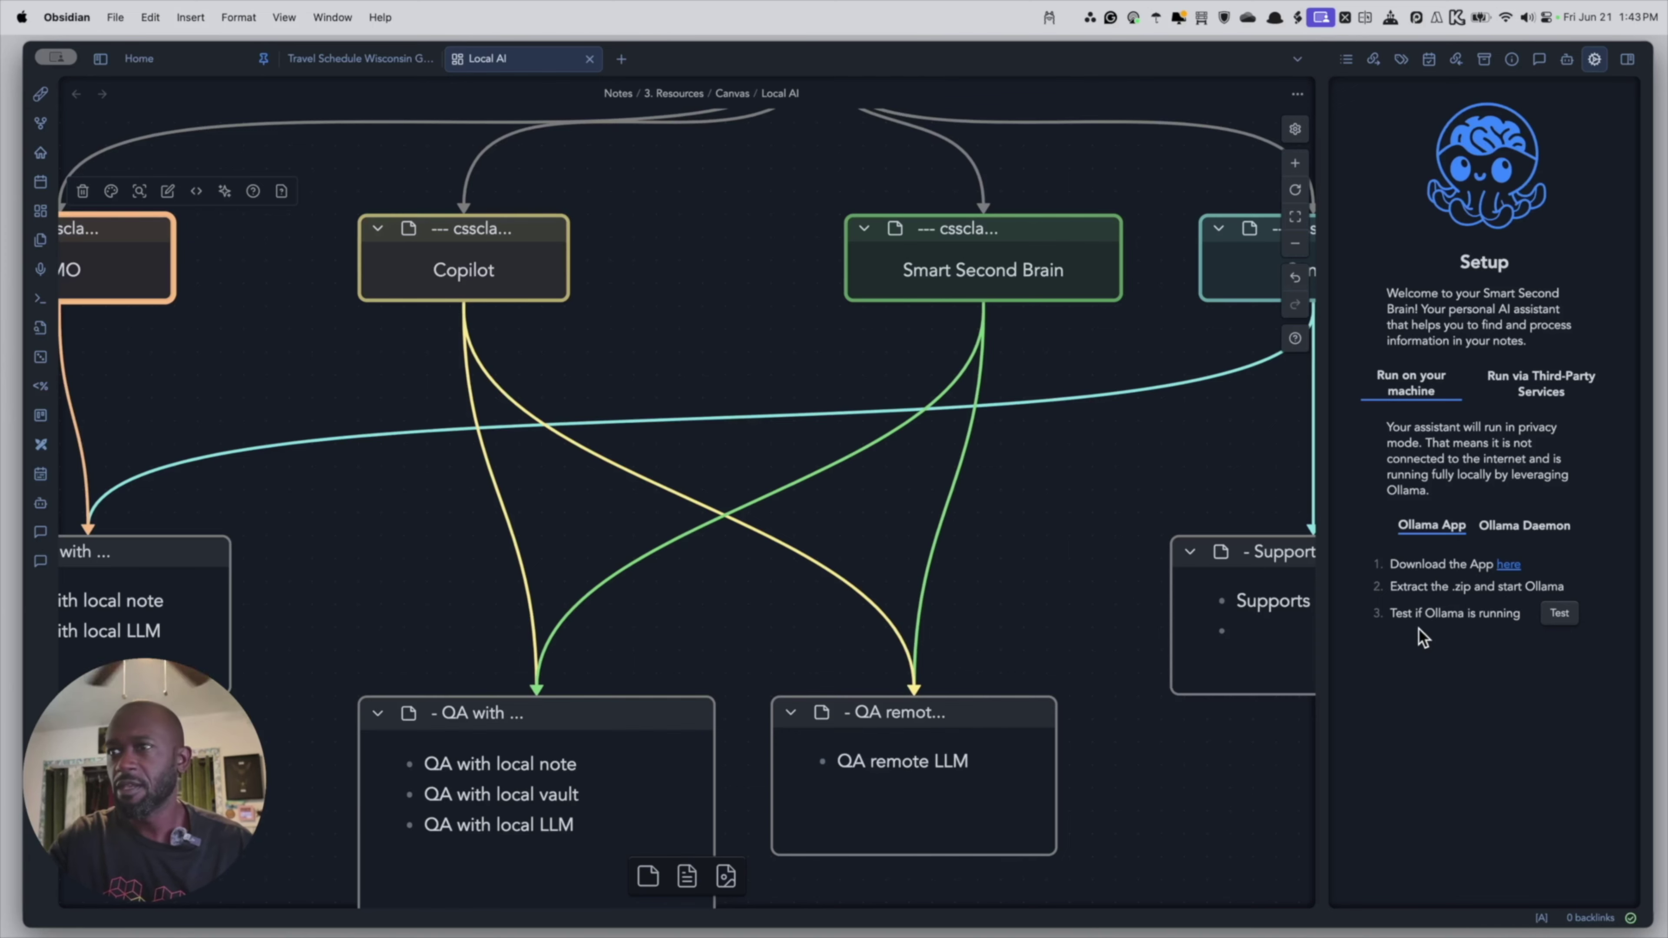
{"action": "left_click", "coordinate": [1560, 614]}
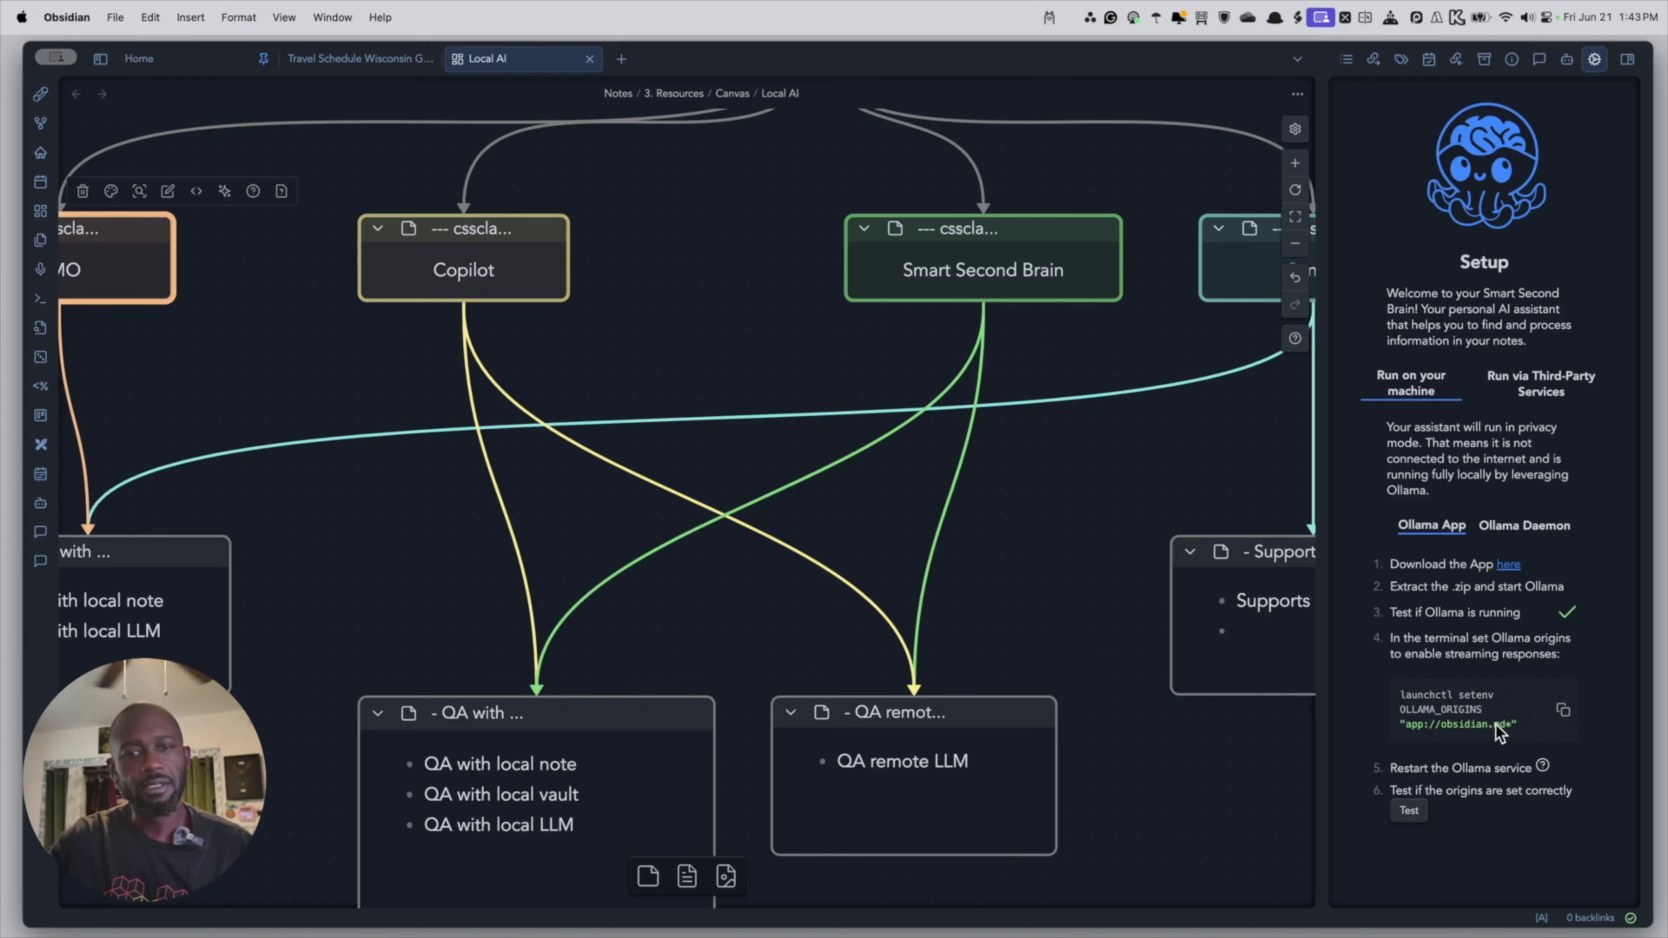
{"action": "left_click", "coordinate": [1563, 710]}
{"action": "left_click", "coordinate": [1563, 710]}
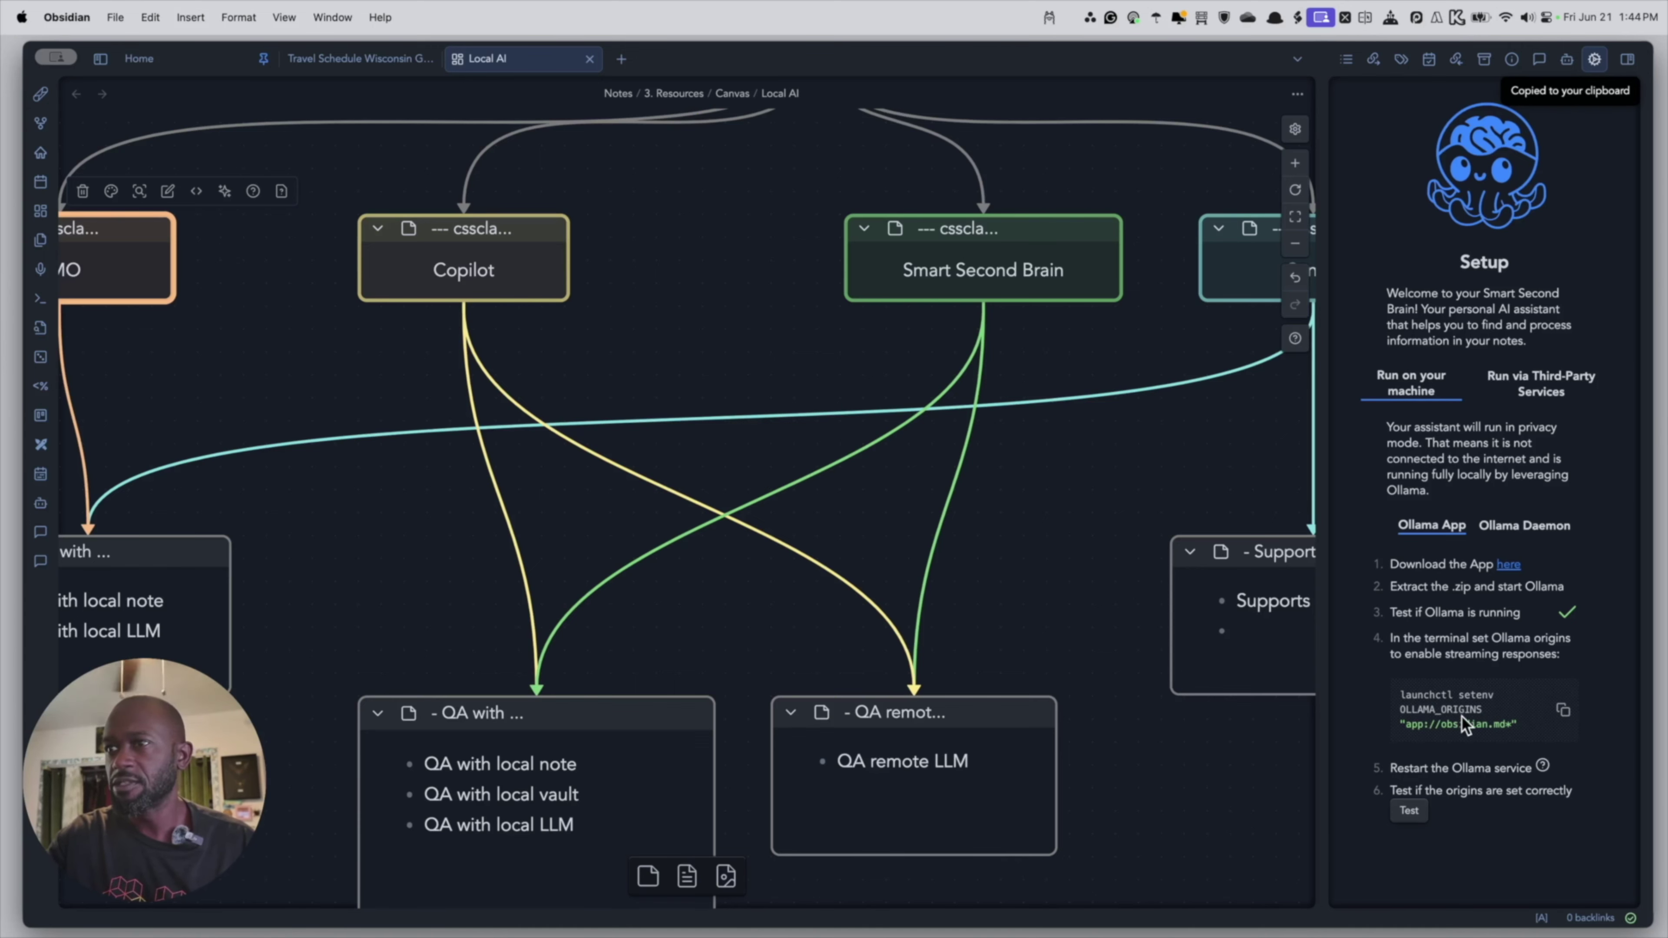
Switch to Terminal, paste the command launchctl setenv OLLAMA_ORIGINS "app://obsidian.md*" at the prompt, and return to Obsidian.
{"action": "key", "text": "super+Tab"}
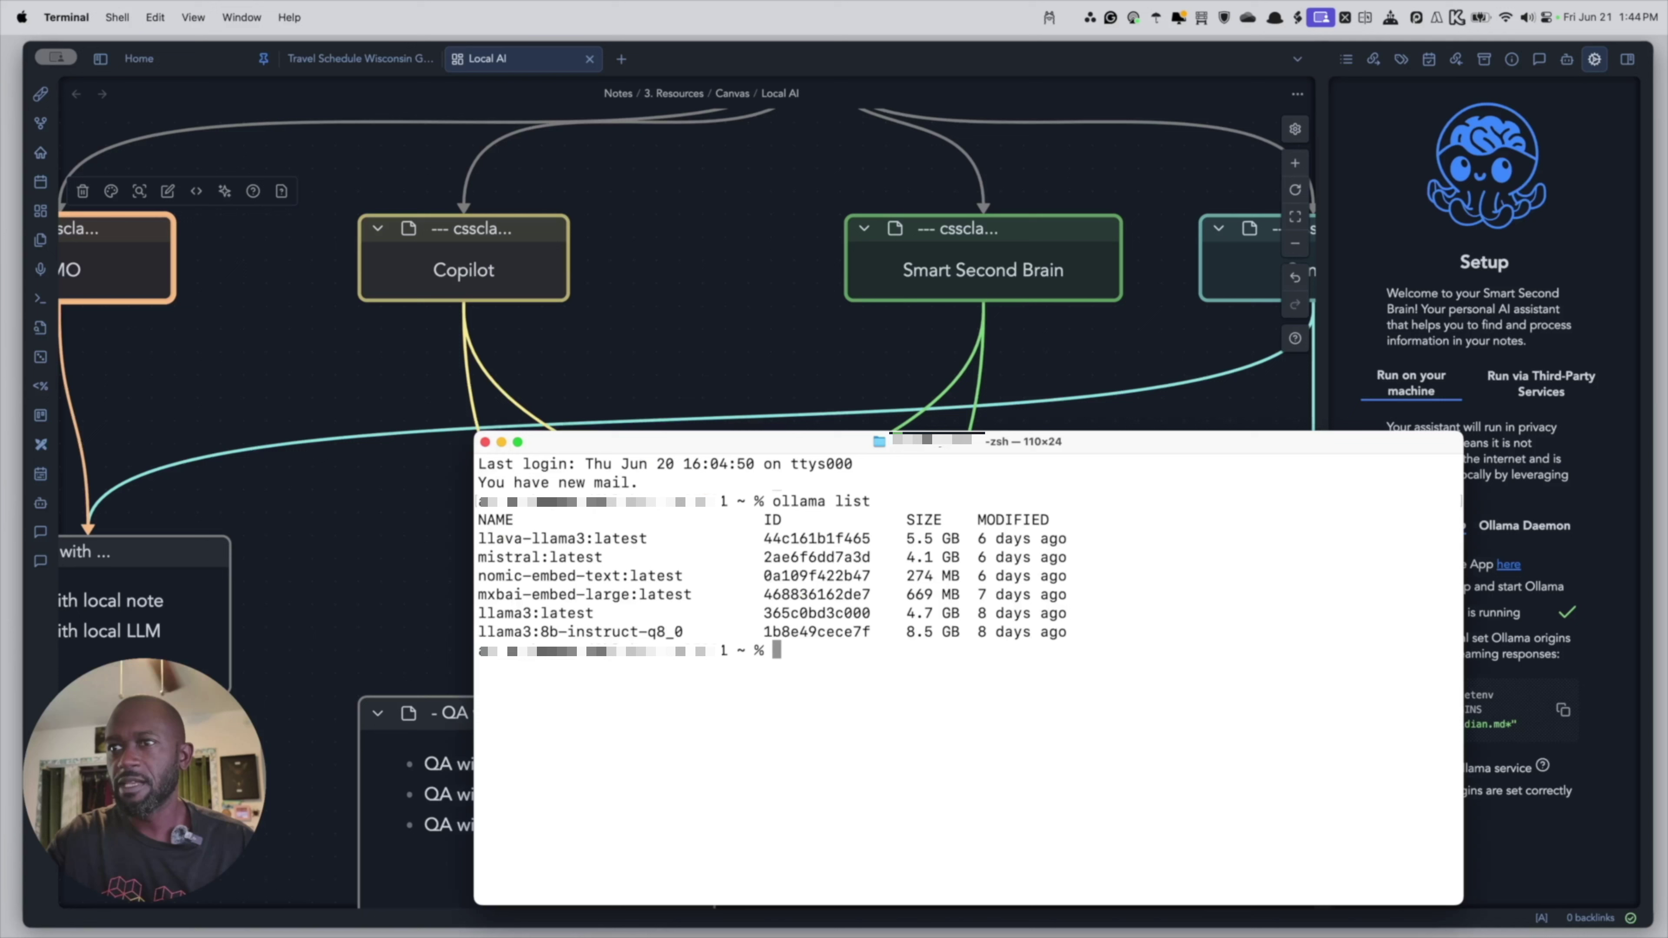
{"action": "key", "text": "super+v"}
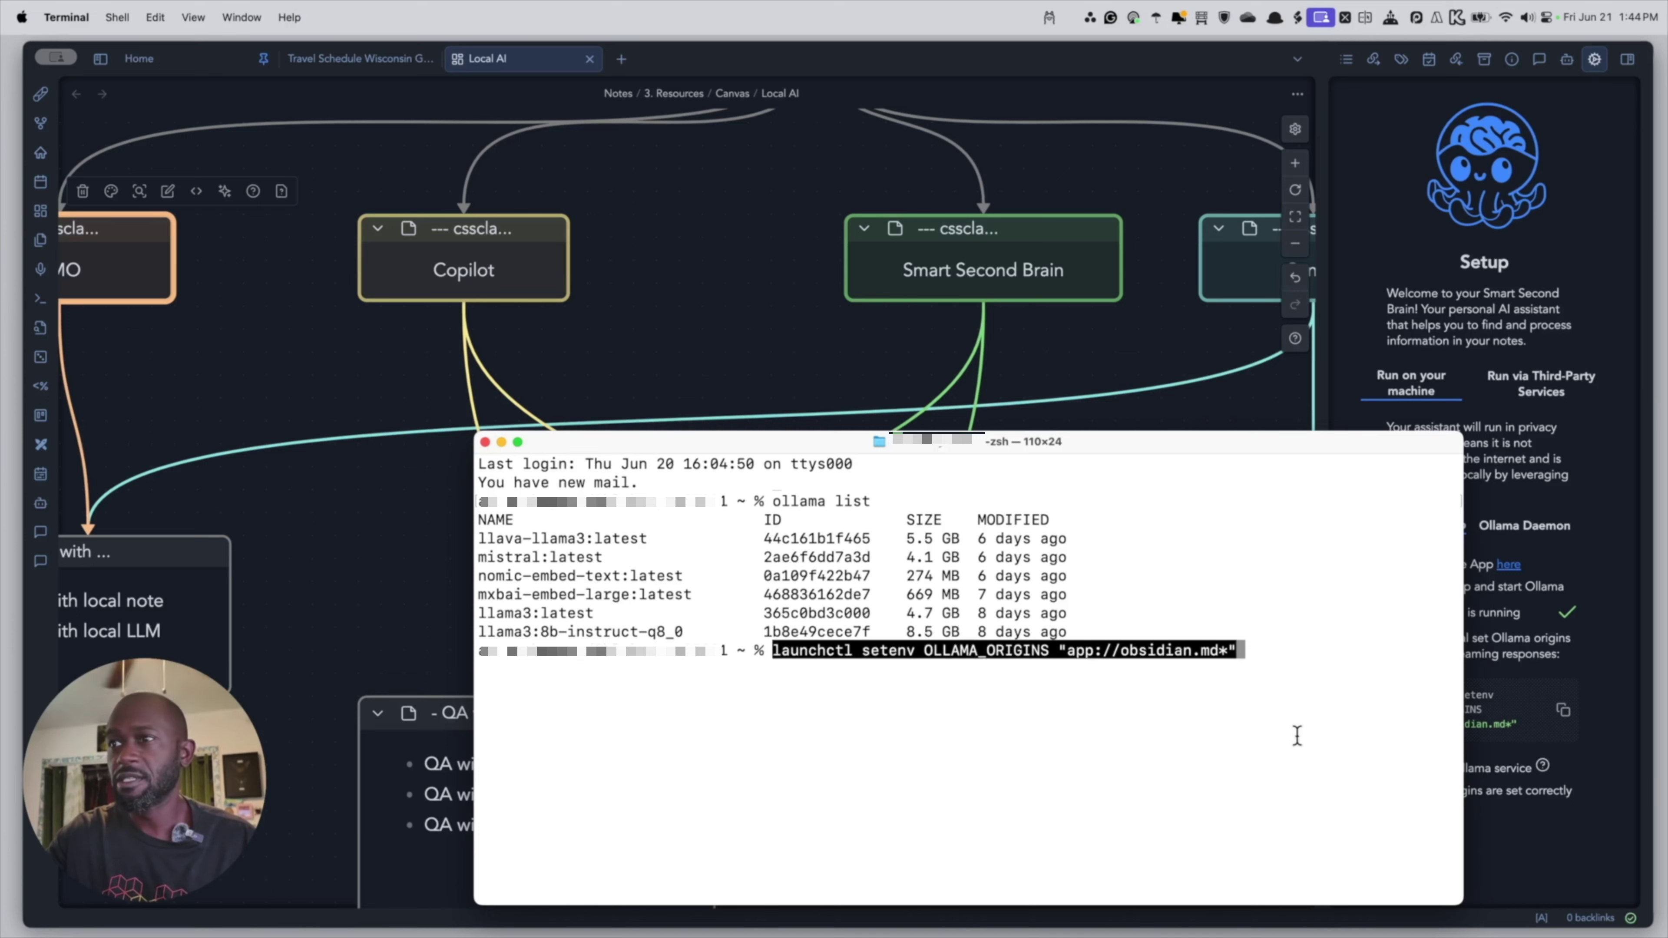
{"action": "left_click", "coordinate": [1508, 857]}
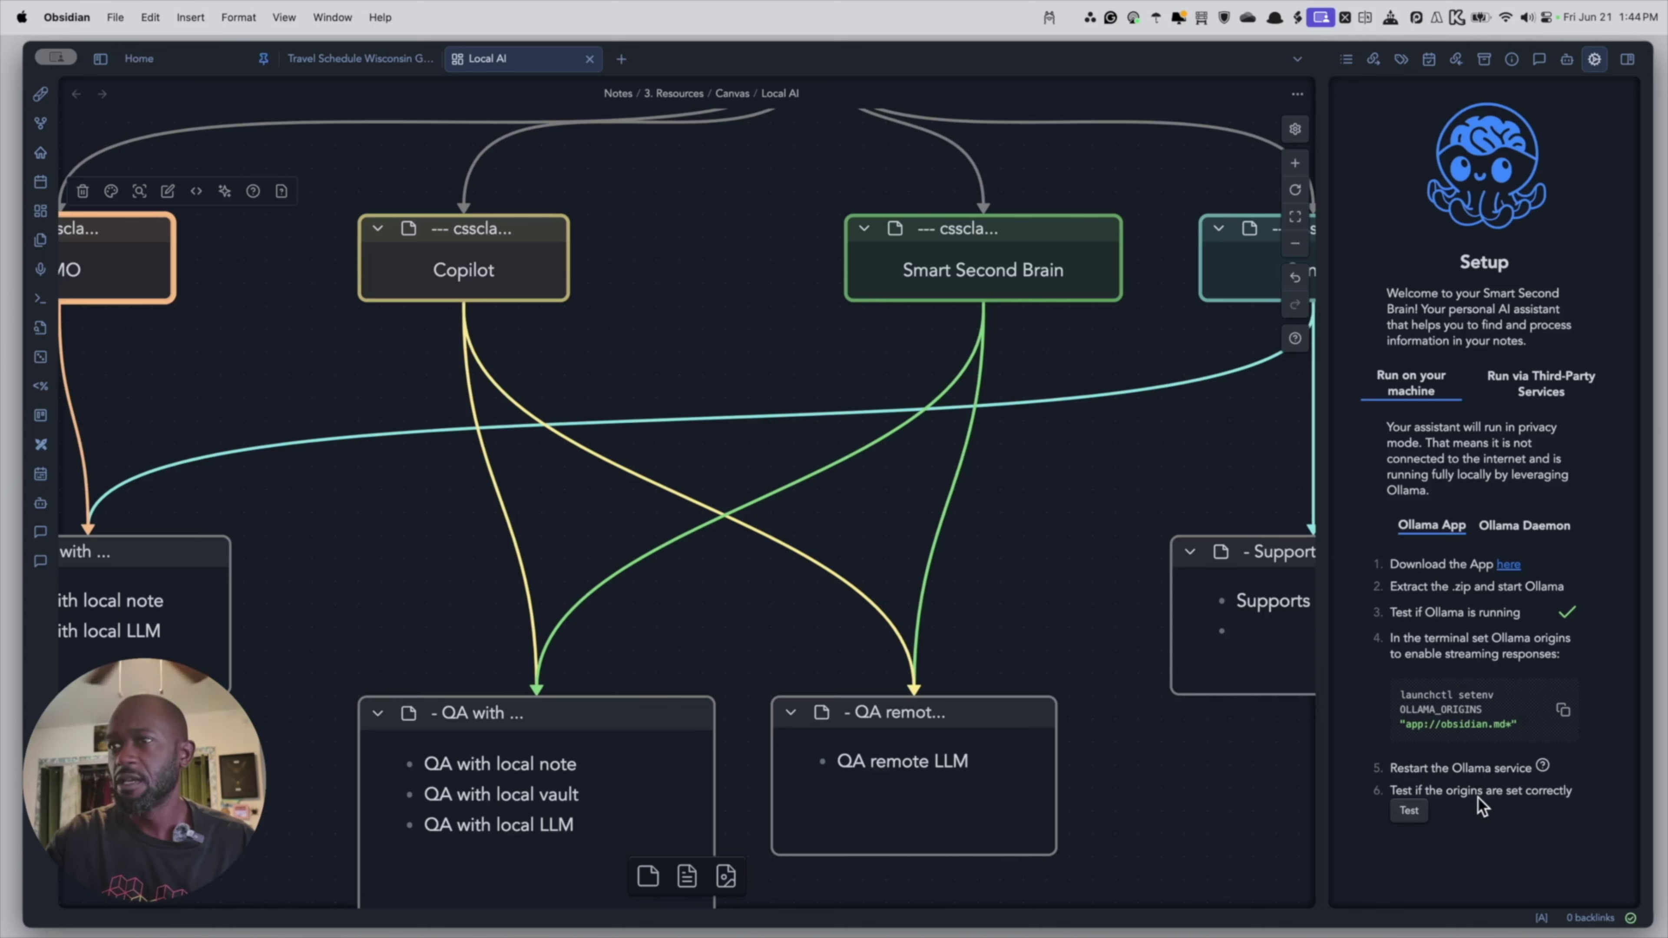
Test that the Ollama origins are set and start the Smart Second Brain with the nomic-embed-text embedding model.
{"action": "left_click", "coordinate": [1408, 812]}
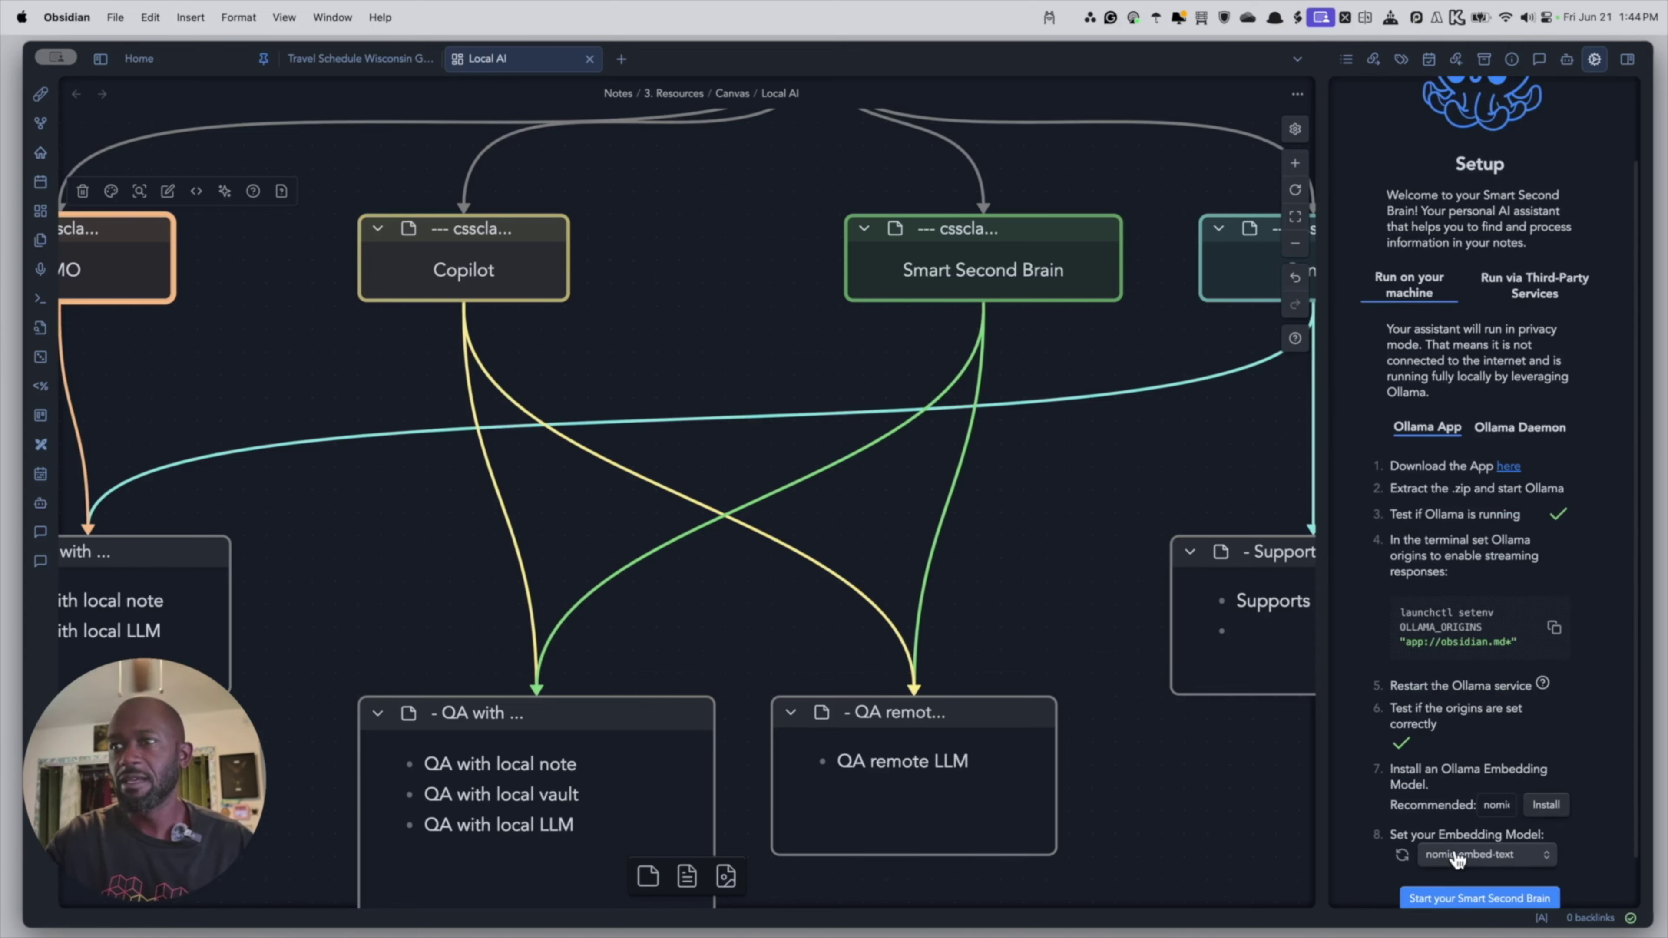
{"action": "scroll", "coordinate": [1444, 788], "scroll_direction": "down", "scroll_amount": 3}
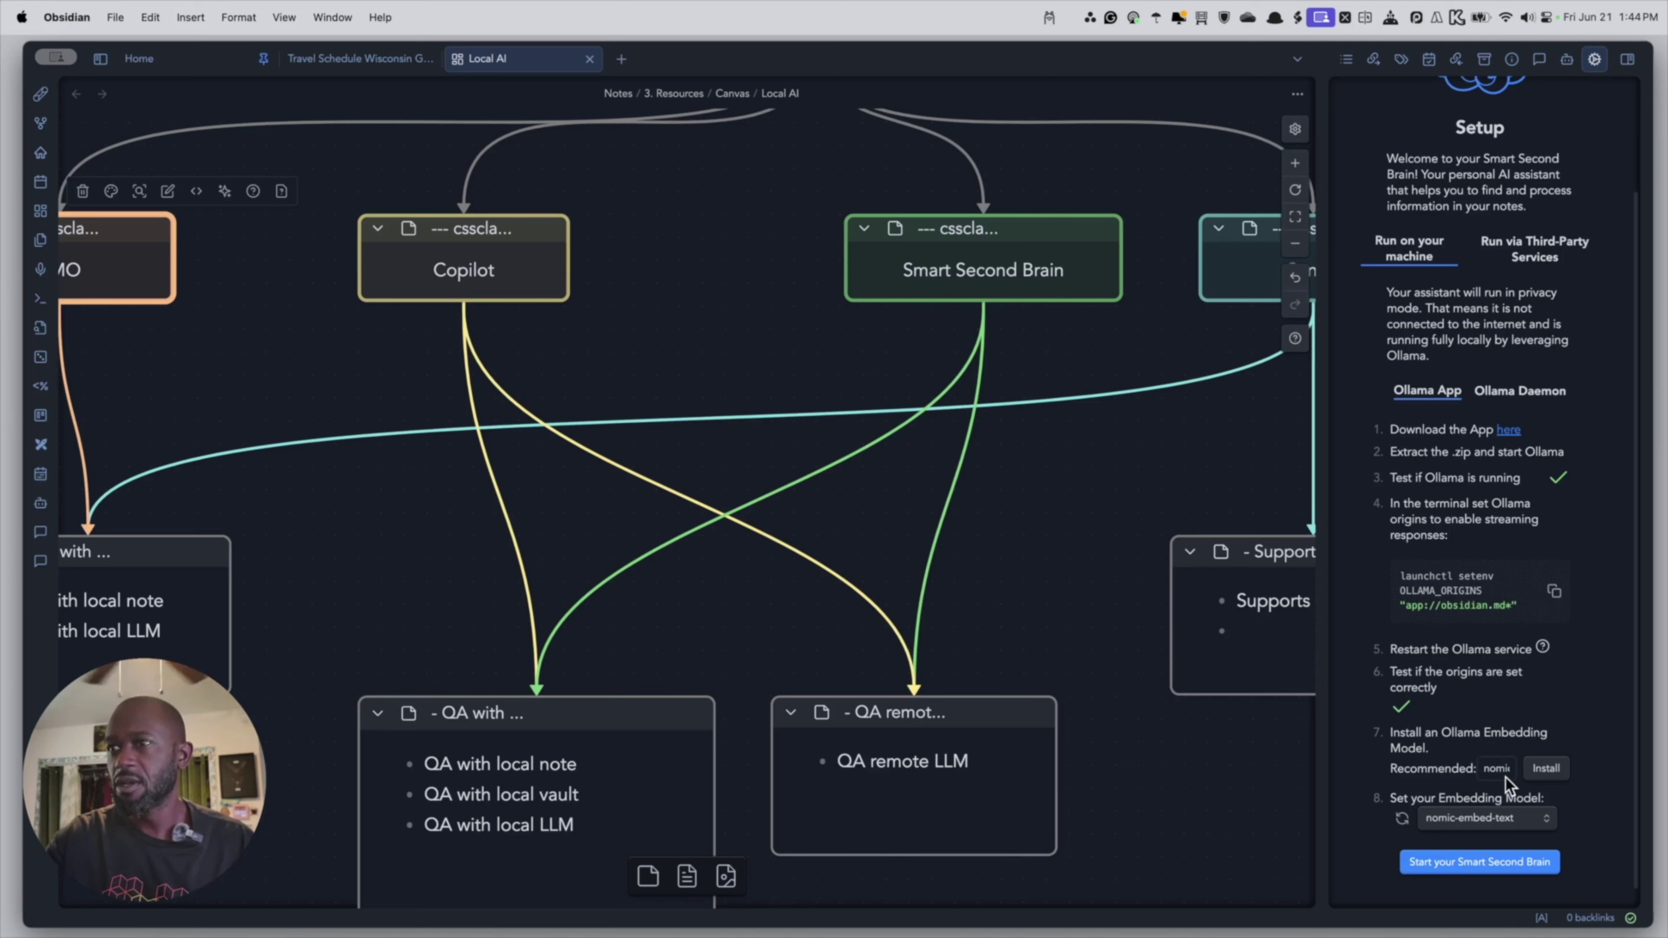
{"action": "left_click_drag", "start_coordinate": [1502, 777], "coordinate": [1480, 810]}
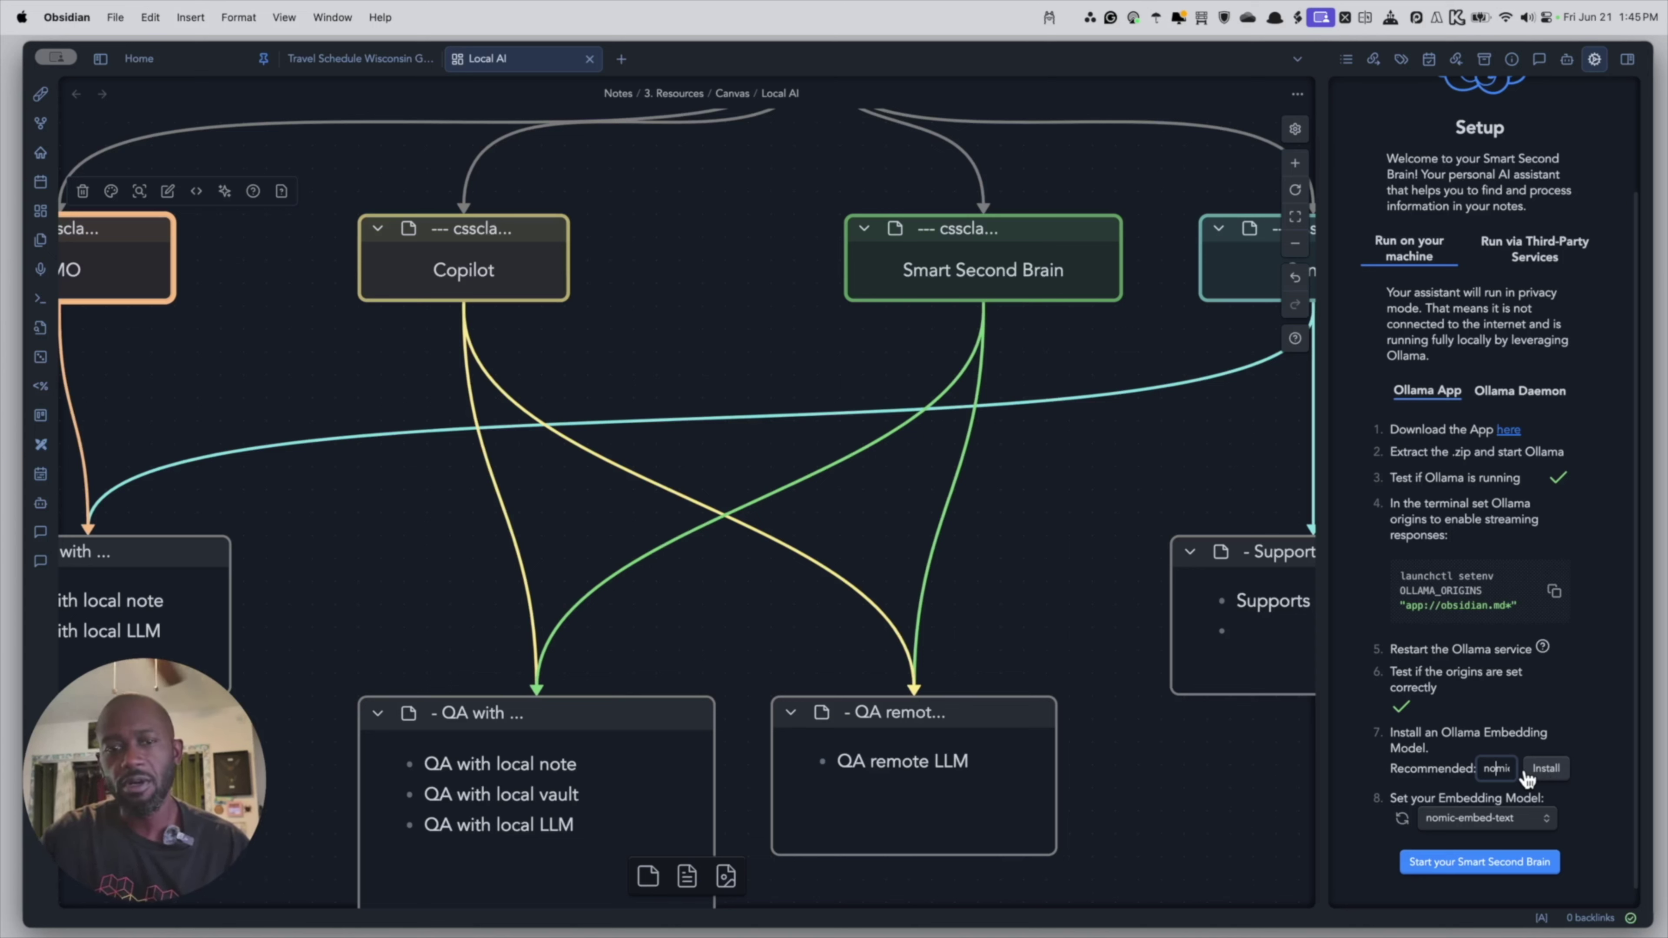
{"action": "triple_click", "coordinate": [1497, 769]}
{"action": "left_click", "coordinate": [1456, 766]}
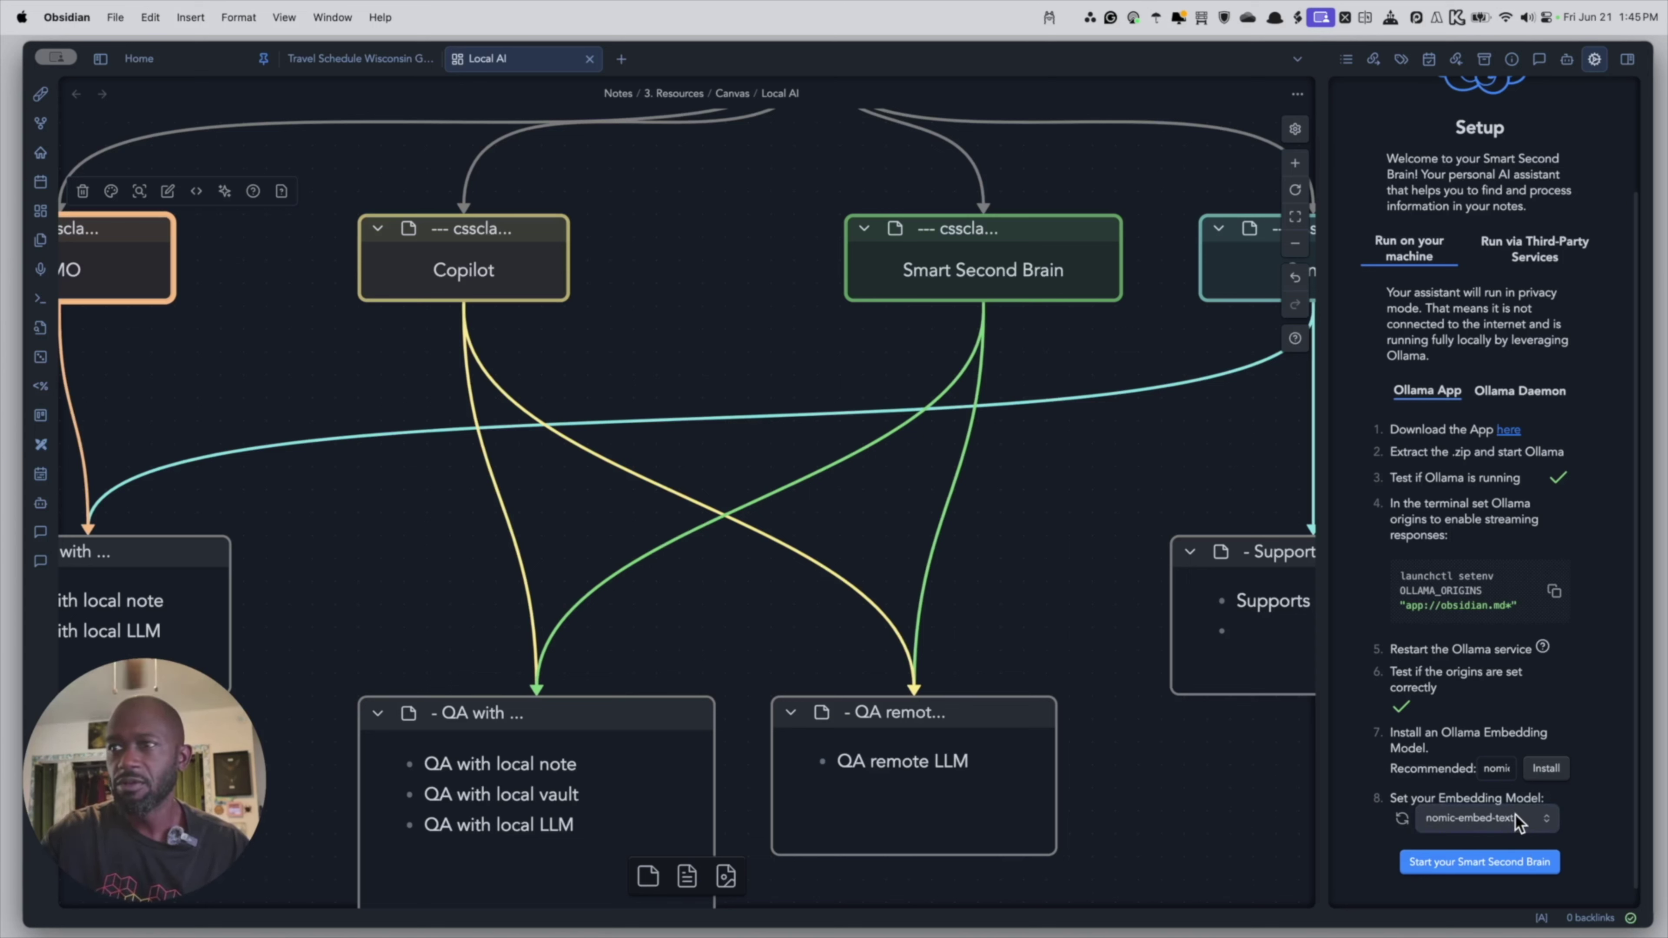
{"action": "left_click", "coordinate": [1462, 872]}
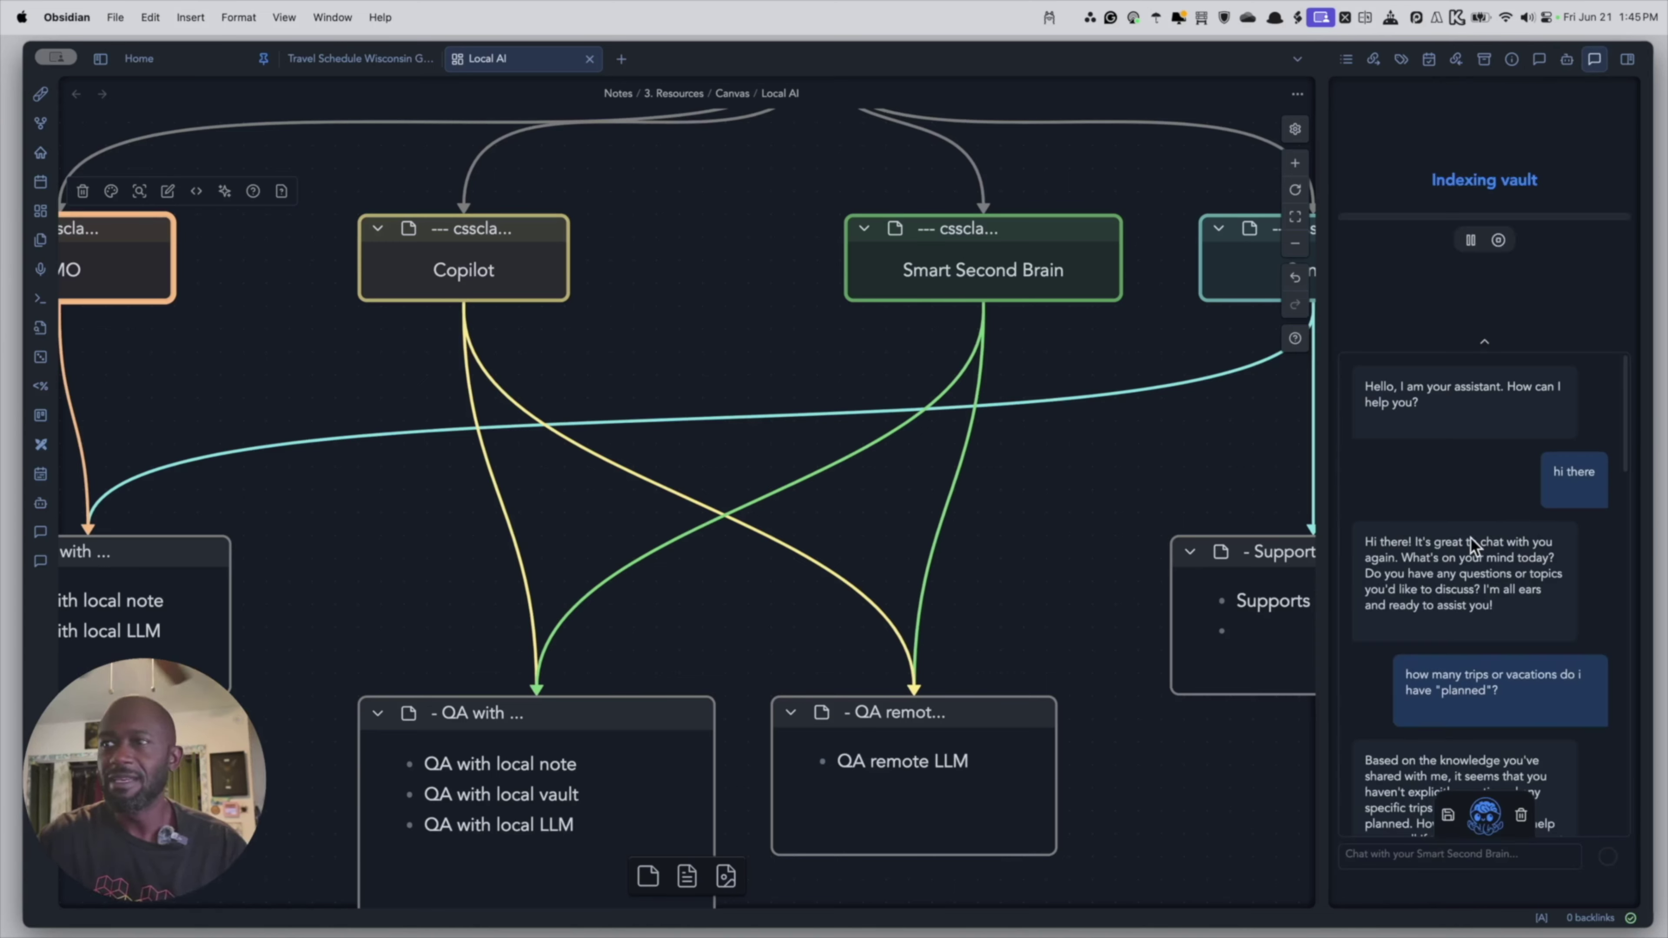
Look through the old conversation in the Smart Second Brain chat and delete it.
{"action": "scroll", "coordinate": [1464, 512], "scroll_direction": "down", "scroll_amount": 10}
{"action": "scroll", "coordinate": [1476, 538], "scroll_direction": "down", "scroll_amount": 10}
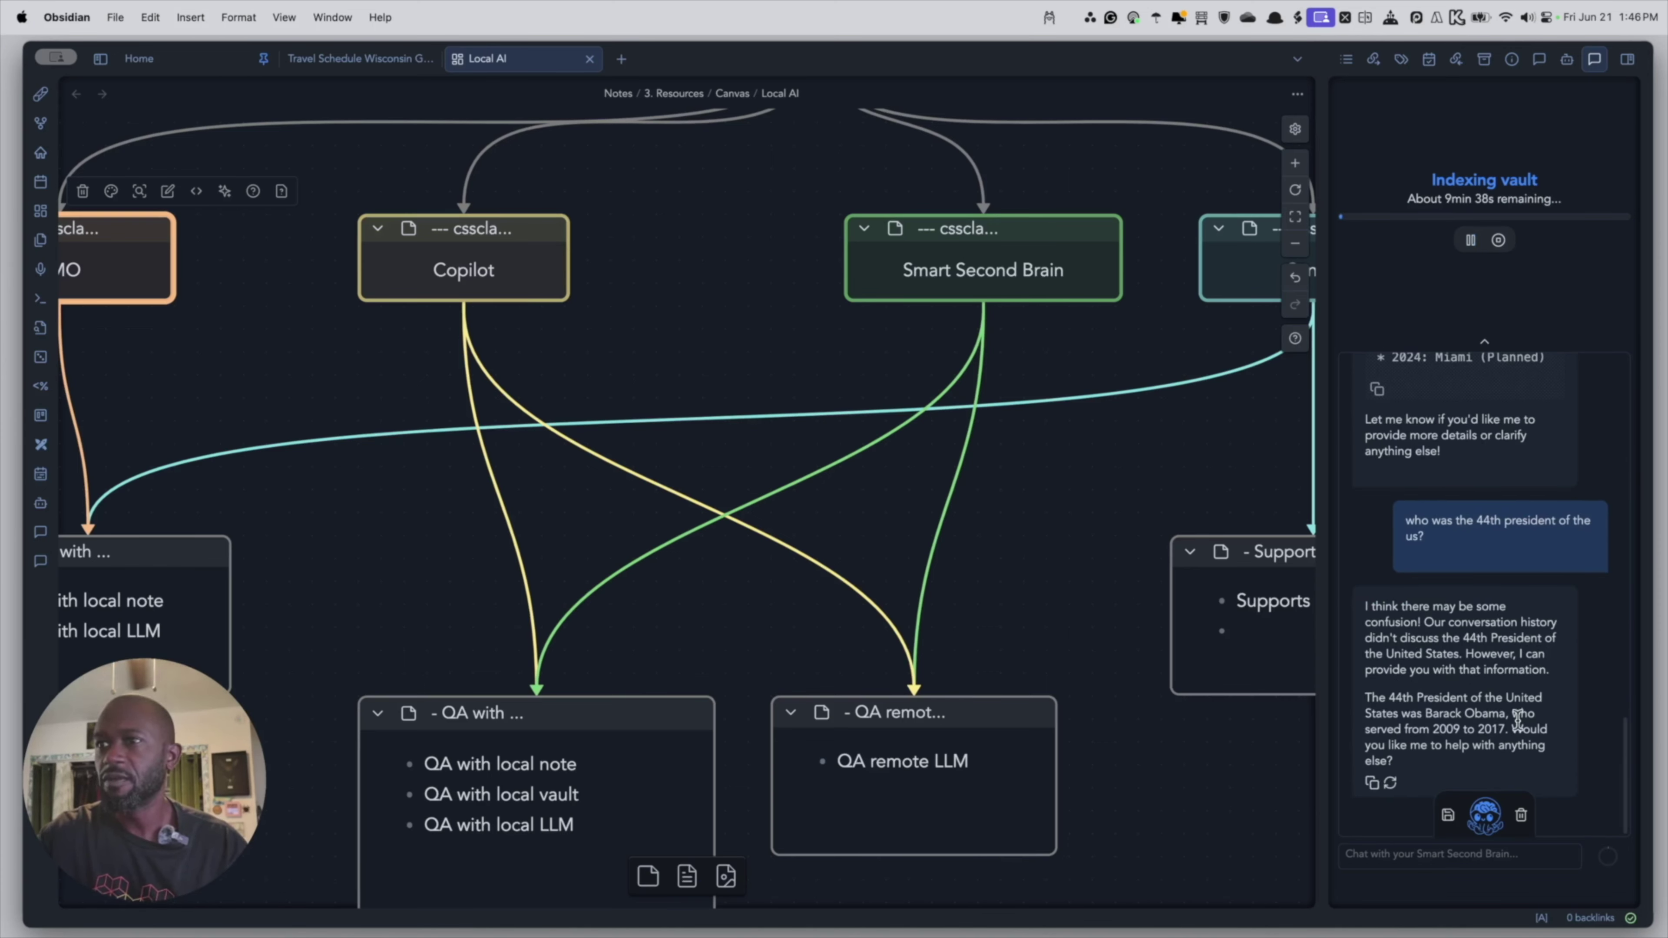
{"action": "left_click", "coordinate": [1521, 815]}
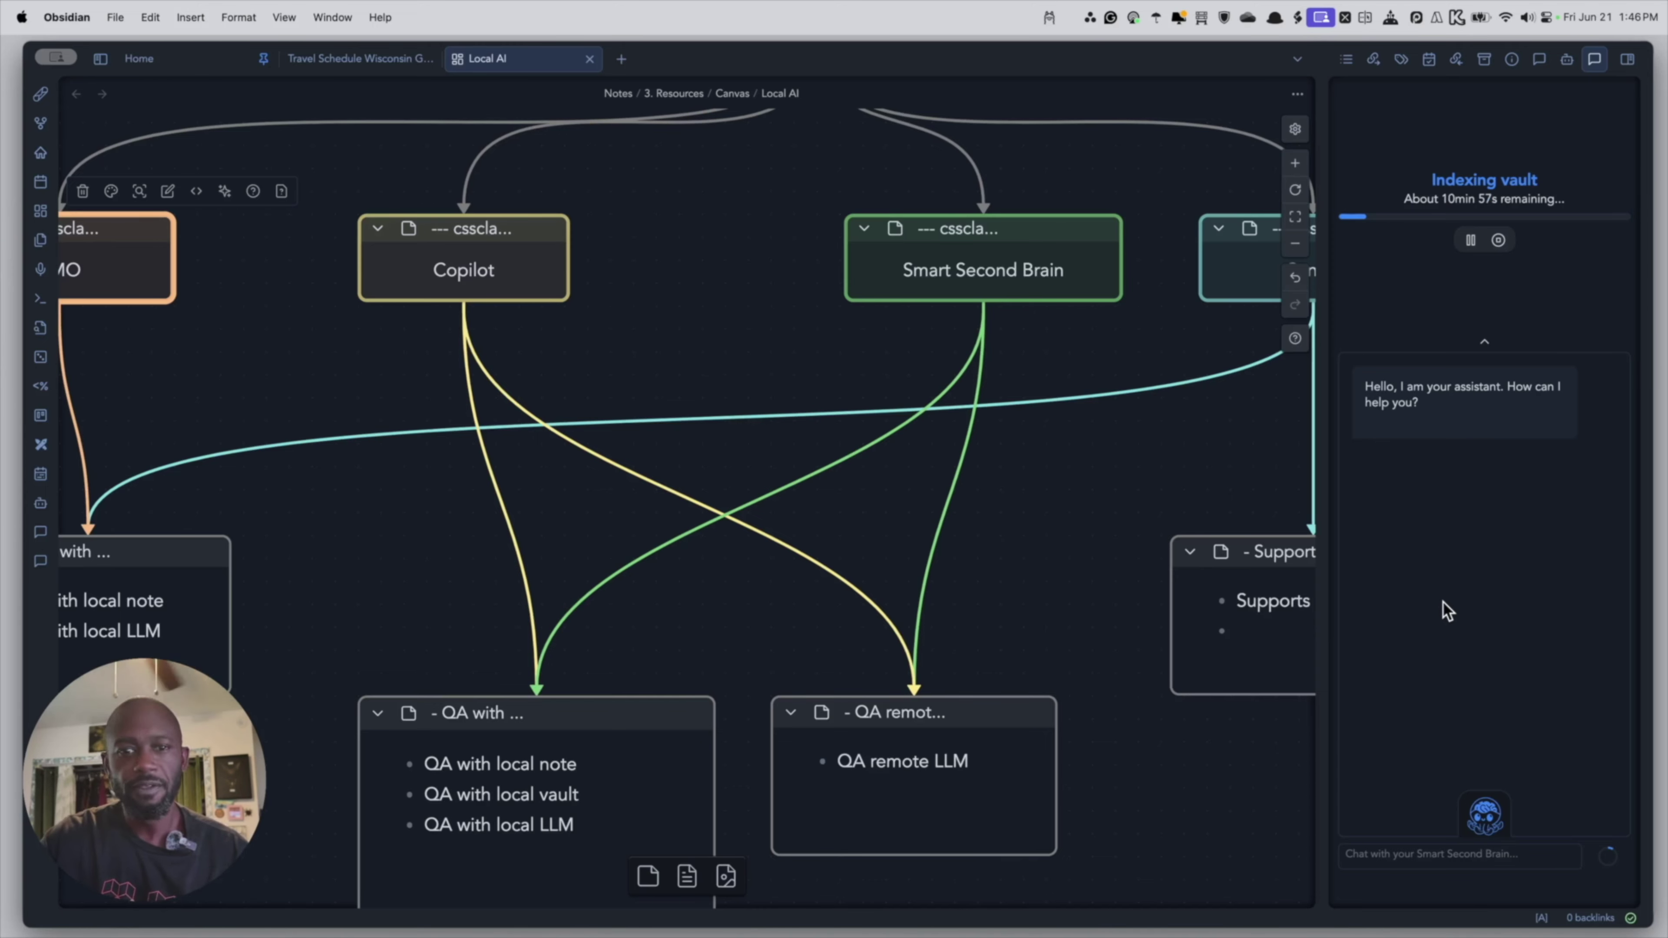
Try to send "hi" to the assistant in plain LLM mode during vault indexing, and clear the message from the chat box.
{"action": "left_click", "coordinate": [1398, 854]}
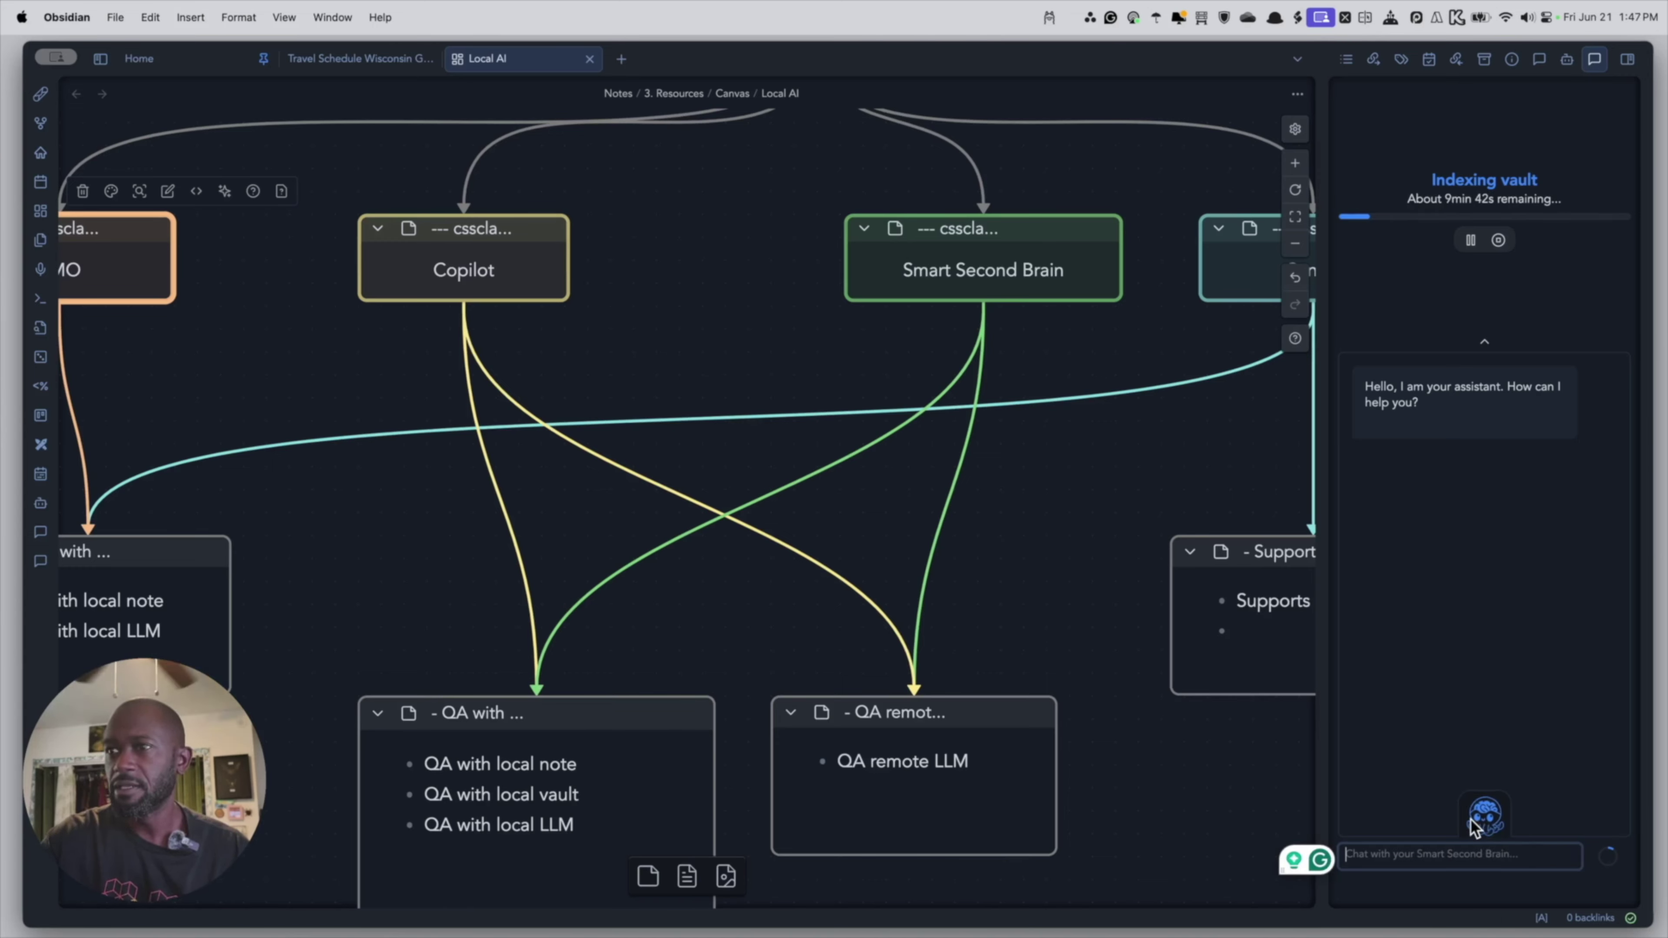
{"action": "left_click", "coordinate": [1488, 822]}
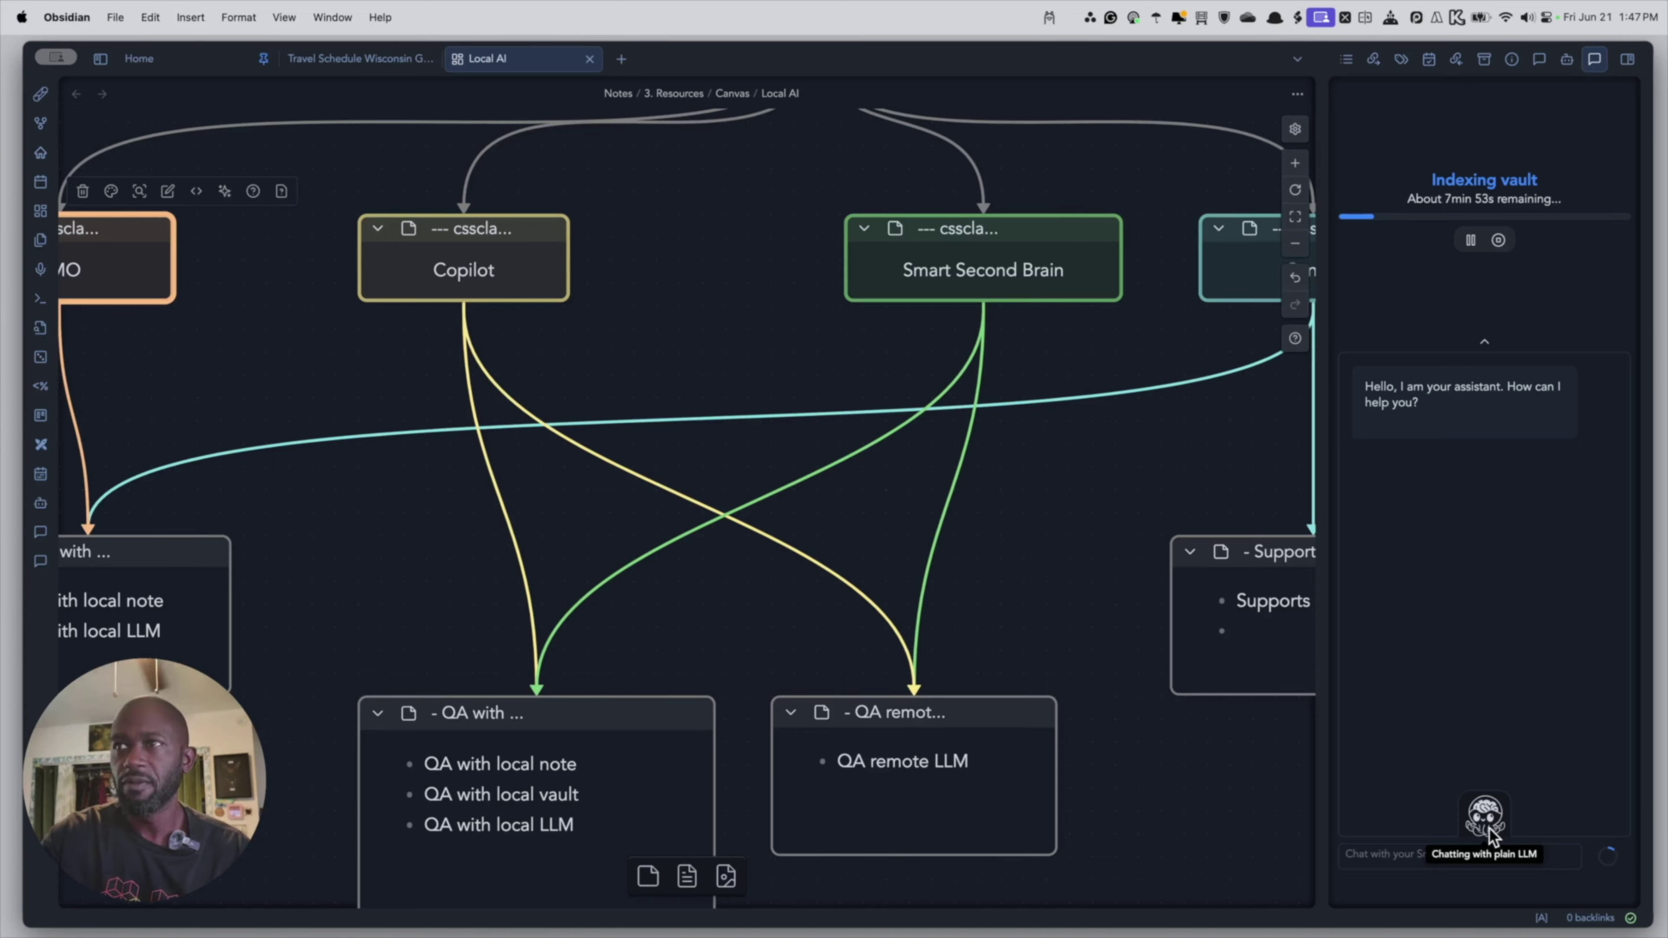
{"action": "left_click", "coordinate": [1431, 854]}
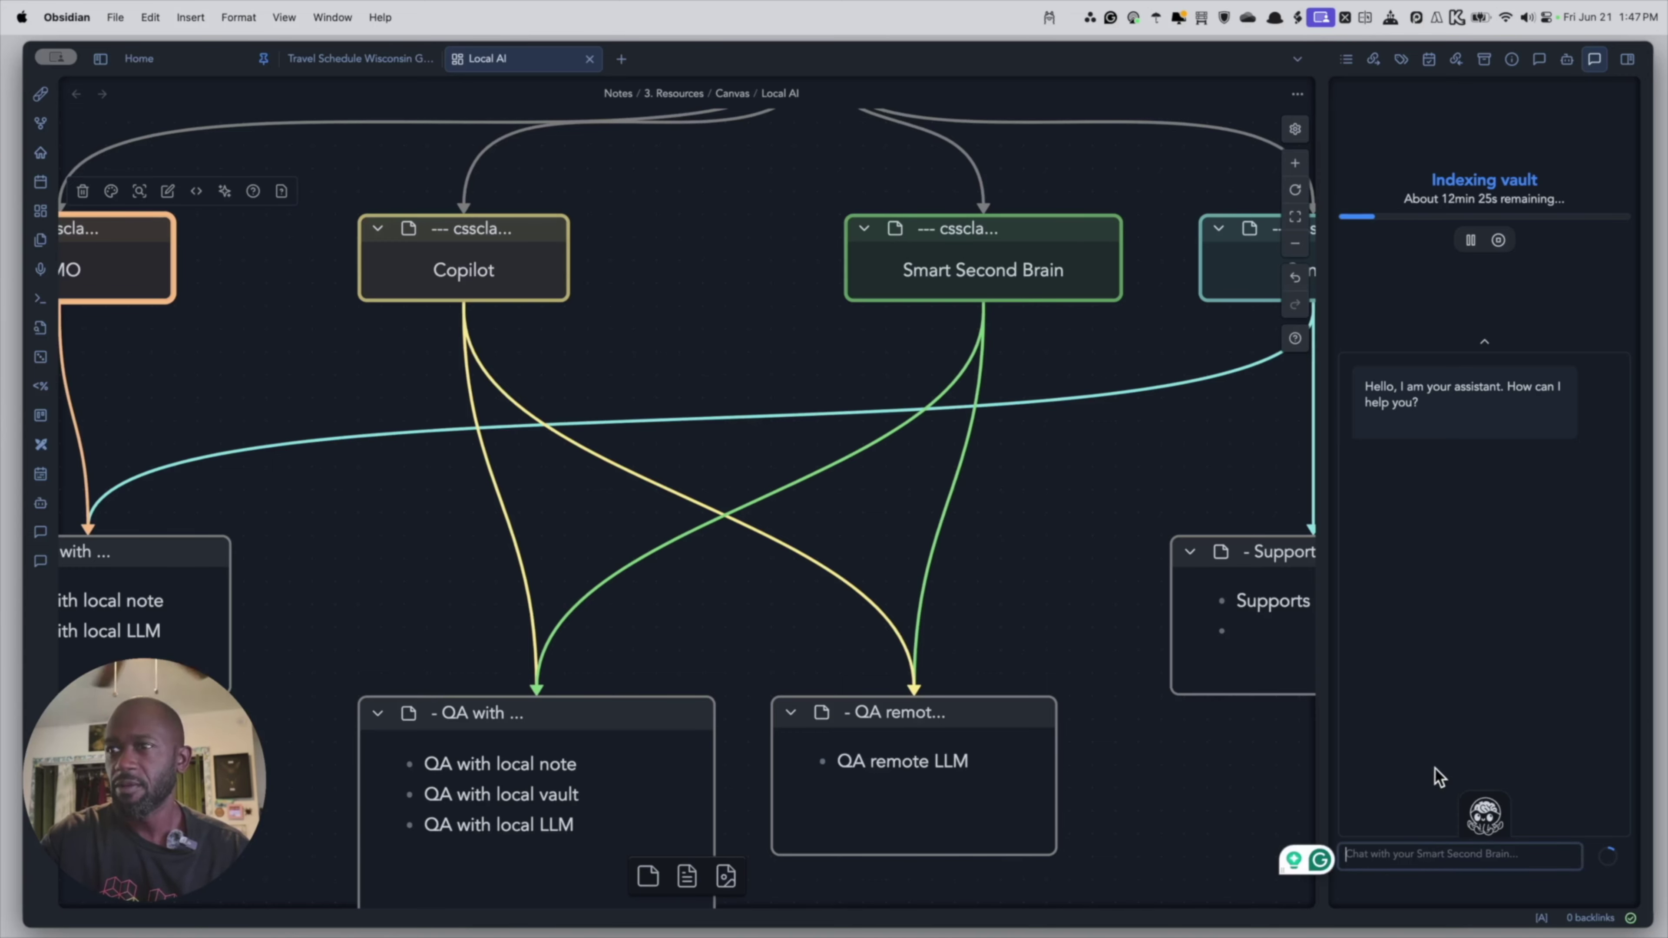
{"action": "type", "text": "hi"}
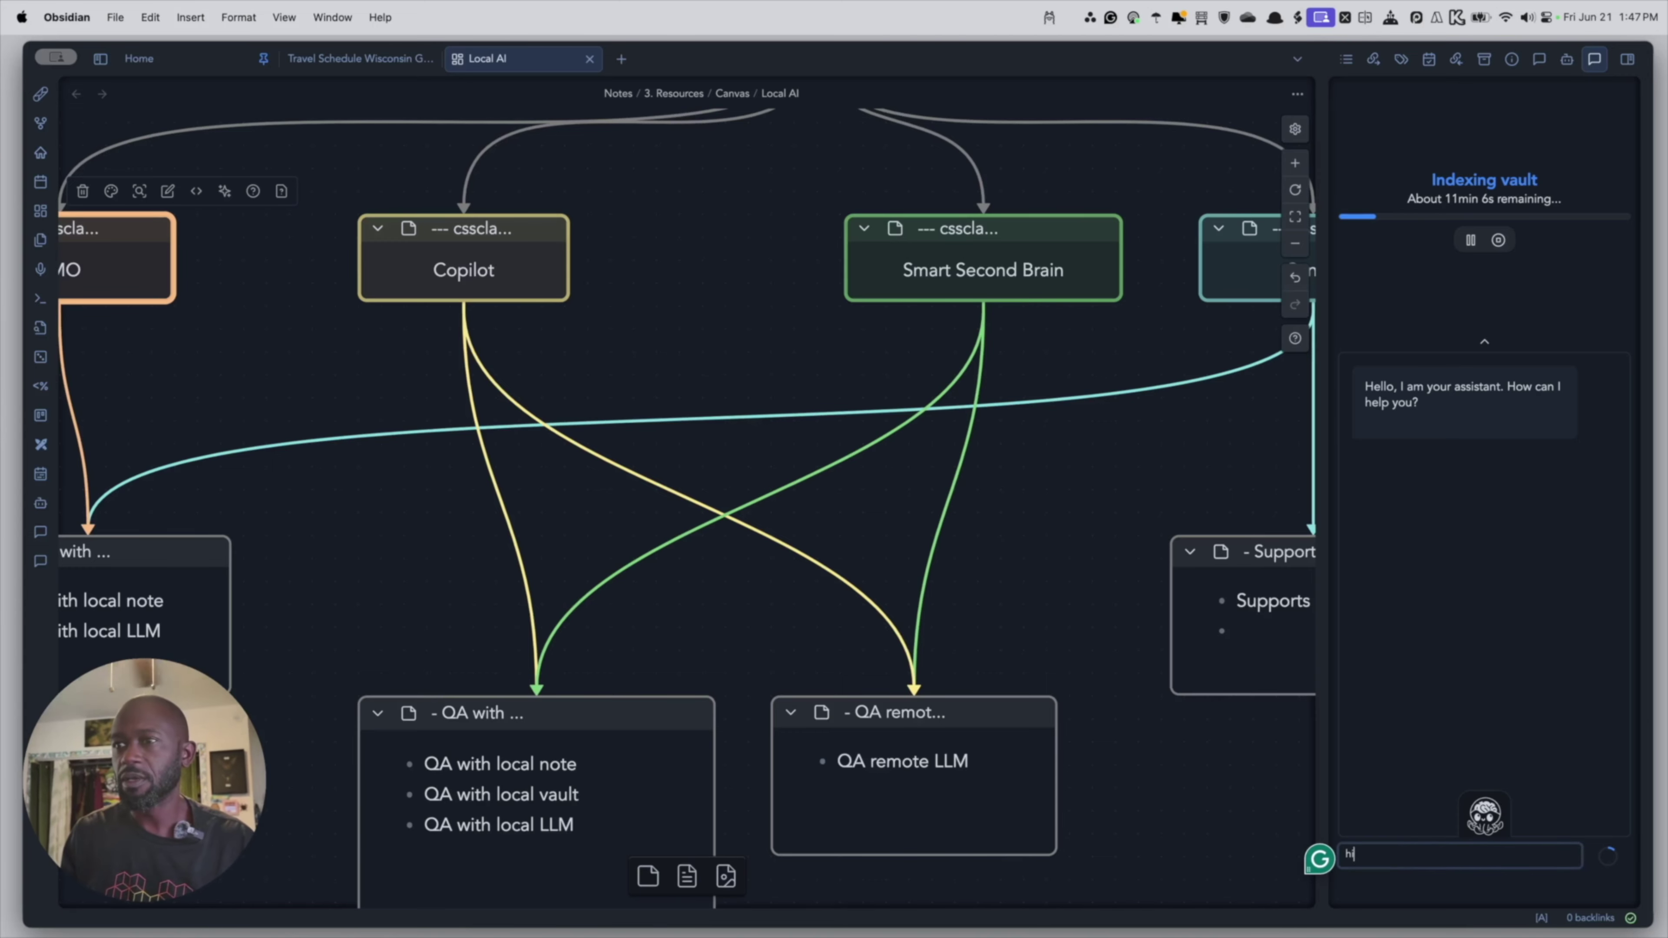
{"action": "key", "text": "Return"}
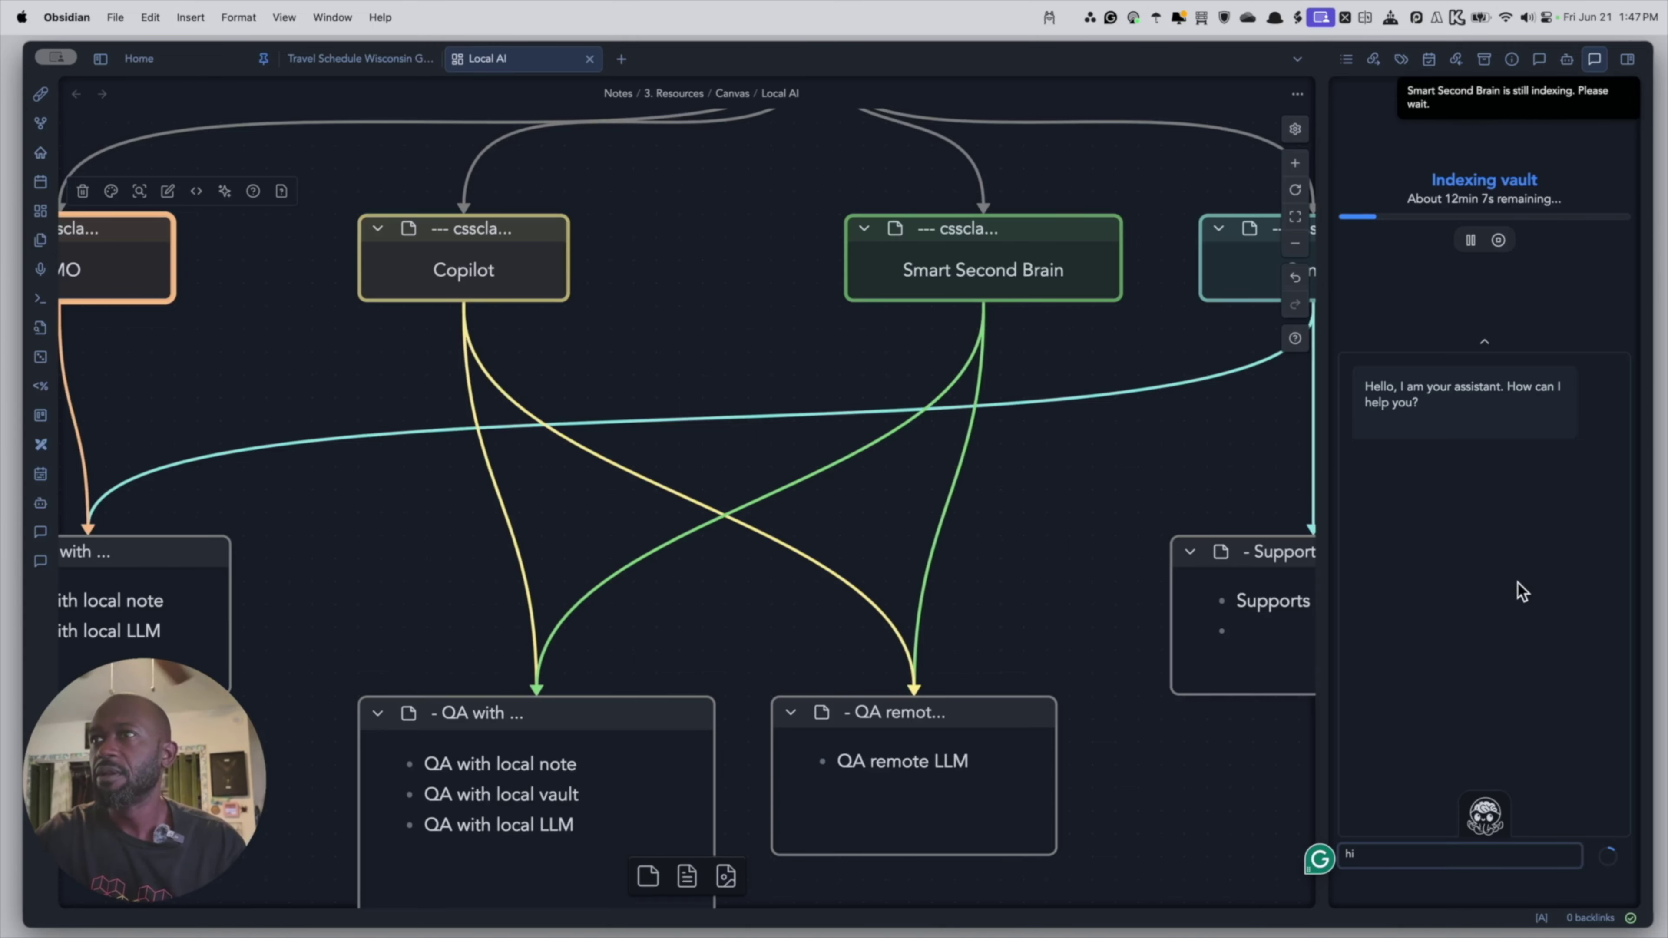
{"action": "left_click", "coordinate": [1573, 114]}
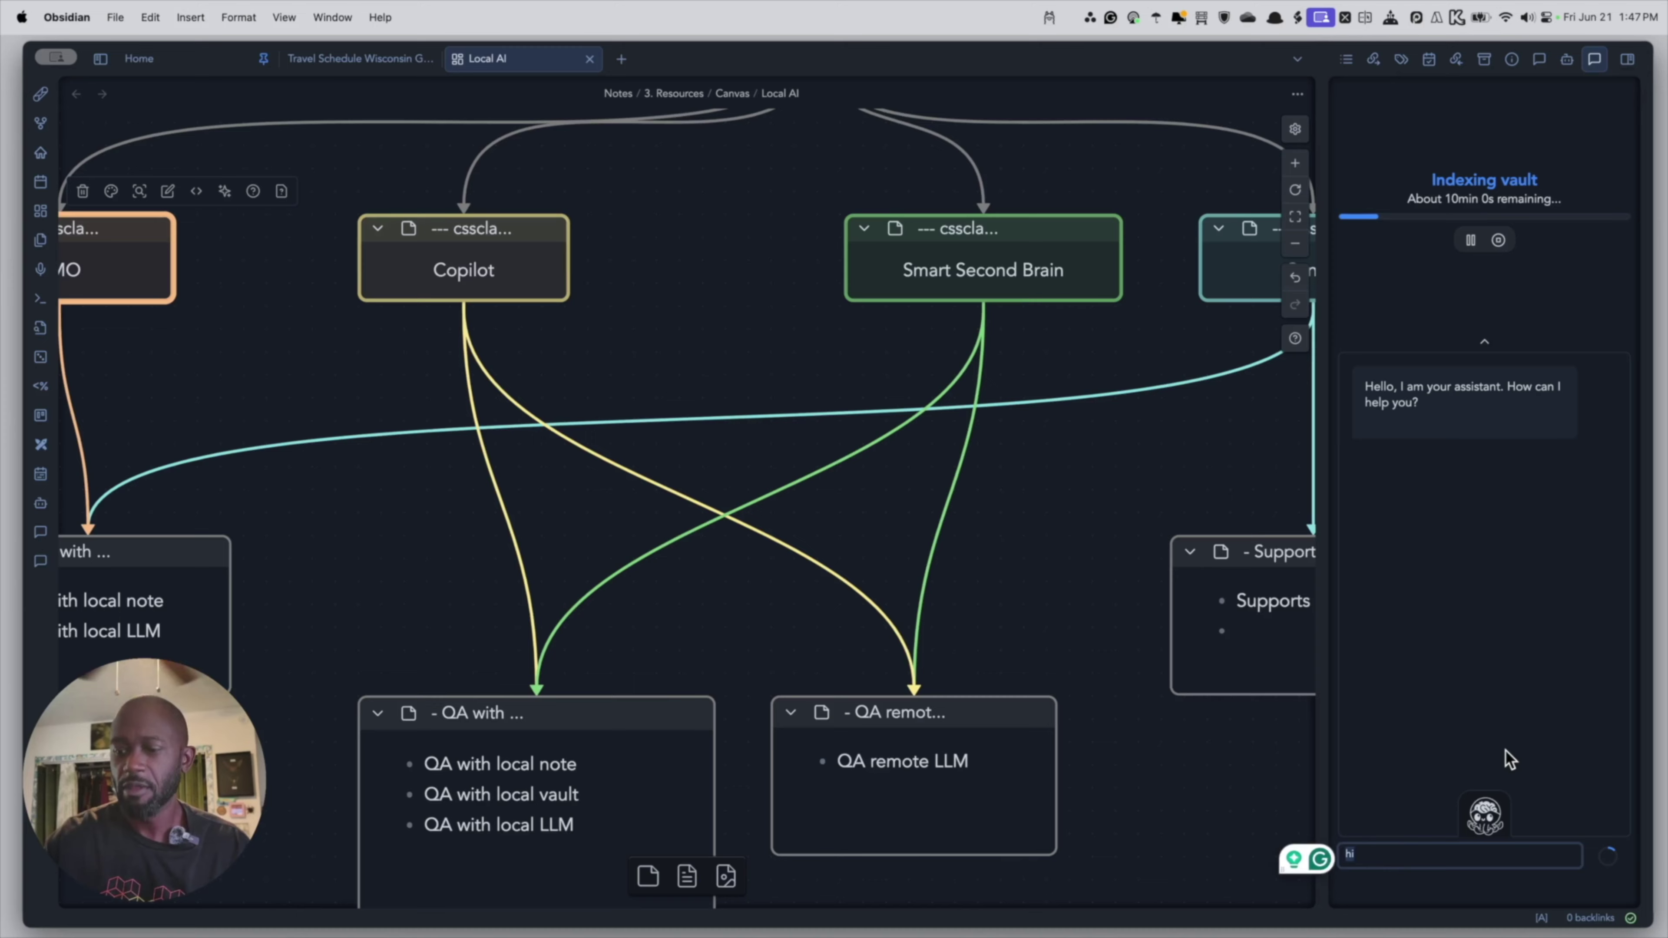
{"action": "key", "text": "BackSpace"}
{"action": "key", "text": "BackSpace"}
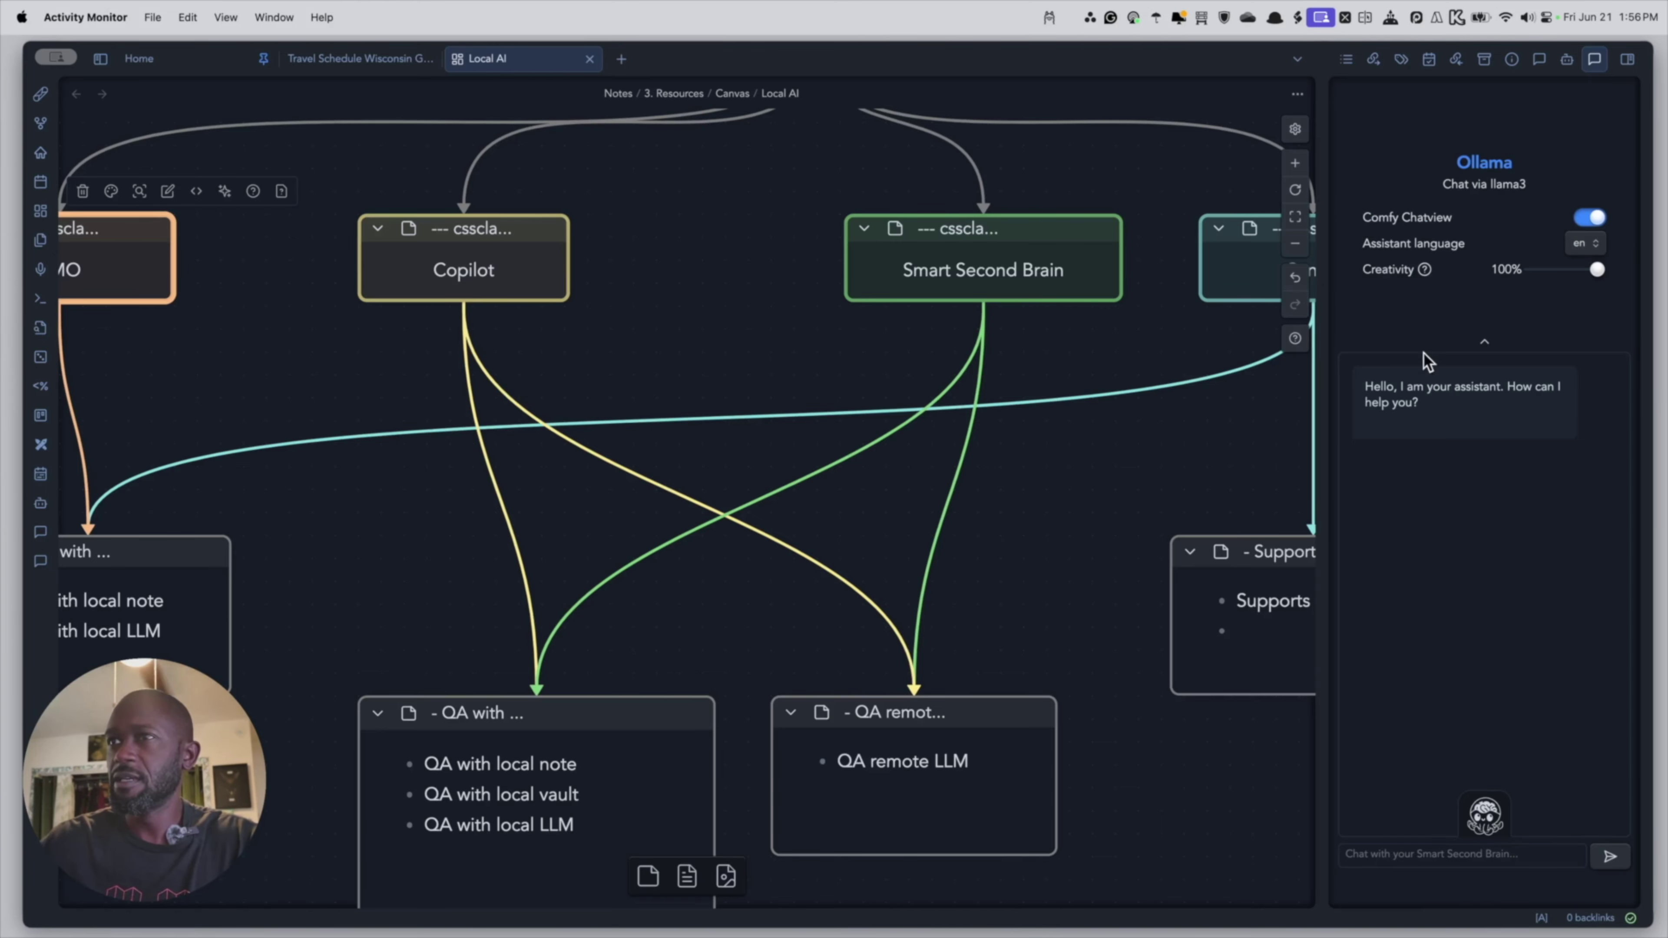
Switch the assistant from plain LLM back to Smart Second Brain mode and turn off Comfy Chatview.
{"action": "left_click", "coordinate": [1436, 318]}
{"action": "left_click", "coordinate": [1486, 816]}
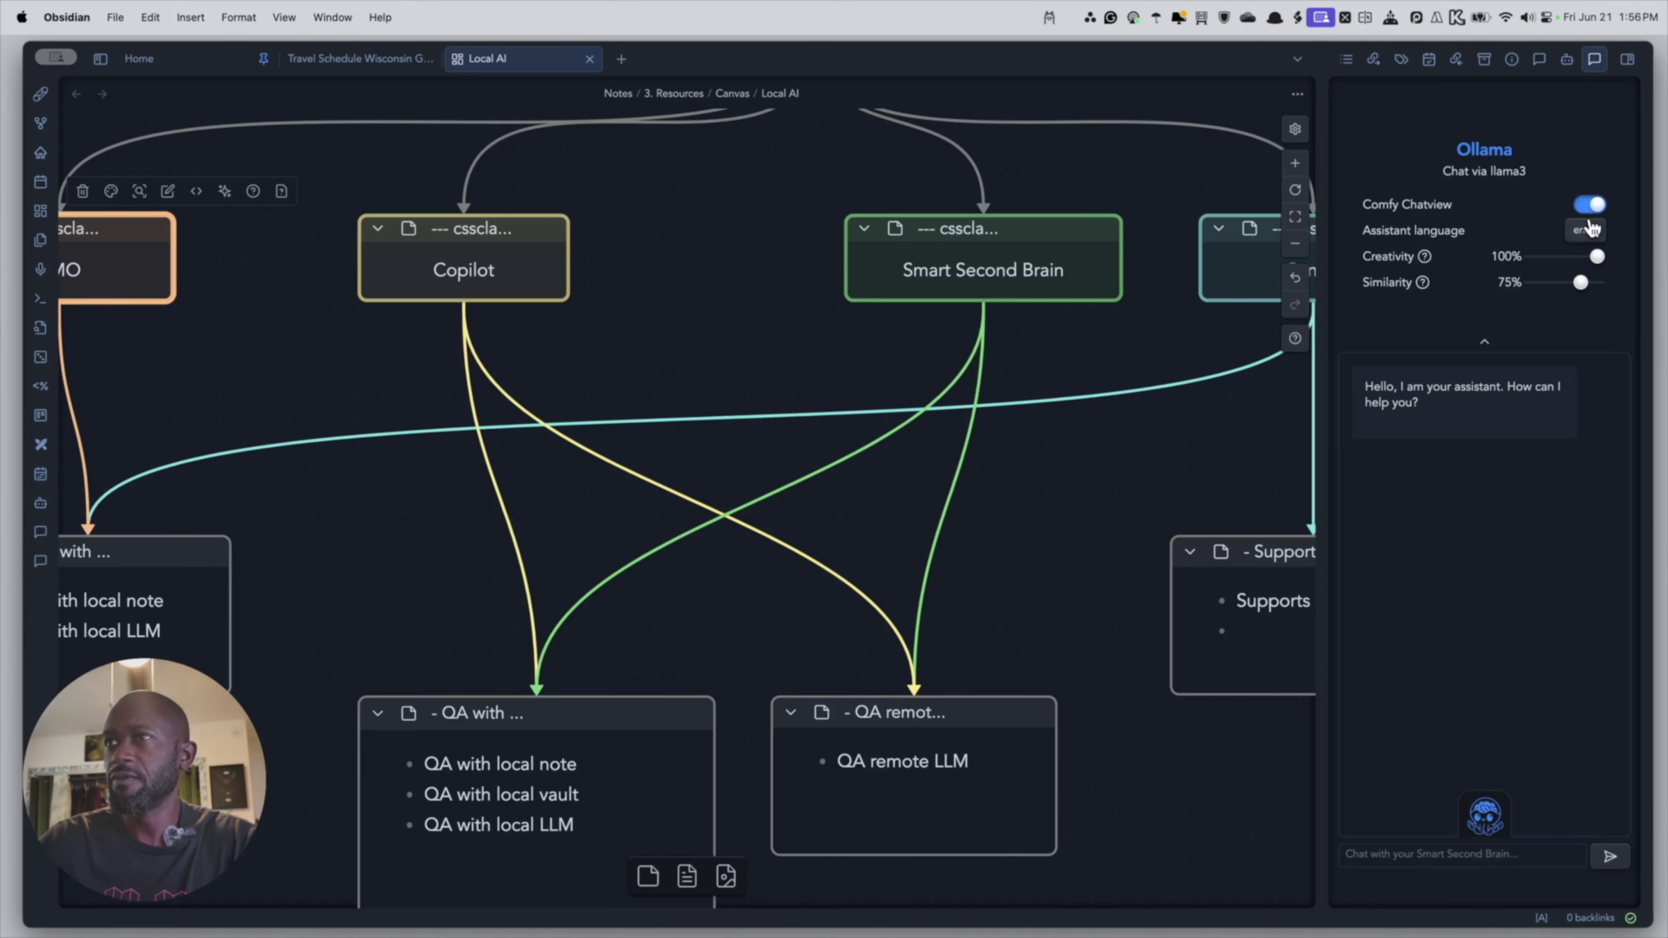
{"action": "mouse_move", "coordinate": [1522, 398]}
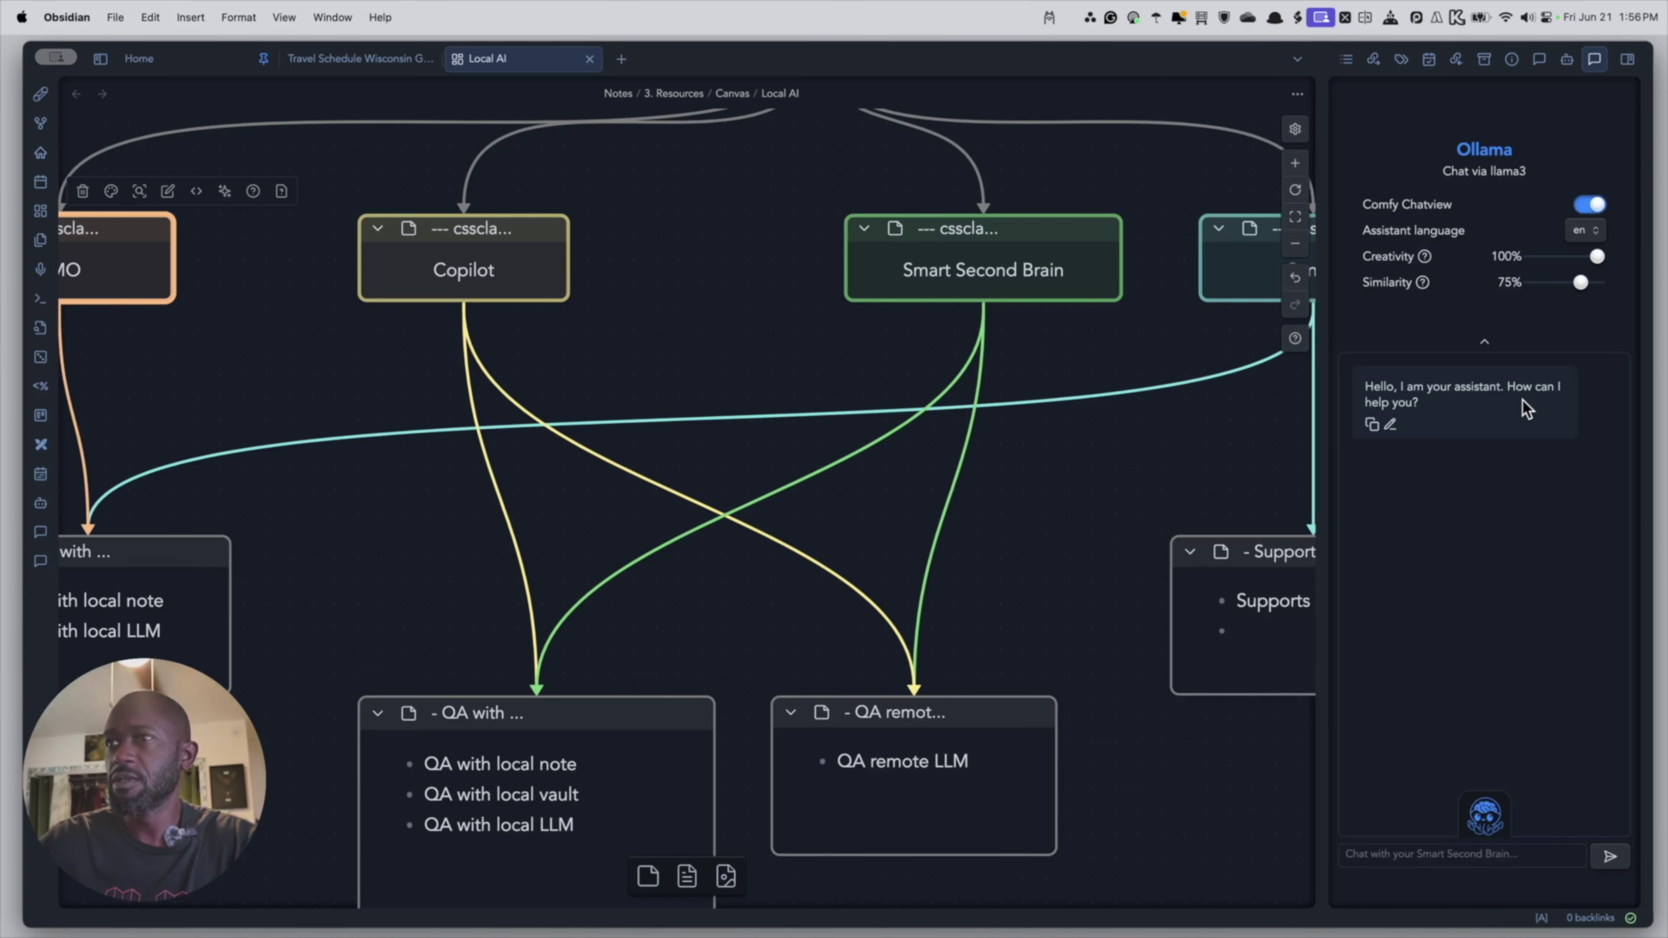
{"action": "left_click", "coordinate": [1588, 204]}
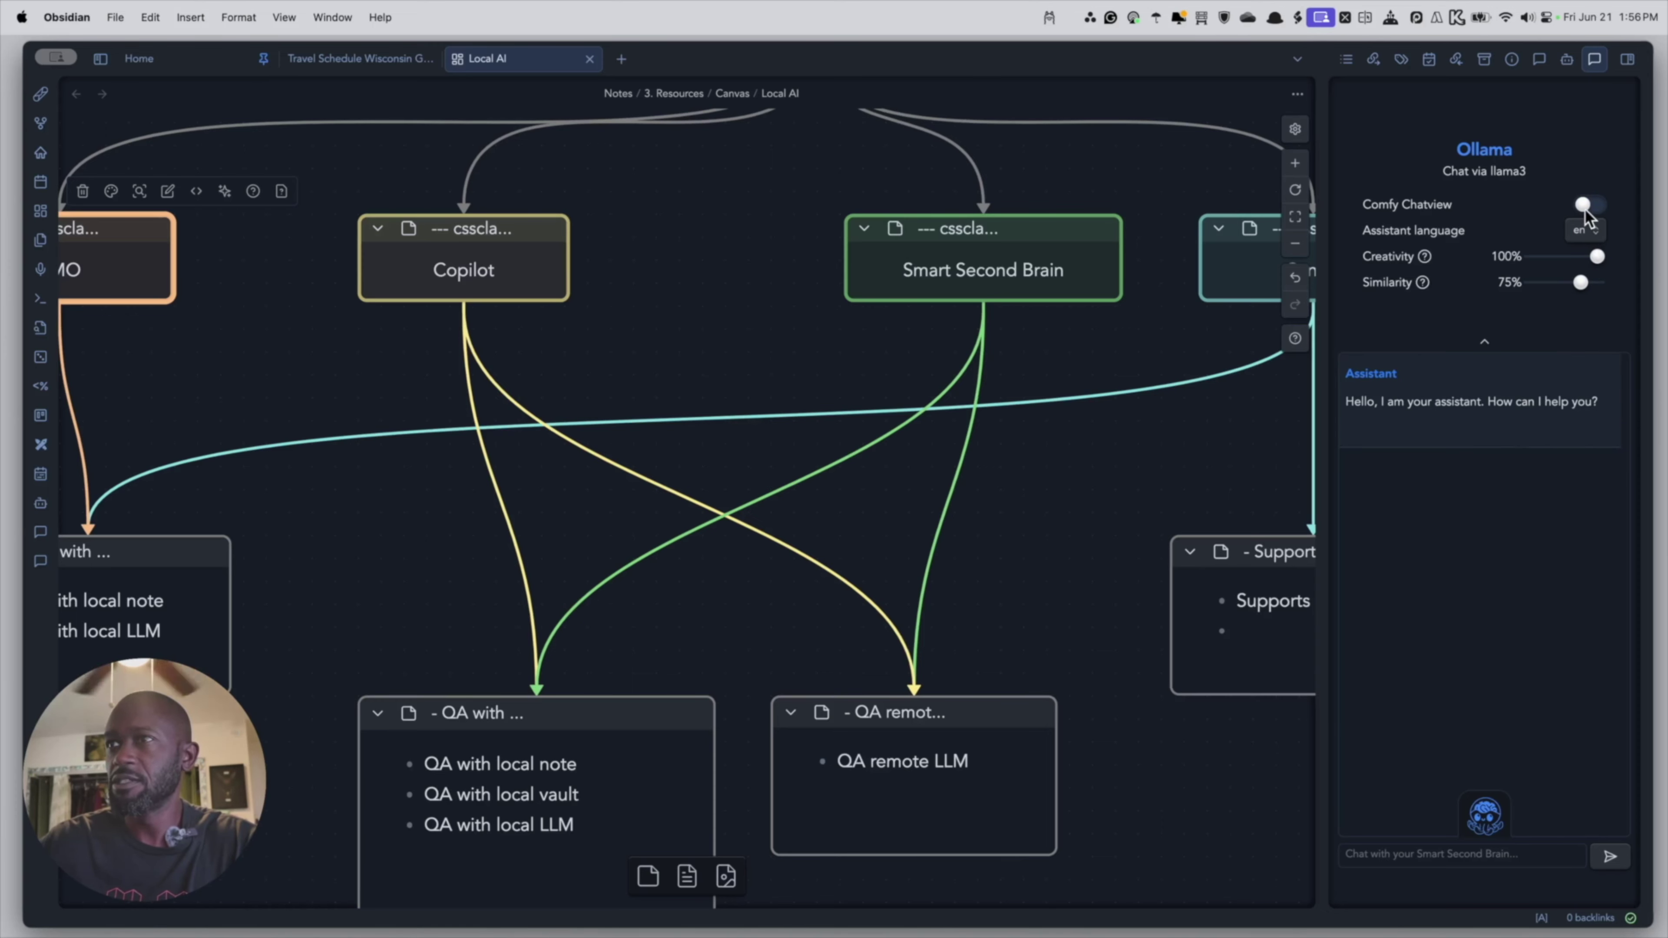
{"action": "left_click", "coordinate": [1584, 206]}
{"action": "left_click", "coordinate": [1584, 206]}
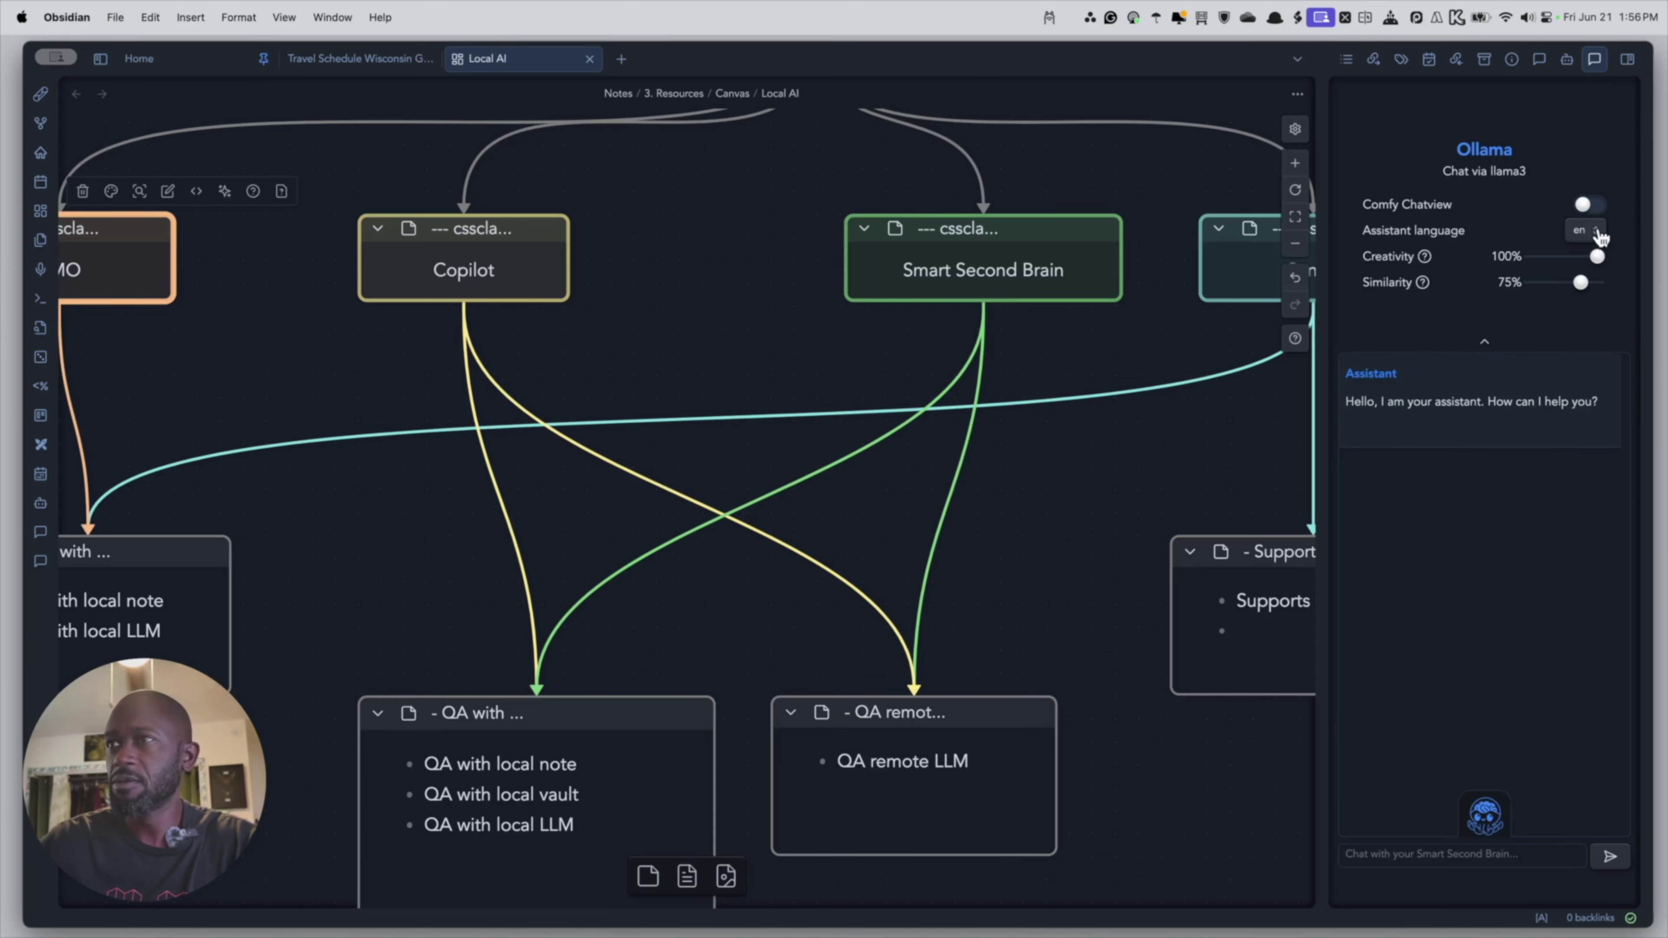
{"action": "left_click", "coordinate": [1588, 205]}
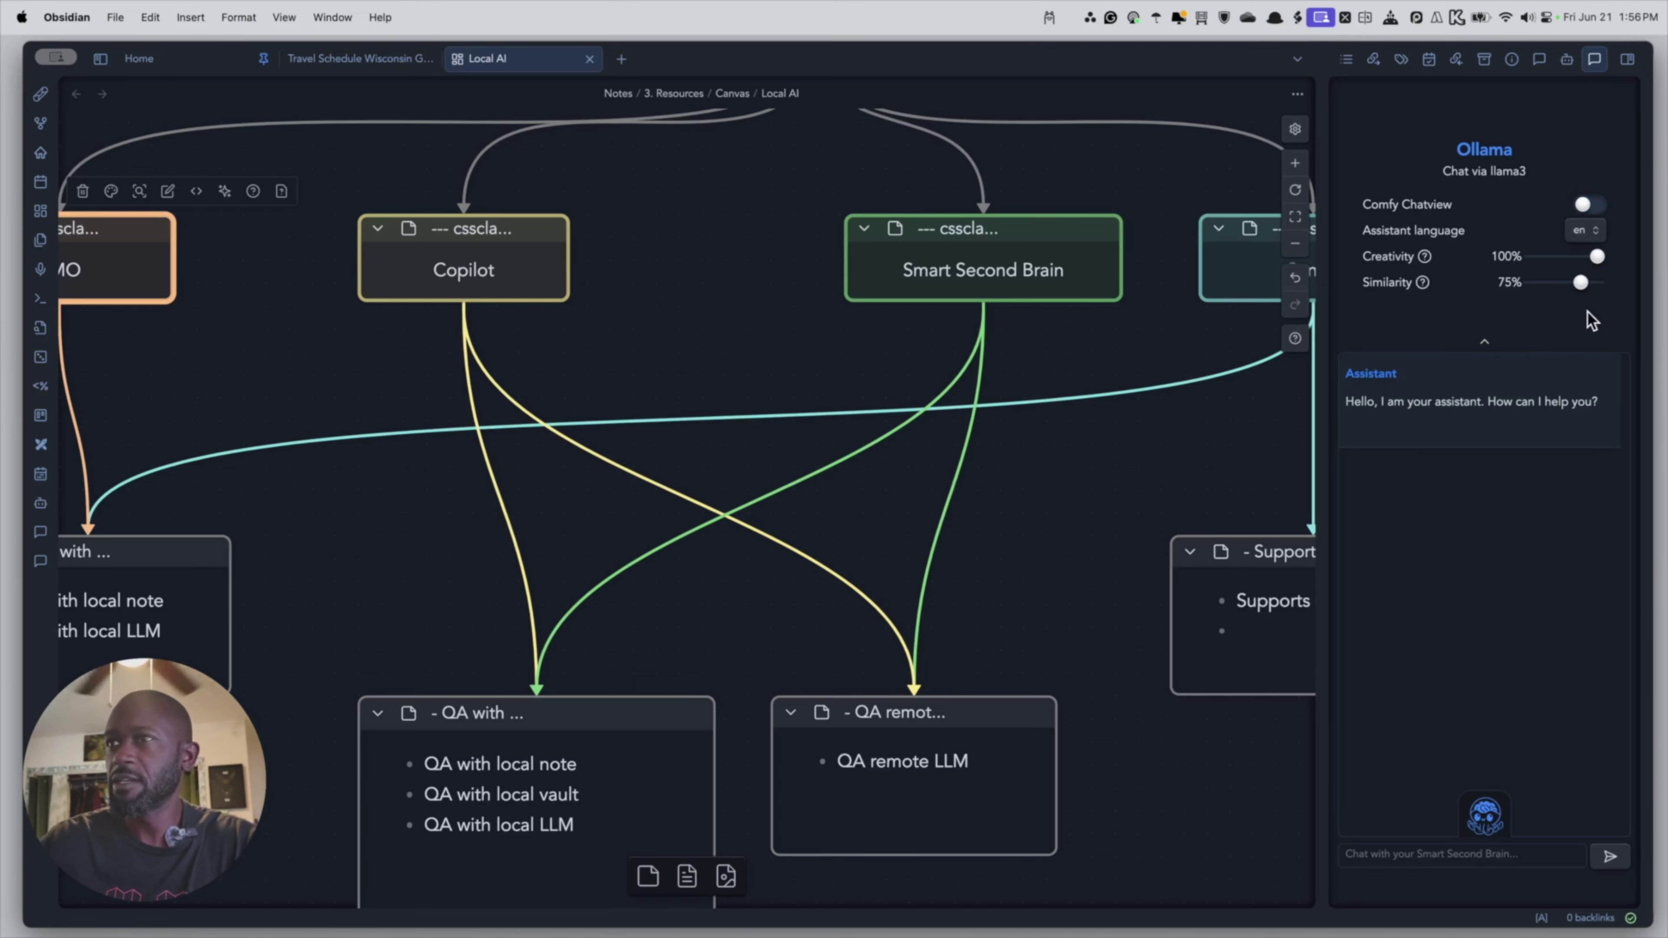
Turn on Comfy Chatview and set the assistant's creativity to 50%.
{"action": "left_click", "coordinate": [1593, 207]}
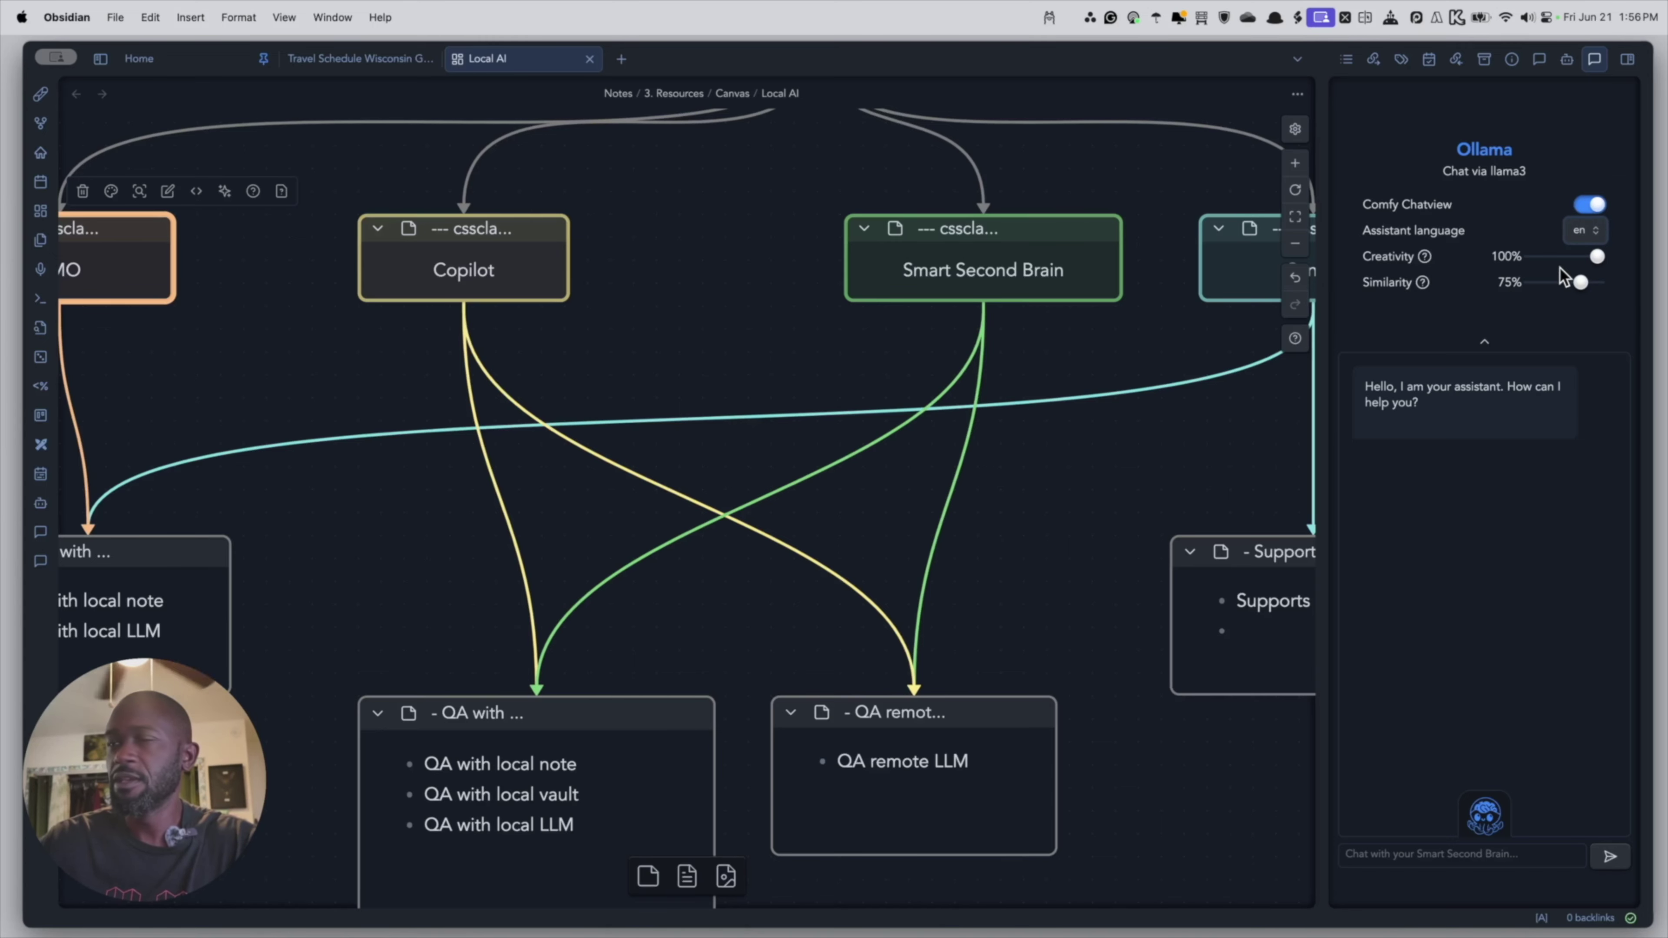
{"action": "left_click_drag", "start_coordinate": [1601, 257], "coordinate": [1565, 258]}
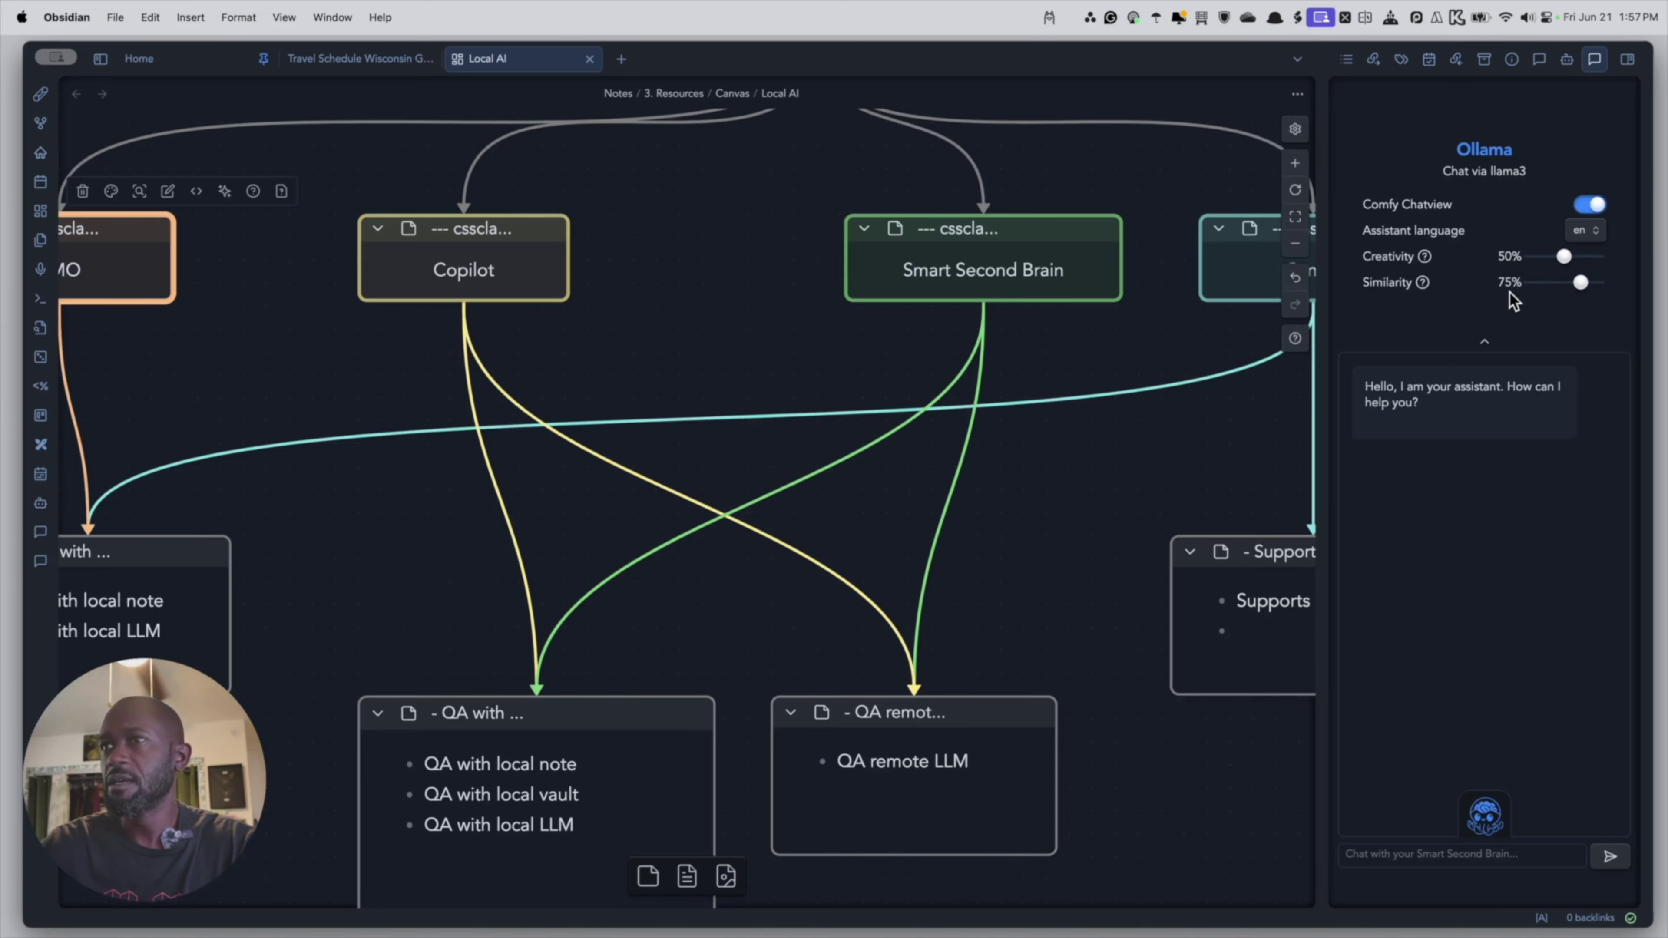
Ask the Smart Second Brain "how far is the moon from the earth?" and dismiss the notice.
{"action": "left_click", "coordinate": [1366, 858]}
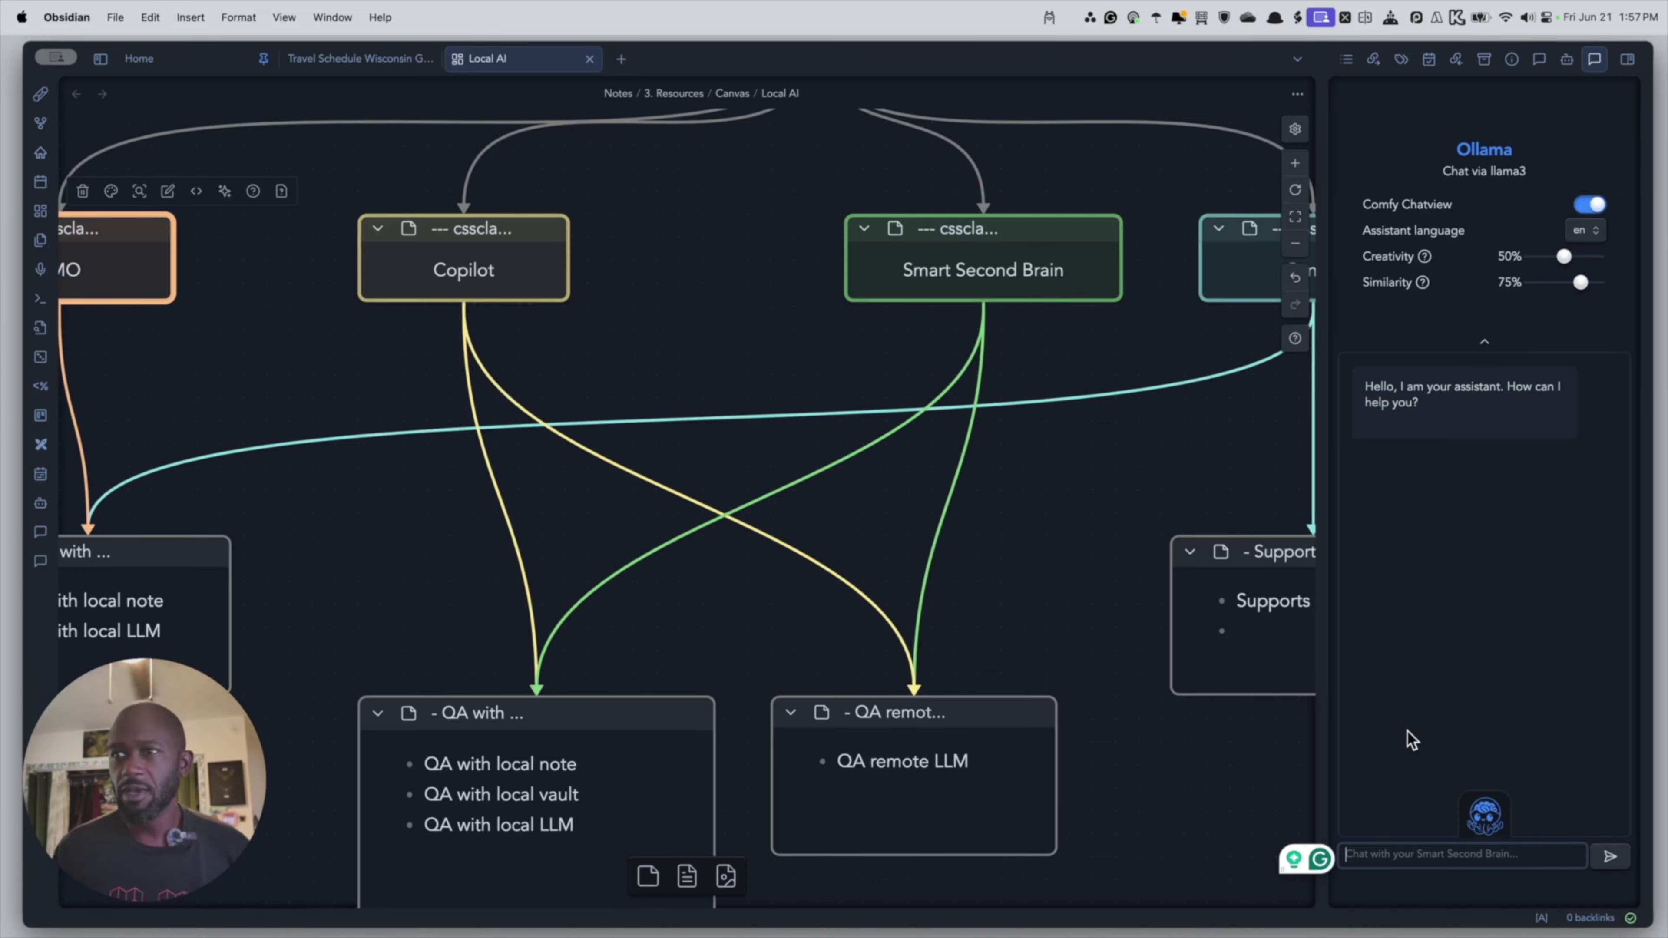
{"action": "type", "text": "how t"}
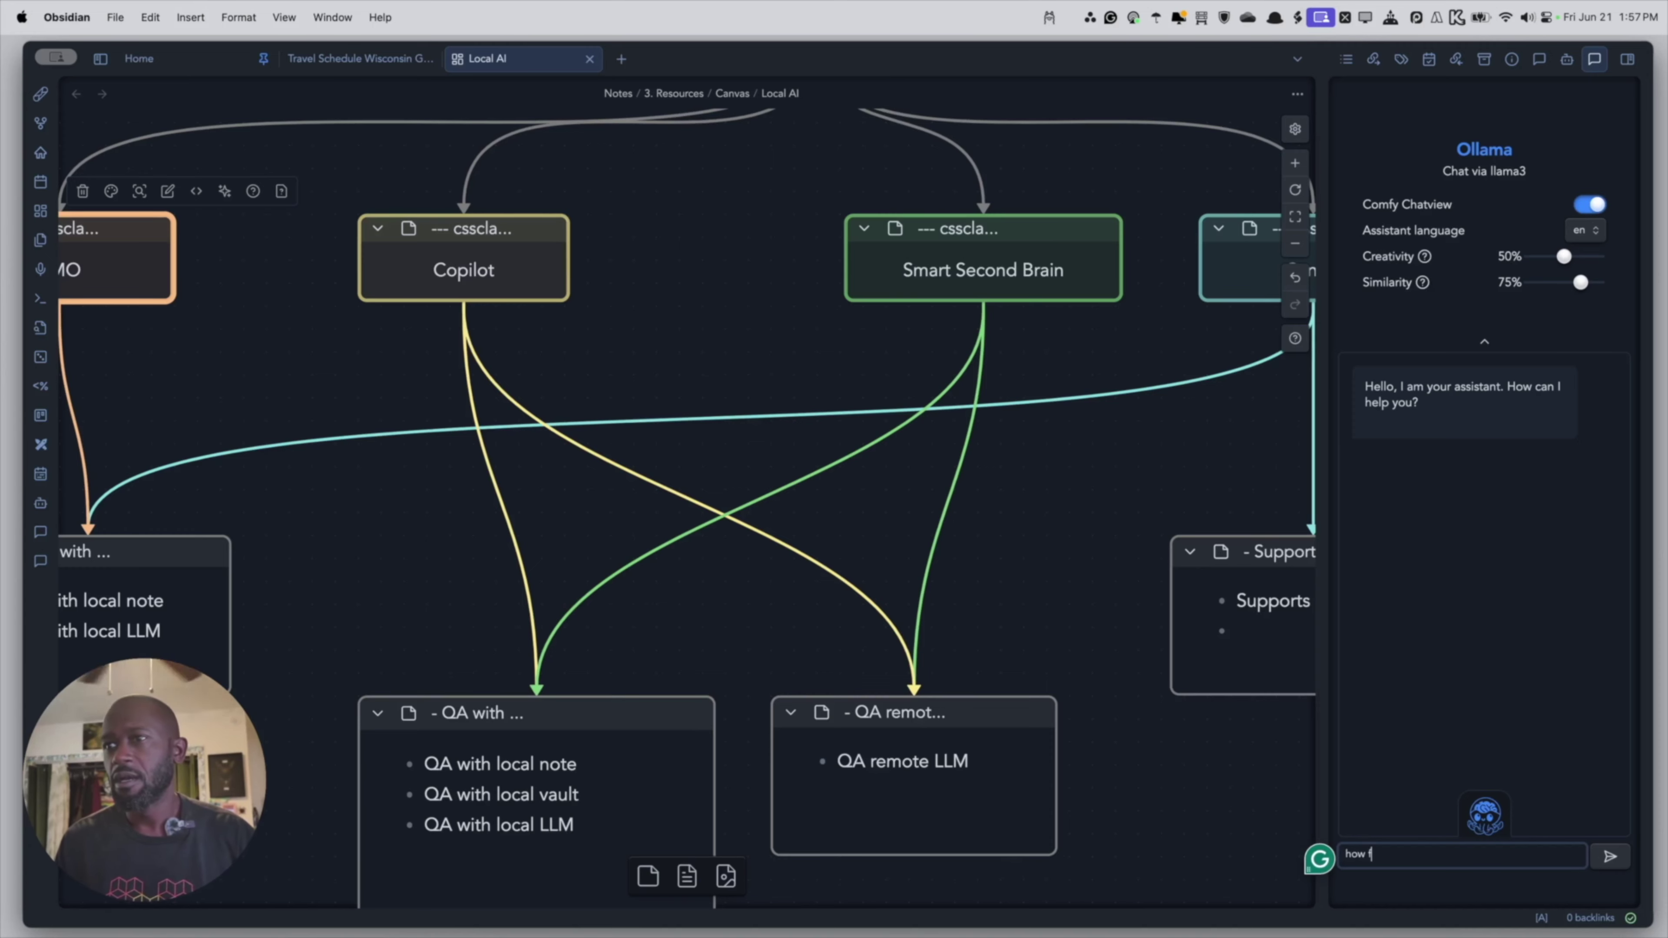
{"action": "type", "text": "ar is the moo"}
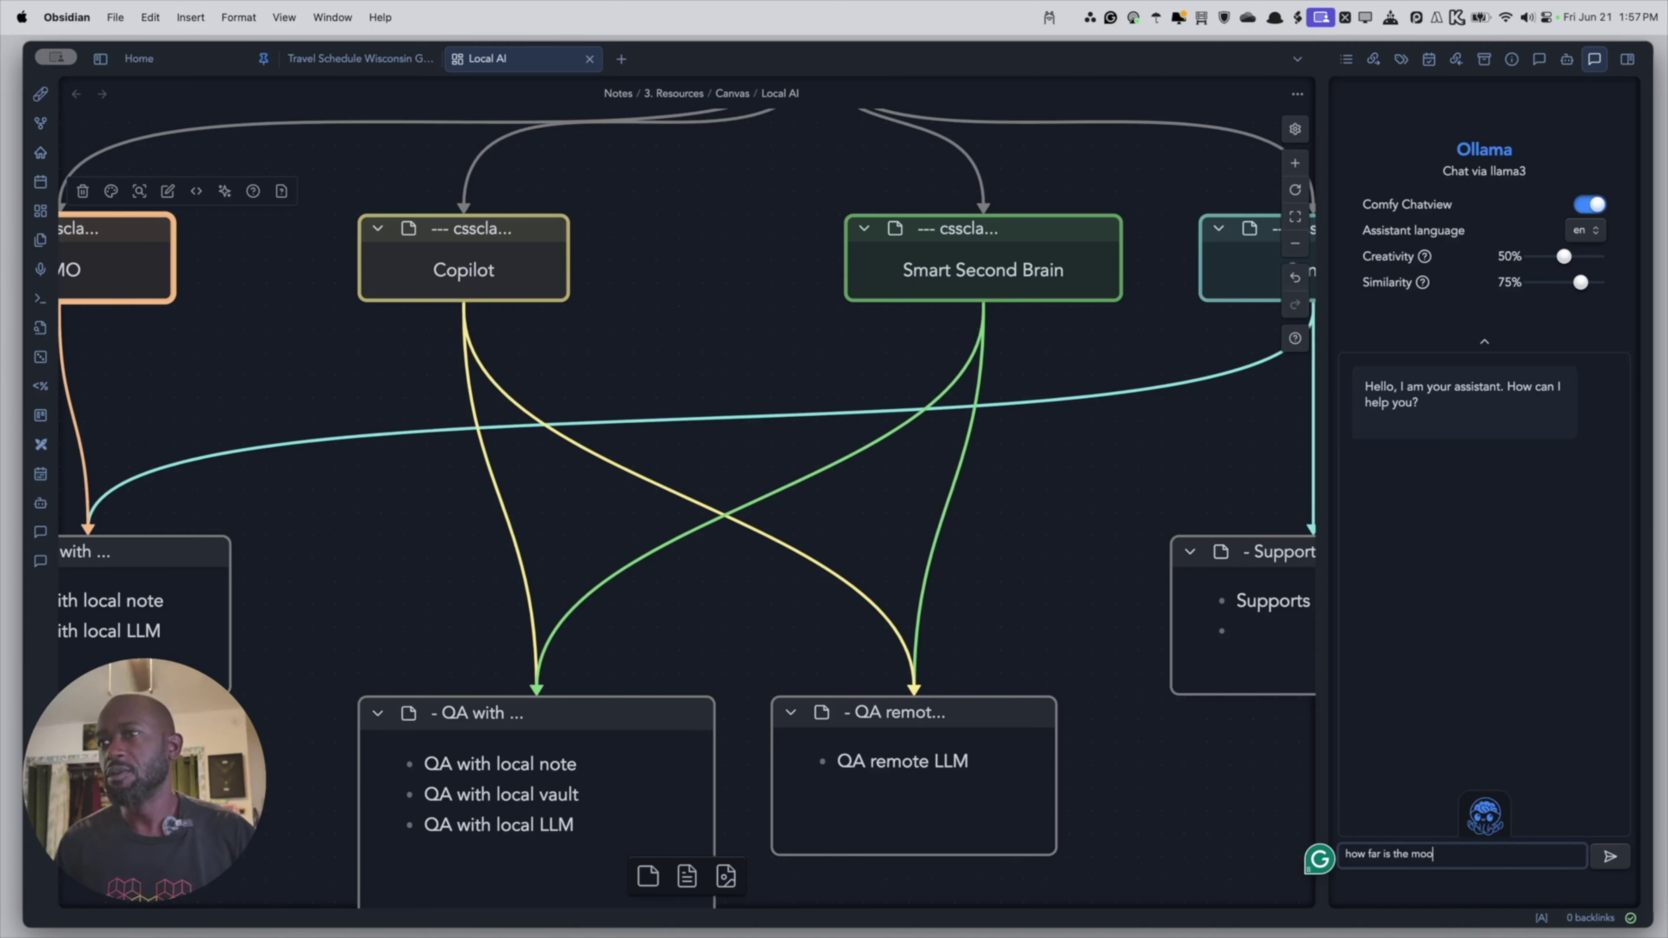
{"action": "type", "text": "n from the eart"}
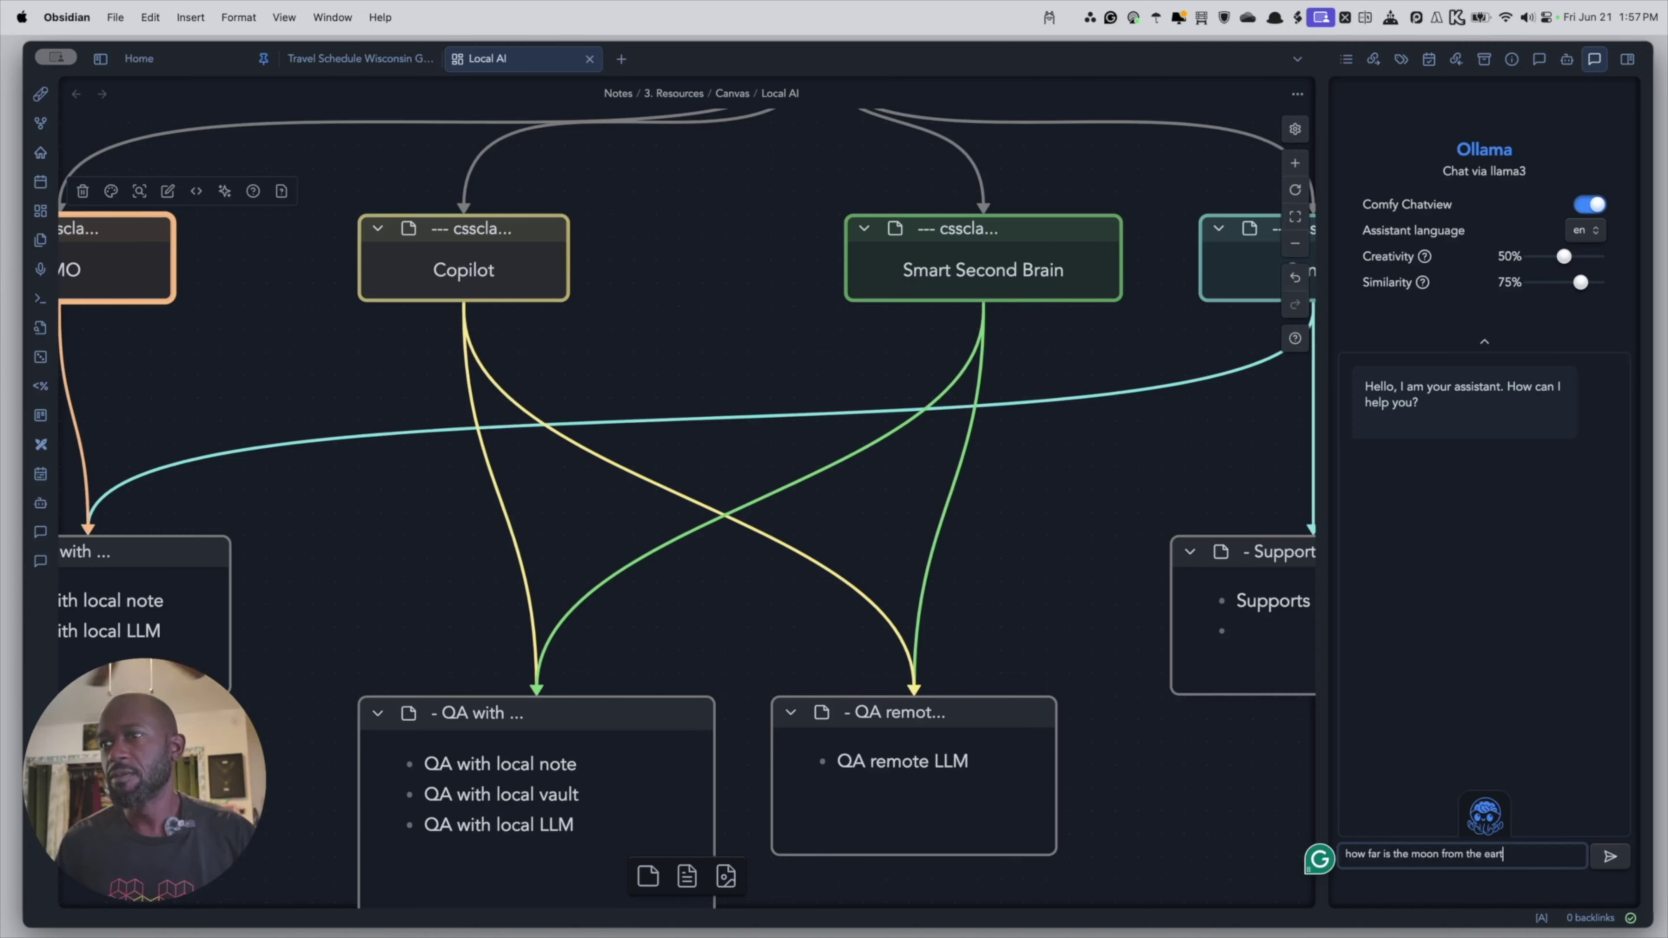
{"action": "type", "text": "h?"}
{"action": "key", "text": "Return"}
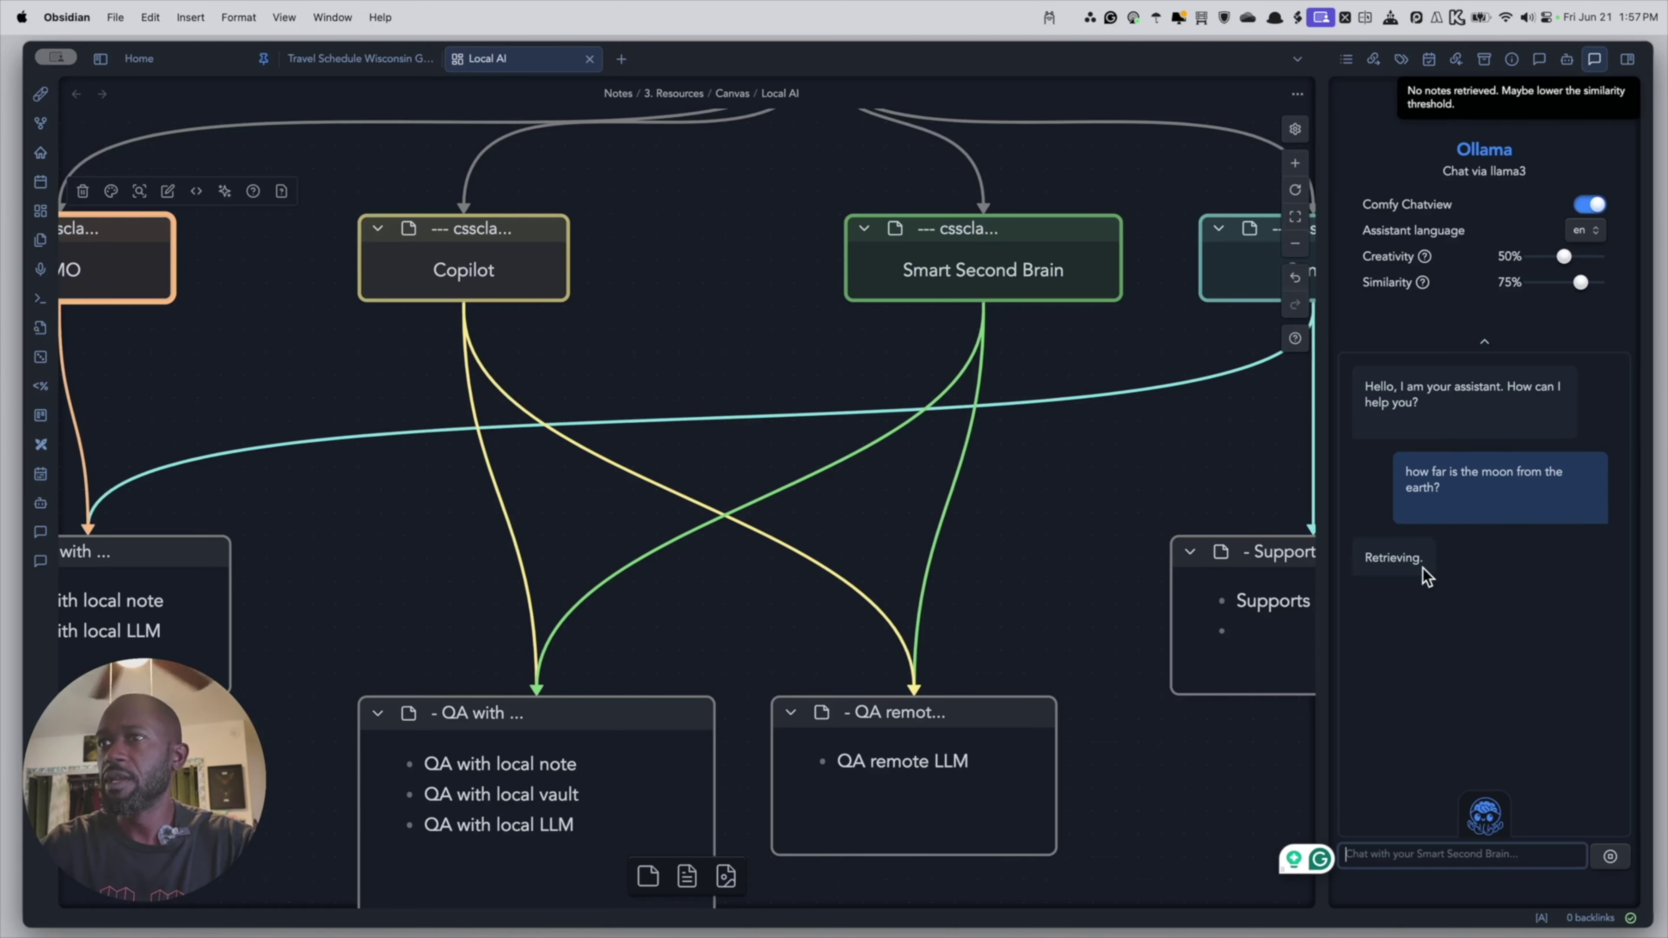
{"action": "left_click", "coordinate": [1465, 107]}
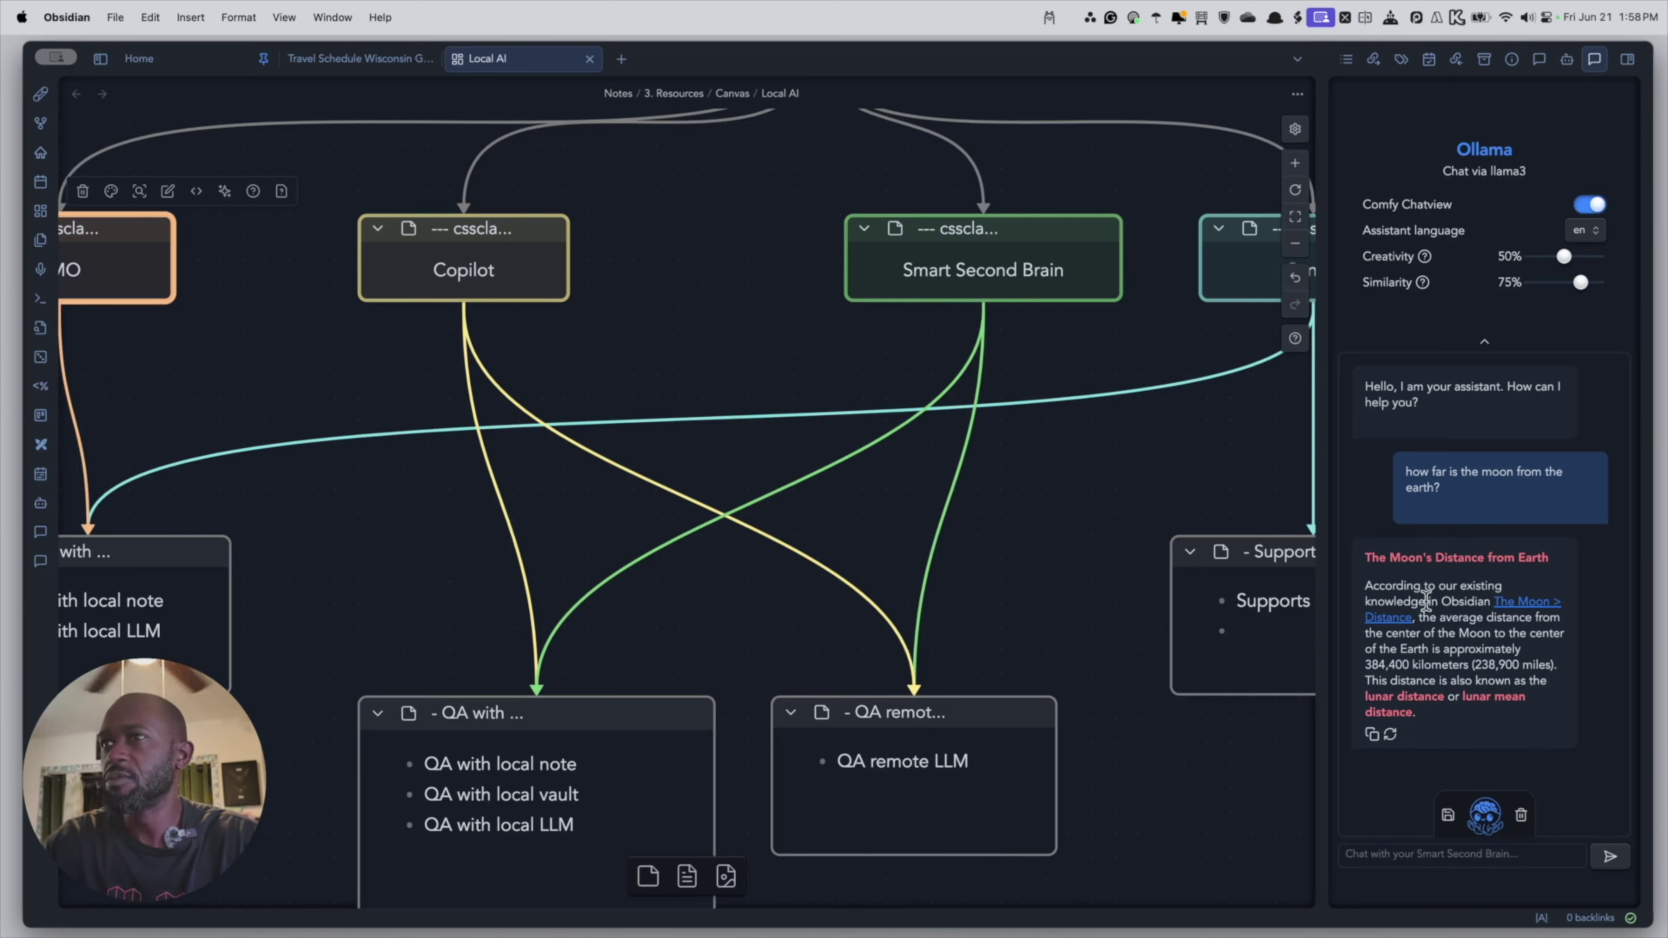
Open the Moon note linked in the assistant's answer and delete its file from the vault.
{"action": "left_click", "coordinate": [1516, 610]}
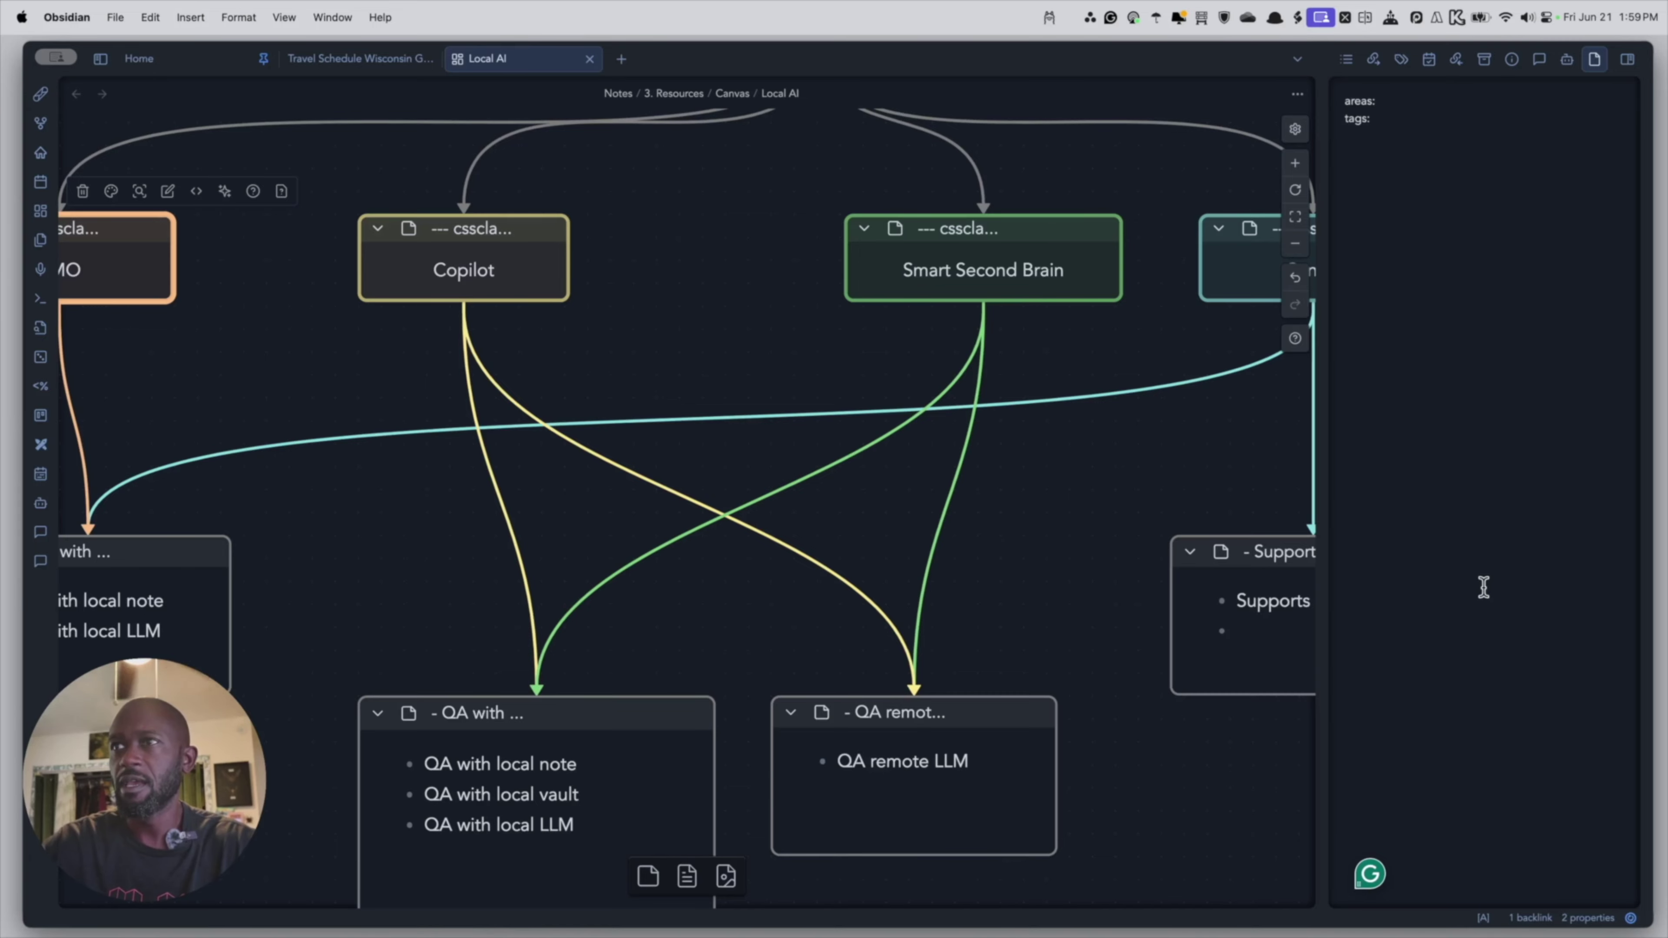
{"action": "right_click", "coordinate": [1595, 63]}
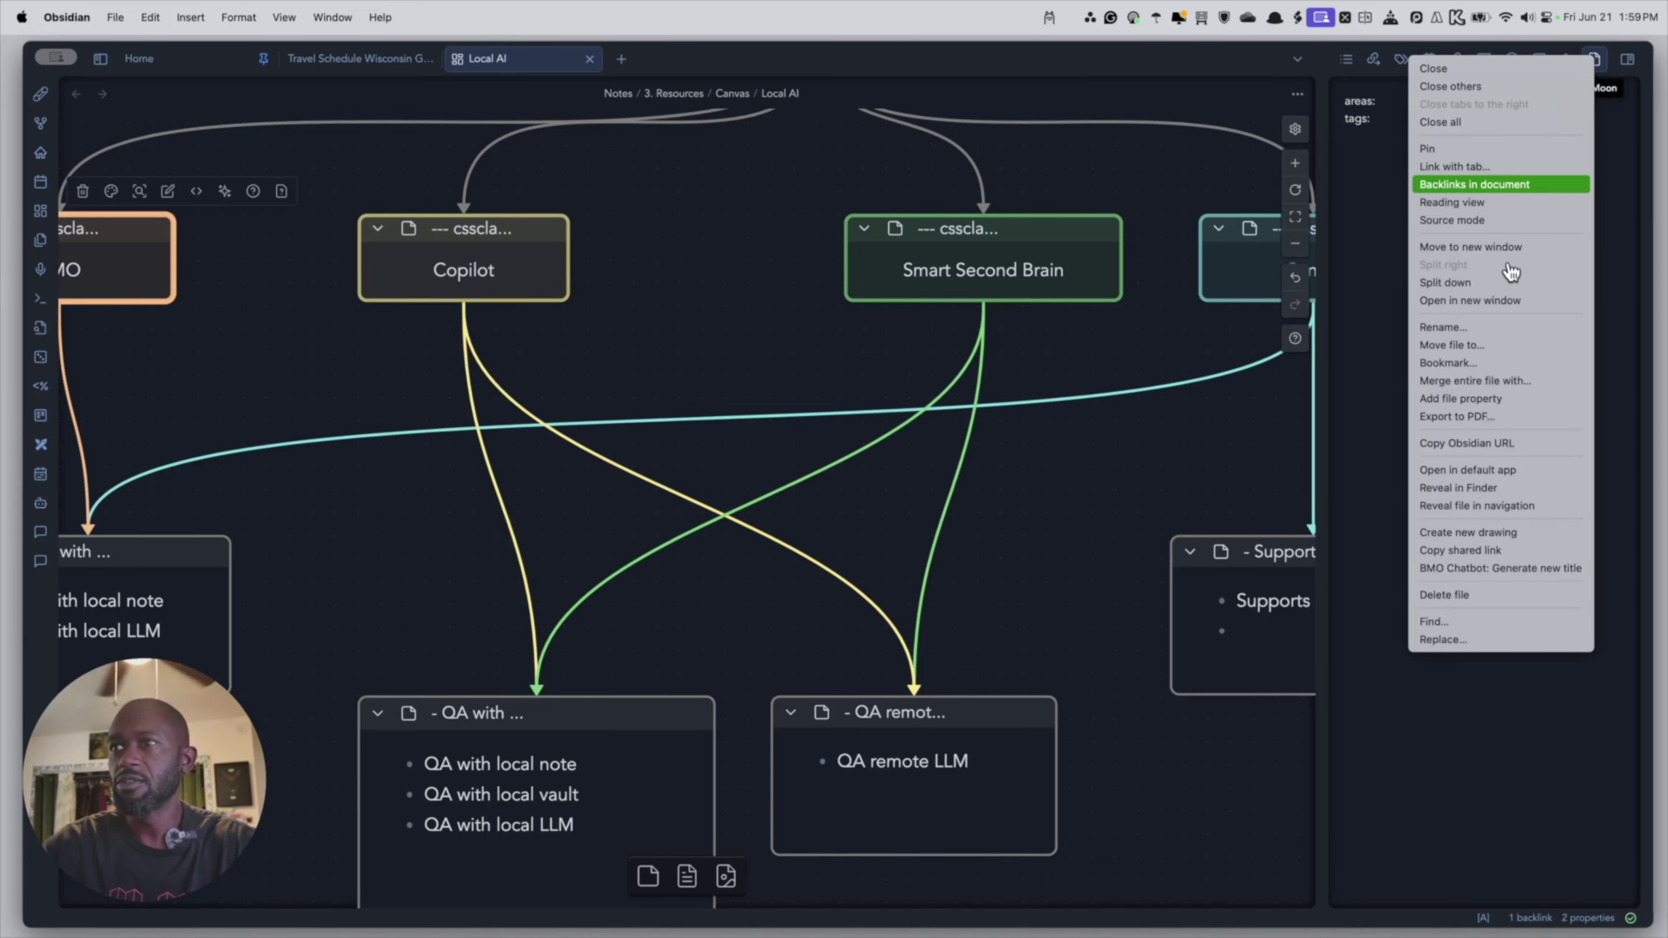
{"action": "left_click", "coordinate": [1464, 595]}
{"action": "left_click", "coordinate": [967, 557]}
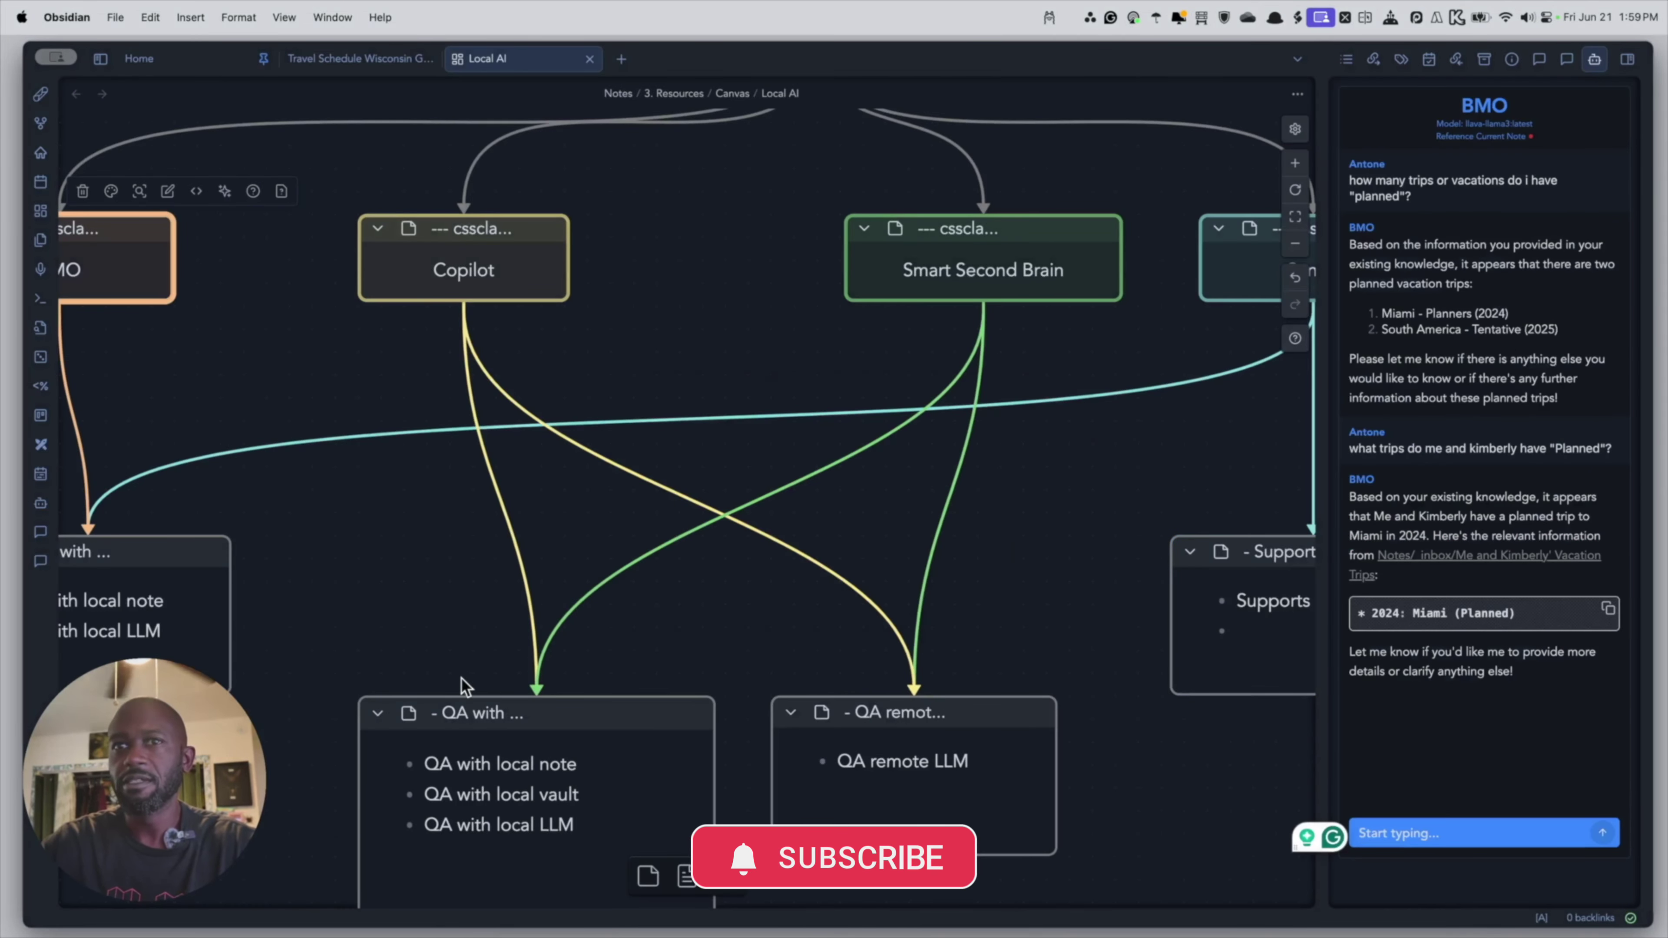
Reopen the Smart Second Brain chat and highlight the moon distance in the answer.
{"action": "left_click", "coordinate": [41, 562]}
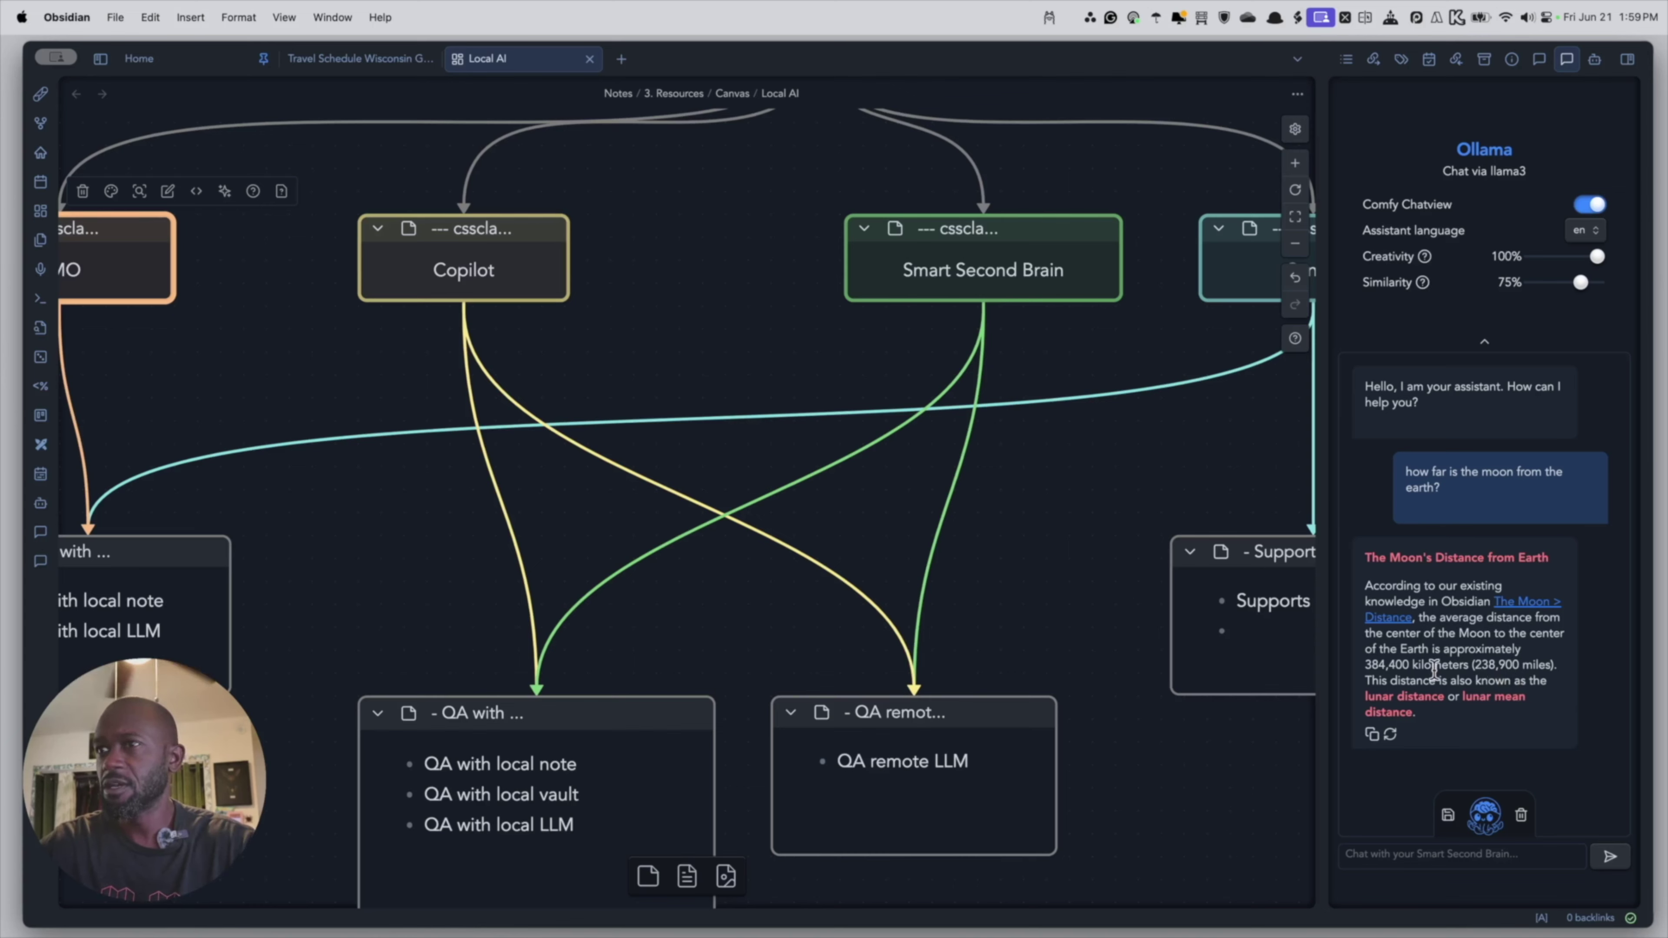
{"action": "left_click_drag", "start_coordinate": [1365, 664], "coordinate": [1519, 664]}
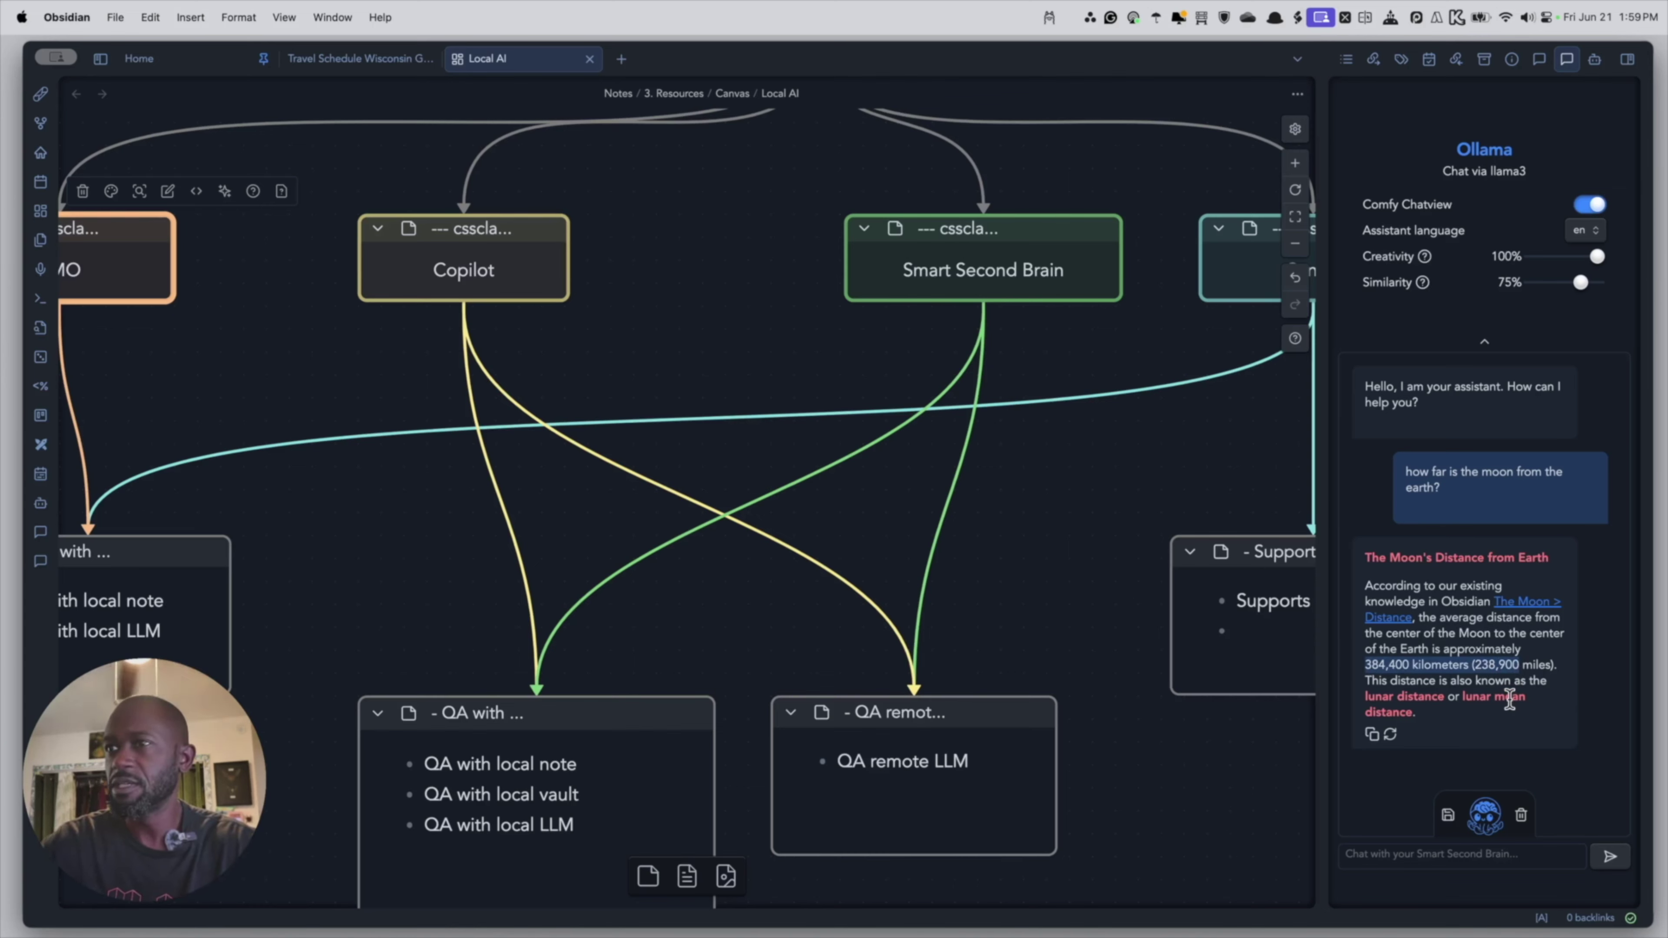
{"action": "left_click", "coordinate": [1507, 701]}
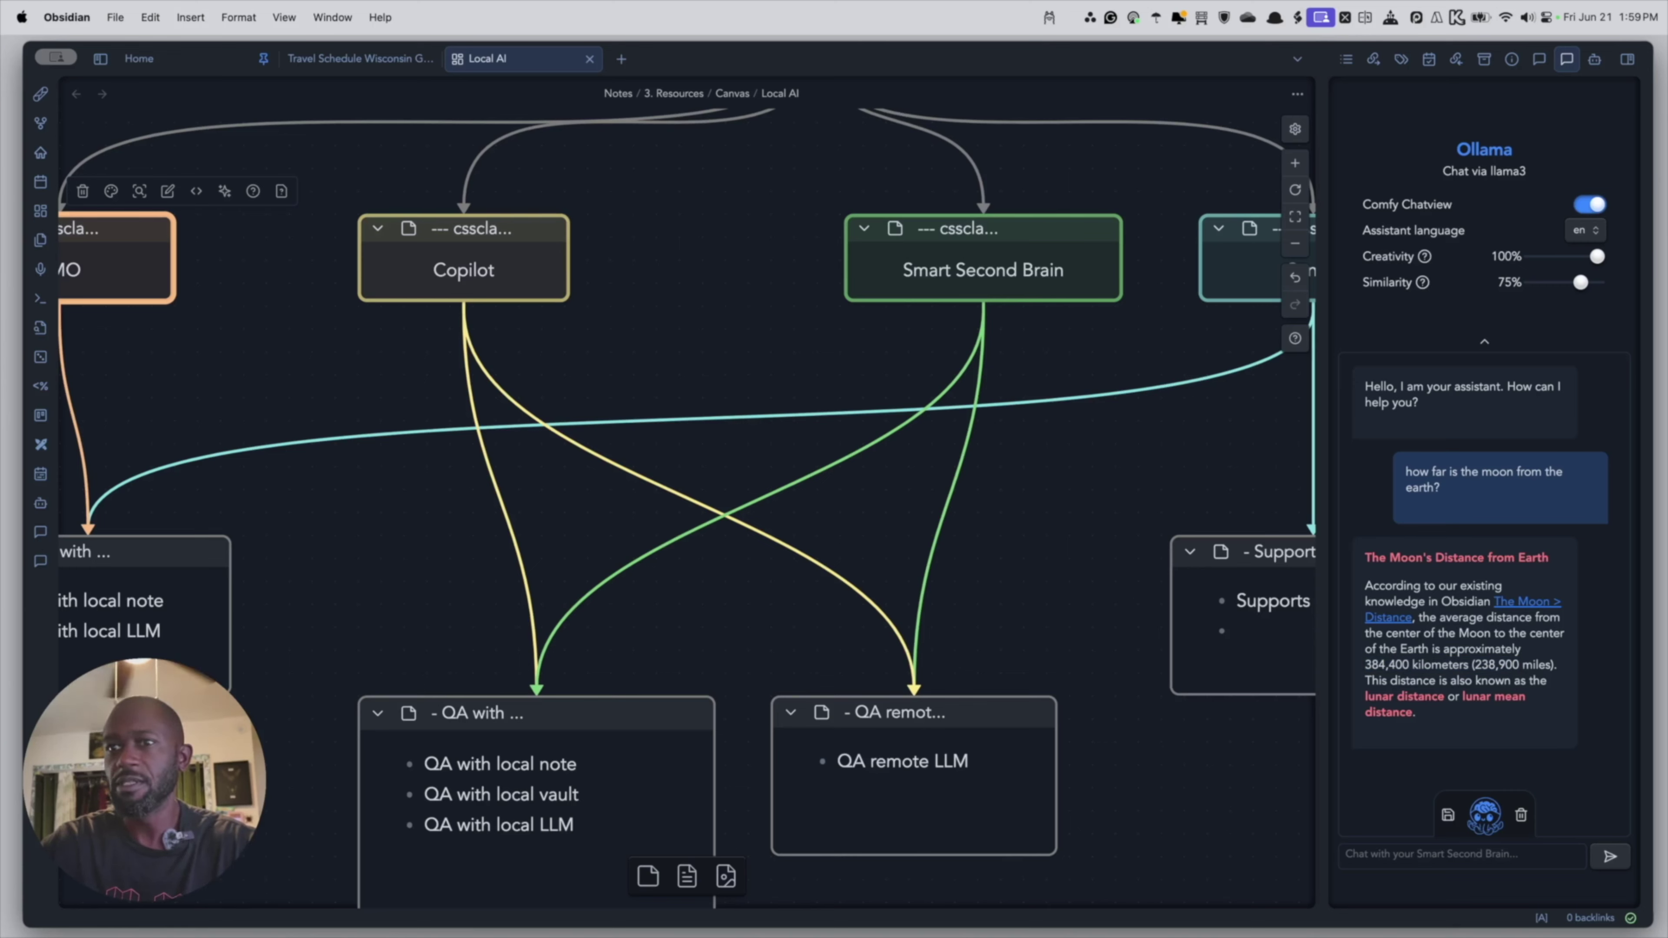
Copy the moon question, ask it in ChatGPT 4o in the Arc browser, and highlight the distance in the reply.
{"action": "left_click_drag", "start_coordinate": [1441, 491], "coordinate": [1405, 474]}
{"action": "key", "text": "super+c"}
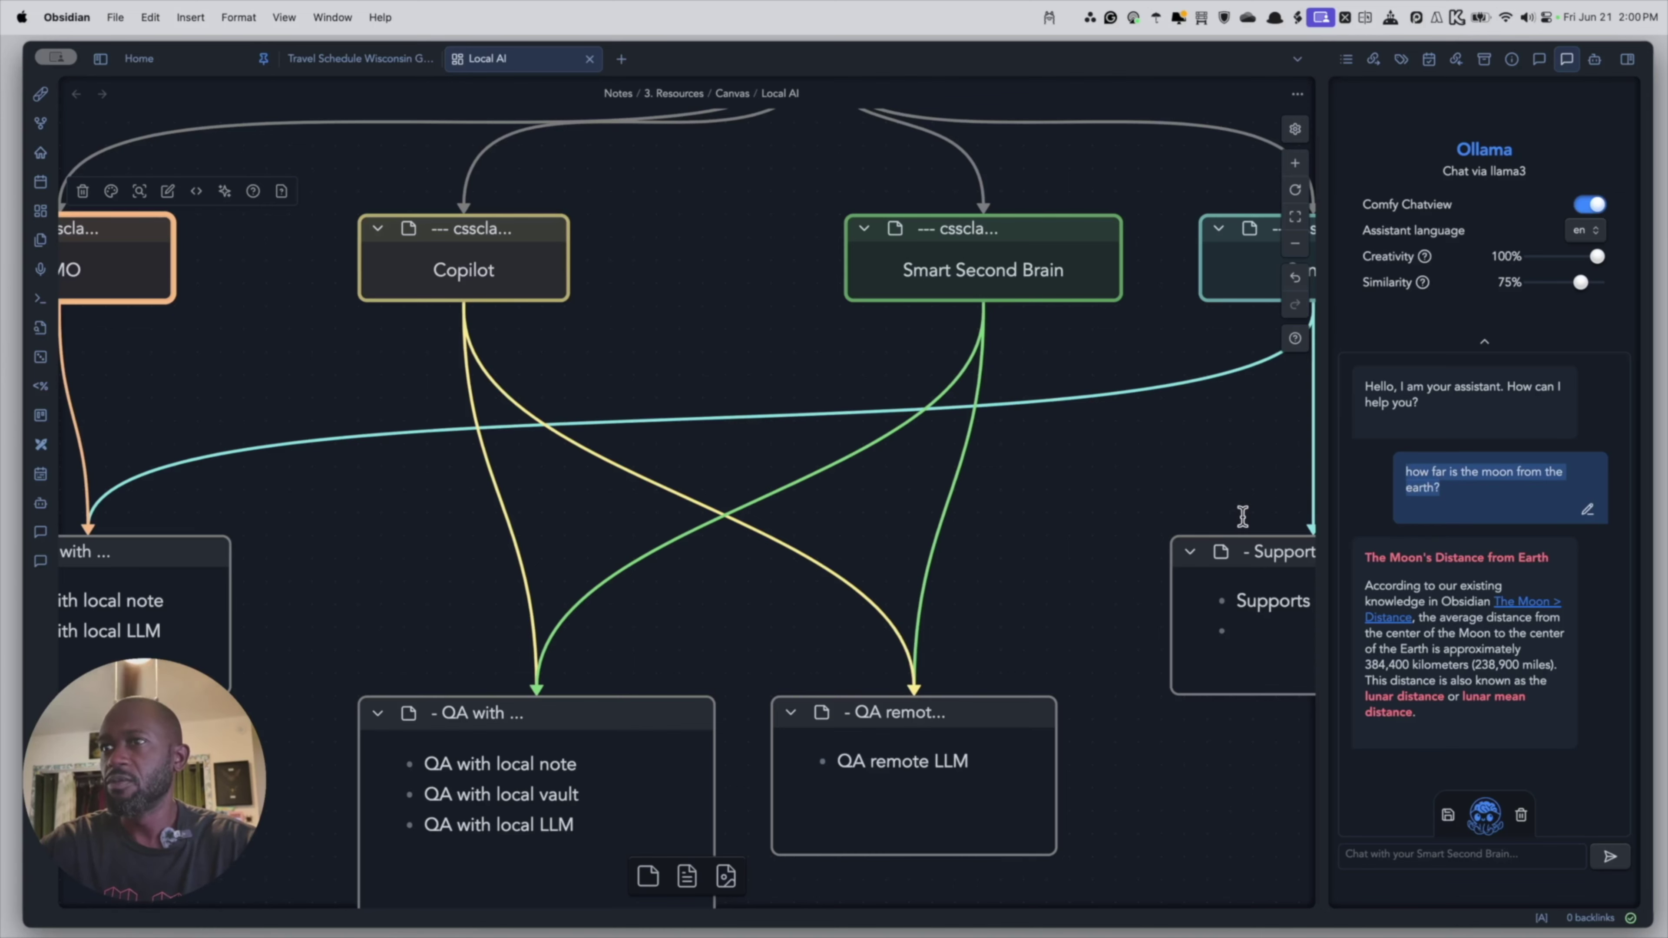
{"action": "left_click", "coordinate": [1379, 734]}
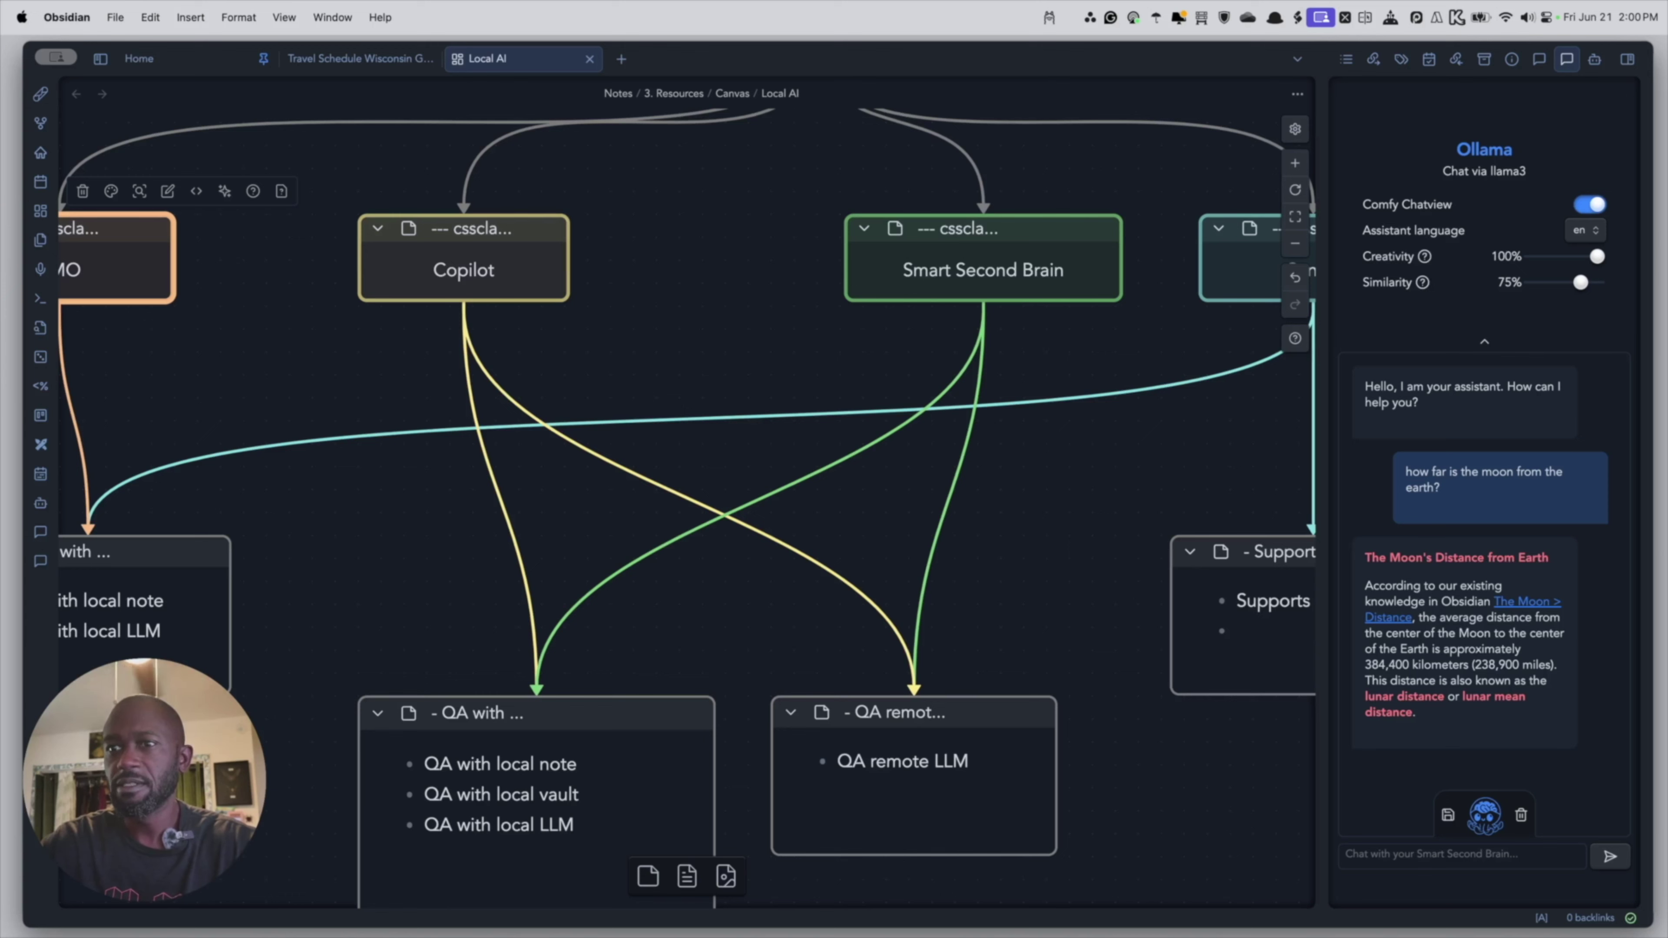
{"action": "key", "text": "super+Tab"}
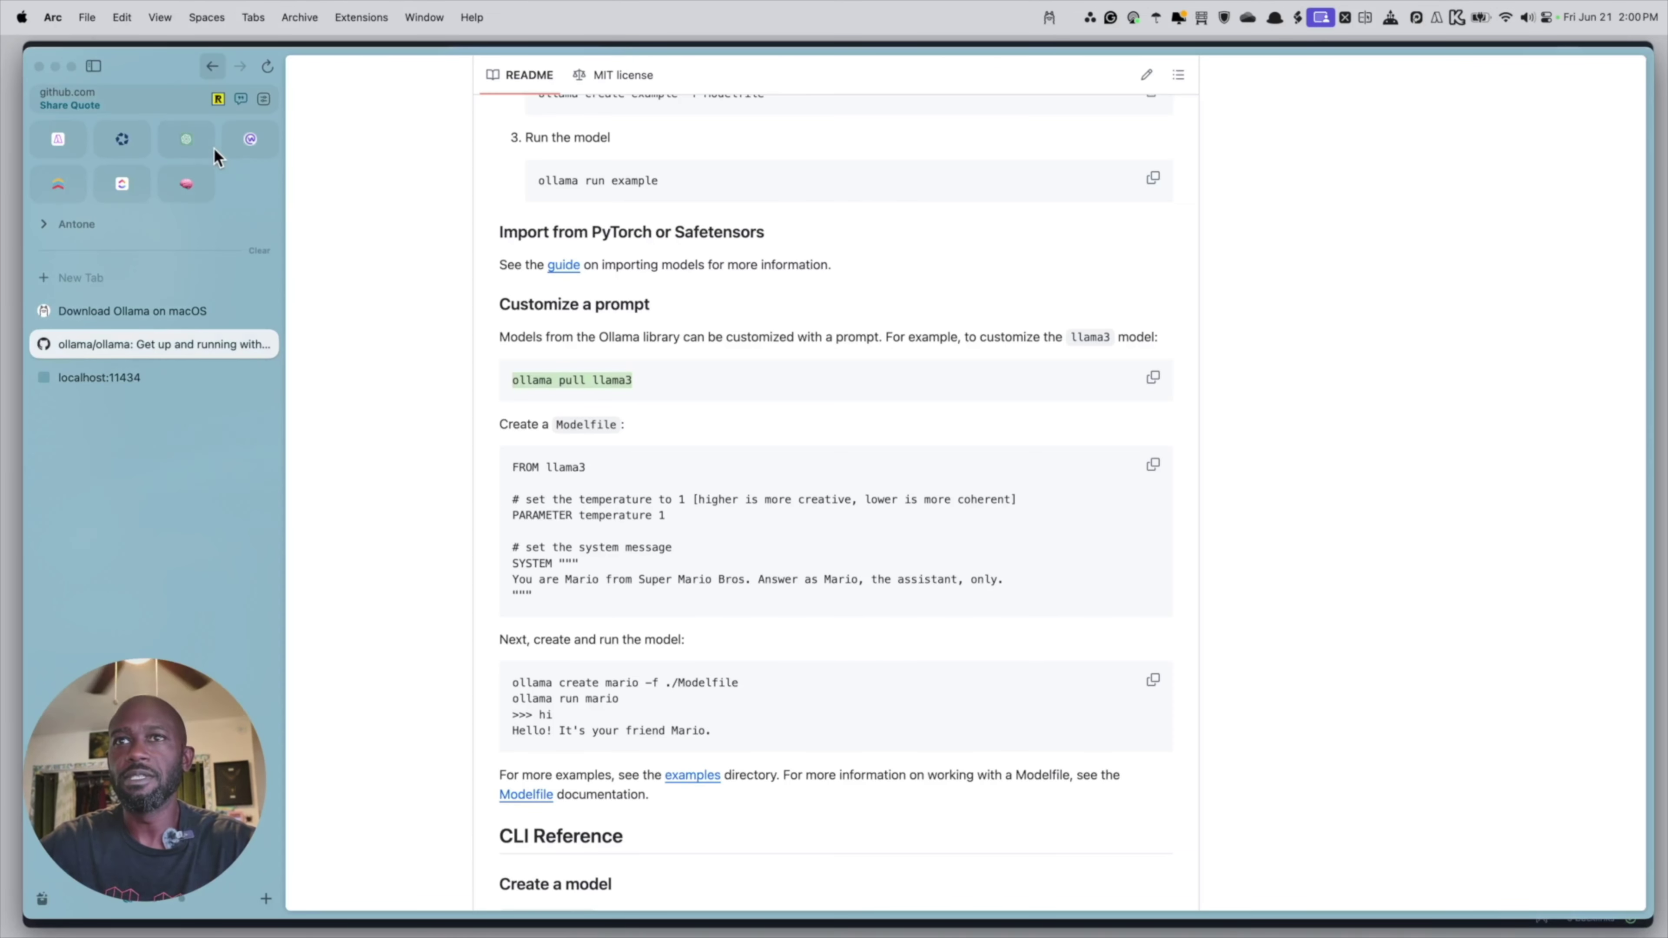
{"action": "key", "text": "super+3"}
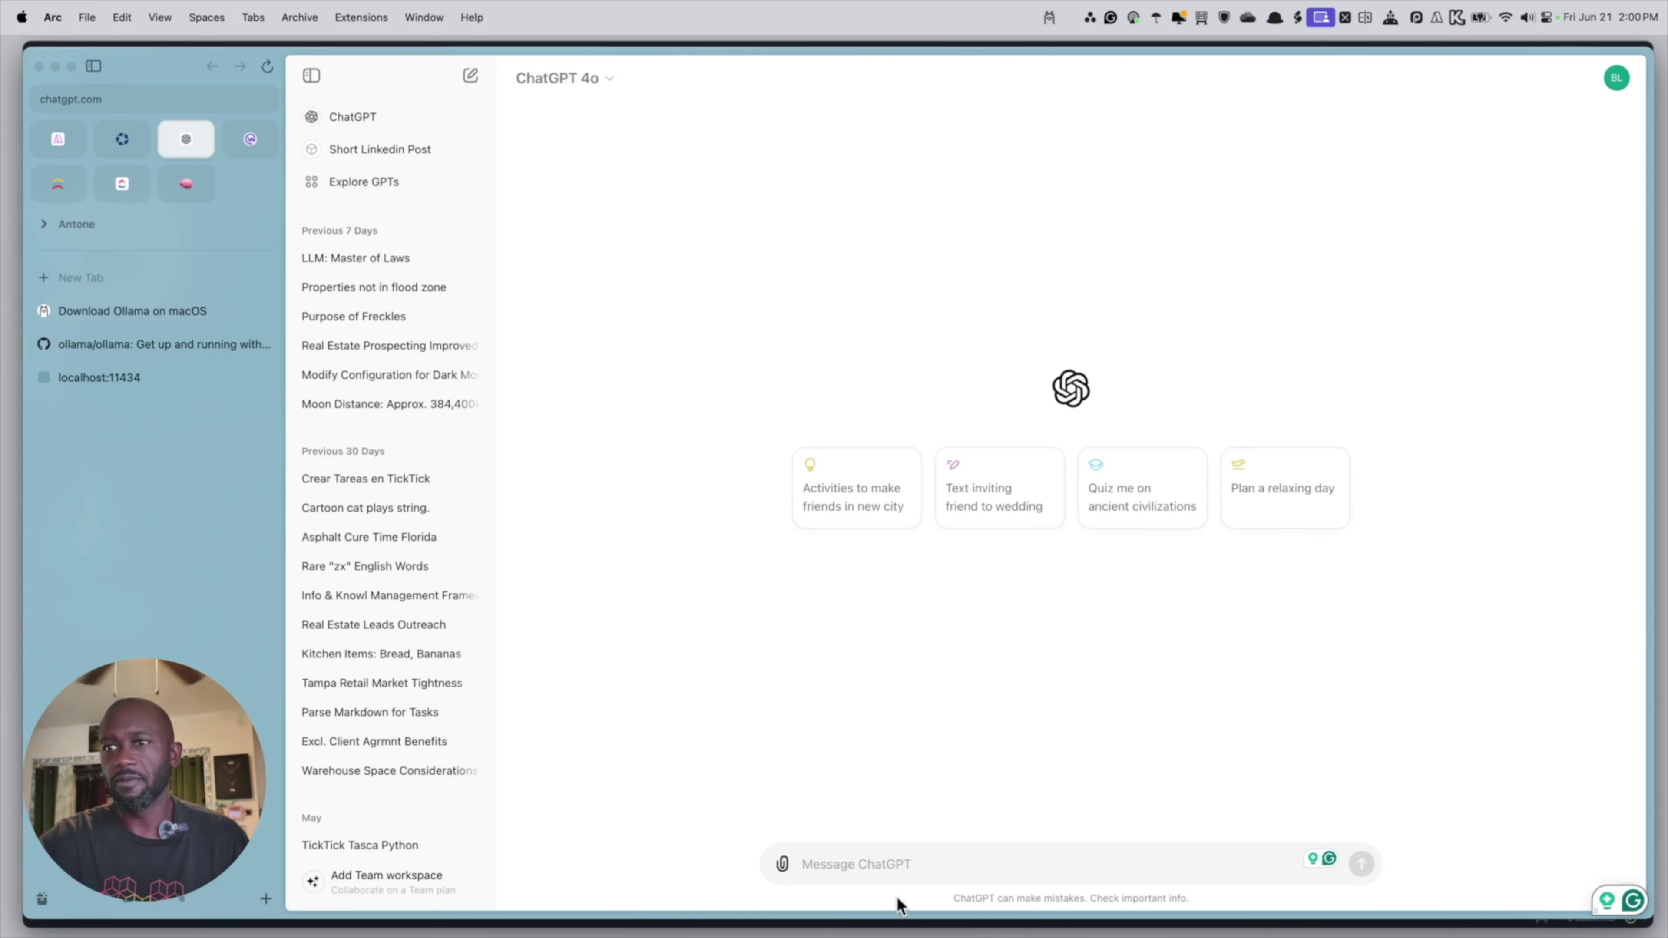
{"action": "key", "text": "super+v"}
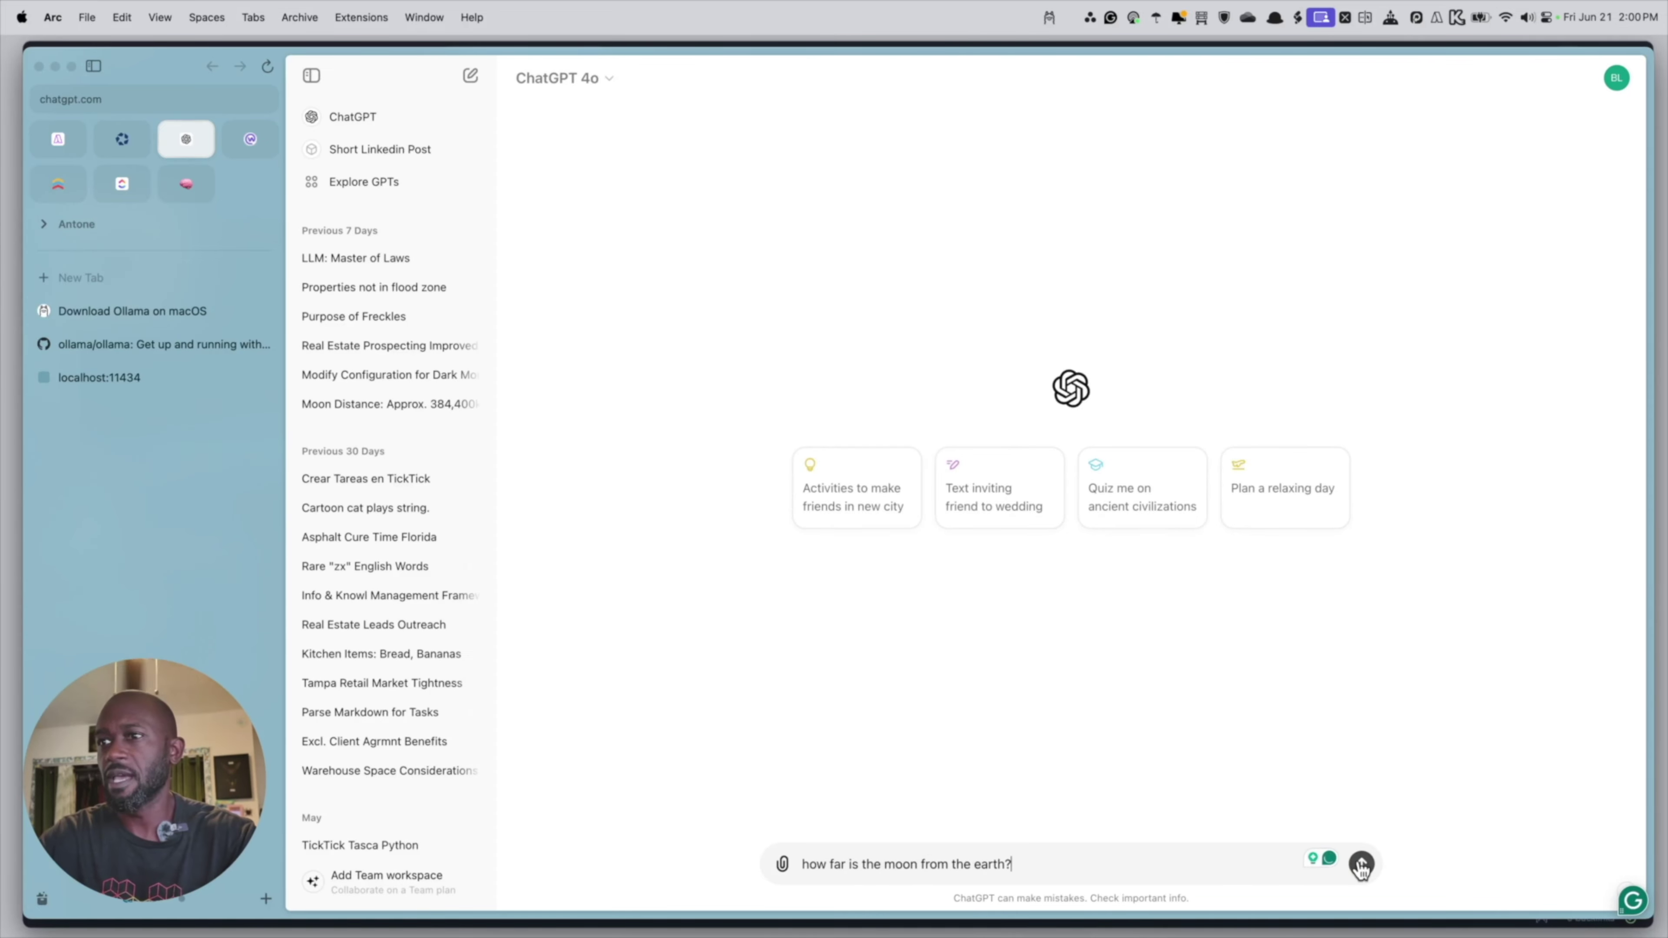
{"action": "key", "text": "Return"}
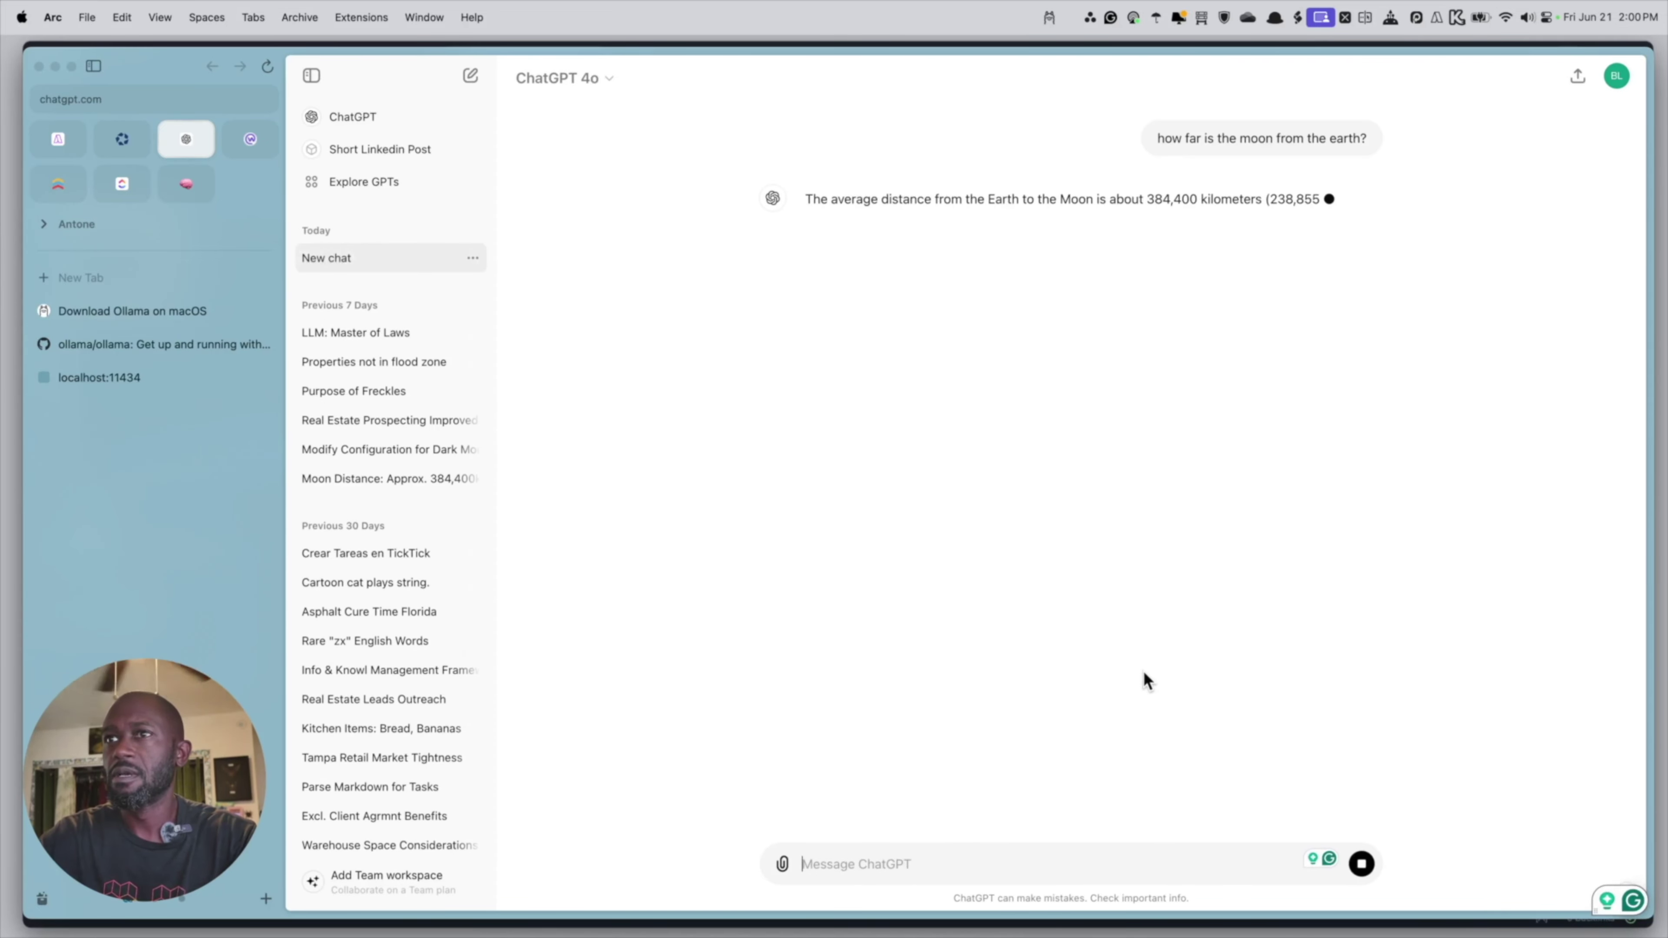
{"action": "left_click_drag", "start_coordinate": [1147, 199], "coordinate": [1319, 200]}
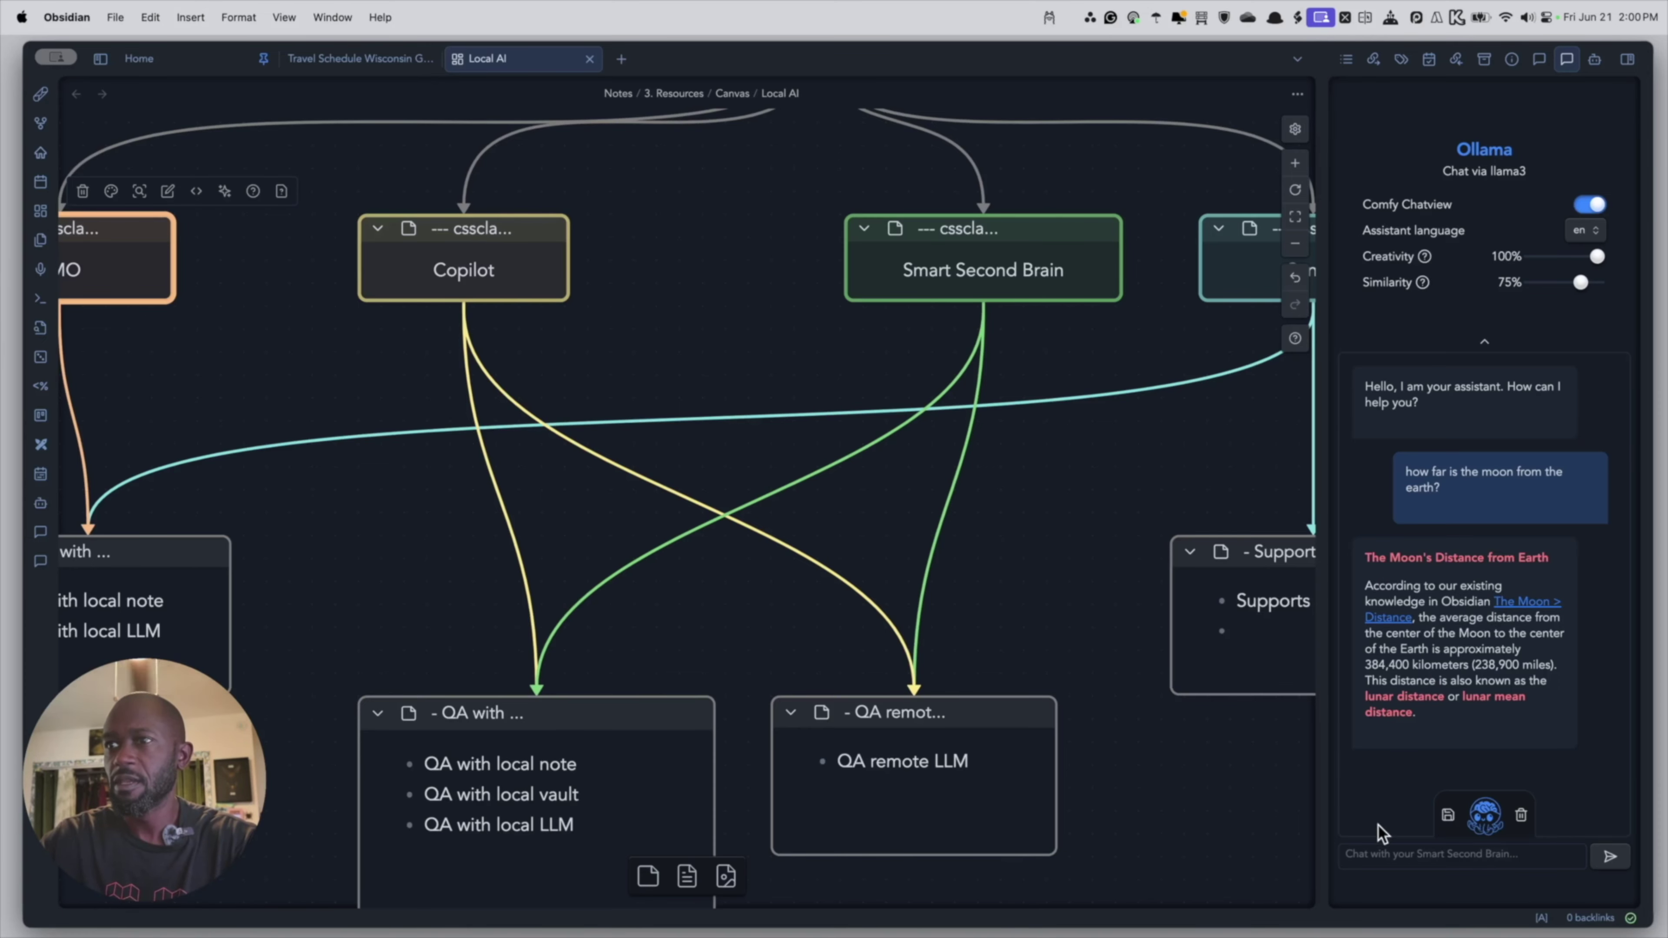
Switch back to Obsidian and ask the Smart Second Brain "how many trips or vacations are planned for this year?".
{"action": "left_click", "coordinate": [1380, 855]}
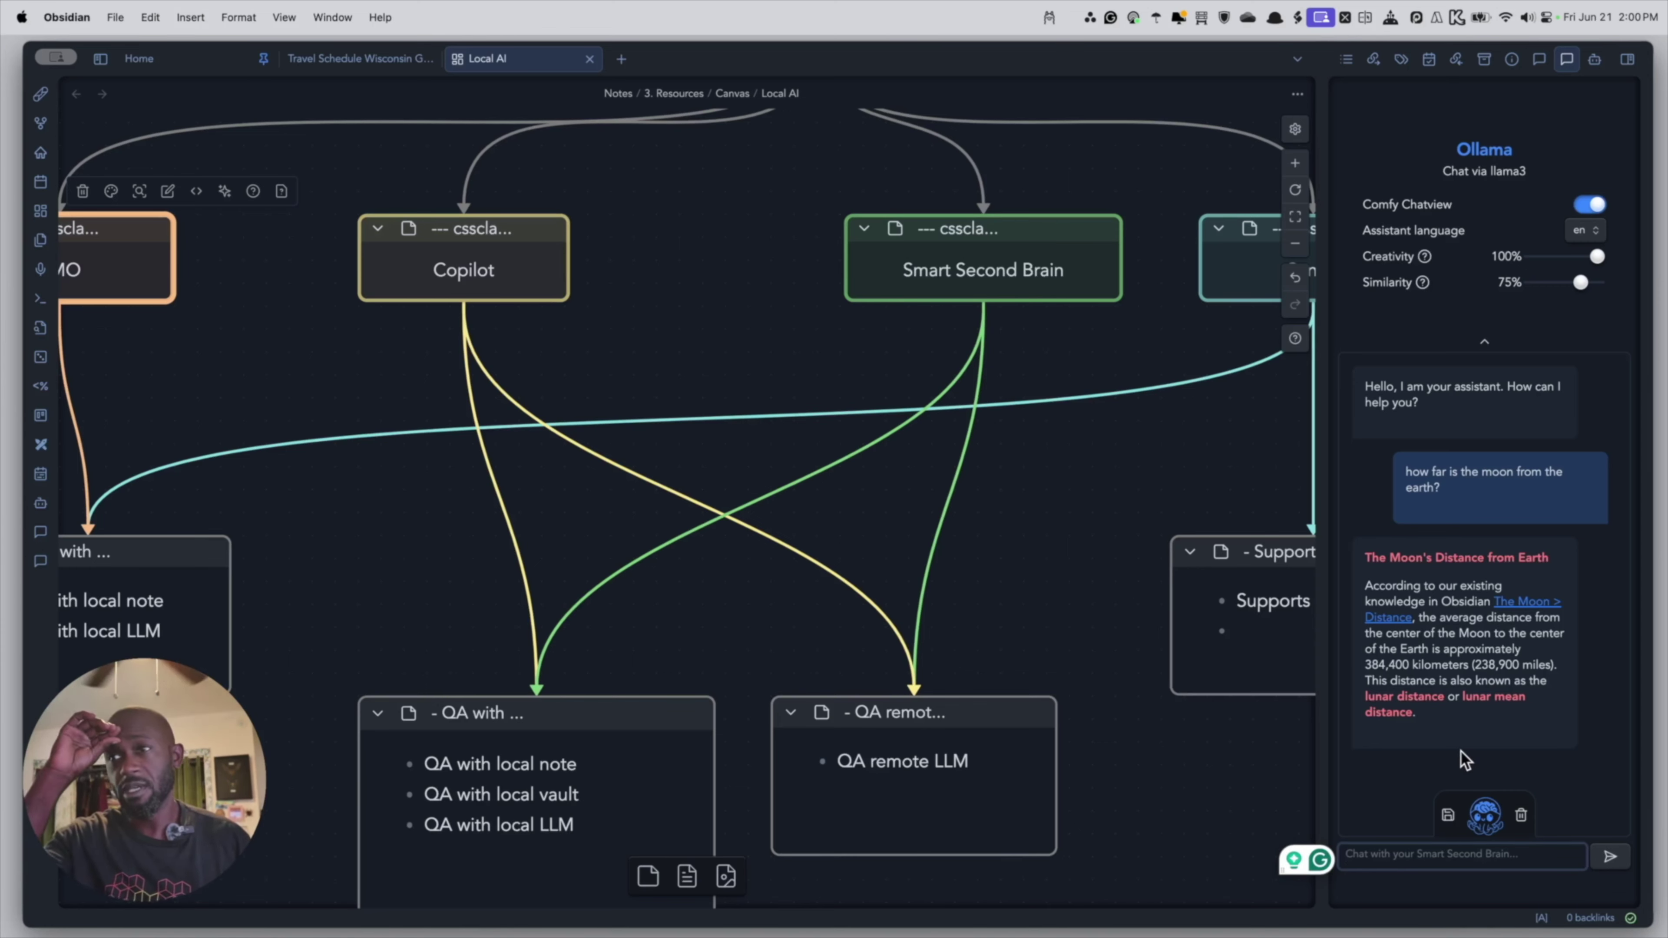
{"action": "left_click", "coordinate": [1413, 763]}
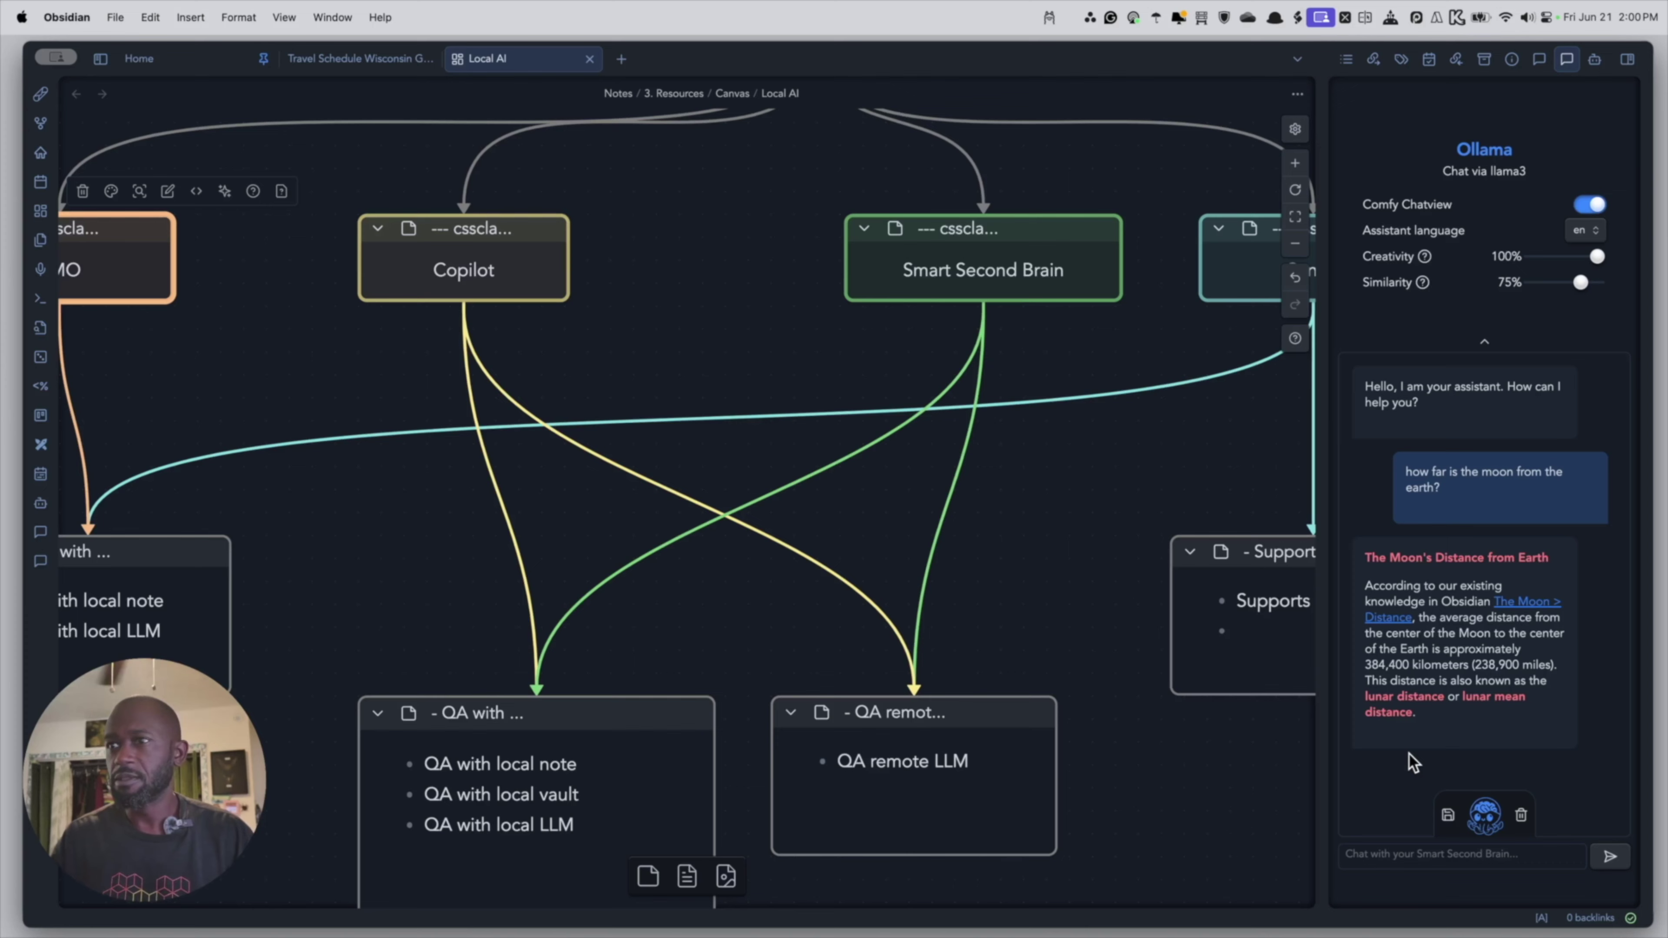
{"action": "left_click", "coordinate": [1349, 854]}
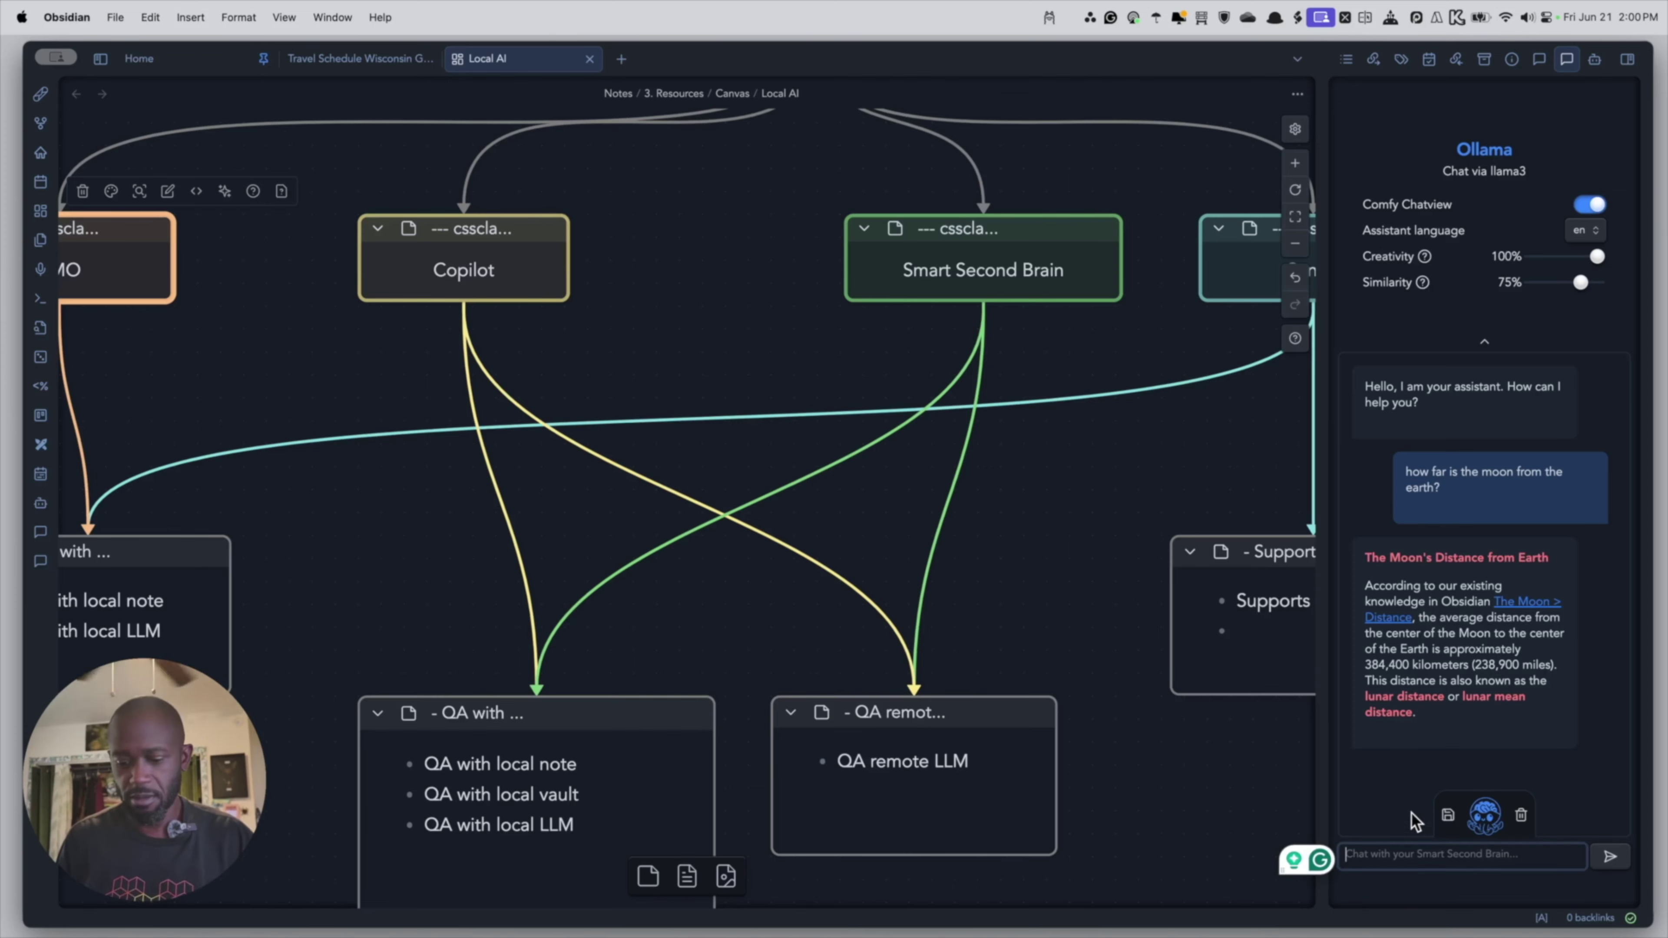
{"action": "type", "text": "how many trips or v"}
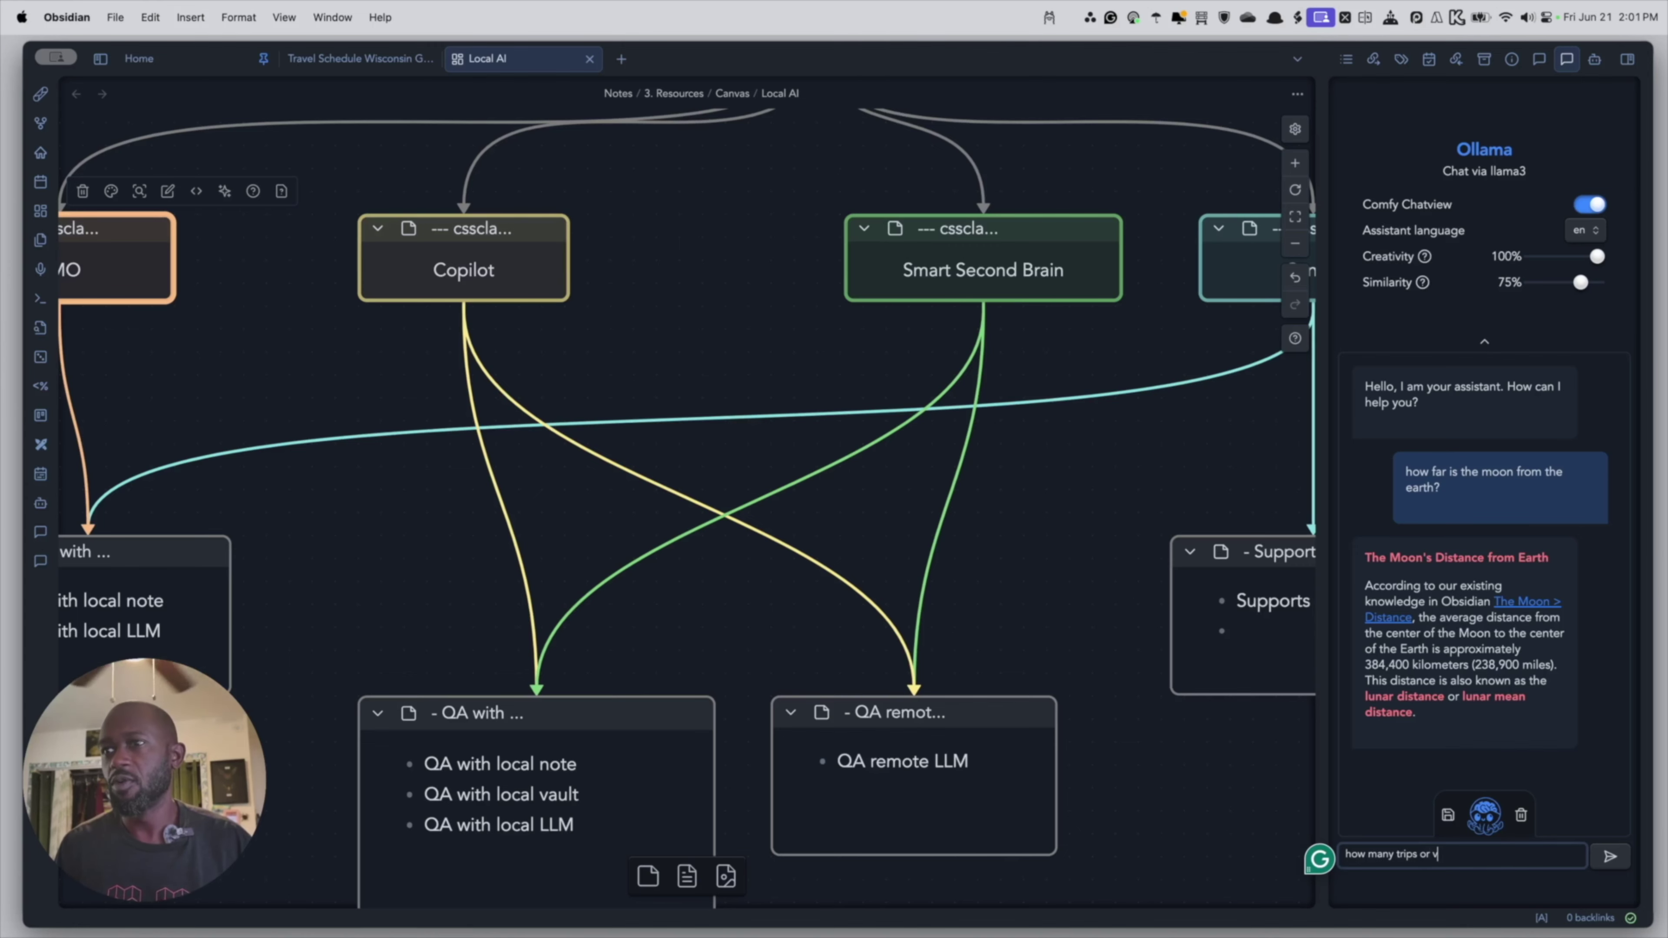
{"action": "type", "text": "acations are p"}
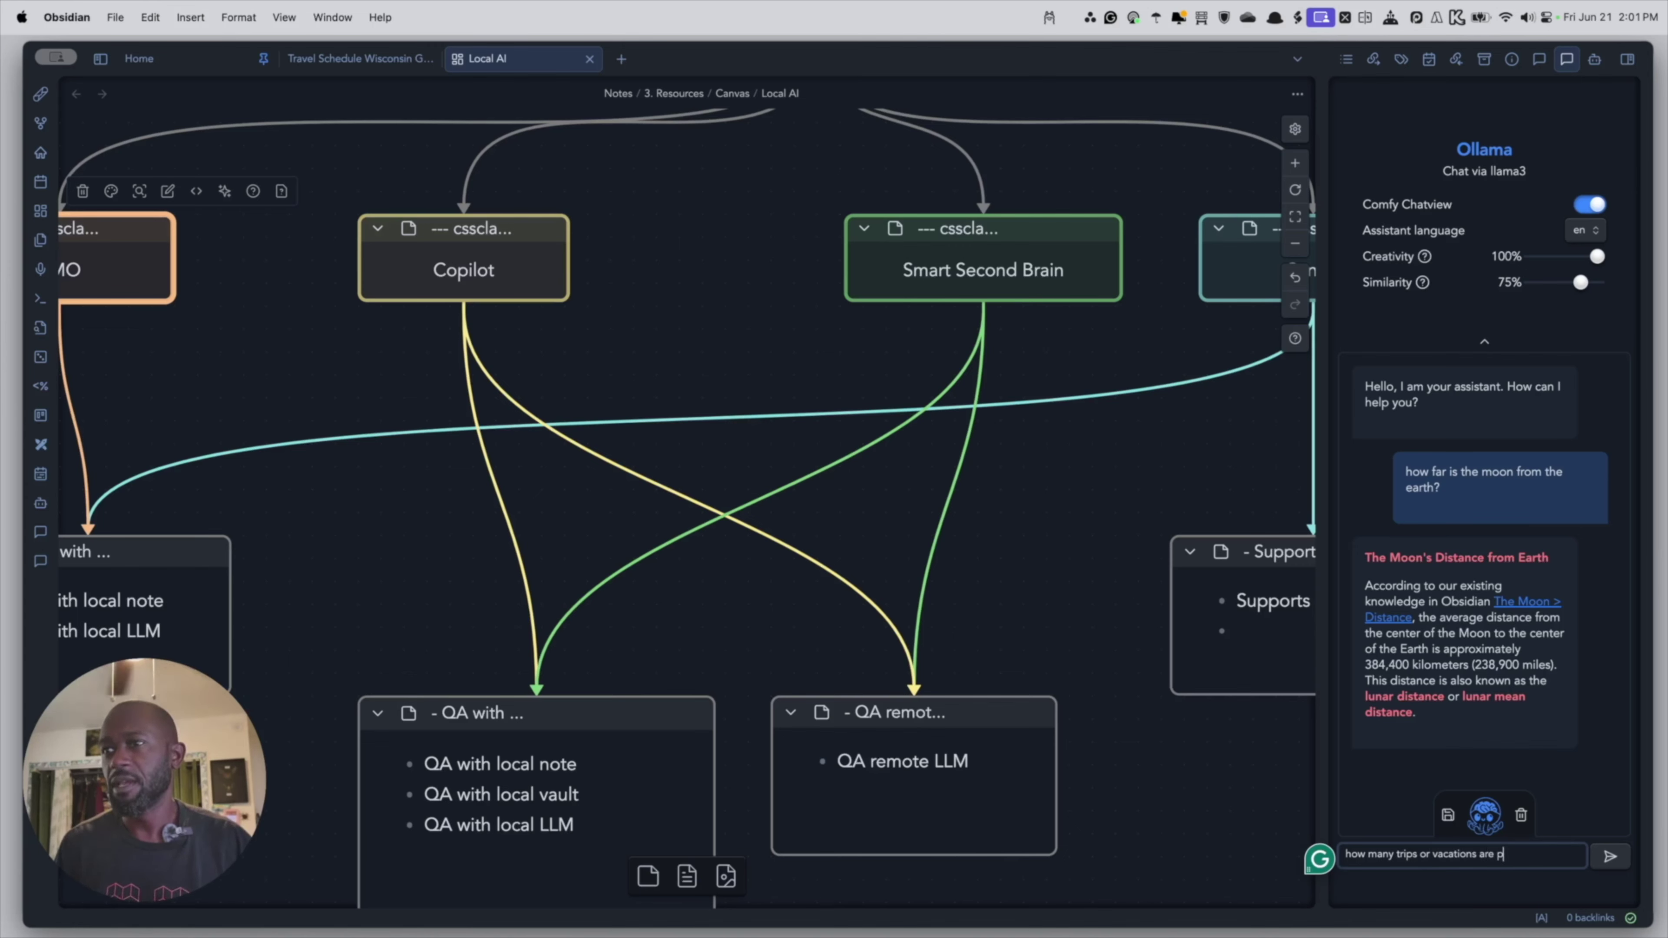
{"action": "type", "text": "lanned fro t"}
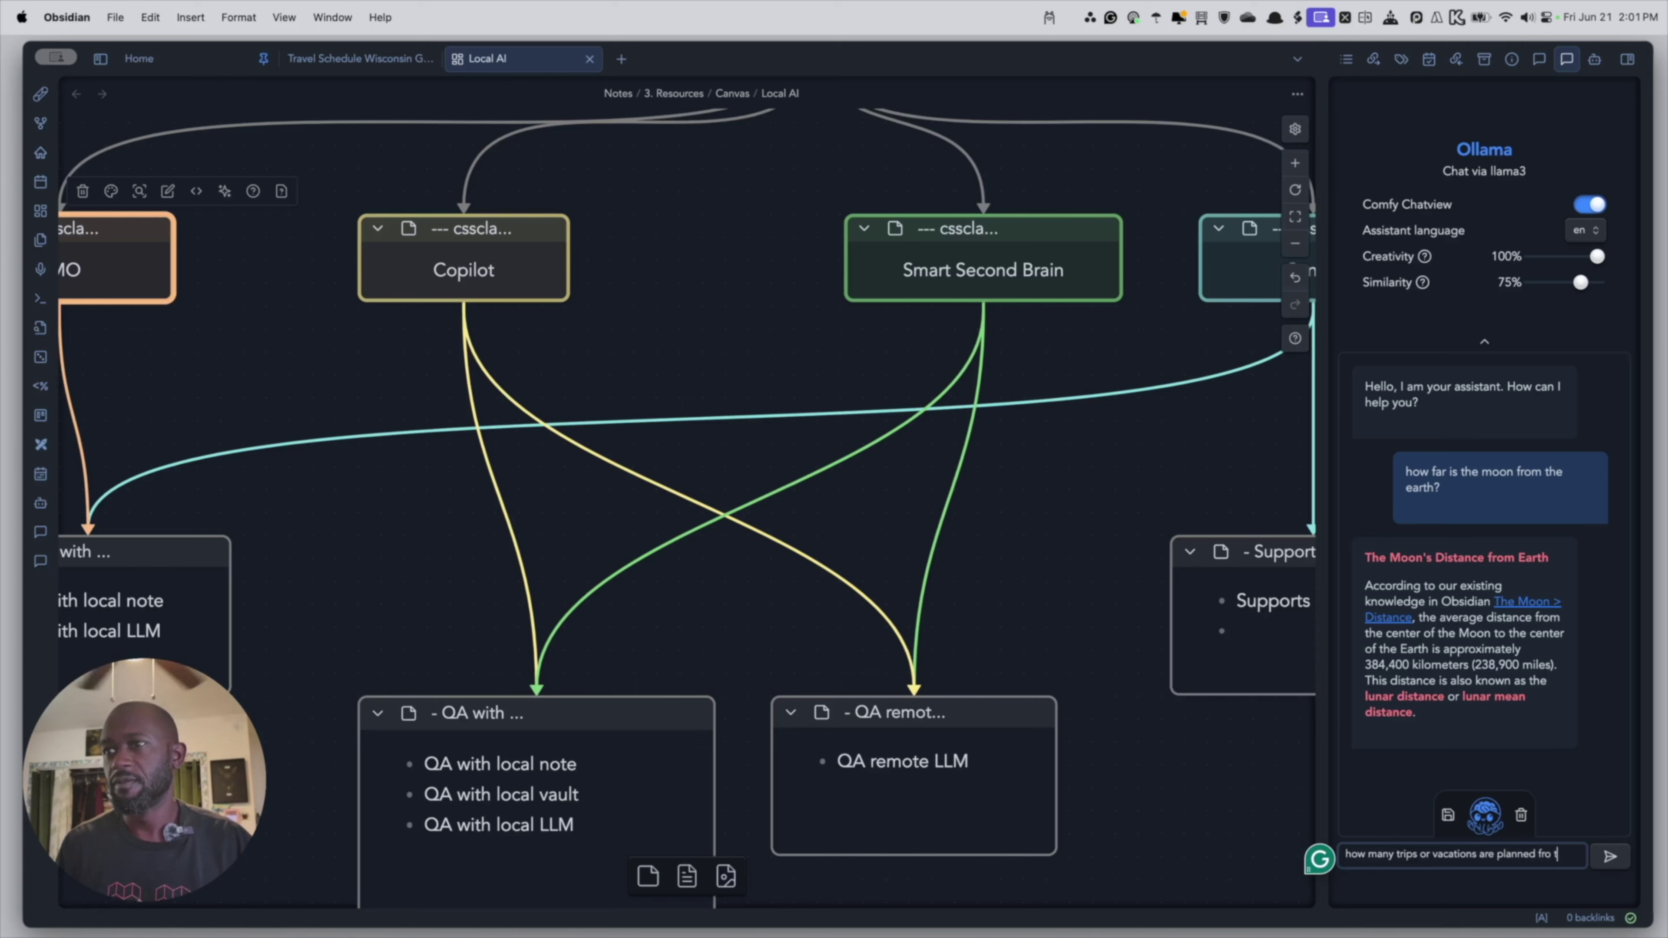
{"action": "key", "text": "BackSpace"}
{"action": "key", "text": "BackSpace"}
{"action": "key", "text": "BackSpace"}
{"action": "key", "text": "BackSpace"}
{"action": "type", "text": "or t"}
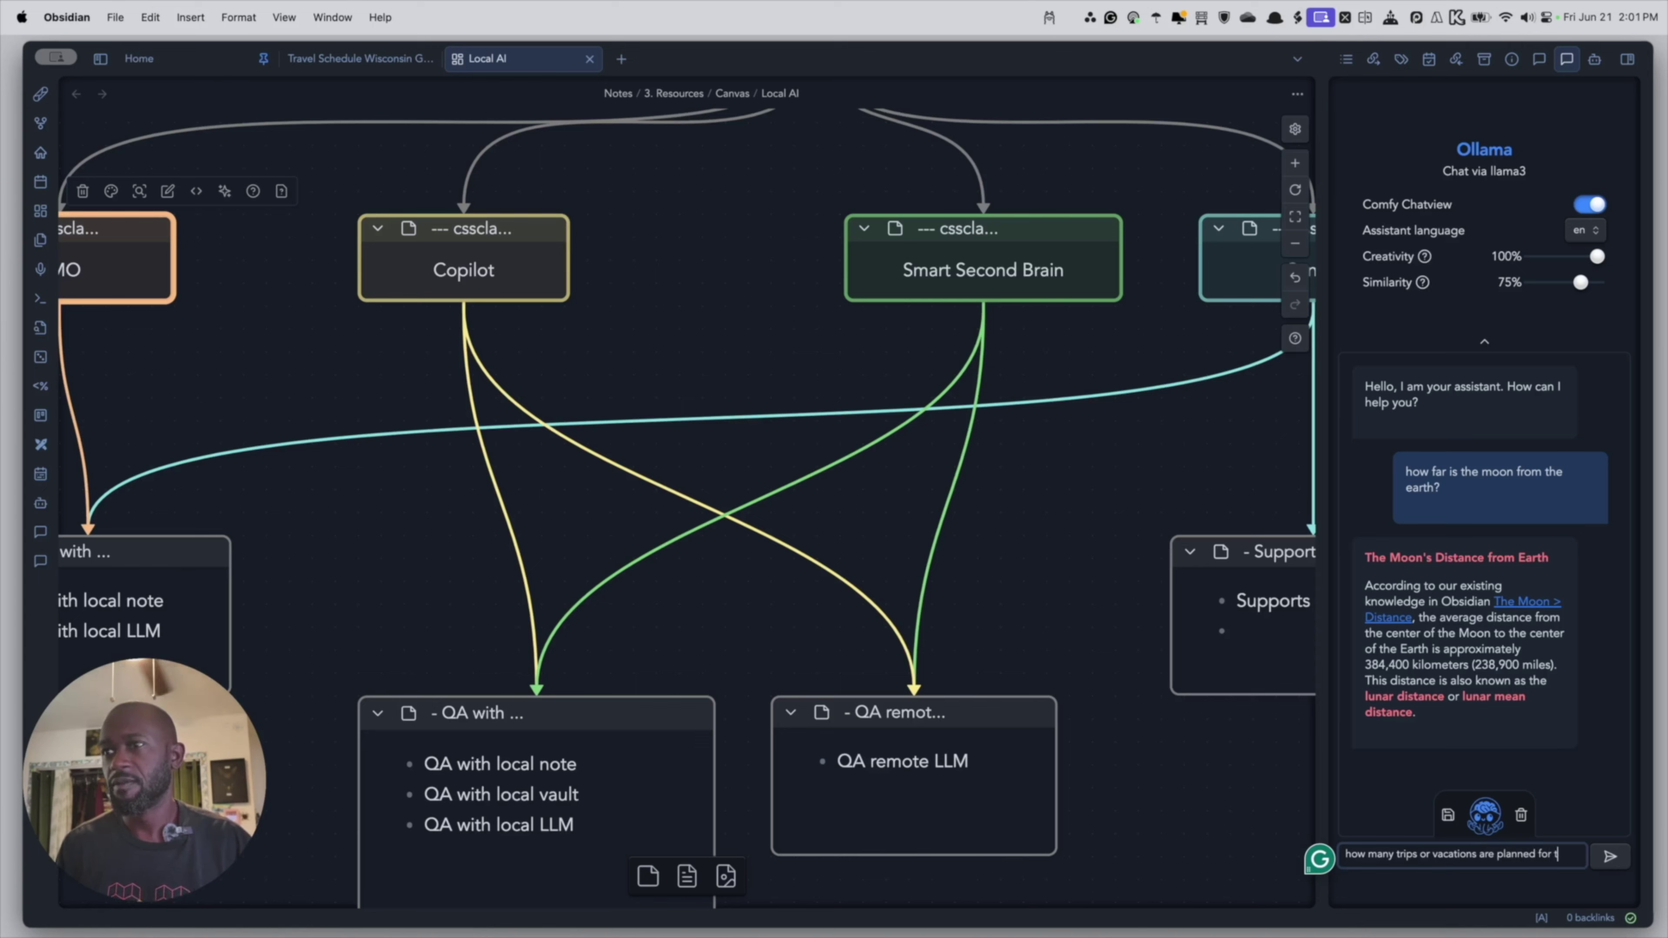
{"action": "type", "text": "his year?"}
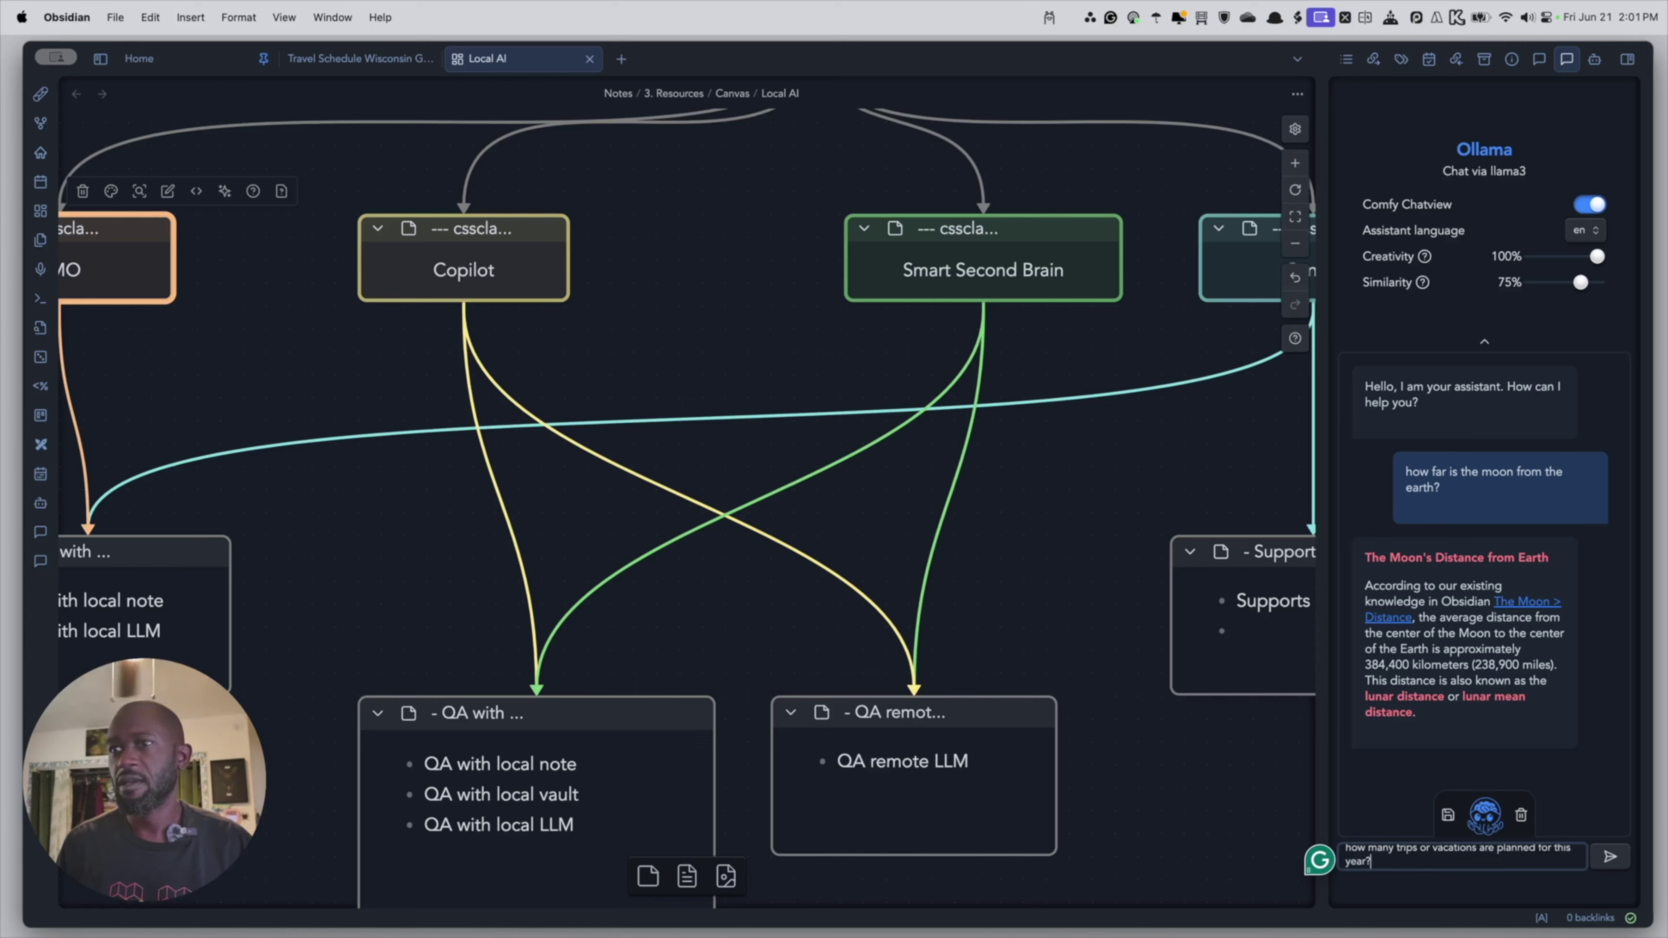
{"action": "key", "text": "Return"}
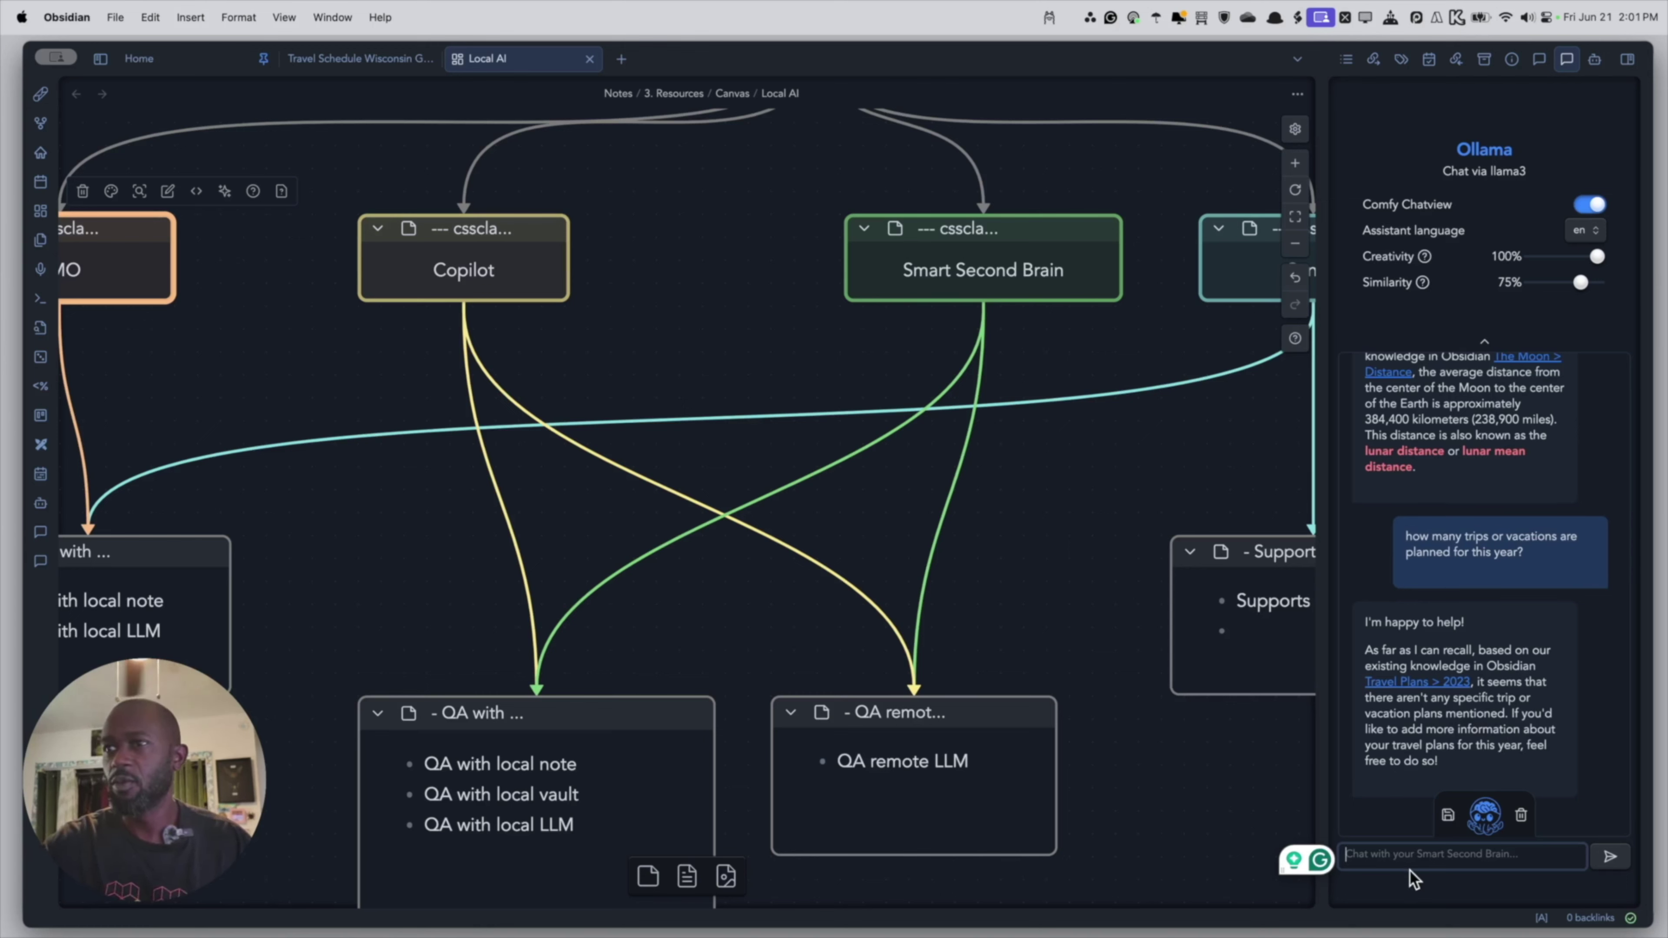
Tell the Smart Second Brain that you and your travel companion, by first name, have trips planned this year and ask "What trips or vacations are "Planned"?".
{"action": "left_click", "coordinate": [1405, 852]}
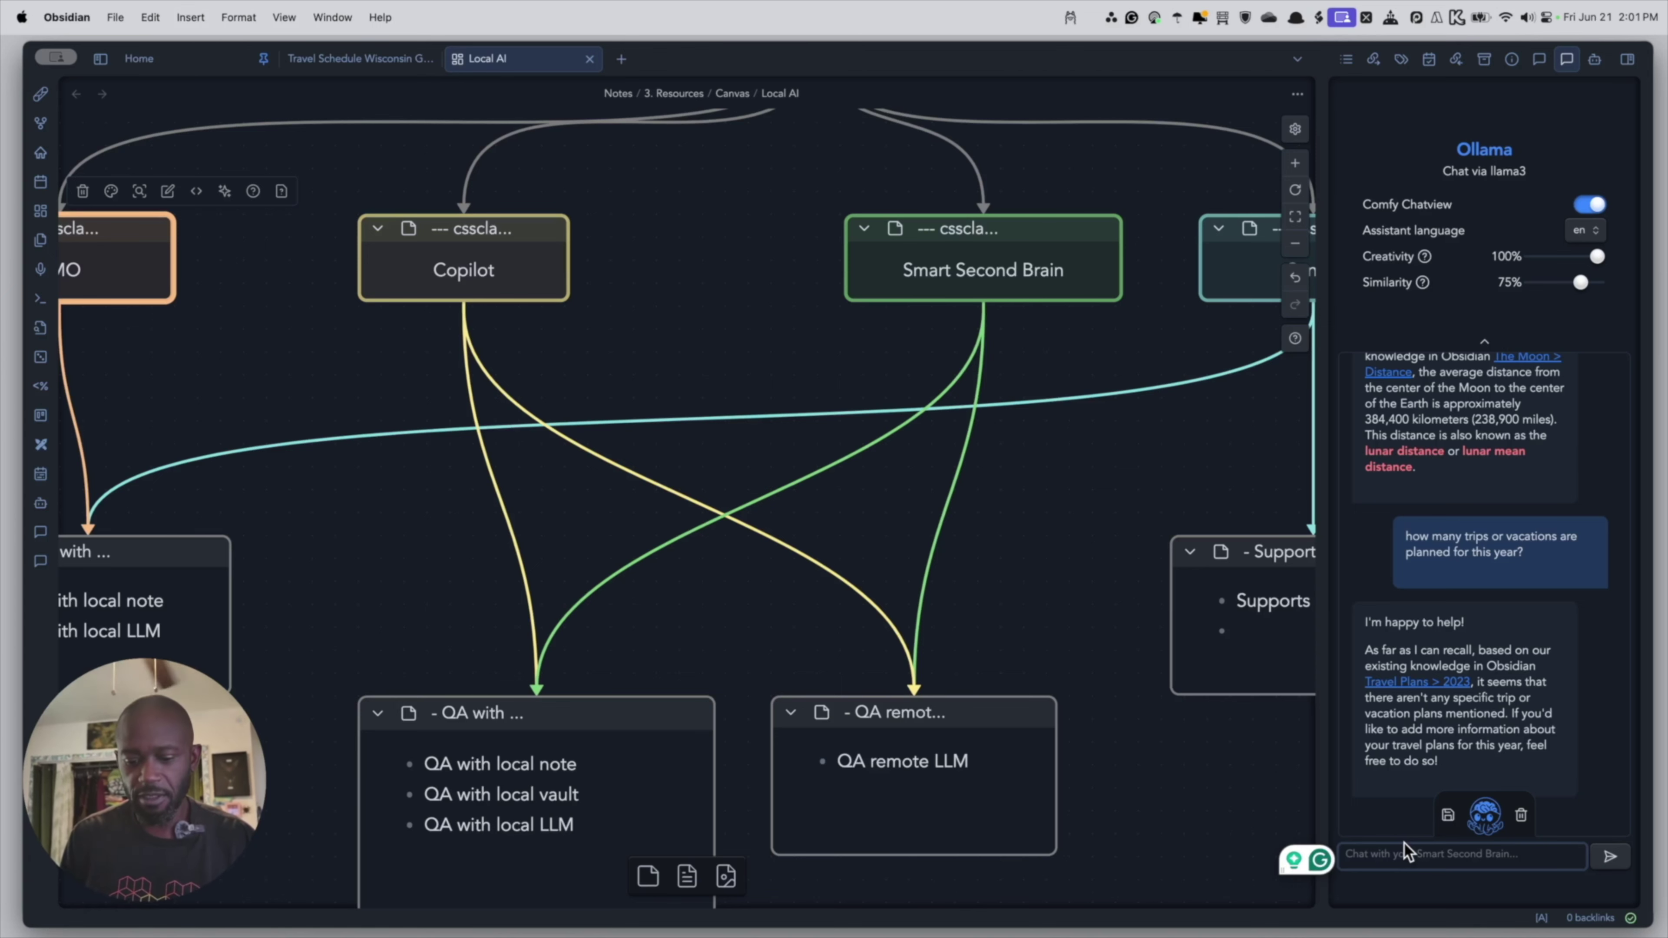
{"action": "type", "text": "me and kim"}
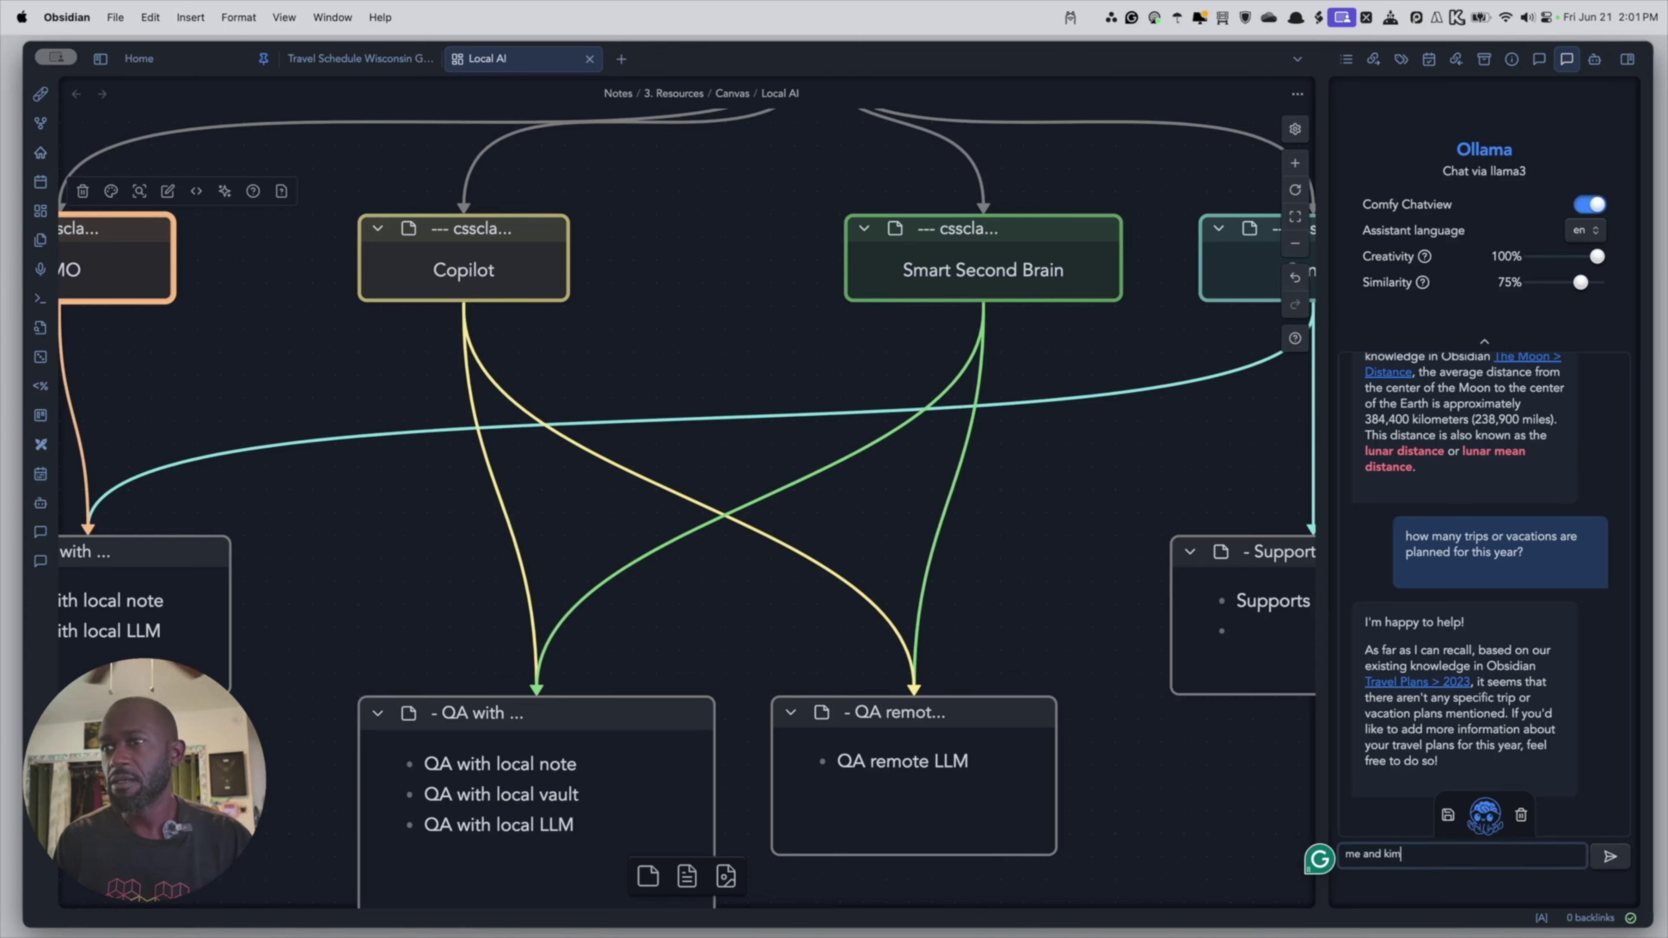
{"action": "type", "text": "verly"}
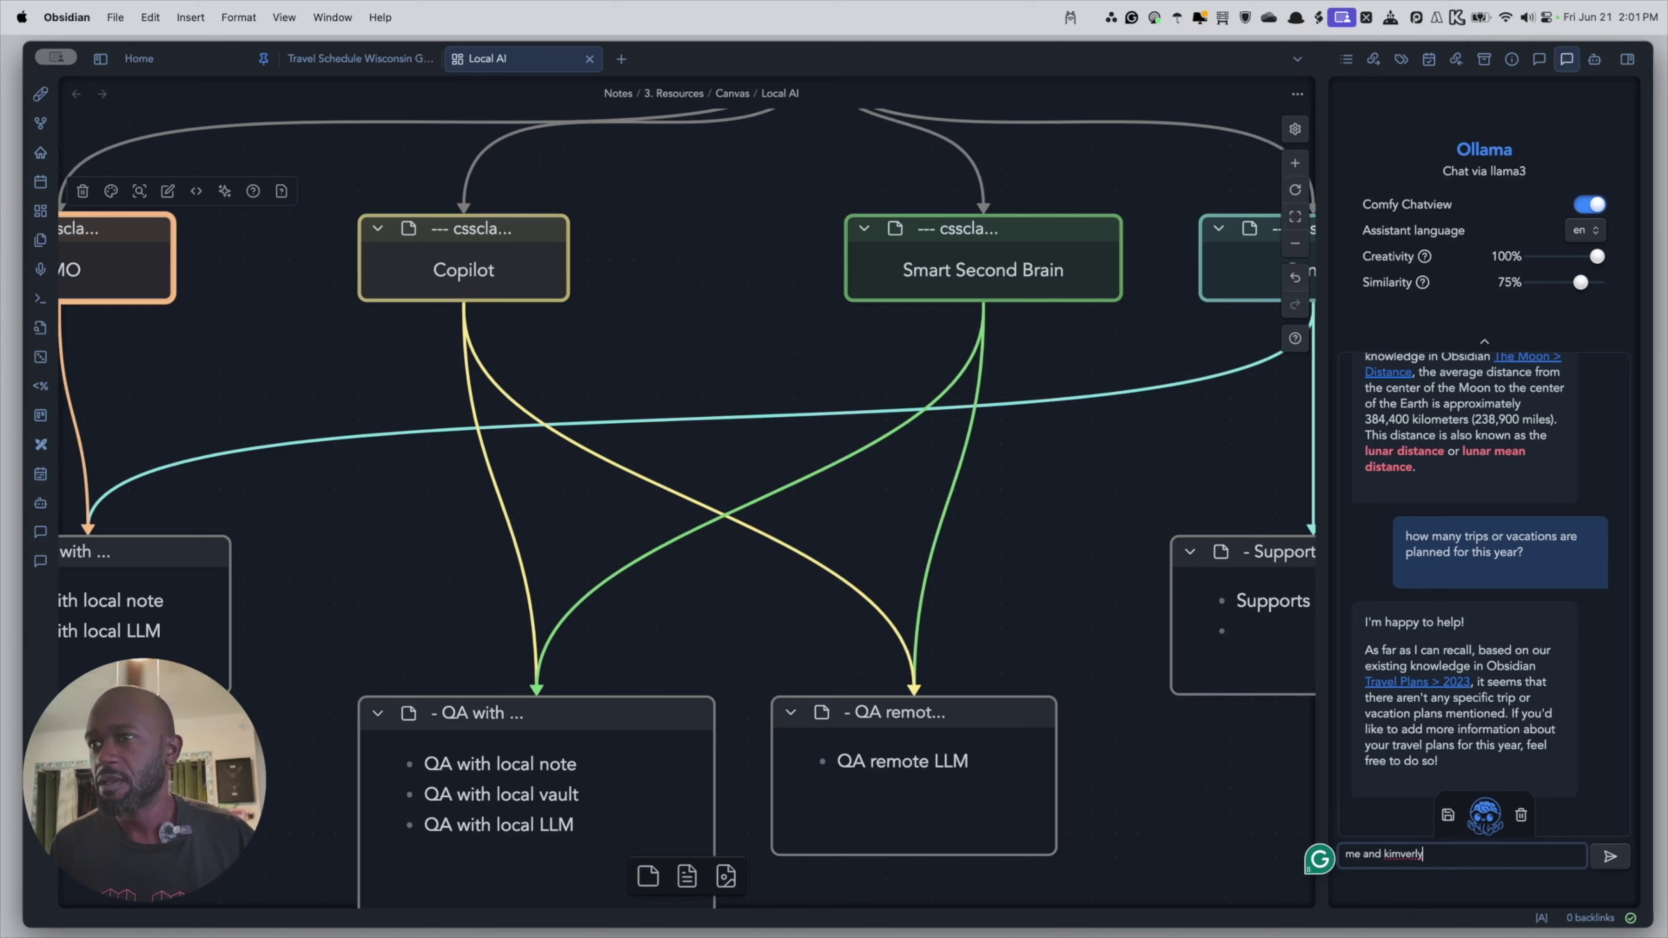
{"action": "key", "text": "BackSpace"}
{"action": "key", "text": "BackSpace"}
{"action": "key", "text": "BackSpace"}
{"action": "key", "text": "BackSpace"}
{"action": "key", "text": "BackSpace"}
{"action": "key", "text": "BackSpace"}
{"action": "key", "text": "BackSpace"}
{"action": "key", "text": "BackSpace"}
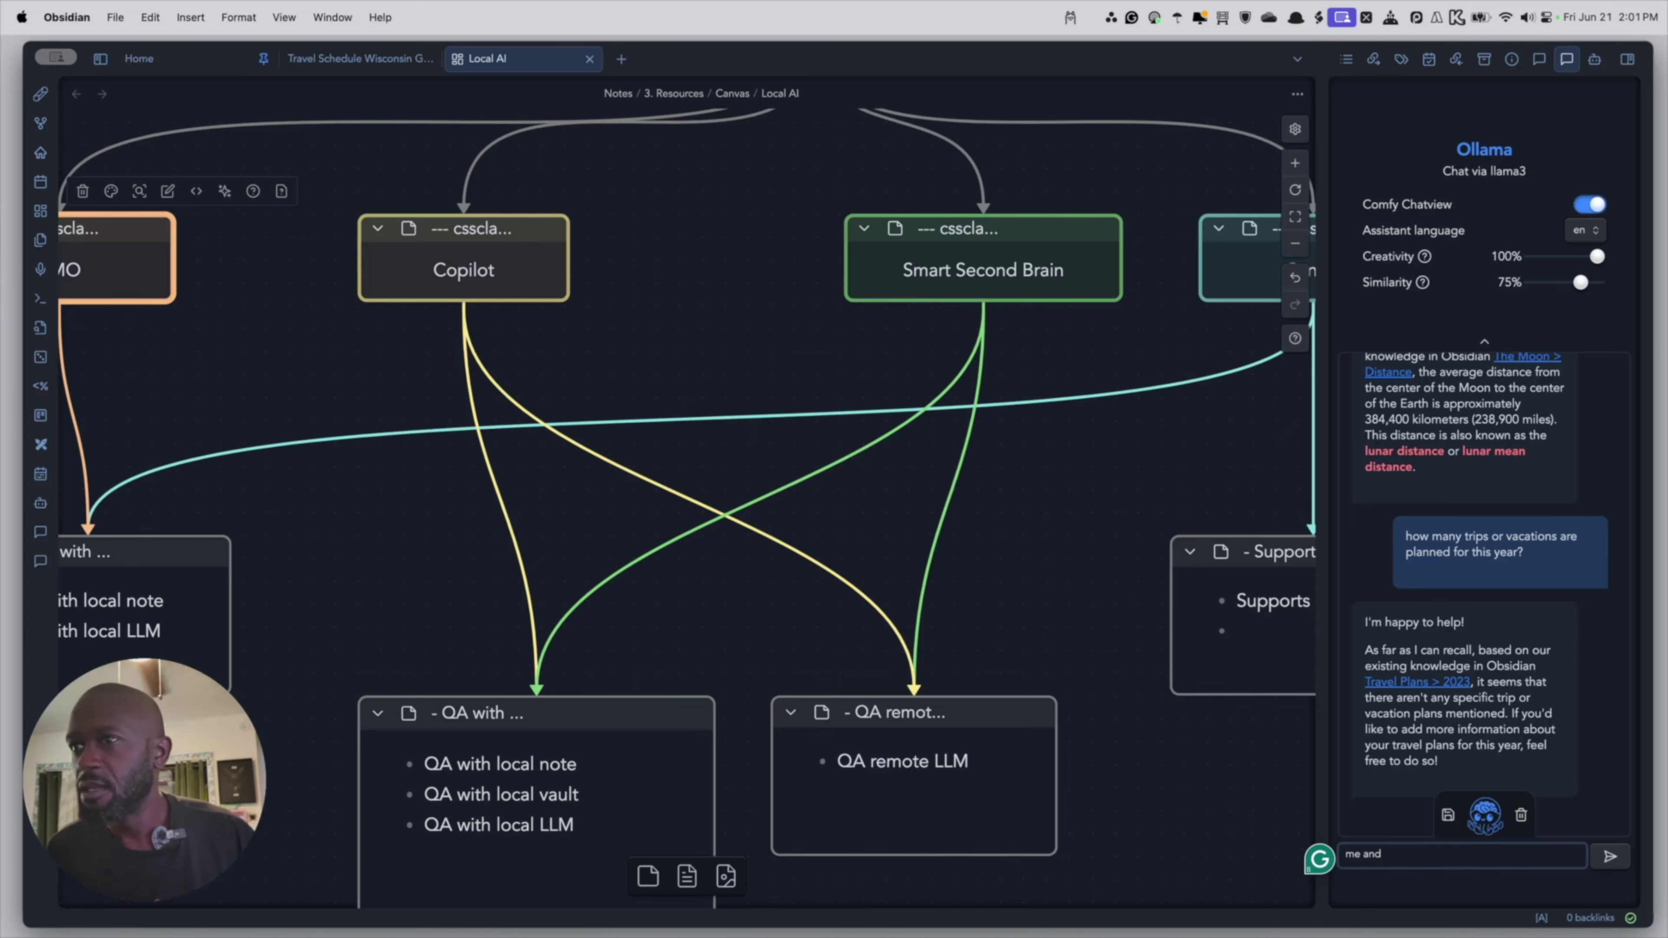
{"action": "type", "text": "kimb"}
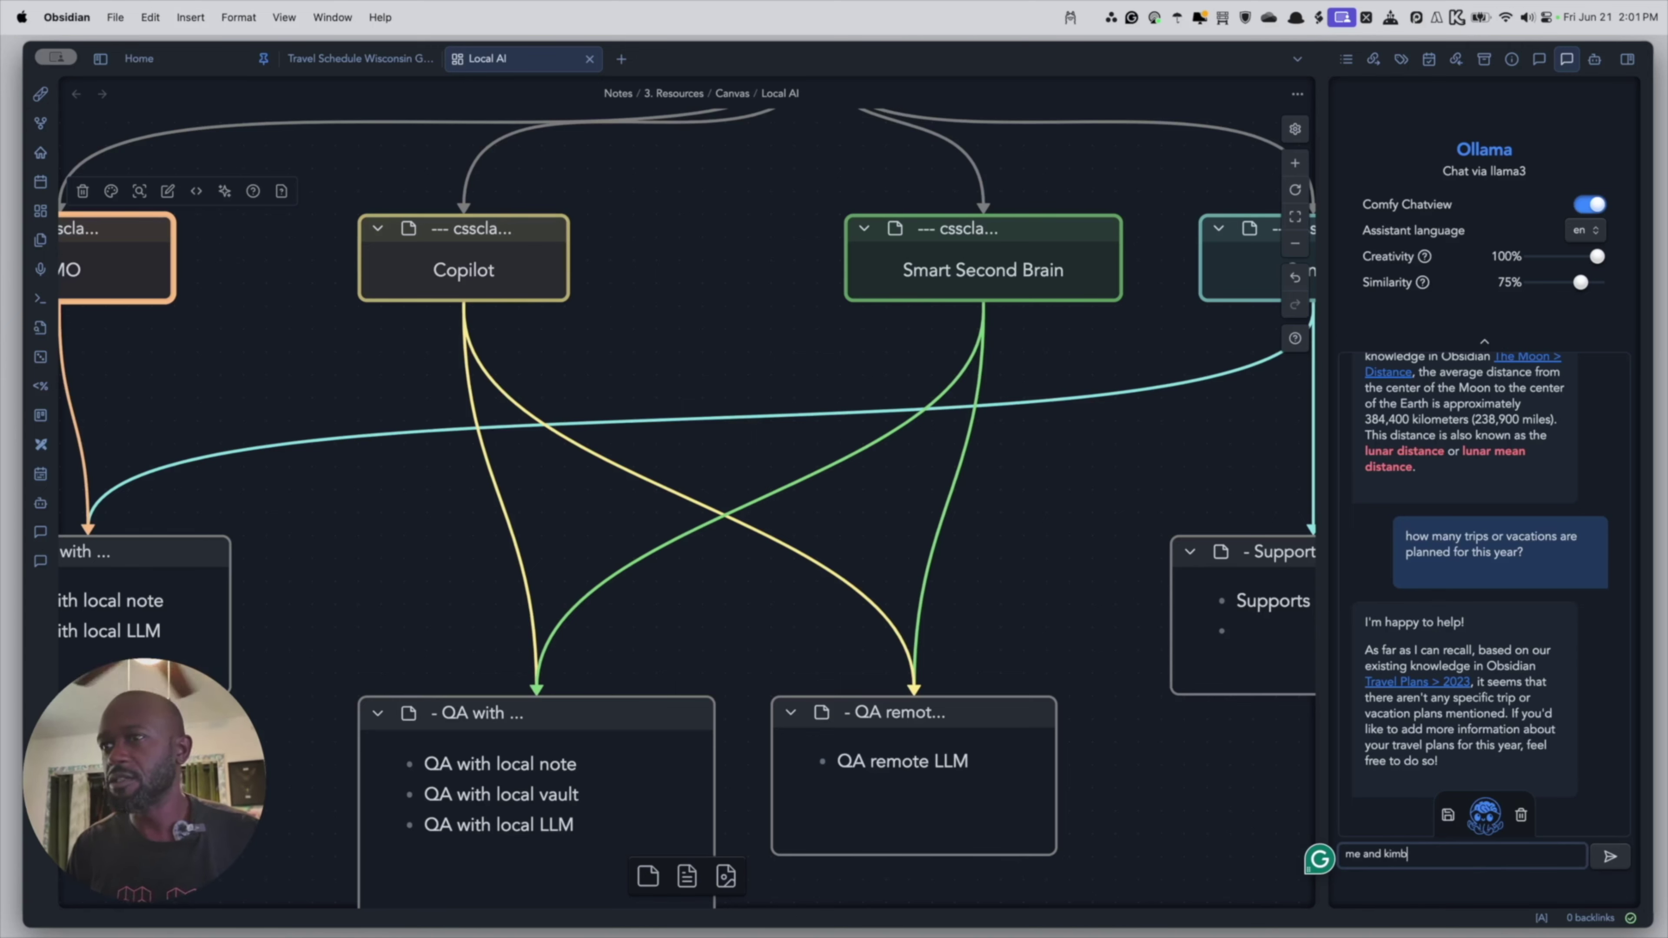
{"action": "type", "text": "erly"}
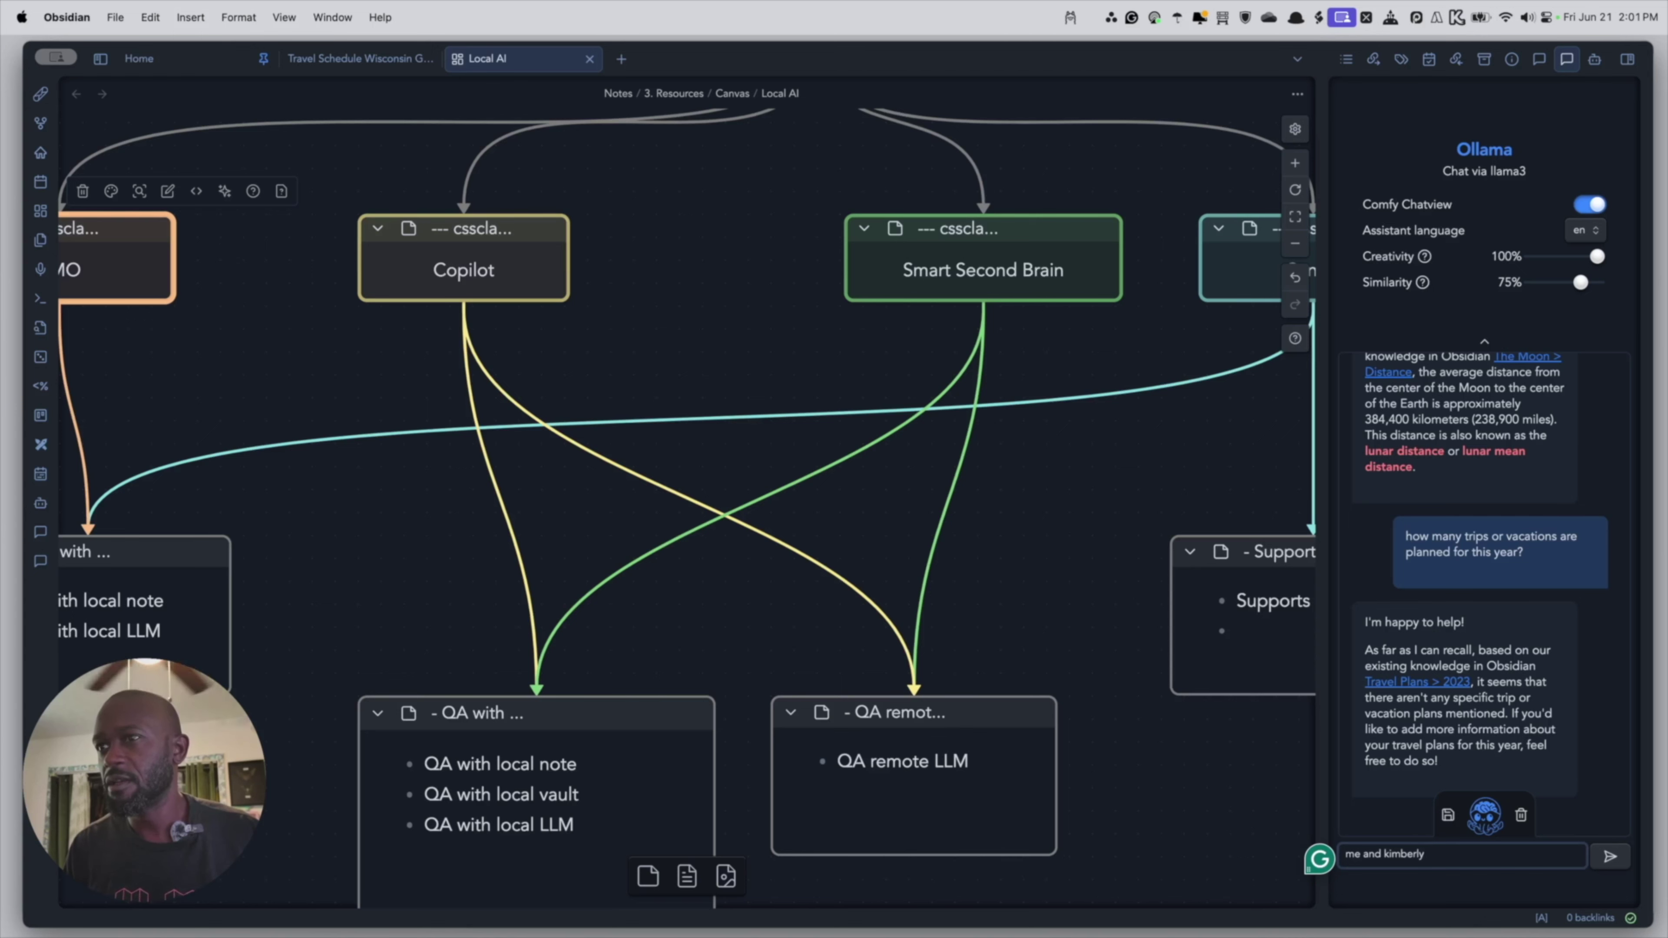
{"action": "type", "text": " are"}
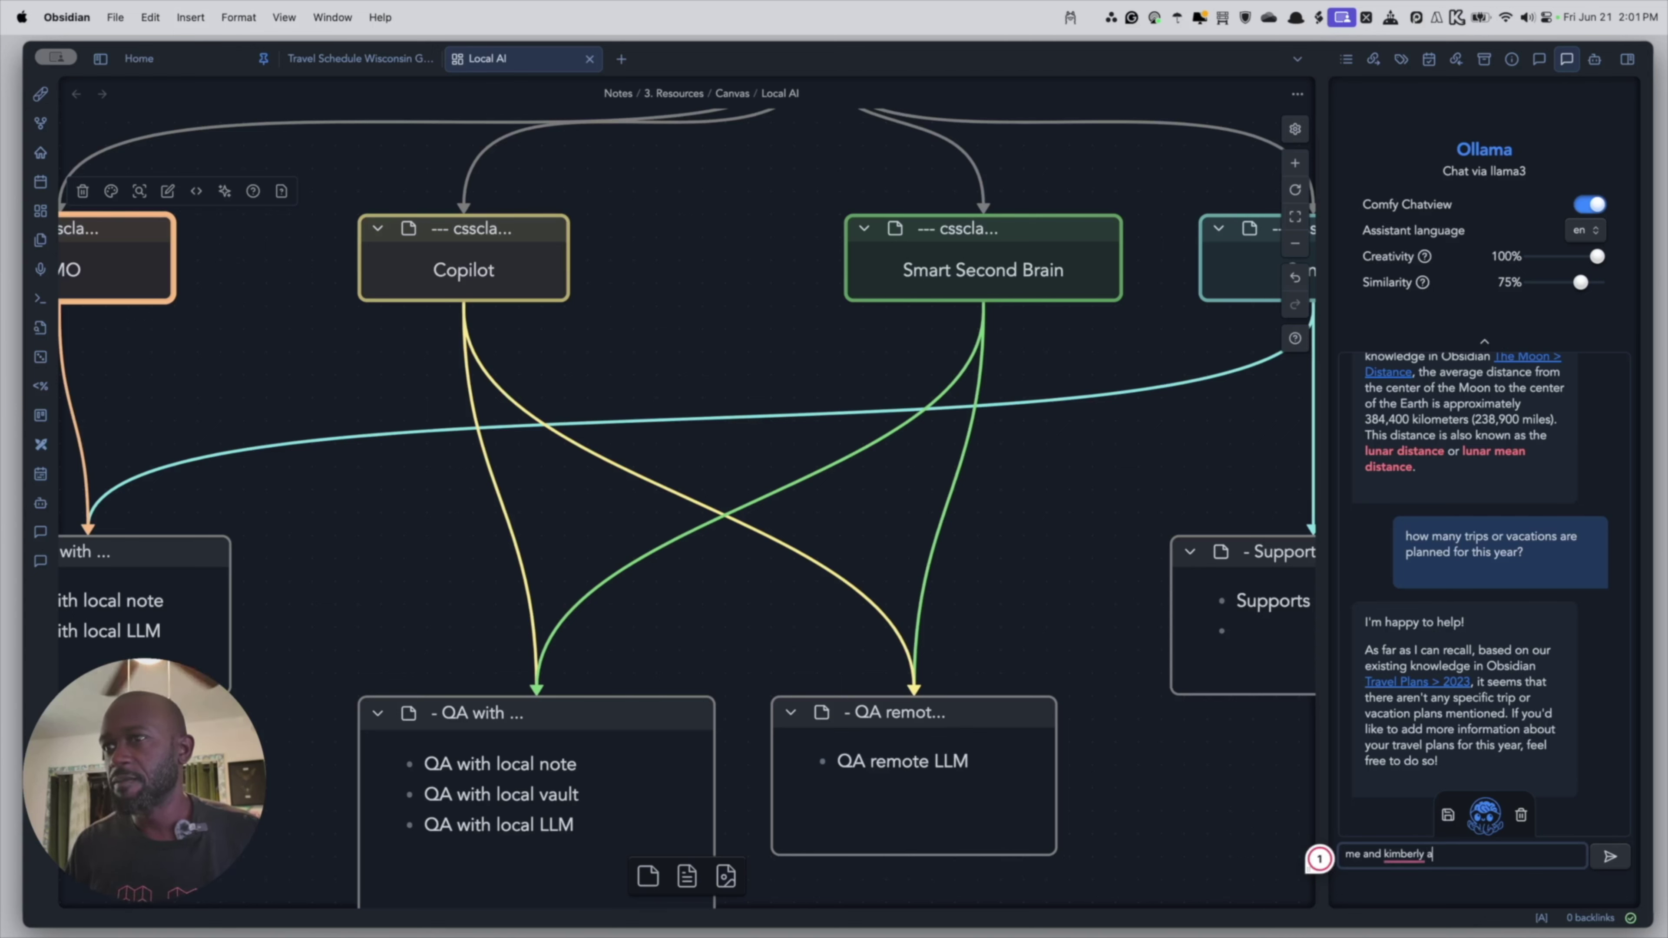
{"action": "key", "text": "BackSpace"}
{"action": "type", "text": "have trips"}
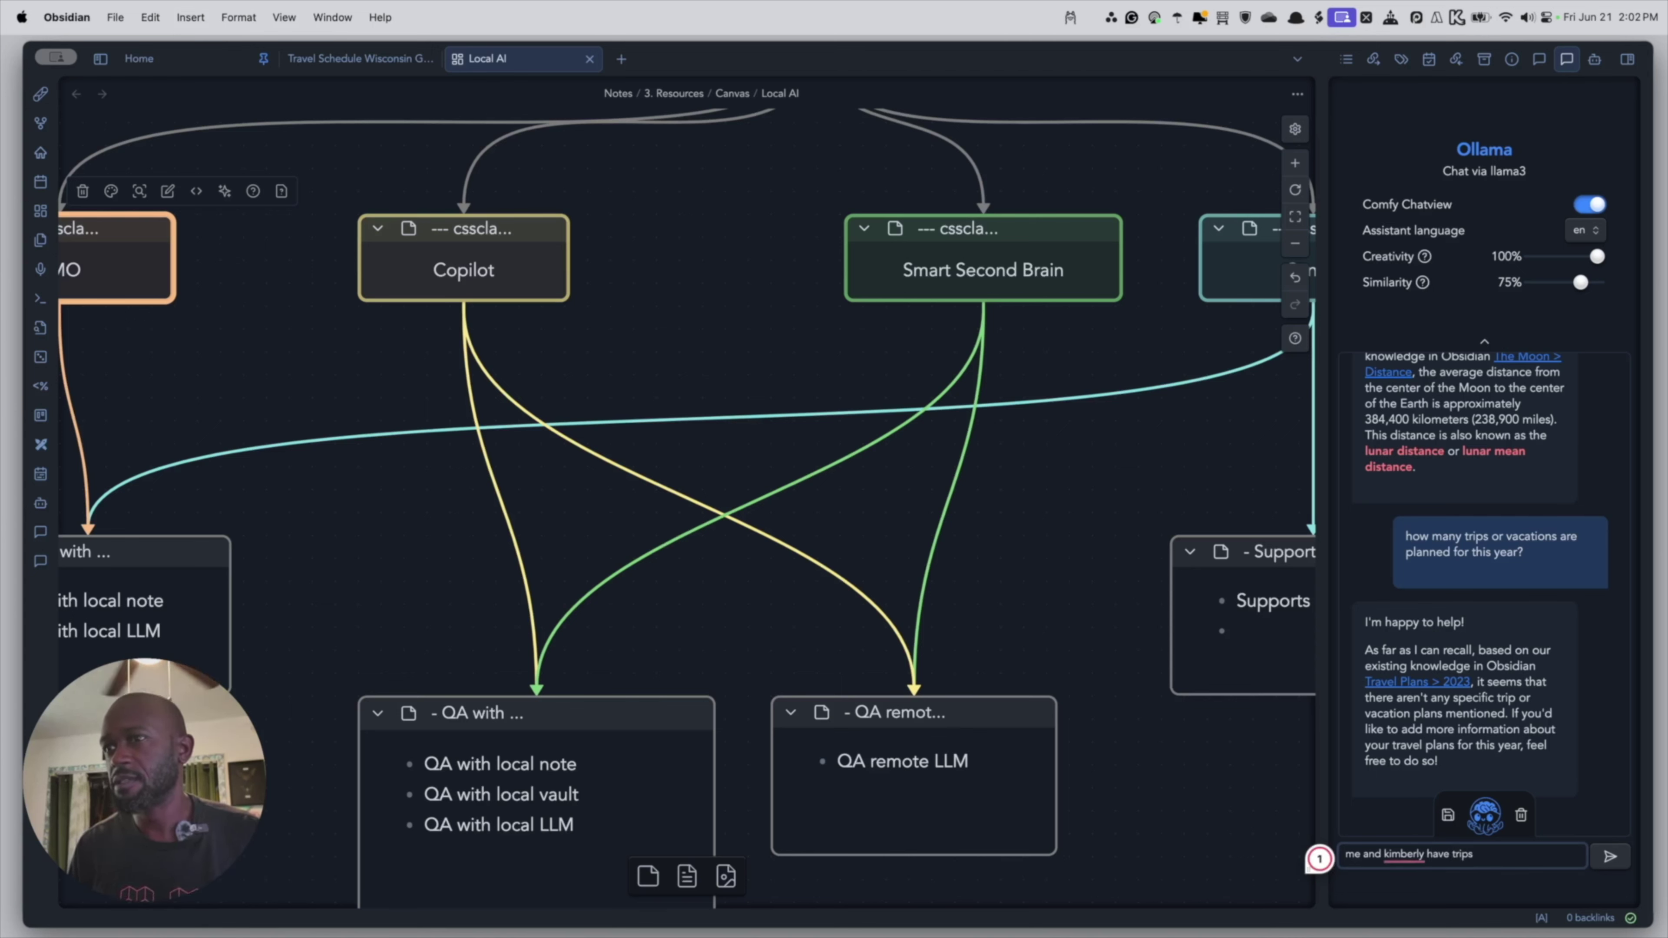
{"action": "type", "text": " s"}
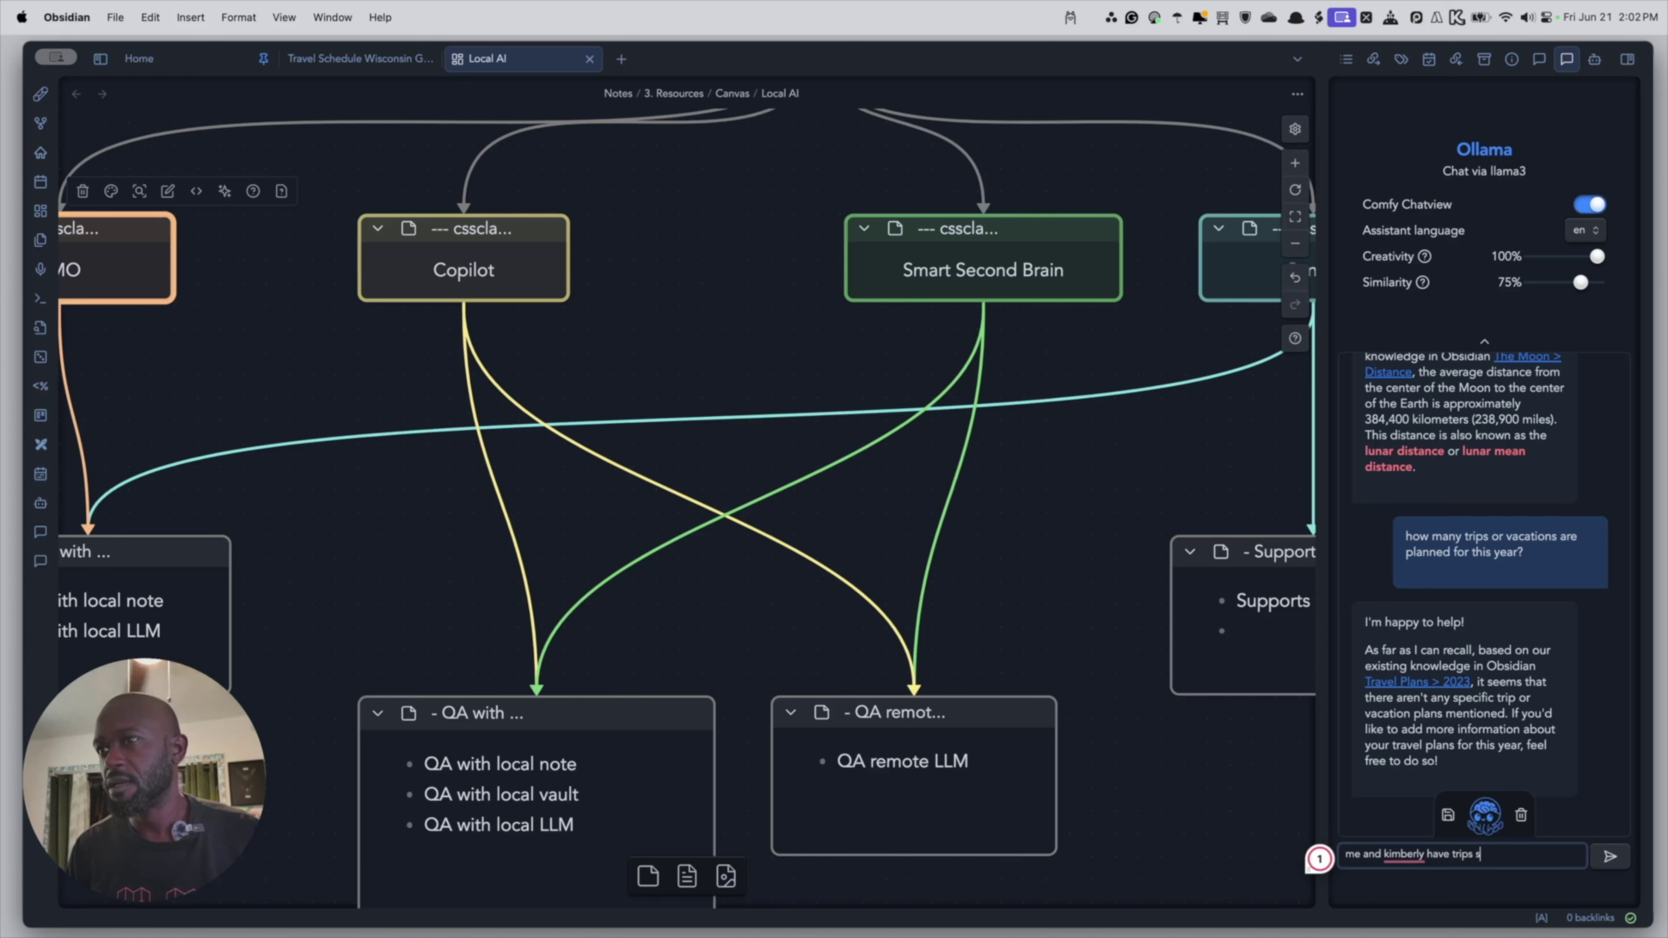
{"action": "key", "text": "BackSpace"}
{"action": "type", "text": "planned"}
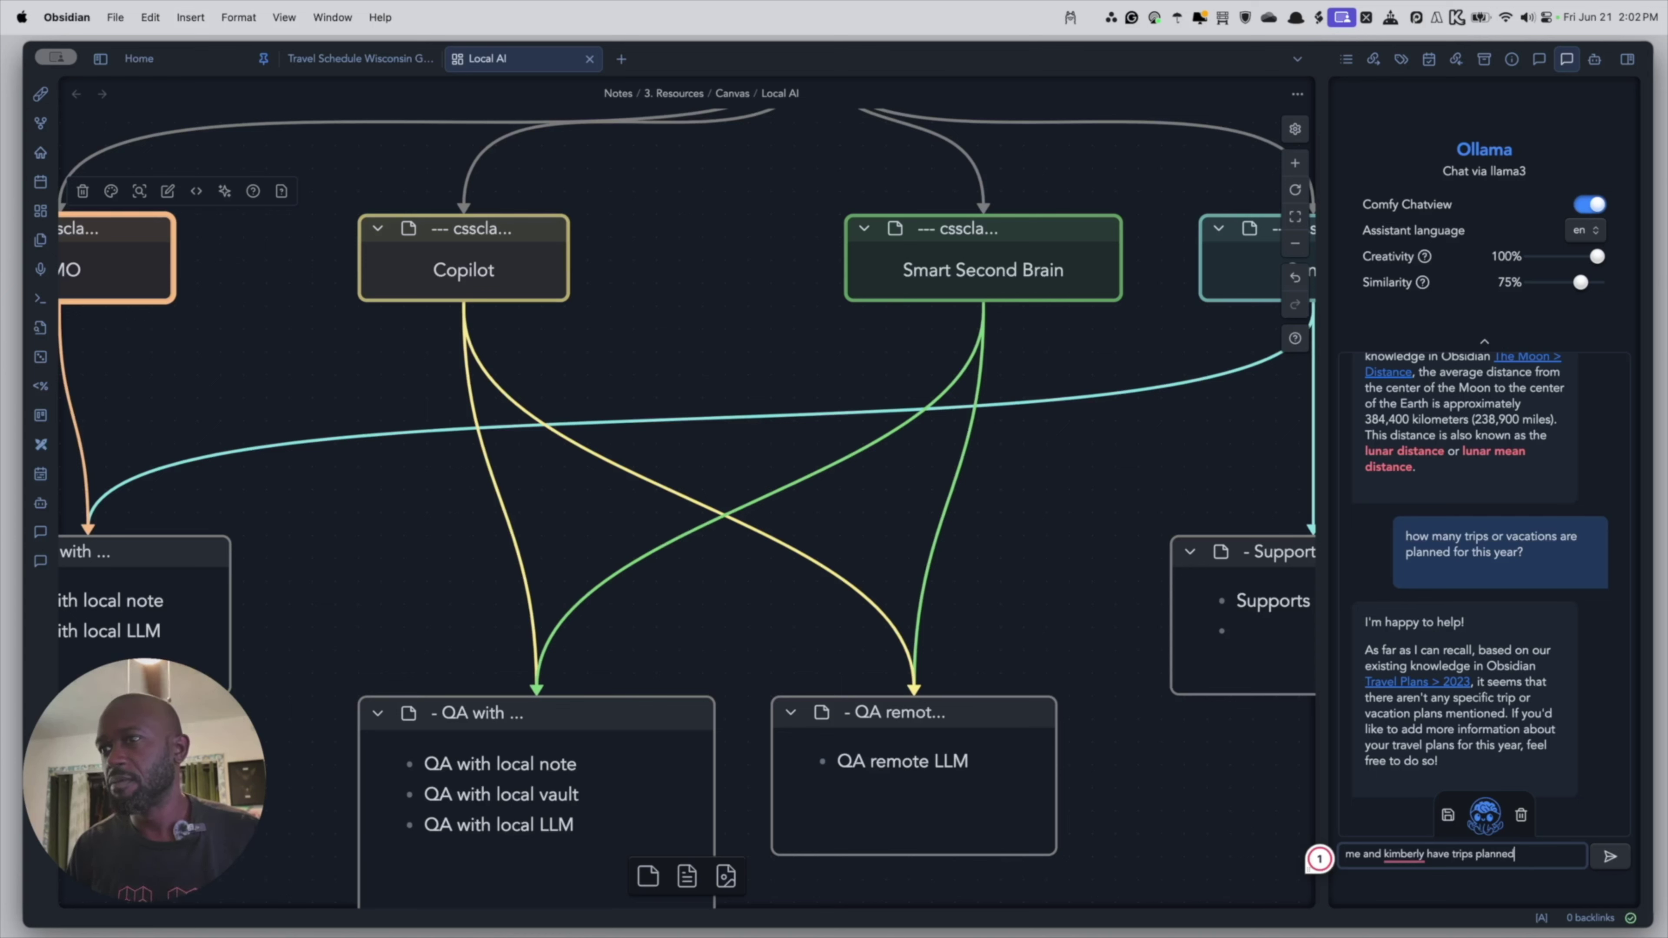
{"action": "type", "text": " this ye"}
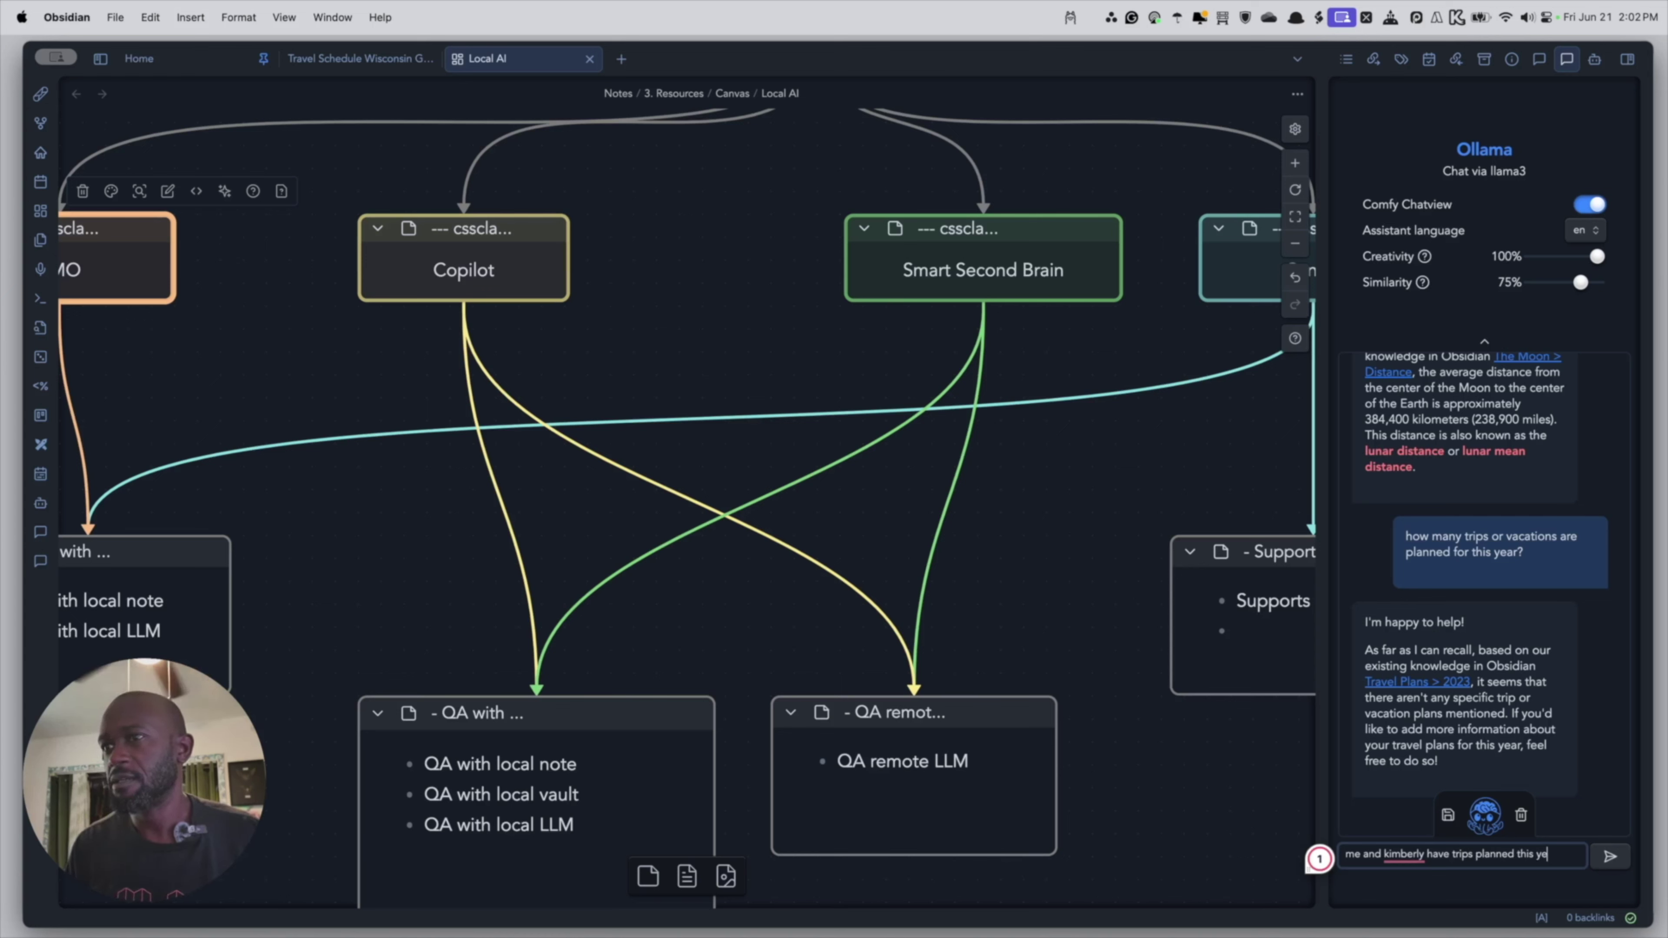
{"action": "type", "text": "ar. What"}
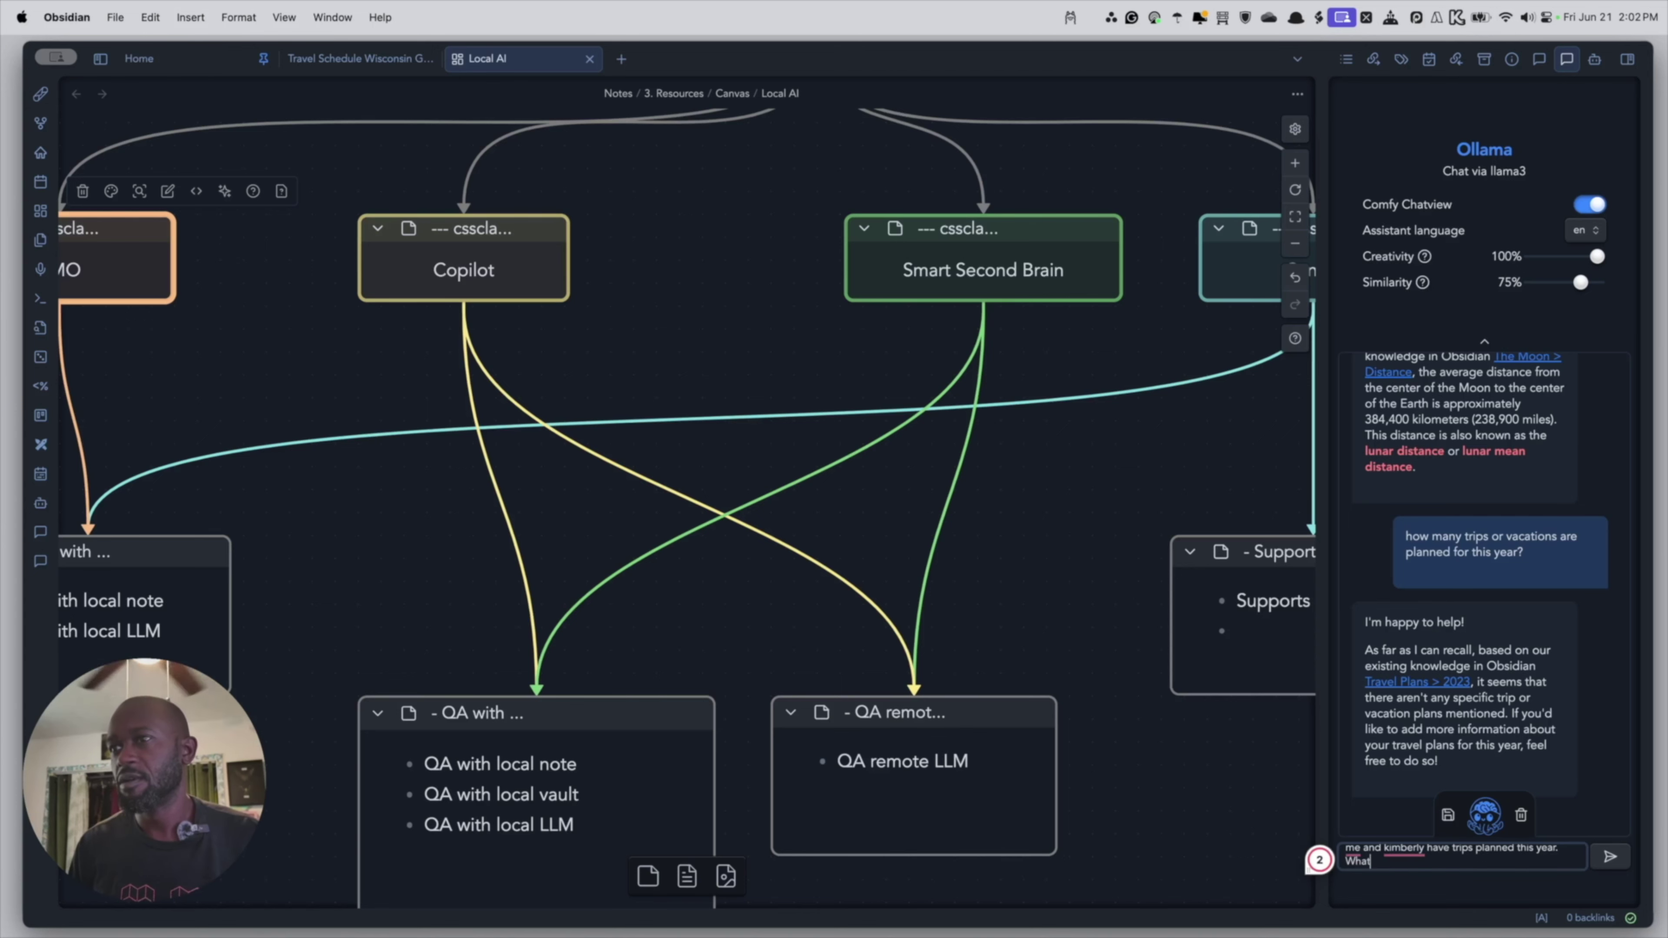
{"action": "type", "text": " trip"}
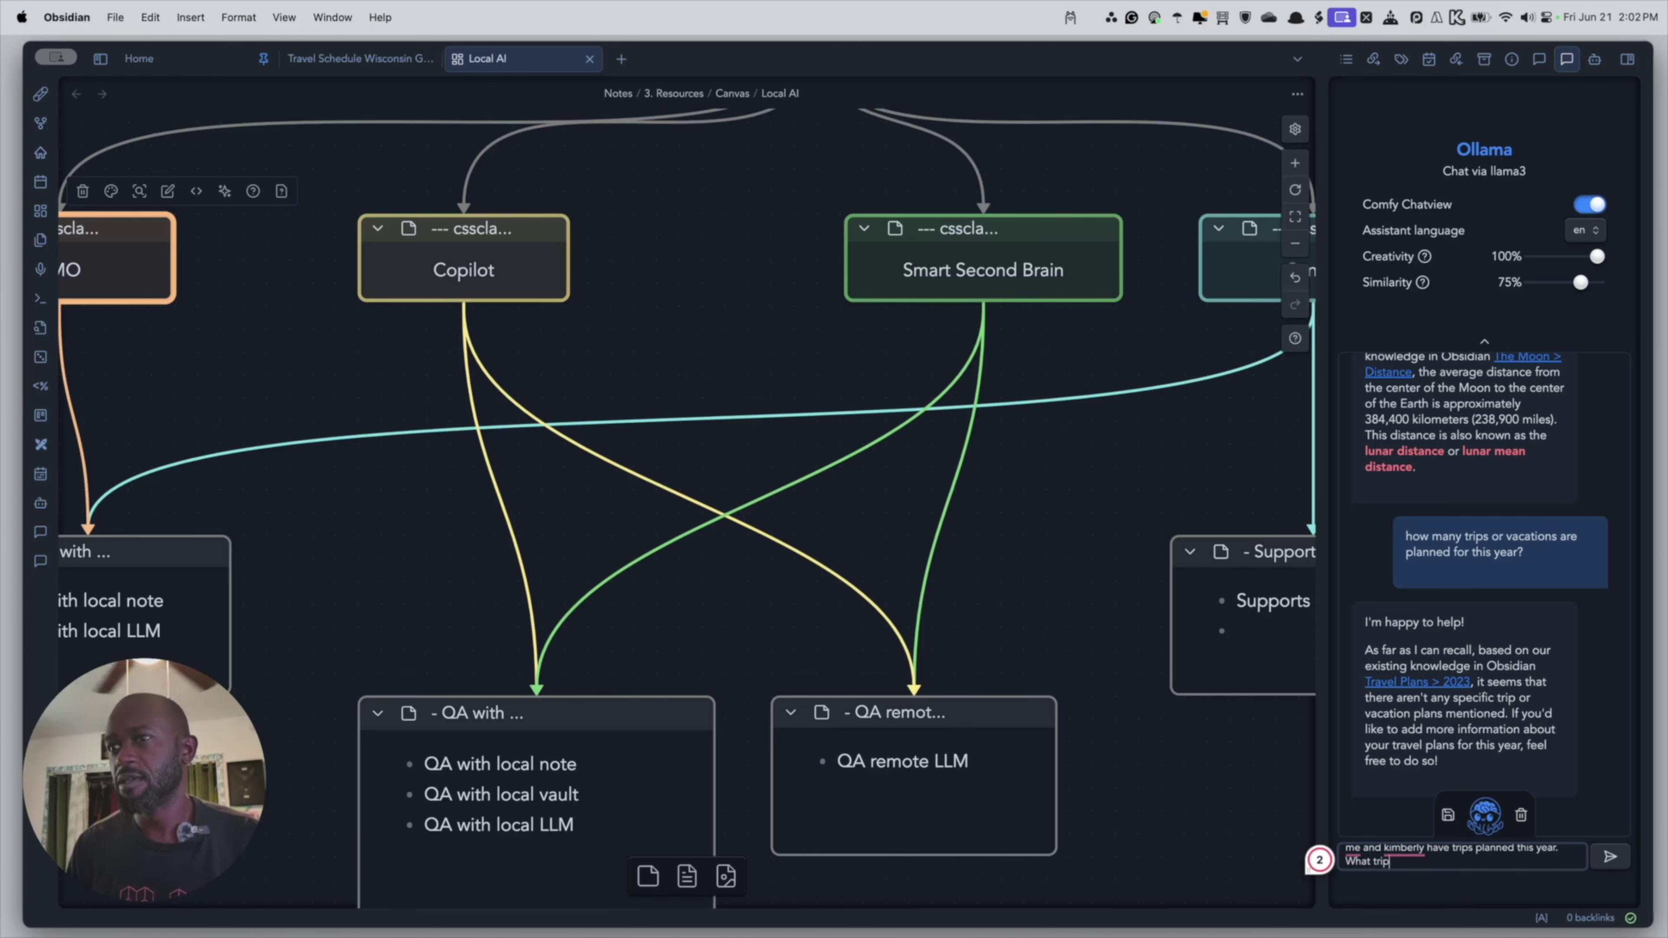
{"action": "type", "text": "s or vaca"}
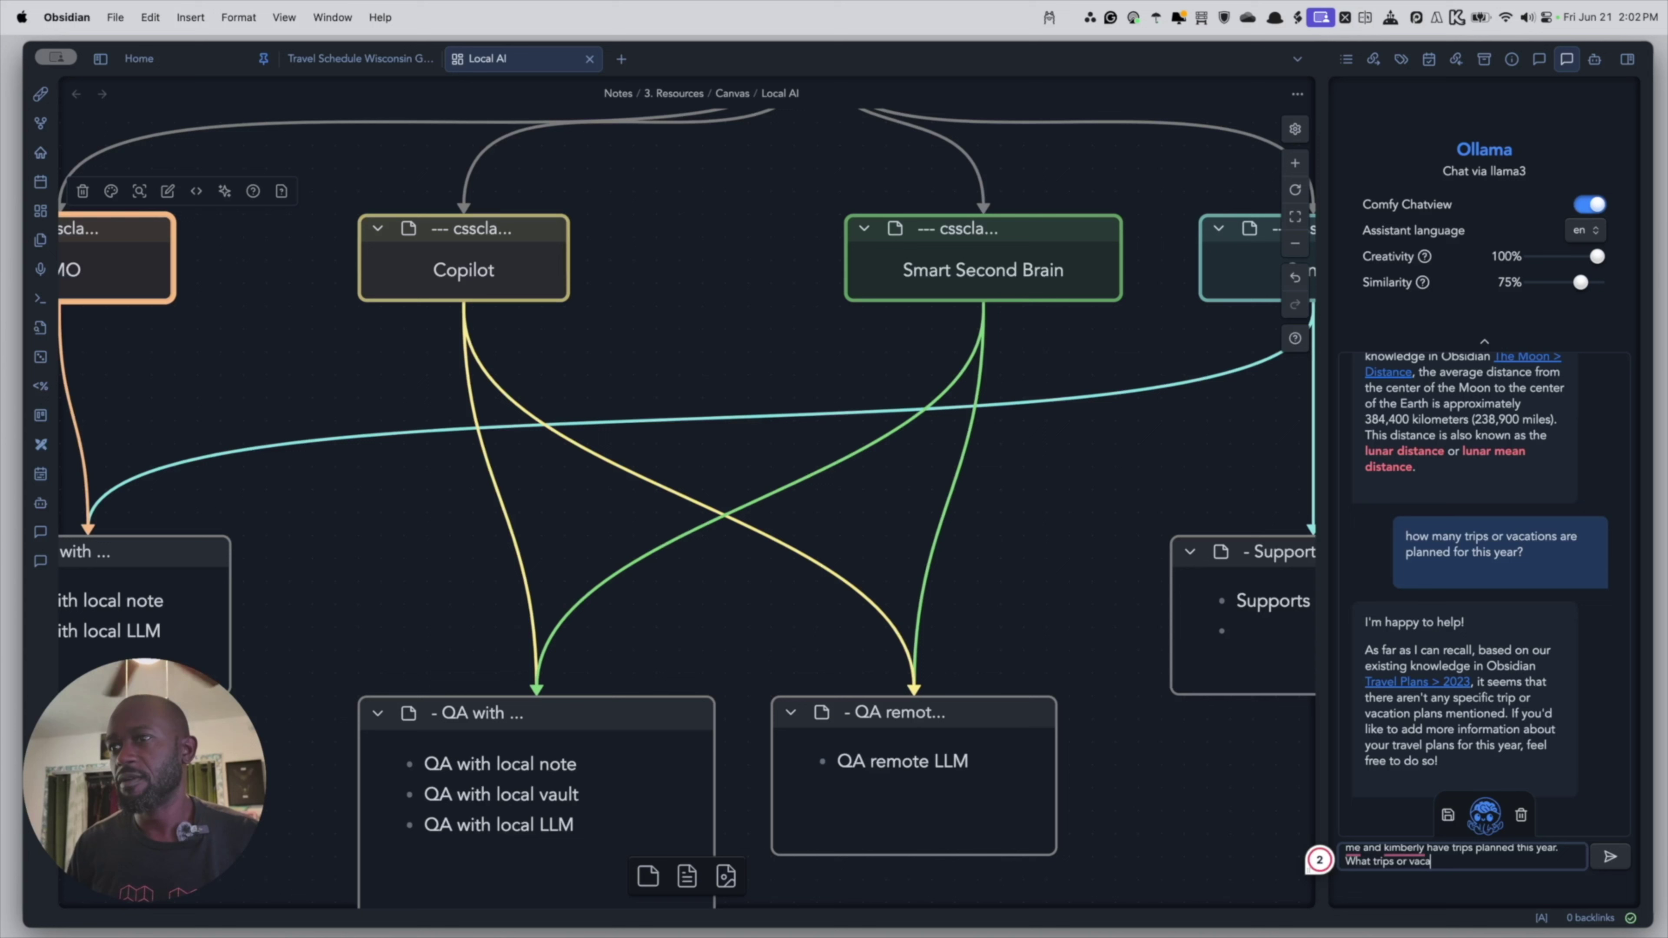
{"action": "type", "text": "tions are \""}
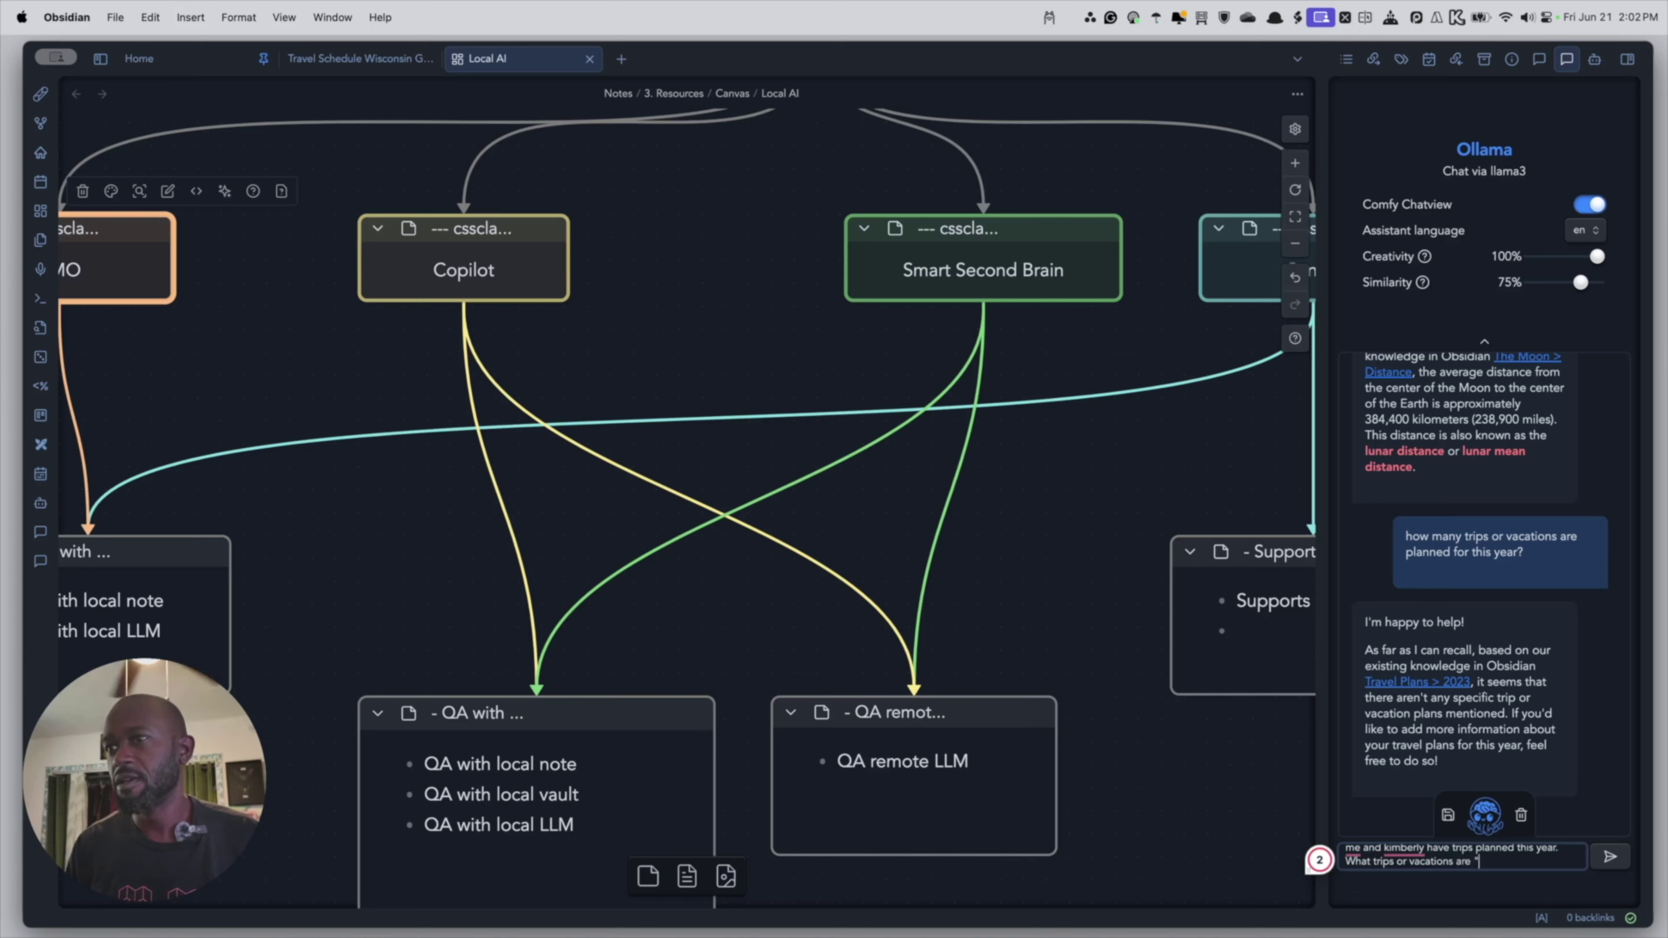
{"action": "type", "text": "Plann"}
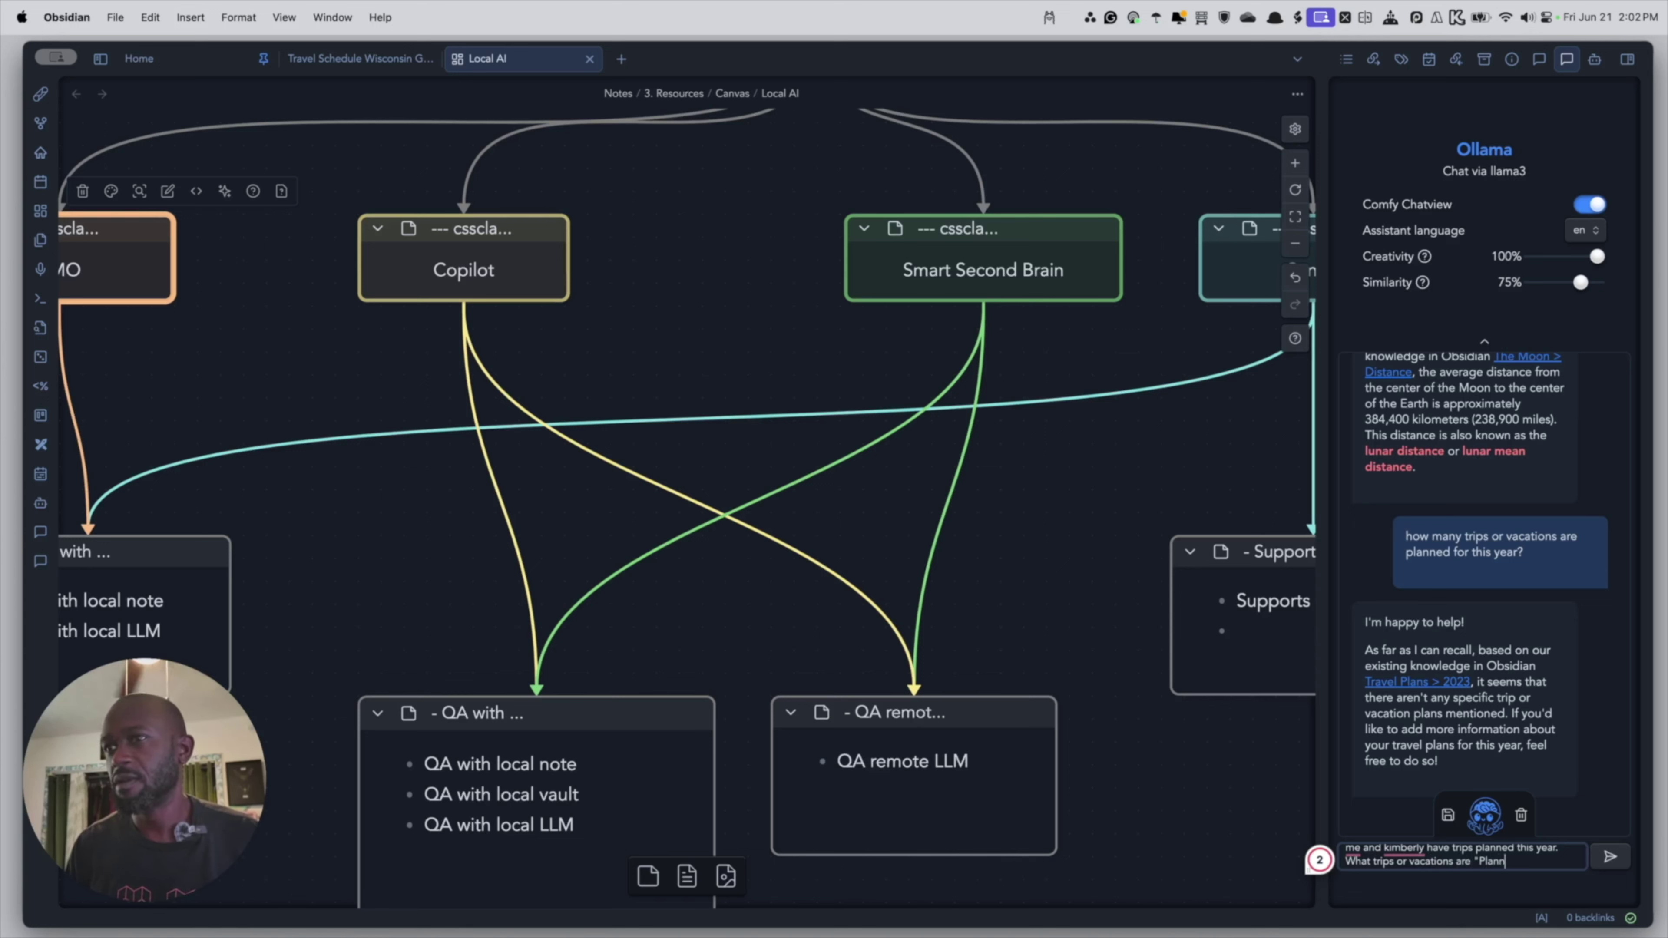
{"action": "type", "text": "ed\" for this year"}
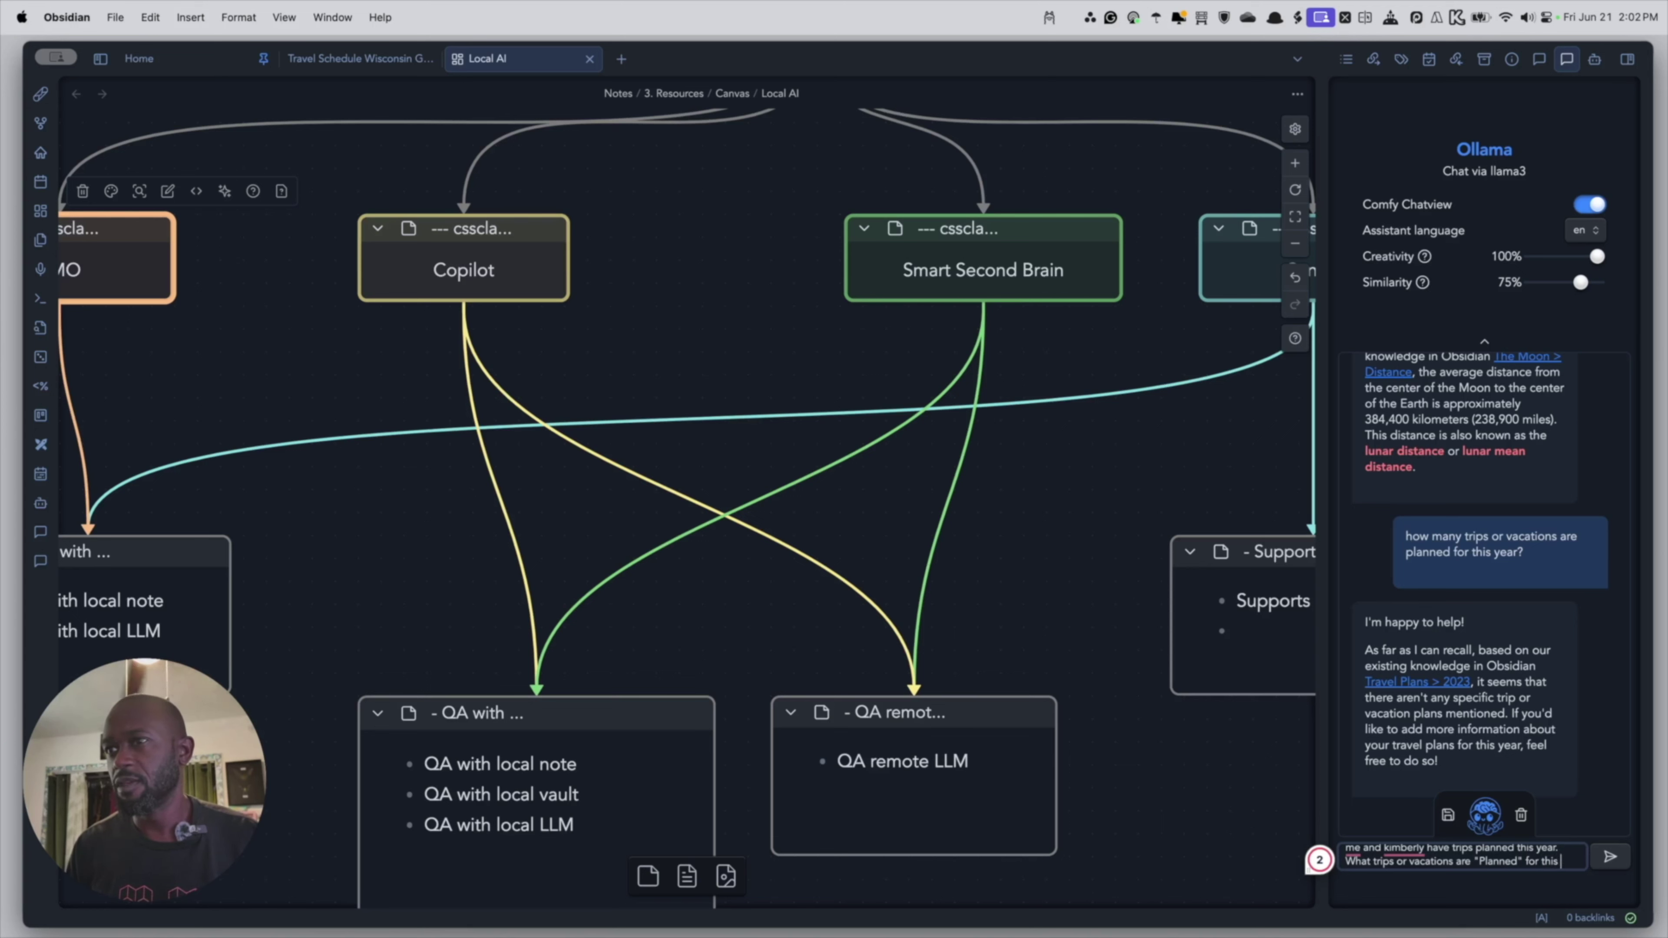
{"action": "key", "text": "BackSpace"}
{"action": "key", "text": "BackSpace"}
{"action": "key", "text": "BackSpace"}
{"action": "key", "text": "BackSpace"}
{"action": "key", "text": "BackSpace"}
{"action": "key", "text": "BackSpace"}
{"action": "key", "text": "BackSpace"}
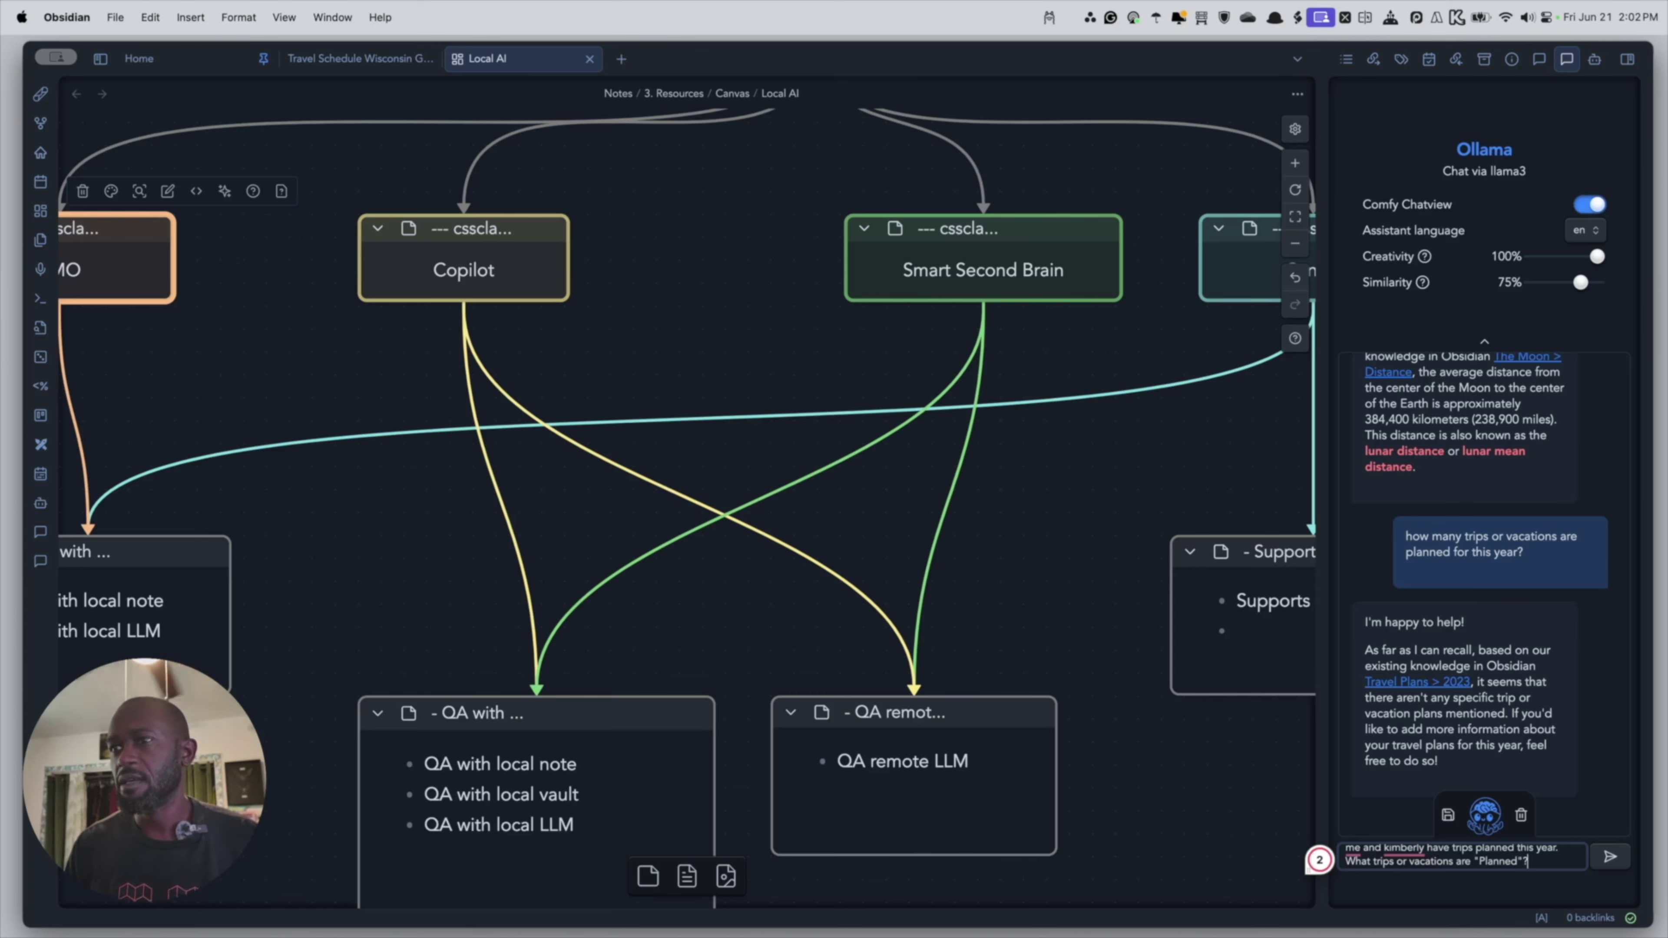
{"action": "type", "text": "?"}
{"action": "key", "text": "Return"}
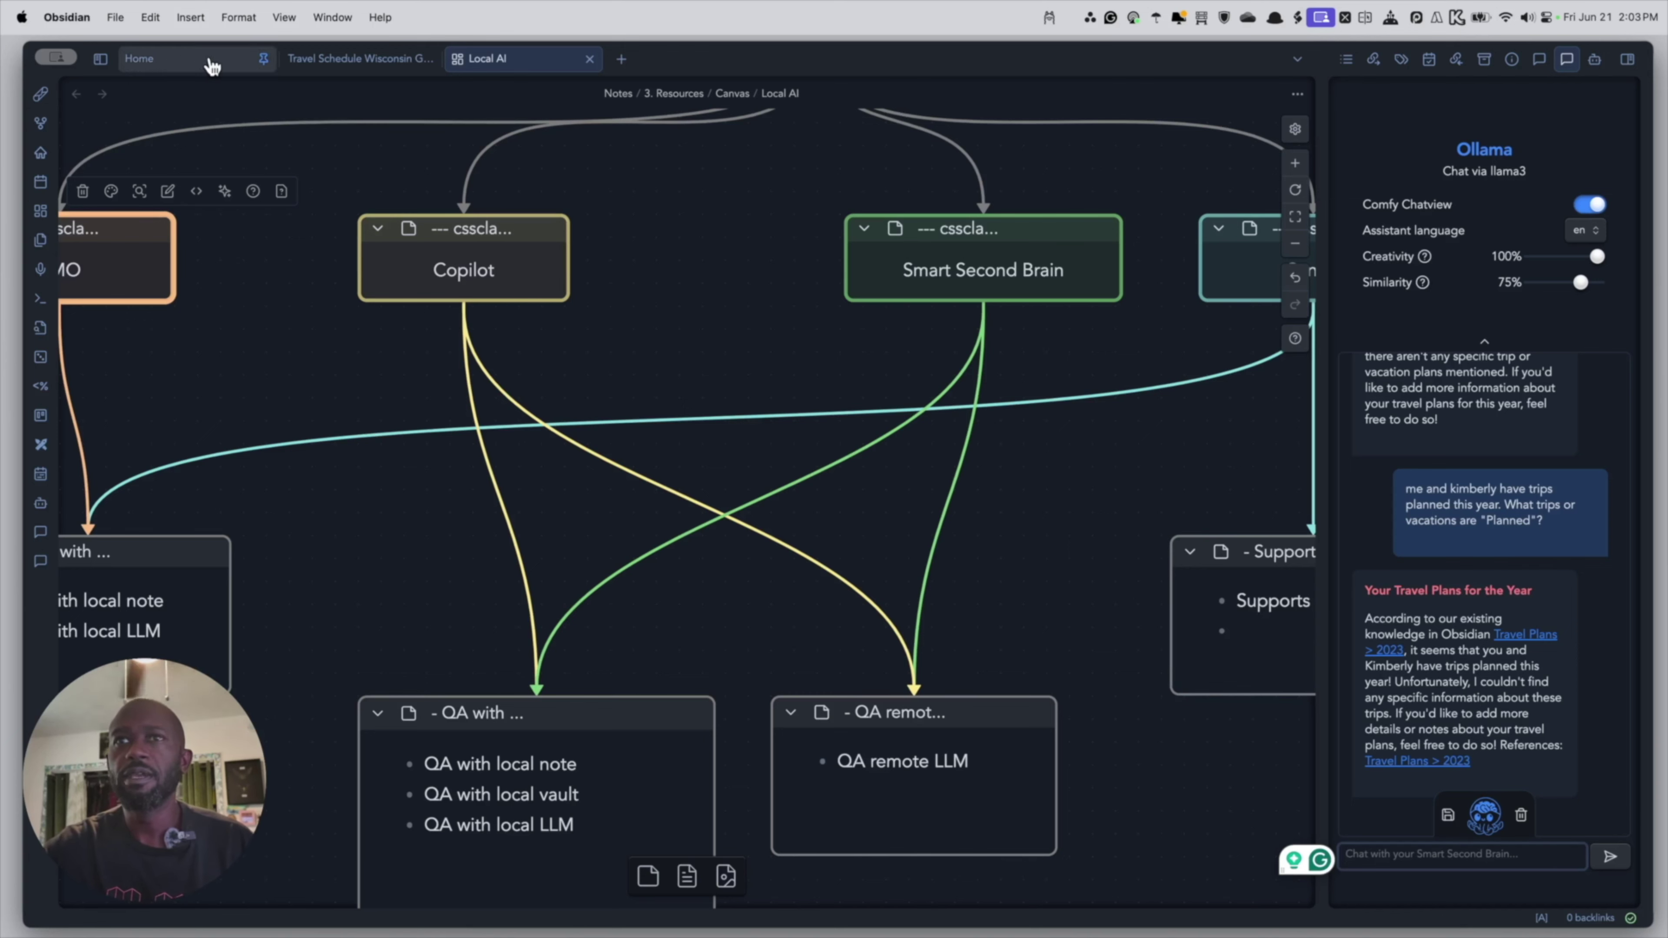
Find the vacation trips note about you and your travel companion in the _inbox folder and open it in a new tab.
{"action": "left_click", "coordinate": [621, 59]}
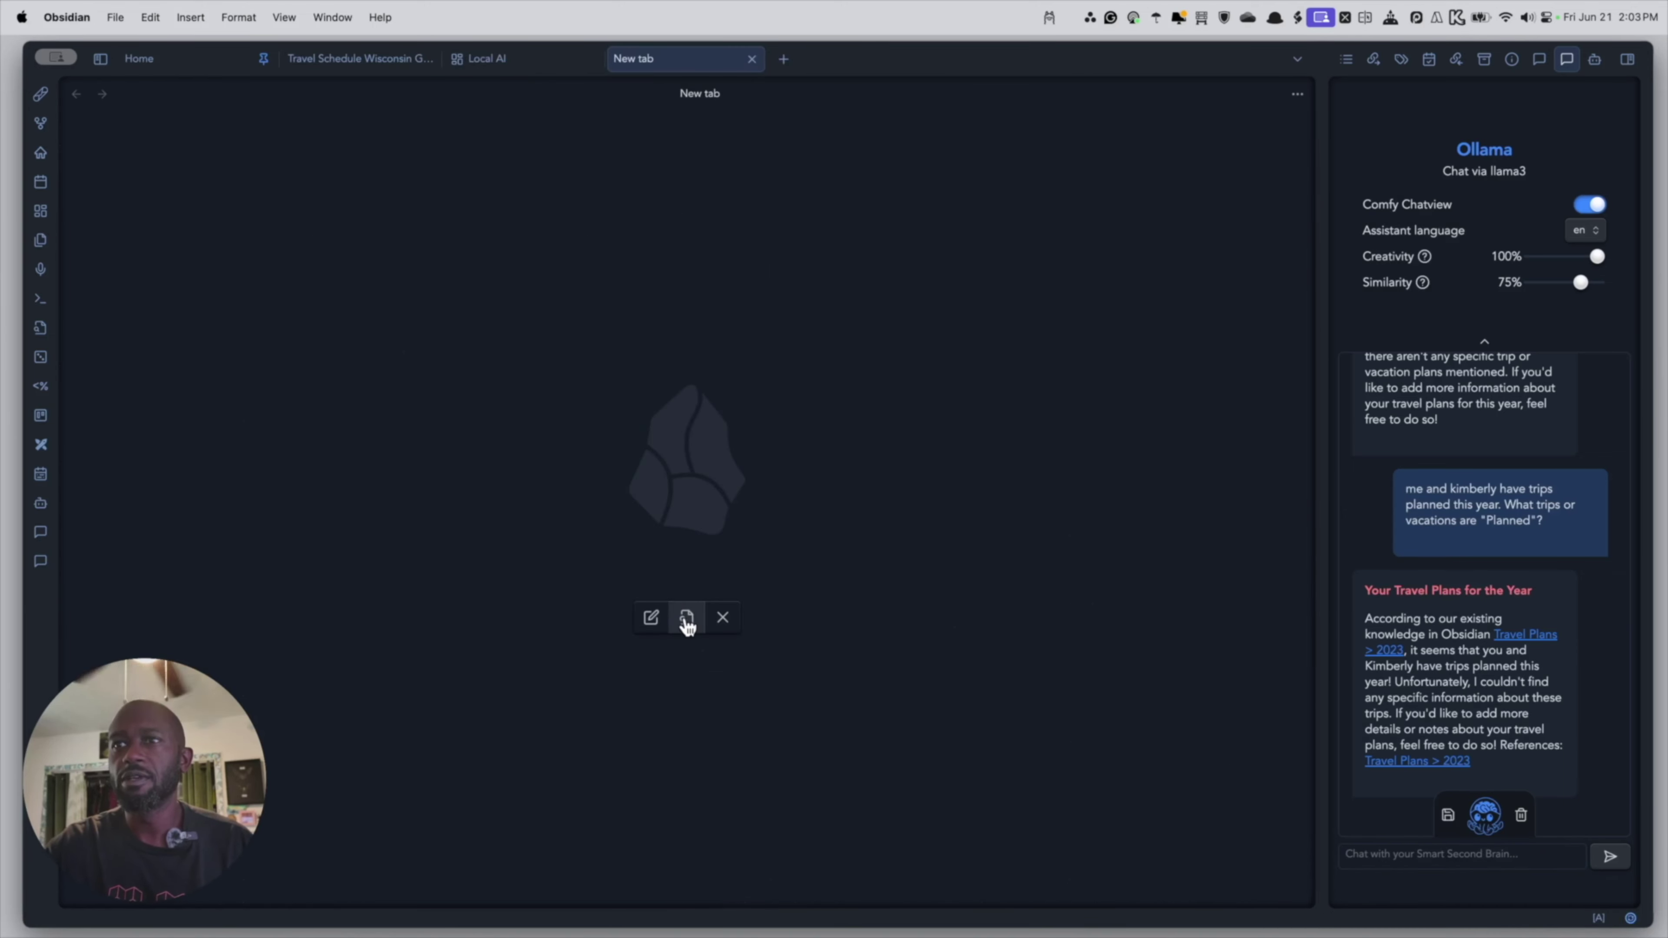
{"action": "left_click", "coordinate": [687, 618]}
{"action": "type", "text": "me an"}
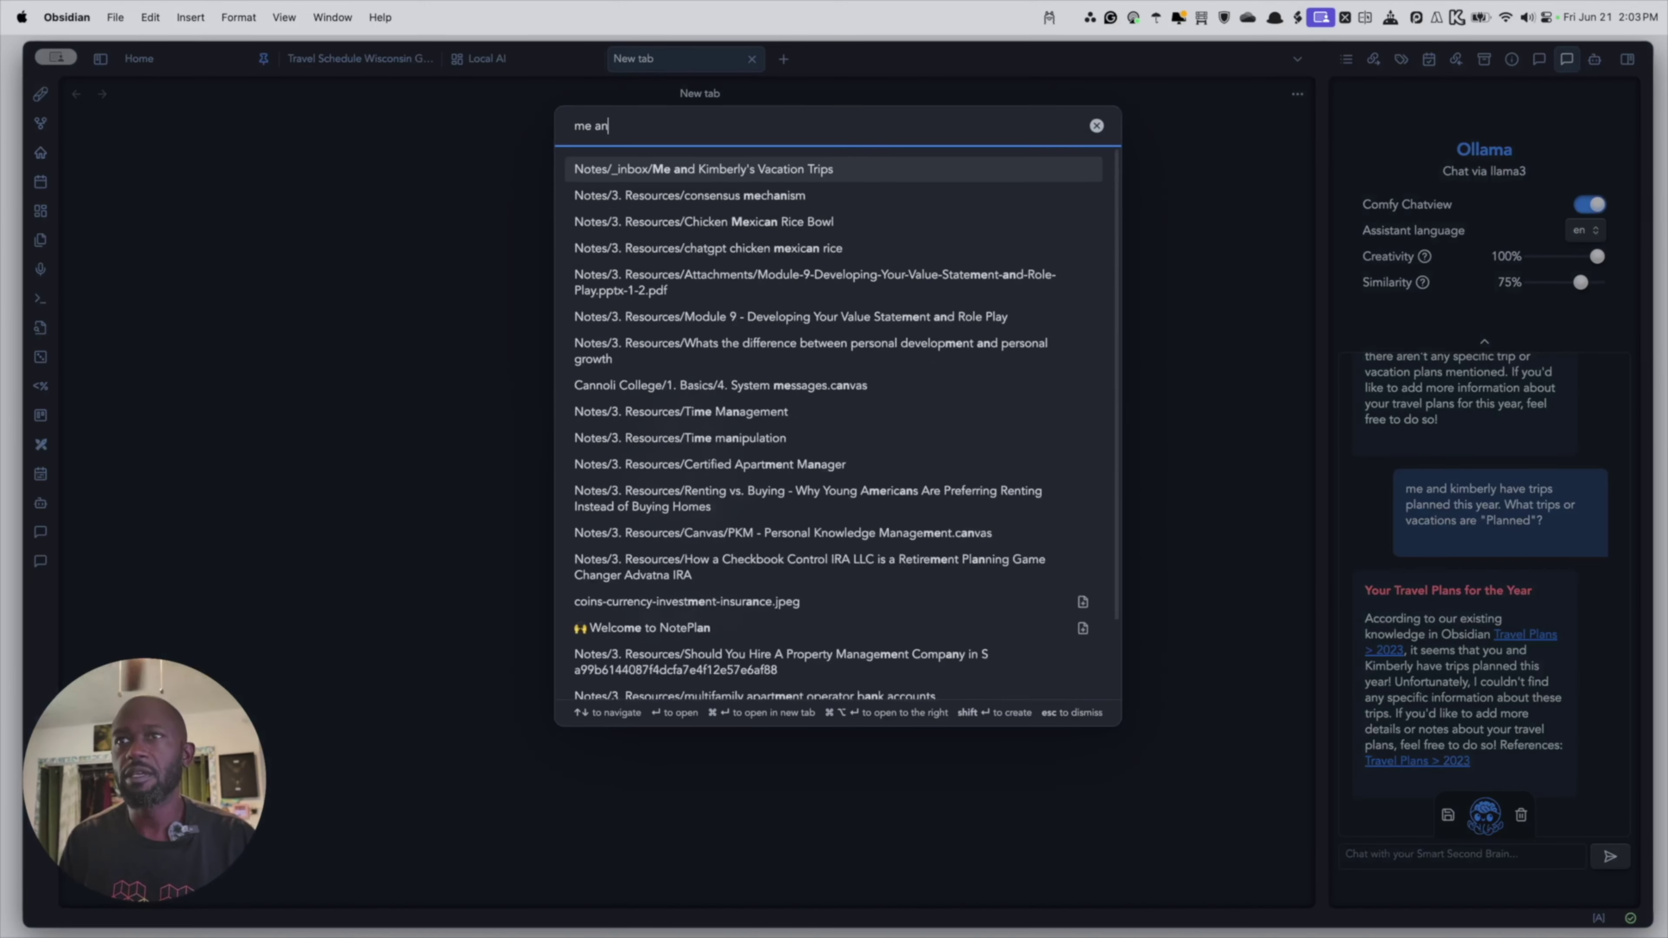
{"action": "type", "text": "d ki"}
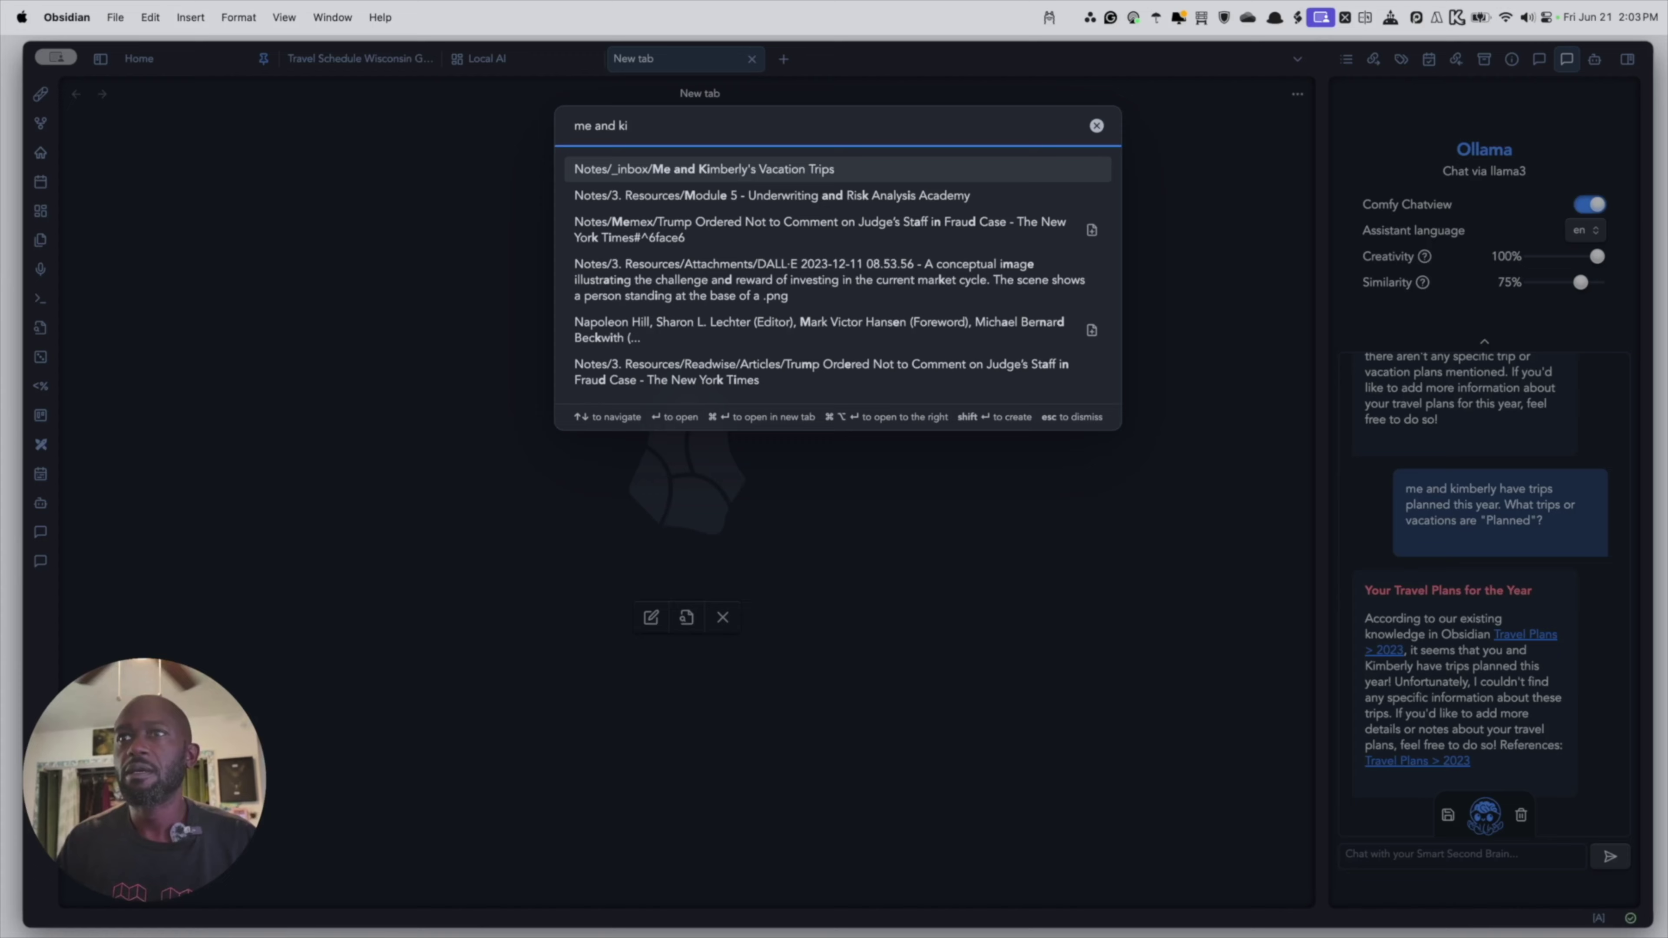
{"action": "left_click", "coordinate": [708, 169]}
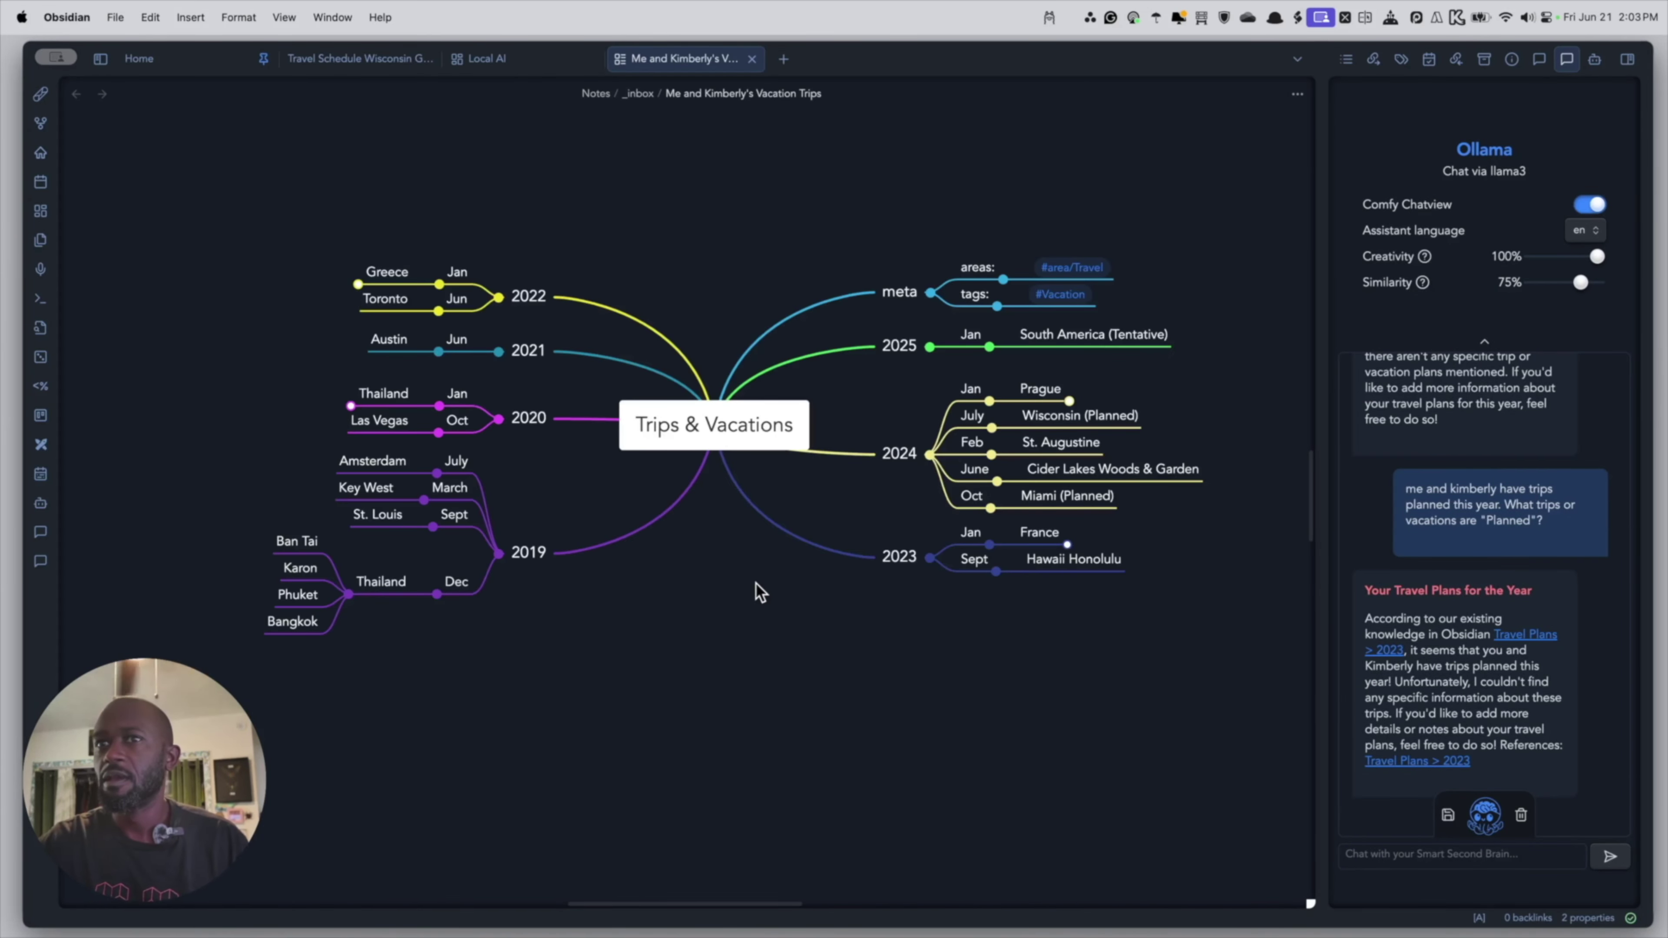
Ask the Smart Second Brain what vacation trips are Planned for you and your travel companion, by first name, this year, and view its answer.
{"action": "left_click", "coordinate": [1430, 869]}
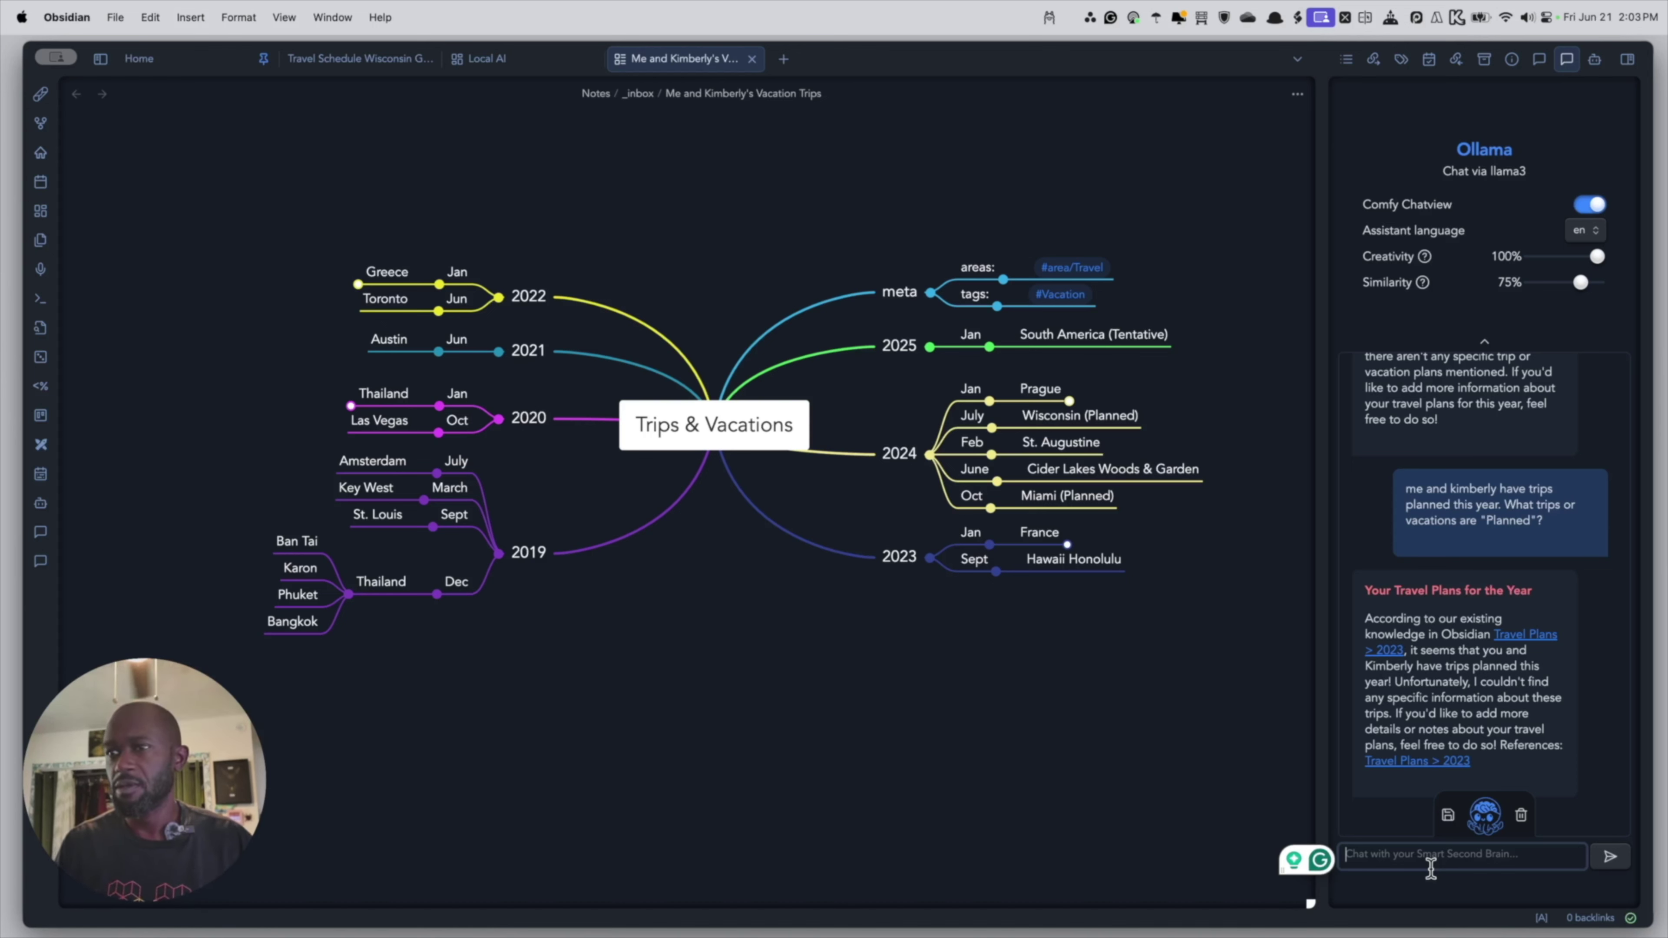
{"action": "type", "text": "what"}
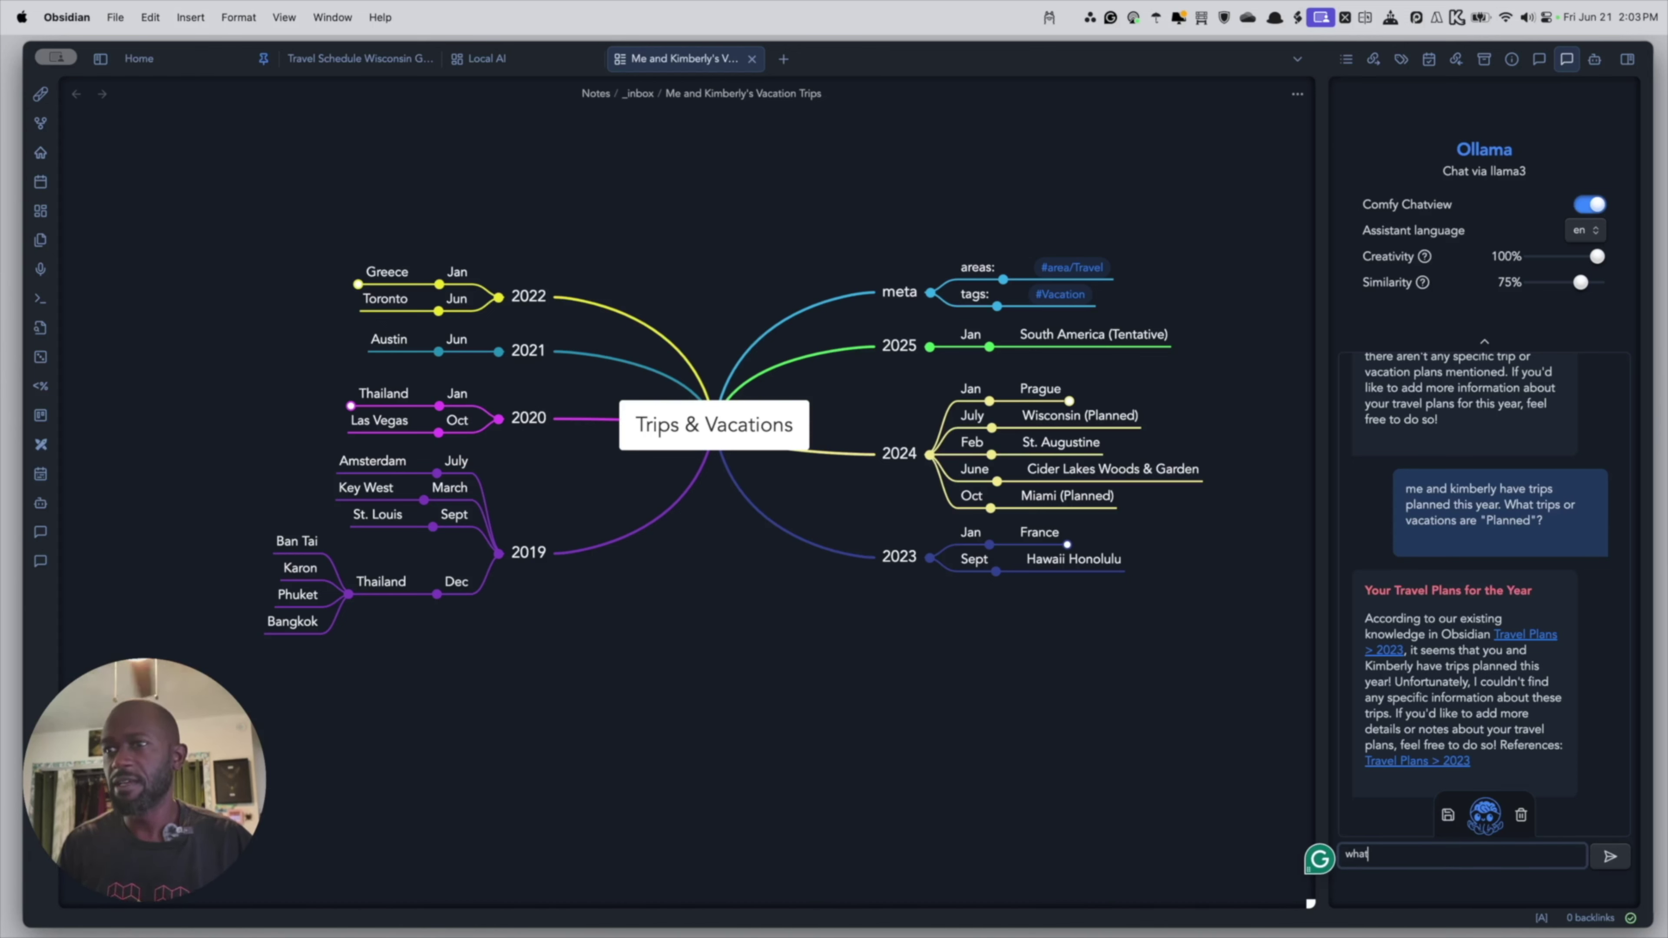
{"action": "type", "text": " trips"}
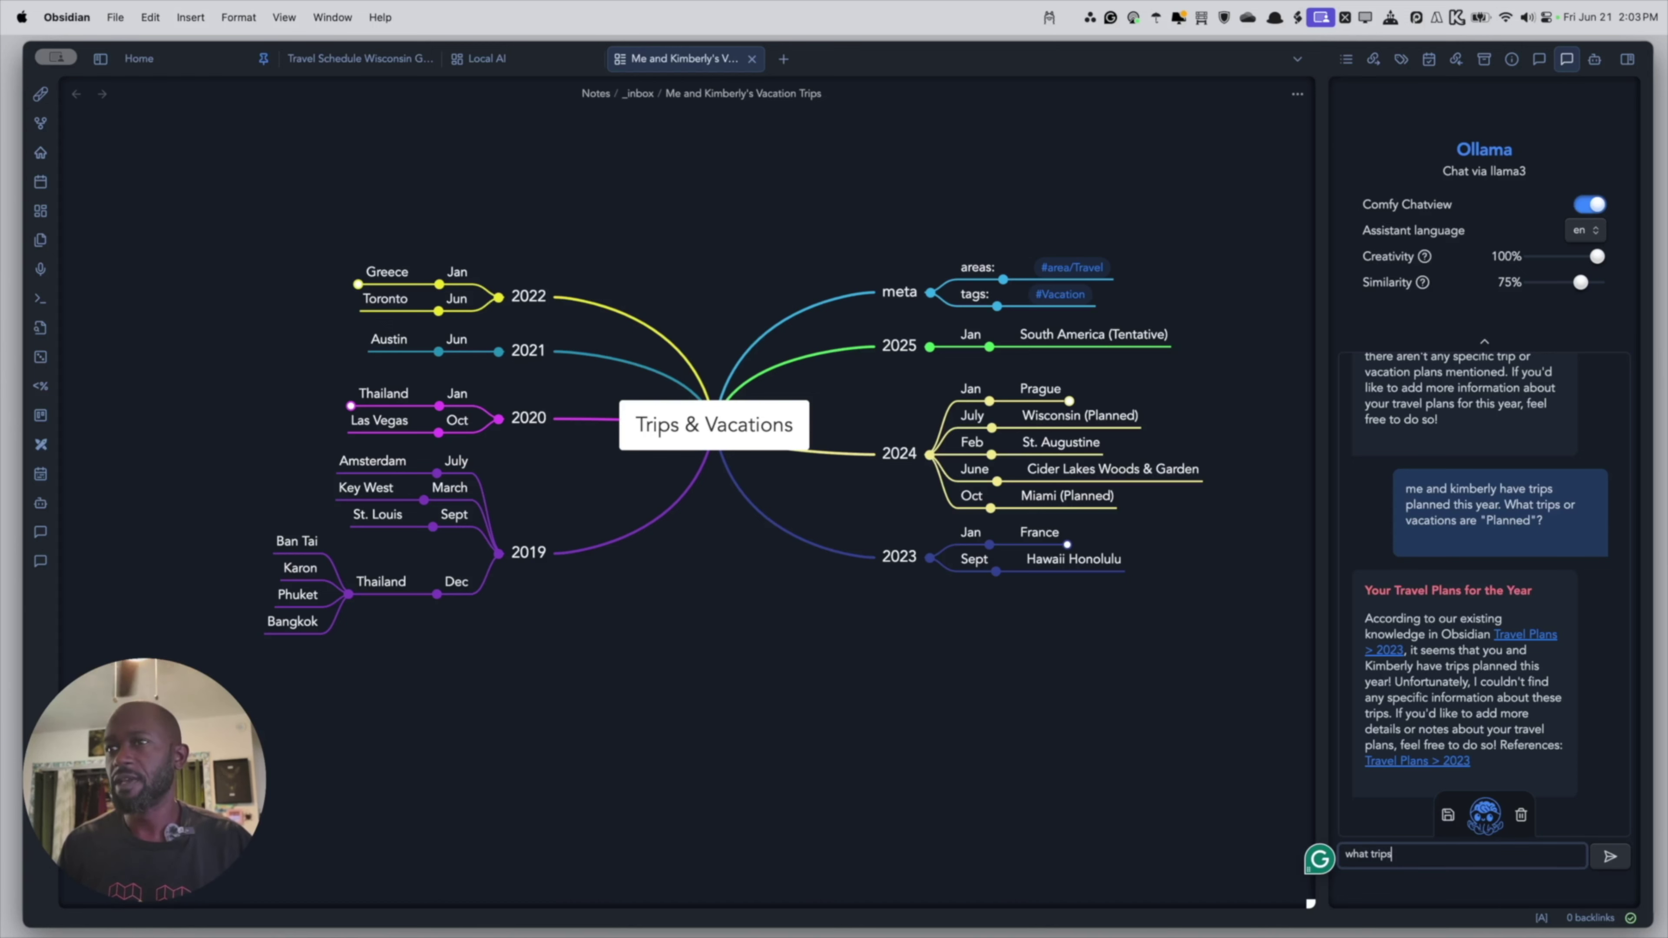
{"action": "key", "text": "BackSpace"}
{"action": "key", "text": "BackSpace"}
{"action": "key", "text": "BackSpace"}
{"action": "key", "text": "BackSpace"}
{"action": "key", "text": "BackSpace"}
{"action": "type", "text": "vaca"}
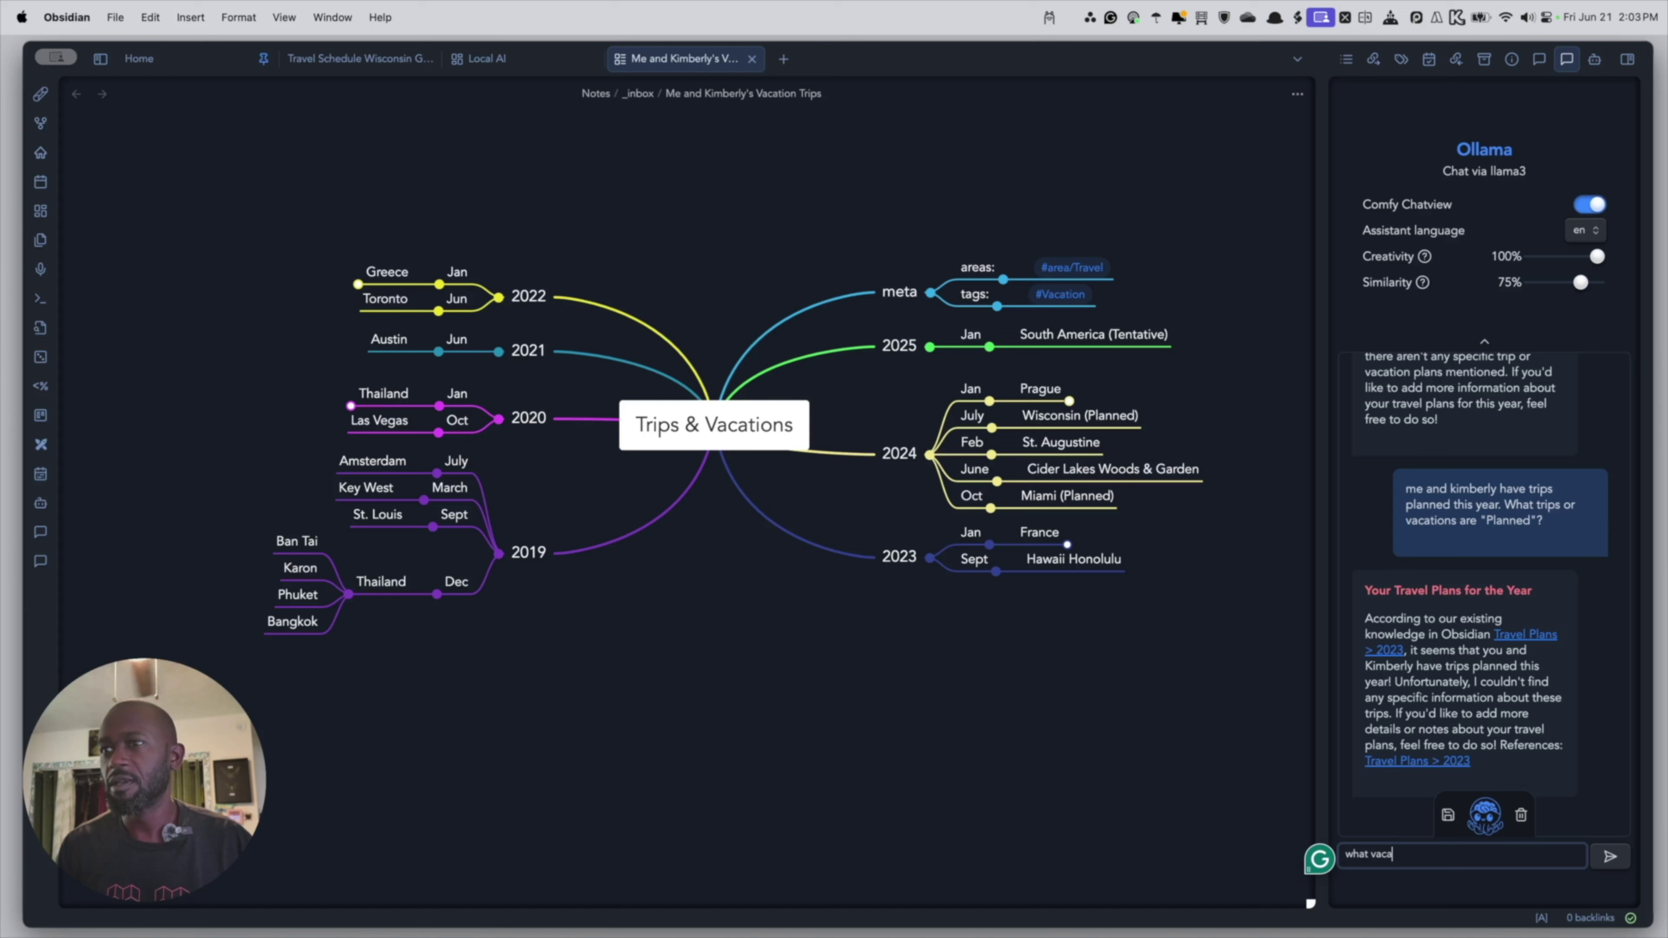
{"action": "type", "text": "tion trips"}
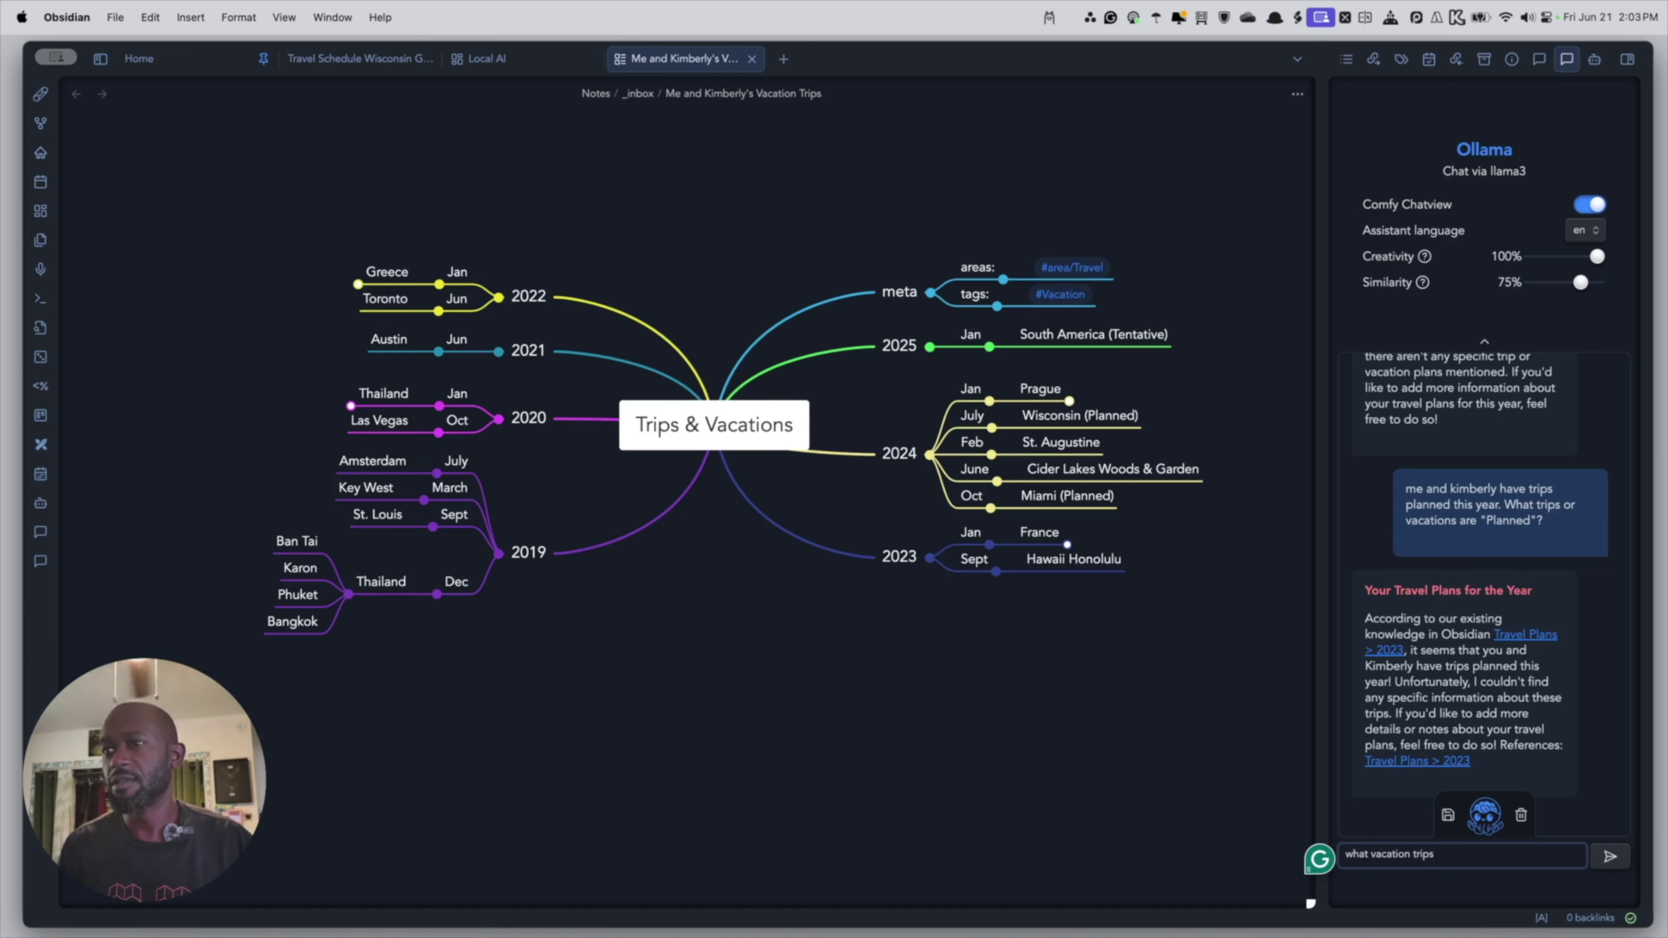
{"action": "type", "text": " are "}
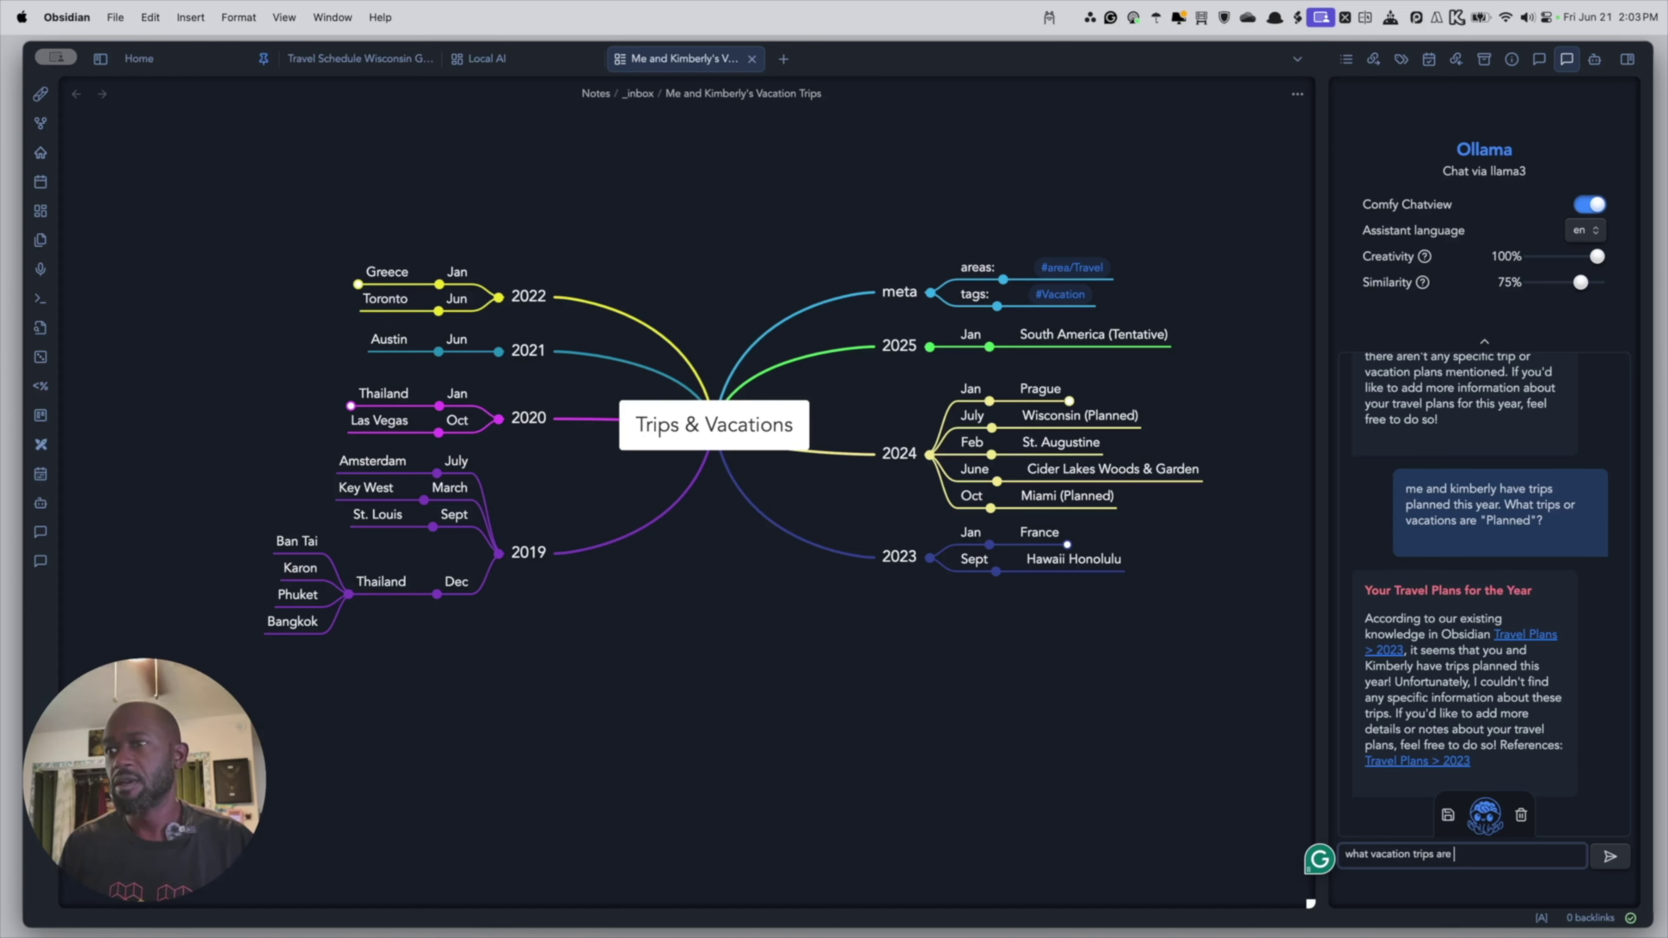
{"action": "type", "text": "Planned"}
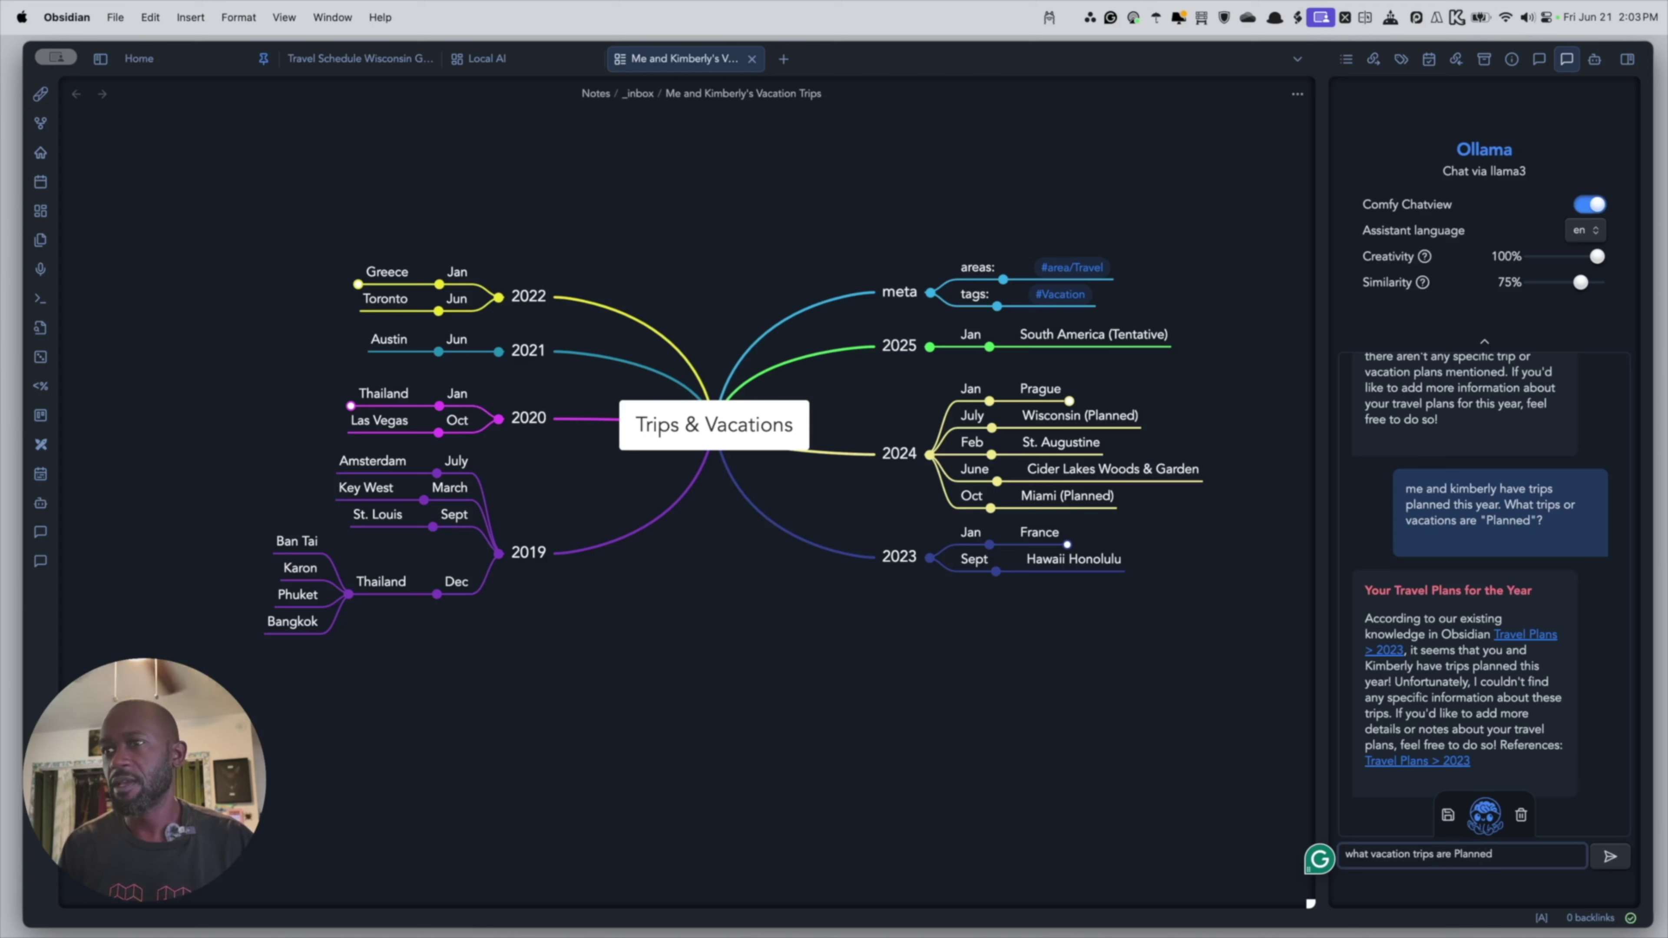
{"action": "type", "text": " for me and kim"}
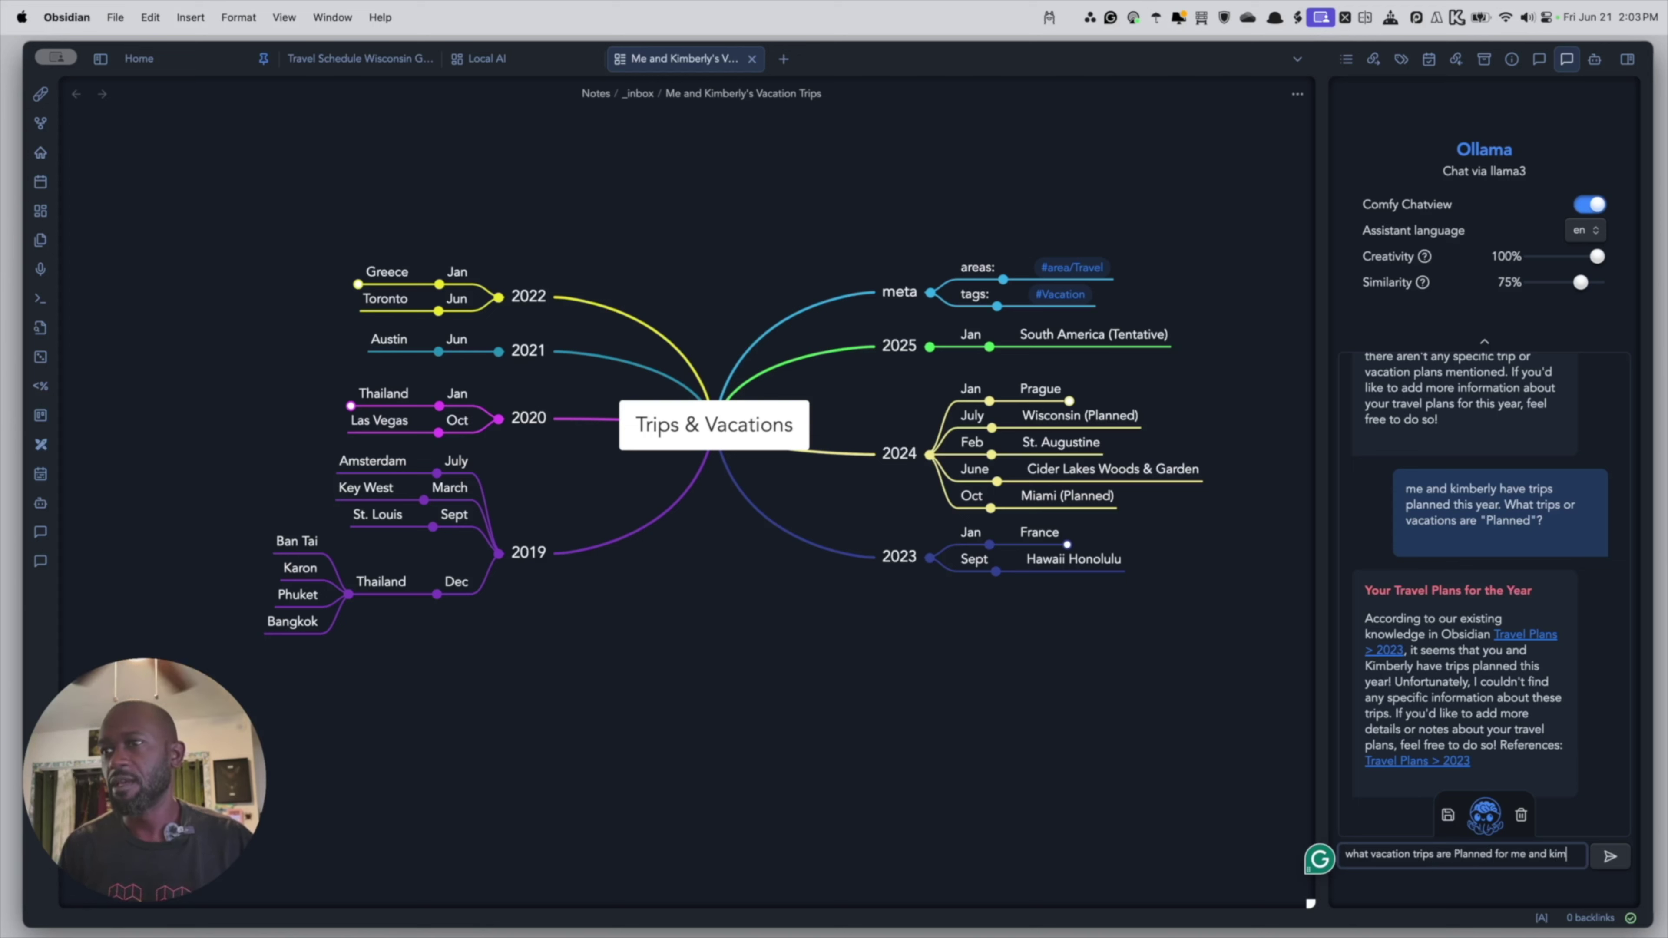
{"action": "type", "text": "berly"}
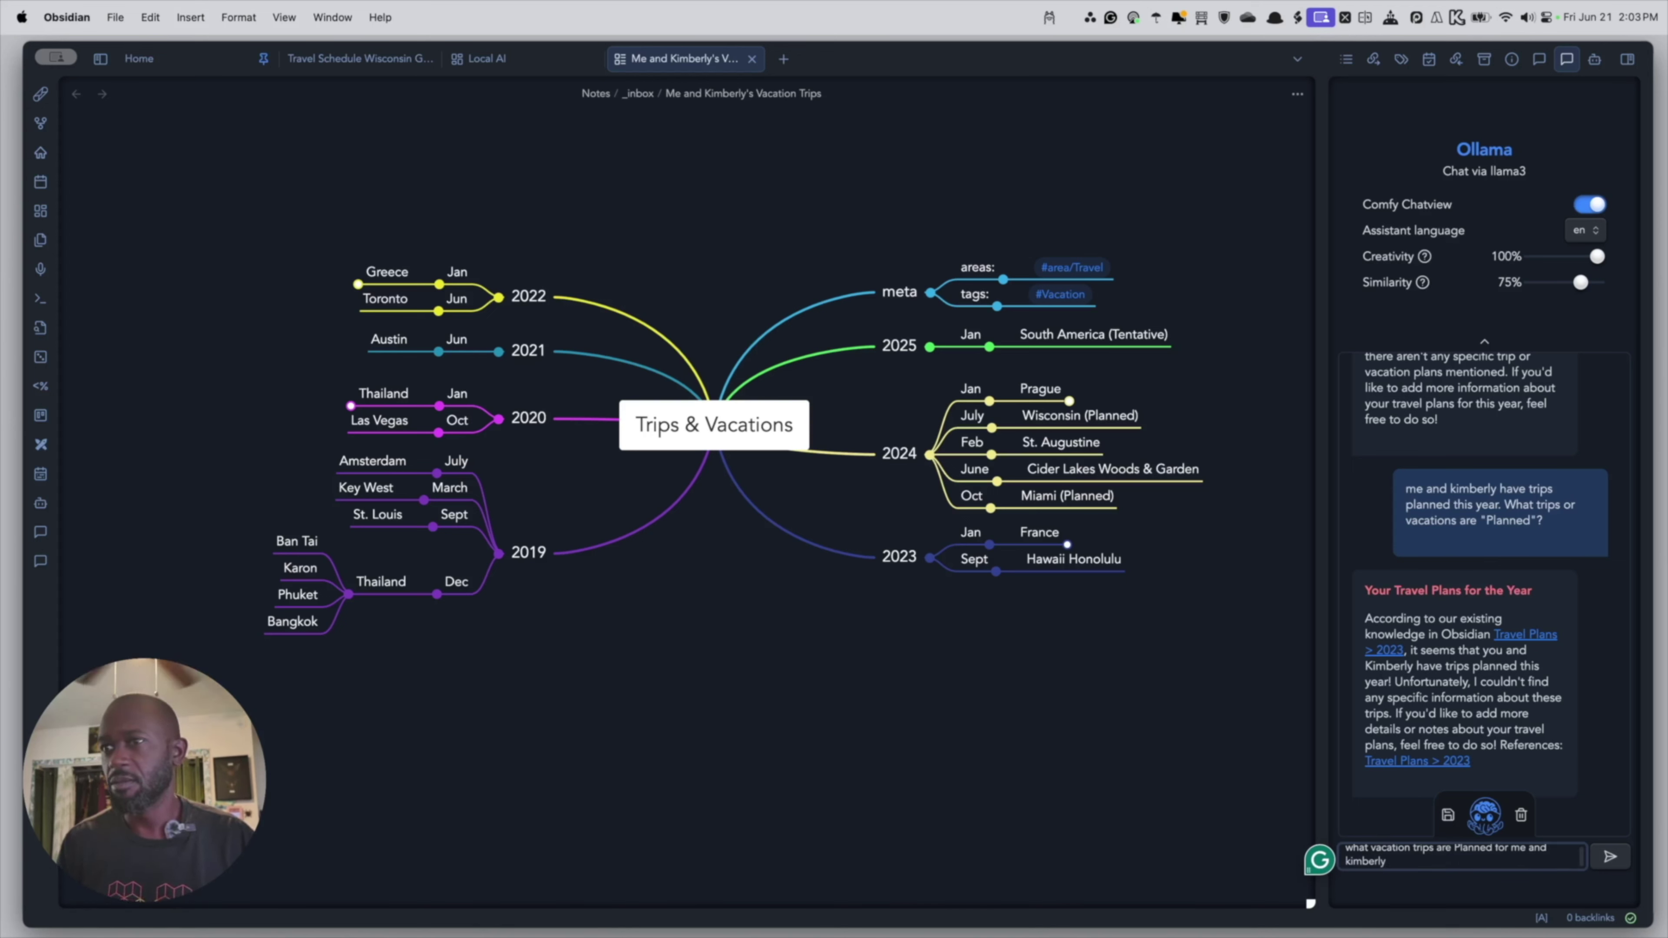
{"action": "type", "text": " this year?"}
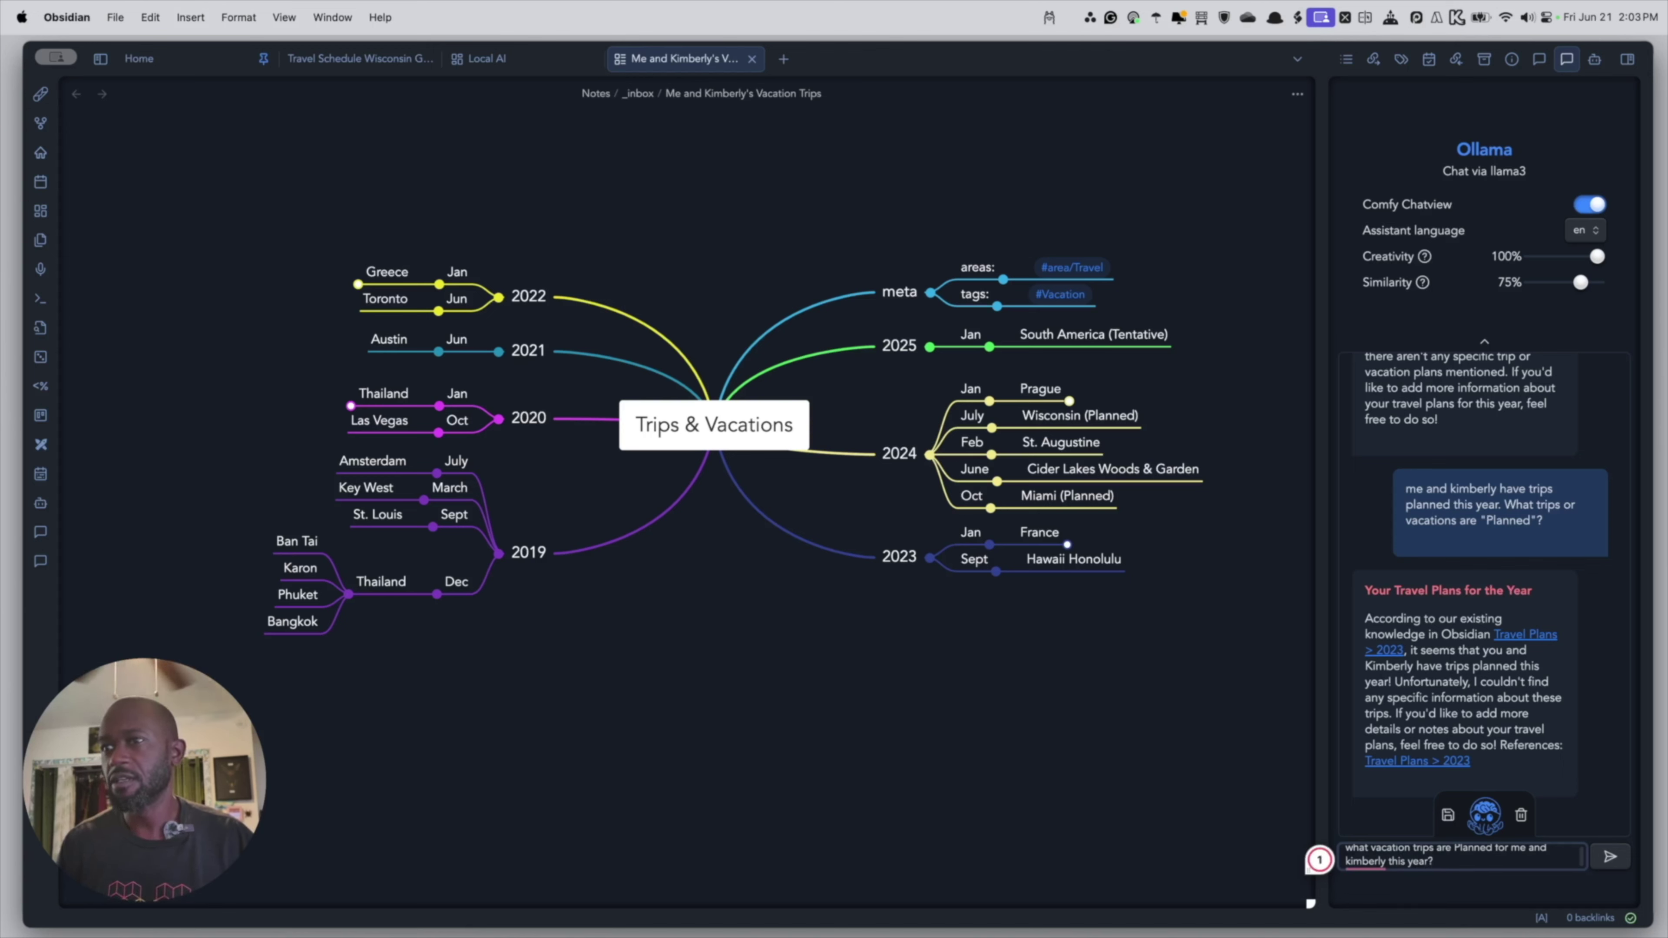
{"action": "key", "text": "Return"}
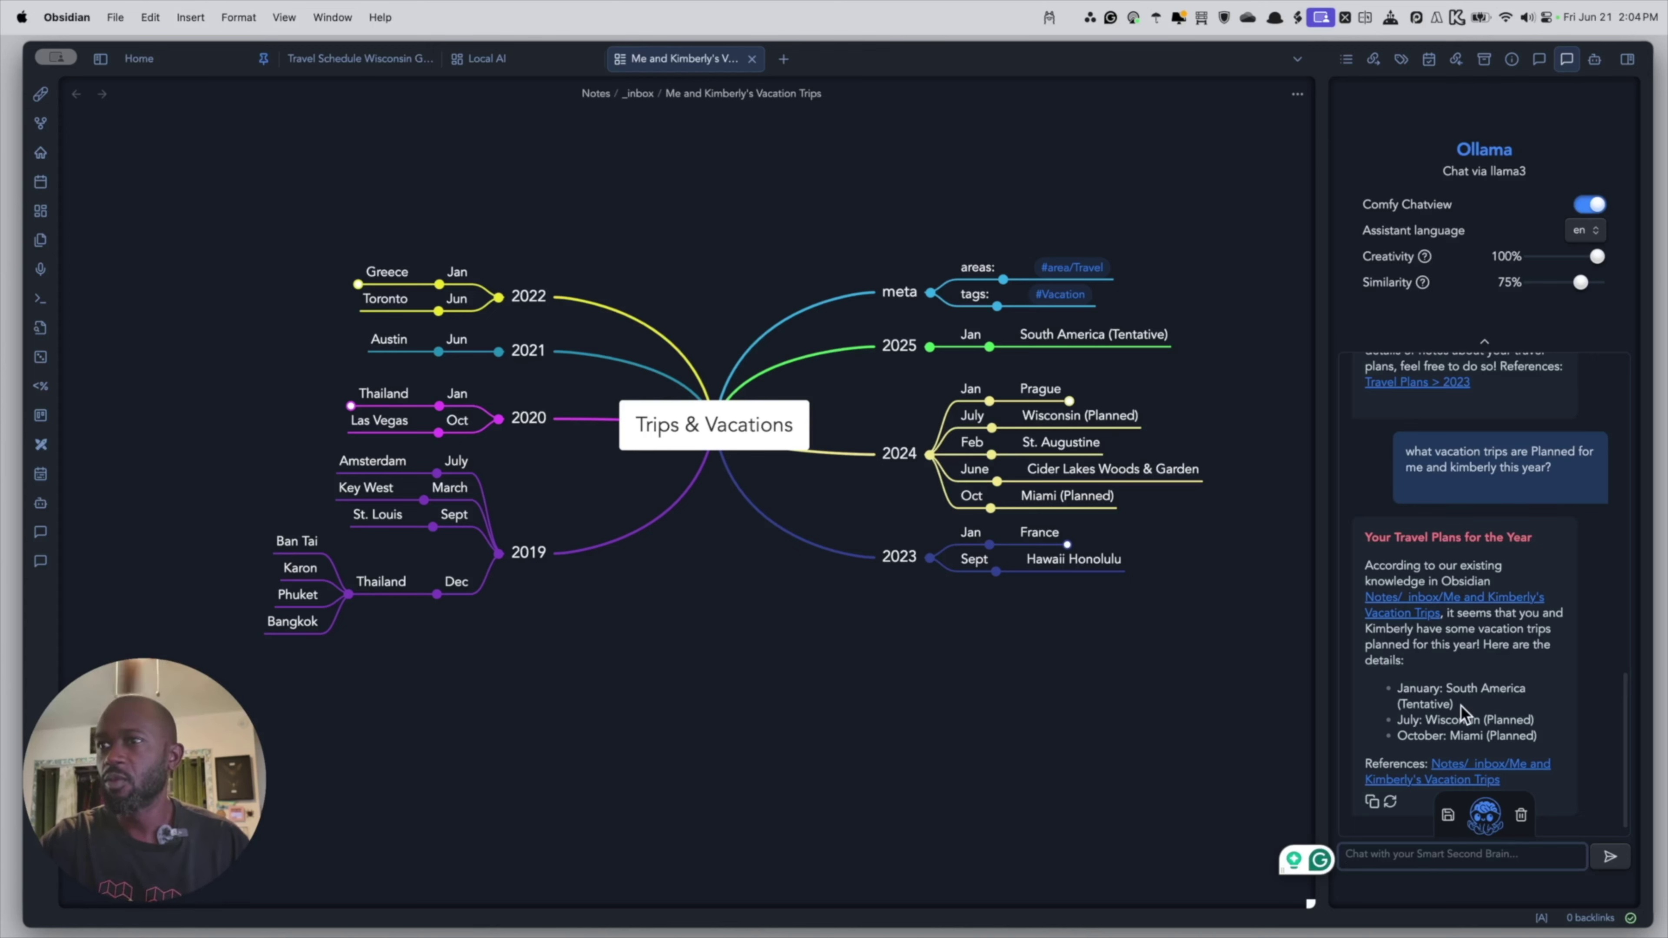
{"action": "scroll", "coordinate": [1459, 702], "scroll_direction": "down", "scroll_amount": 1}
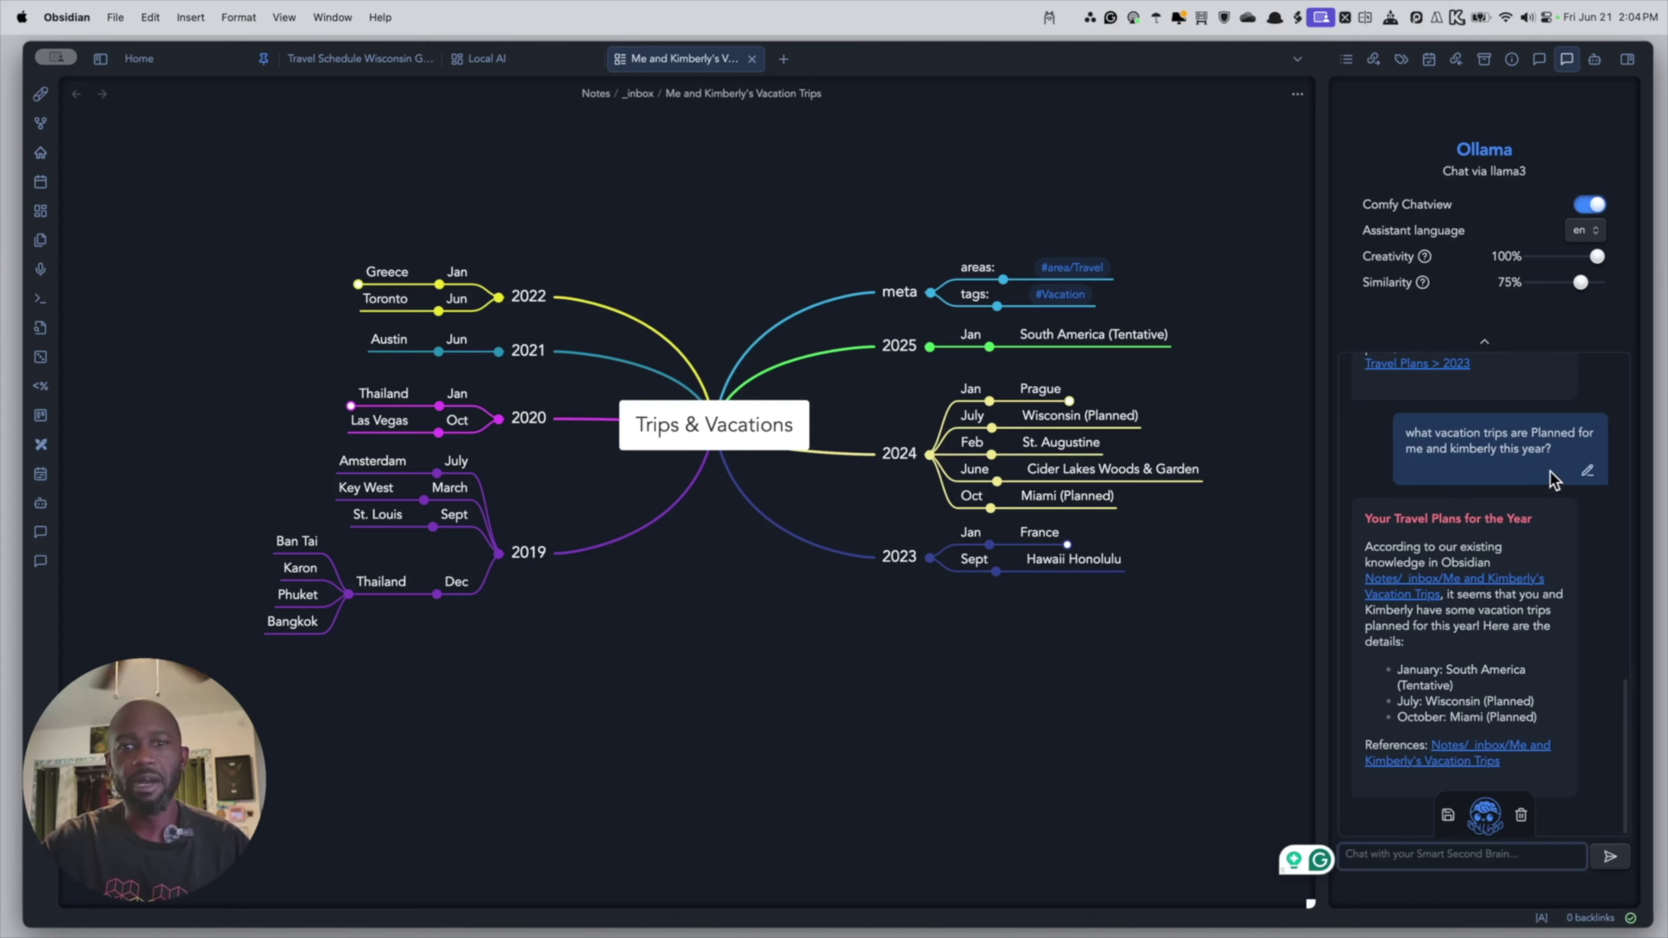
Set Similarity to 70% and ask the Smart Second Brain again which trips or vacations are "Planned" for you and your travel companion.
{"action": "left_click_drag", "start_coordinate": [1551, 449], "coordinate": [1407, 437]}
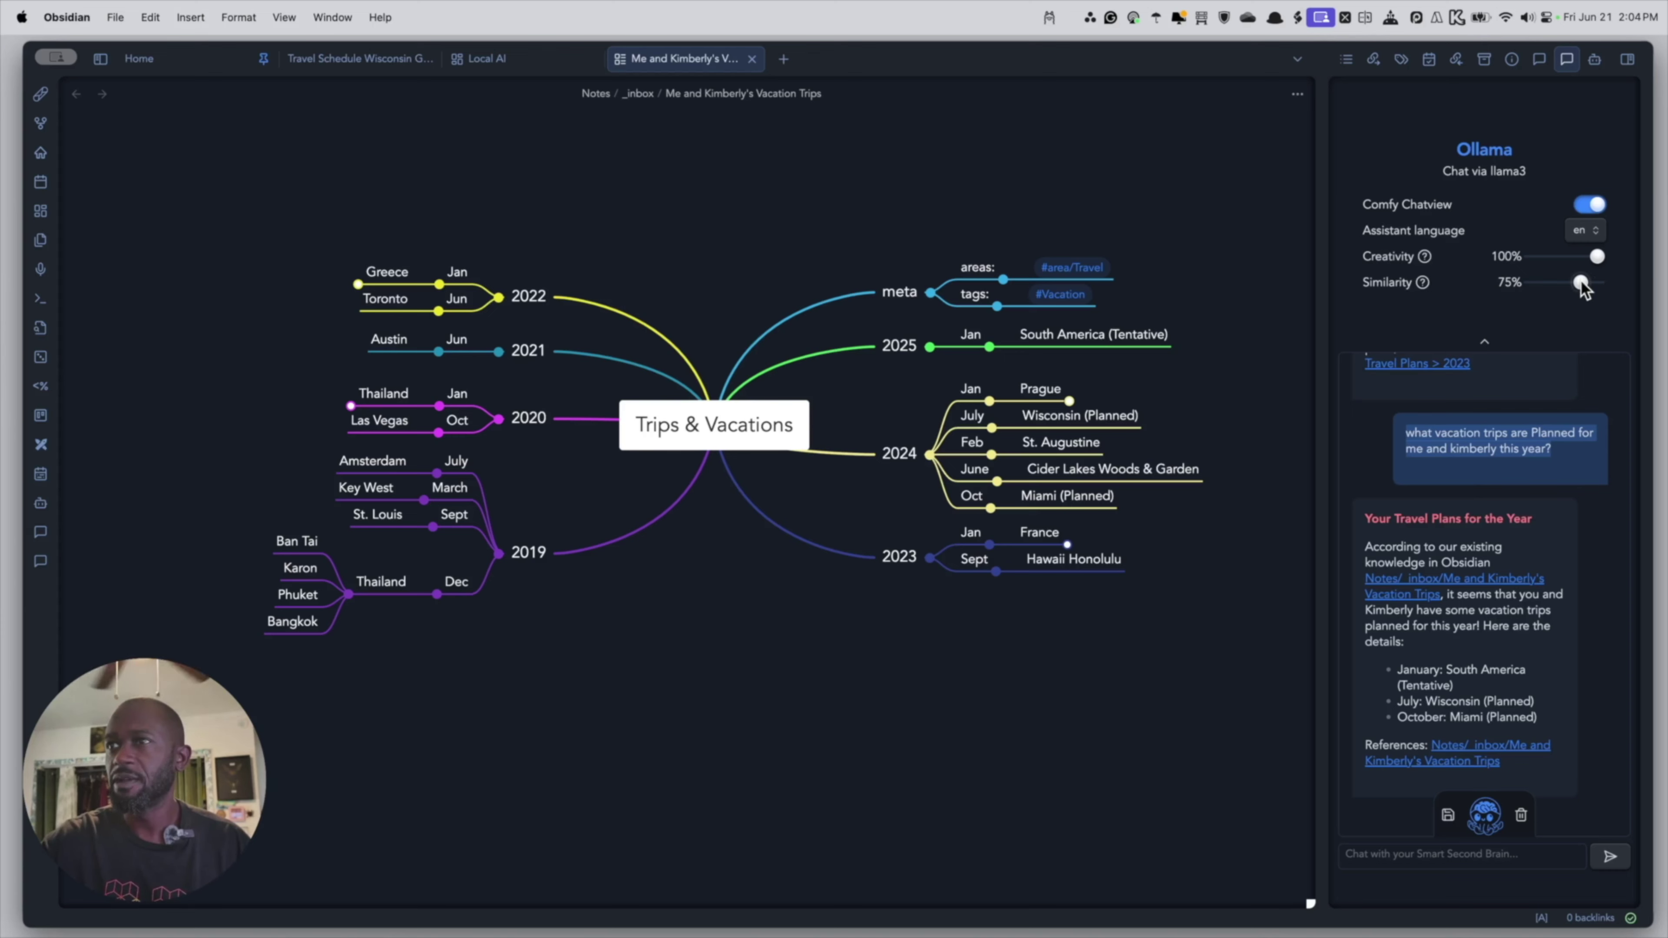
{"action": "left_click_drag", "start_coordinate": [1580, 282], "coordinate": [1575, 282]}
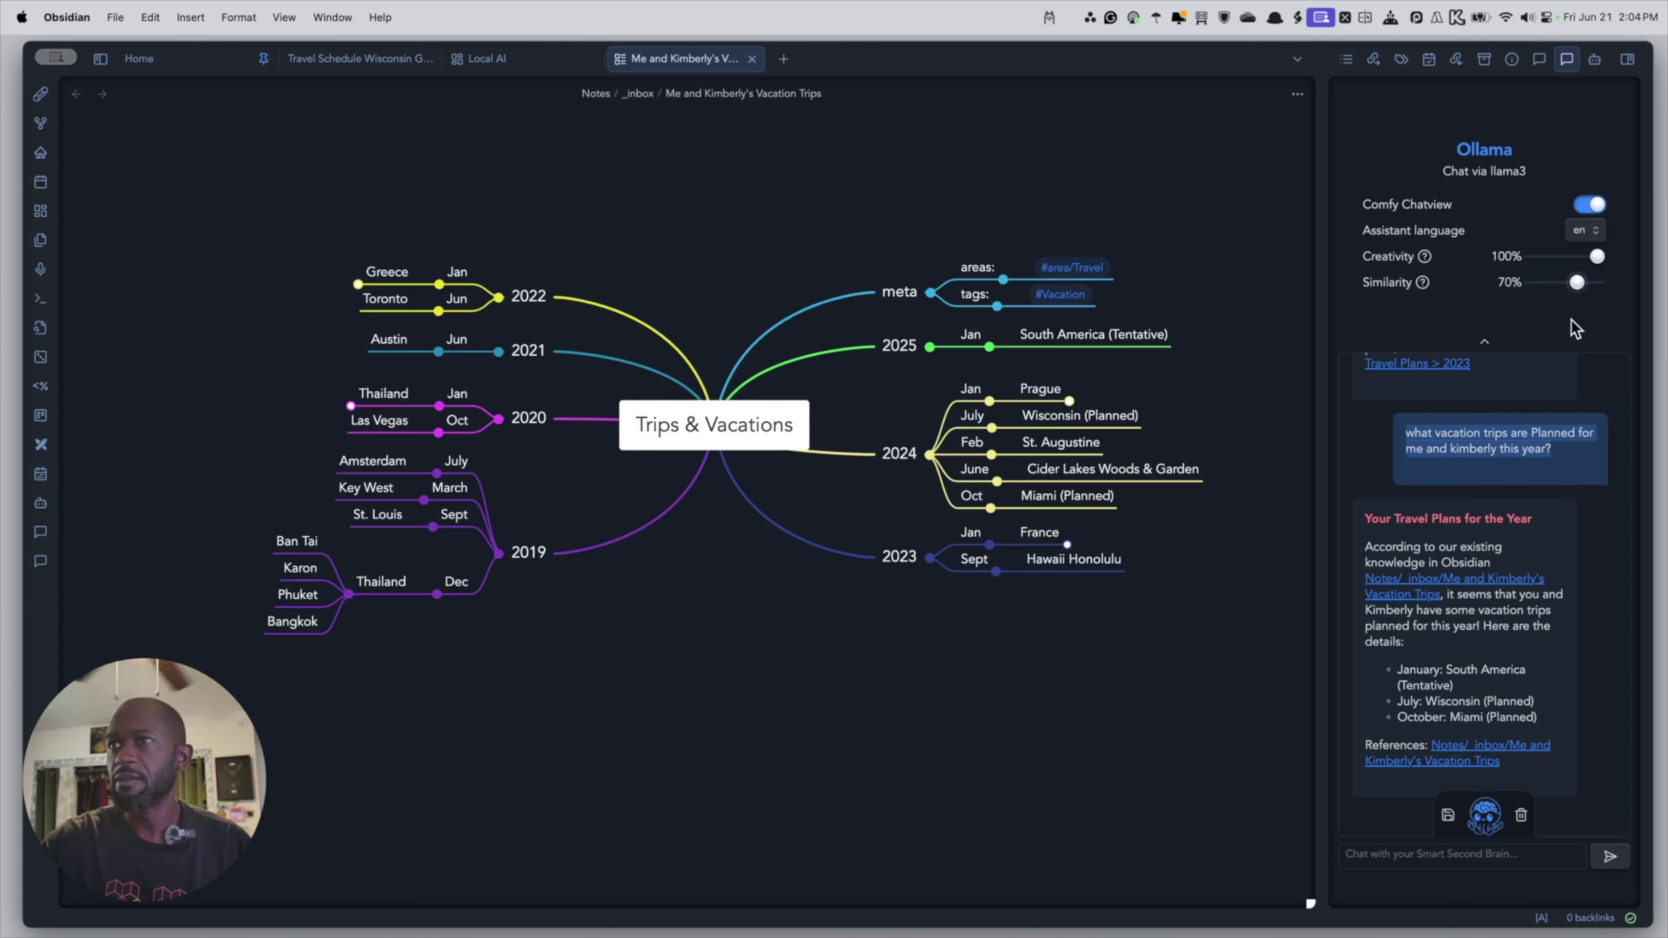
{"action": "scroll", "coordinate": [1500, 470], "scroll_direction": "up", "scroll_amount": 2}
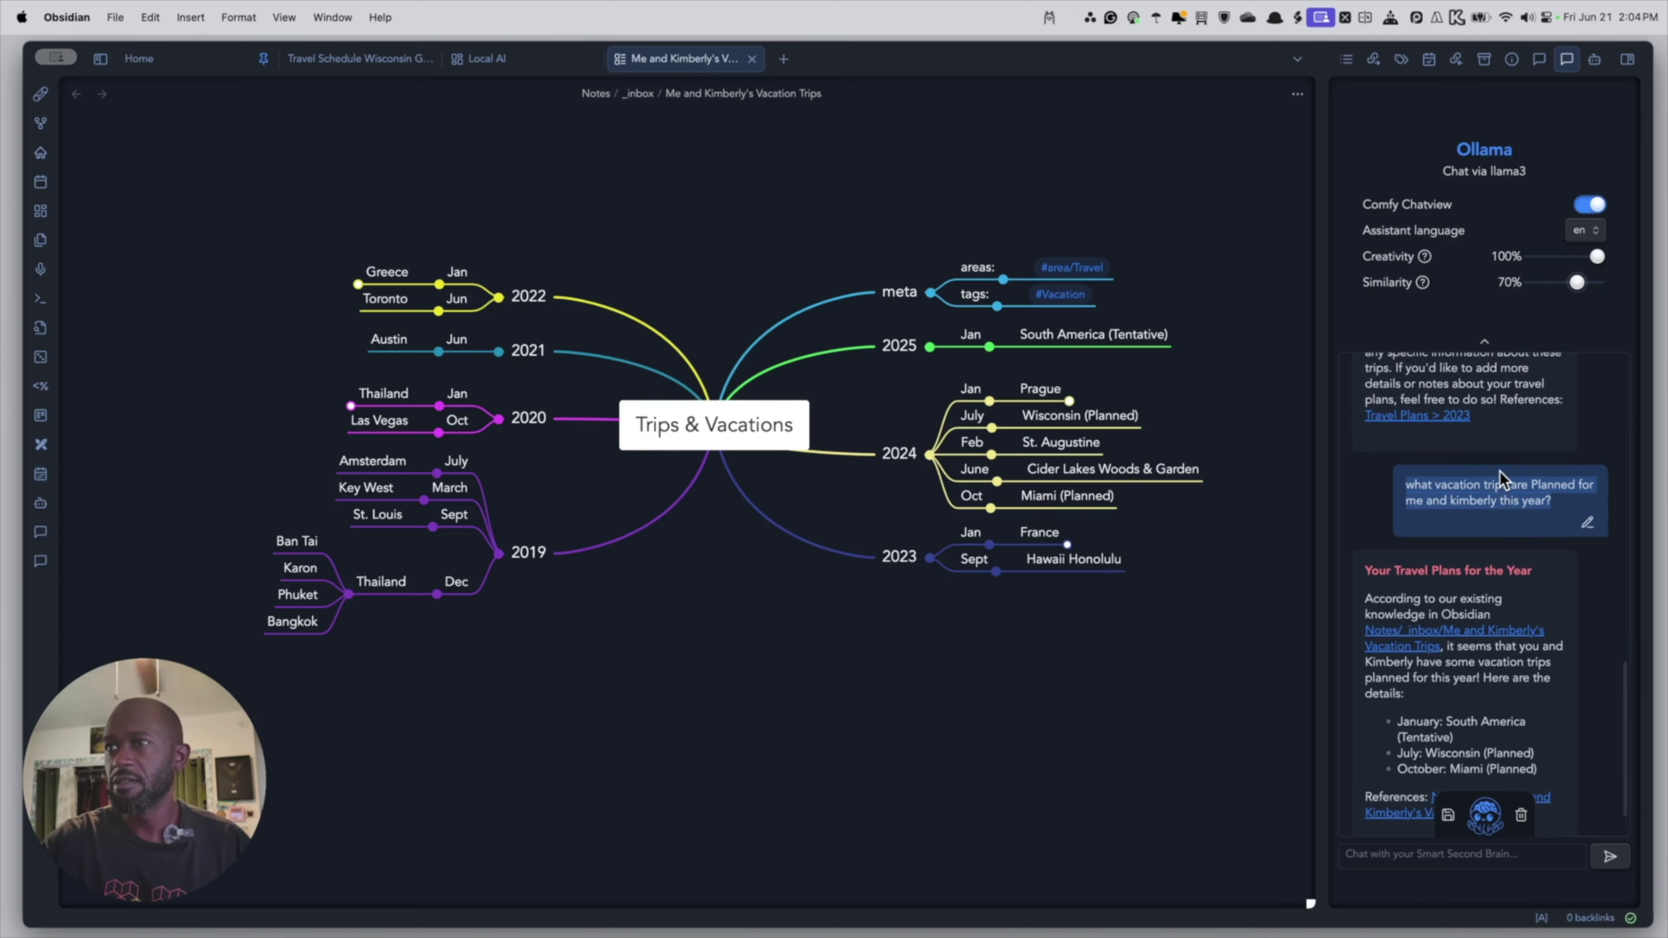
{"action": "scroll", "coordinate": [1500, 470], "scroll_direction": "up", "scroll_amount": 8}
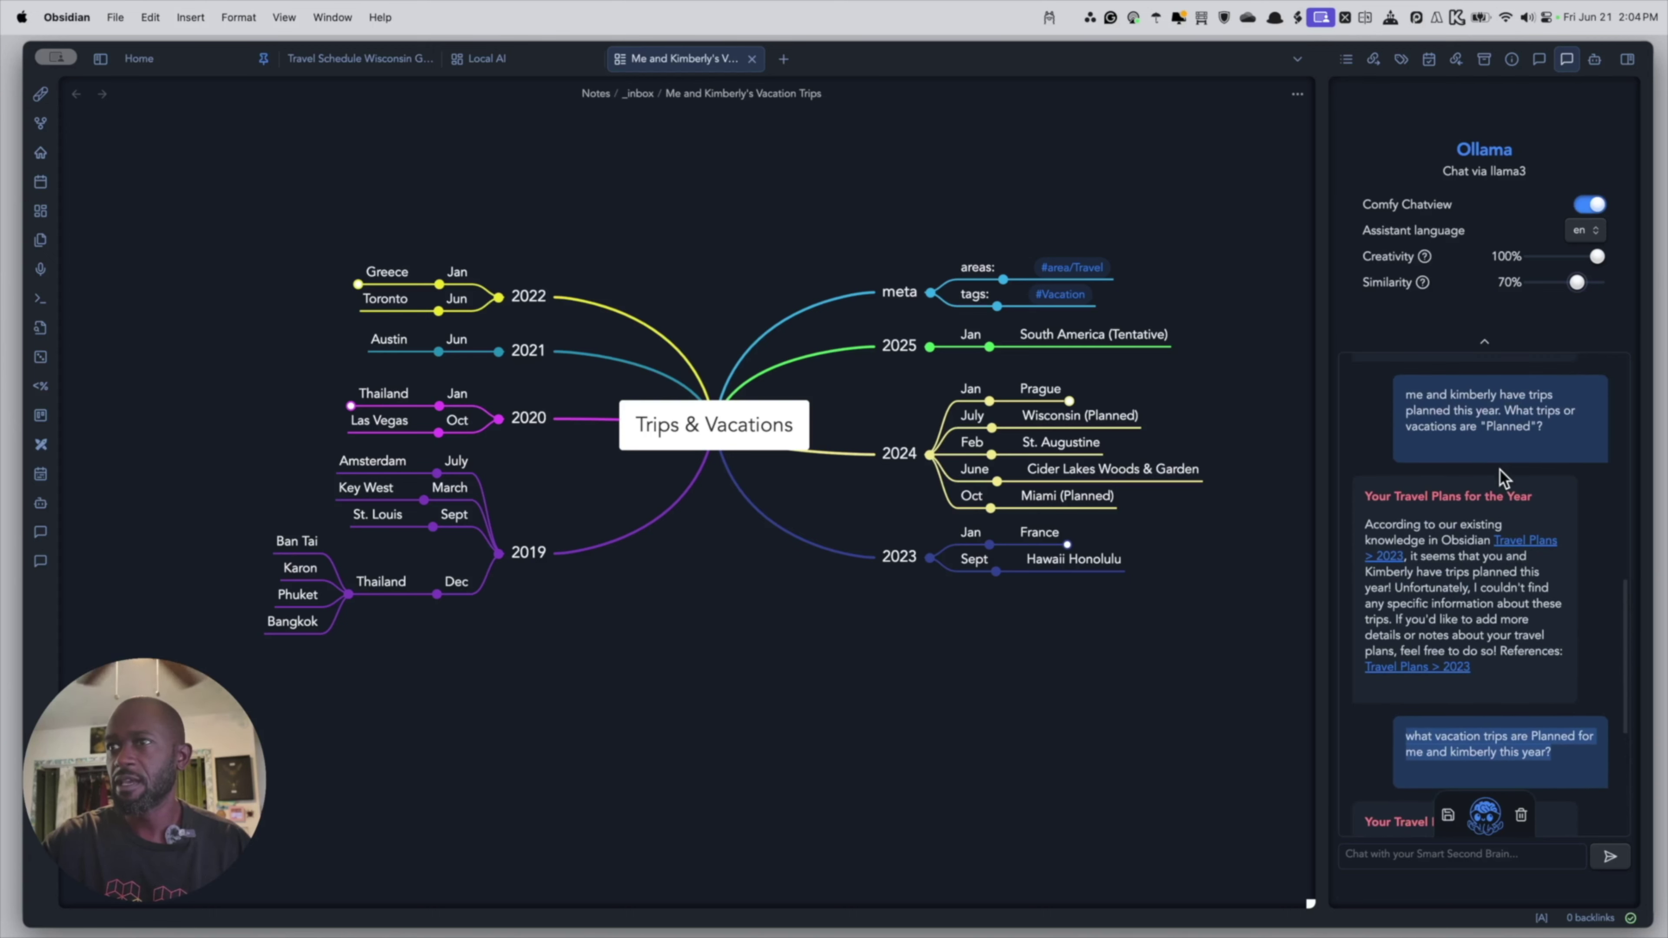
{"action": "left_click_drag", "start_coordinate": [1543, 427], "coordinate": [1405, 399]}
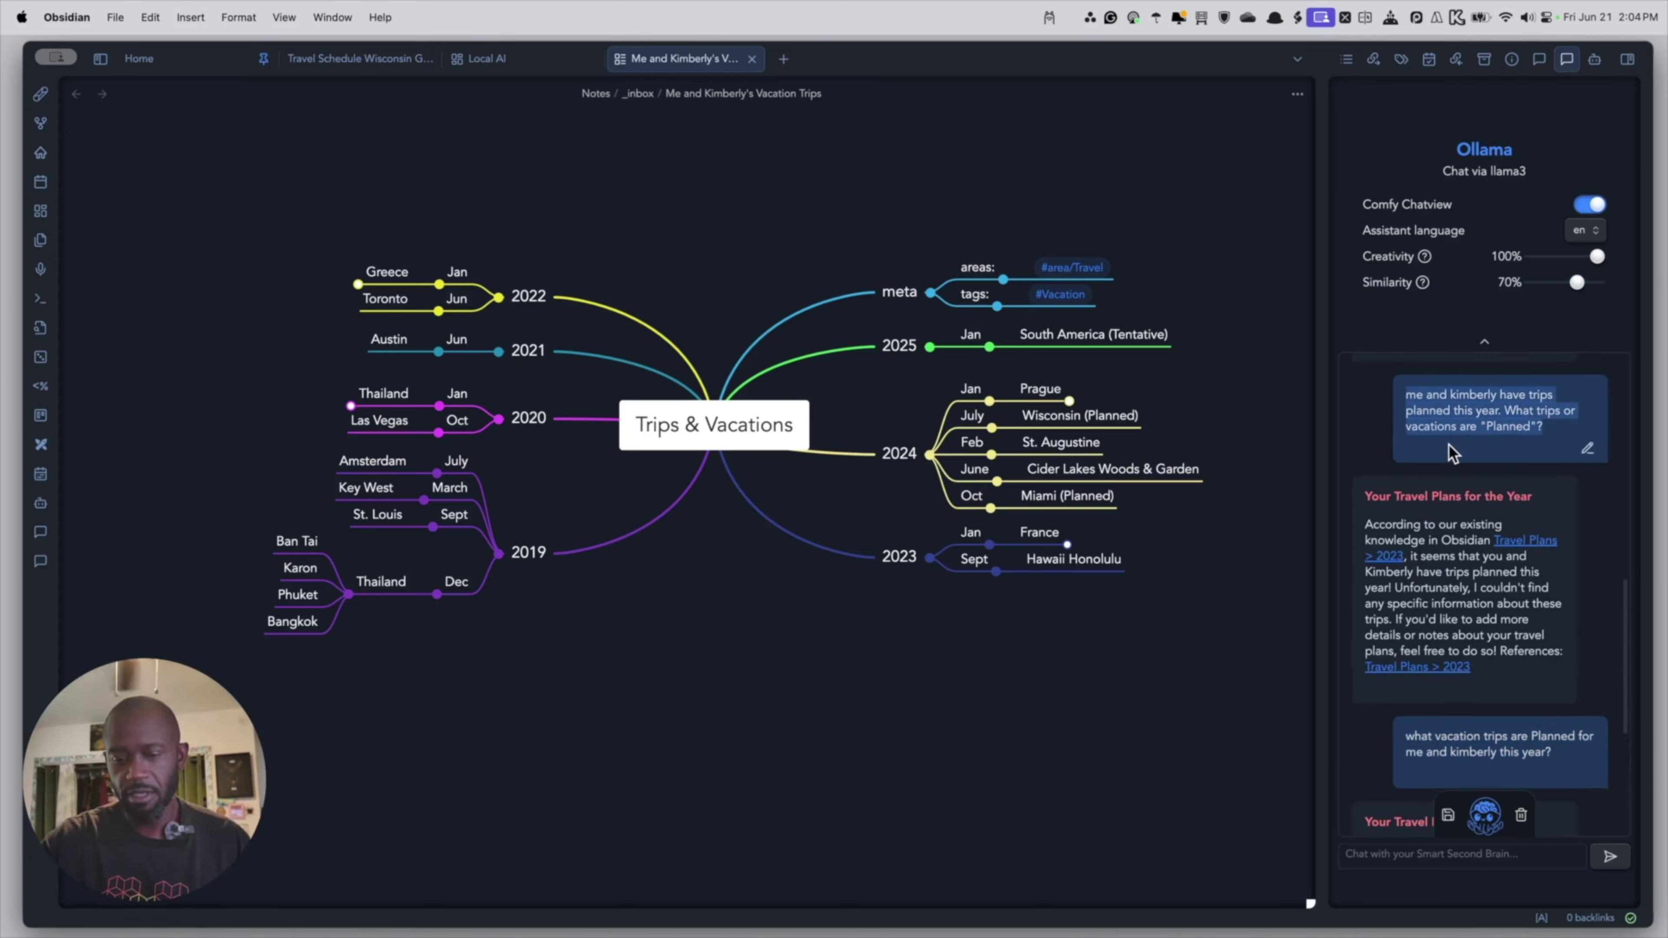
{"action": "scroll", "coordinate": [1483, 454], "scroll_direction": "down", "scroll_amount": 10}
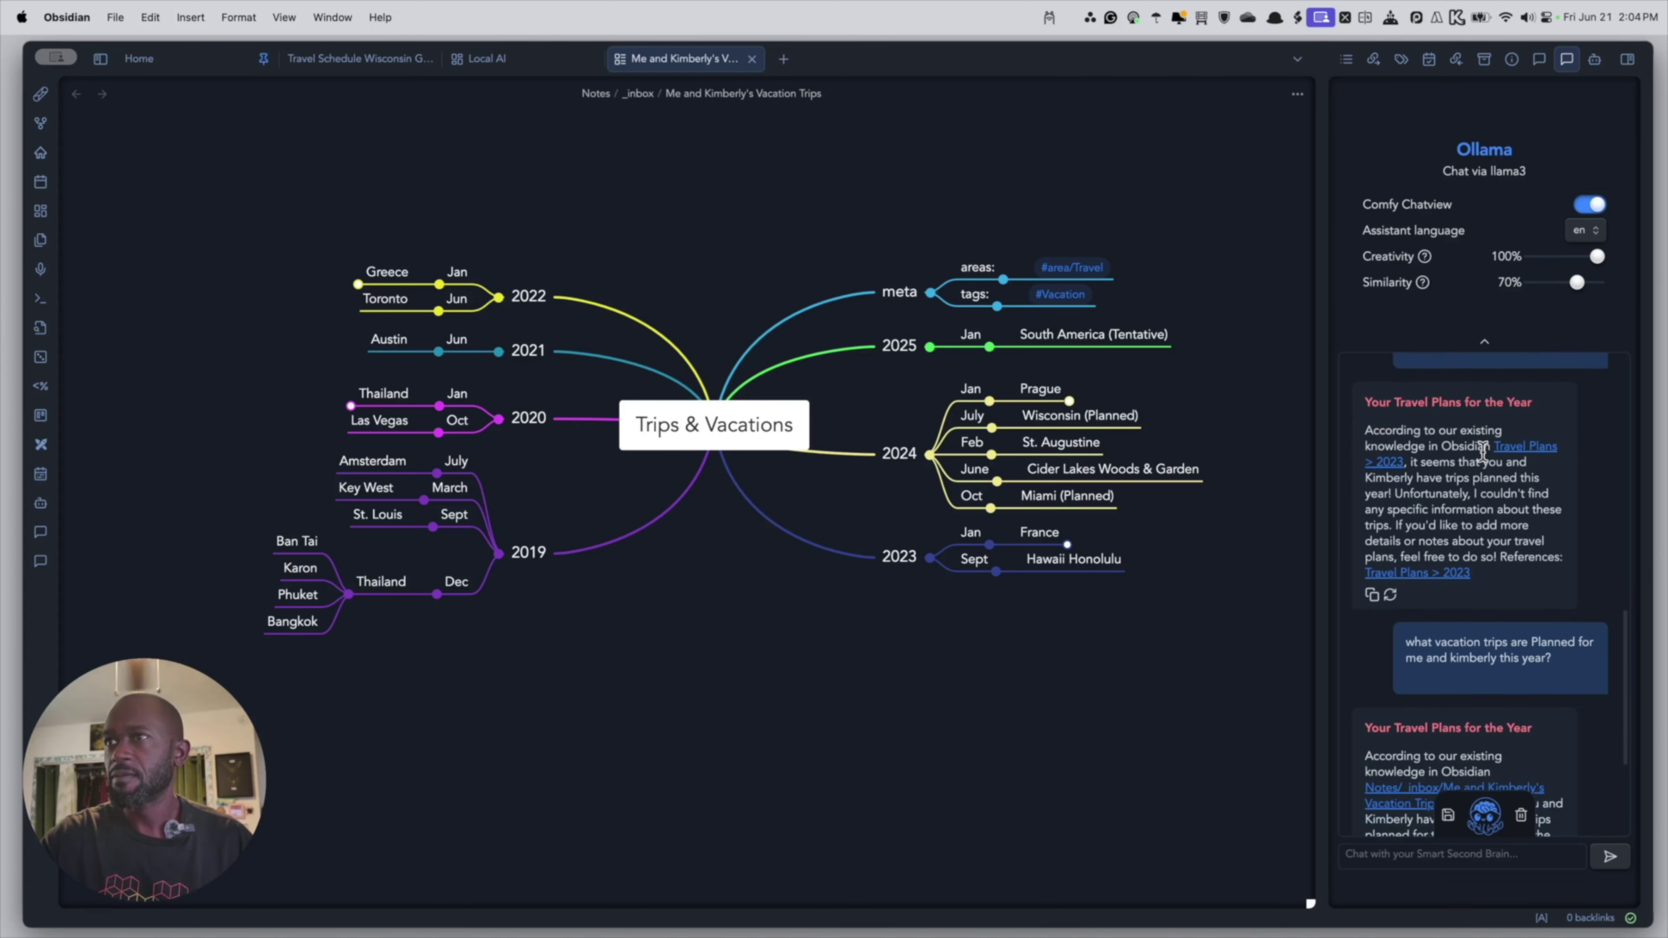
{"action": "left_click", "coordinate": [1411, 853]}
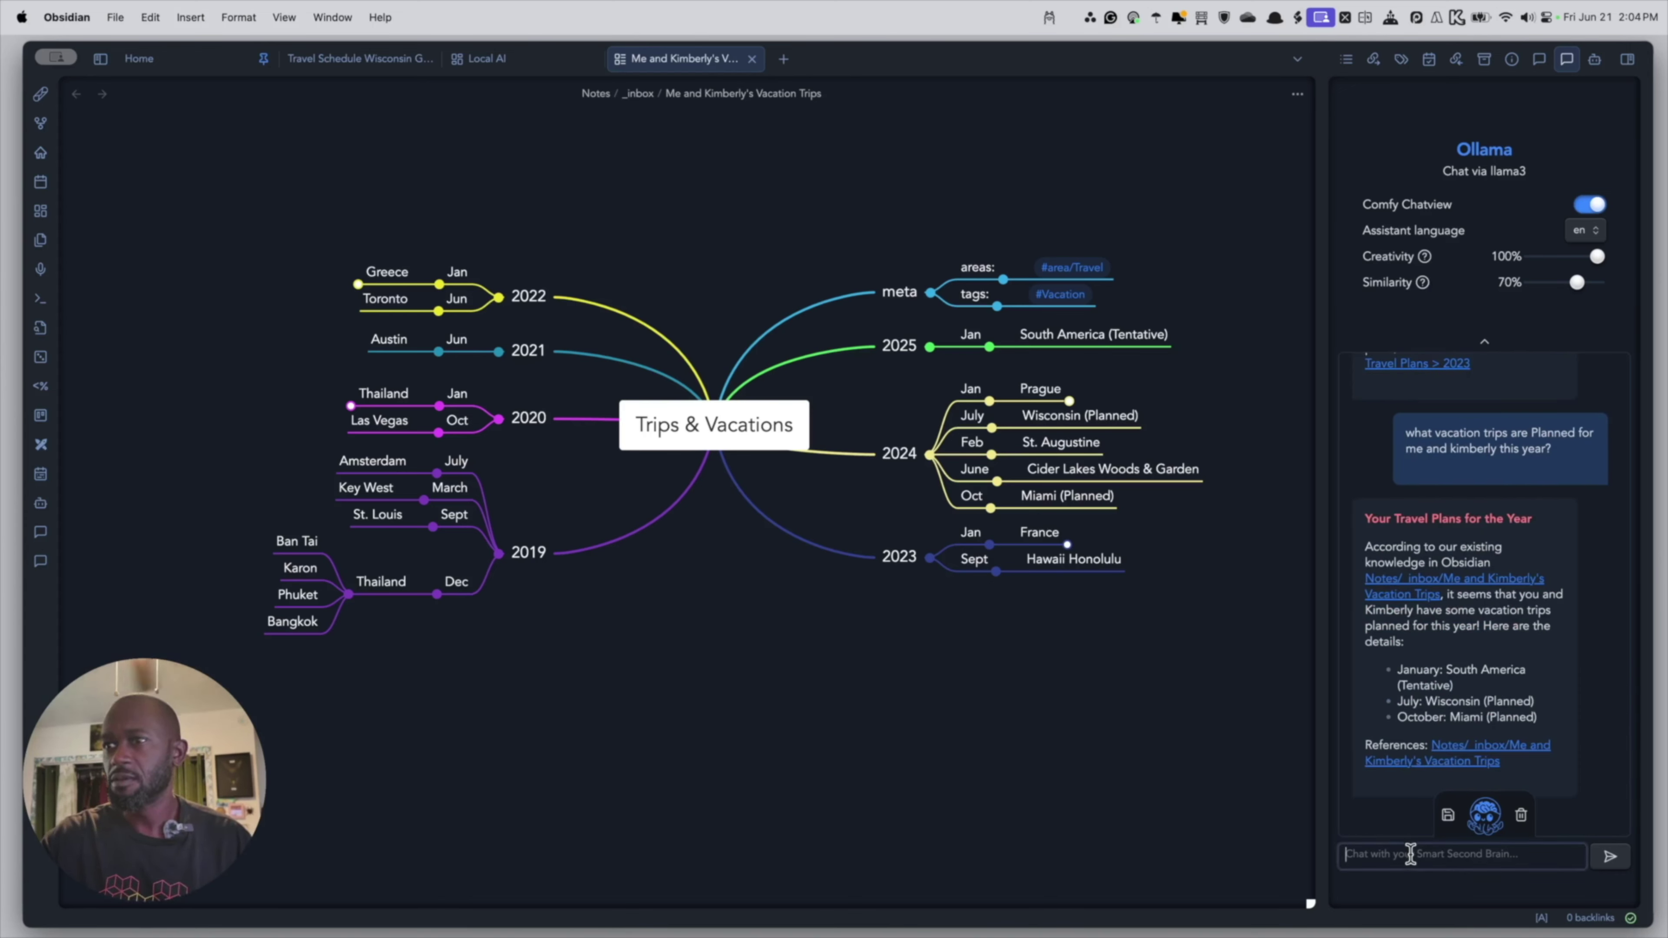
{"action": "type", "text": "me and kimberly have trips planned this year. What trips or vacations are \"Planned\"?"}
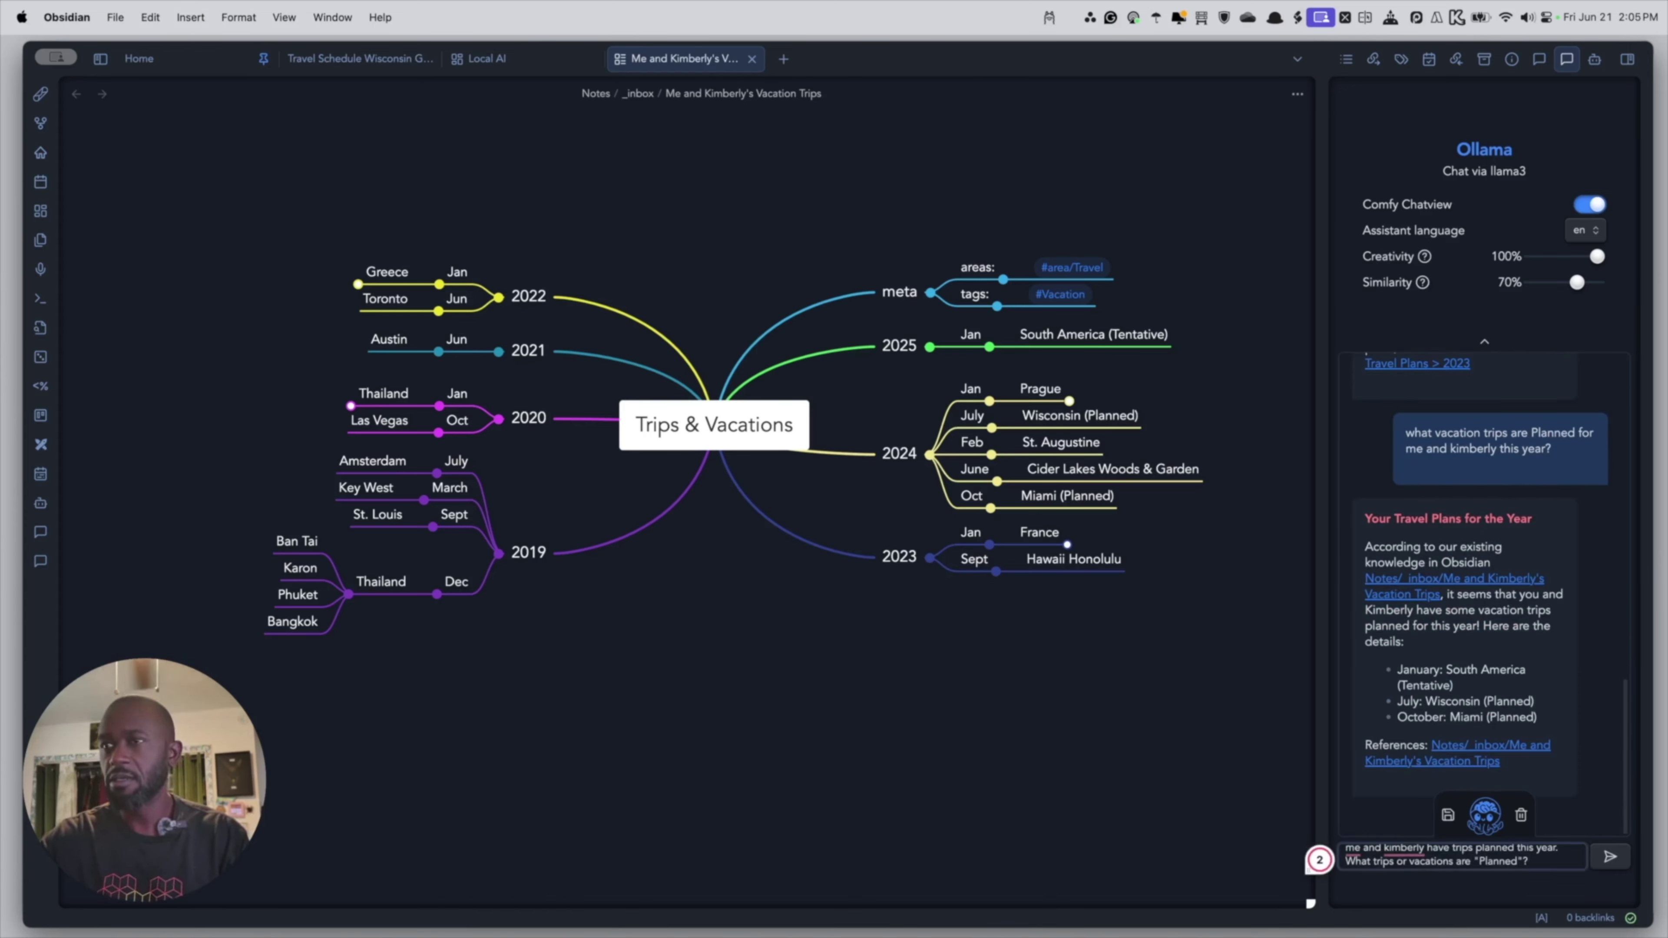
{"action": "key", "text": "Return"}
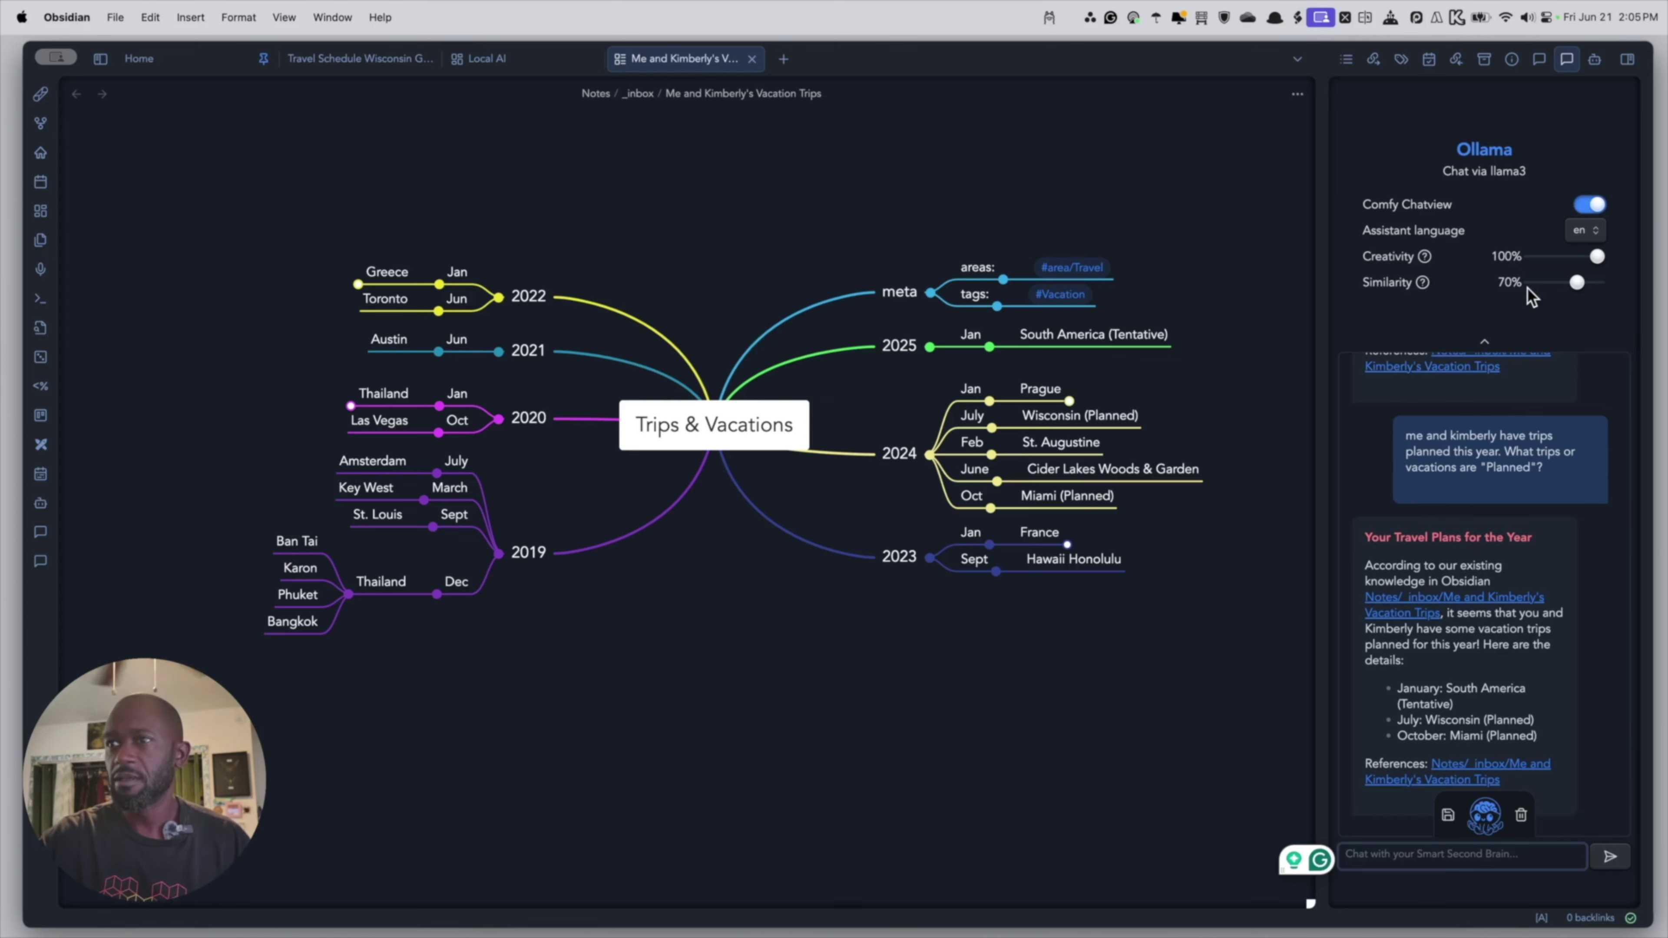
Compare the new answer about the planned trips with the previous answer in the chat.
{"action": "scroll", "coordinate": [1464, 591], "scroll_direction": "down", "scroll_amount": 1}
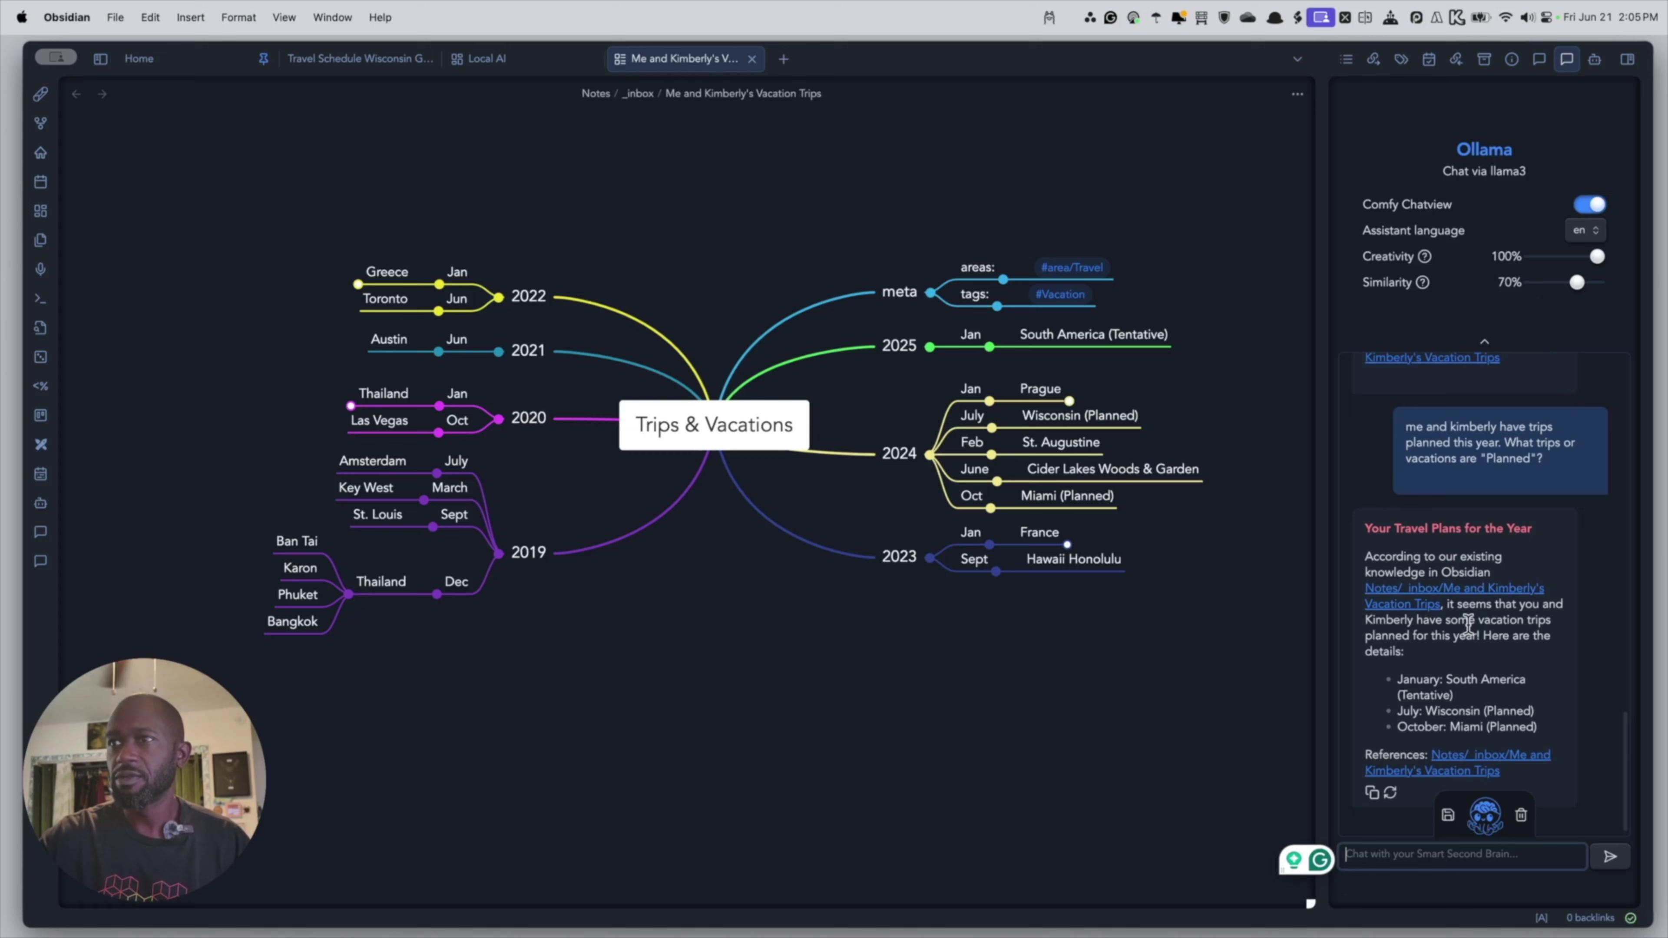
{"action": "scroll", "coordinate": [1466, 621], "scroll_direction": "down", "scroll_amount": 1}
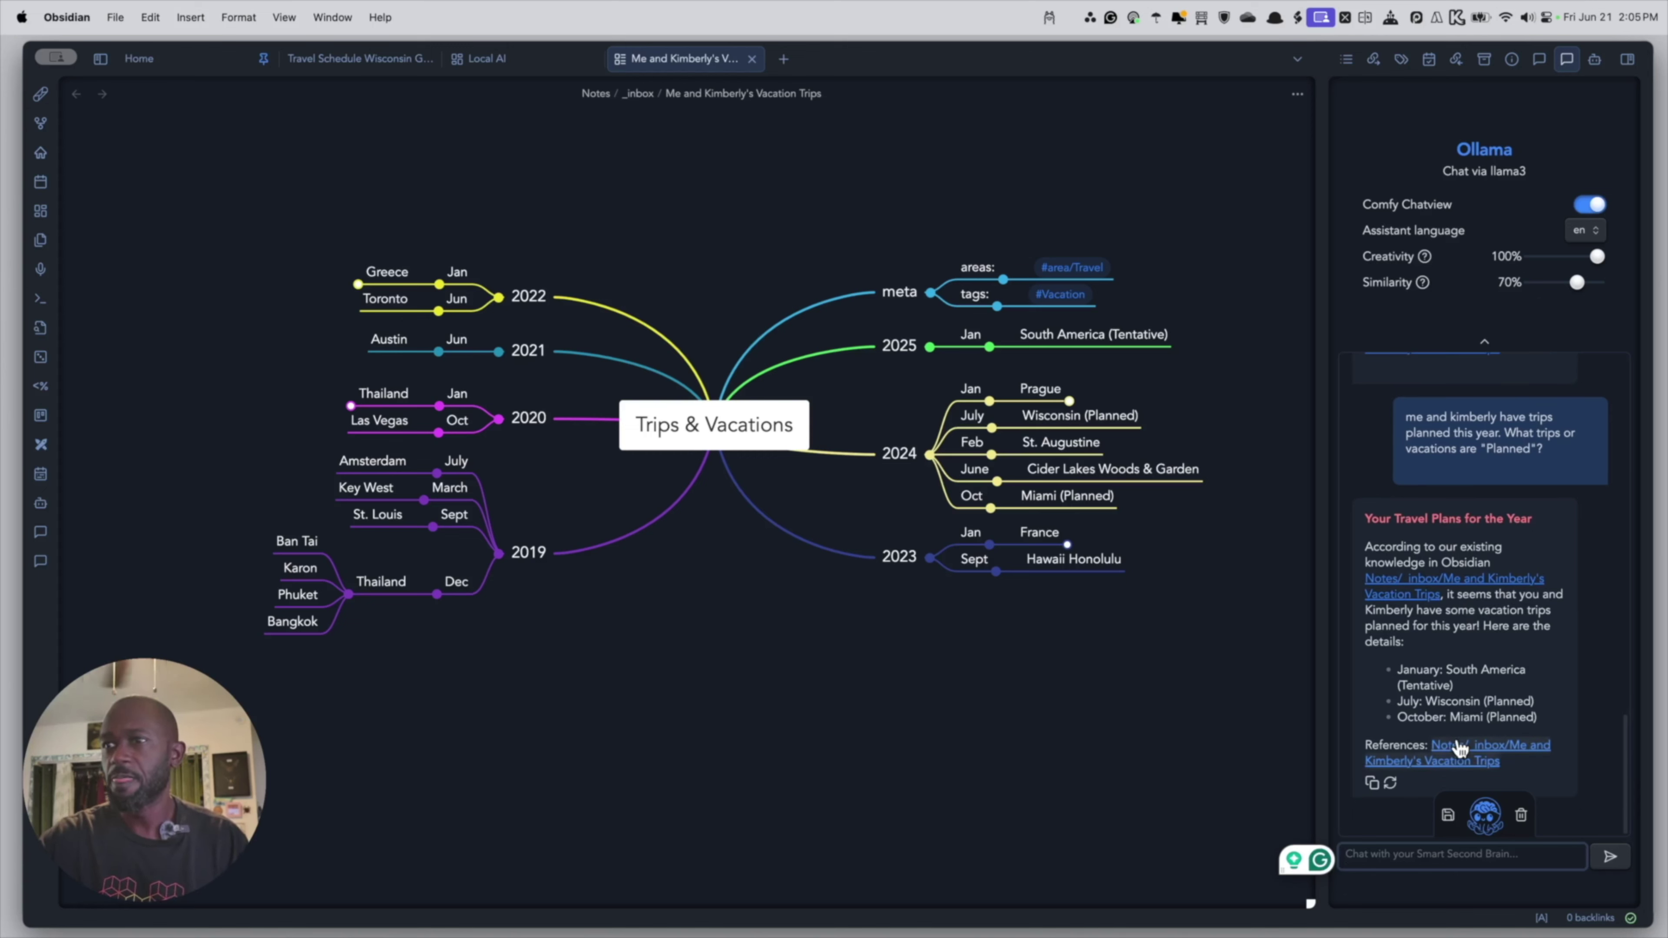
{"action": "left_click", "coordinate": [1374, 787]}
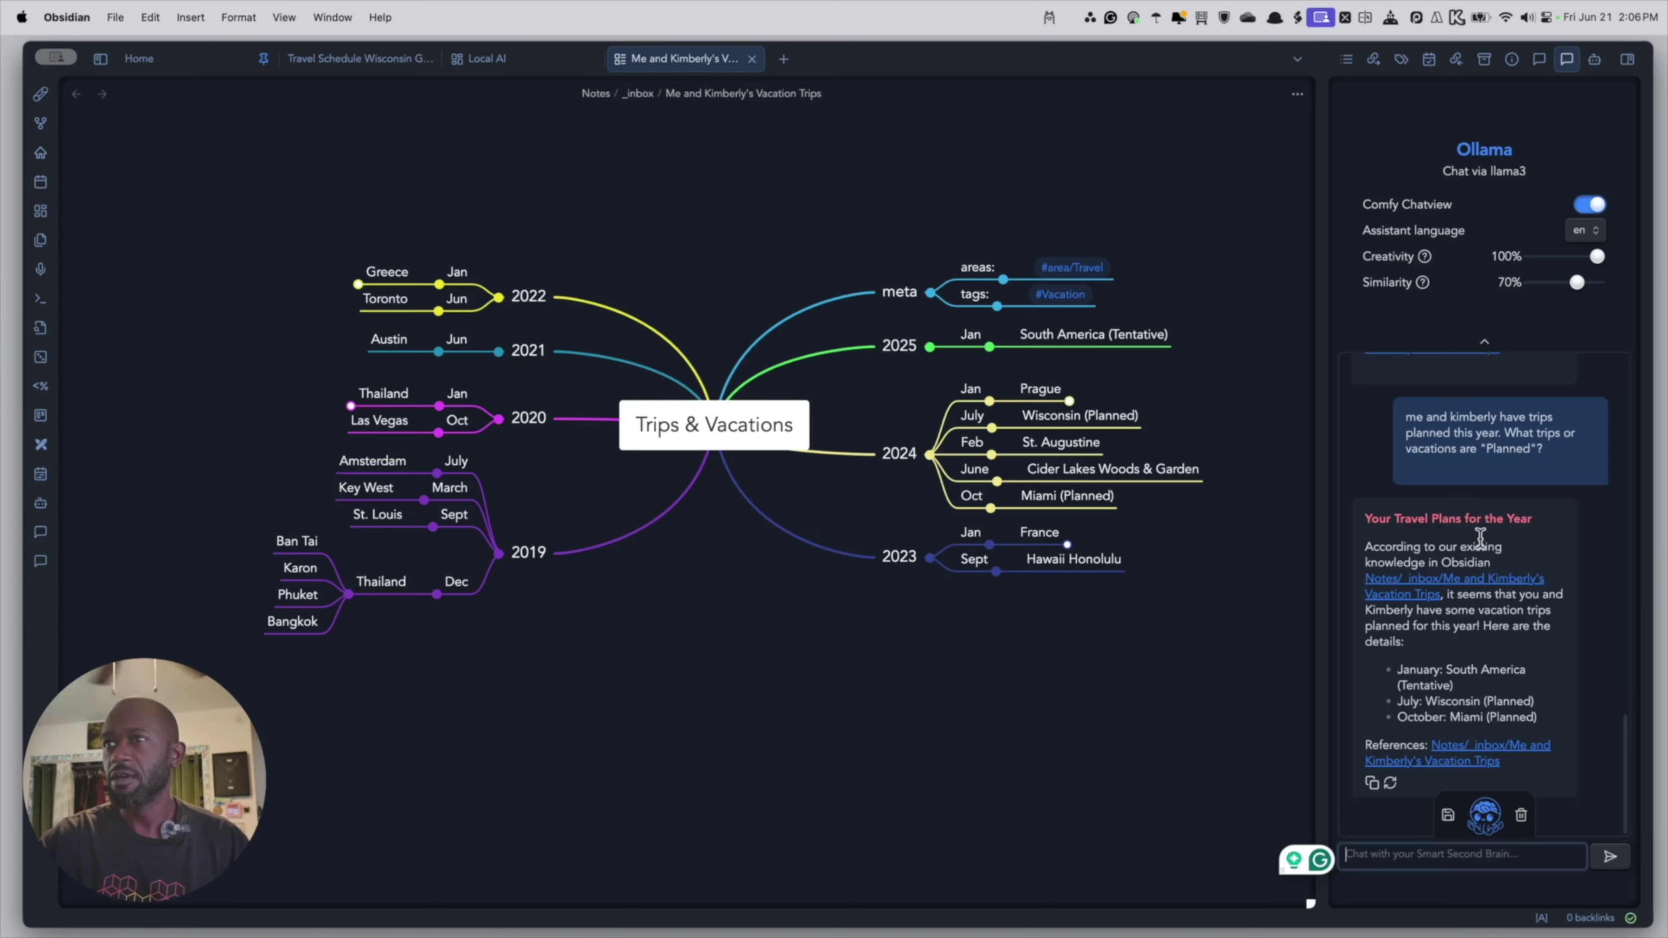
{"action": "scroll", "coordinate": [1464, 588], "scroll_direction": "up", "scroll_amount": 5}
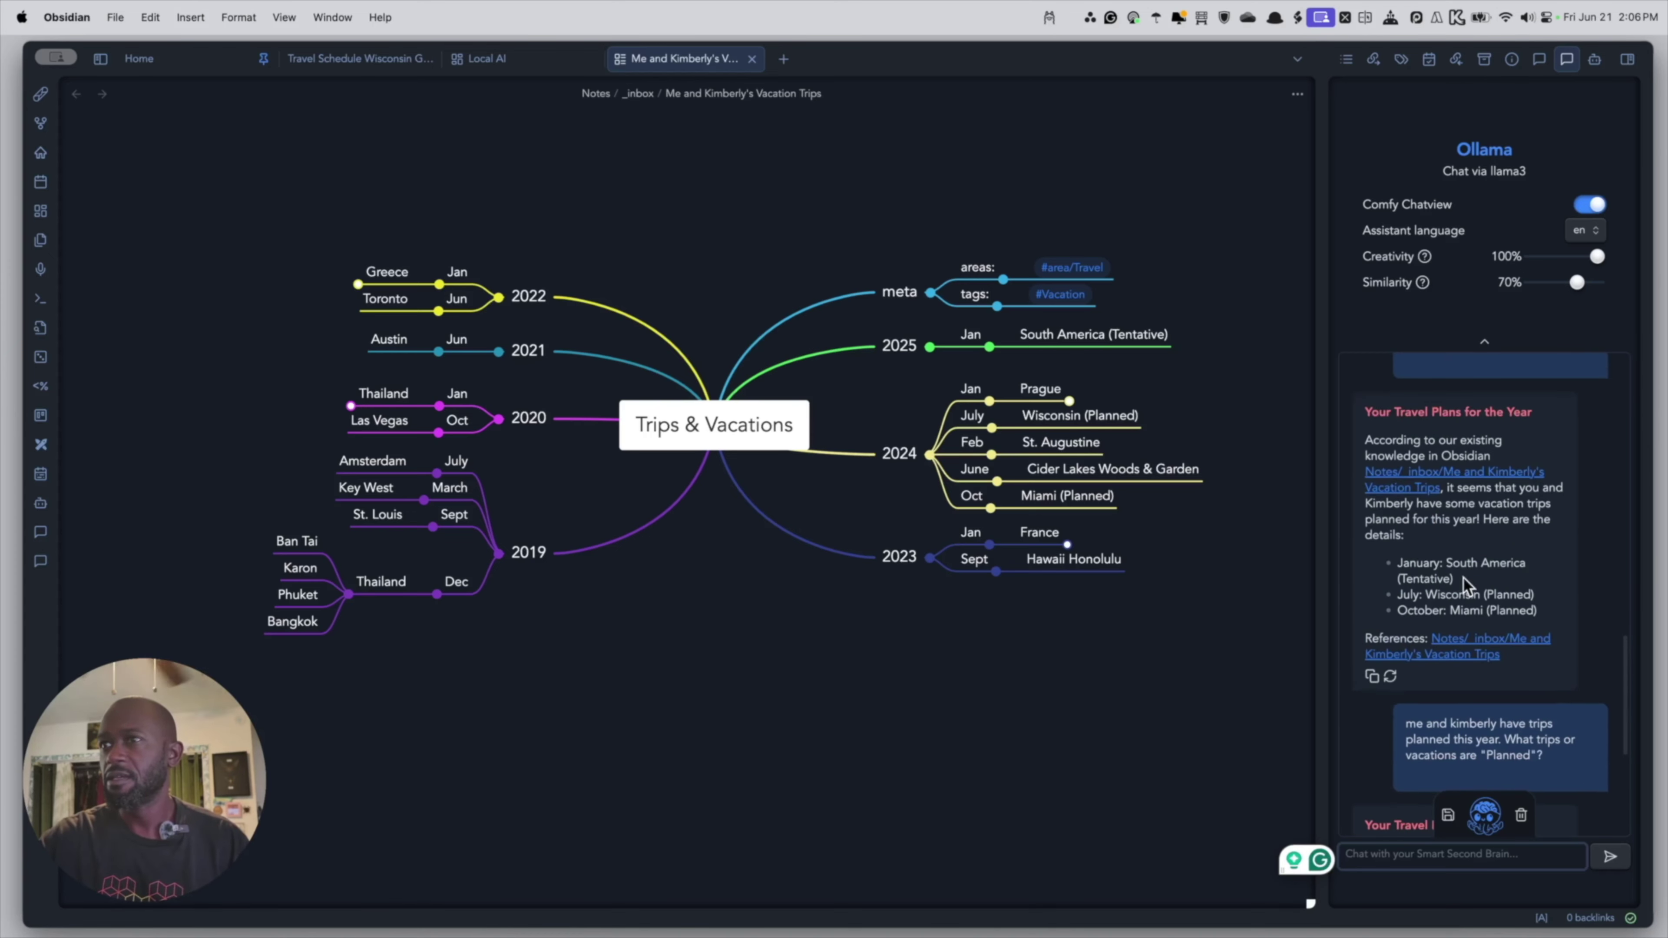
{"action": "scroll", "coordinate": [1468, 586], "scroll_direction": "down", "scroll_amount": 10}
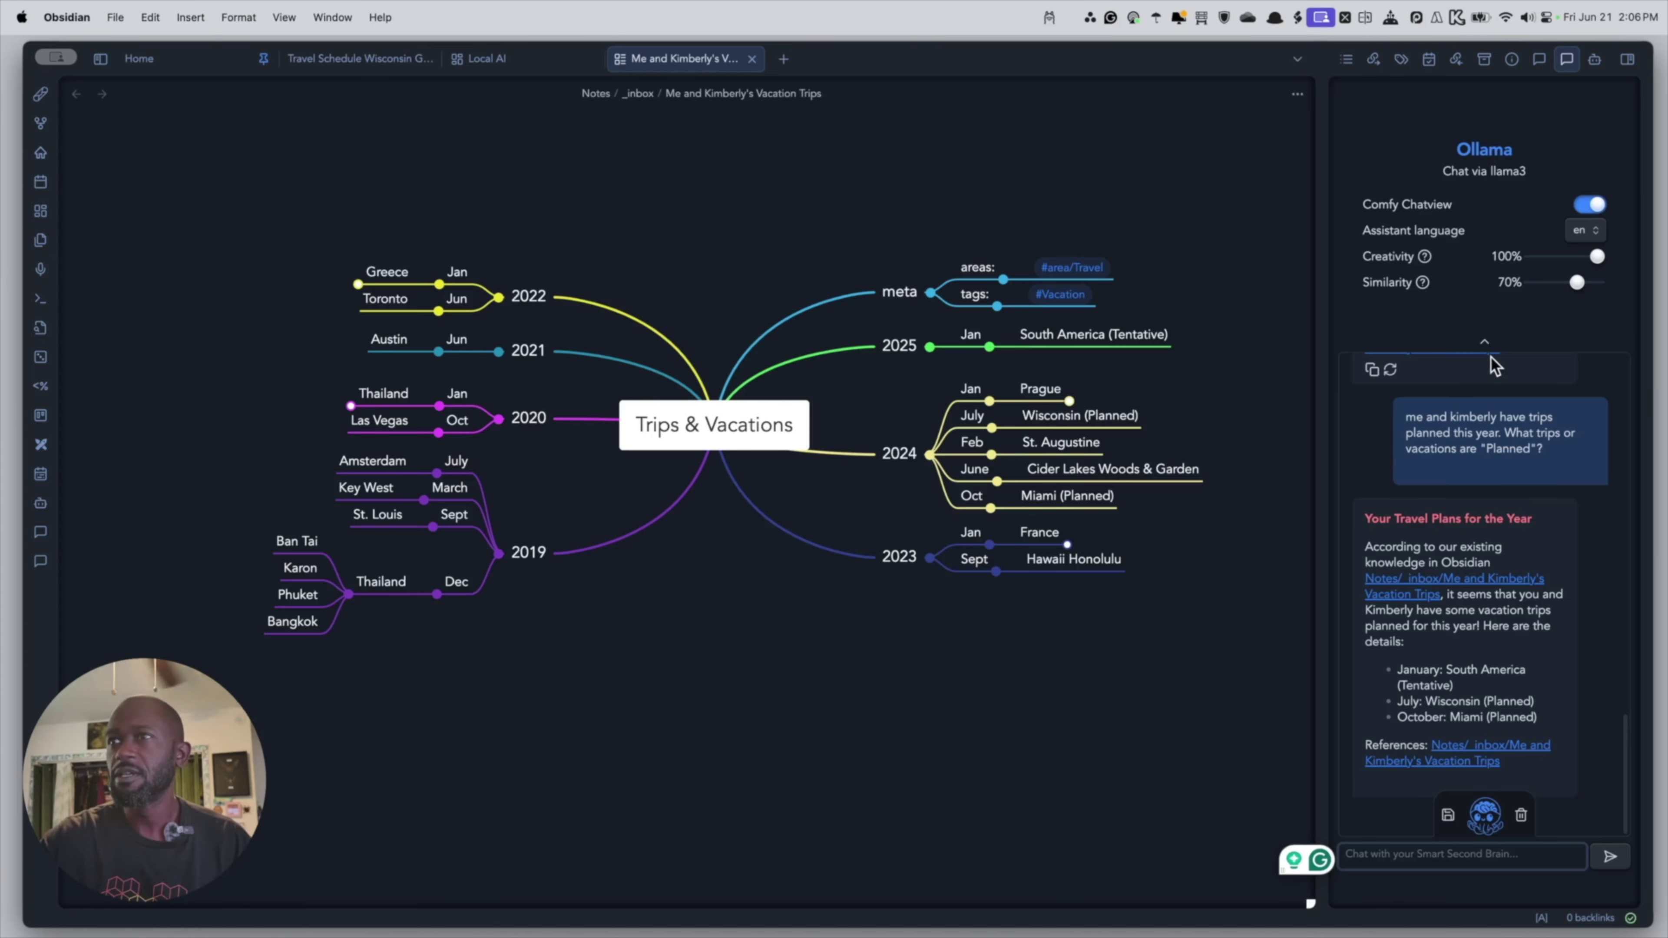
Search the community plugins for "copilo" and open the details of the ChatGPT Copilot plugin.
{"action": "left_click", "coordinate": [100, 58]}
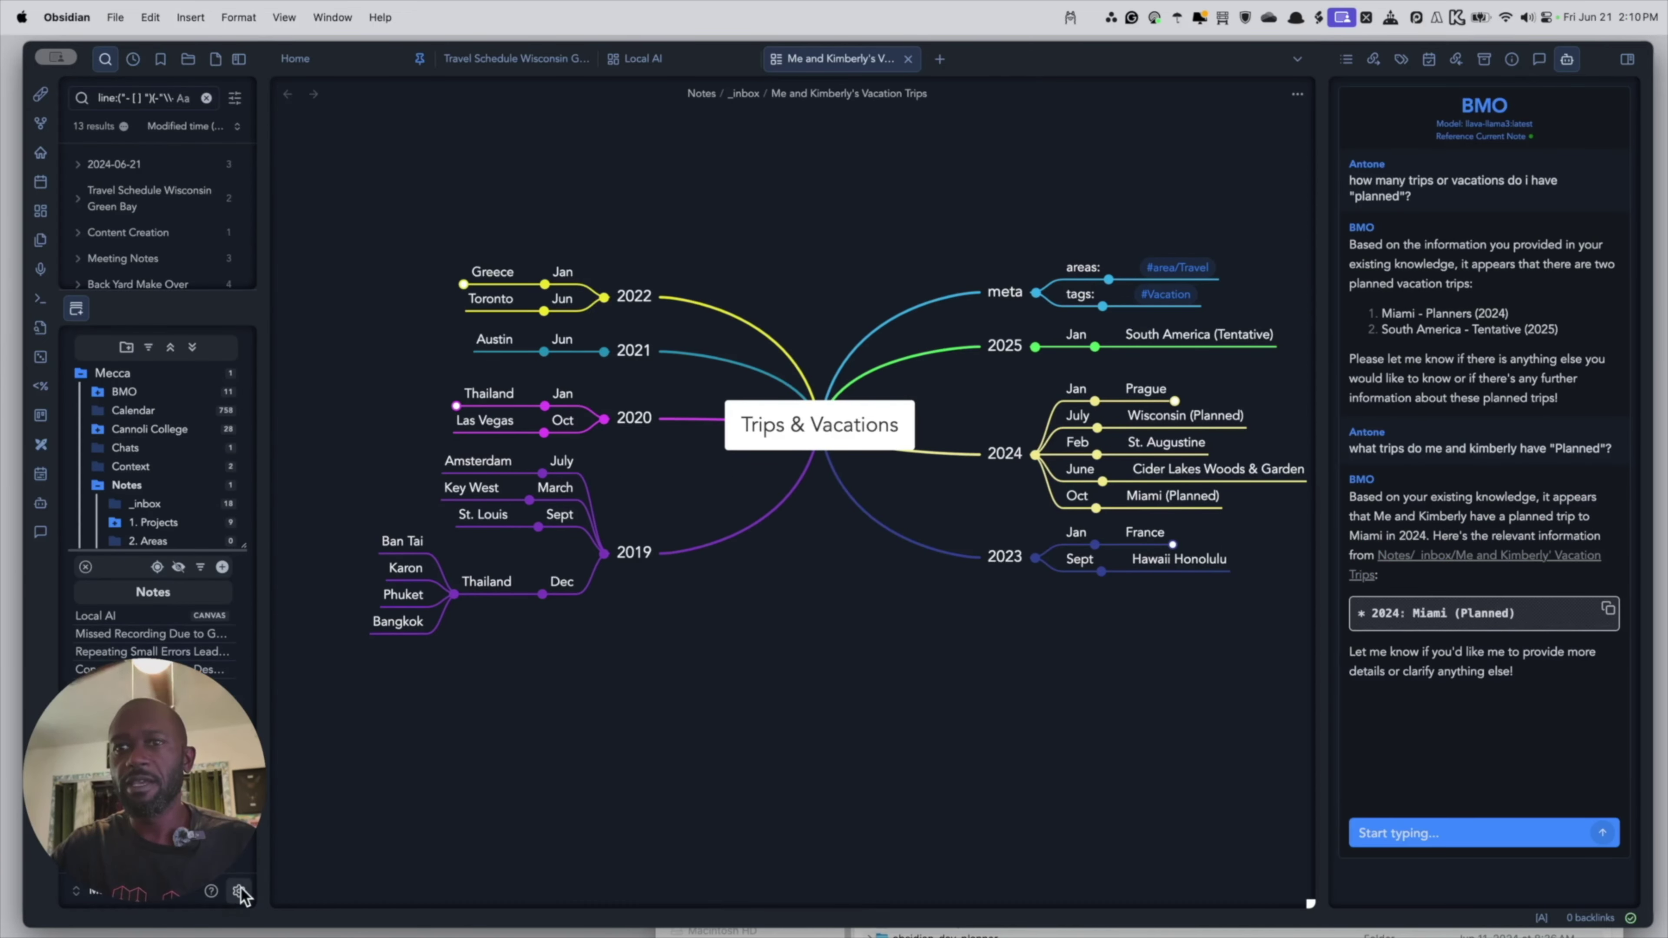
{"action": "left_click", "coordinate": [240, 890]}
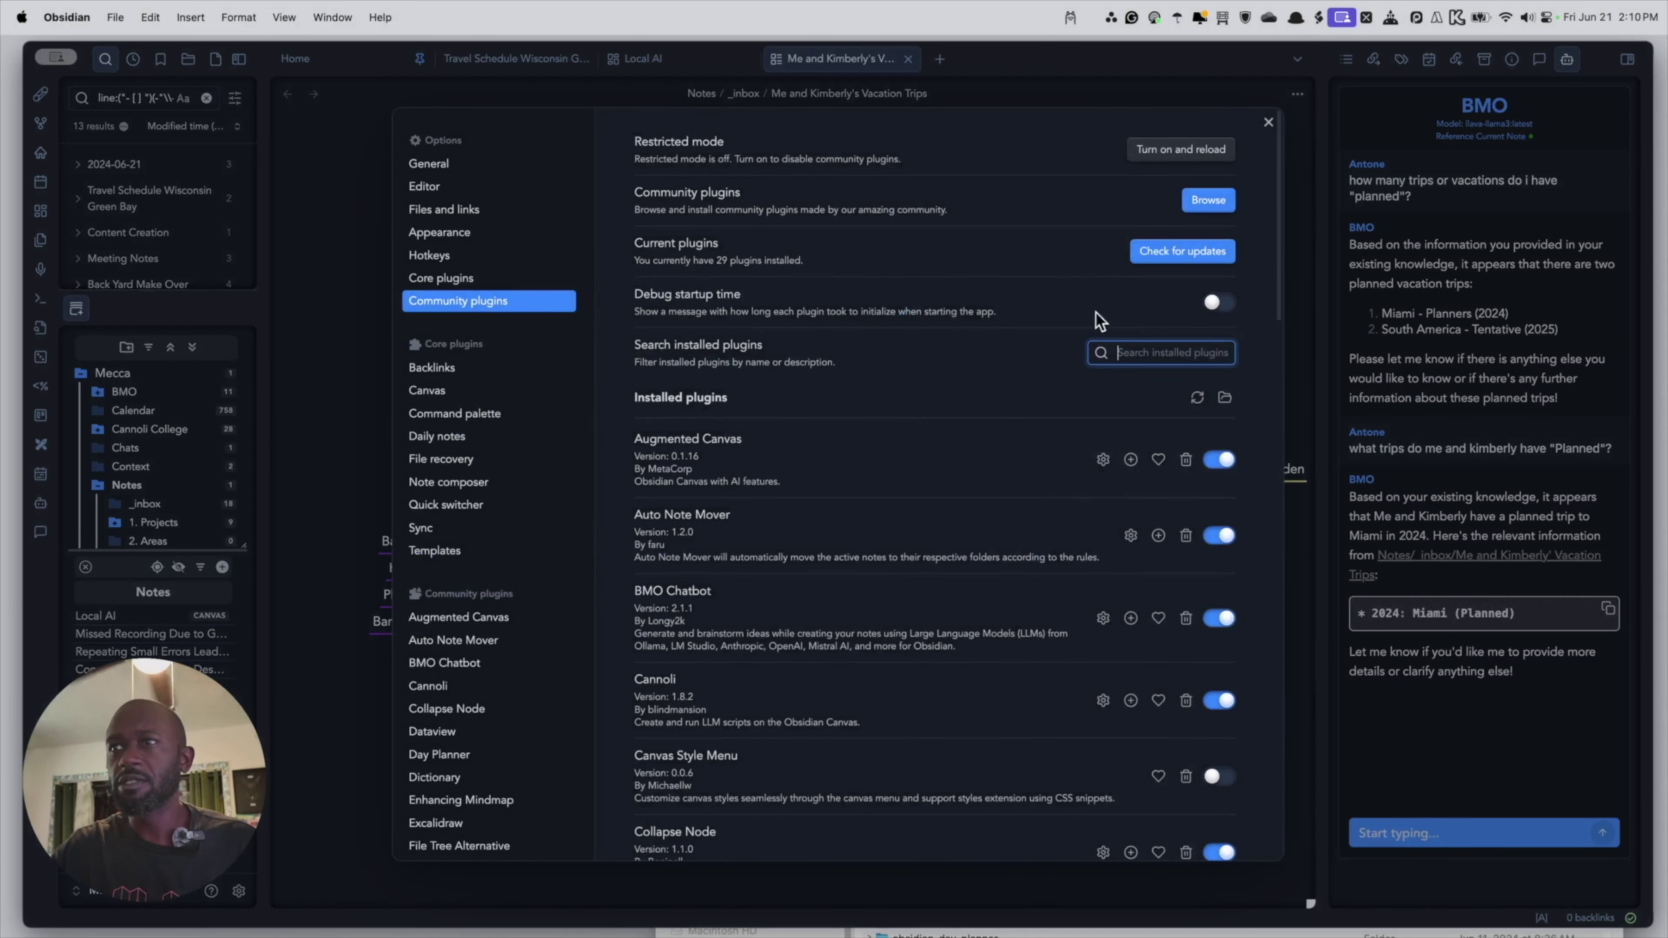
{"action": "left_click", "coordinate": [1197, 208]}
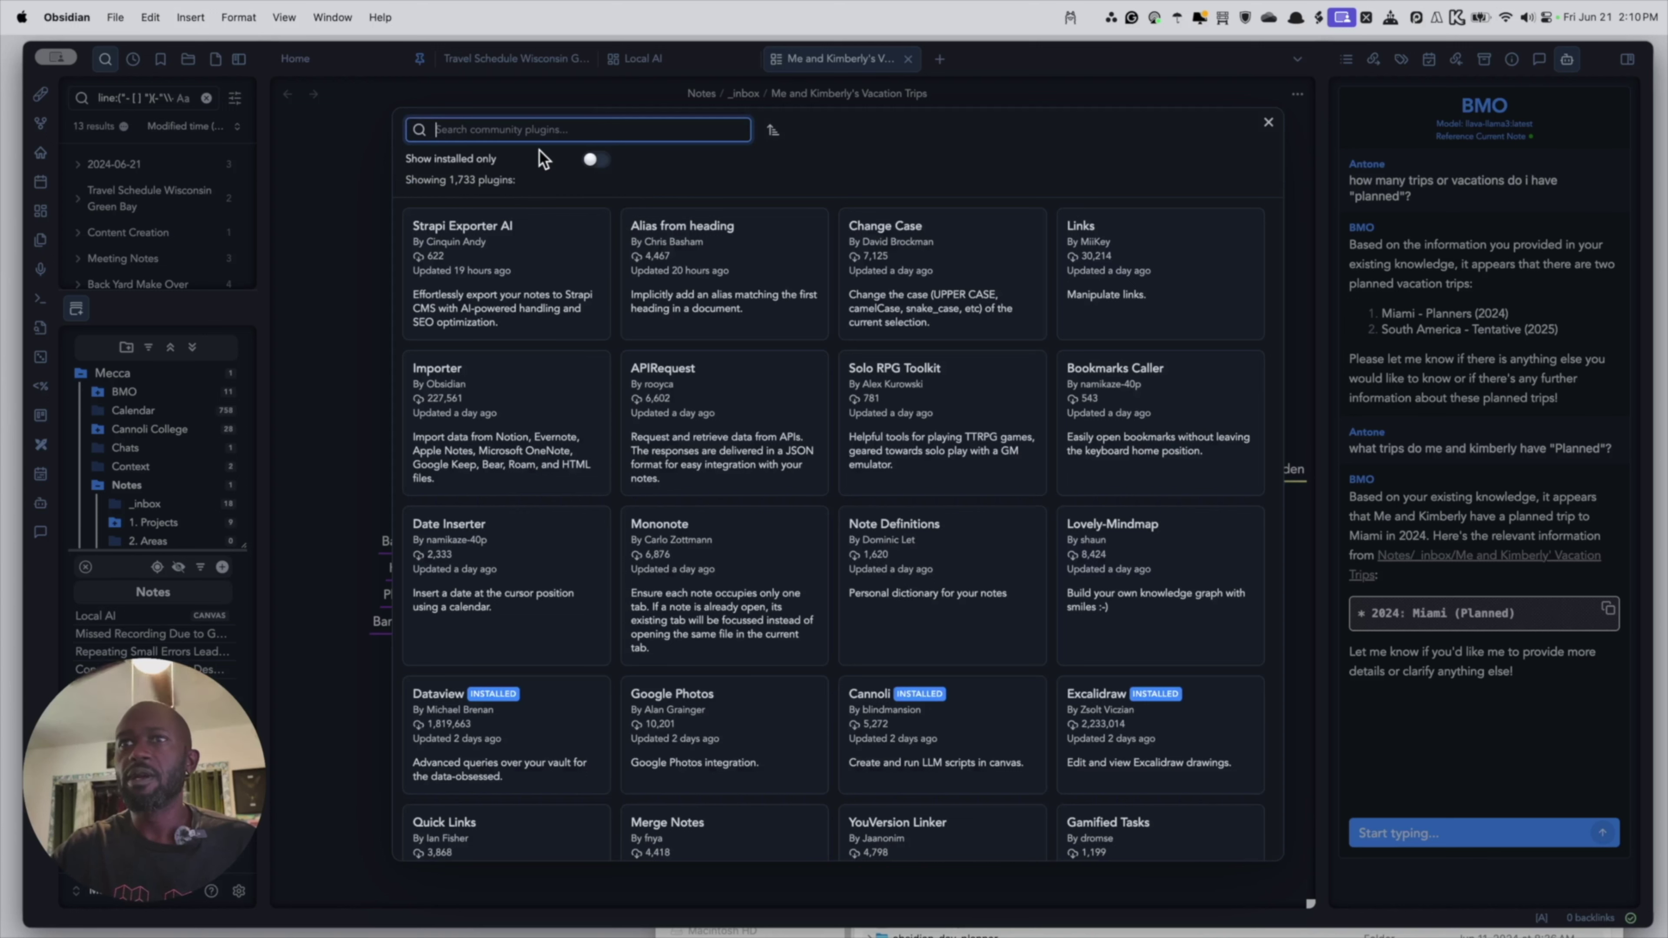
{"action": "type", "text": "colp"}
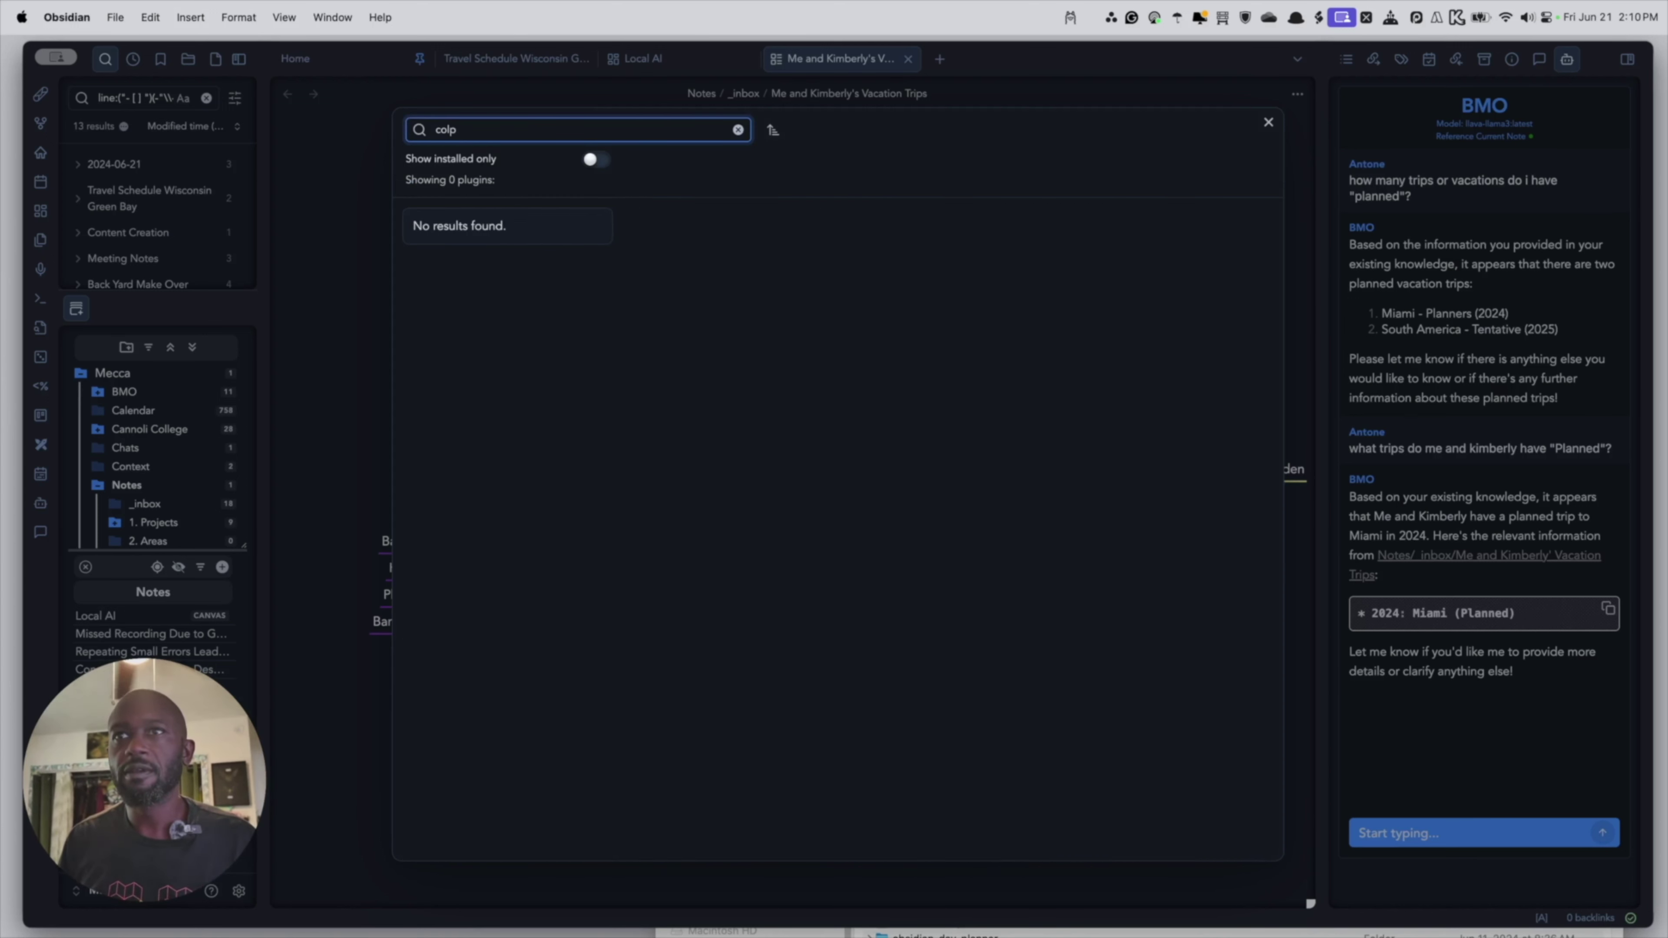
{"action": "type", "text": "pilo"}
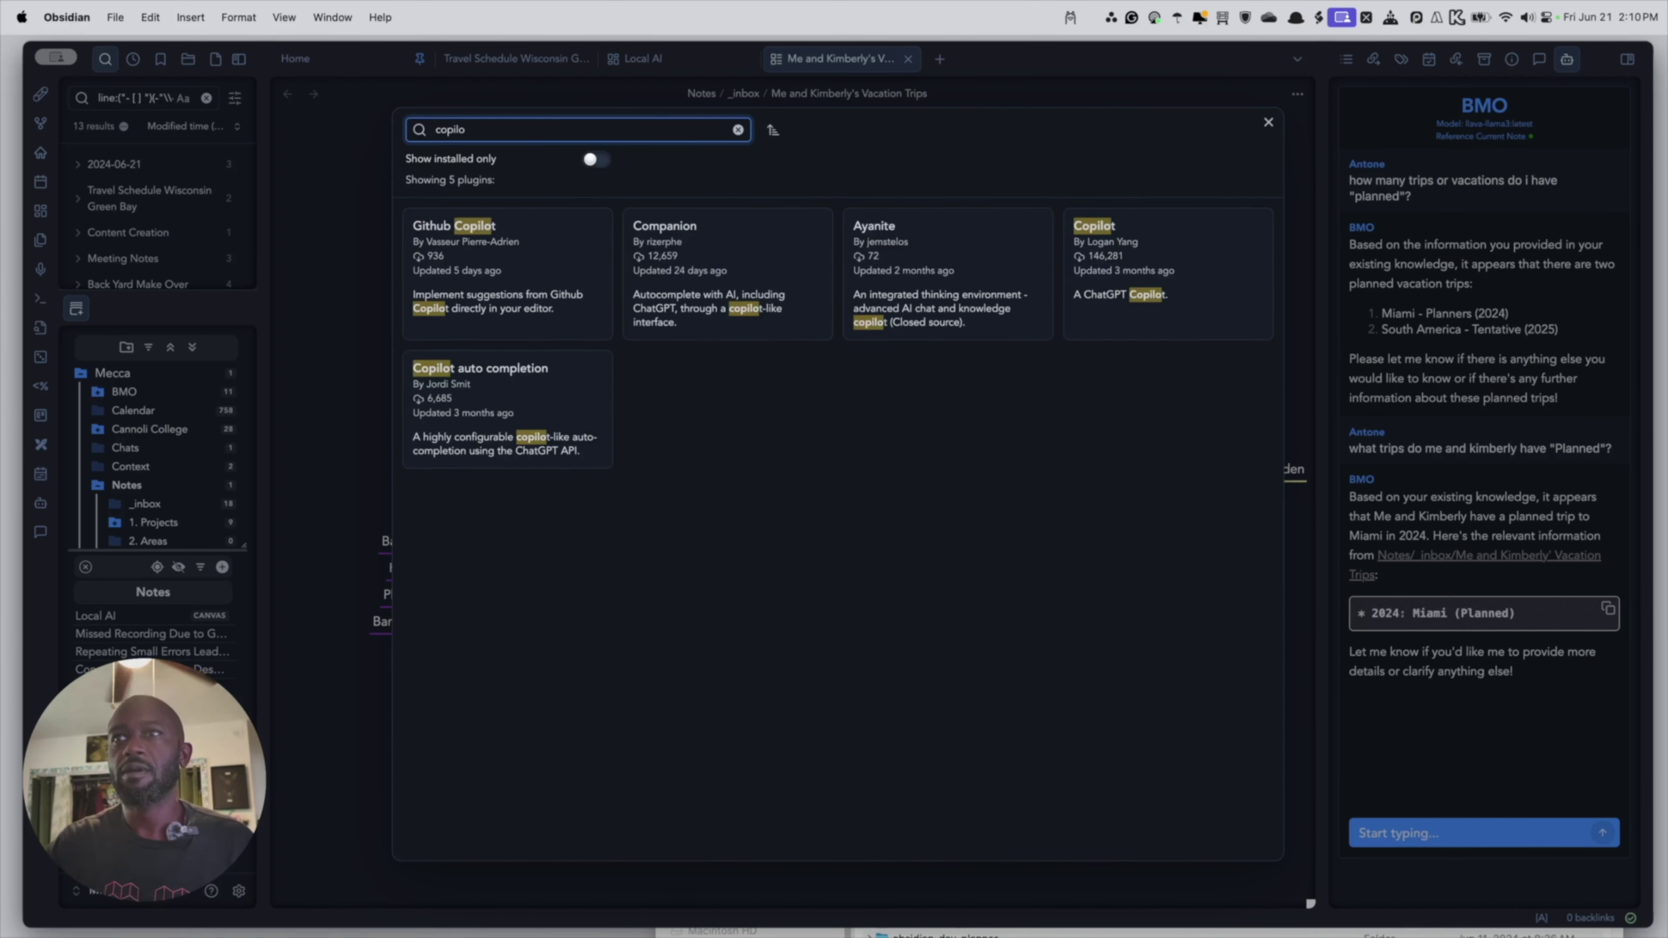
{"action": "left_click", "coordinate": [1105, 263]}
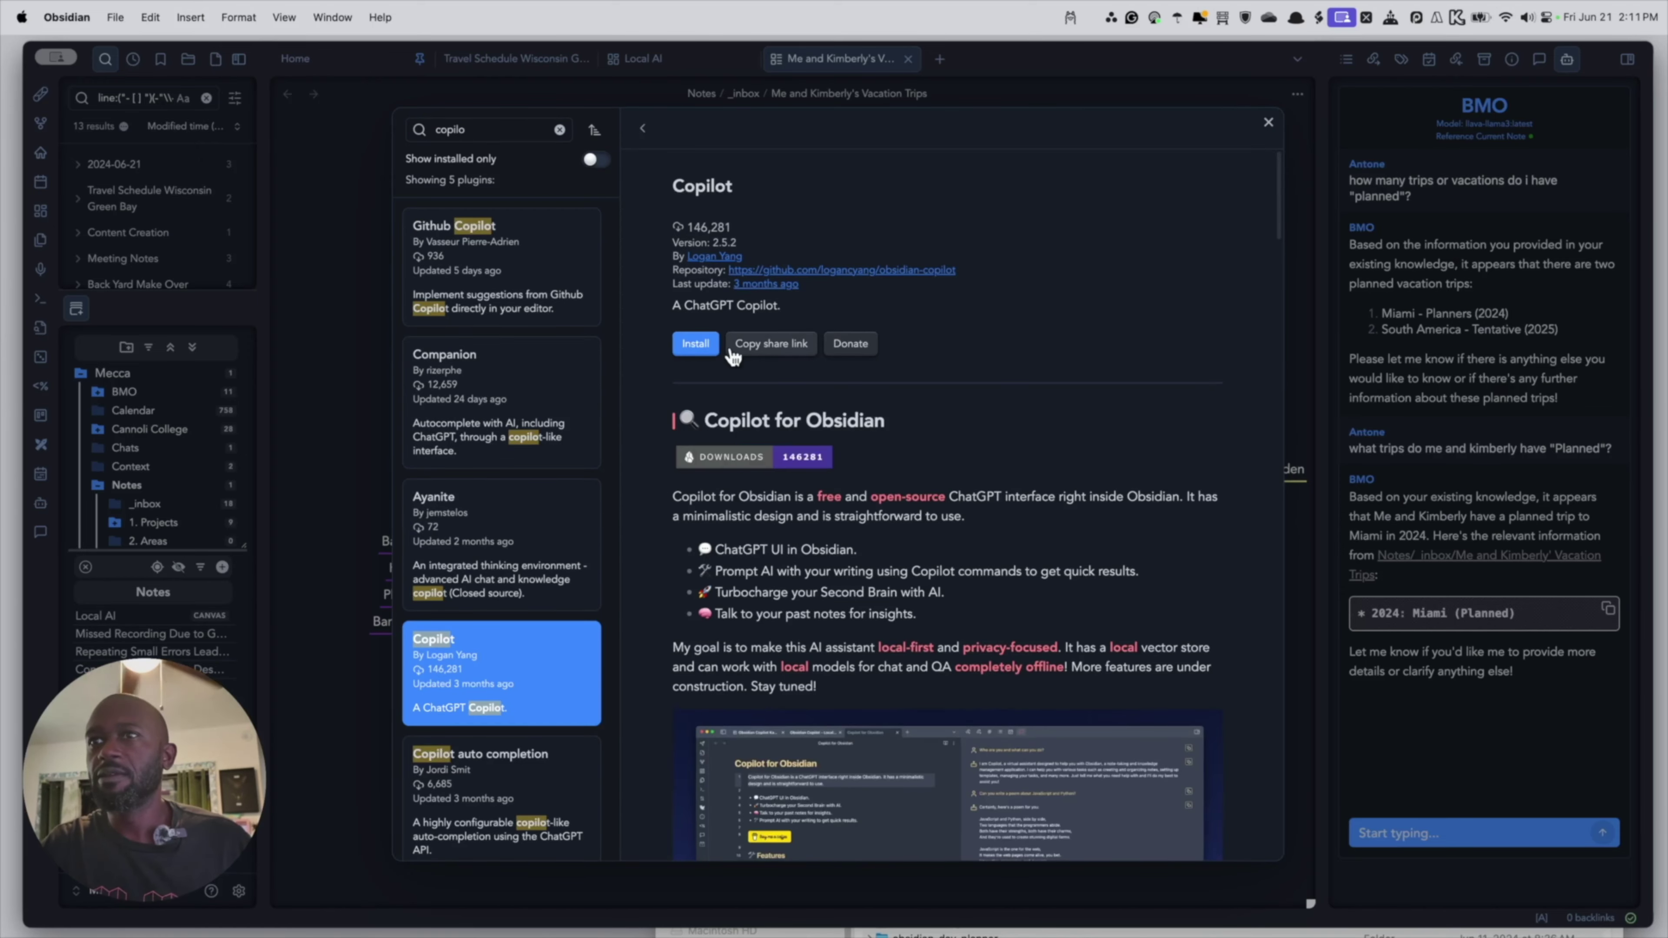
Install and enable the Copilot plugin and open its options.
{"action": "left_click", "coordinate": [710, 356]}
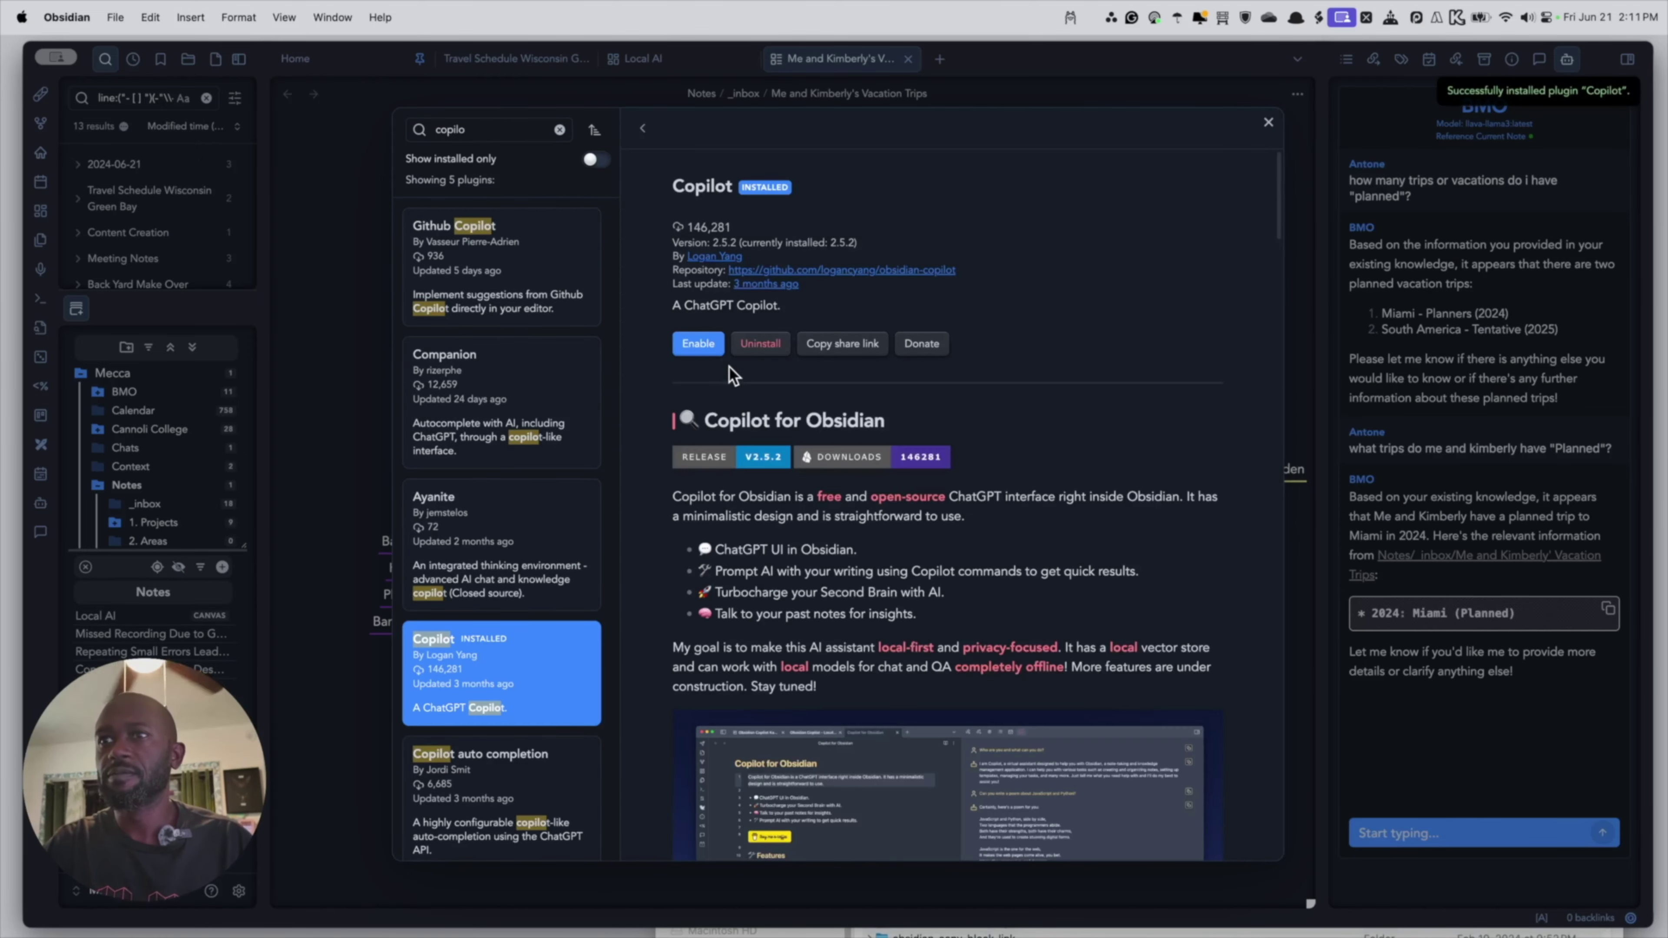
{"action": "left_click", "coordinate": [699, 344]}
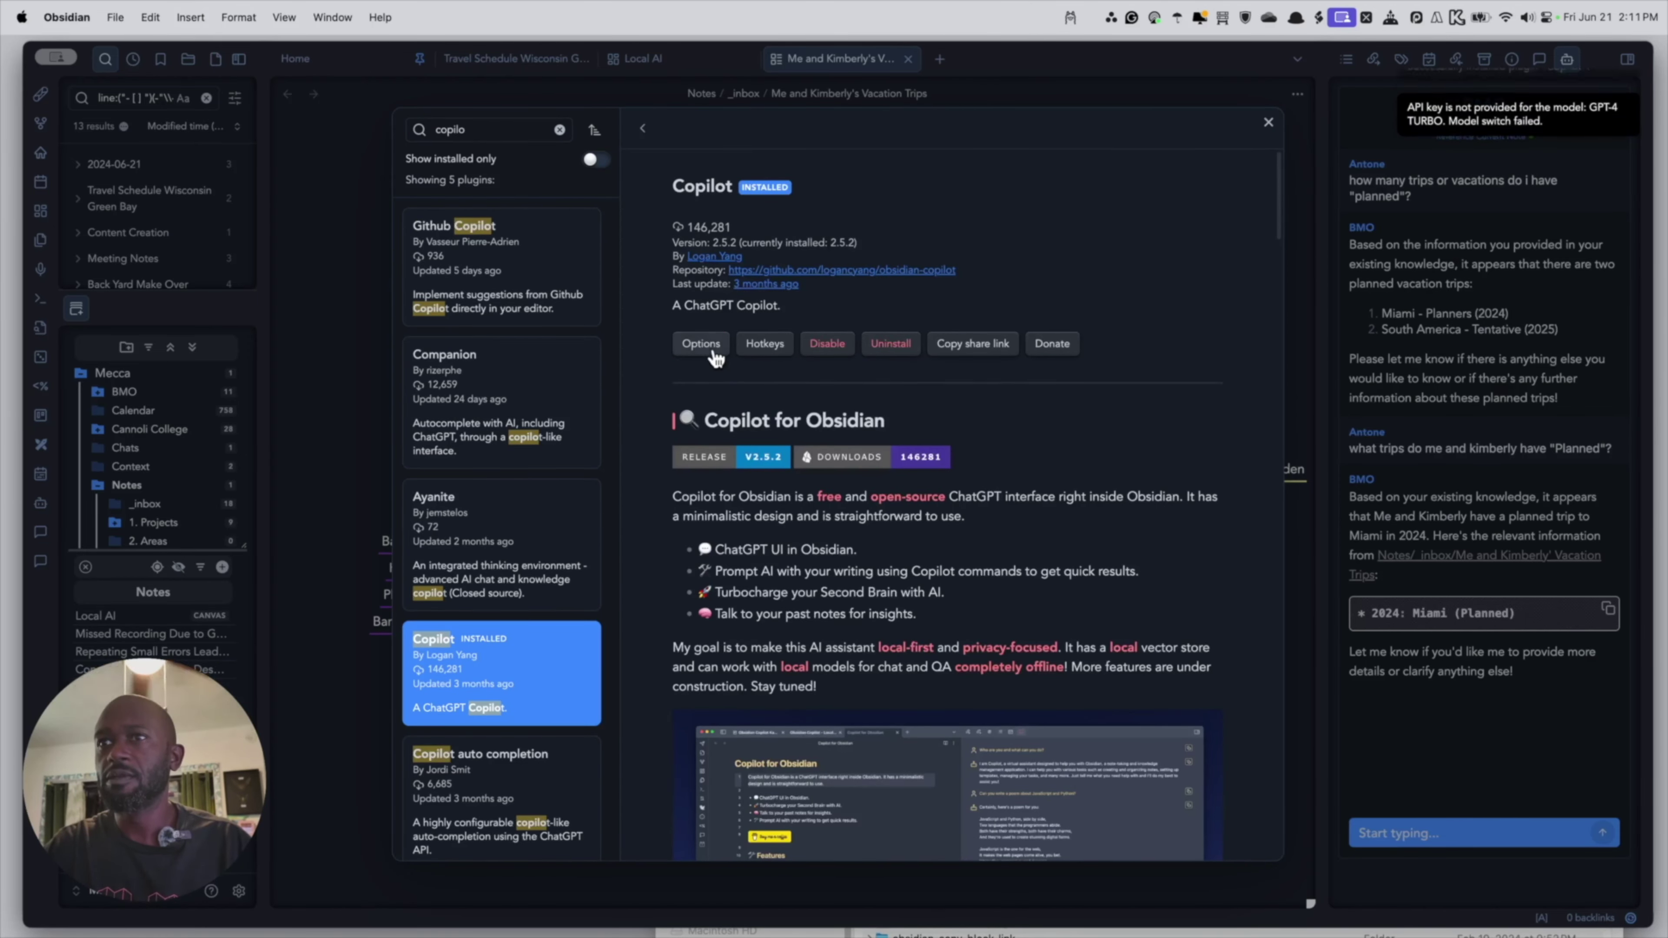
{"action": "left_click", "coordinate": [700, 343]}
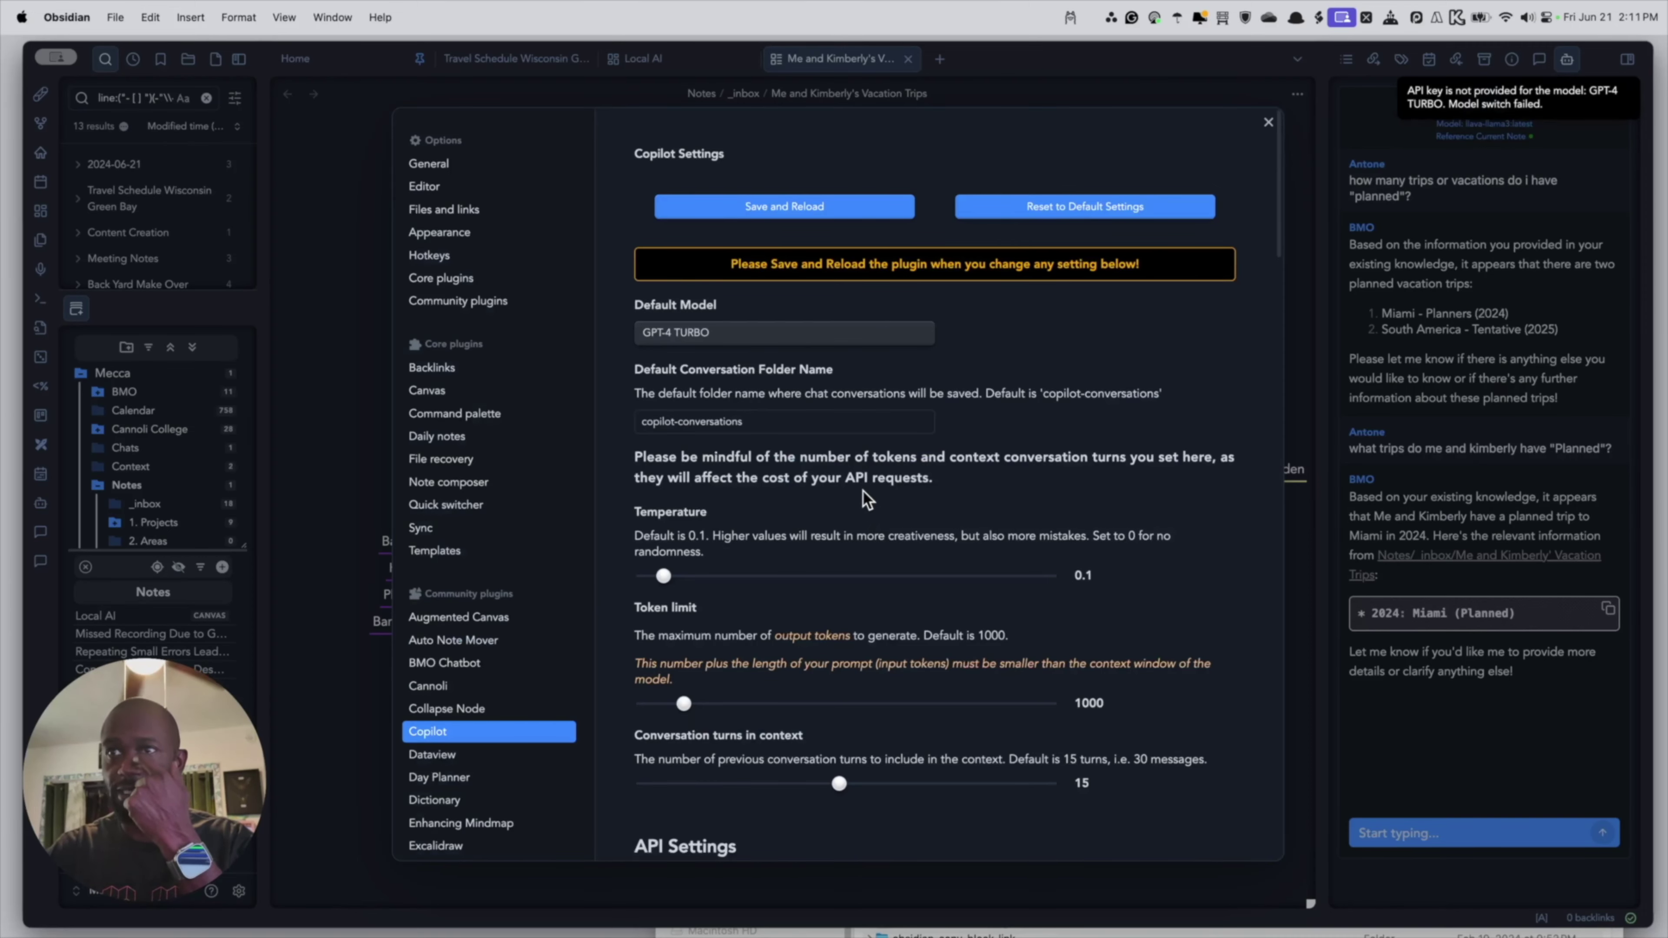
Set Copilot's embedding model to ollama-nomic-embed-text in the QA settings.
{"action": "scroll", "coordinate": [879, 456], "scroll_direction": "down", "scroll_amount": 15}
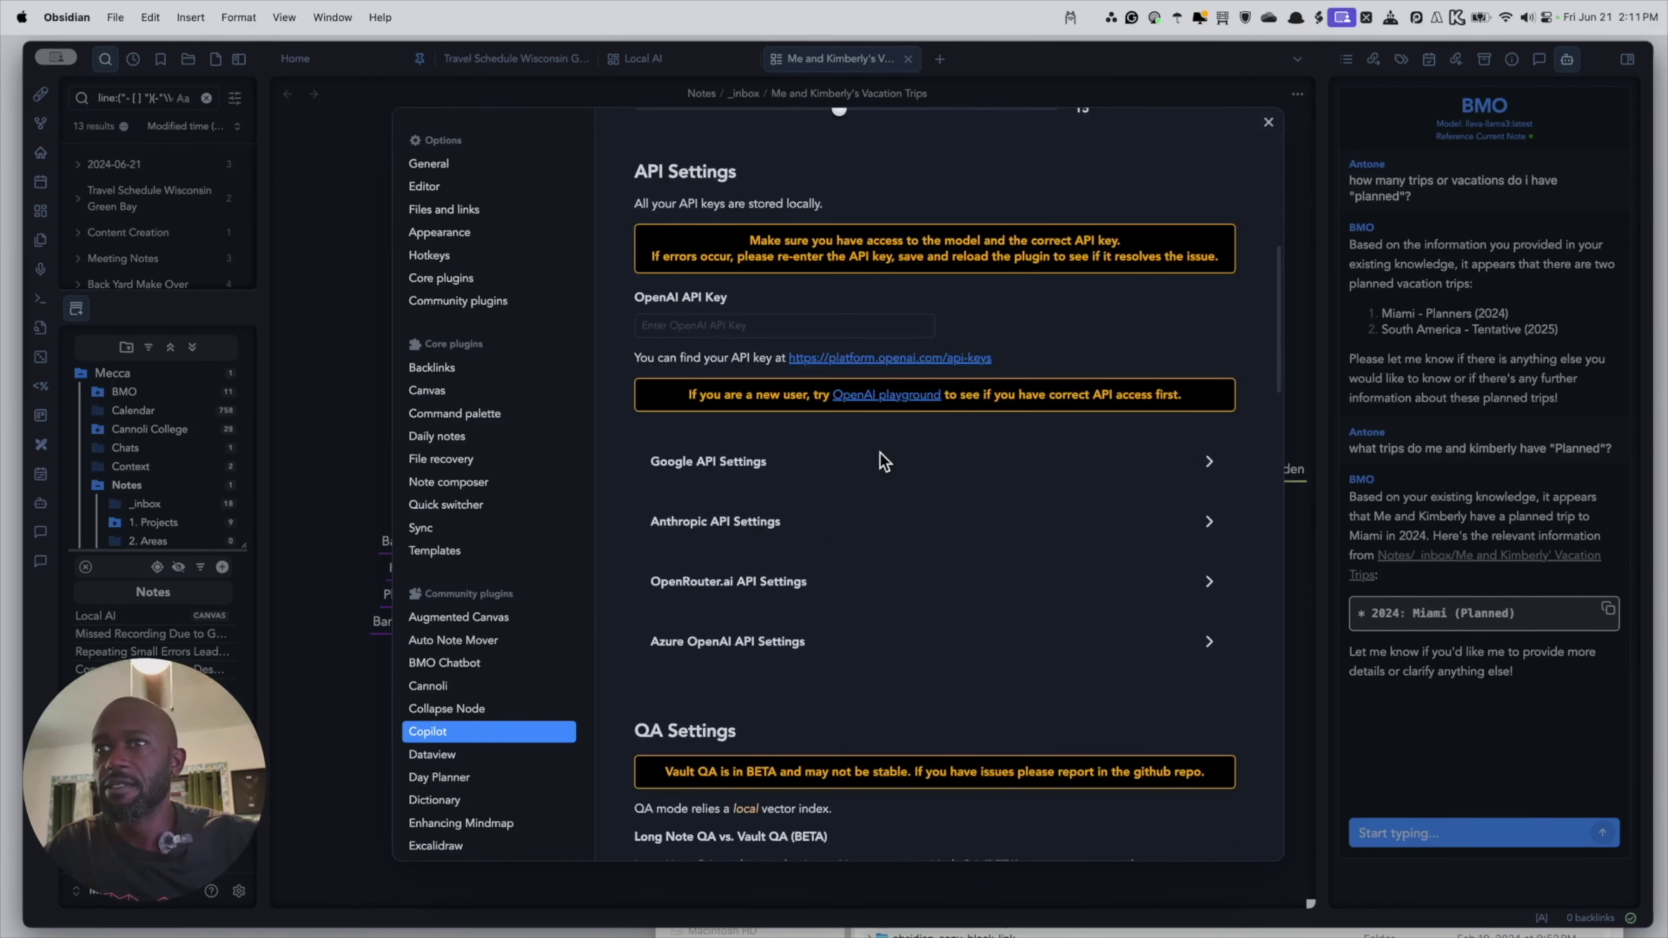
{"action": "scroll", "coordinate": [883, 460], "scroll_direction": "down", "scroll_amount": 2}
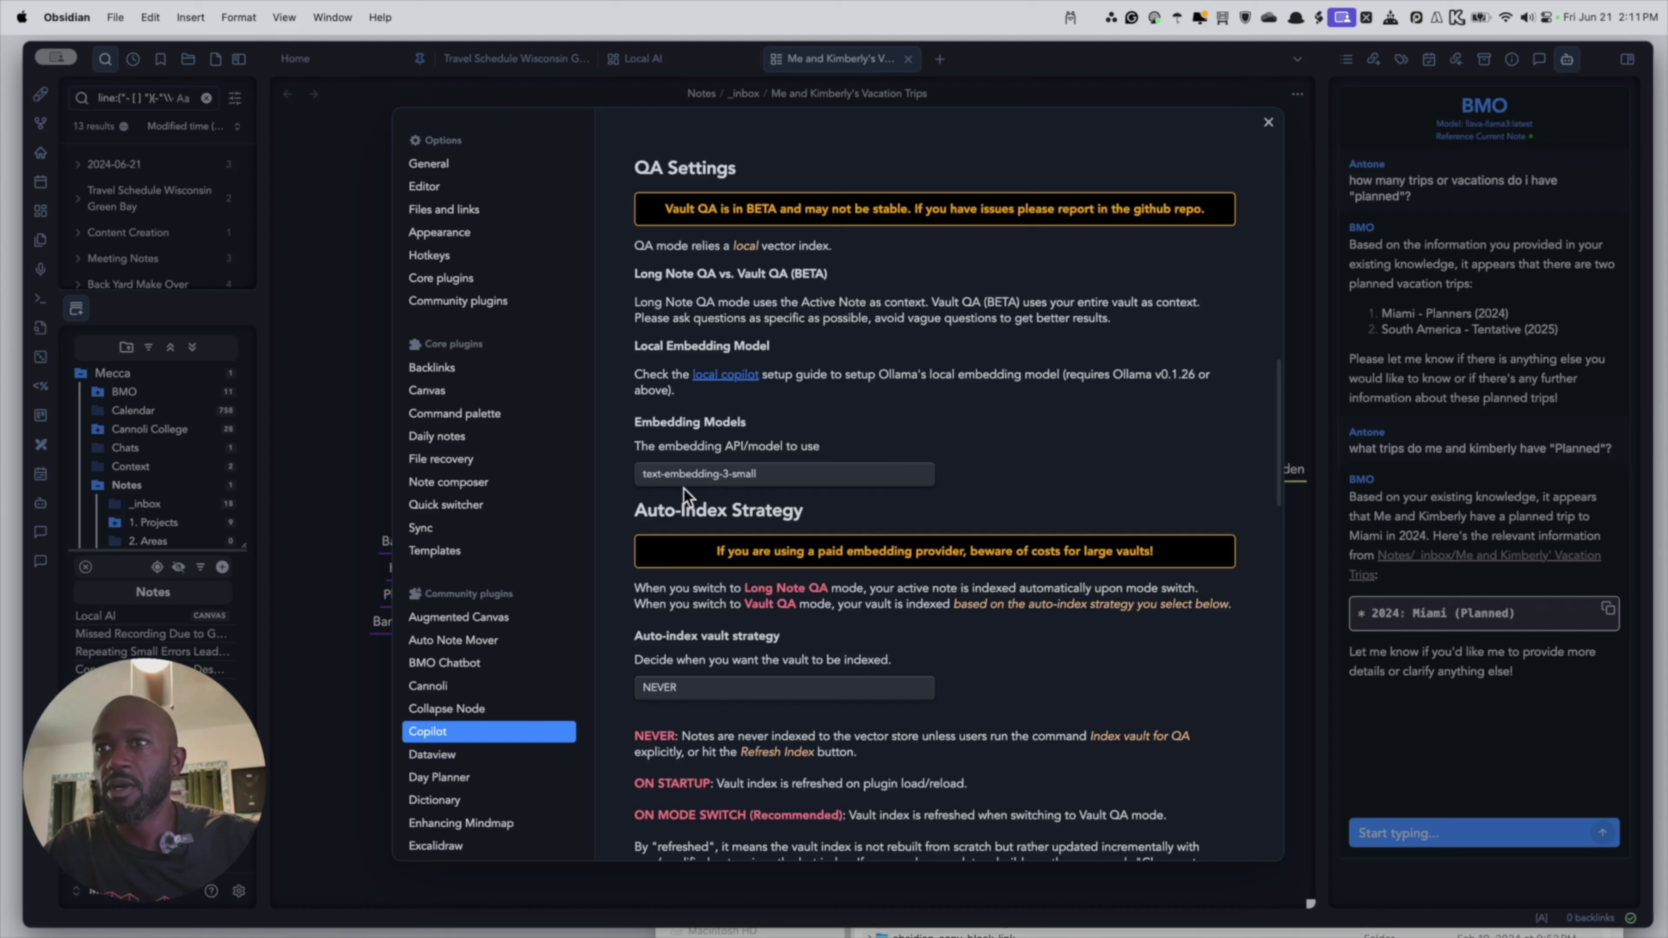
{"action": "left_click", "coordinate": [726, 478]}
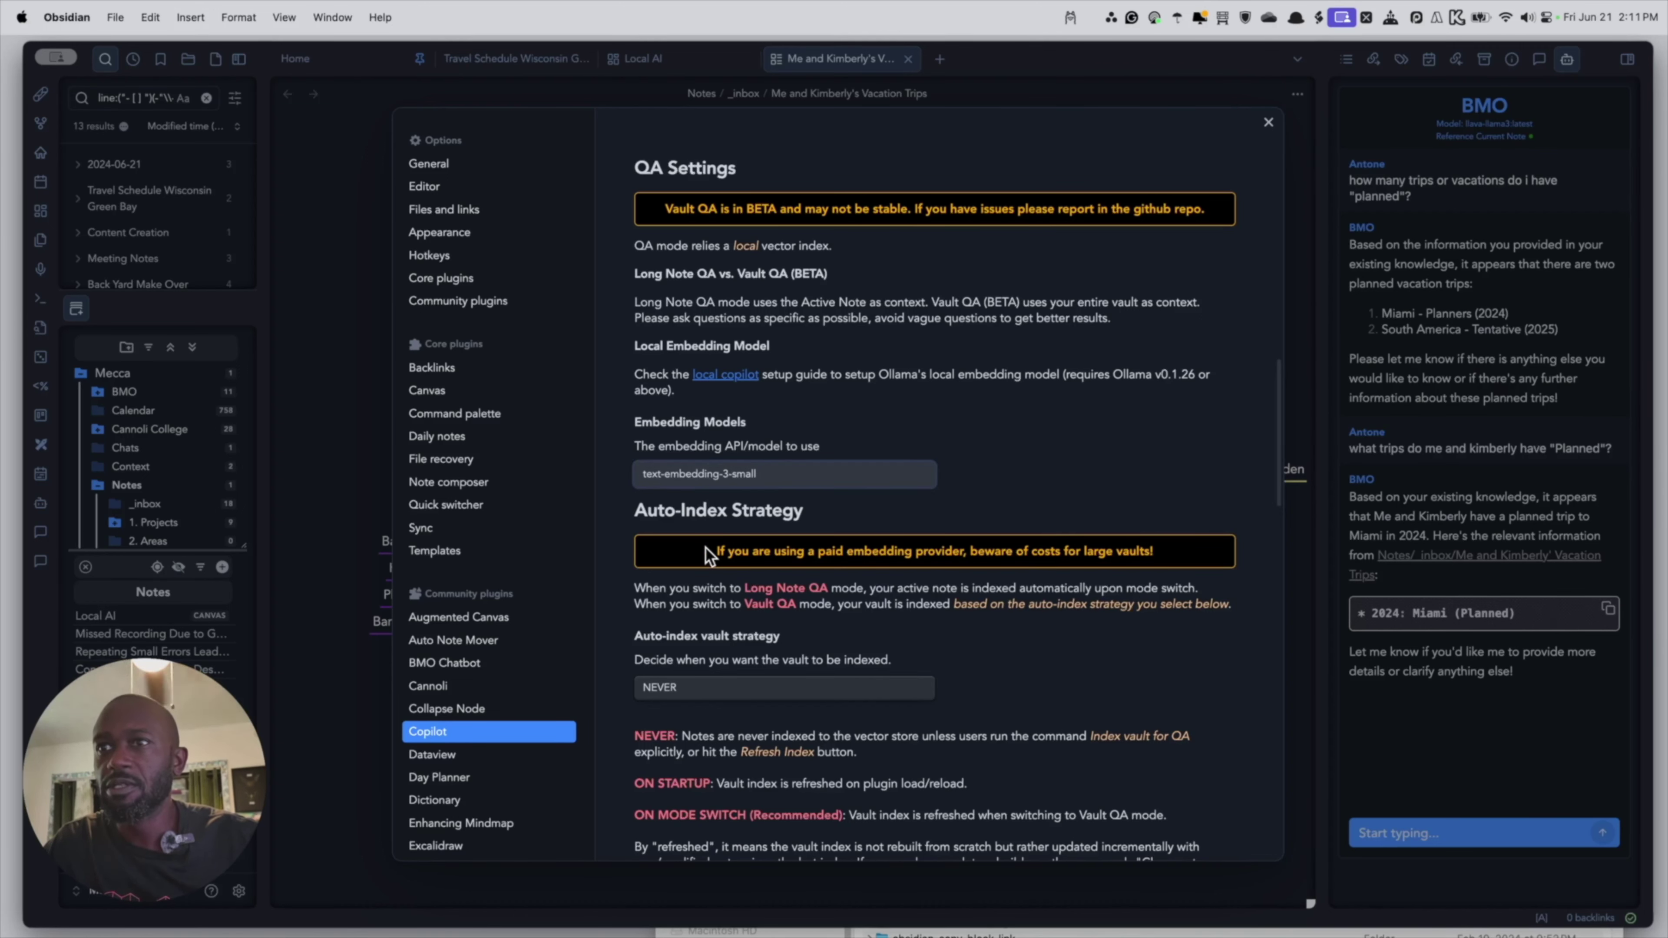
{"action": "left_click", "coordinate": [712, 549]}
Set Copilot's Ollama model to llama3 and close the settings.
{"action": "scroll", "coordinate": [733, 519], "scroll_direction": "down", "scroll_amount": 10}
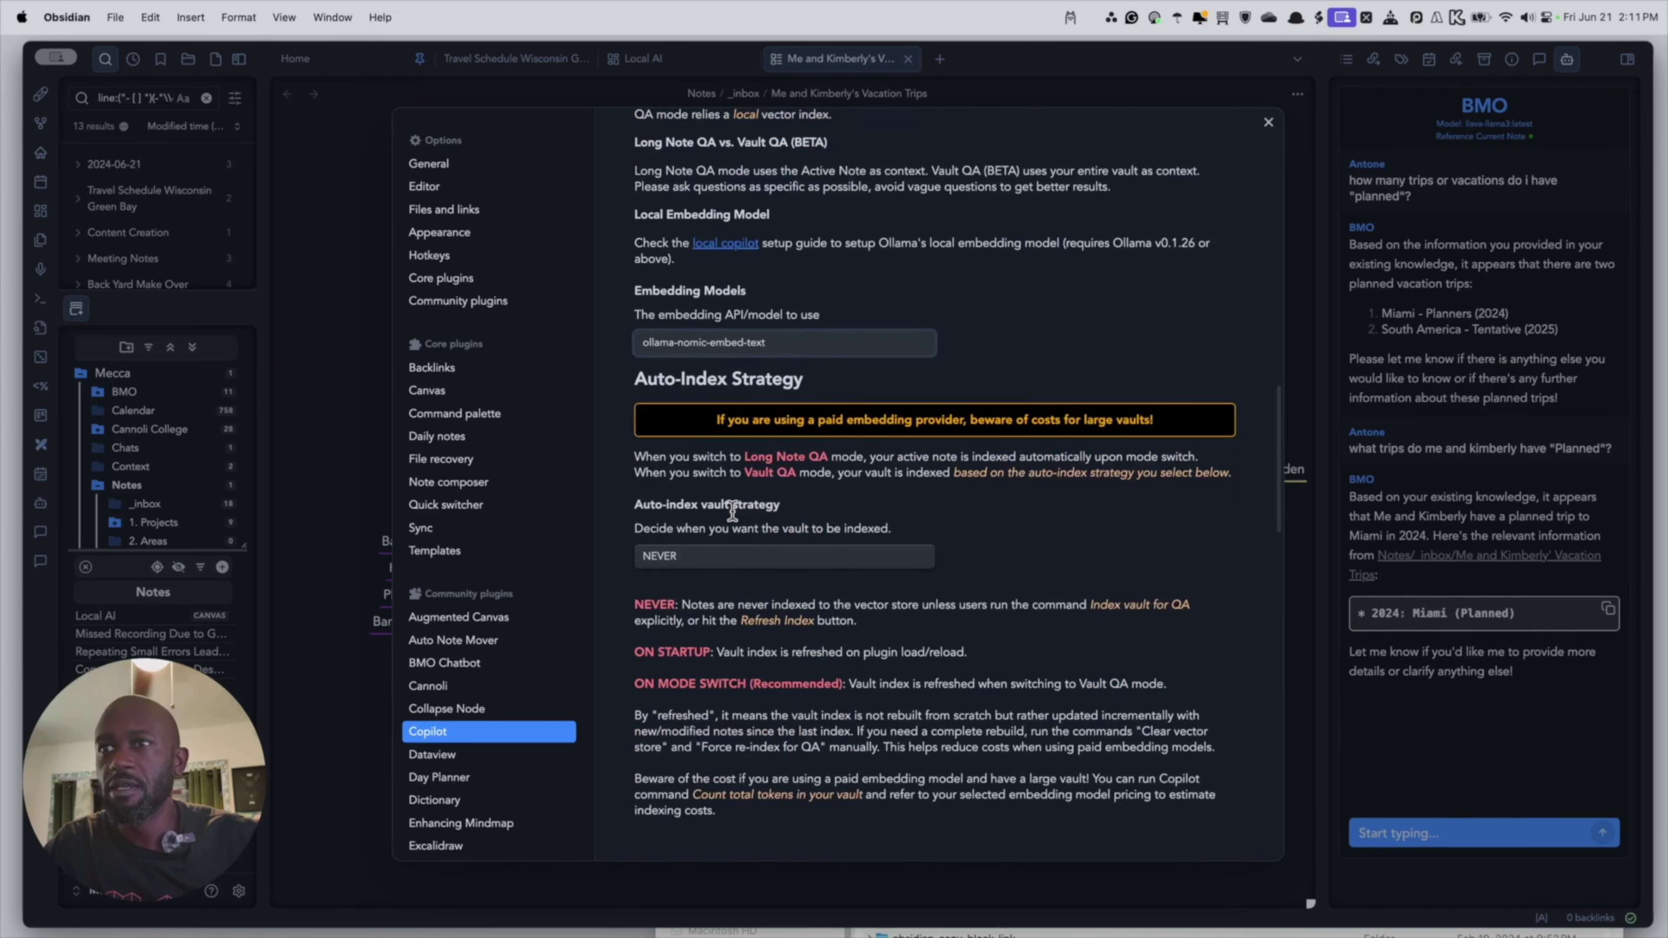
{"action": "scroll", "coordinate": [732, 509], "scroll_direction": "down", "scroll_amount": 10}
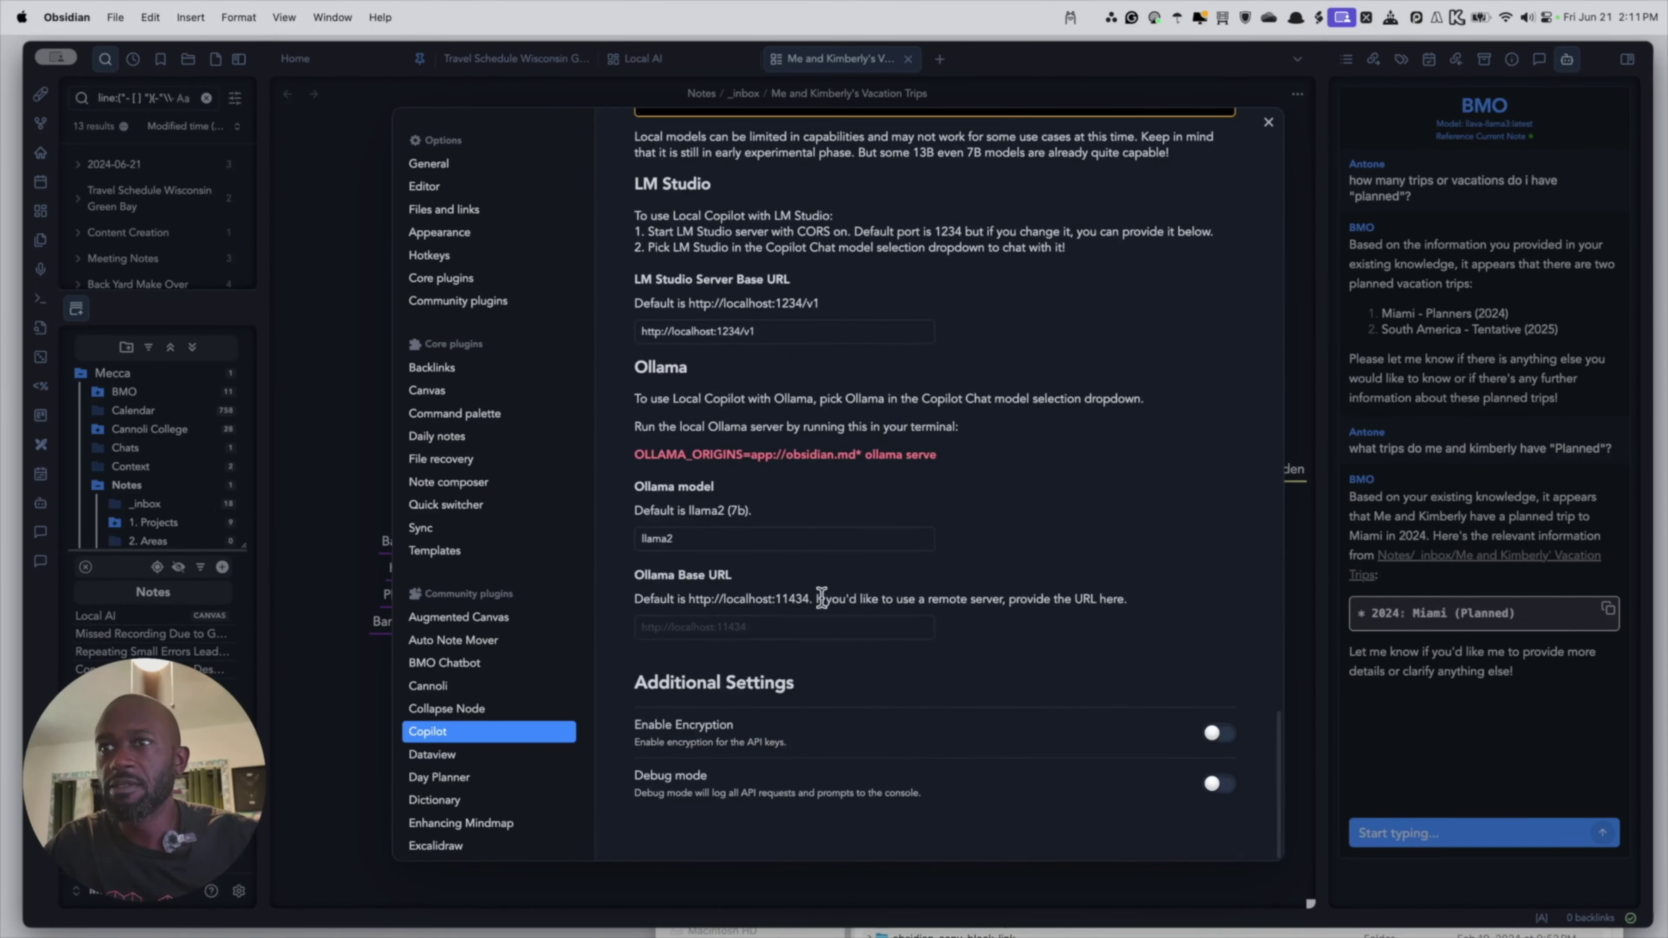
{"action": "left_click", "coordinate": [693, 541]}
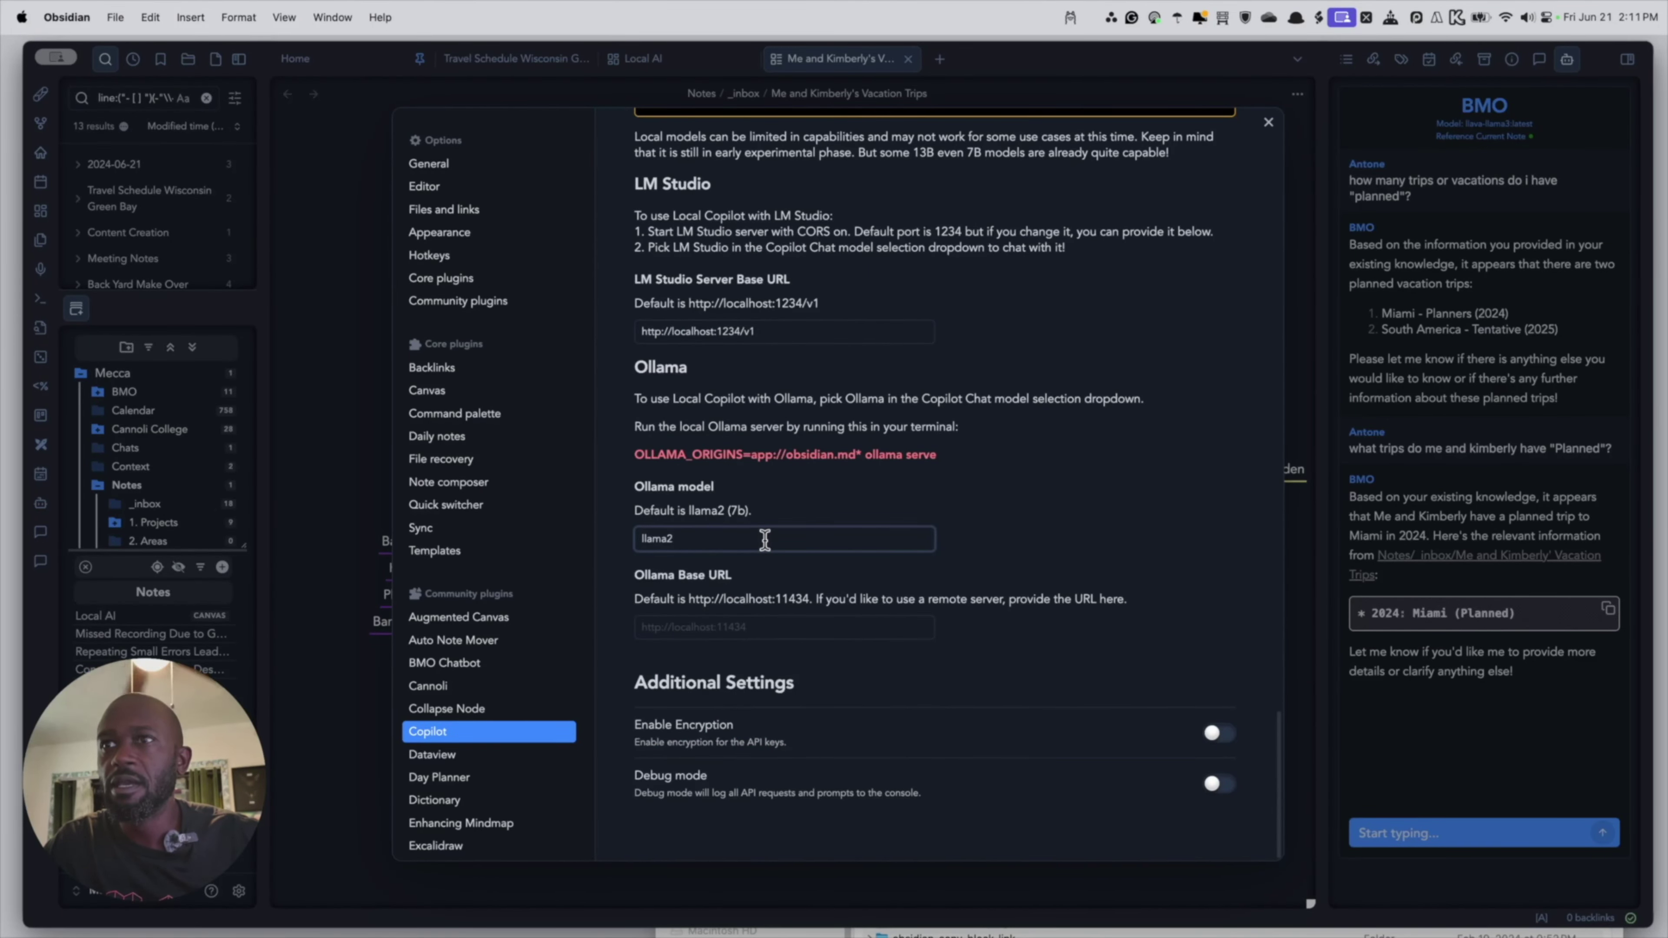
{"action": "key", "text": "BackSpace"}
{"action": "type", "text": "3"}
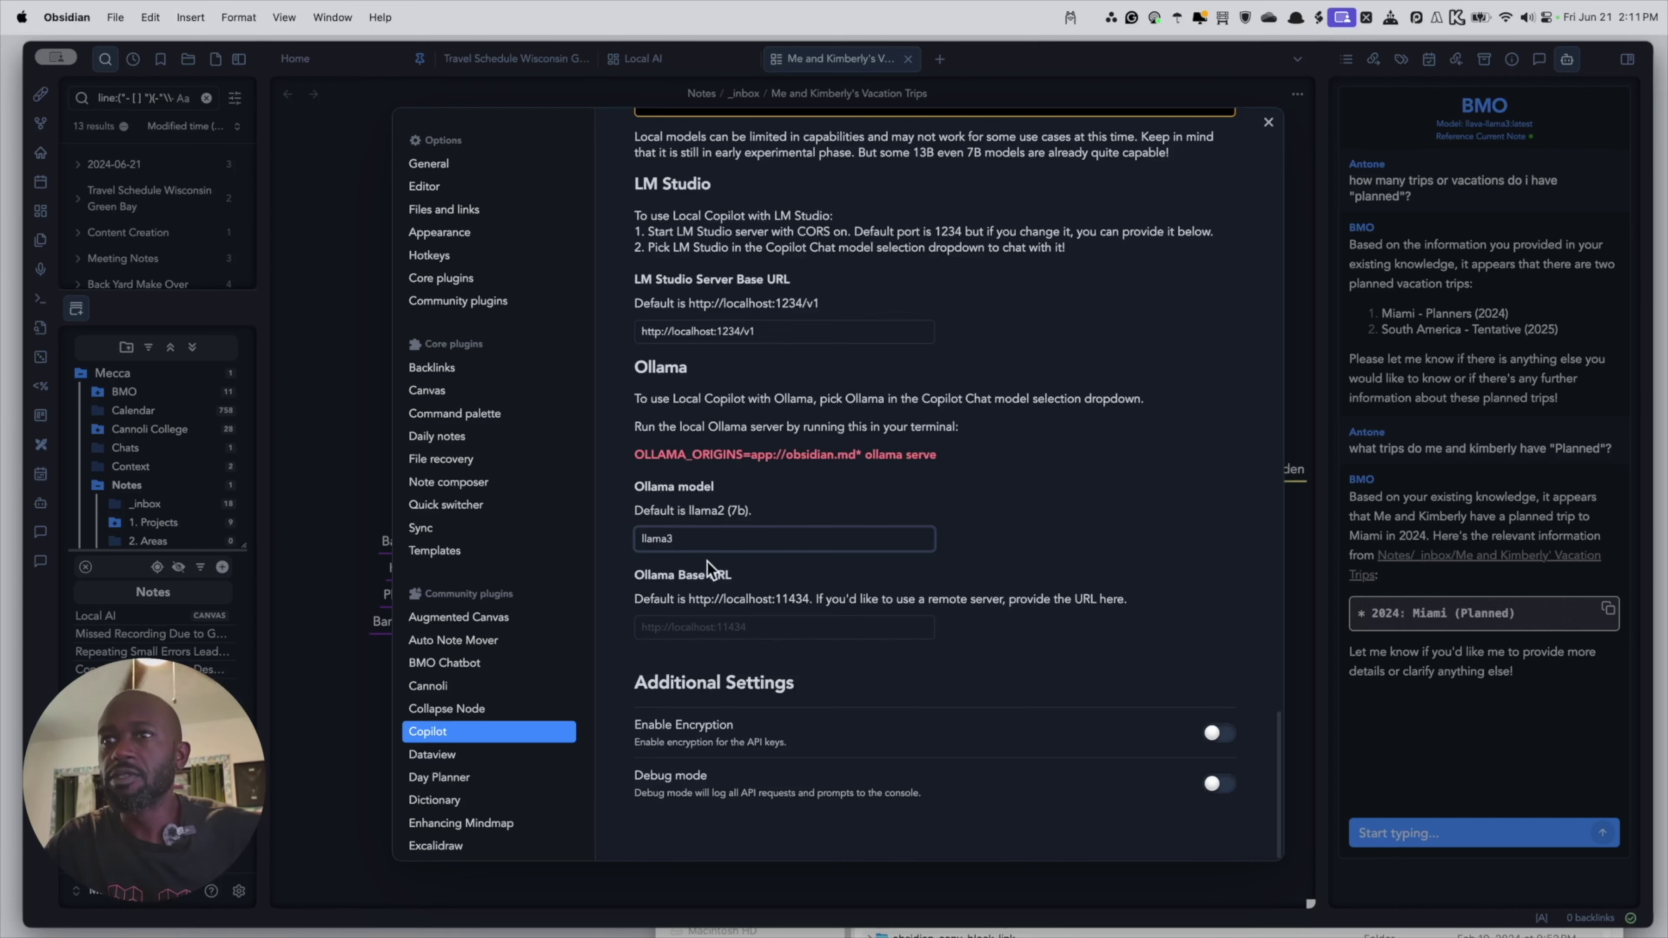
{"action": "left_click", "coordinate": [675, 561]}
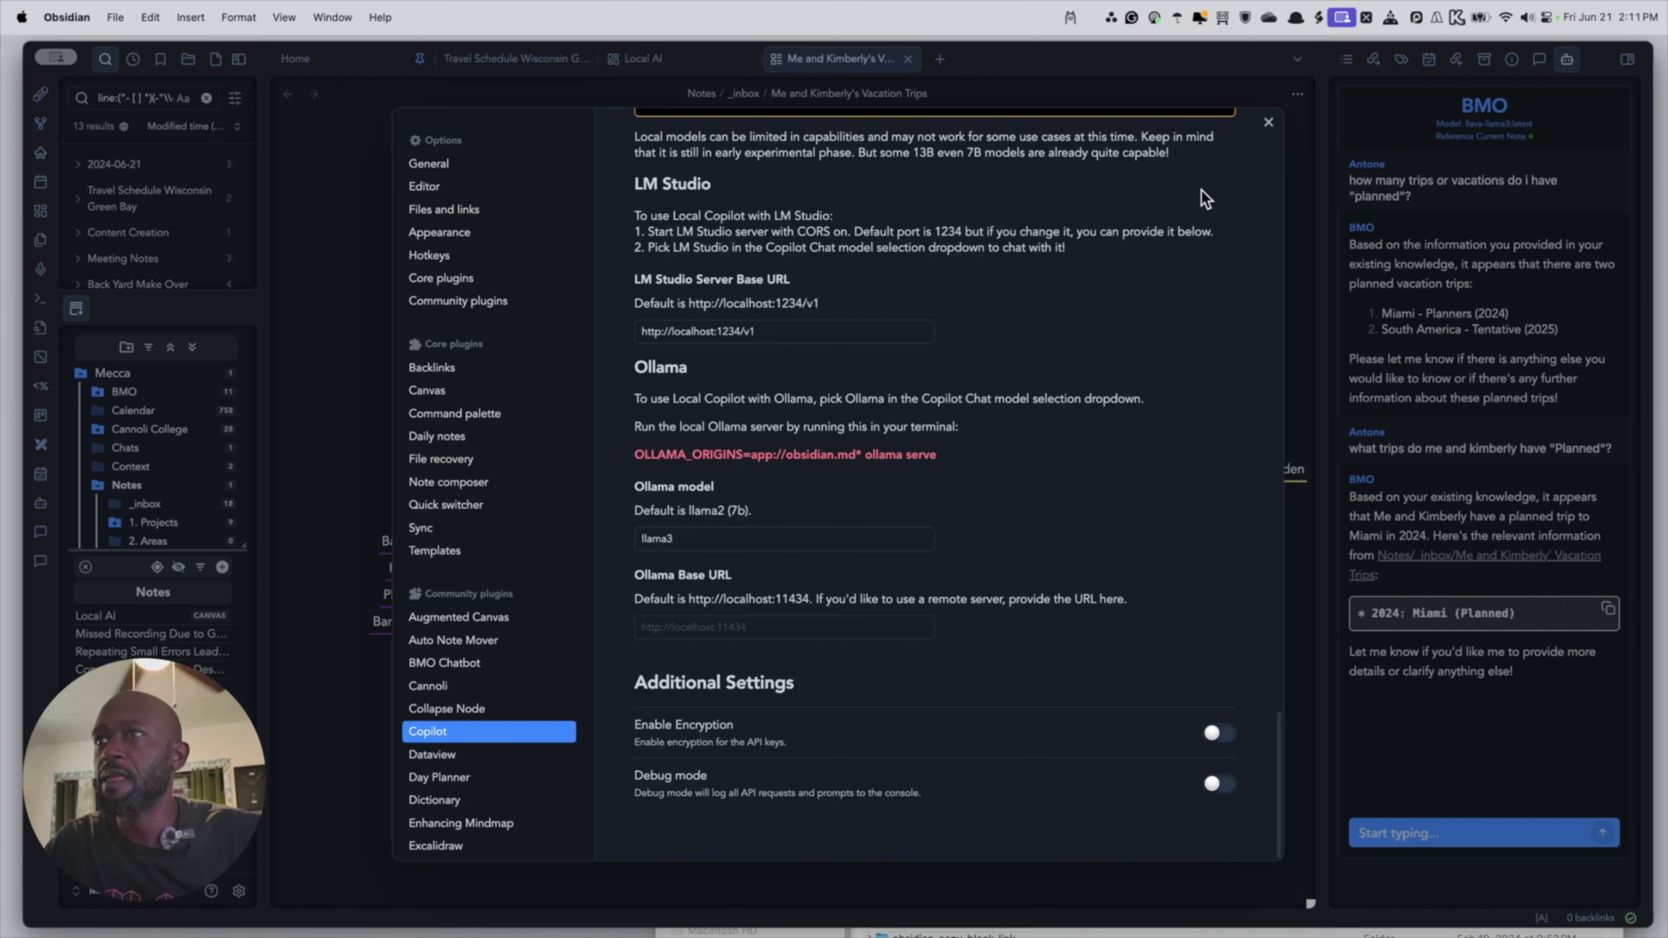
{"action": "left_click", "coordinate": [1268, 123]}
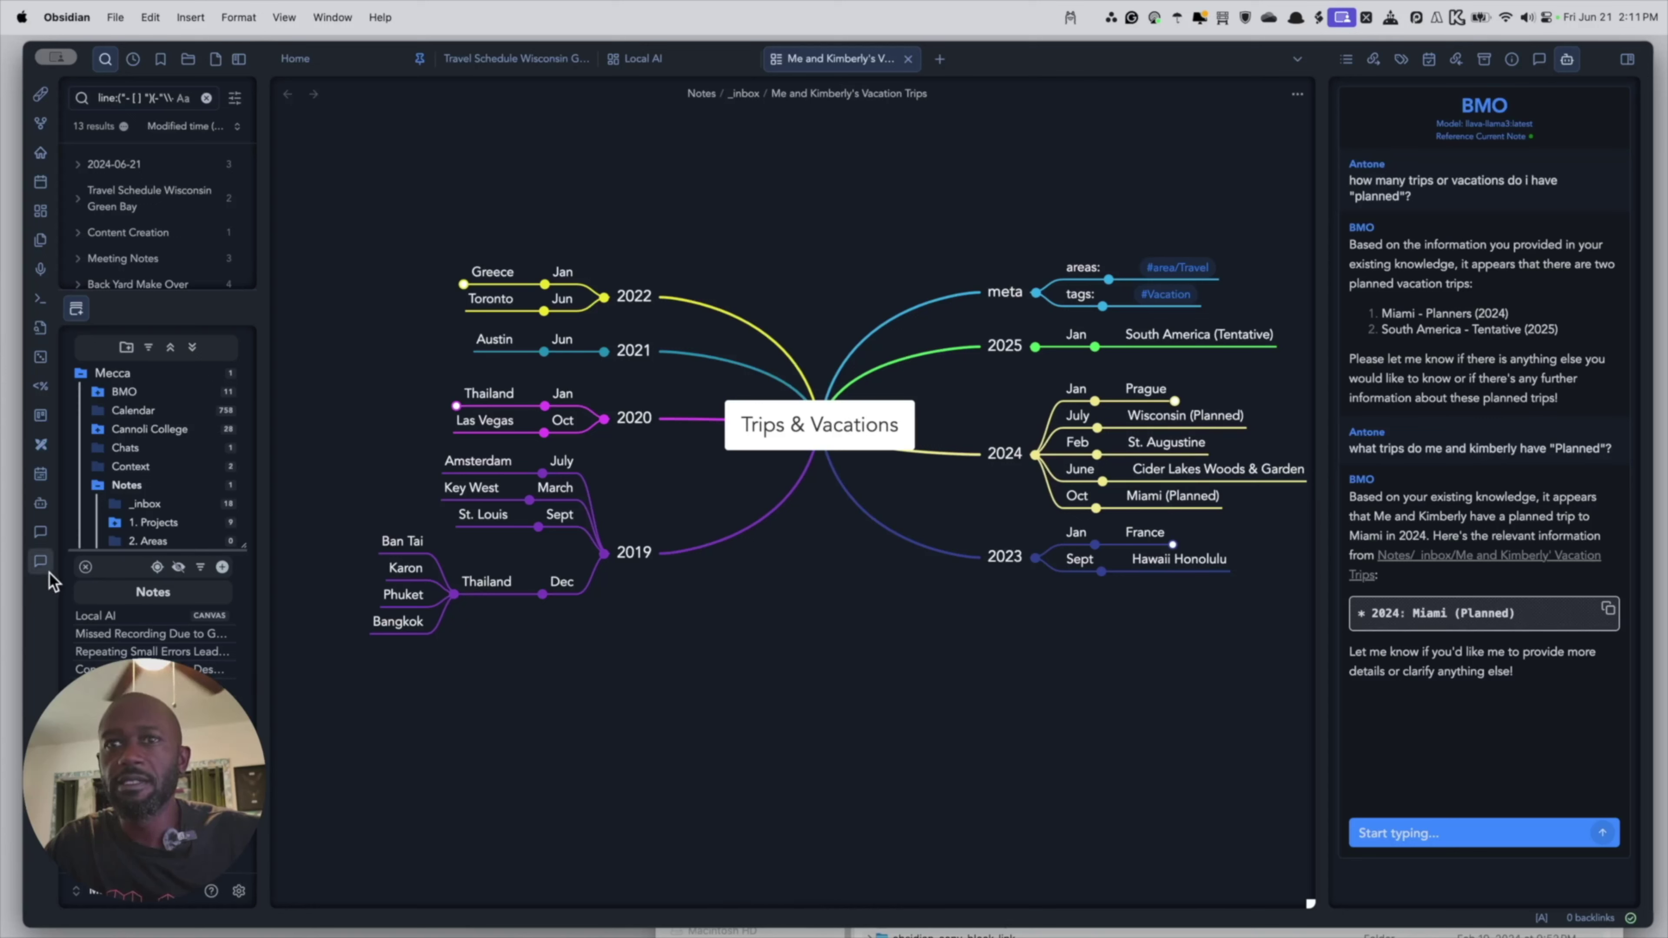
Open the Copilot Chat pane.
{"action": "left_click_drag", "start_coordinate": [45, 570], "coordinate": [43, 536]}
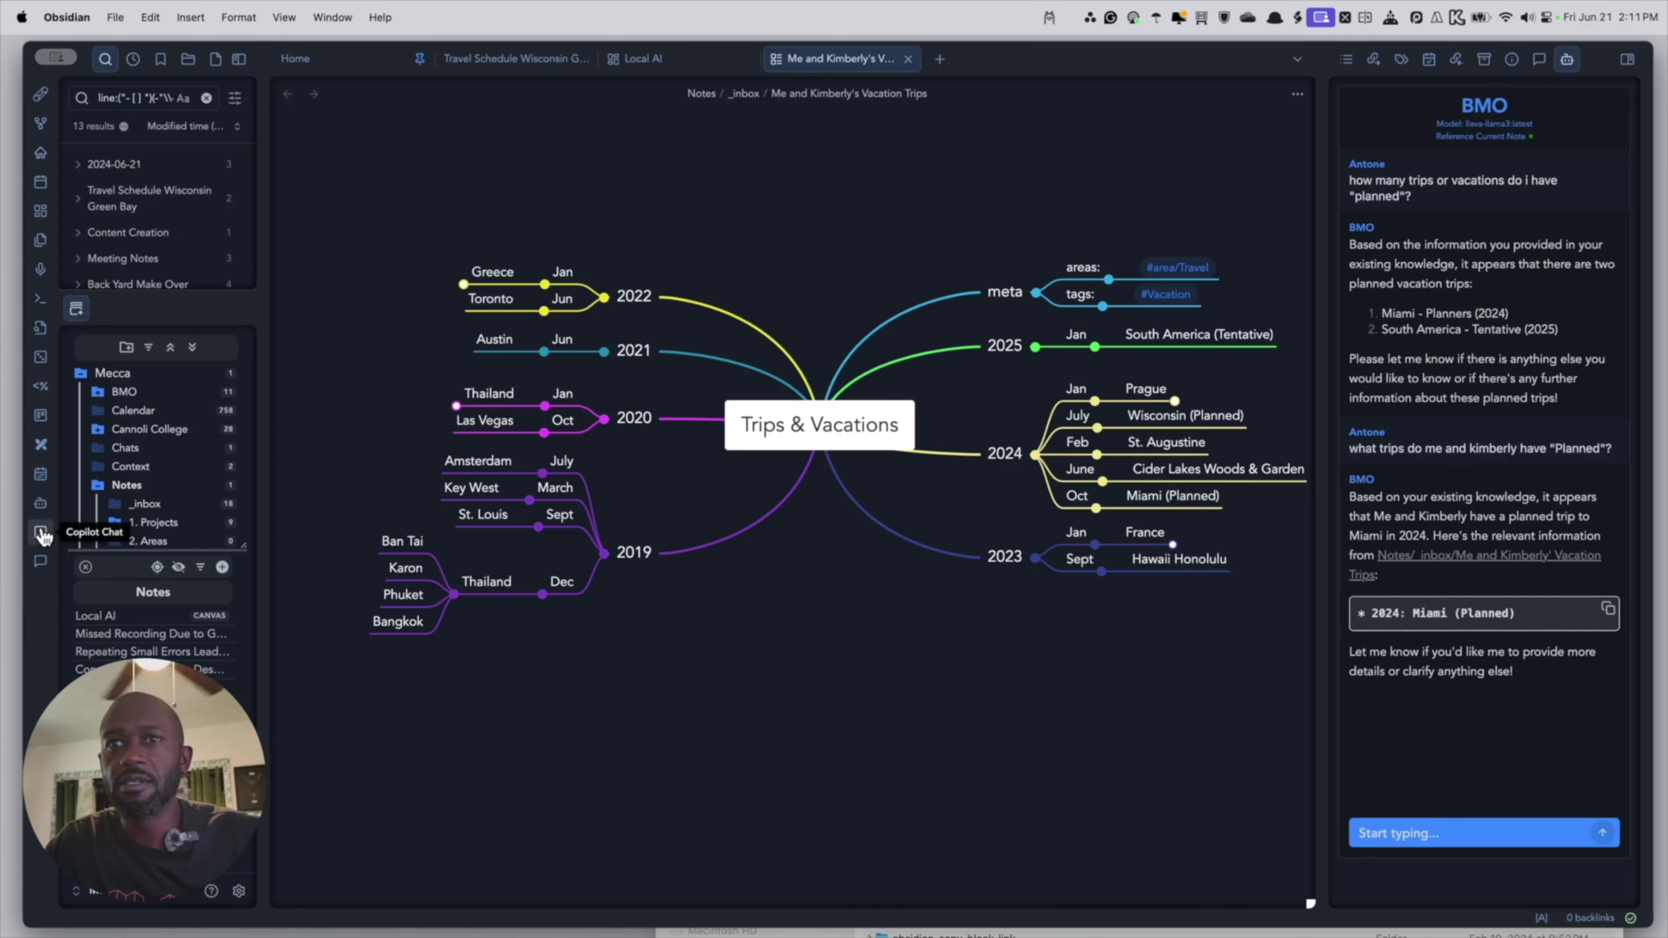
{"action": "left_click", "coordinate": [43, 535]}
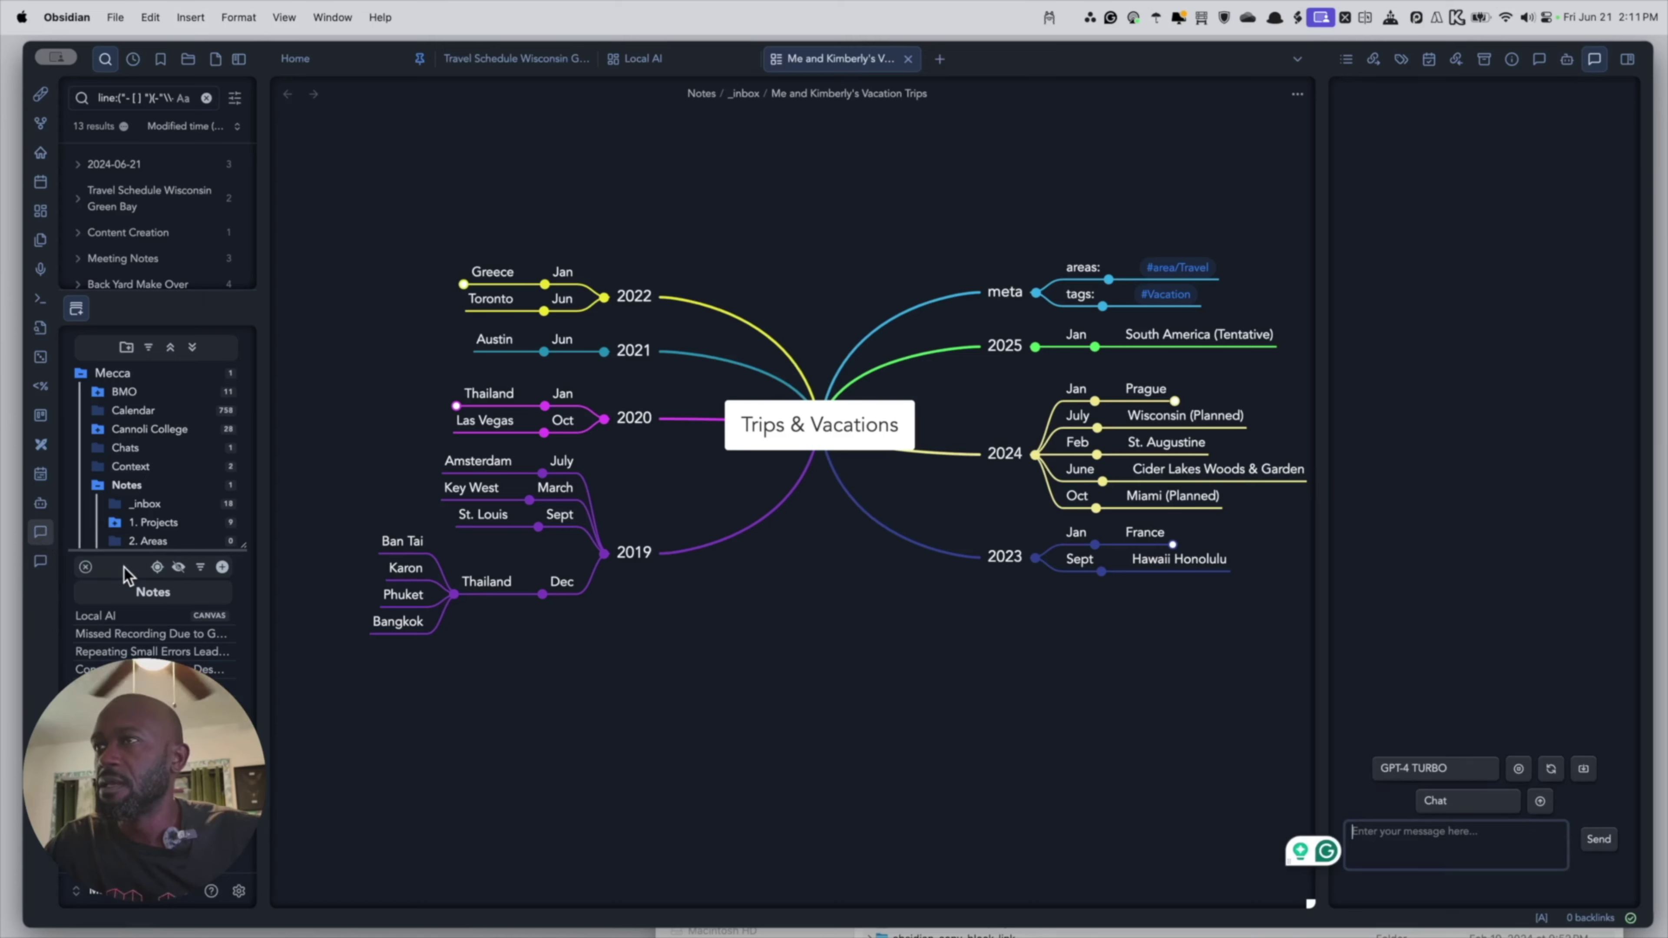
{"action": "left_click", "coordinate": [1464, 453]}
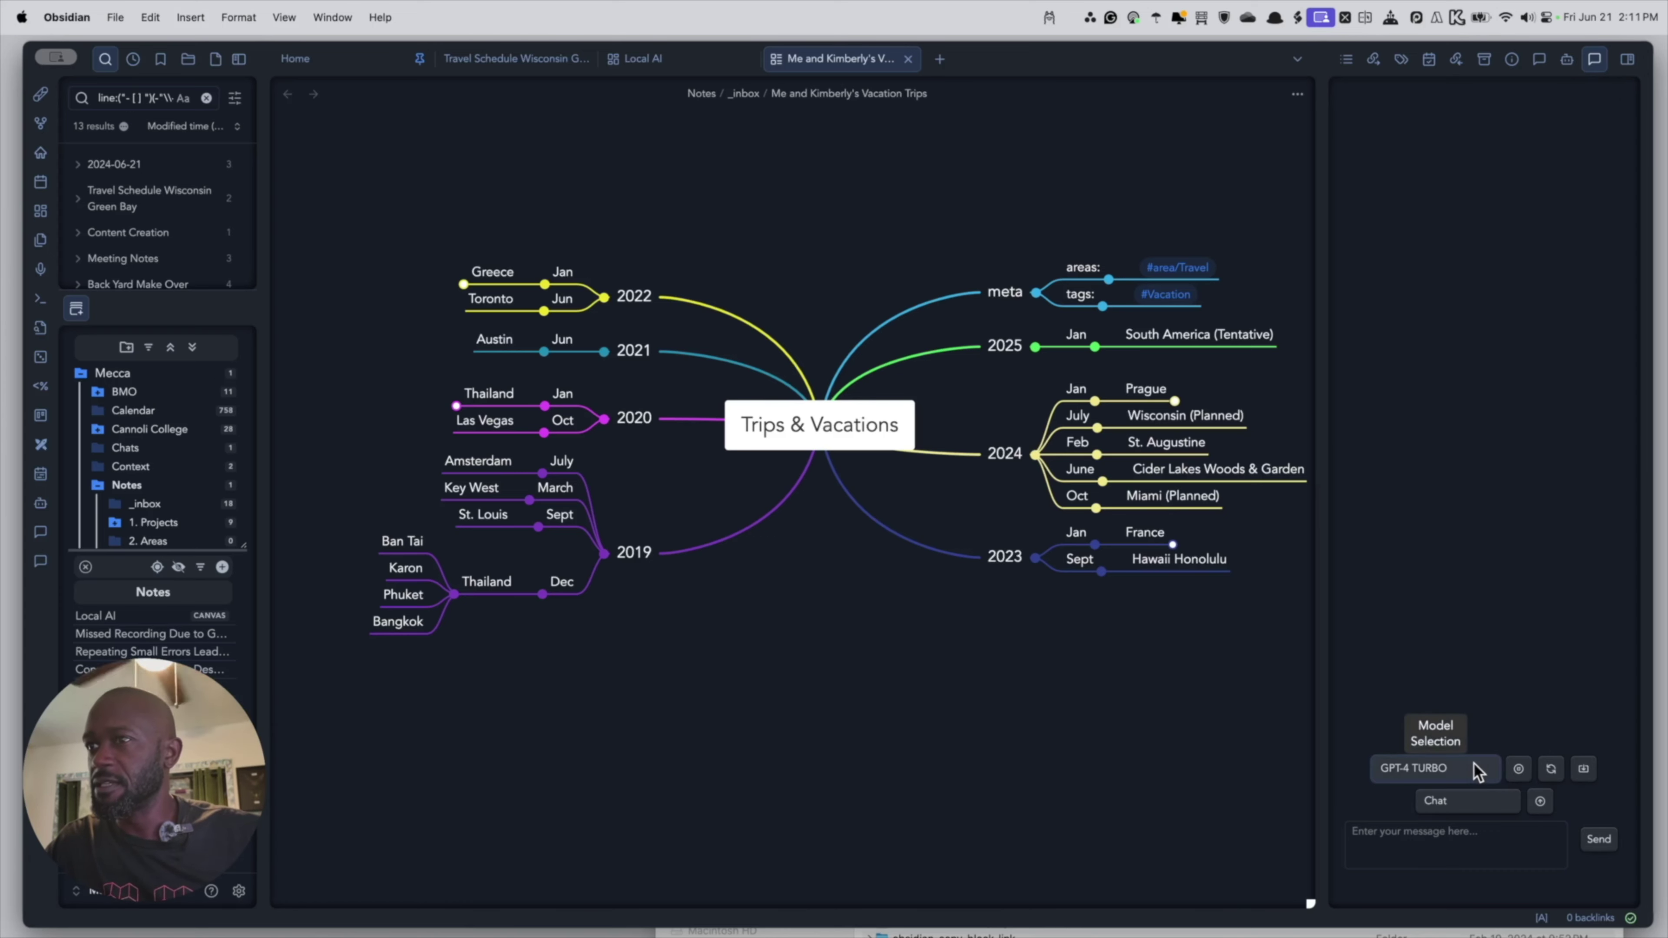
Set the Copilot Chat model to OLLAMA (LOCAL) and the mode to Vault QA (BETA).
{"action": "left_click", "coordinate": [1434, 767]}
{"action": "left_click", "coordinate": [1444, 707]}
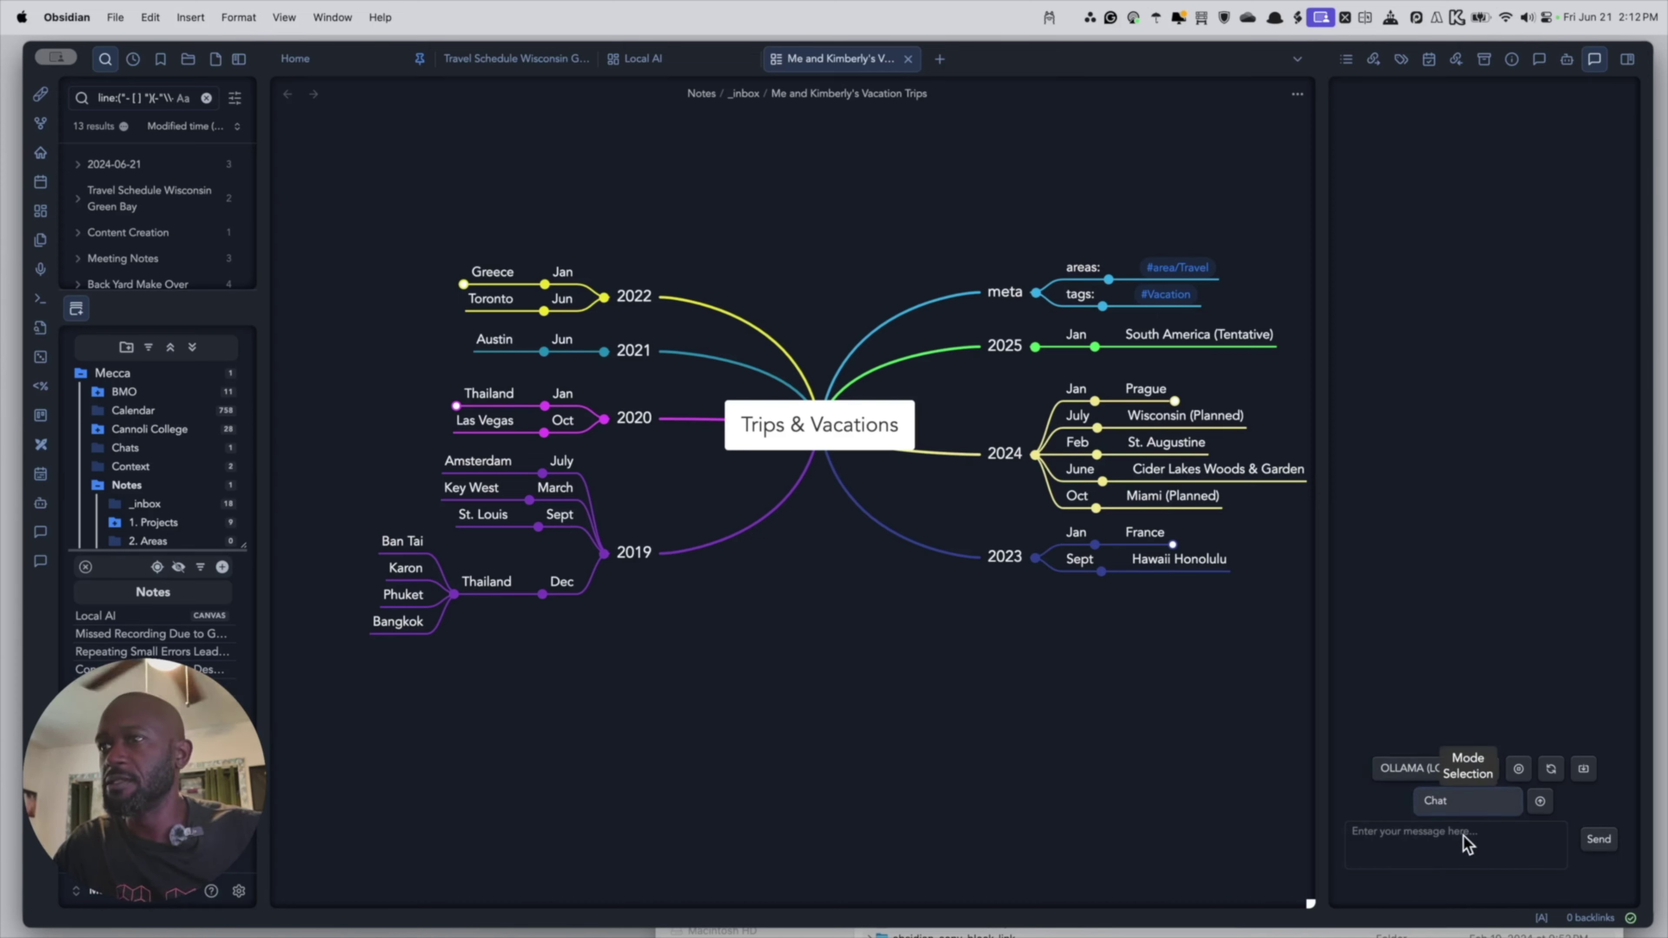
{"action": "left_click", "coordinate": [1467, 800]}
{"action": "left_click", "coordinate": [1464, 838]}
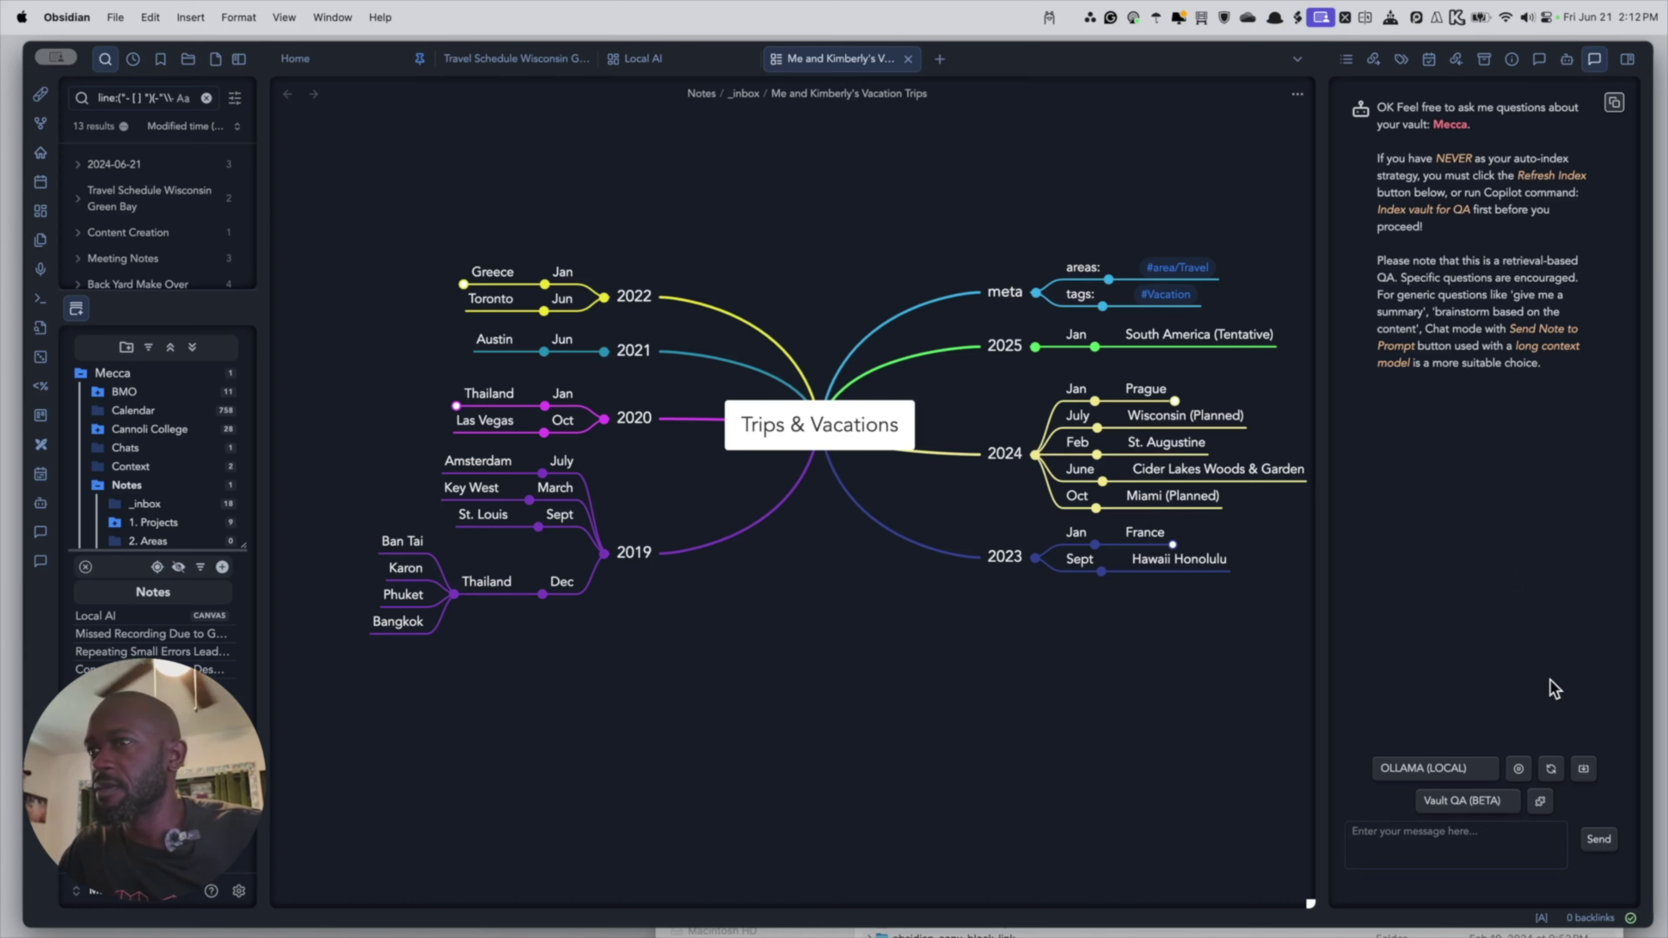
Set Copilot's embedding model to ollama-nomic-embed-text in the QA settings, and save and reload the plugin.
{"action": "left_click", "coordinate": [238, 890]}
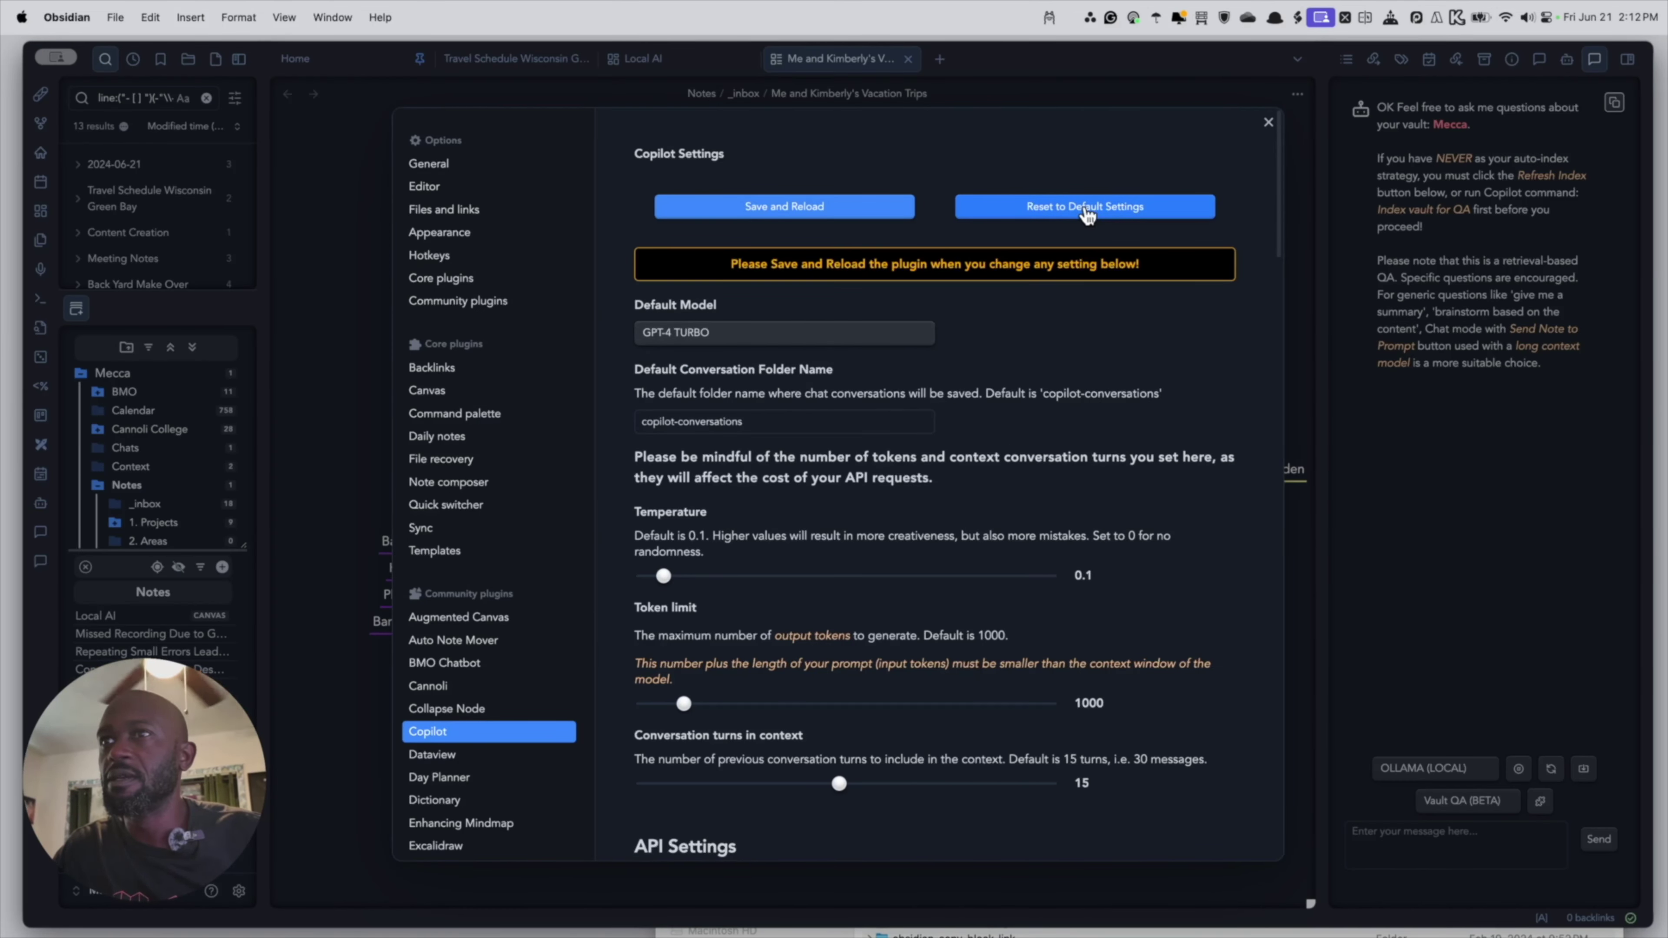
{"action": "scroll", "coordinate": [996, 368], "scroll_direction": "down", "scroll_amount": 10}
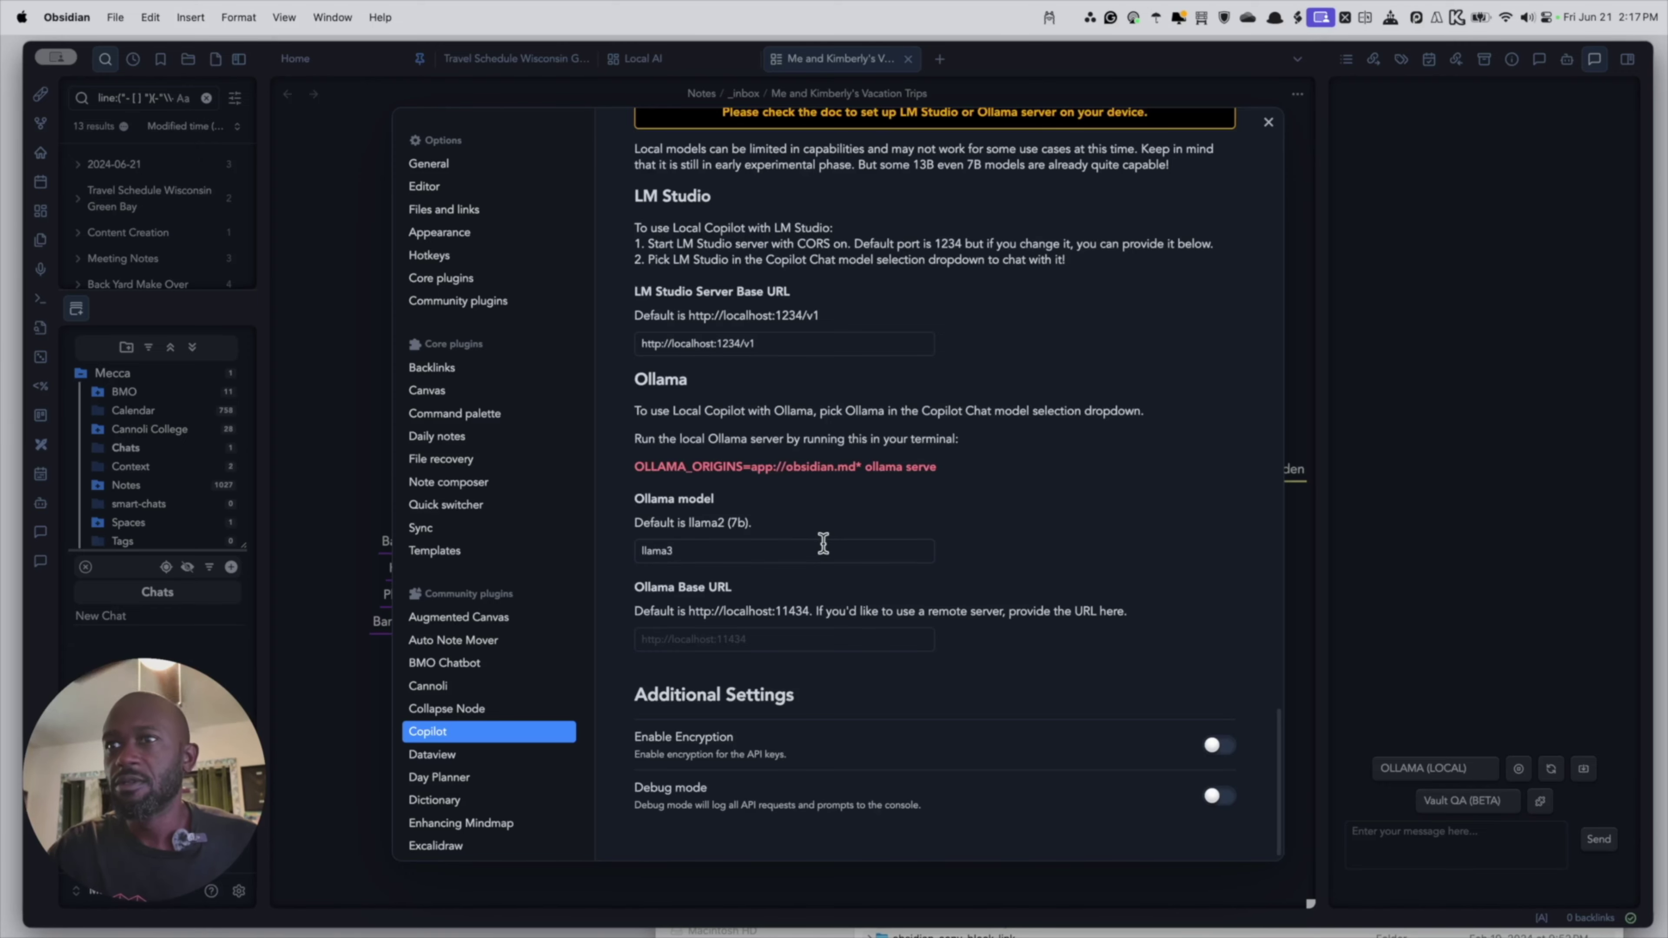
{"action": "scroll", "coordinate": [829, 568], "scroll_direction": "up", "scroll_amount": 15}
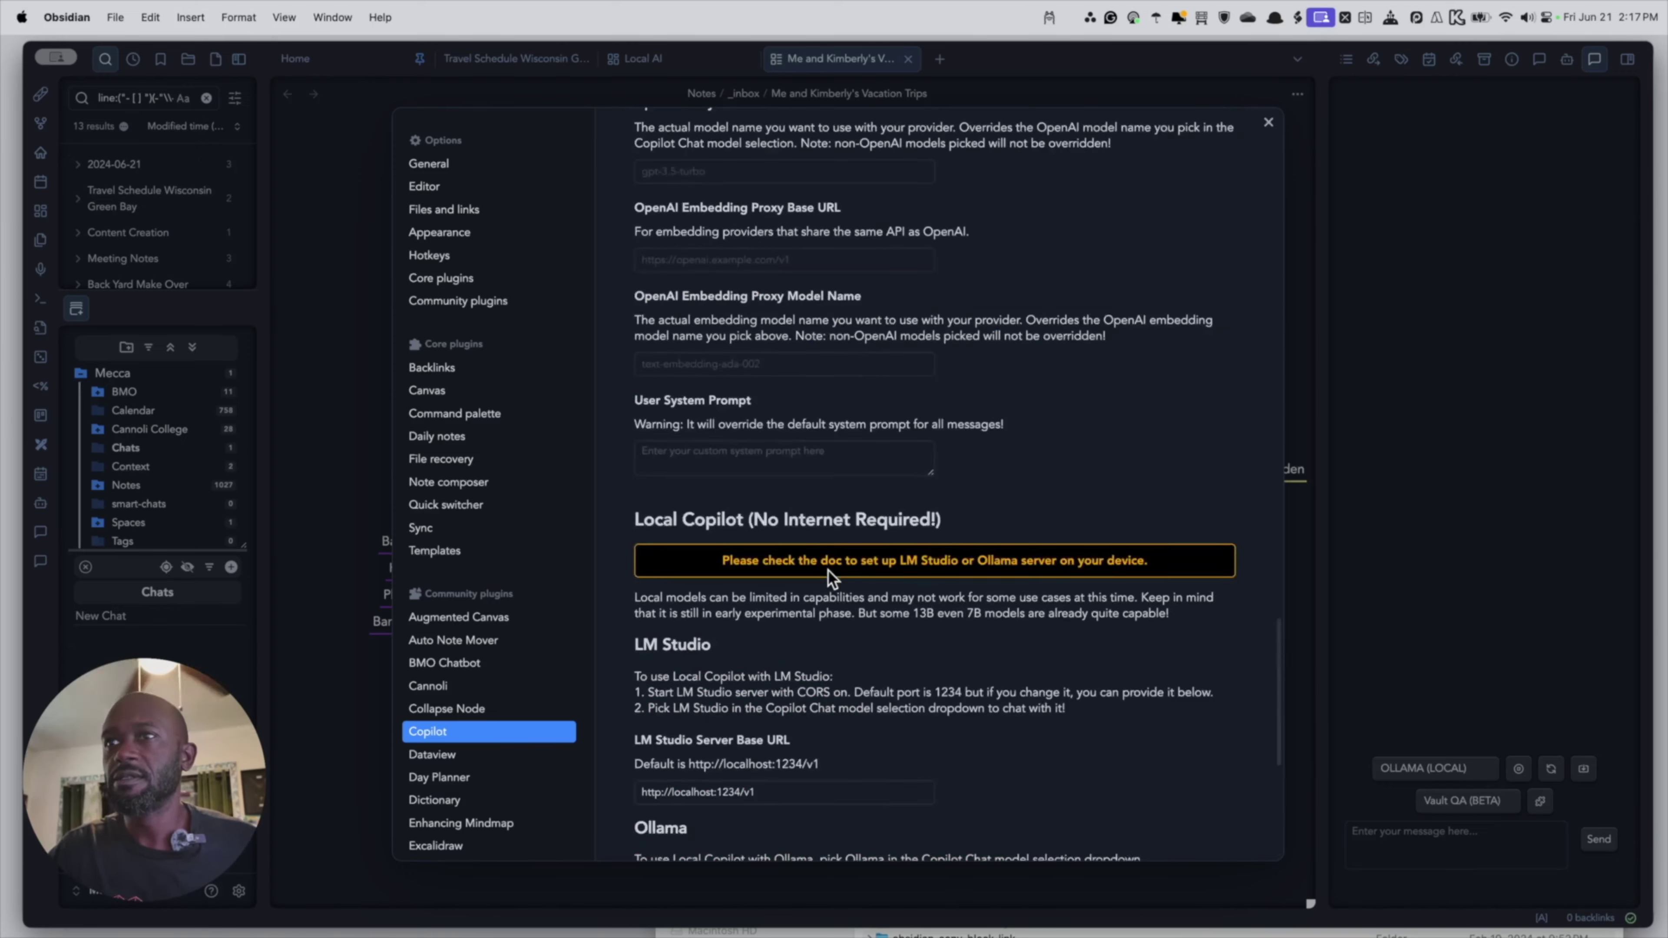
{"action": "scroll", "coordinate": [827, 569], "scroll_direction": "up", "scroll_amount": 20}
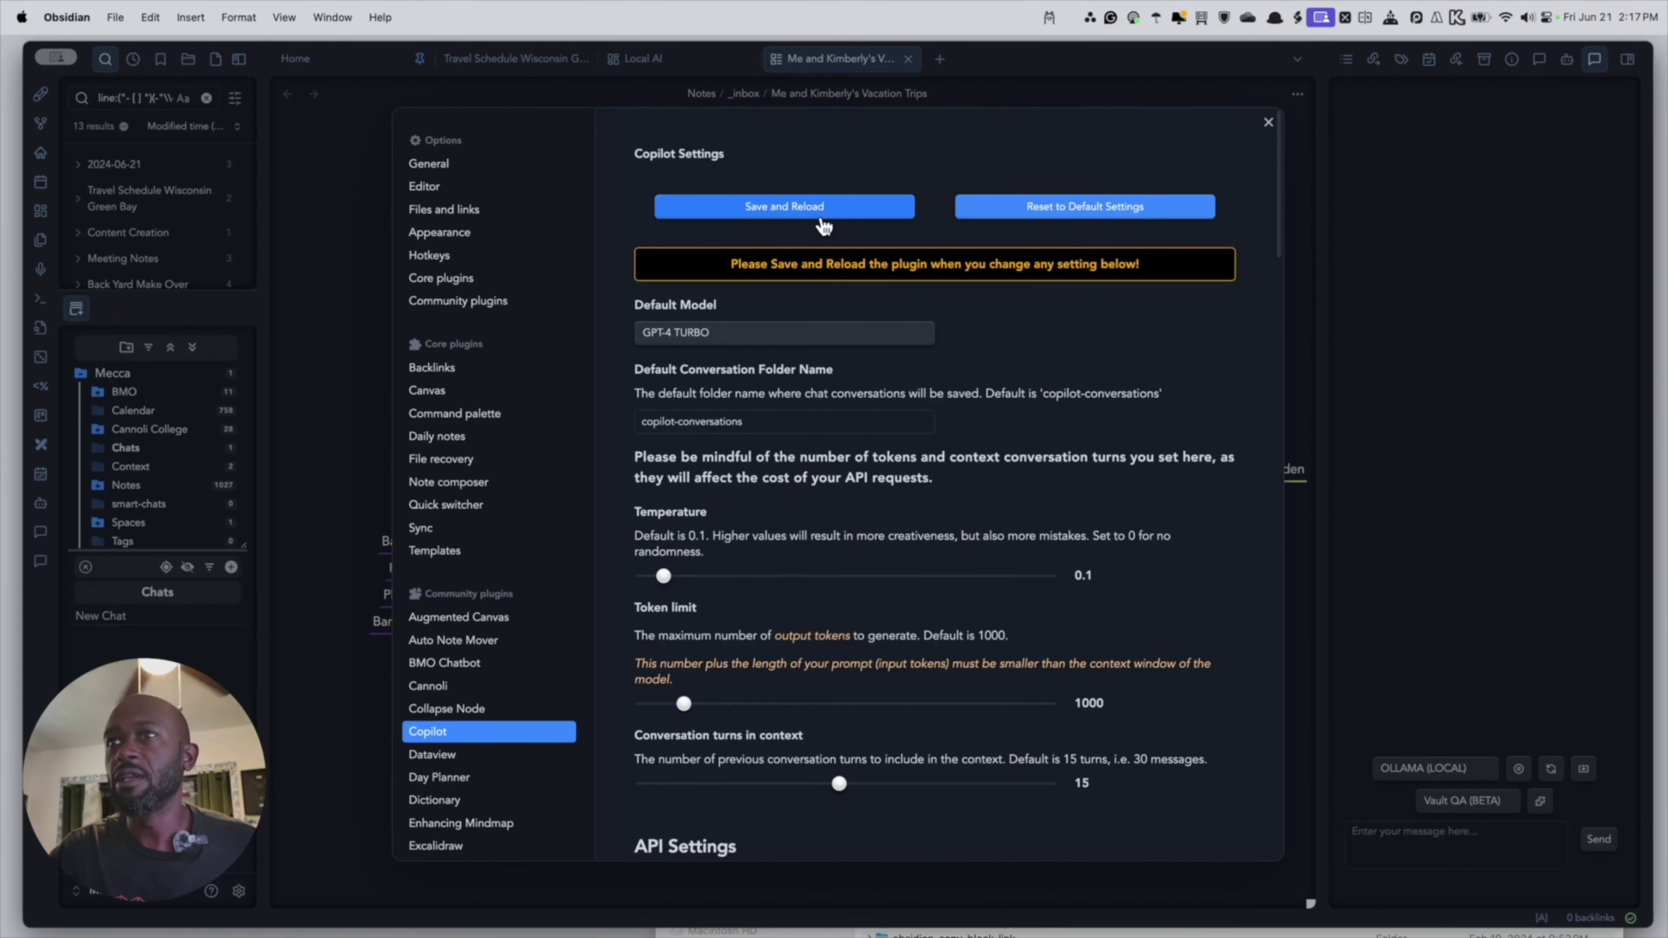
{"action": "scroll", "coordinate": [798, 496], "scroll_direction": "down", "scroll_amount": 5}
{"action": "scroll", "coordinate": [804, 502], "scroll_direction": "down", "scroll_amount": 10}
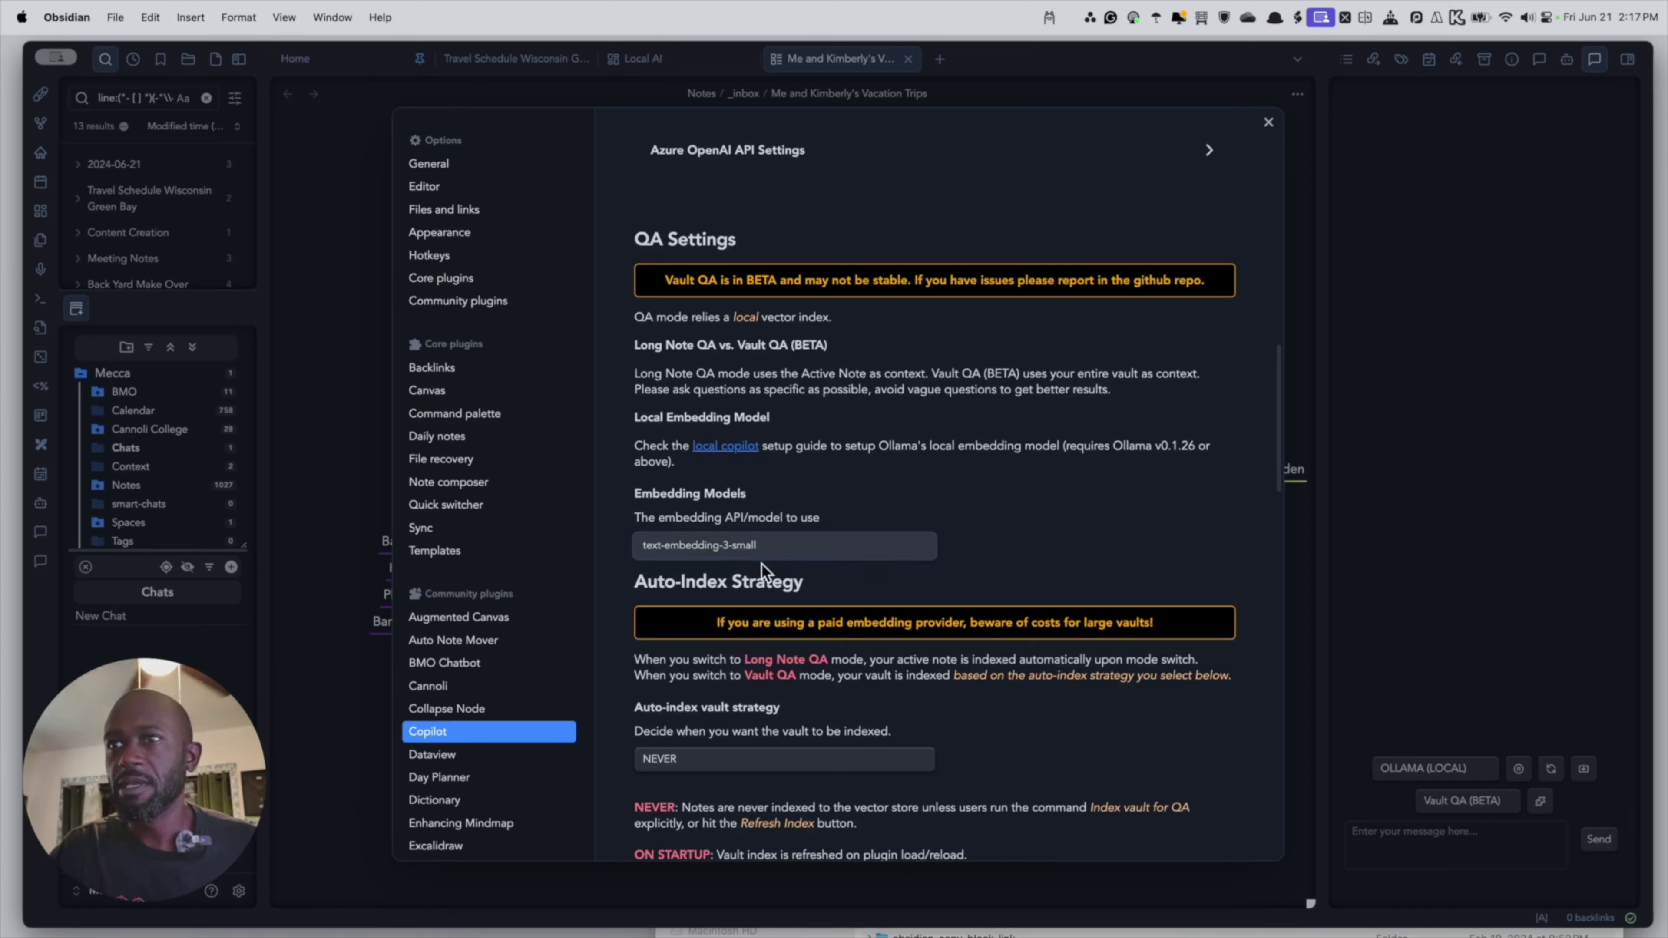
{"action": "left_click", "coordinate": [756, 545]}
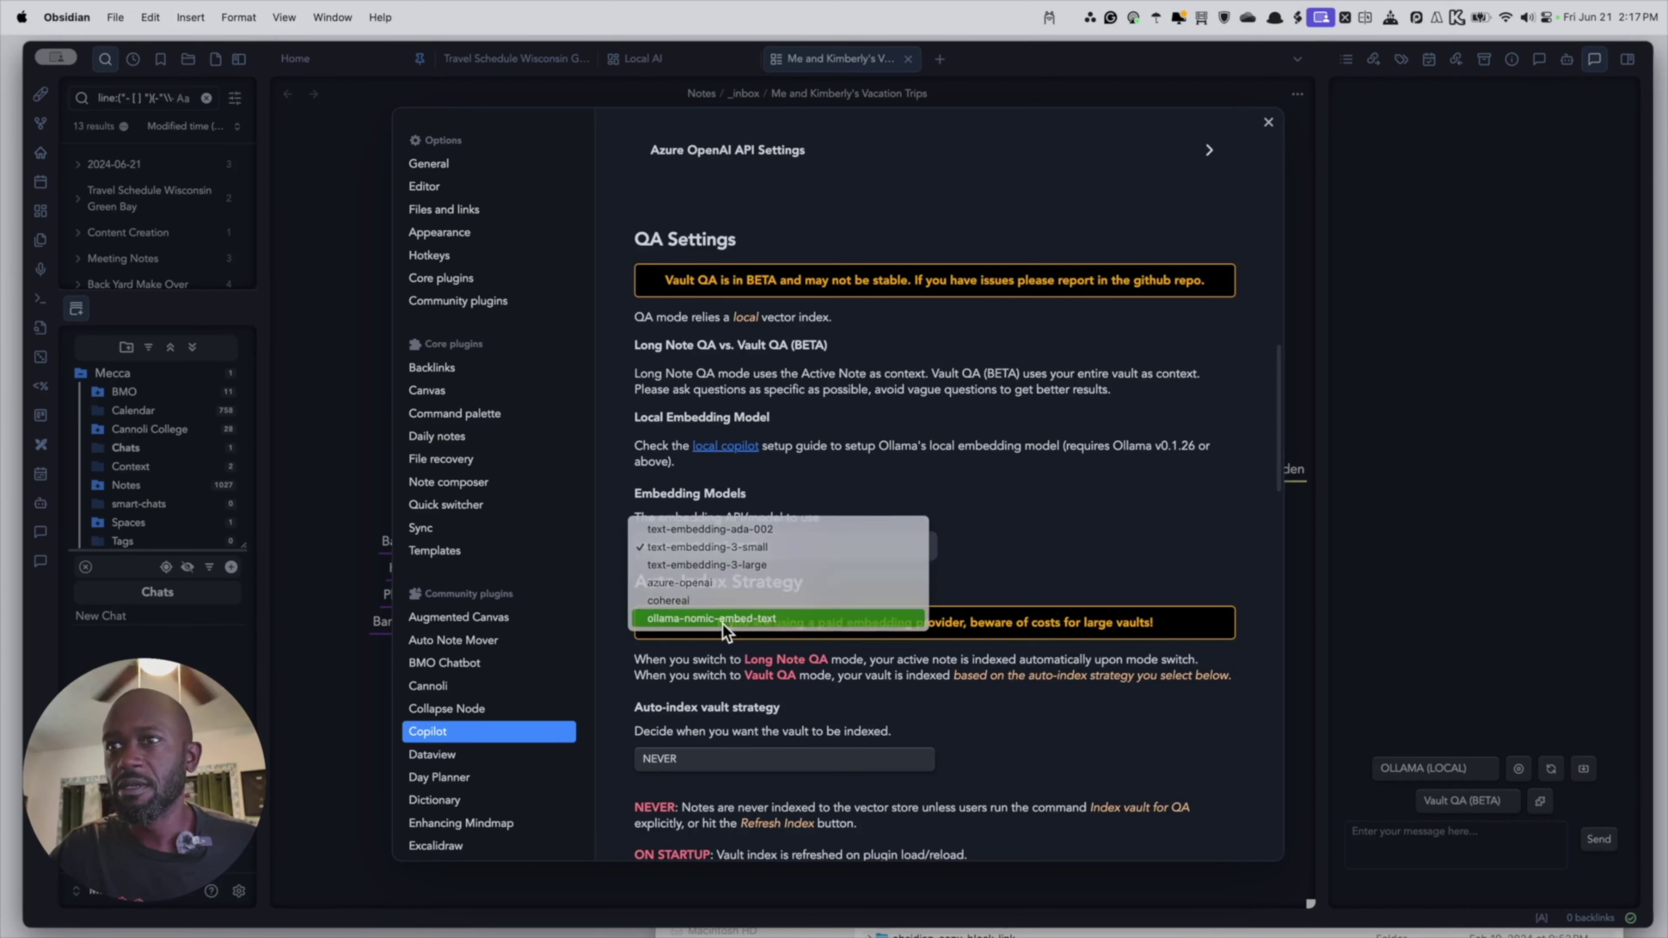
{"action": "left_click", "coordinate": [721, 620]}
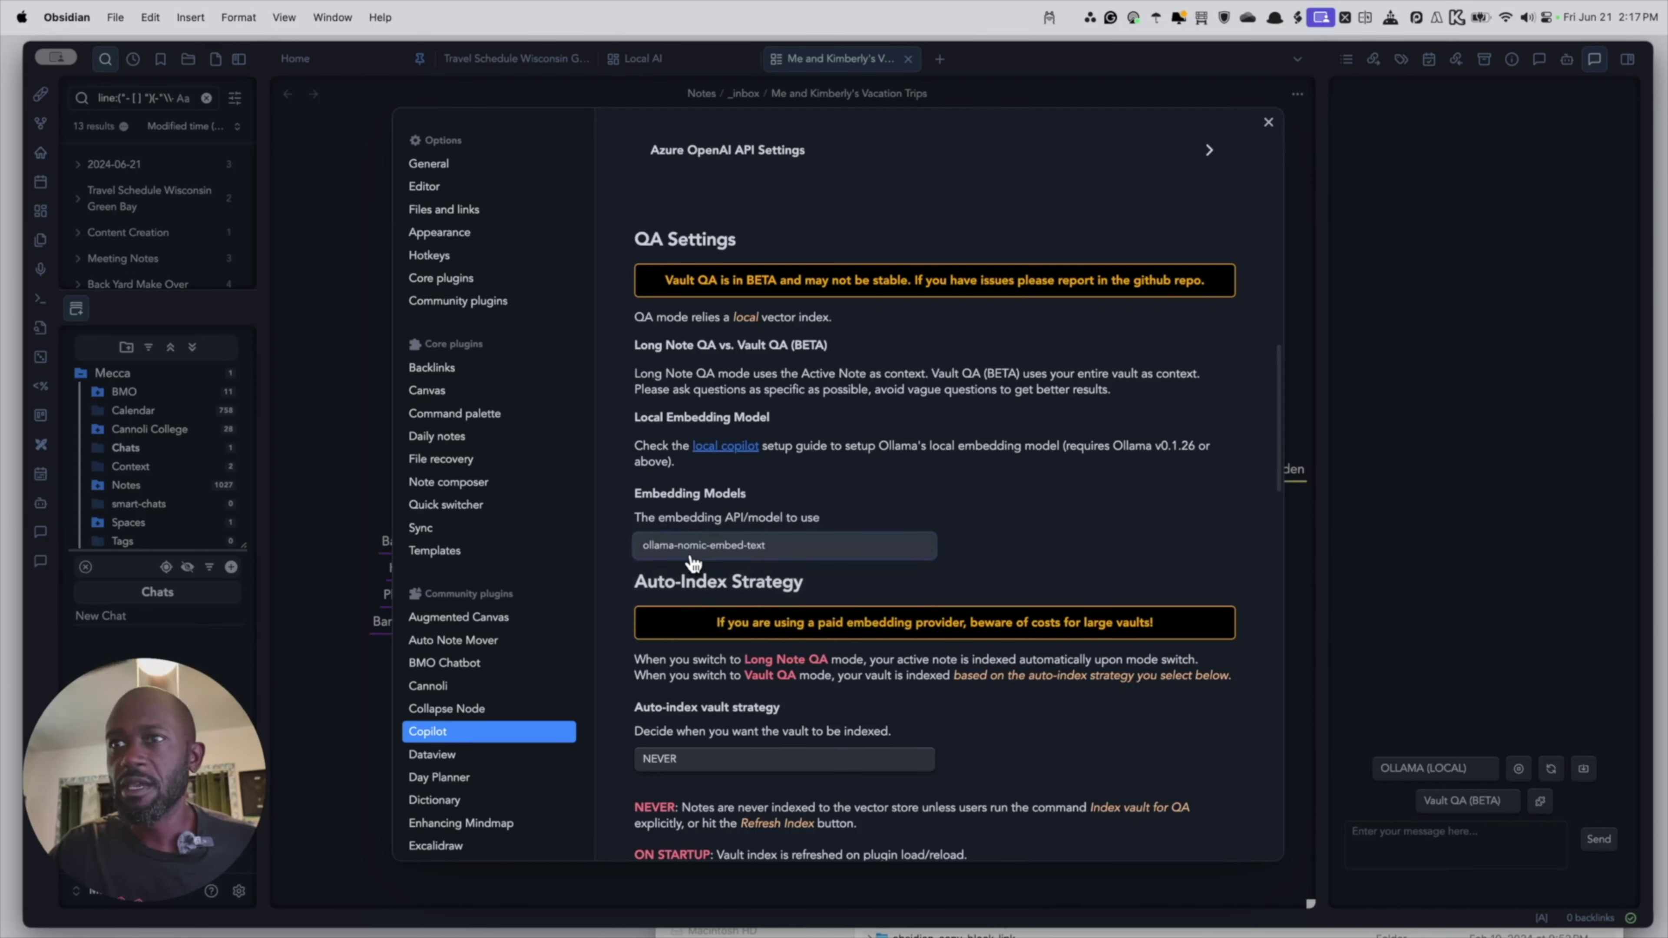
{"action": "scroll", "coordinate": [849, 522], "scroll_direction": "up", "scroll_amount": 10}
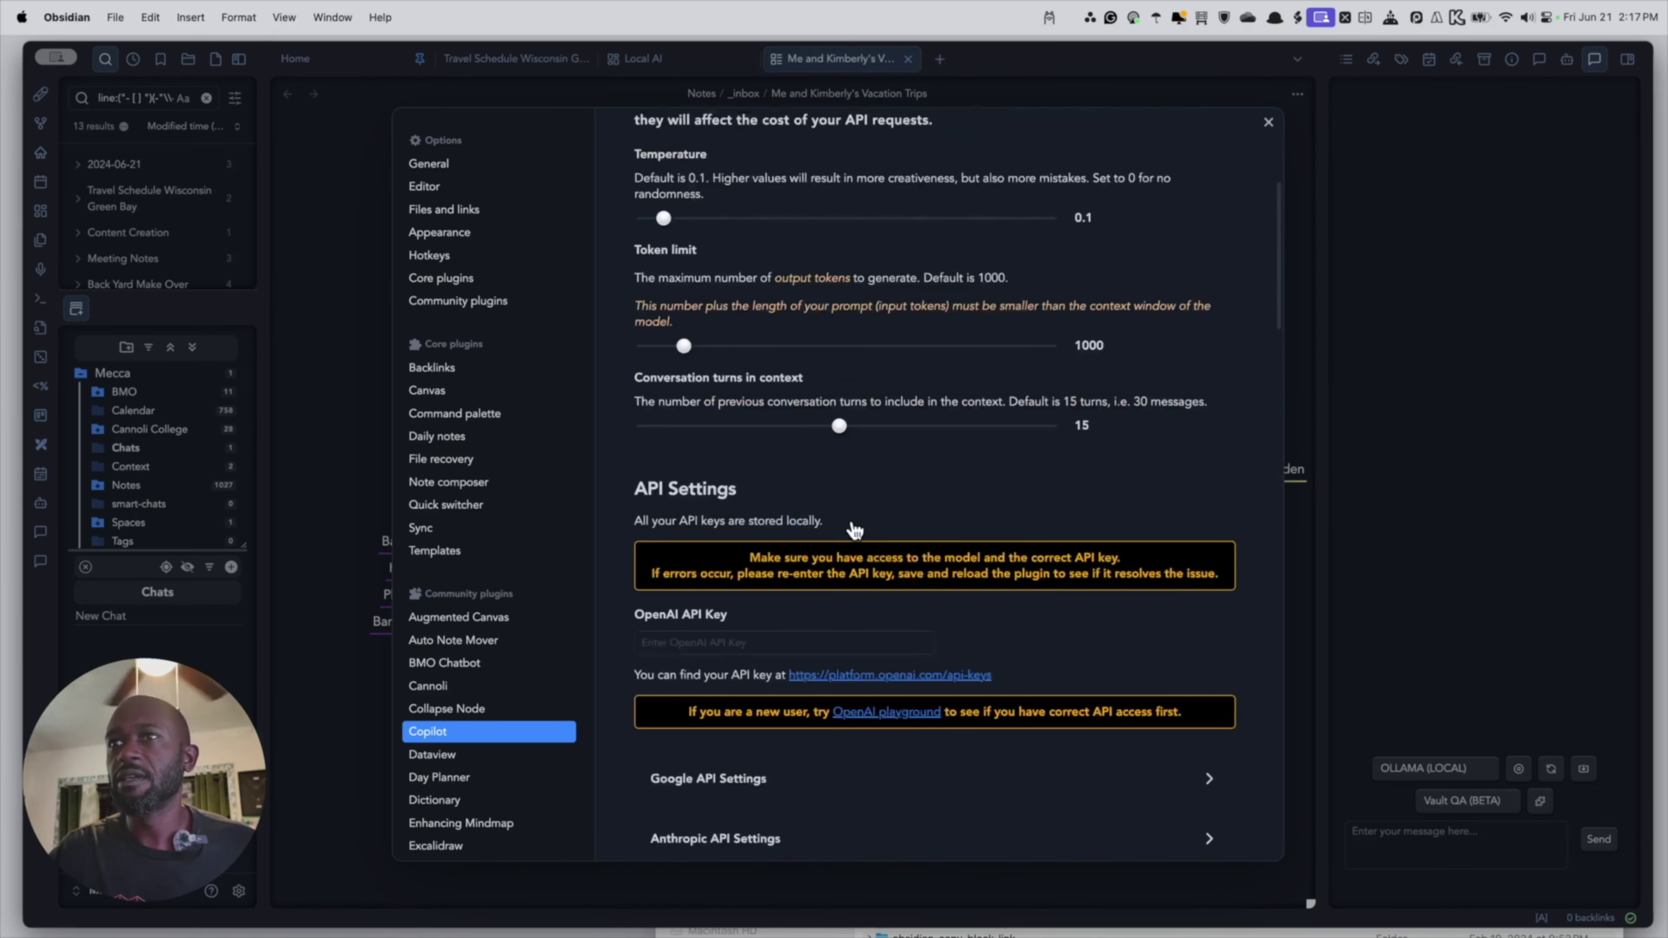
{"action": "left_click", "coordinate": [773, 217]}
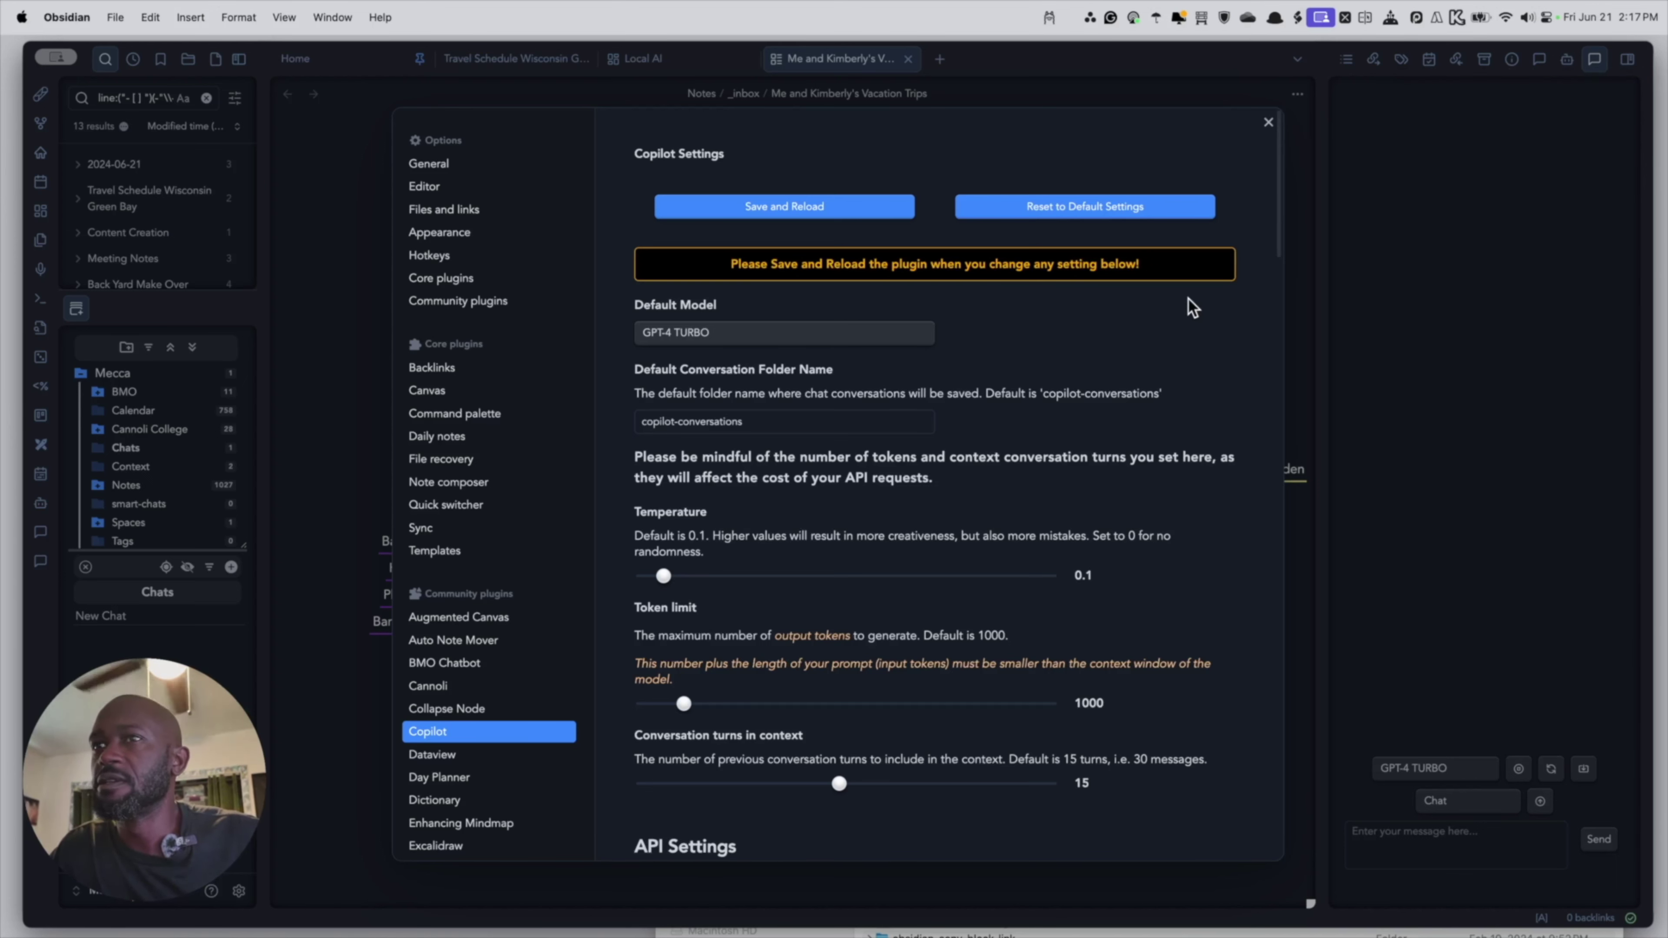
Set Copilot's default model to OLLAMA (LOCAL), save and reload the plugin, and close the settings.
{"action": "left_click", "coordinate": [716, 461]}
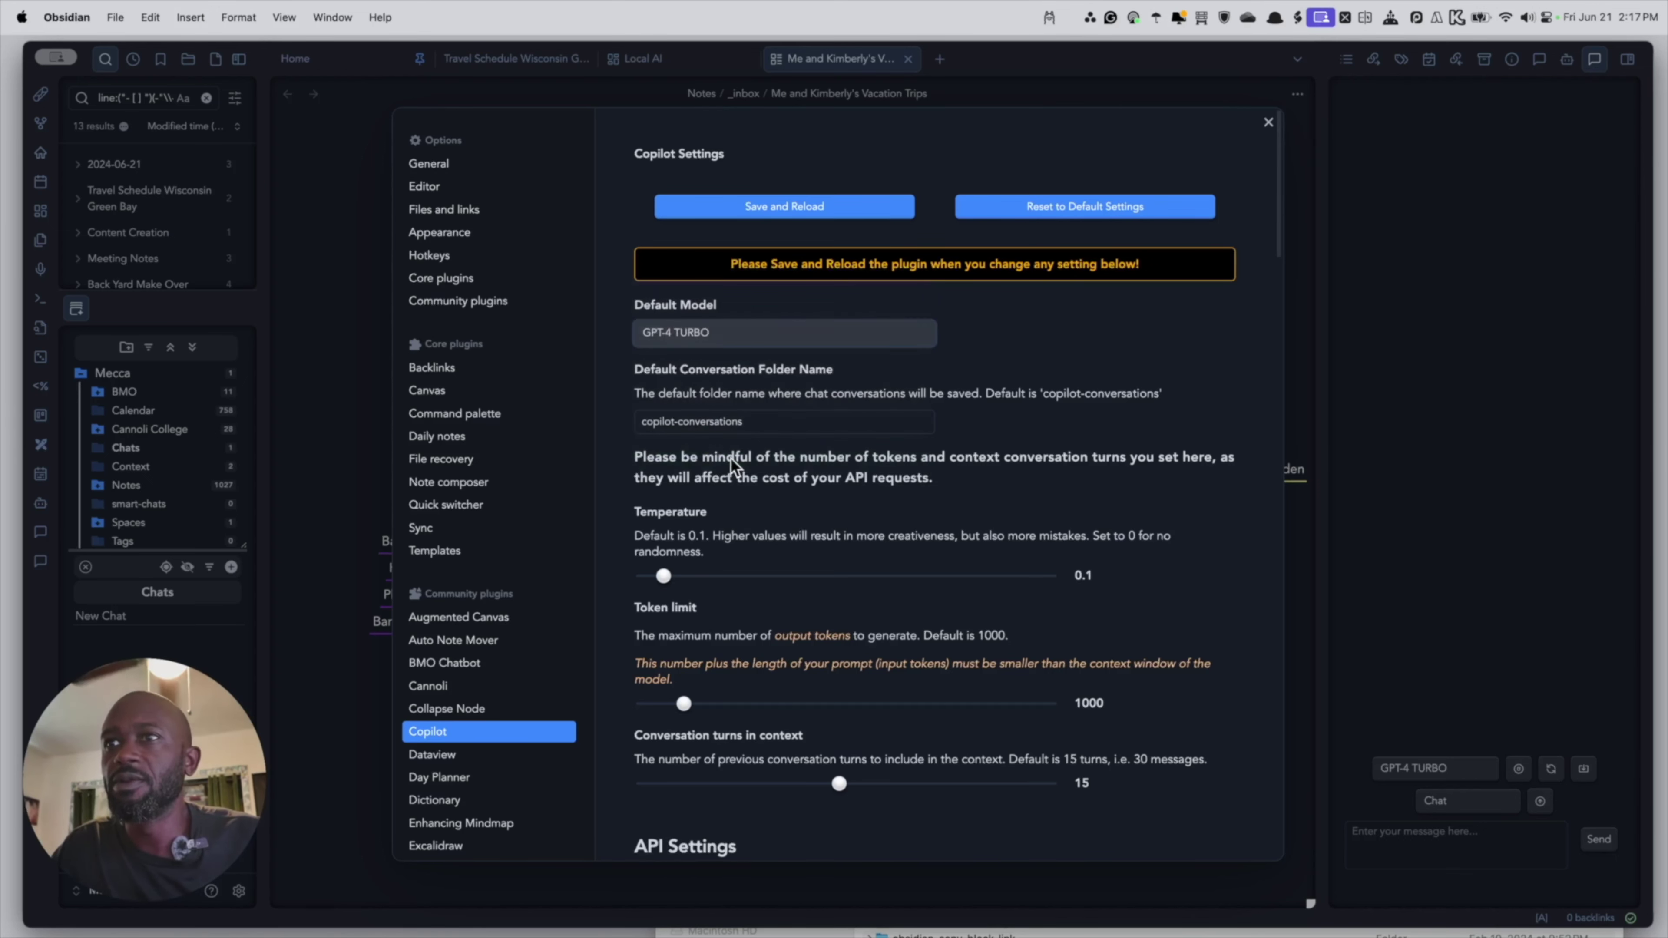
{"action": "left_click", "coordinate": [692, 328]}
{"action": "left_click", "coordinate": [695, 347]}
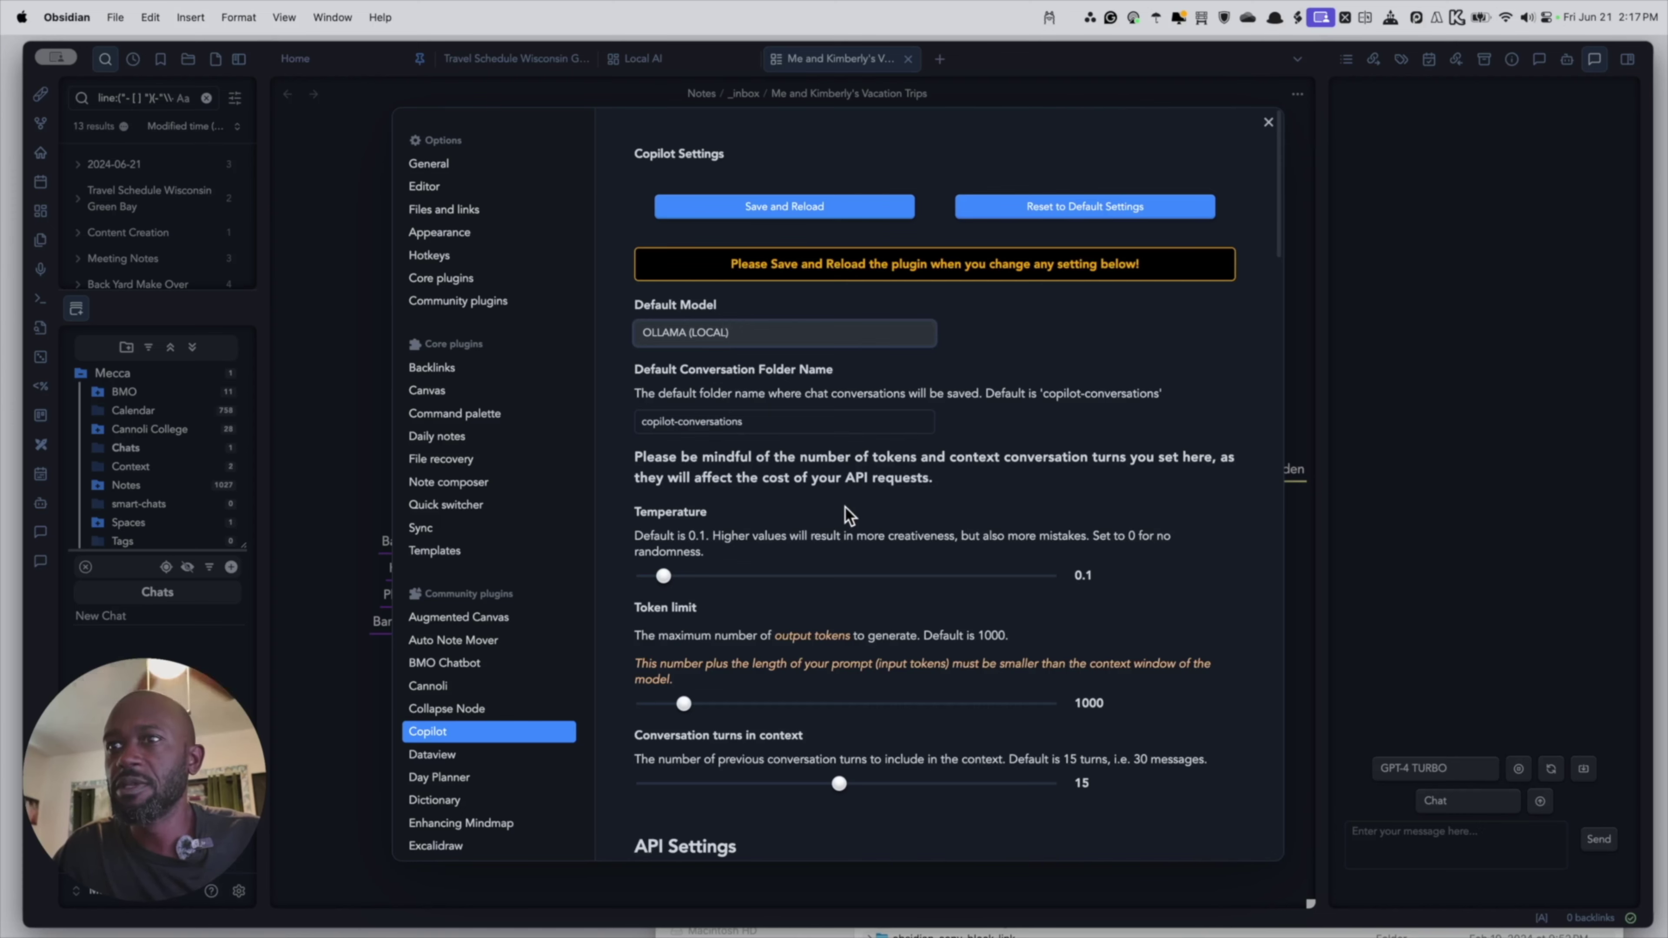
{"action": "left_click", "coordinate": [803, 209]}
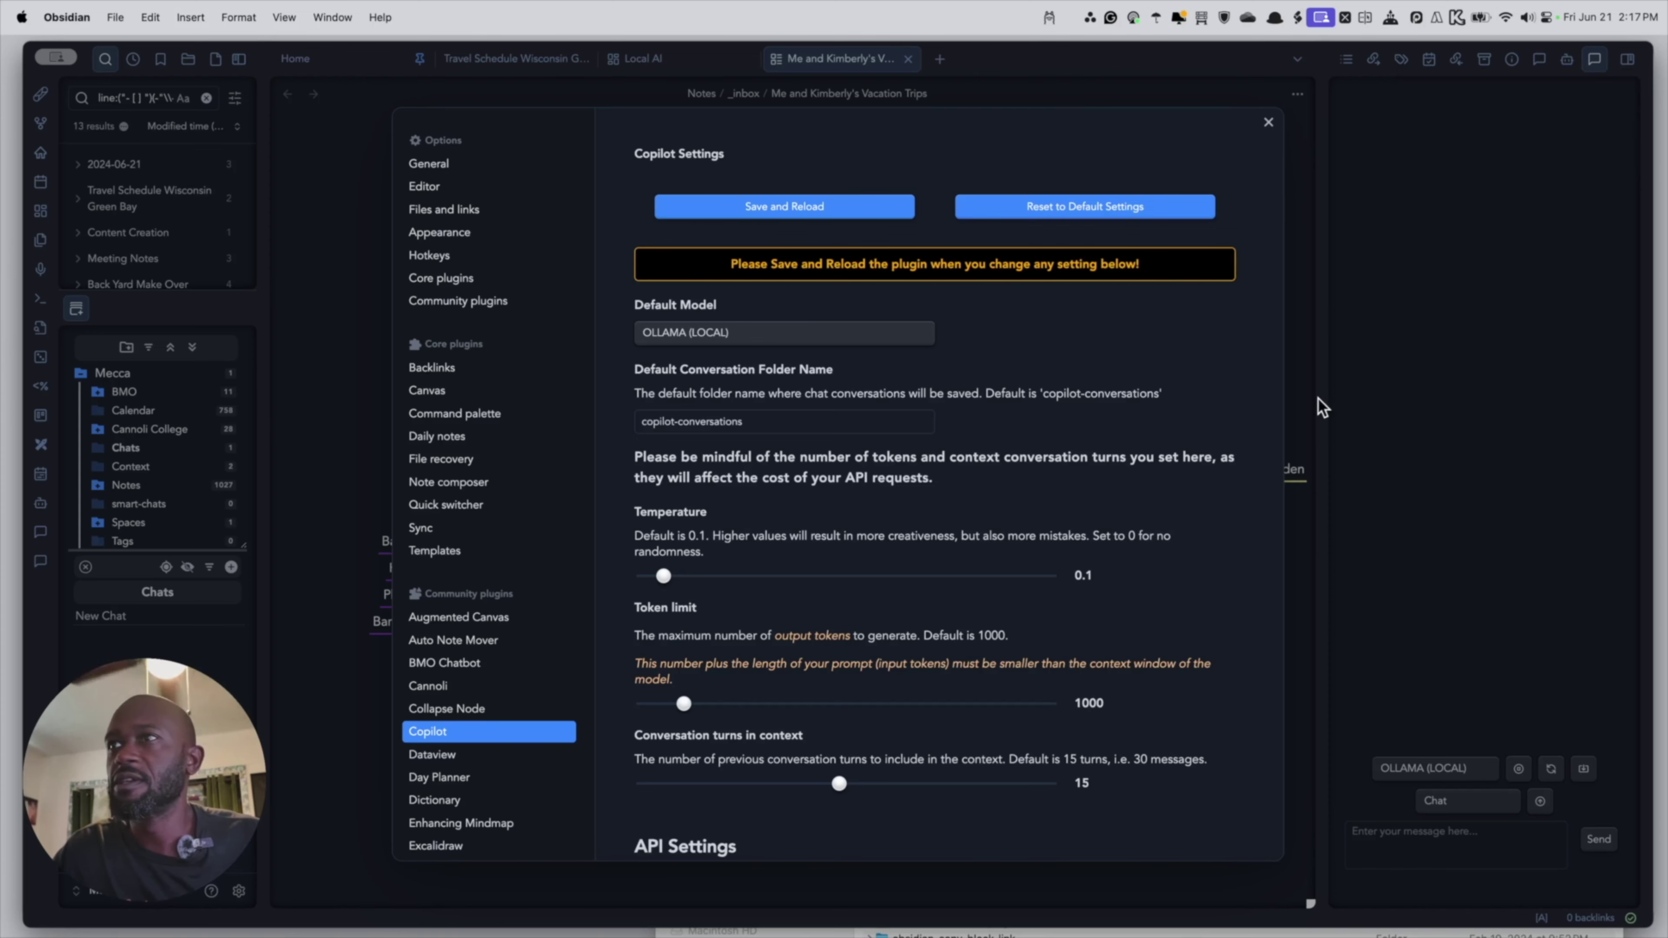
{"action": "left_click", "coordinate": [1268, 122]}
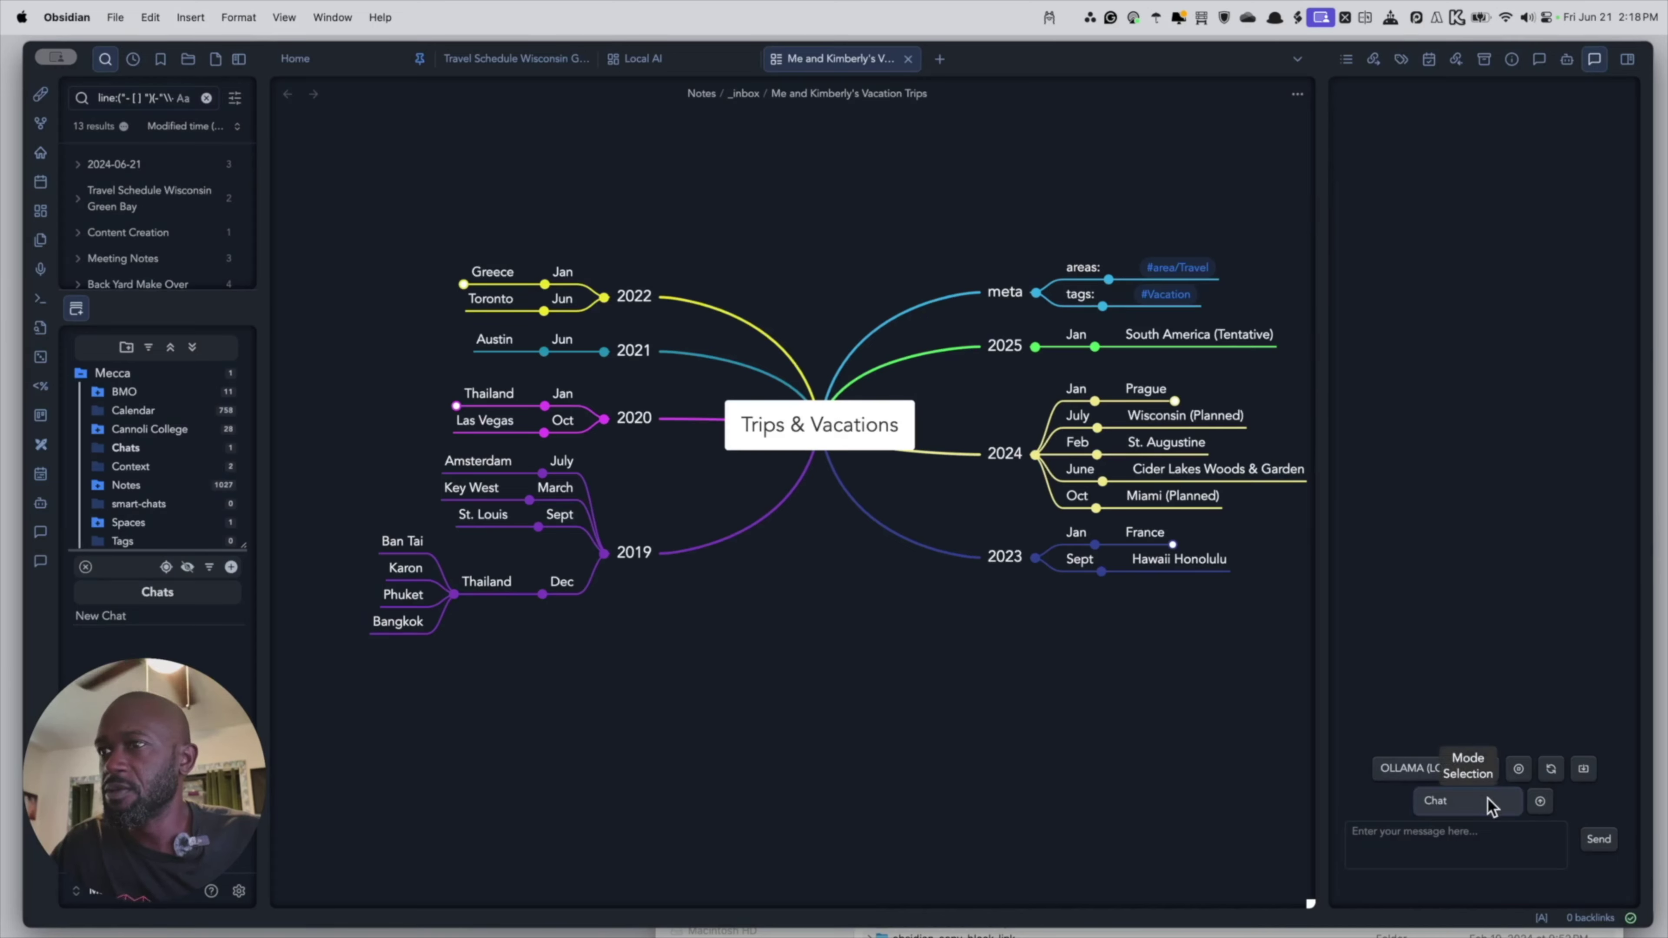
Switch Copilot Chat to Vault QA (BETA) mode and refresh the vault index.
{"action": "left_click", "coordinate": [1480, 840]}
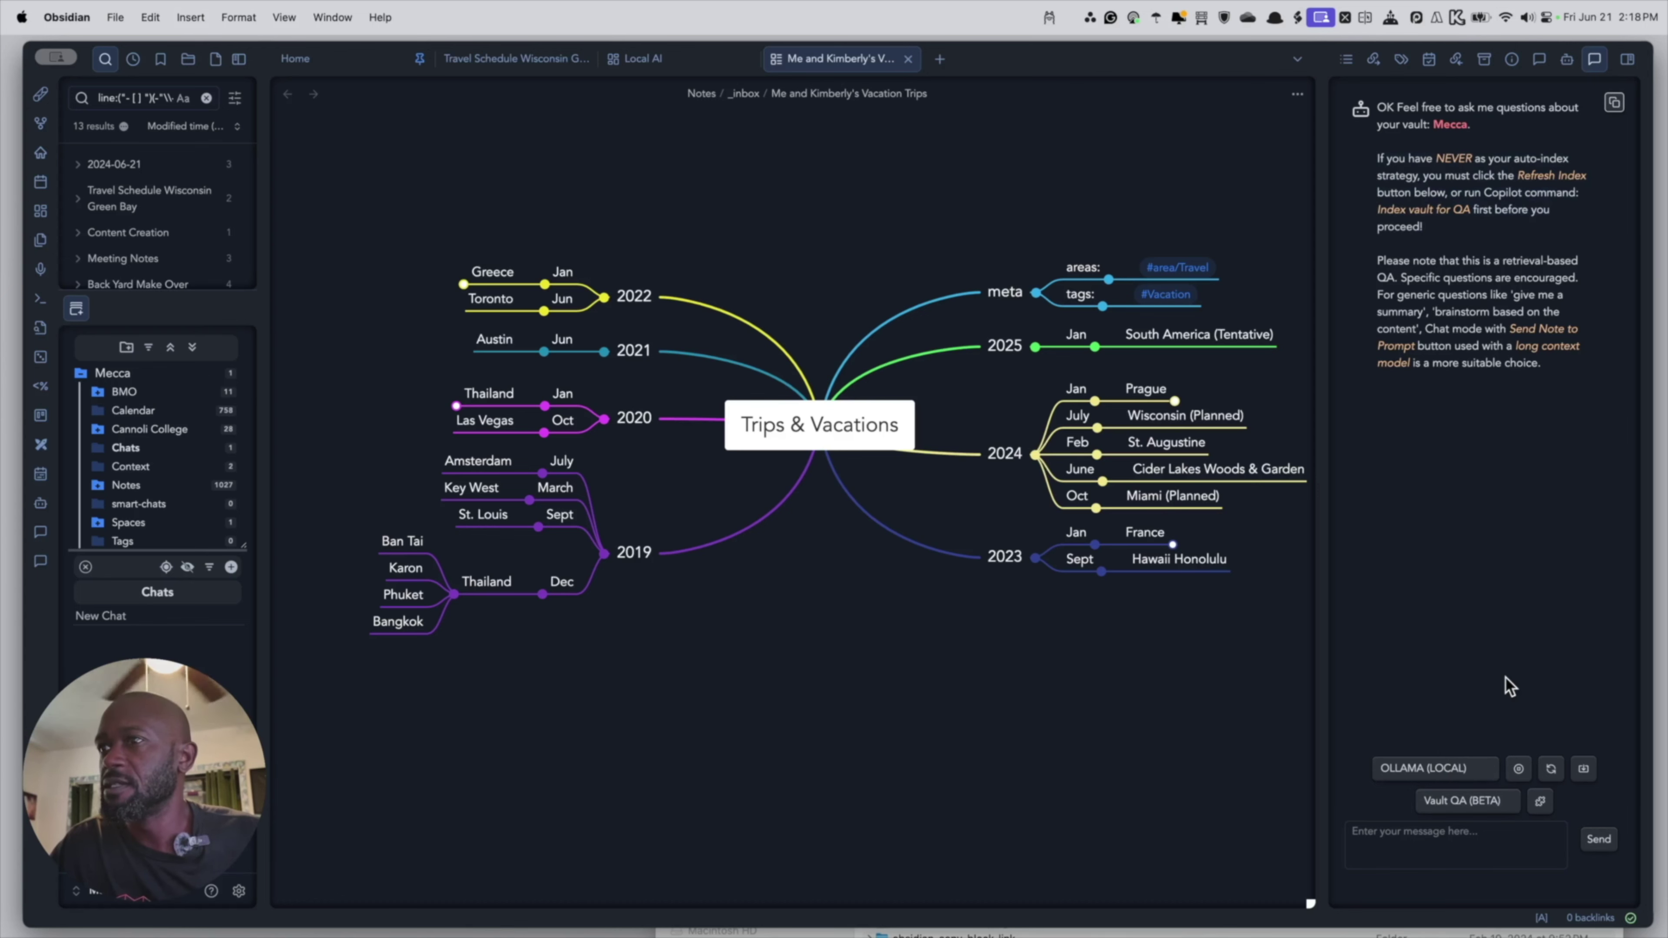
{"action": "left_click", "coordinate": [1538, 802]}
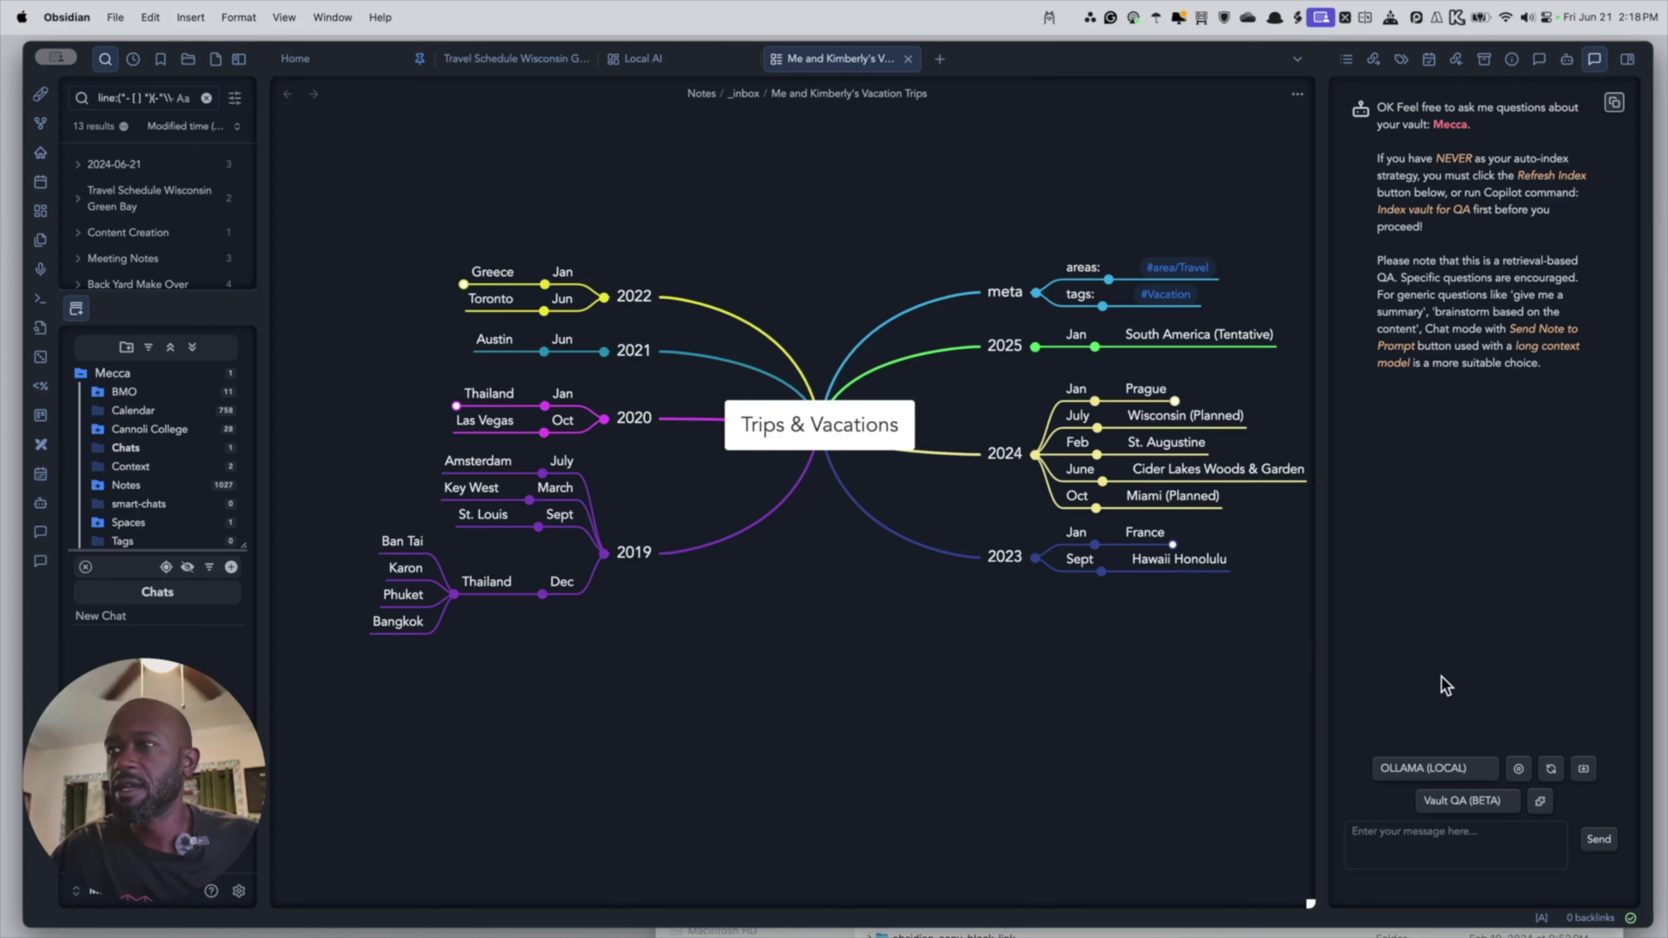
Set Copilot's Ollama model to llama2, save and reload the plugin, and close the settings.
{"action": "left_click", "coordinate": [239, 892]}
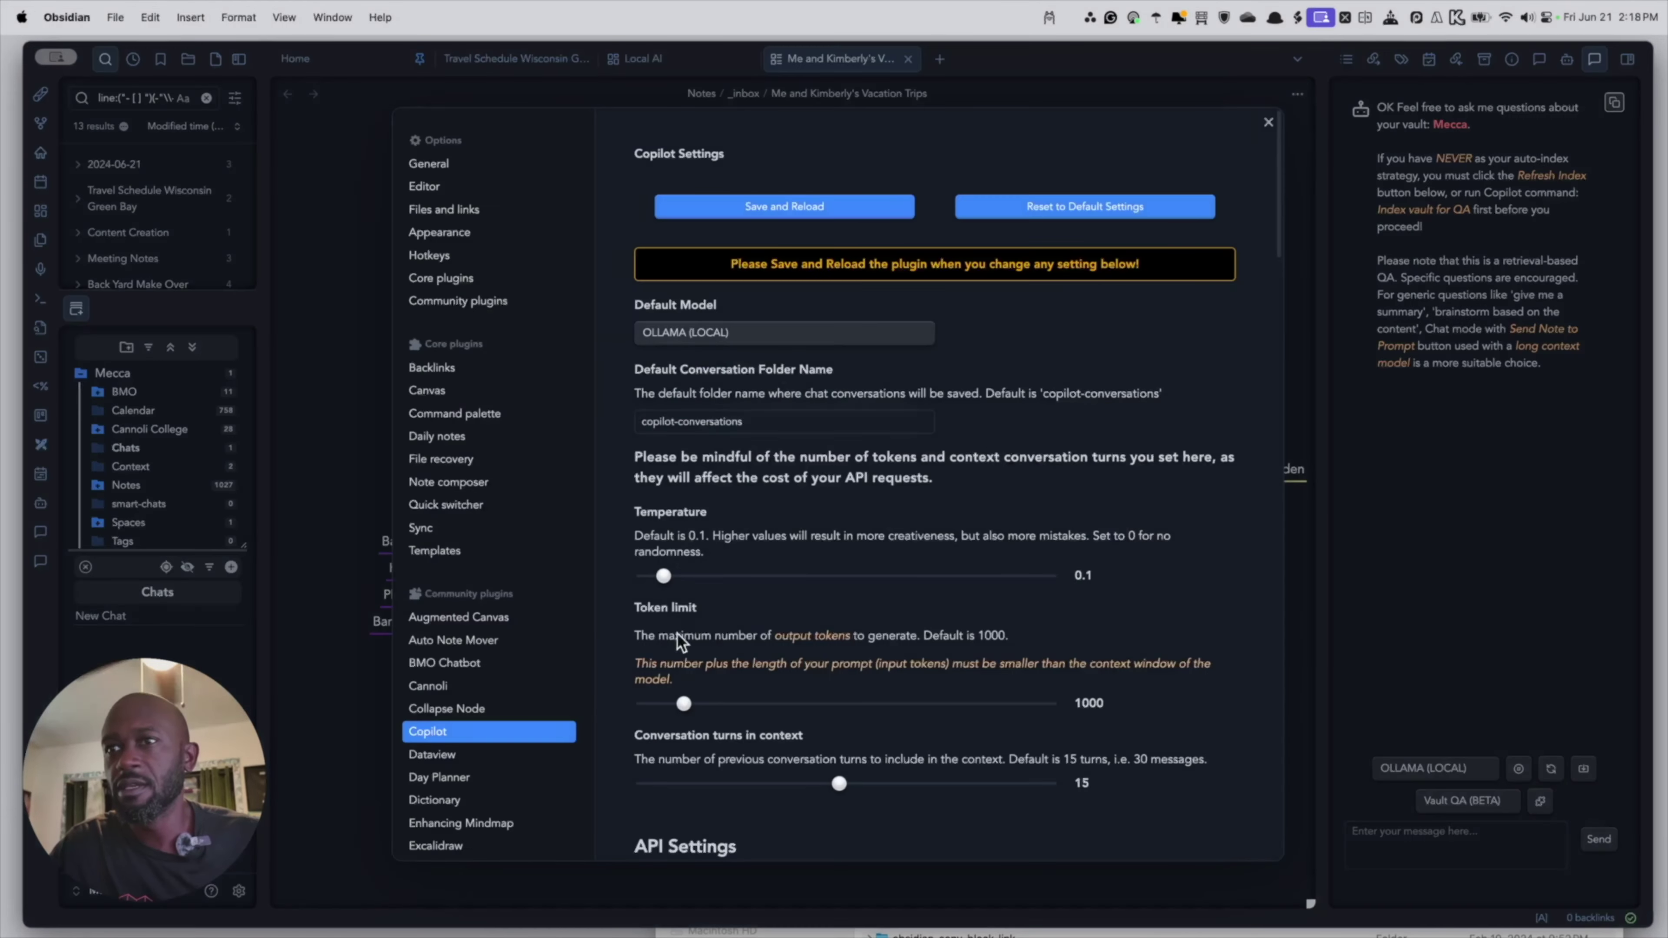
{"action": "scroll", "coordinate": [803, 506], "scroll_direction": "down", "scroll_amount": 20}
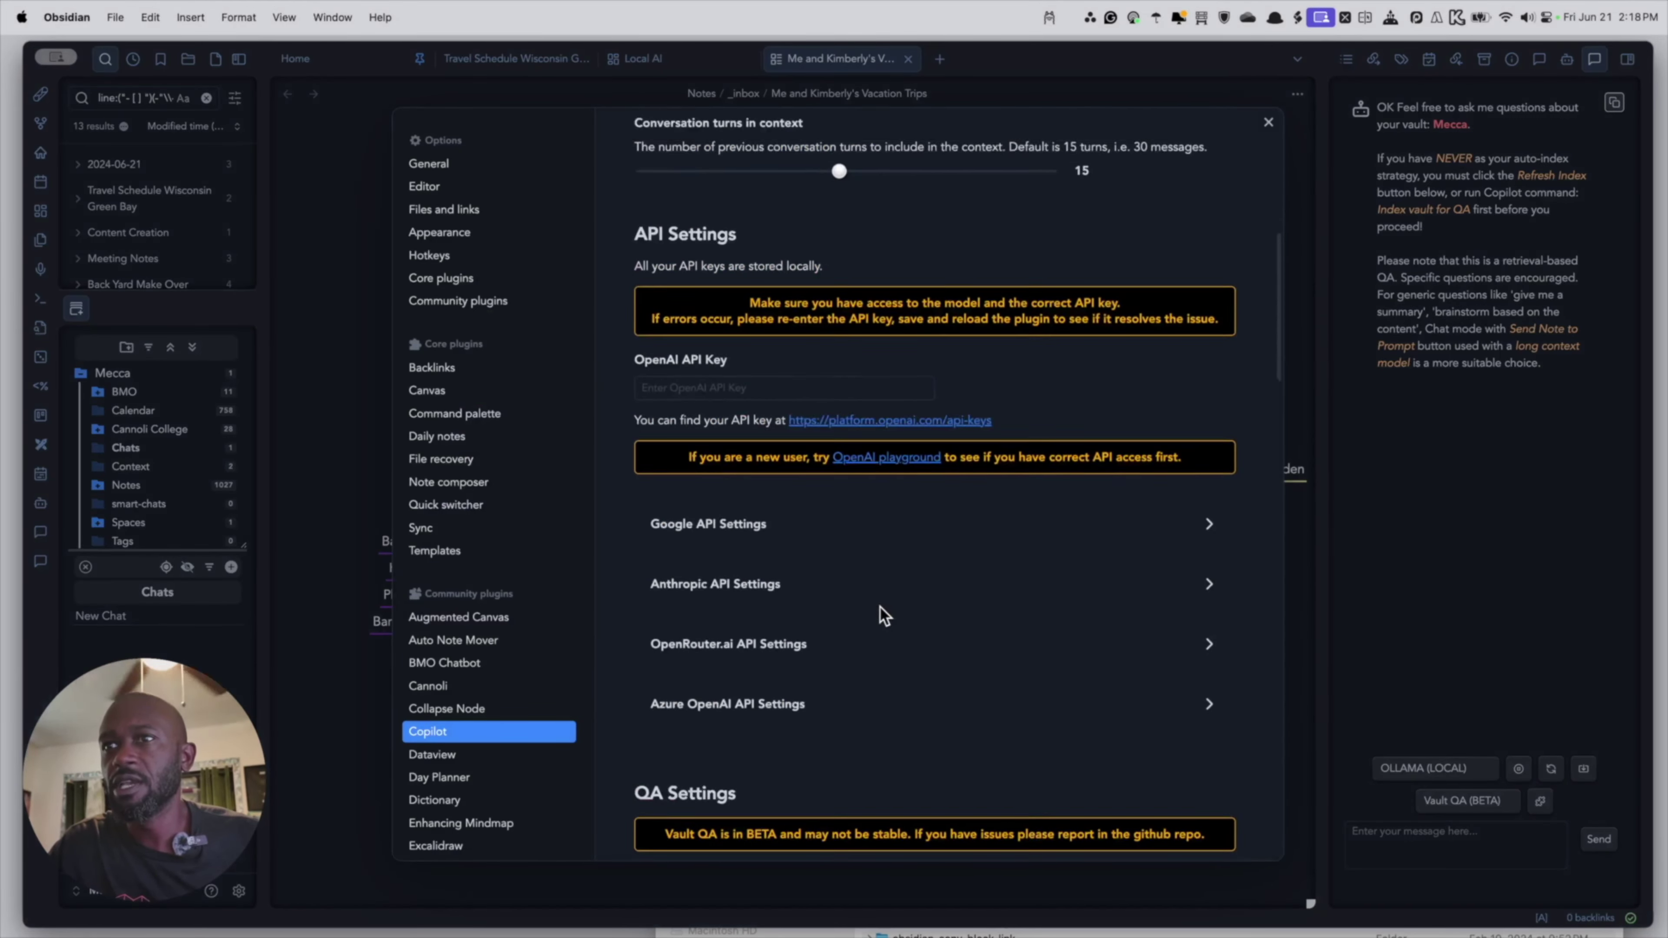
{"action": "scroll", "coordinate": [879, 606], "scroll_direction": "down", "scroll_amount": 20}
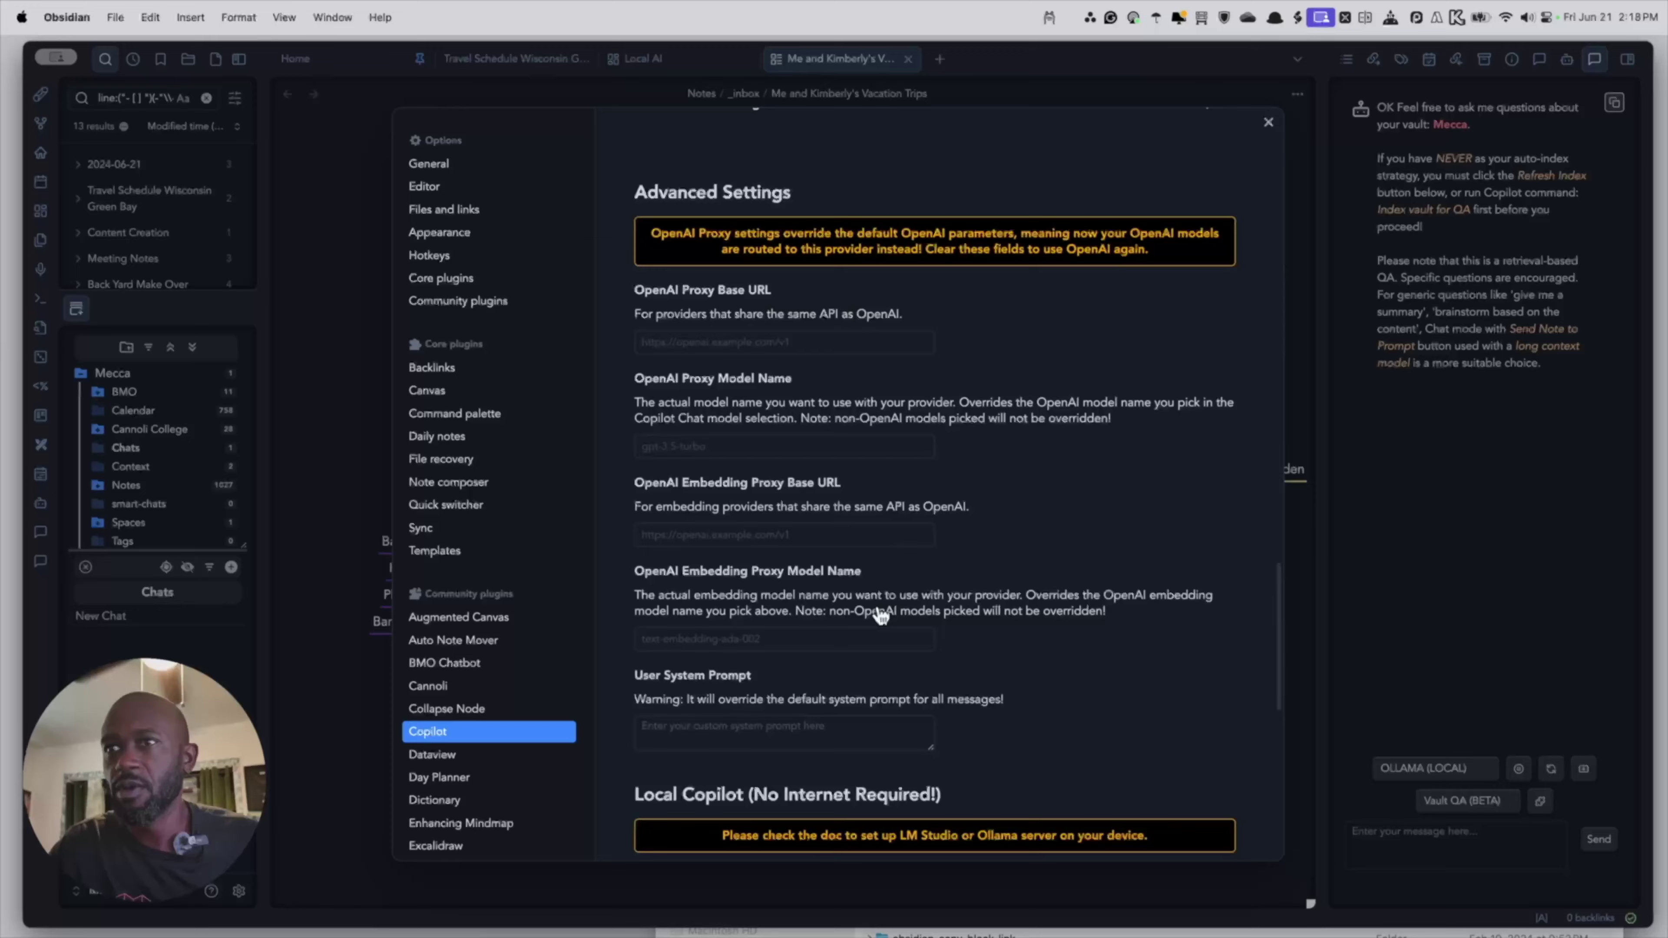
{"action": "left_click", "coordinate": [694, 548]}
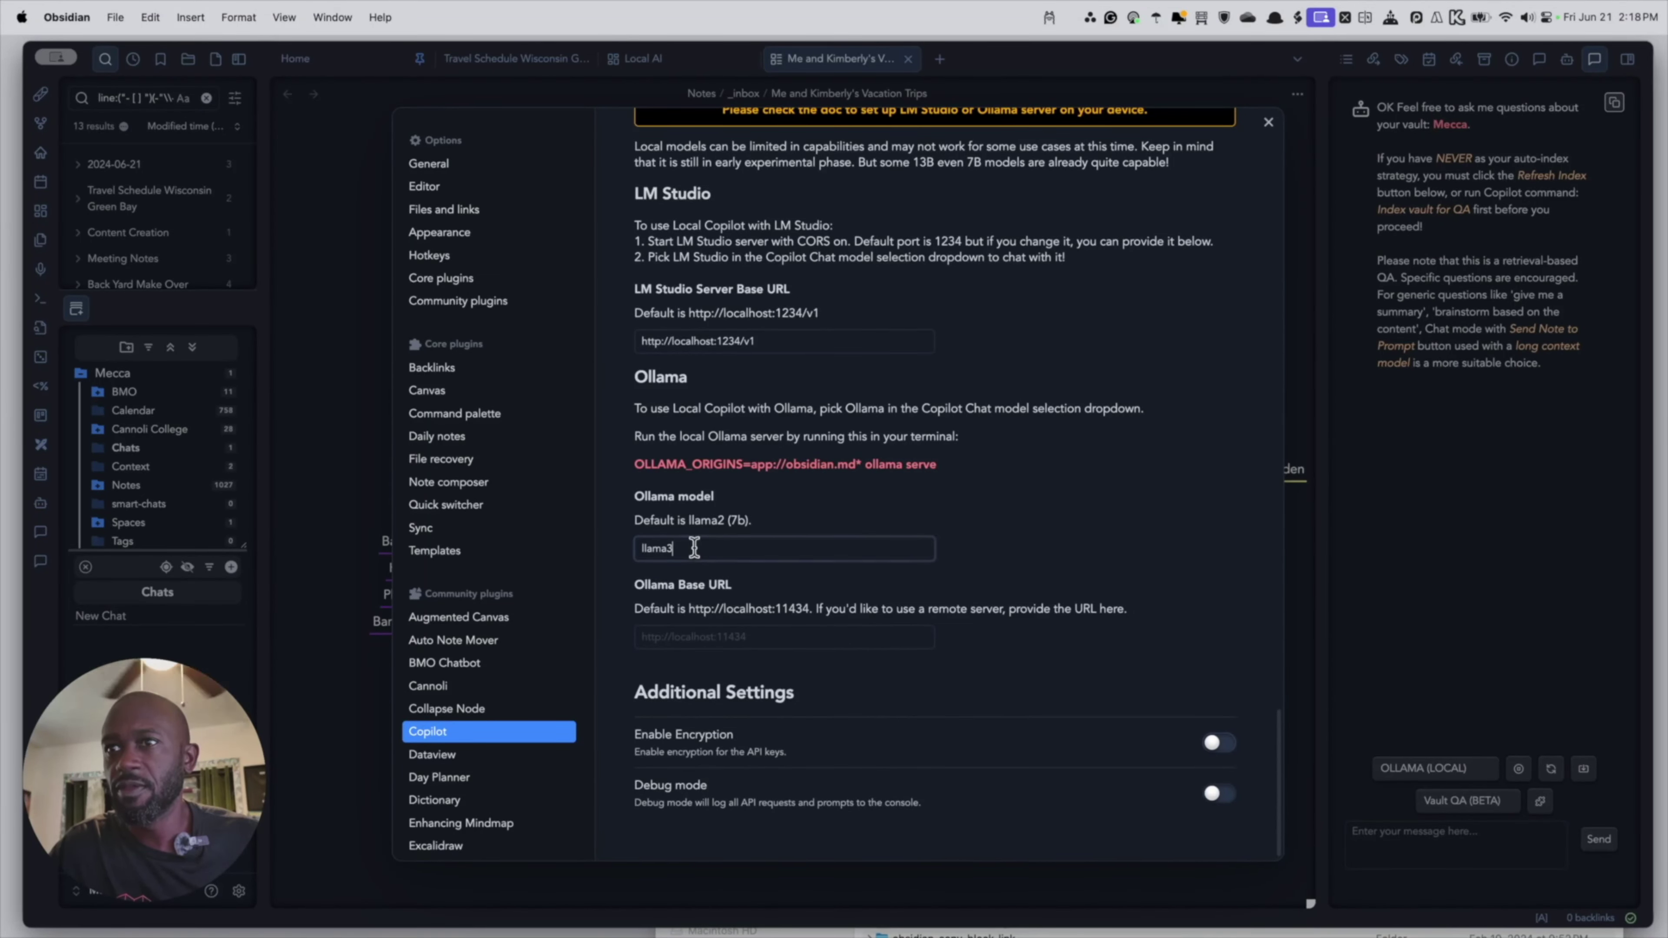
{"action": "key", "text": "BackSpace"}
{"action": "type", "text": "2"}
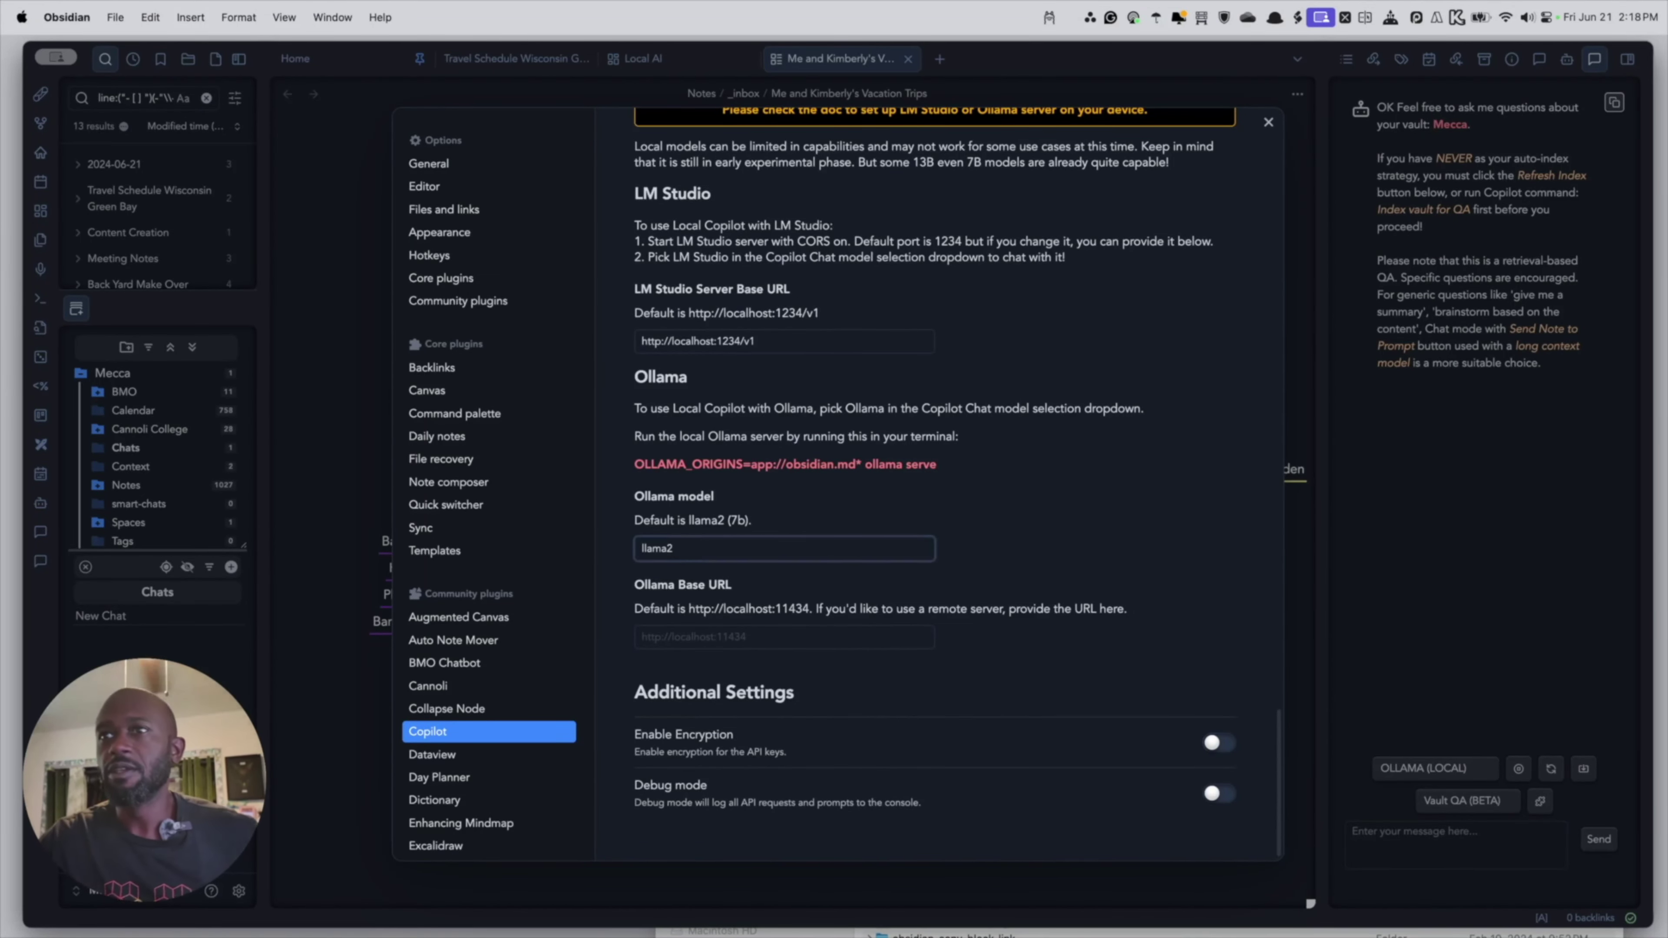
{"action": "left_click", "coordinate": [764, 509]}
{"action": "scroll", "coordinate": [776, 517], "scroll_direction": "up", "scroll_amount": 20}
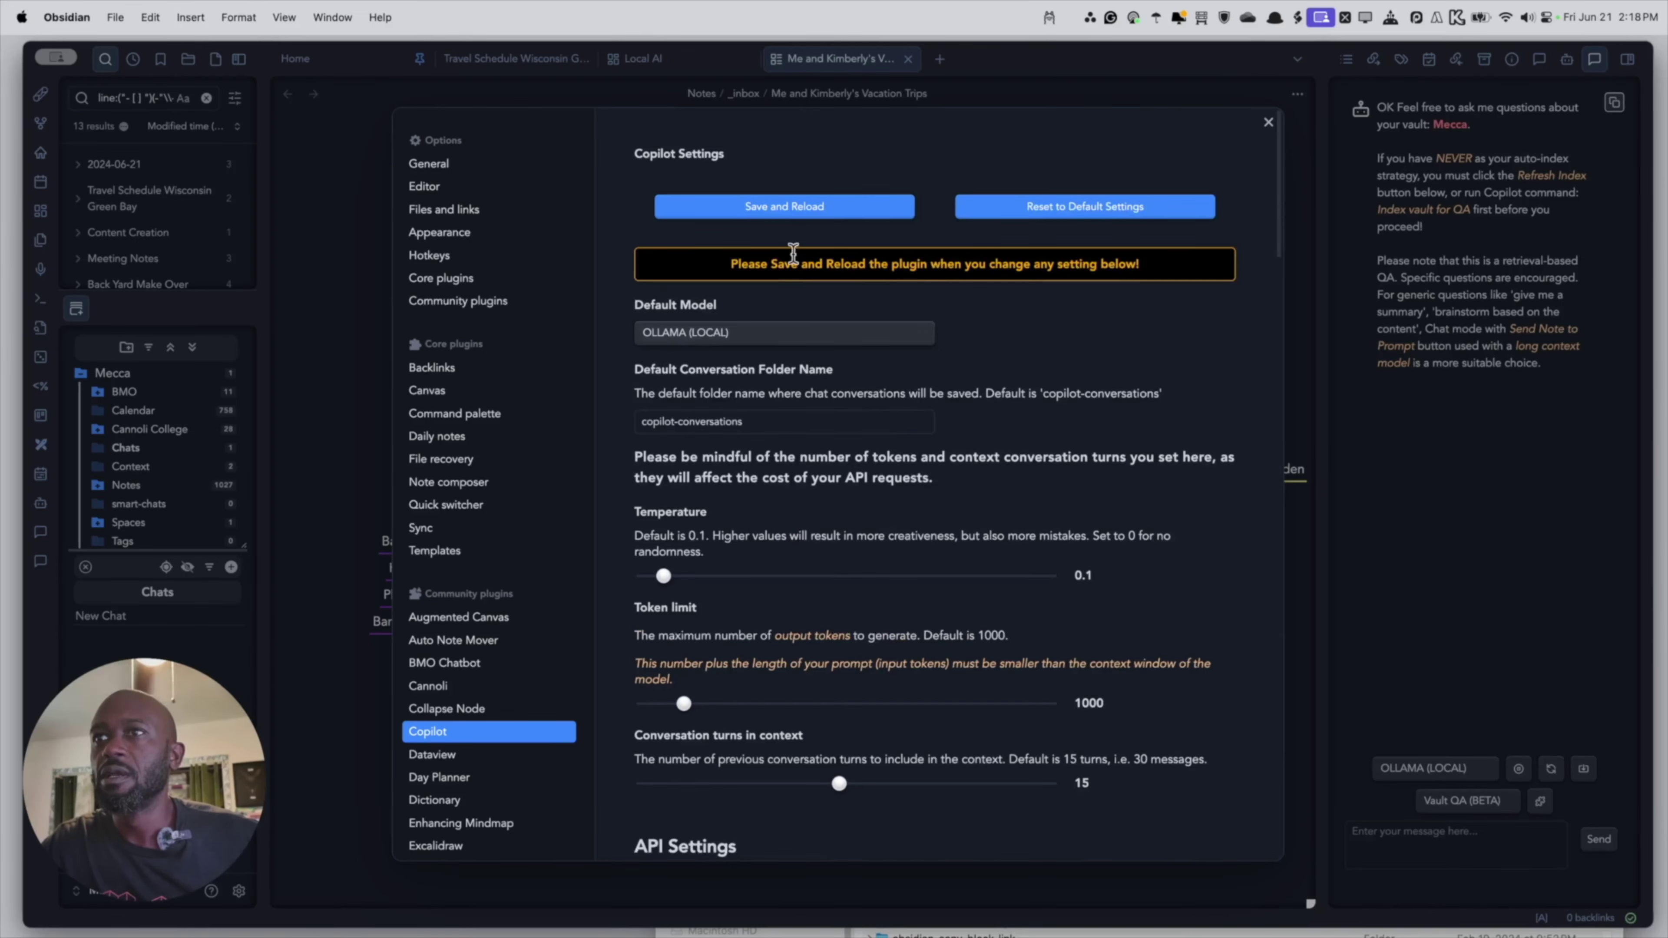
{"action": "left_click", "coordinate": [792, 207]}
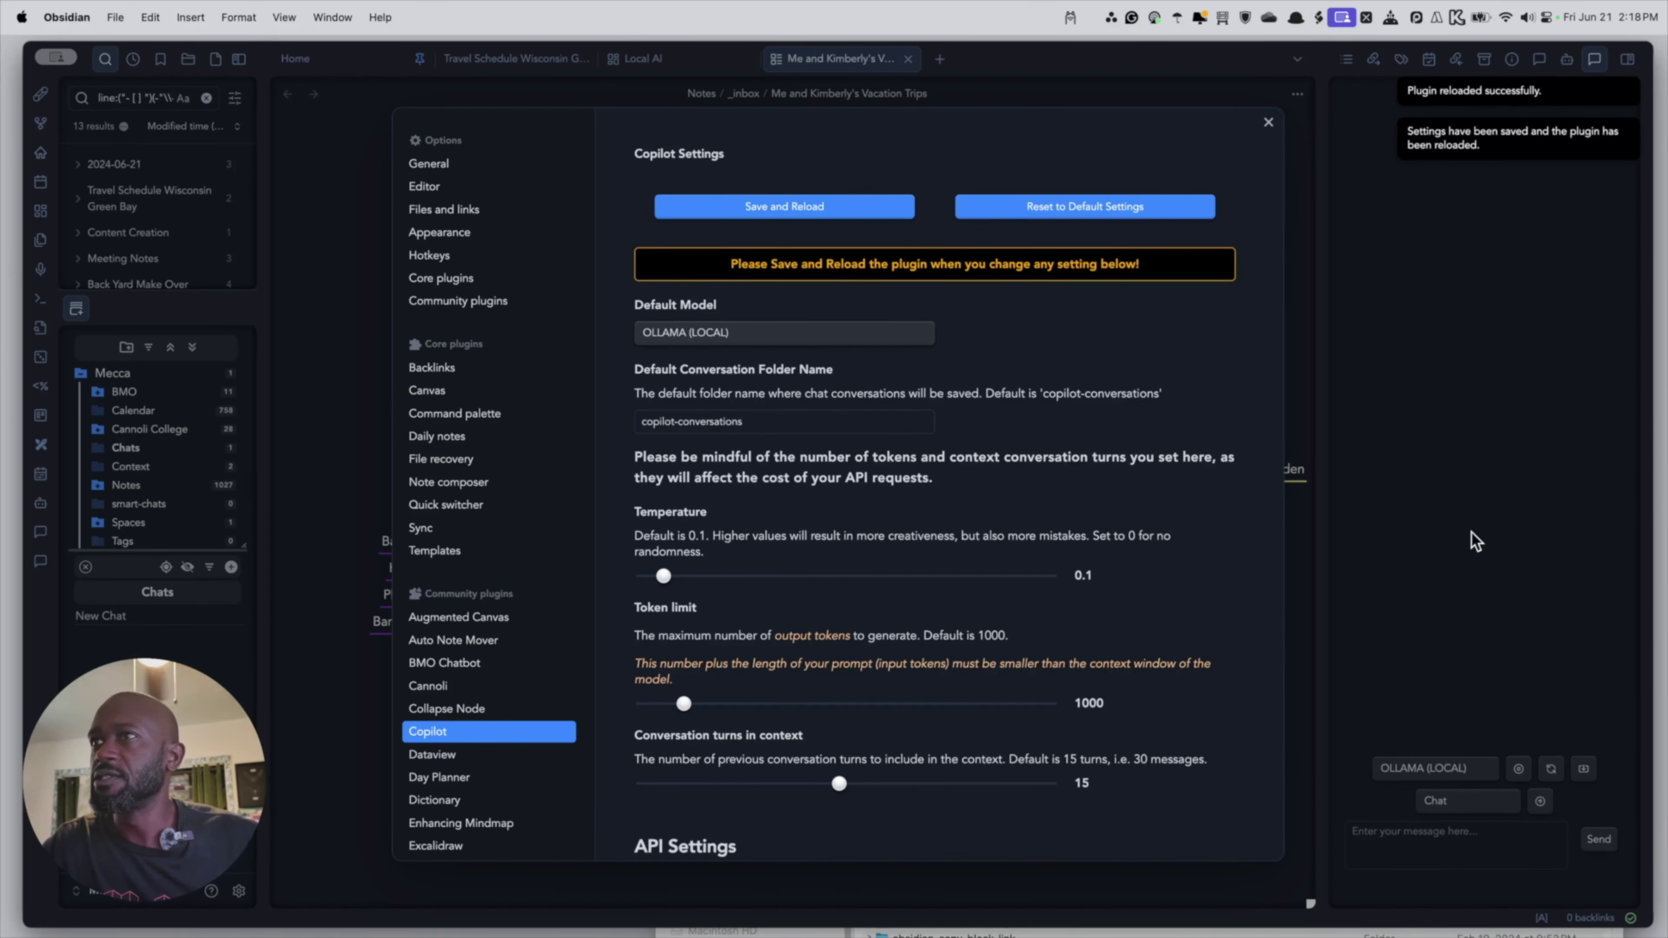
{"action": "key", "text": "Escape"}
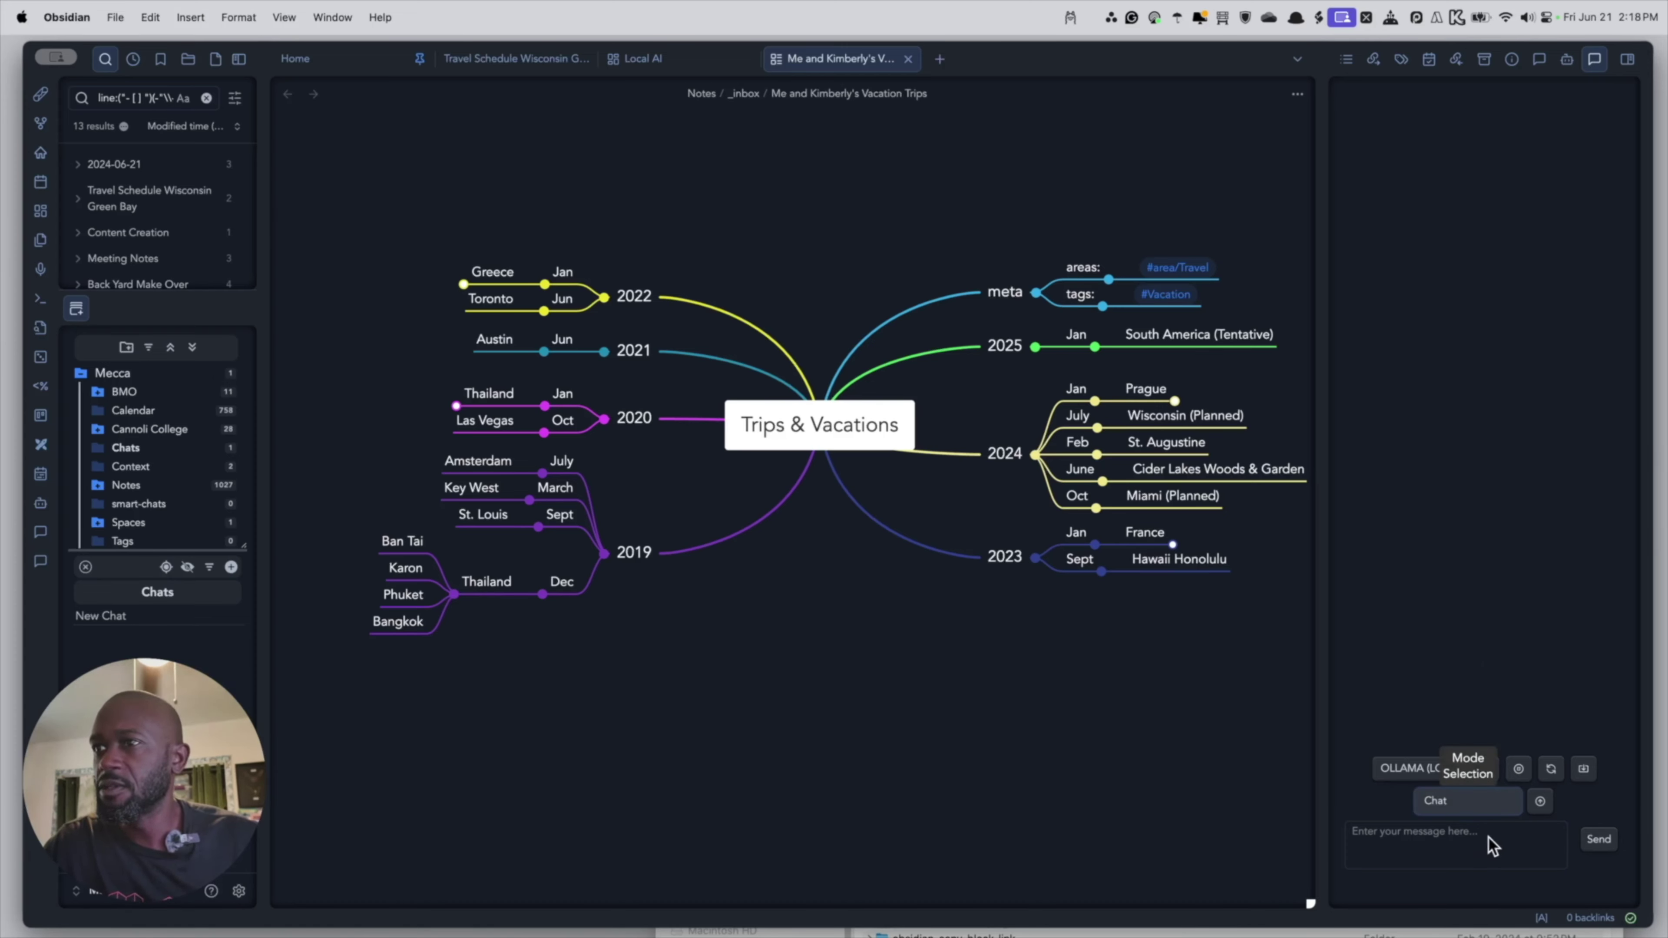
Switch Copilot Chat to Vault QA (BETA) mode.
{"action": "left_click", "coordinate": [1467, 801]}
{"action": "left_click", "coordinate": [1484, 829]}
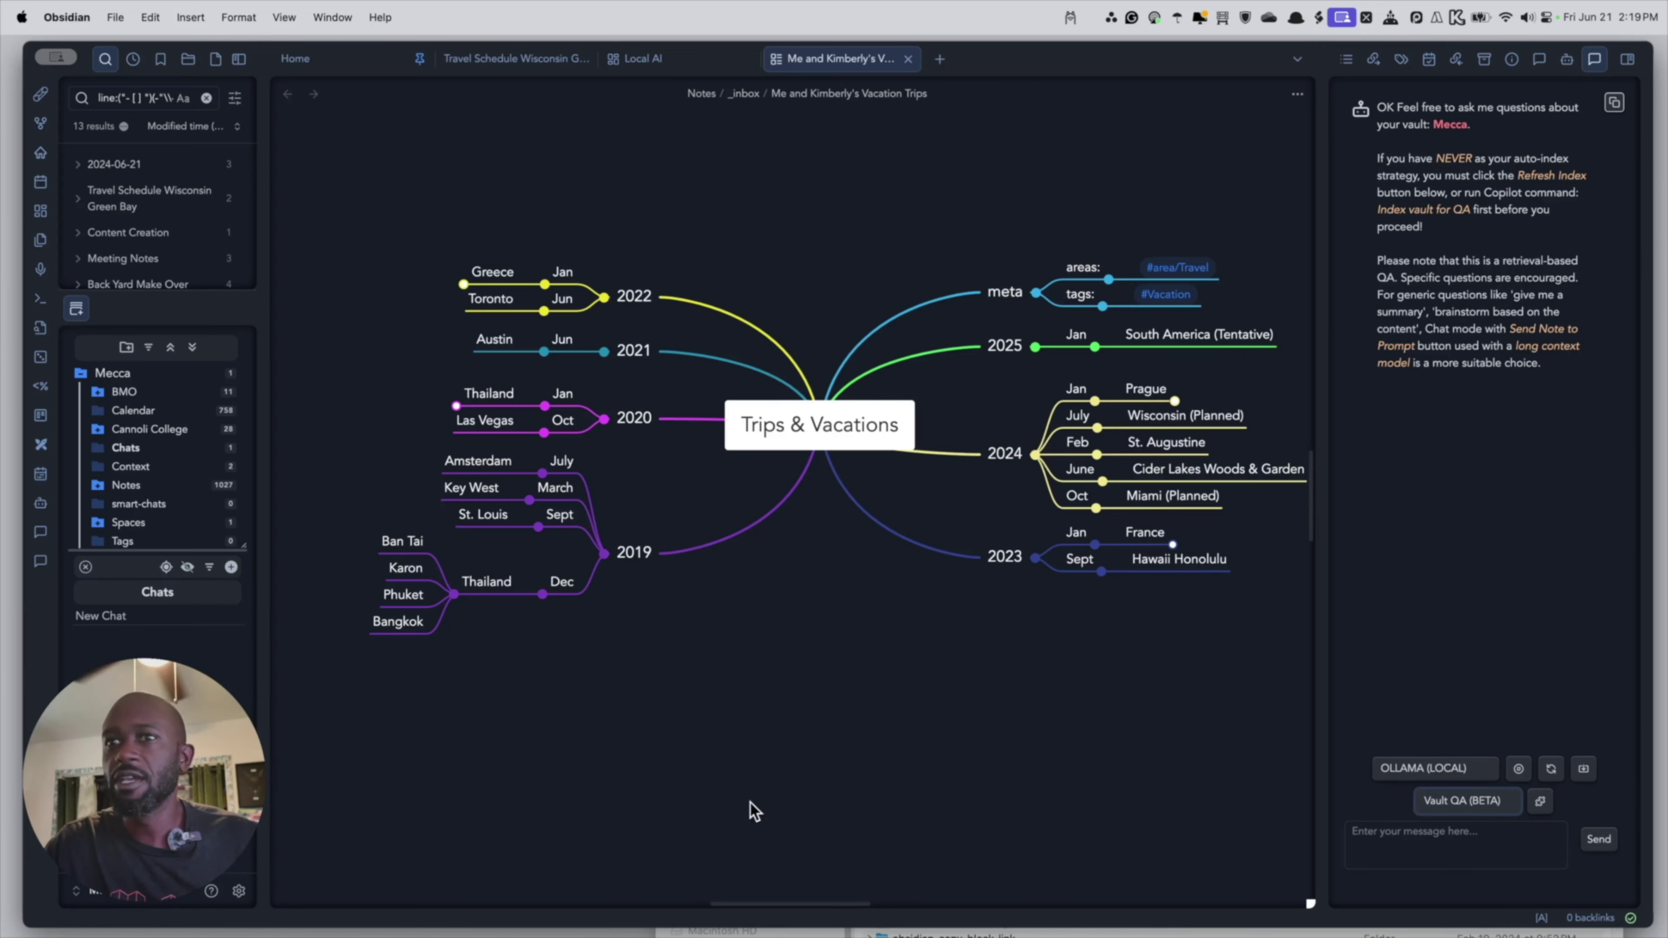
Set Copilot's Ollama model to llama3 in the Local Copilot settings.
{"action": "left_click", "coordinate": [239, 891]}
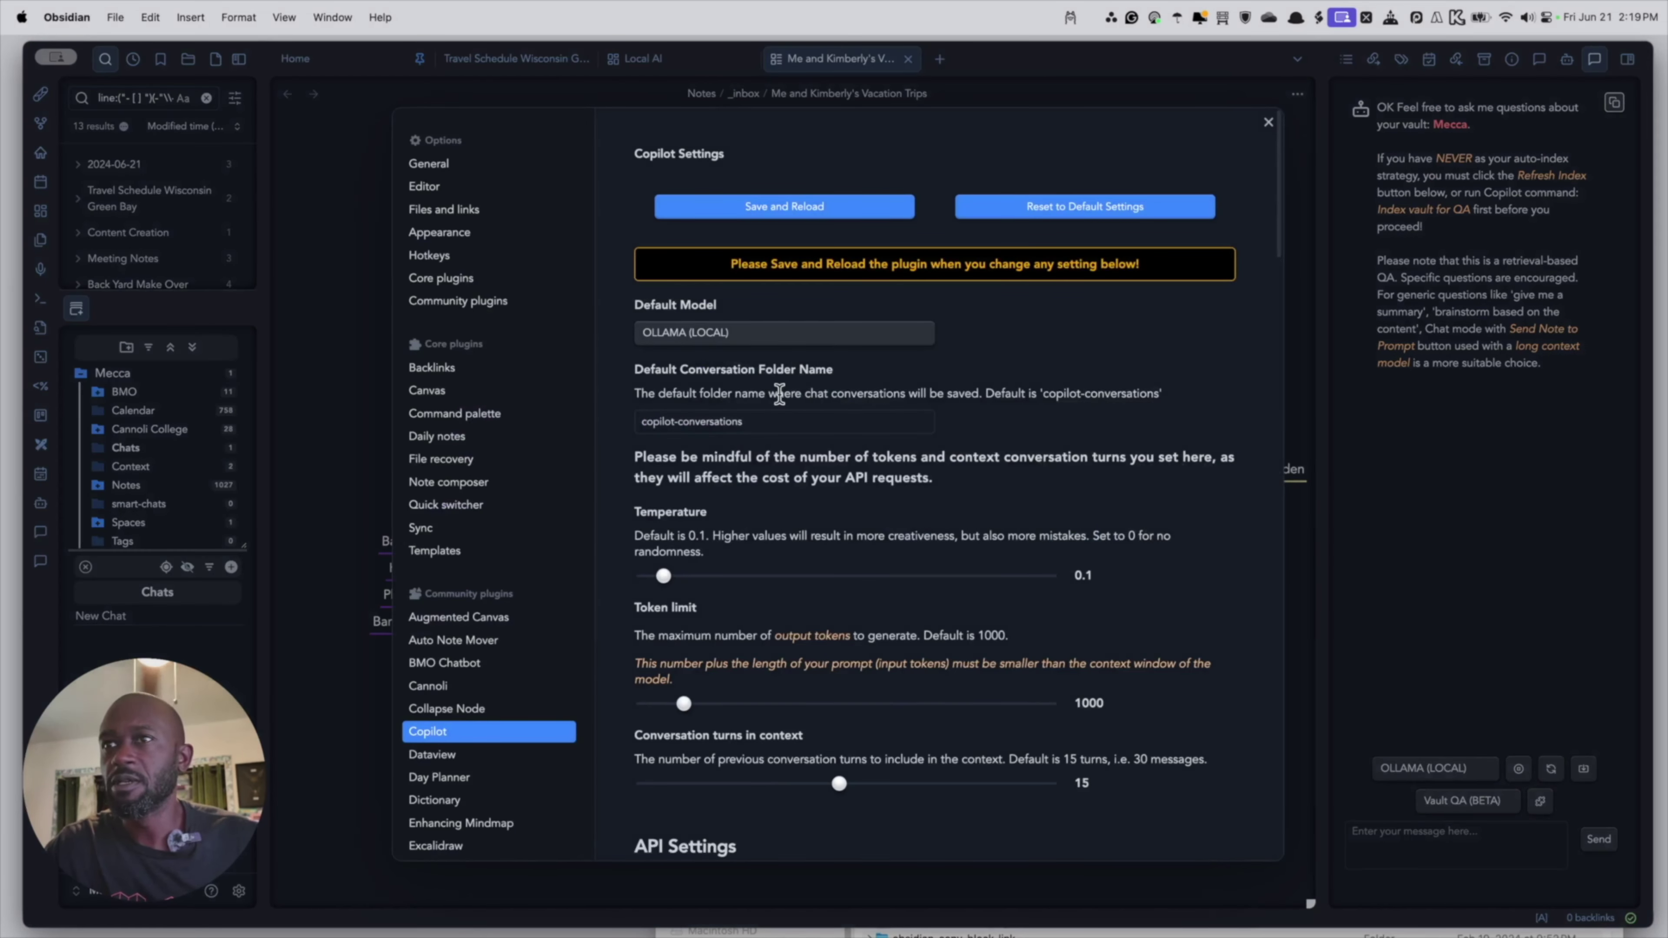
{"action": "scroll", "coordinate": [791, 420], "scroll_direction": "down", "scroll_amount": 20}
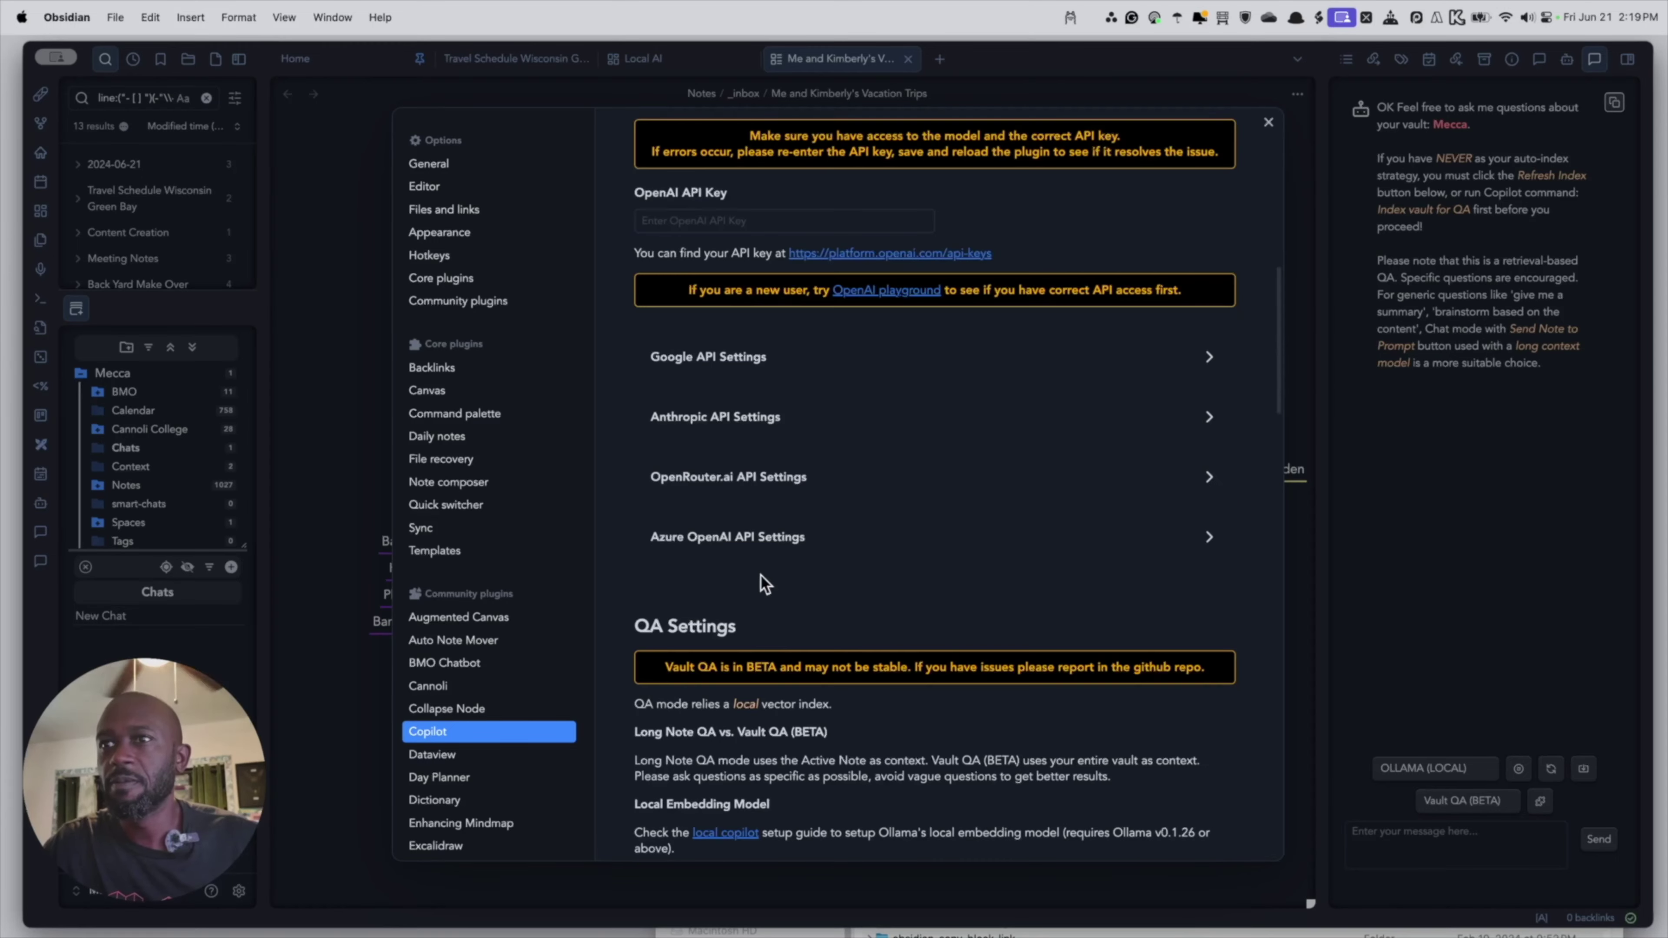
{"action": "scroll", "coordinate": [757, 573], "scroll_direction": "down", "scroll_amount": 15}
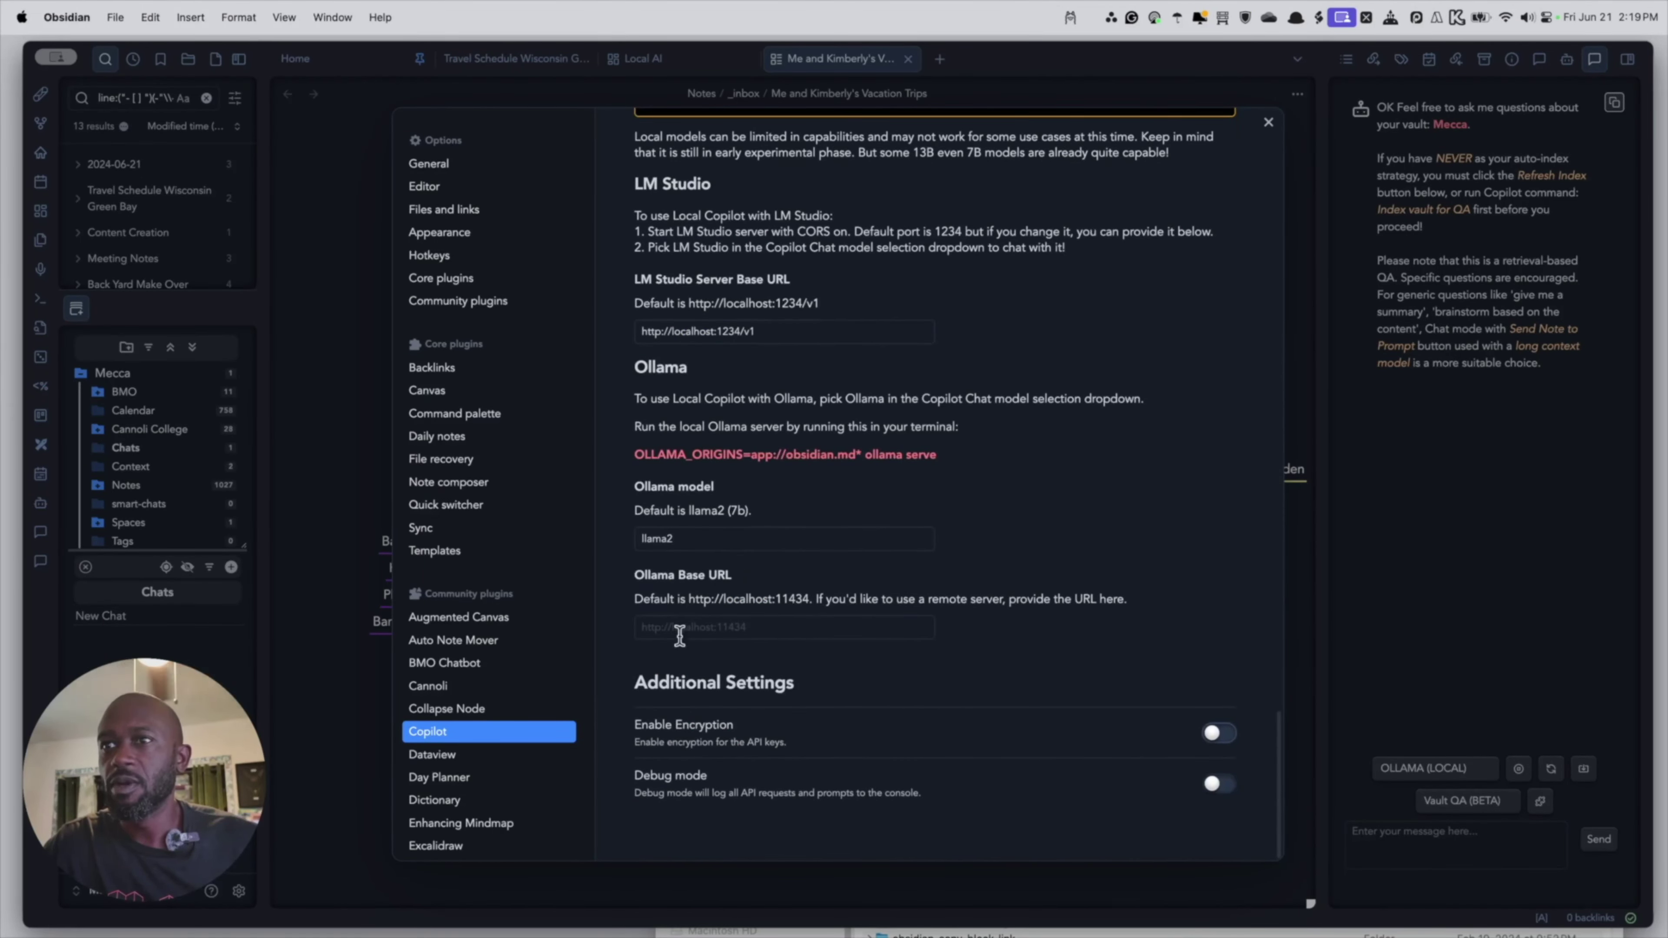
{"action": "left_click", "coordinate": [687, 538]}
{"action": "key", "text": "BackSpace"}
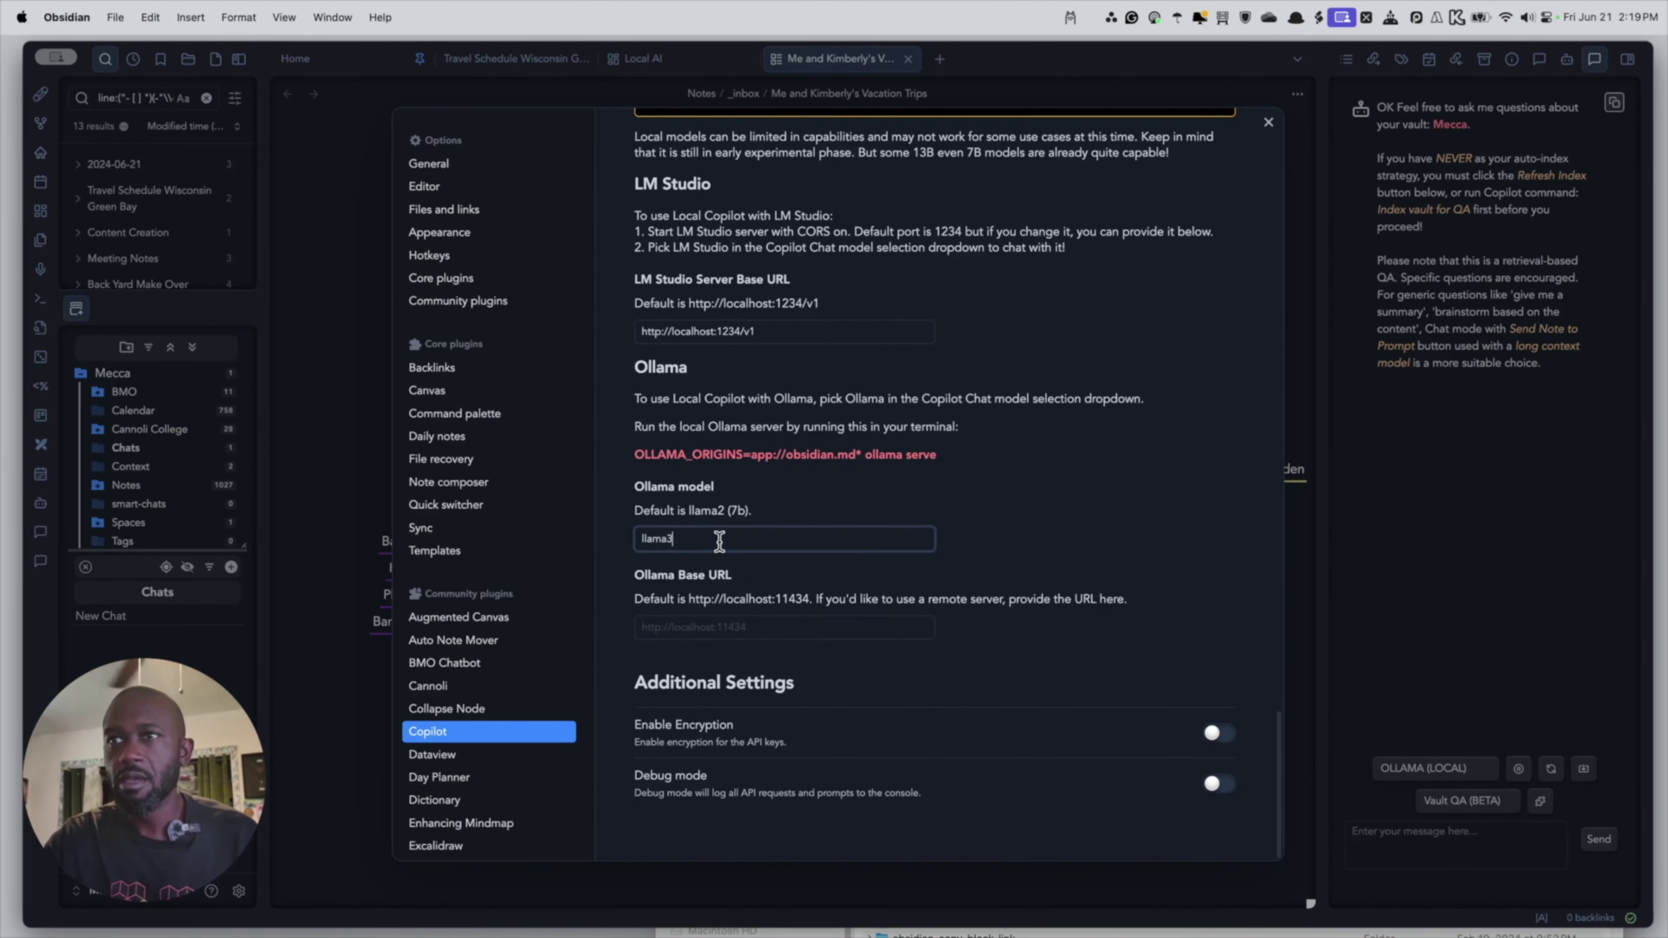
Check the embedding model selection in Copilot's QA settings, and save and reload the plugin.
{"action": "scroll", "coordinate": [811, 514], "scroll_direction": "up", "scroll_amount": 15}
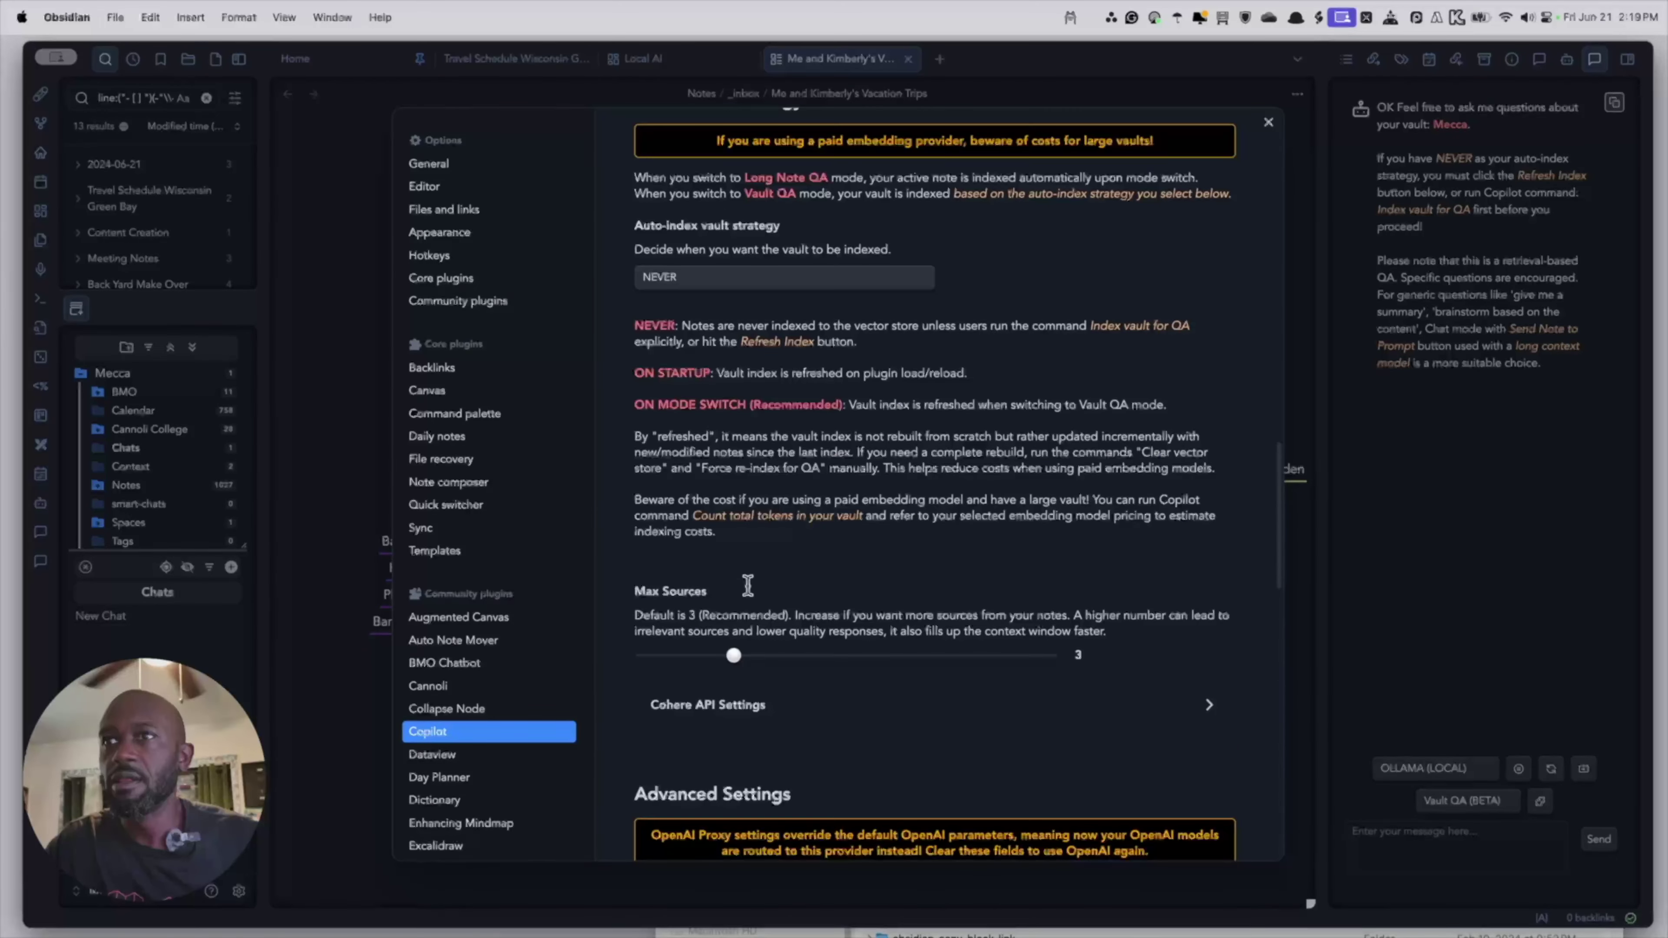
{"action": "scroll", "coordinate": [746, 586], "scroll_direction": "up", "scroll_amount": 6}
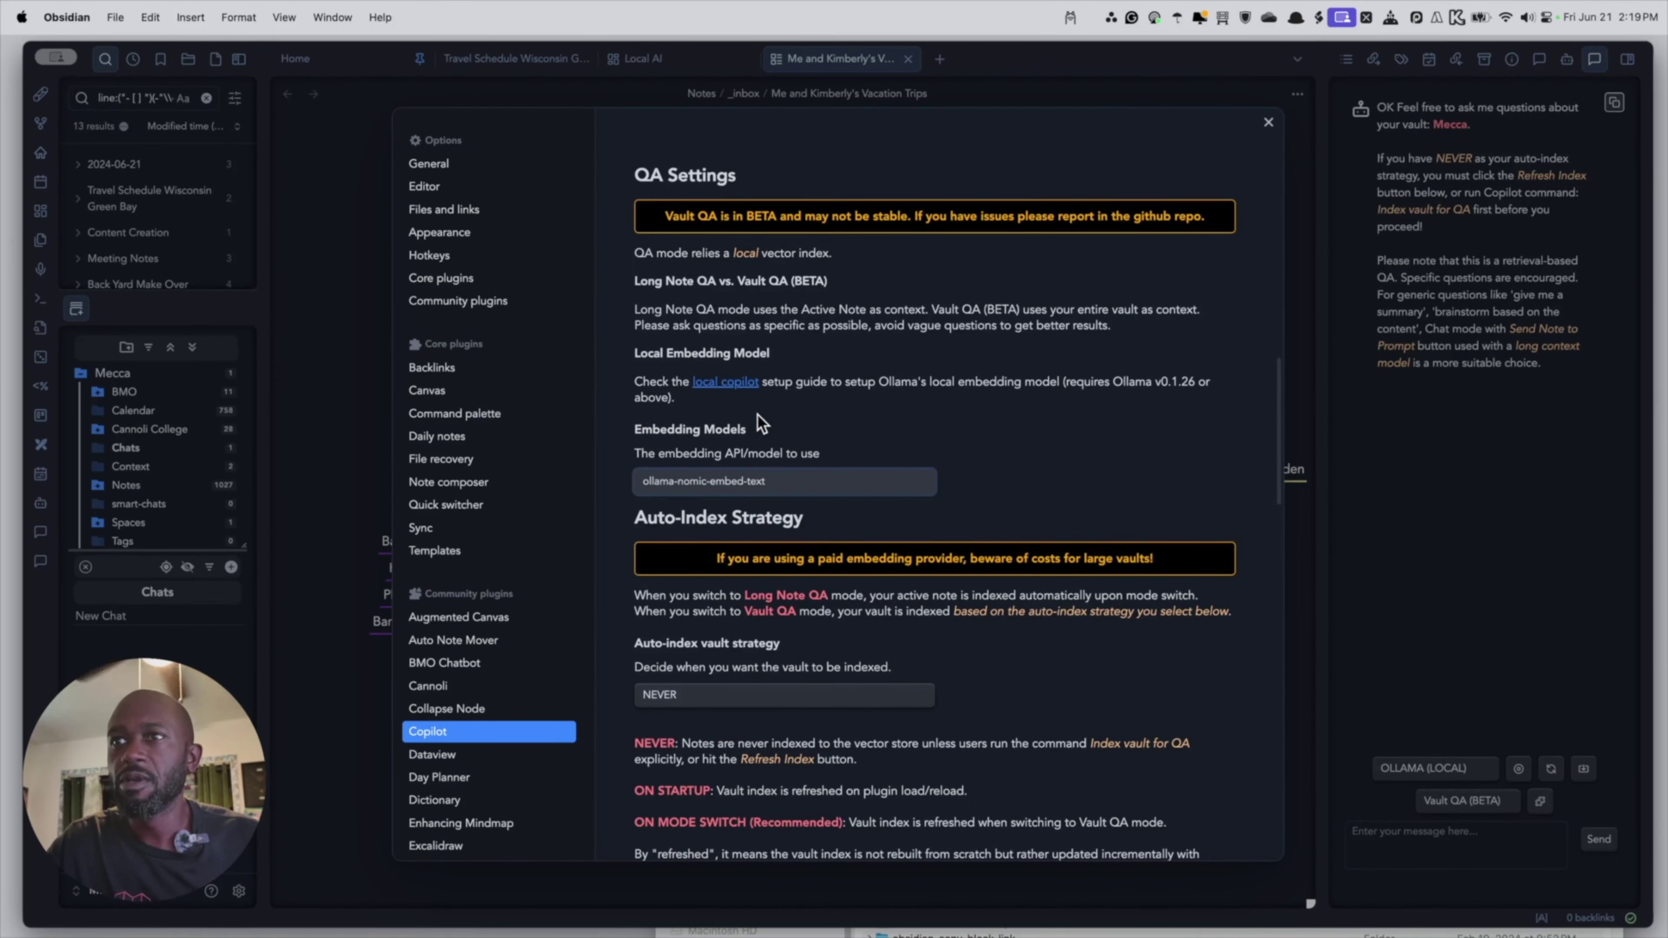
{"action": "left_click", "coordinate": [757, 481]}
{"action": "left_click", "coordinate": [757, 392]}
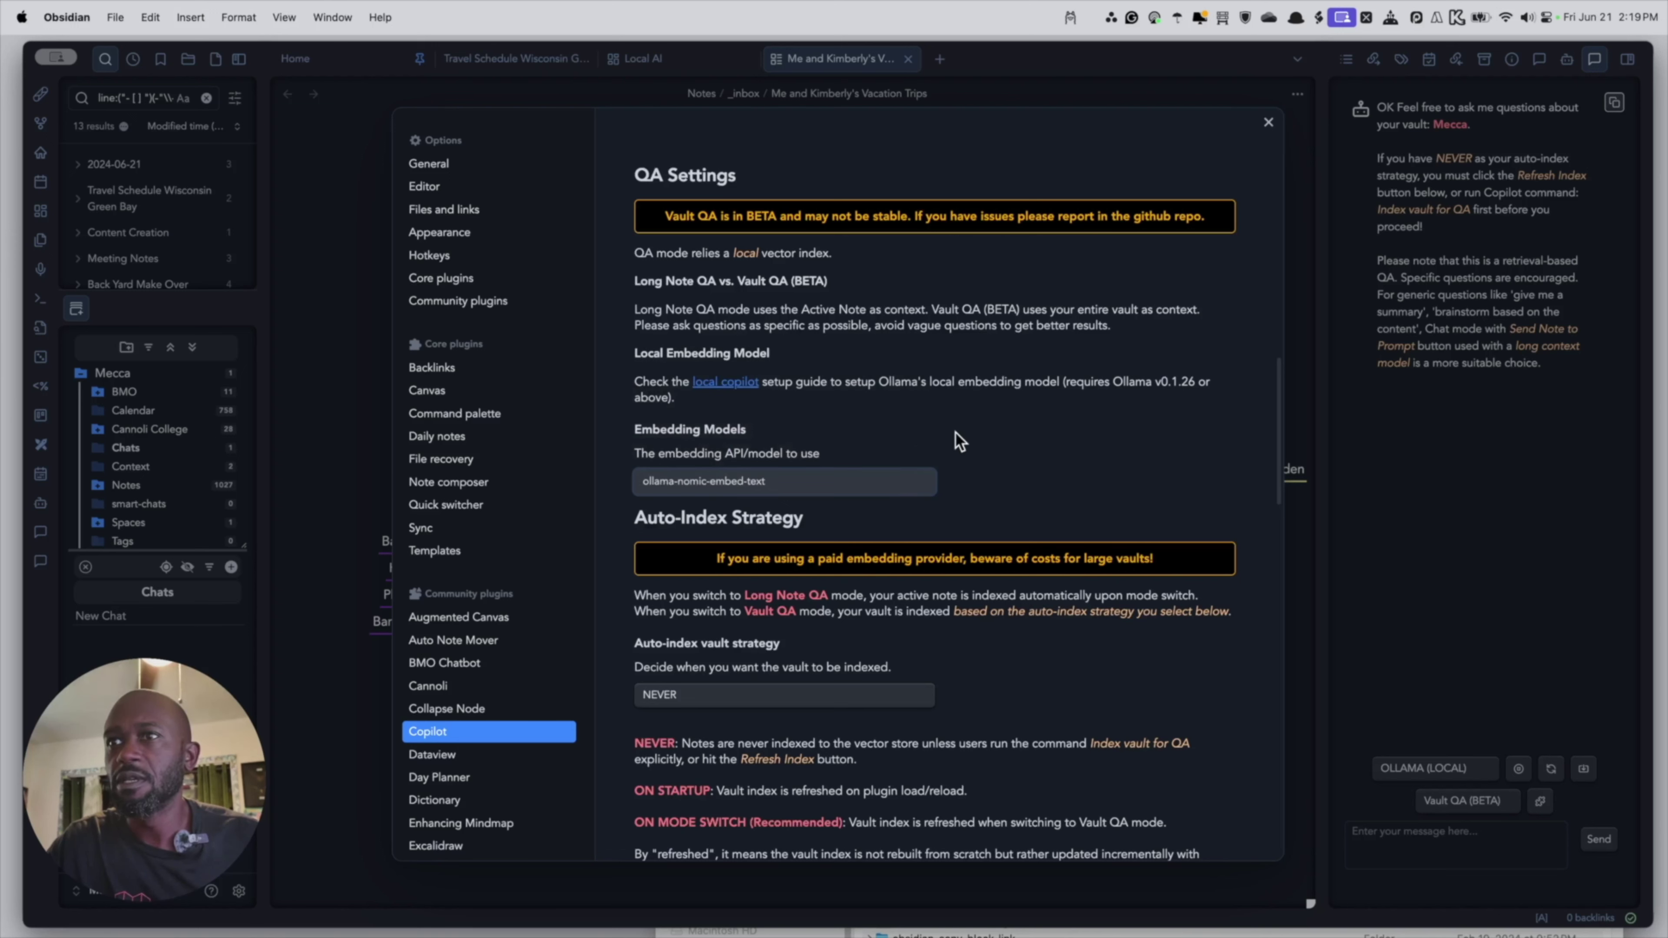
{"action": "scroll", "coordinate": [942, 397], "scroll_direction": "up", "scroll_amount": 10}
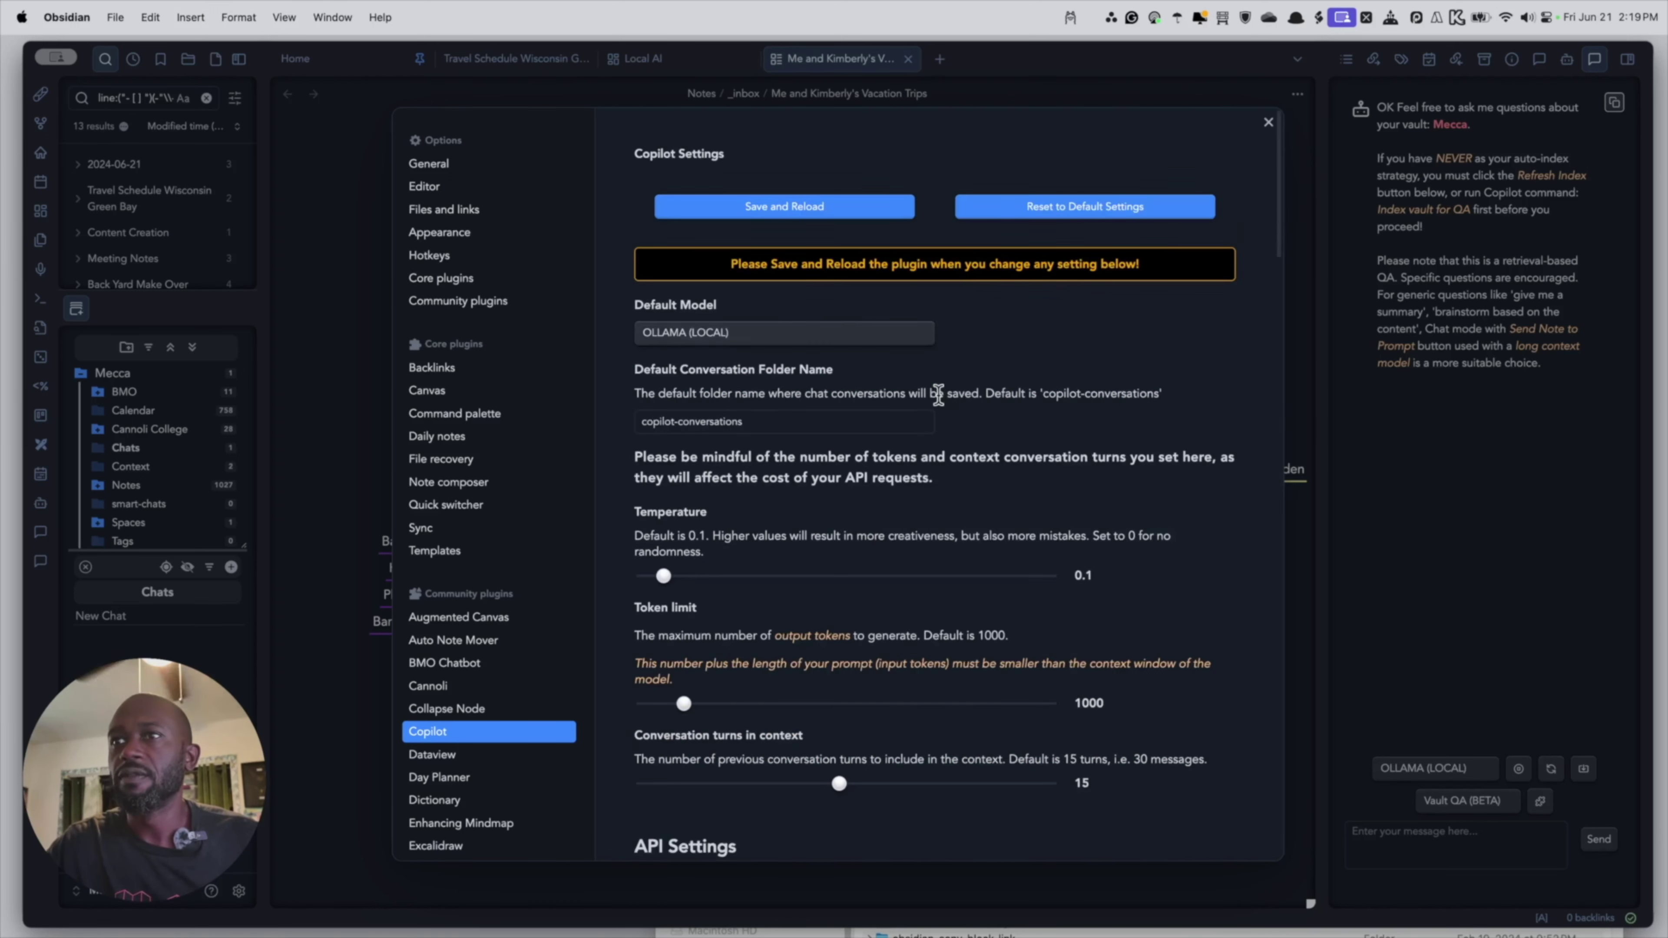
{"action": "left_click", "coordinate": [793, 213]}
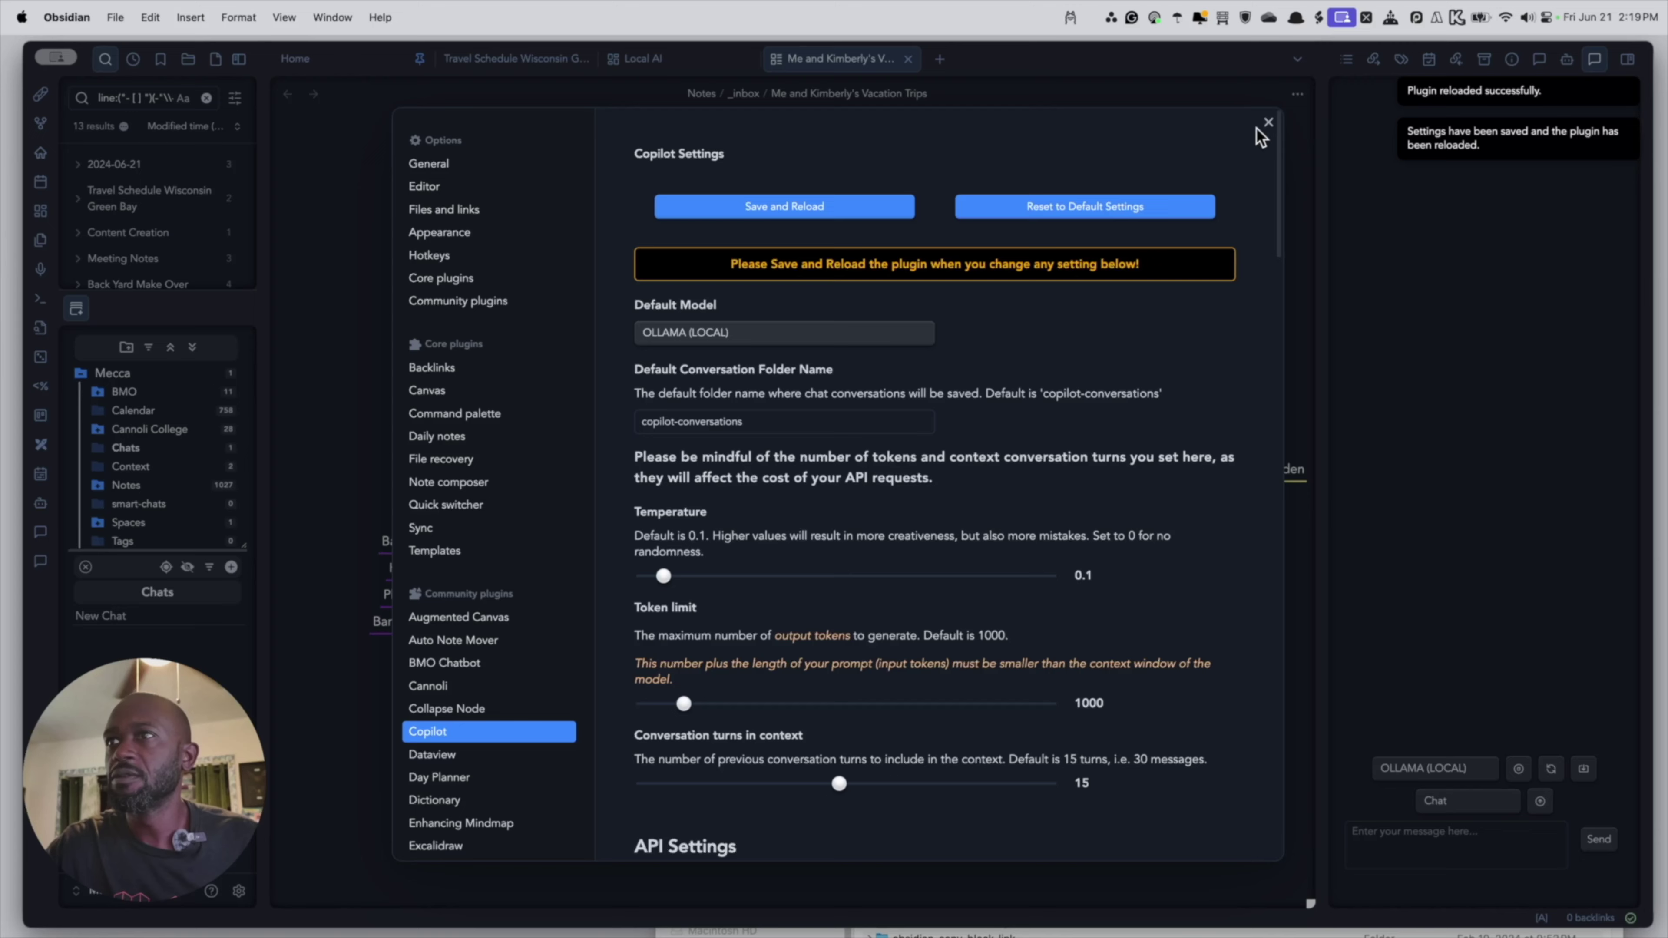
Close the settings and put Copilot Chat back into Vault QA (BETA) mode.
{"action": "left_click", "coordinate": [1266, 123]}
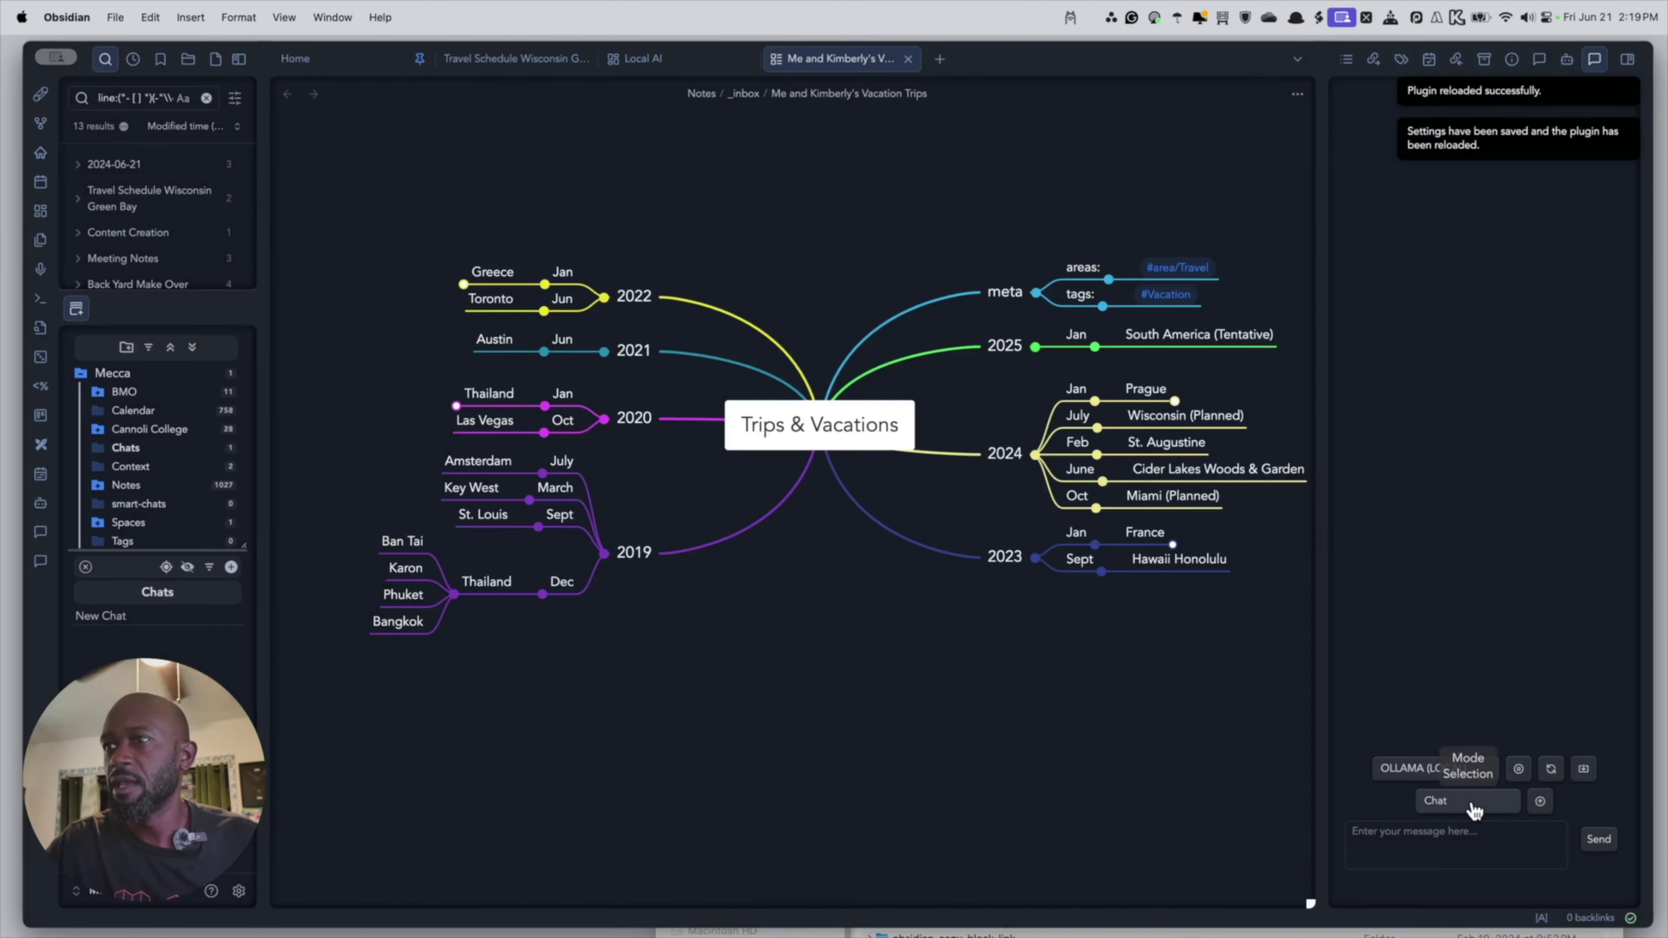
{"action": "left_click", "coordinate": [1443, 810]}
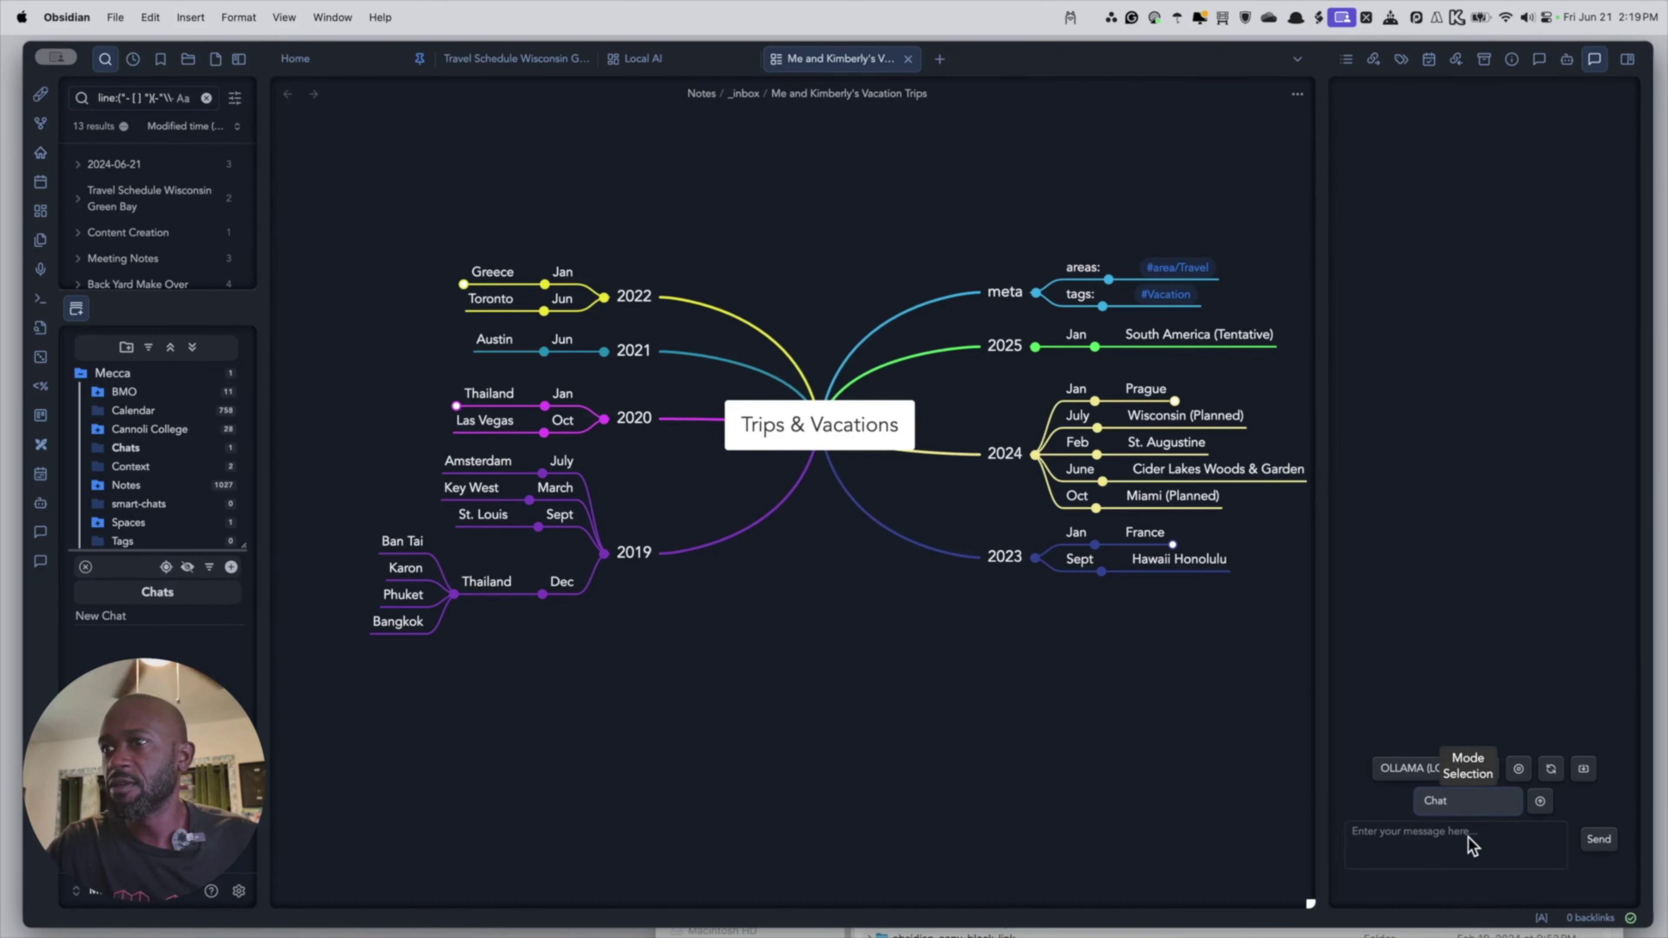
{"action": "left_click", "coordinate": [1452, 845]}
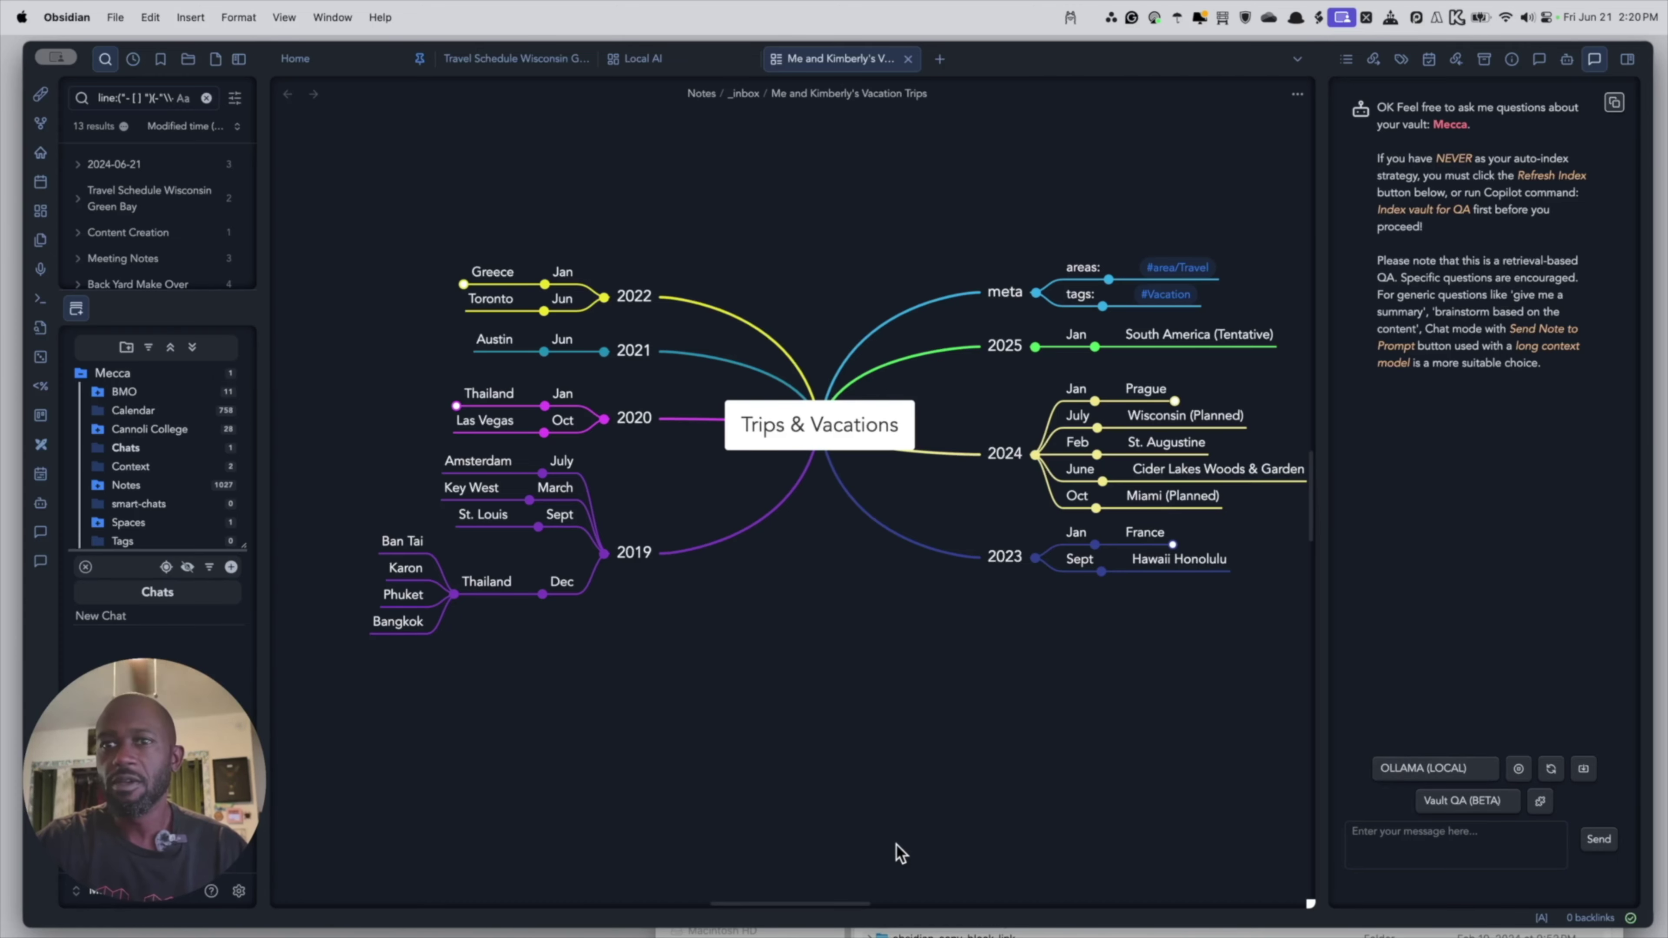
Set the embedding model in Copilot's QA settings to ollama-nomic-embed-text.
{"action": "left_click", "coordinate": [239, 890]}
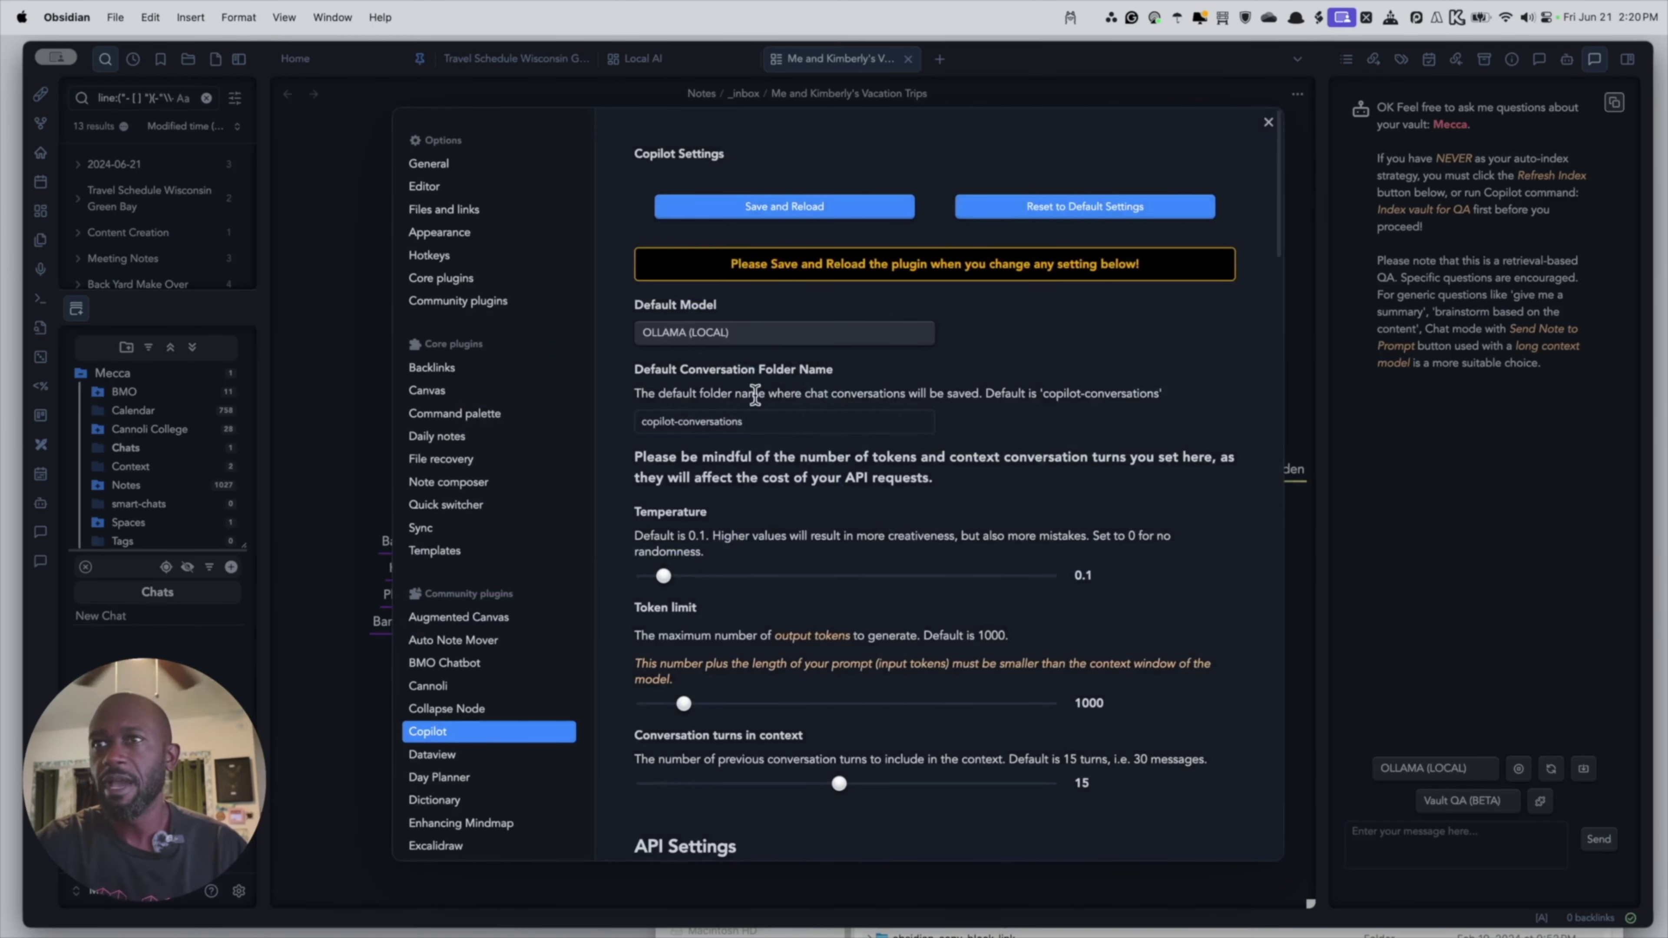
{"action": "scroll", "coordinate": [850, 607], "scroll_direction": "down", "scroll_amount": 15}
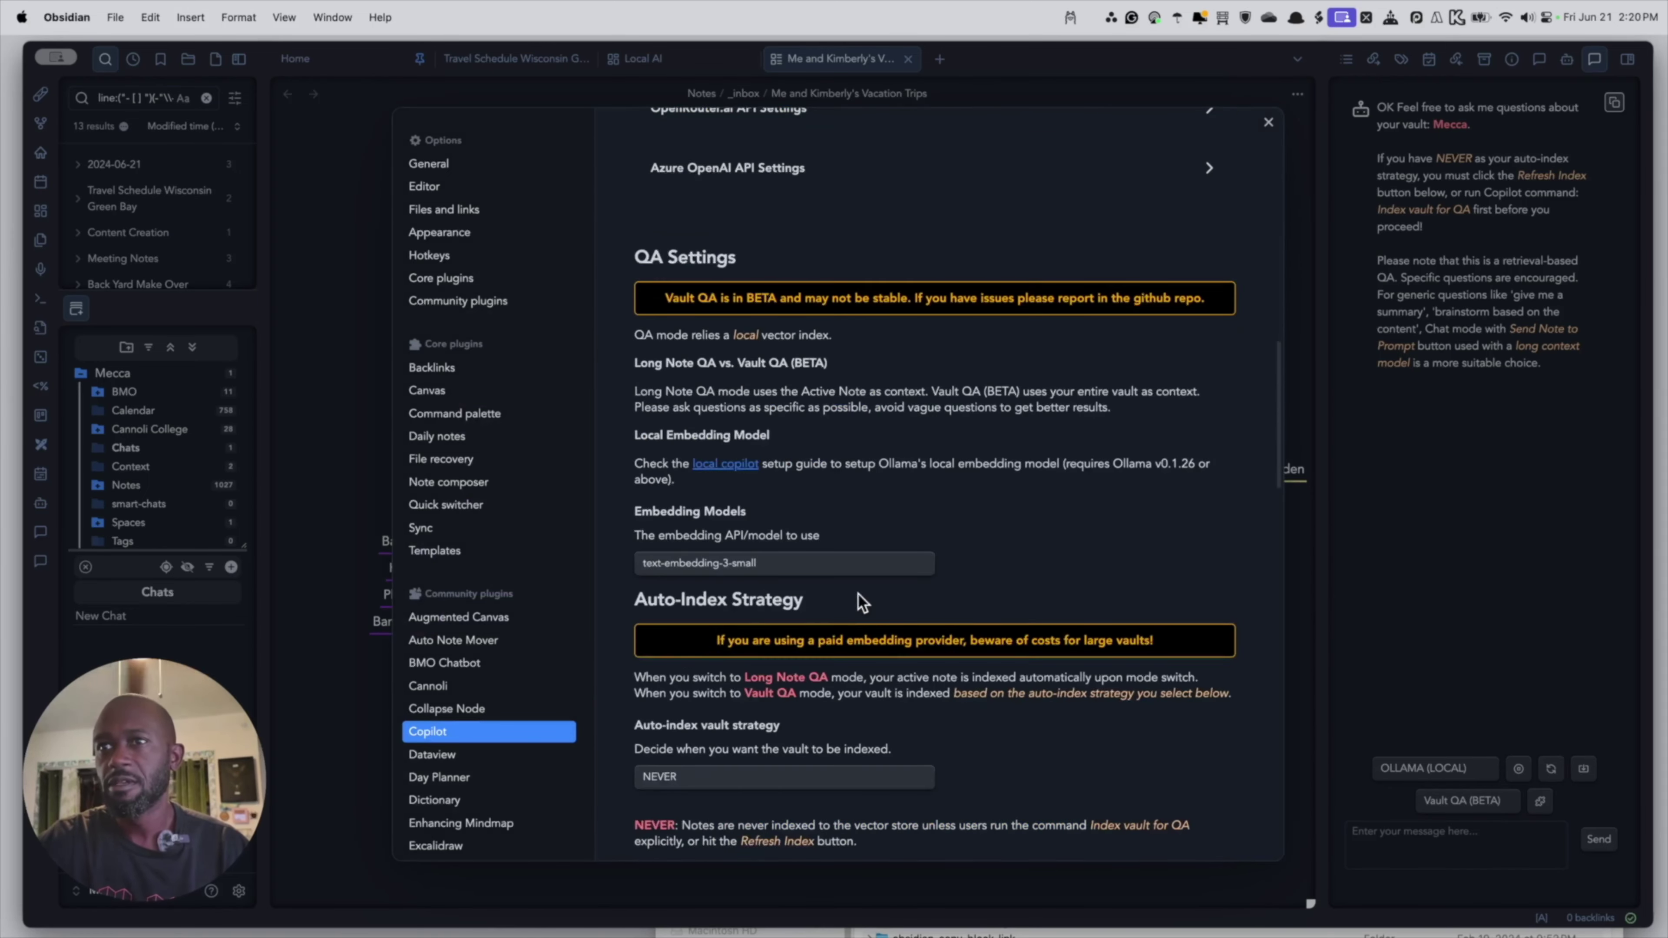
{"action": "scroll", "coordinate": [858, 597], "scroll_direction": "down", "scroll_amount": 8}
{"action": "scroll", "coordinate": [722, 460], "scroll_direction": "up", "scroll_amount": 6}
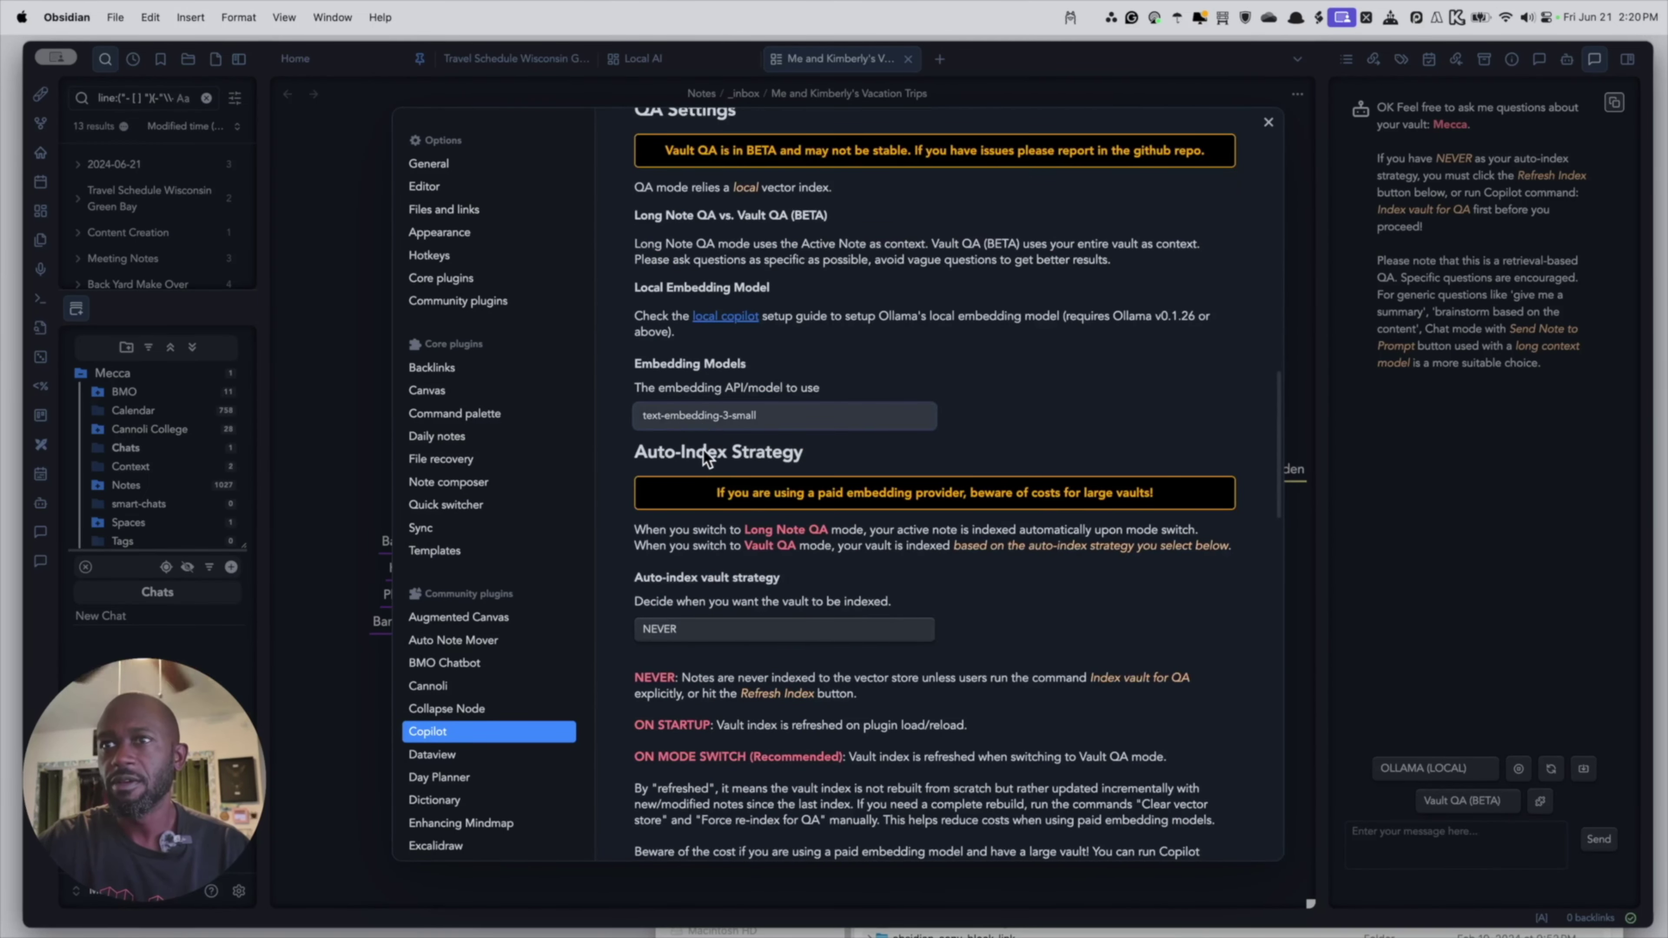
{"action": "left_click", "coordinate": [755, 415]}
{"action": "left_click", "coordinate": [702, 487]}
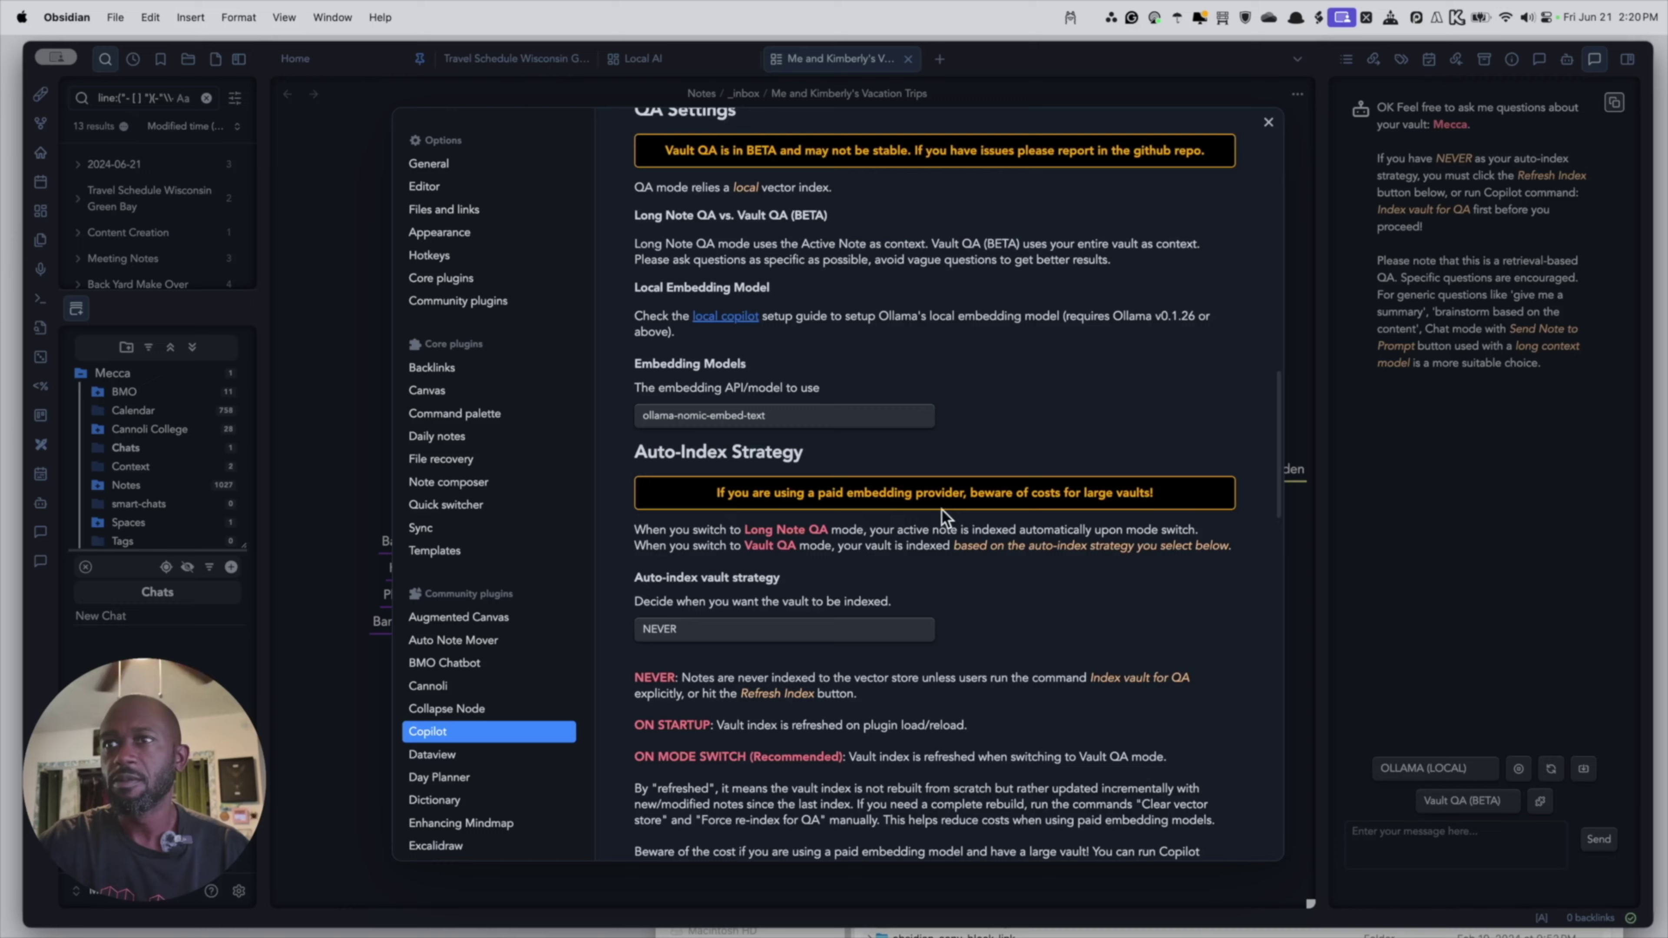
Check the Local Copilot Ollama settings, save and reload the plugin, and close the settings.
{"action": "scroll", "coordinate": [844, 539], "scroll_direction": "down", "scroll_amount": 20}
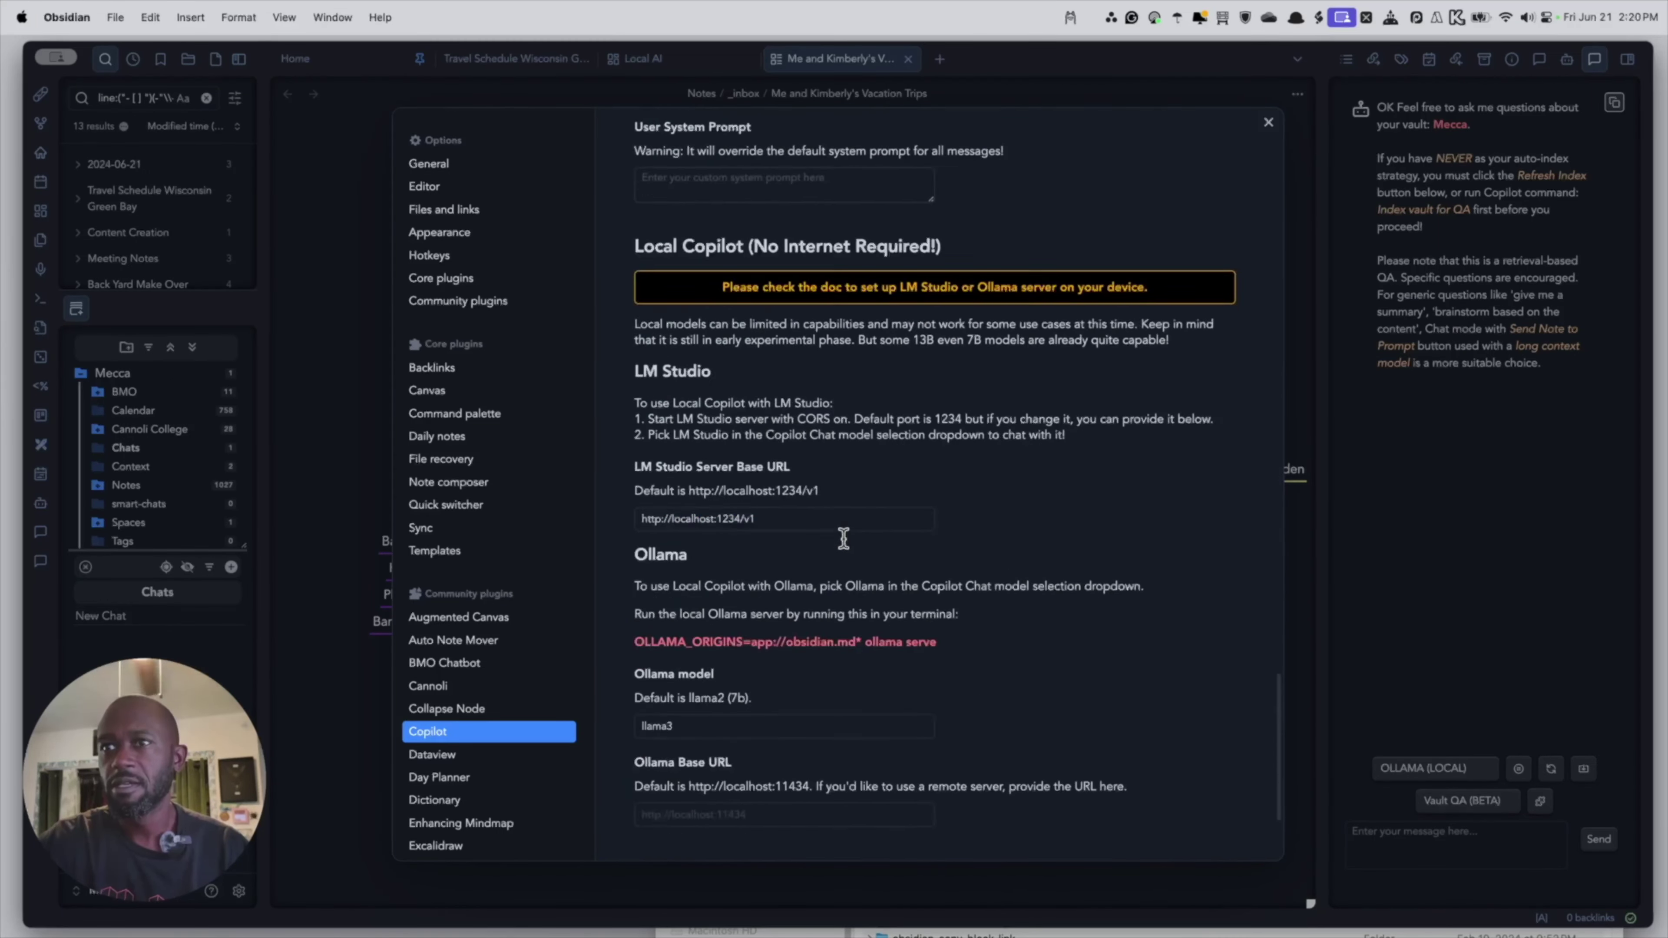
{"action": "scroll", "coordinate": [844, 539], "scroll_direction": "down", "scroll_amount": 2}
{"action": "scroll", "coordinate": [798, 614], "scroll_direction": "up", "scroll_amount": 20}
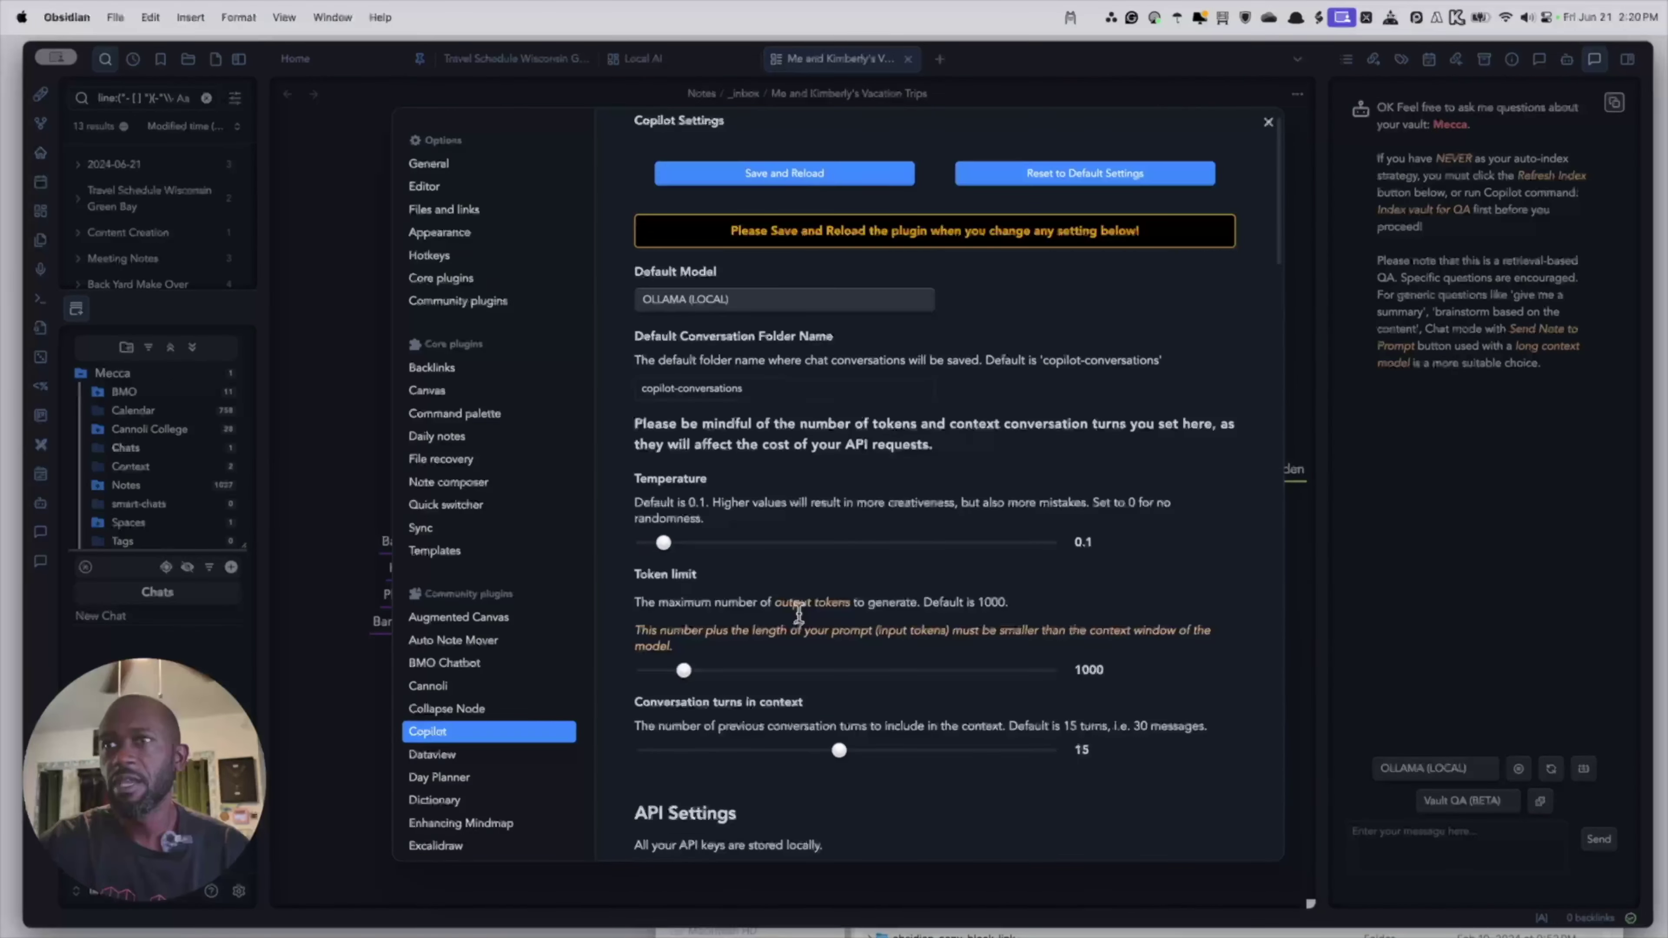
{"action": "left_click", "coordinate": [820, 210]}
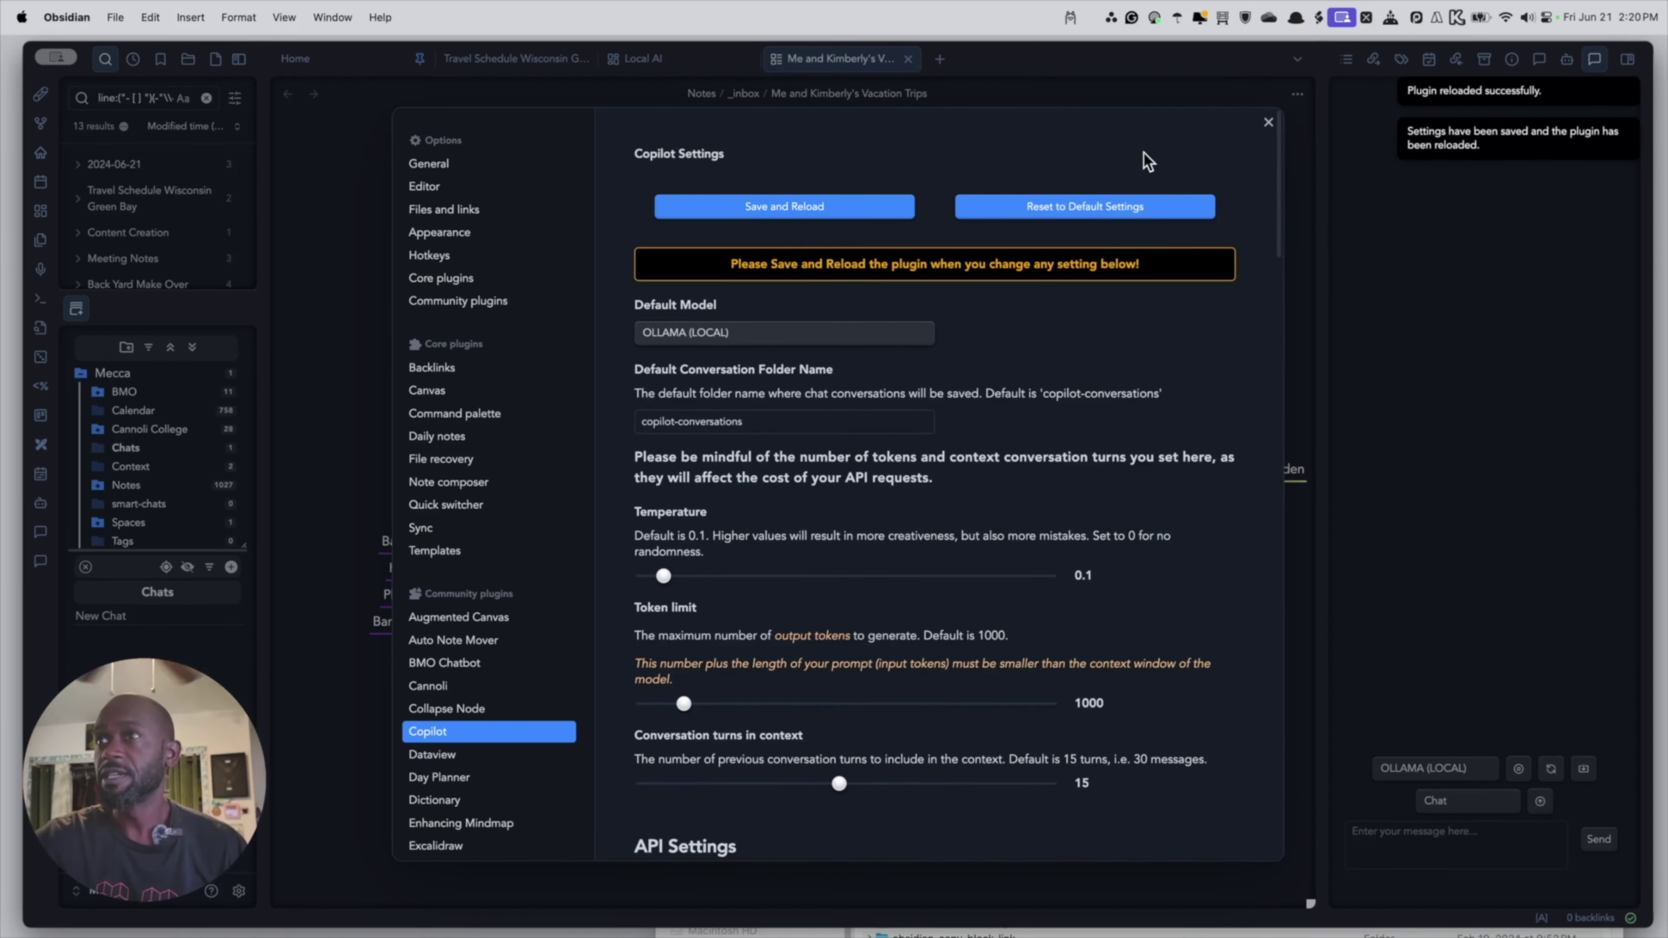
{"action": "left_click", "coordinate": [1268, 122]}
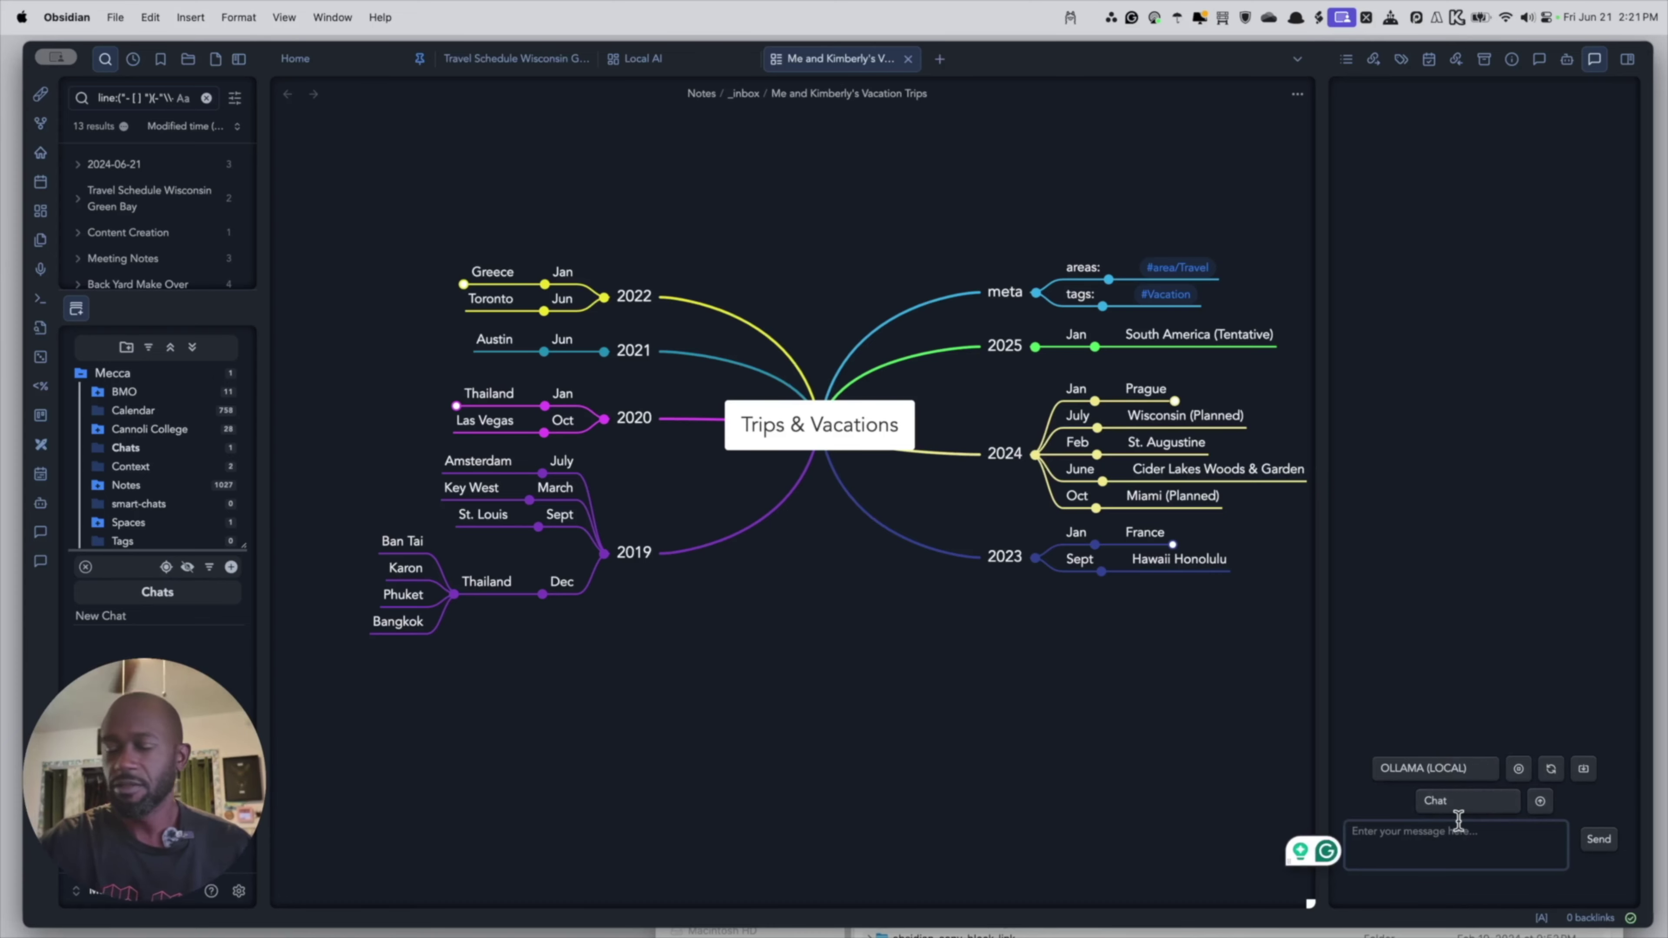
Ask Copilot Chat "whats the distance from the moon to the earth" and read the answer.
{"action": "type", "text": "whats the distance from the moon to the earth"}
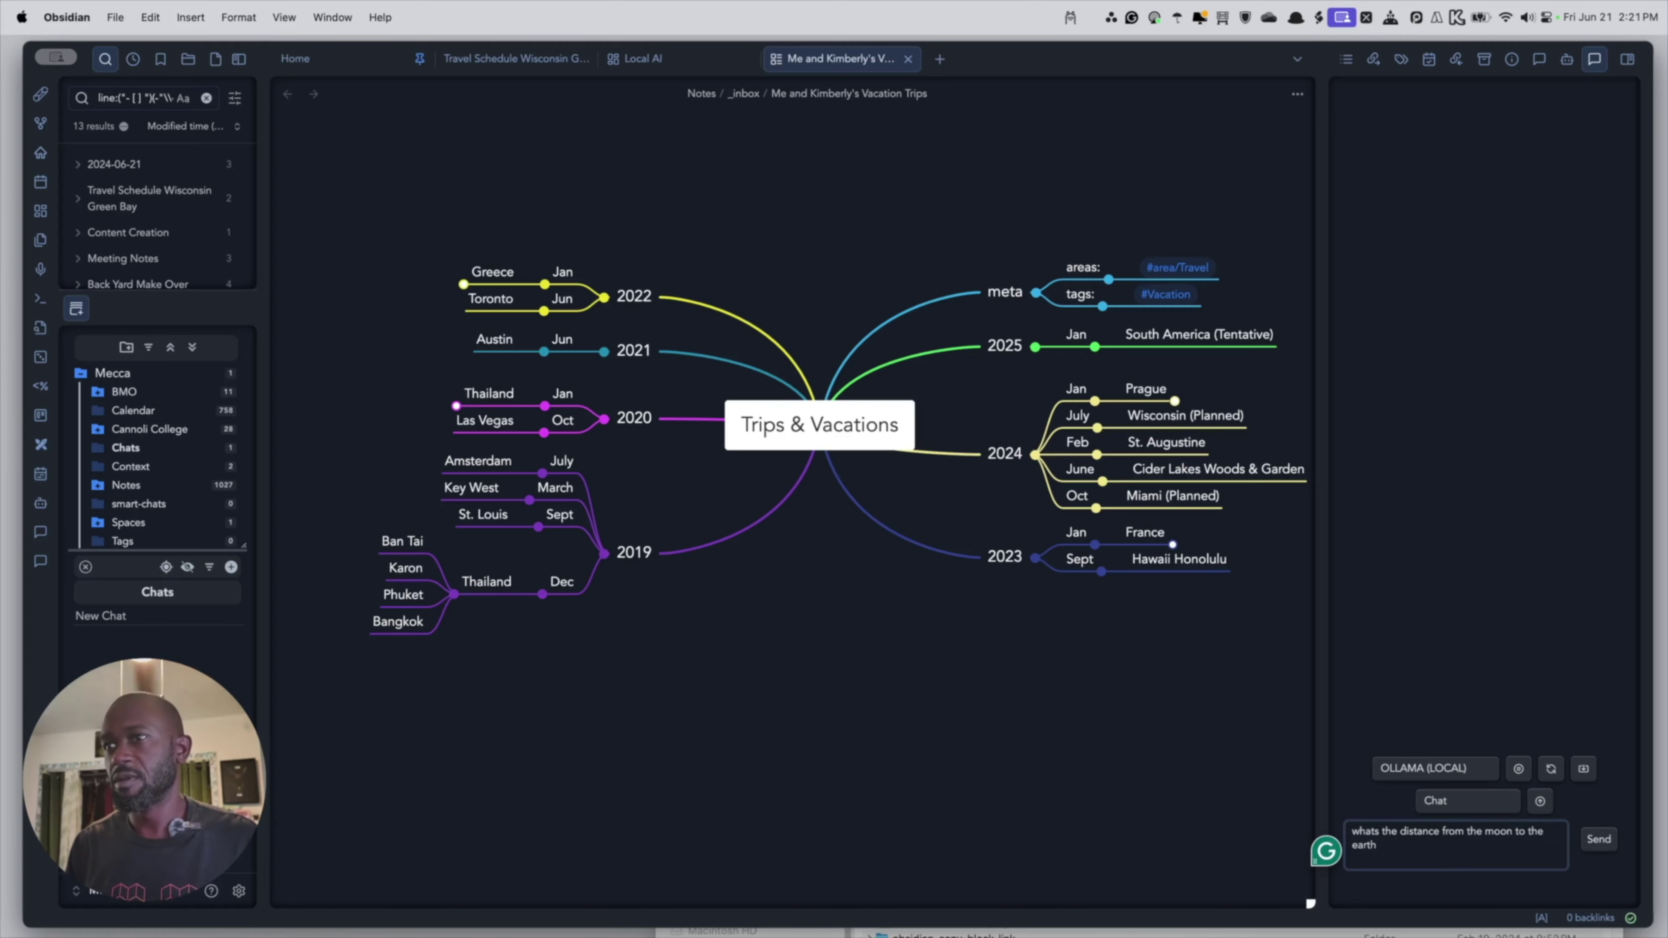
{"action": "key", "text": "Return"}
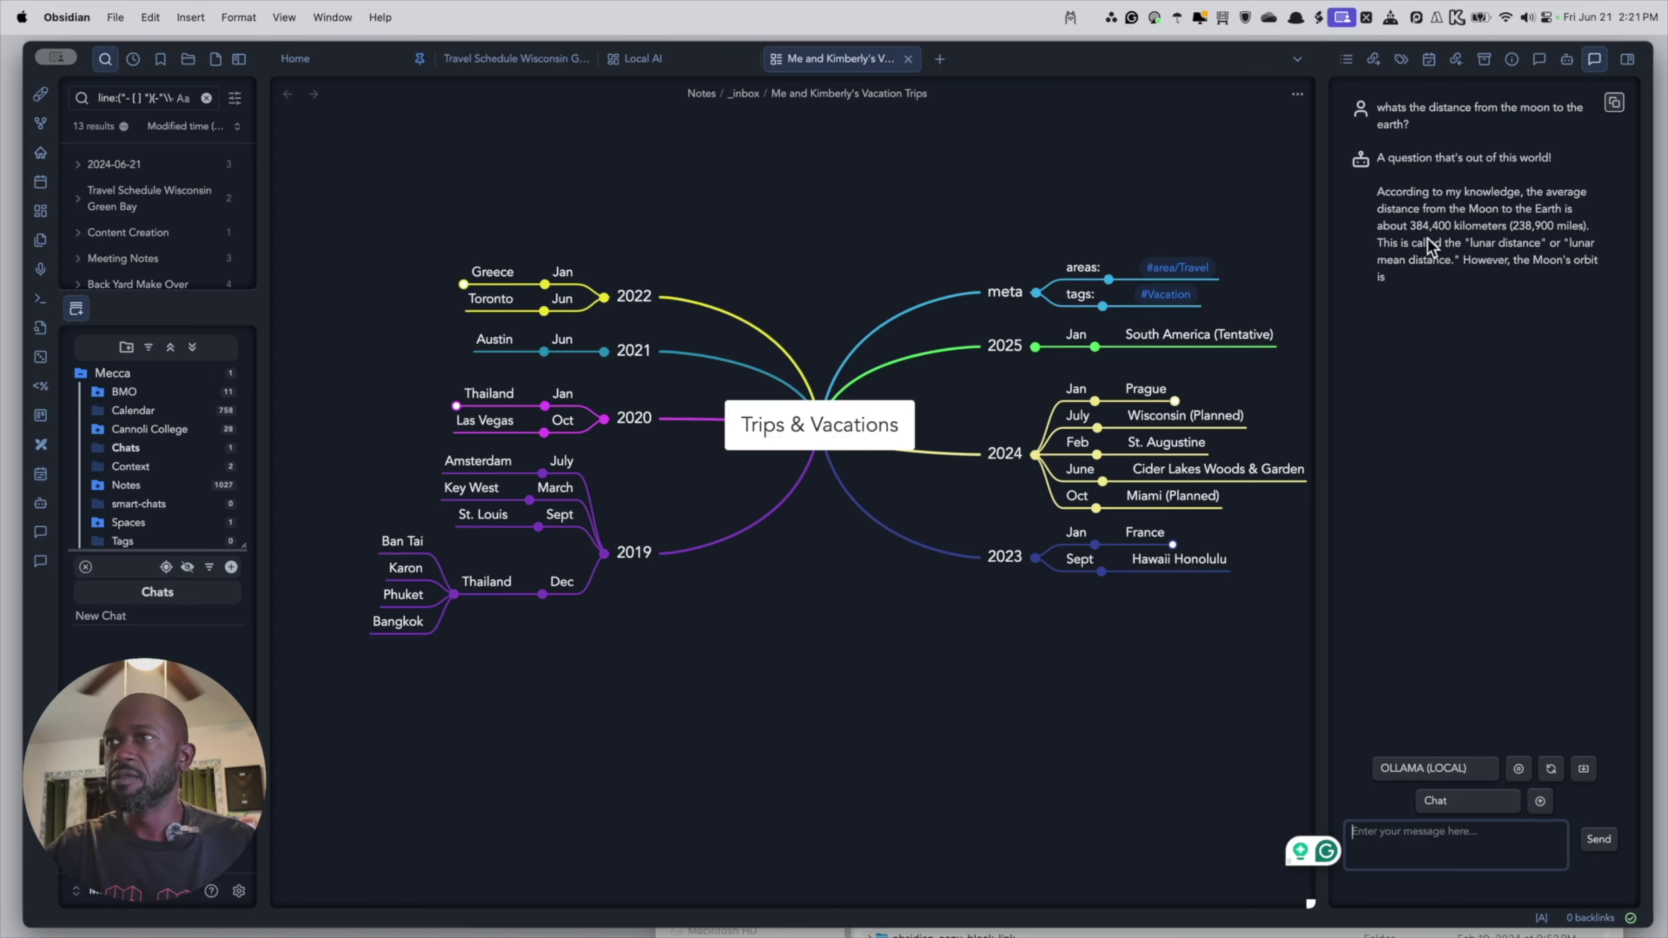
{"action": "left_click_drag", "start_coordinate": [1427, 237], "coordinate": [1377, 154]}
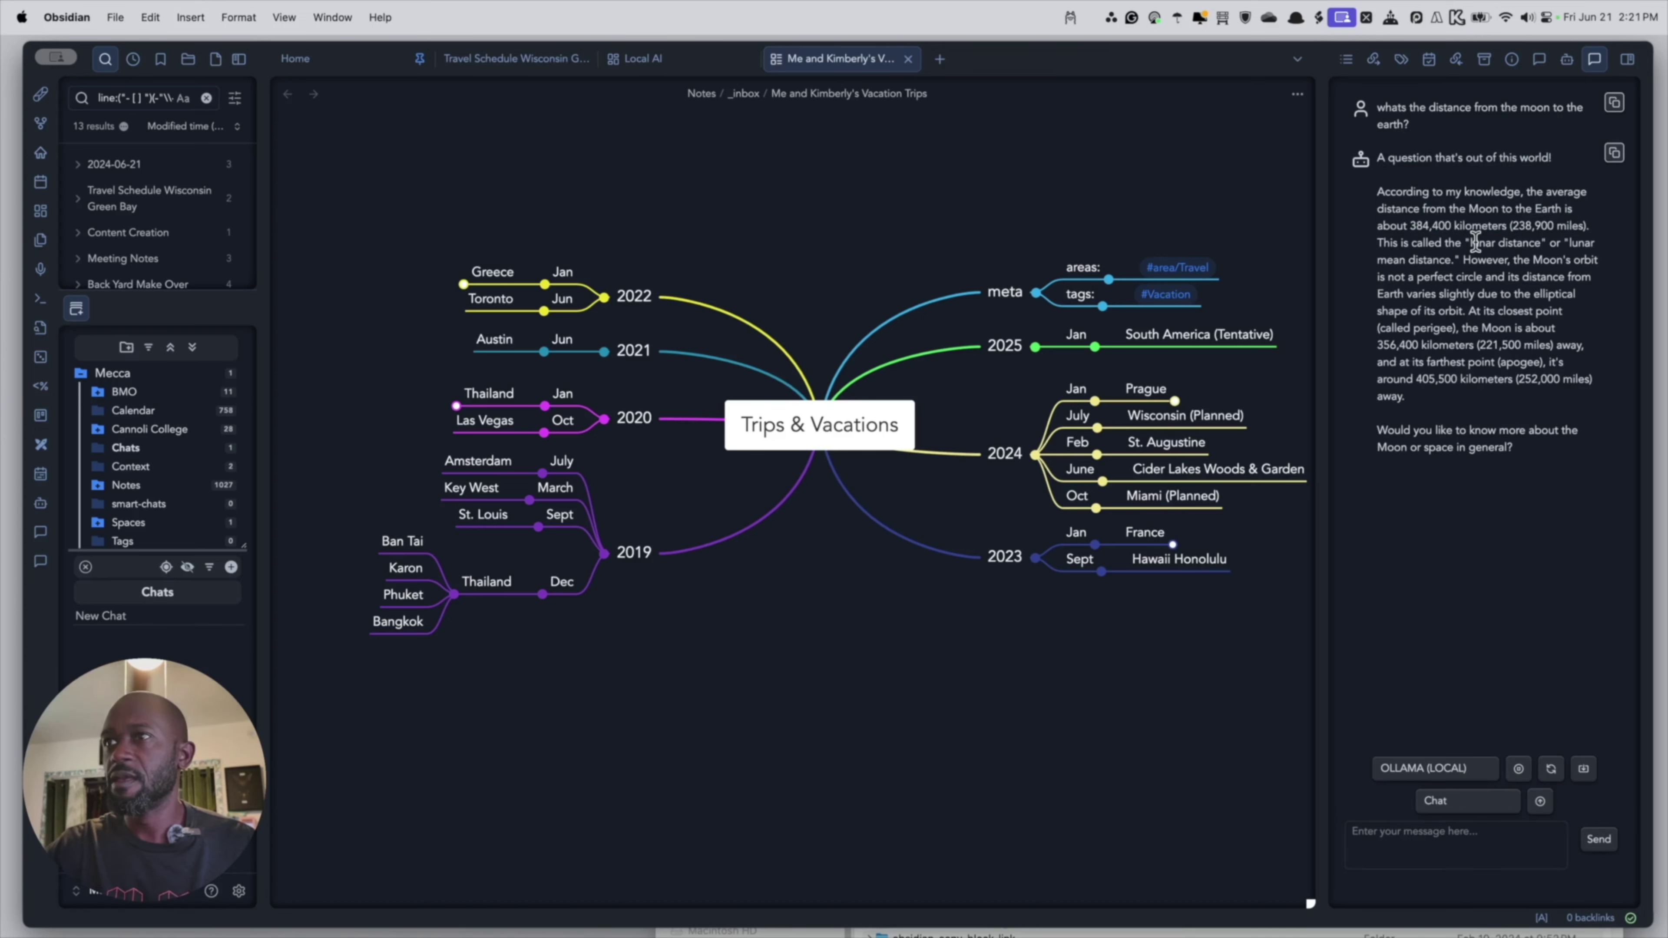
Copy the latest question about this year's "Planned" trips from the Smart Second Brain chat and look over the earlier answers.
{"action": "left_click", "coordinate": [1540, 64]}
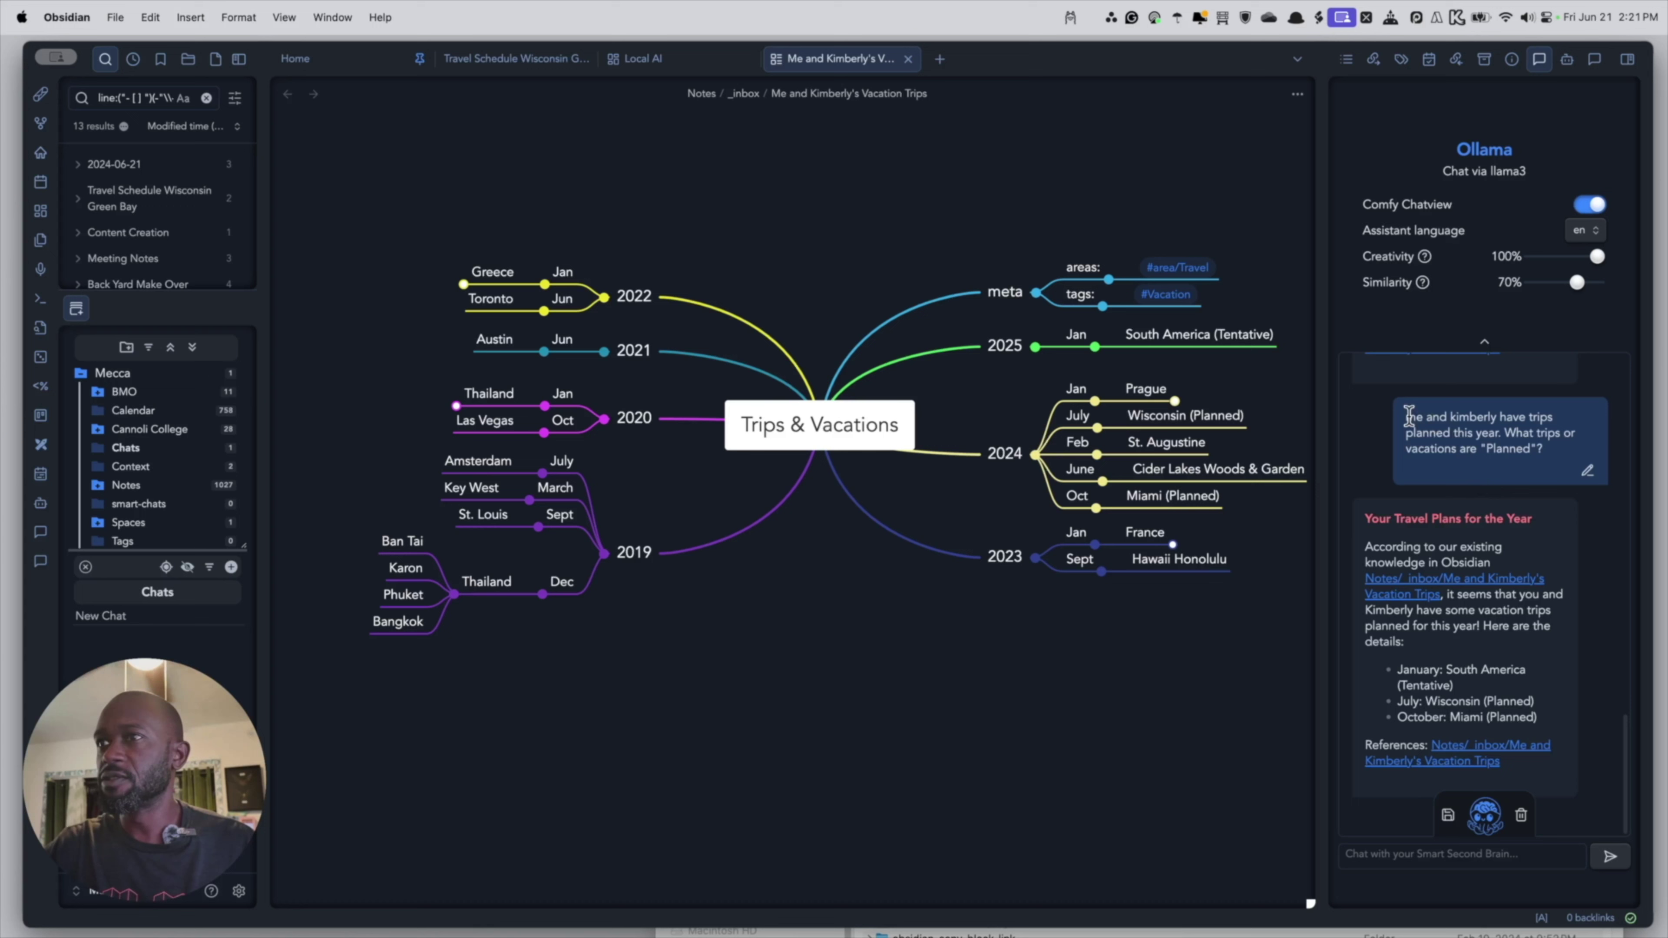
{"action": "left_click_drag", "start_coordinate": [1405, 417], "coordinate": [1441, 418]}
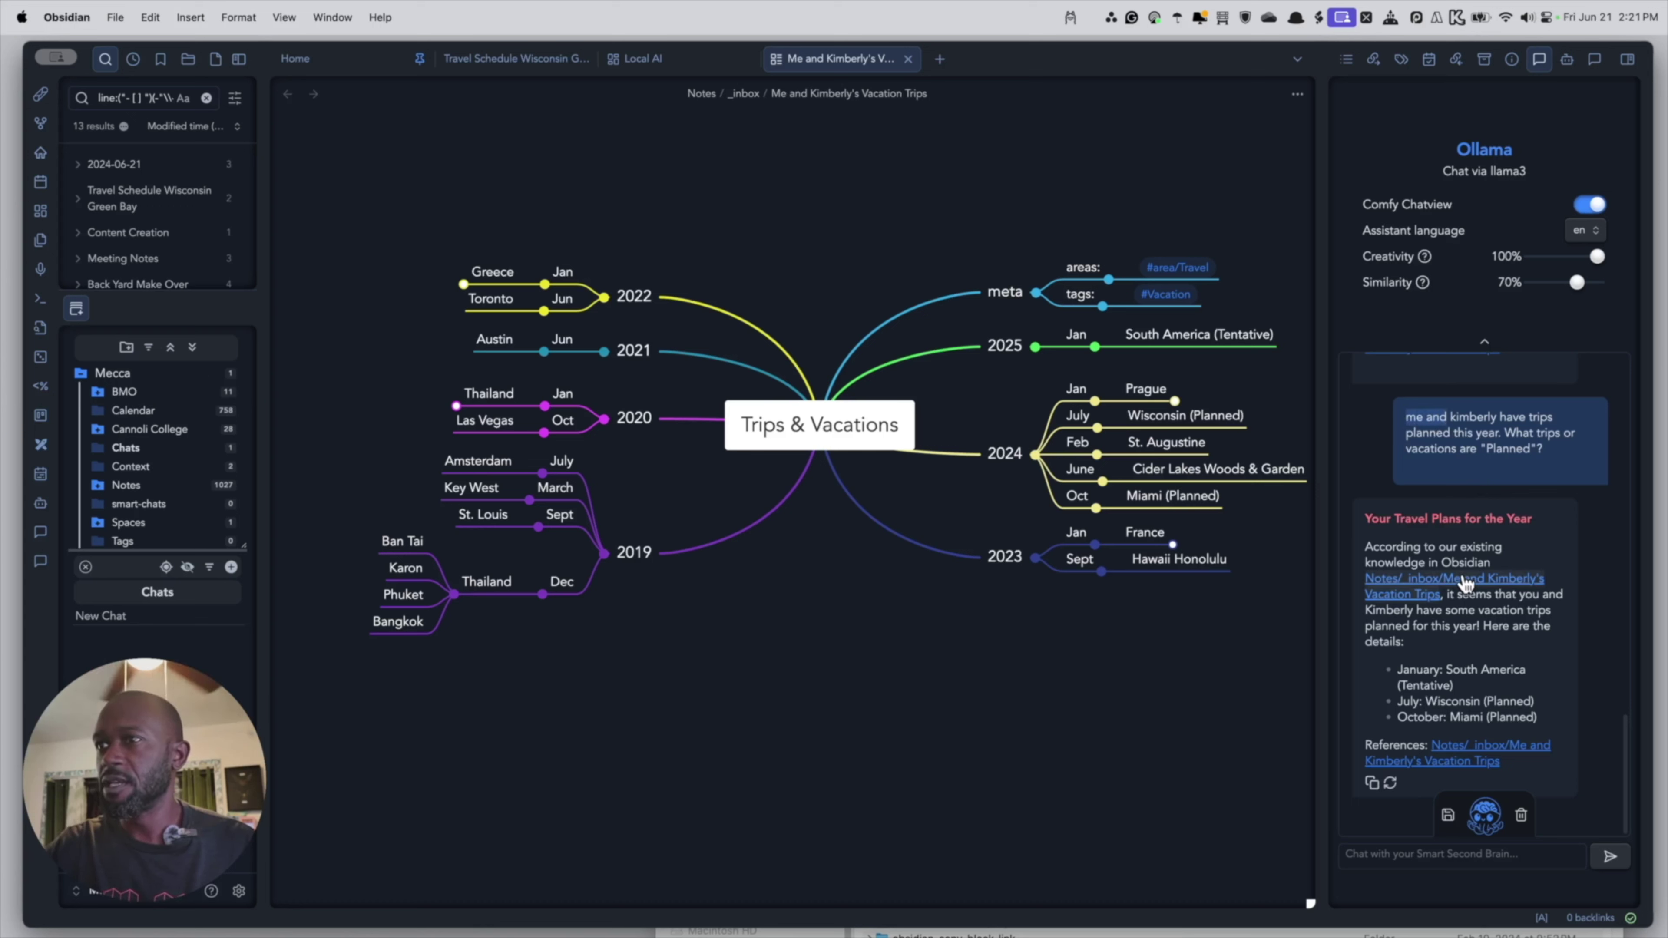
{"action": "scroll", "coordinate": [1466, 582], "scroll_direction": "up", "scroll_amount": 3}
{"action": "scroll", "coordinate": [1485, 506], "scroll_direction": "down", "scroll_amount": 3}
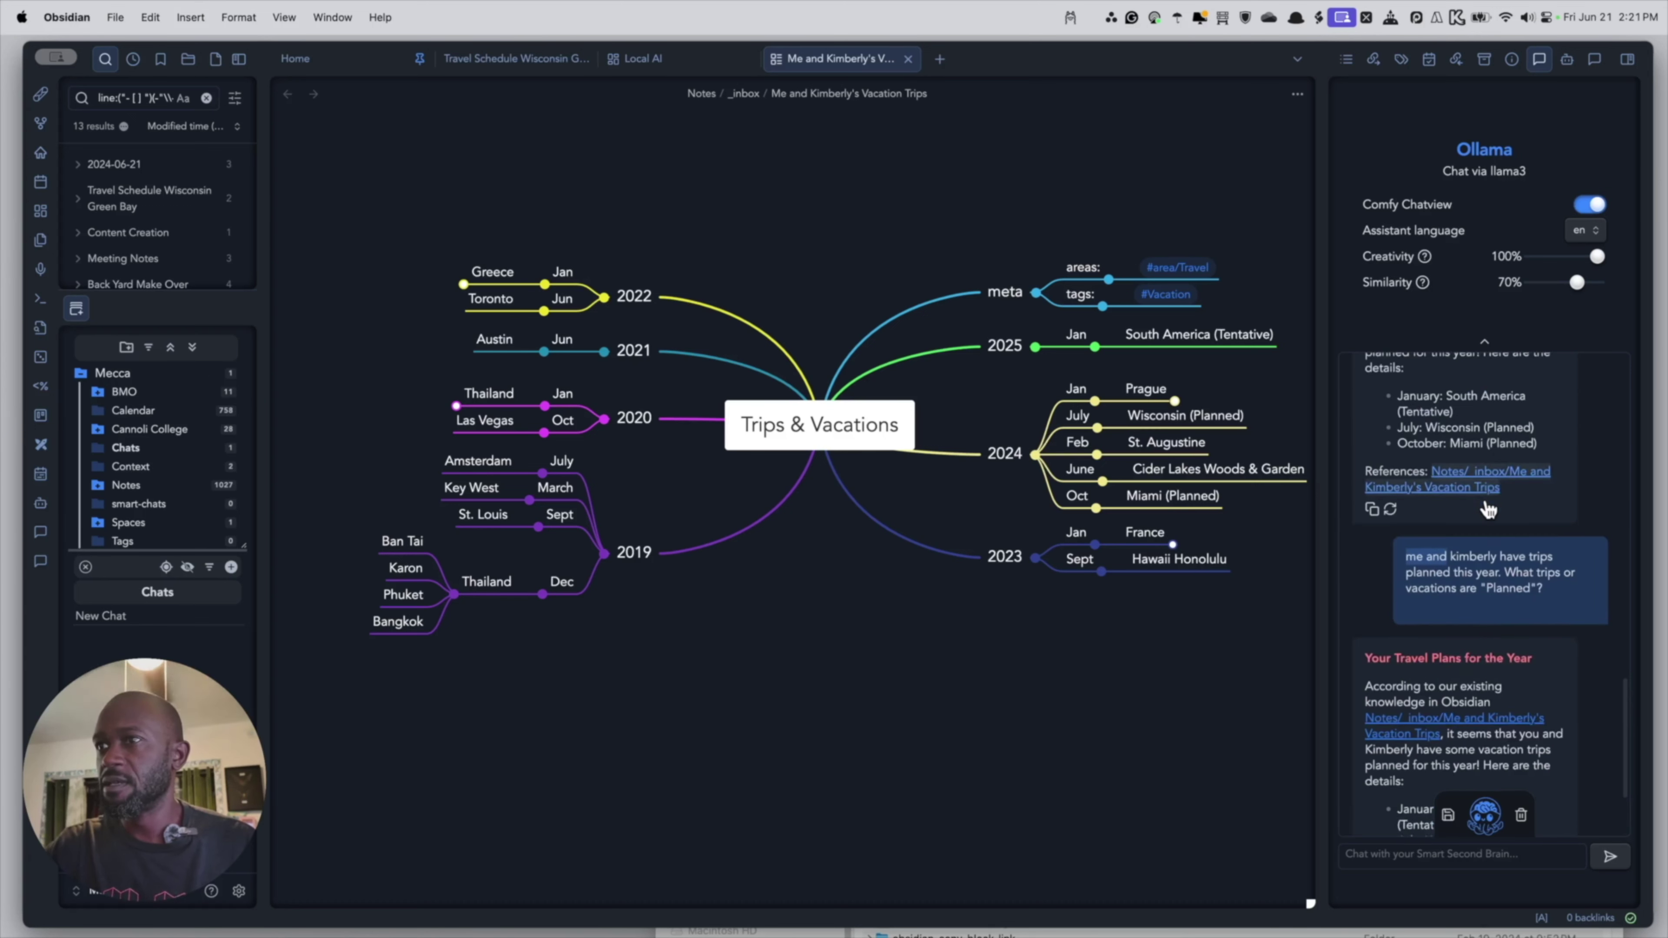
{"action": "left_click", "coordinate": [1550, 455]}
{"action": "left_click_drag", "start_coordinate": [1550, 455], "coordinate": [1405, 417]}
{"action": "key", "text": "super+c"}
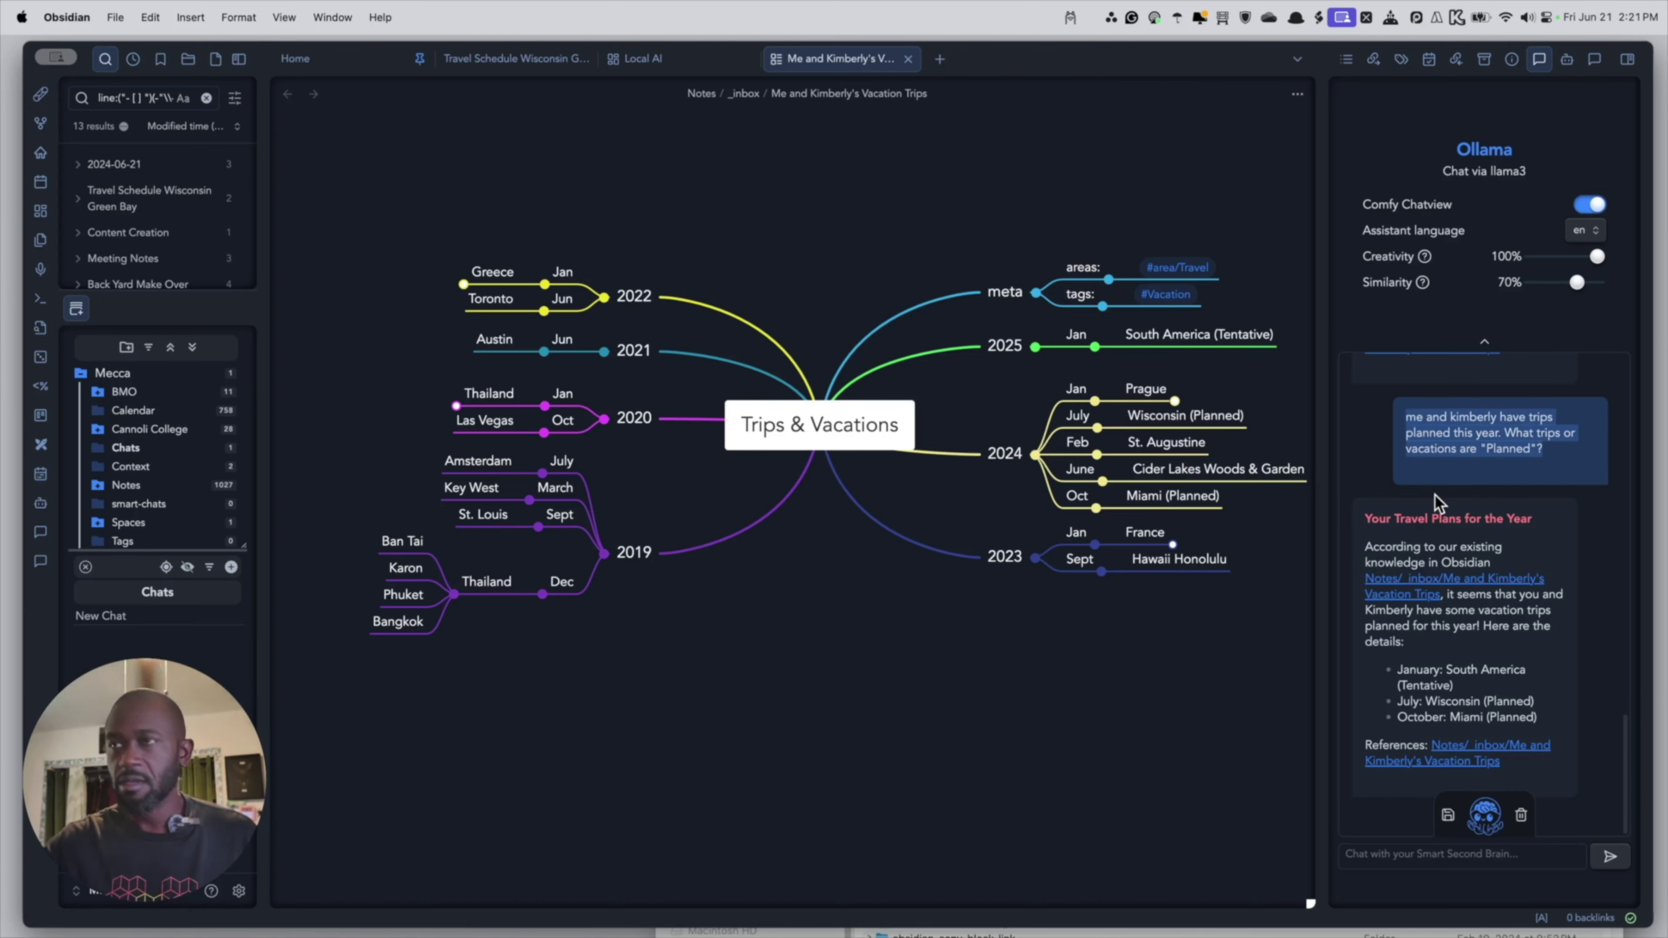
{"action": "left_click_drag", "start_coordinate": [1629, 742], "coordinate": [1622, 628]}
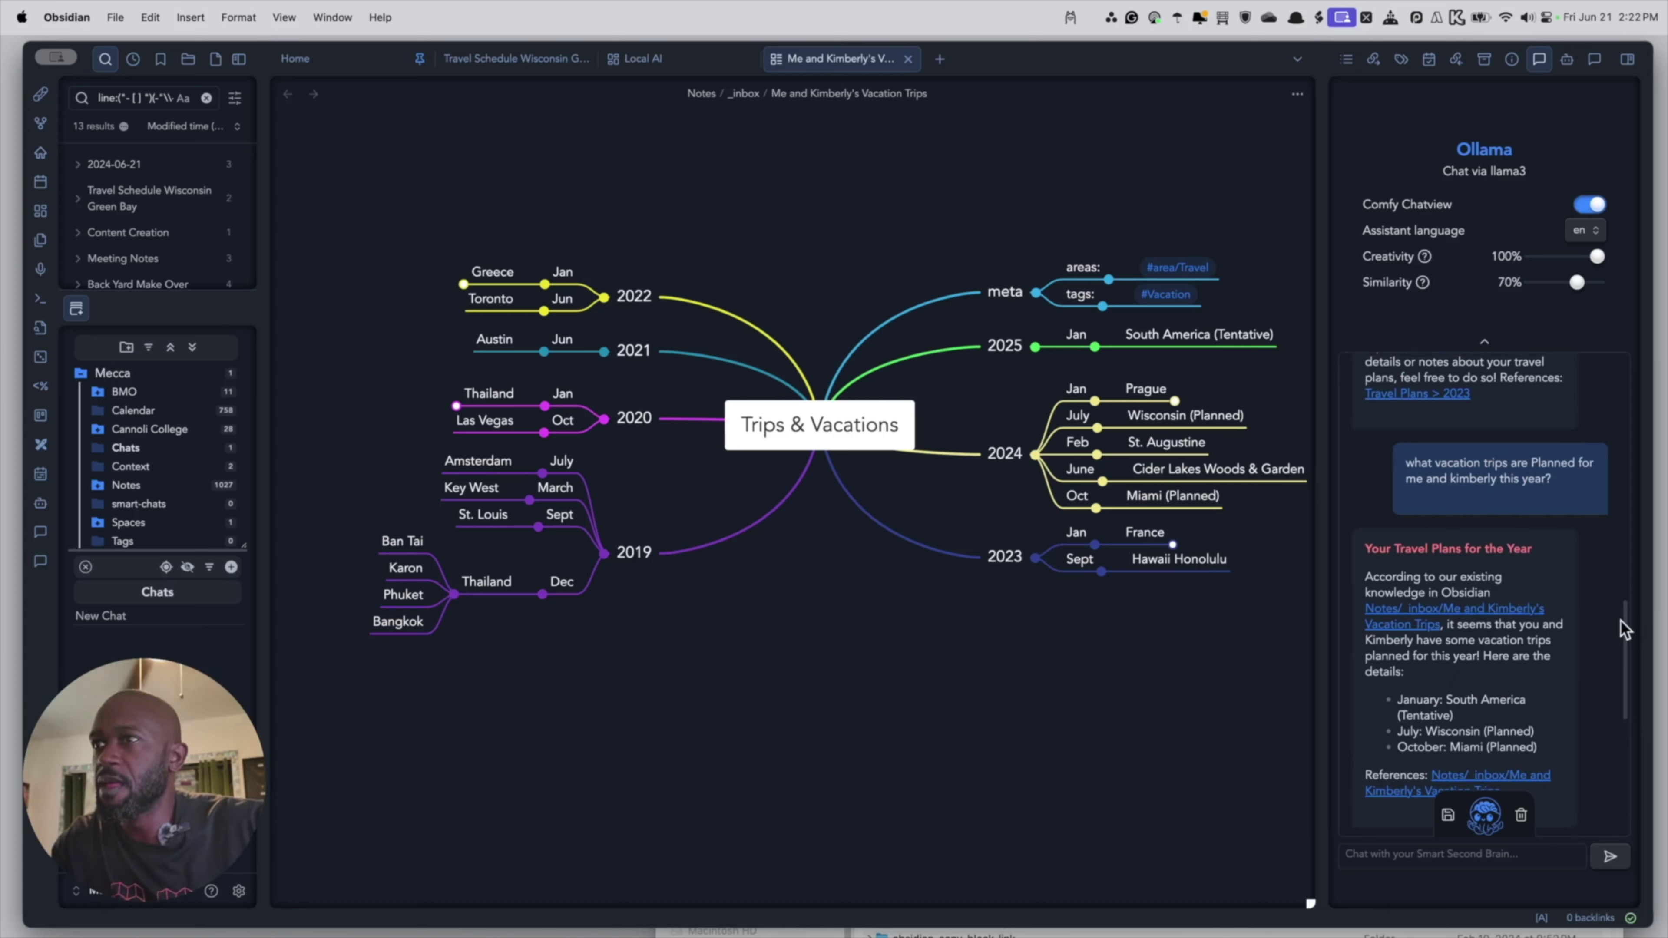
{"action": "left_click_drag", "start_coordinate": [1623, 627], "coordinate": [1633, 549]}
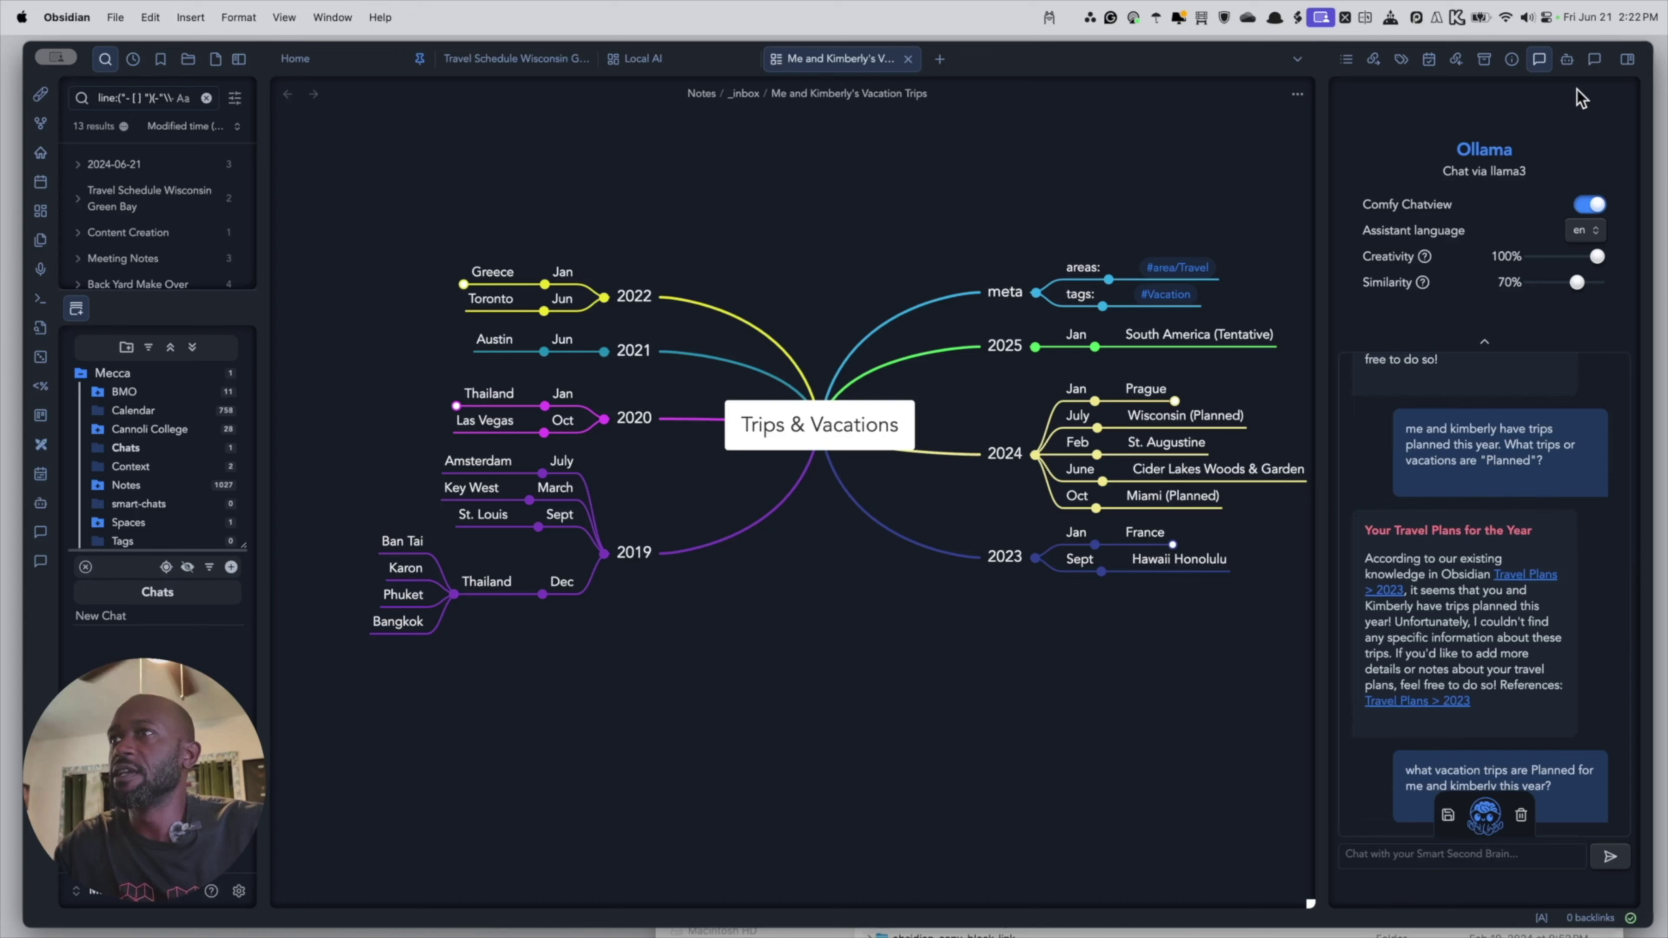
Return to Copilot Chat and change its mode from Chat to Vault QA (BETA).
{"action": "left_click", "coordinate": [1595, 59]}
{"action": "left_click", "coordinate": [1380, 846]}
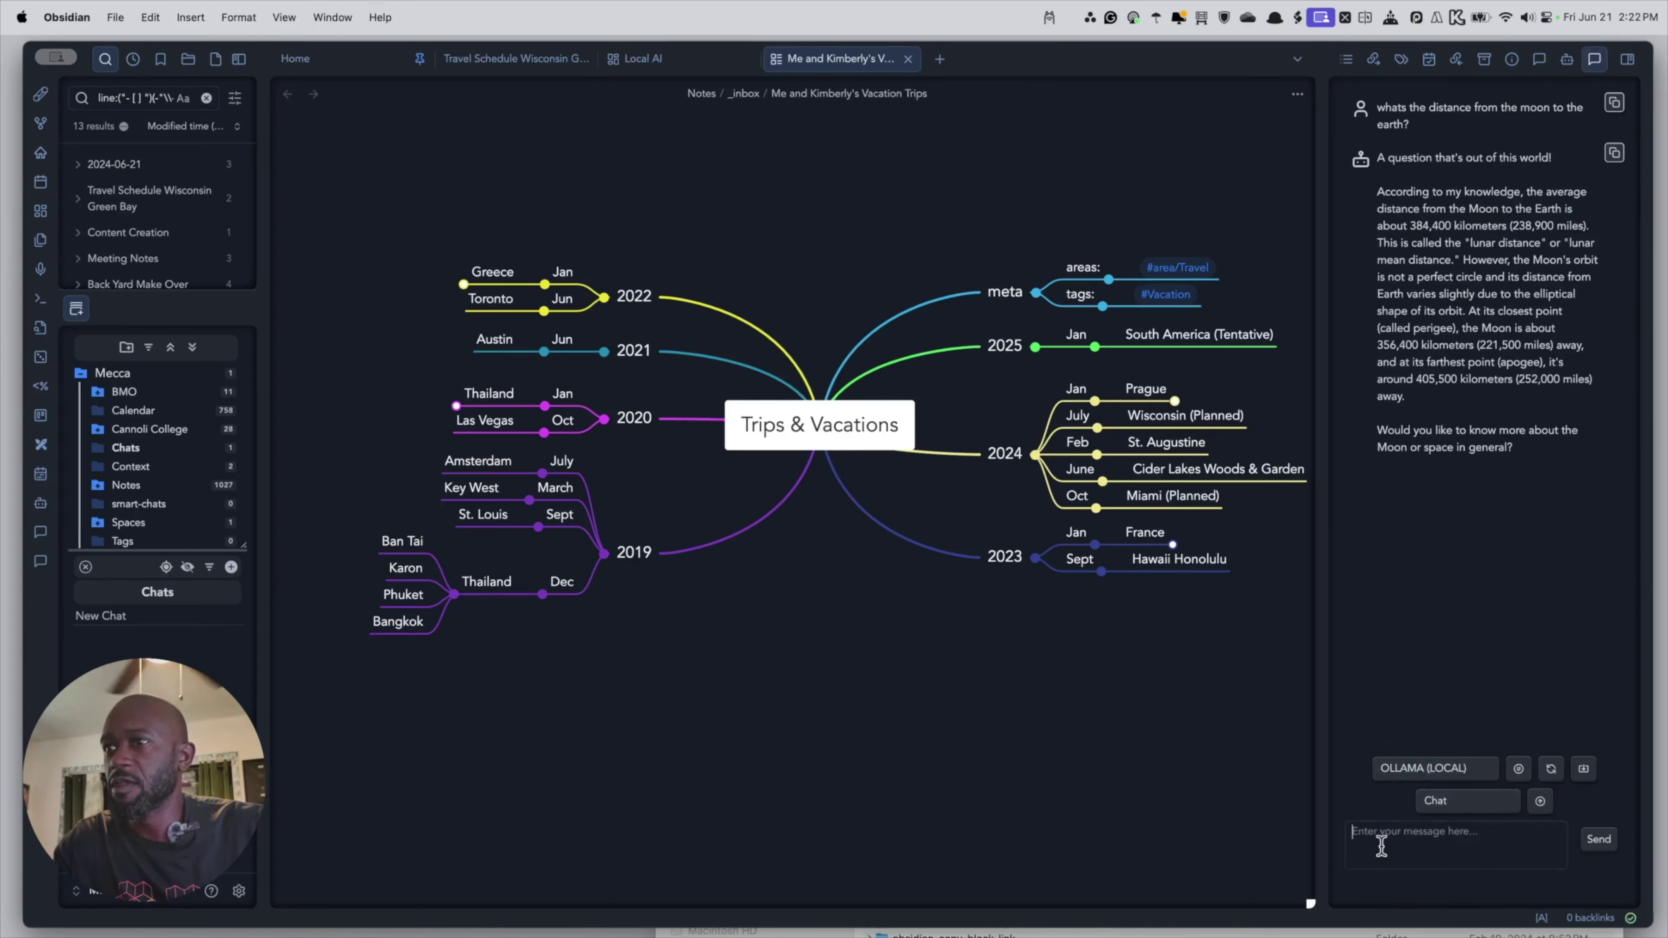
{"action": "left_click", "coordinate": [1431, 800]}
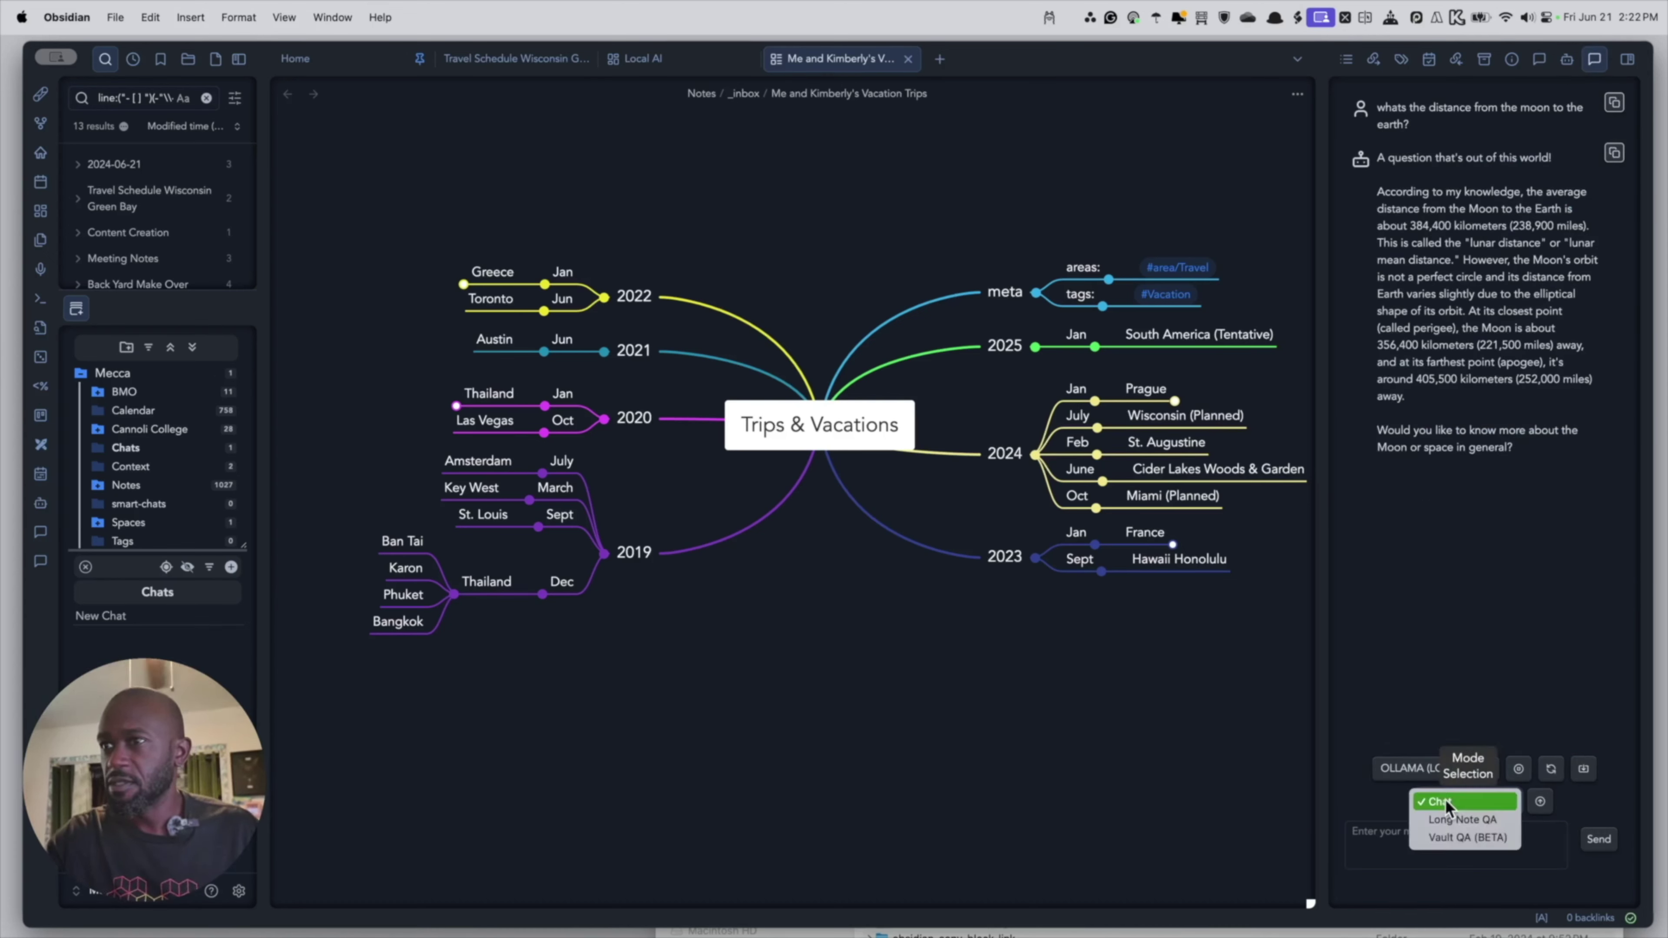
{"action": "left_click", "coordinate": [1467, 838]}
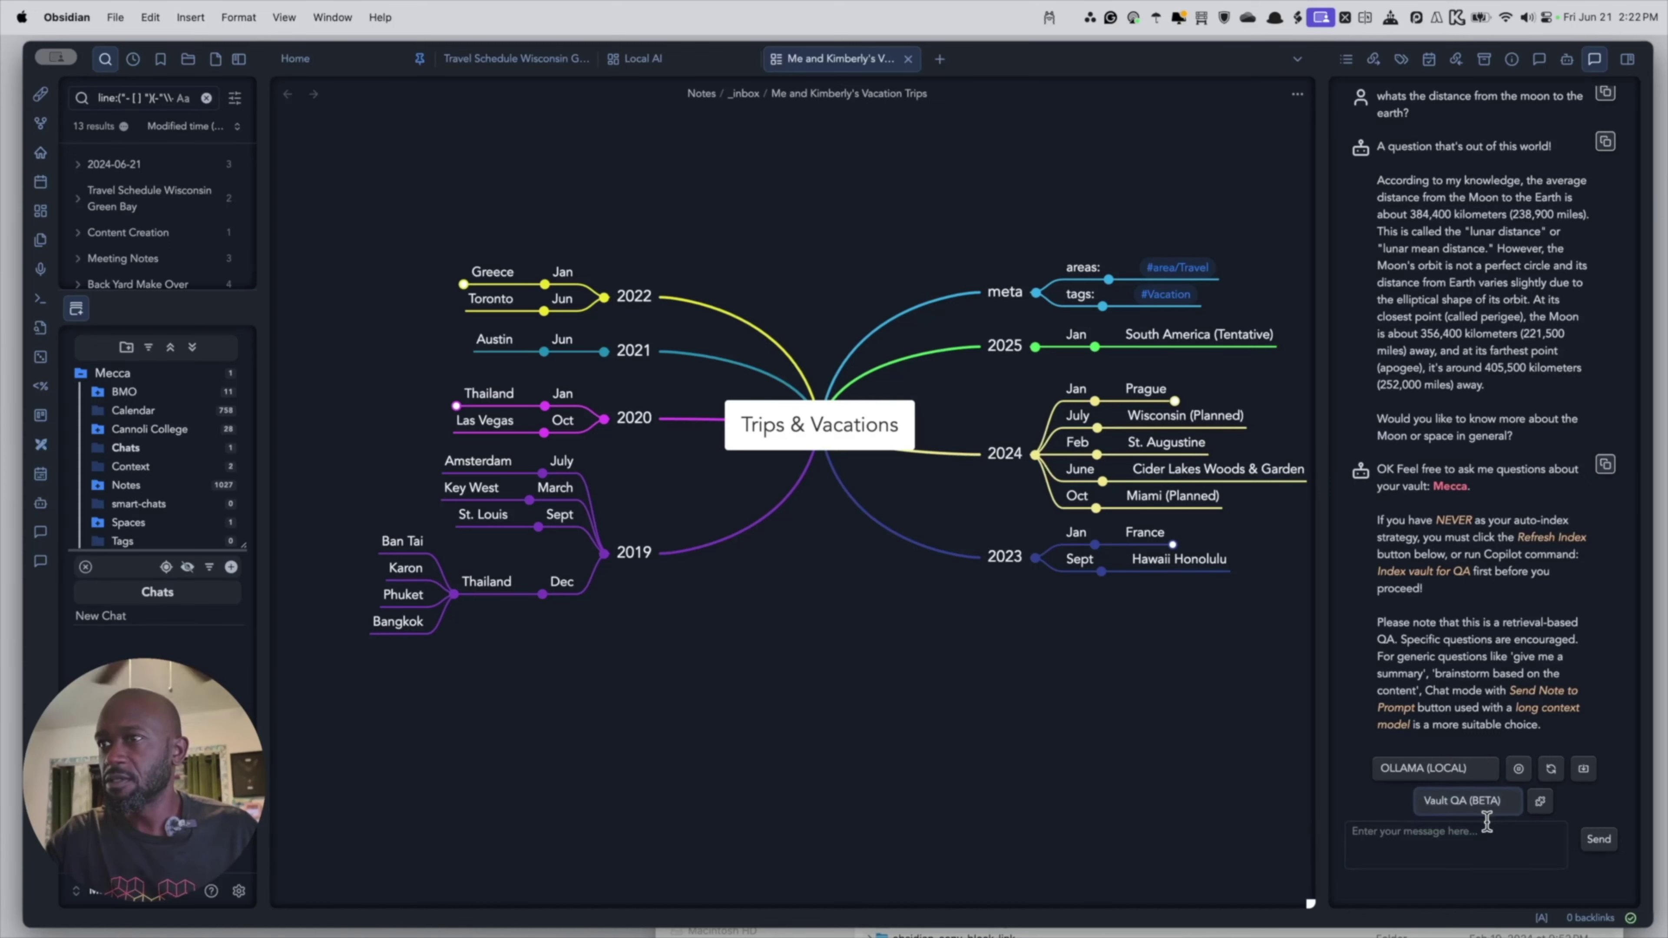
Paste the copied question about this year's "Planned" trips or vacations into Copilot Chat and send it.
{"action": "left_click", "coordinate": [1411, 854]}
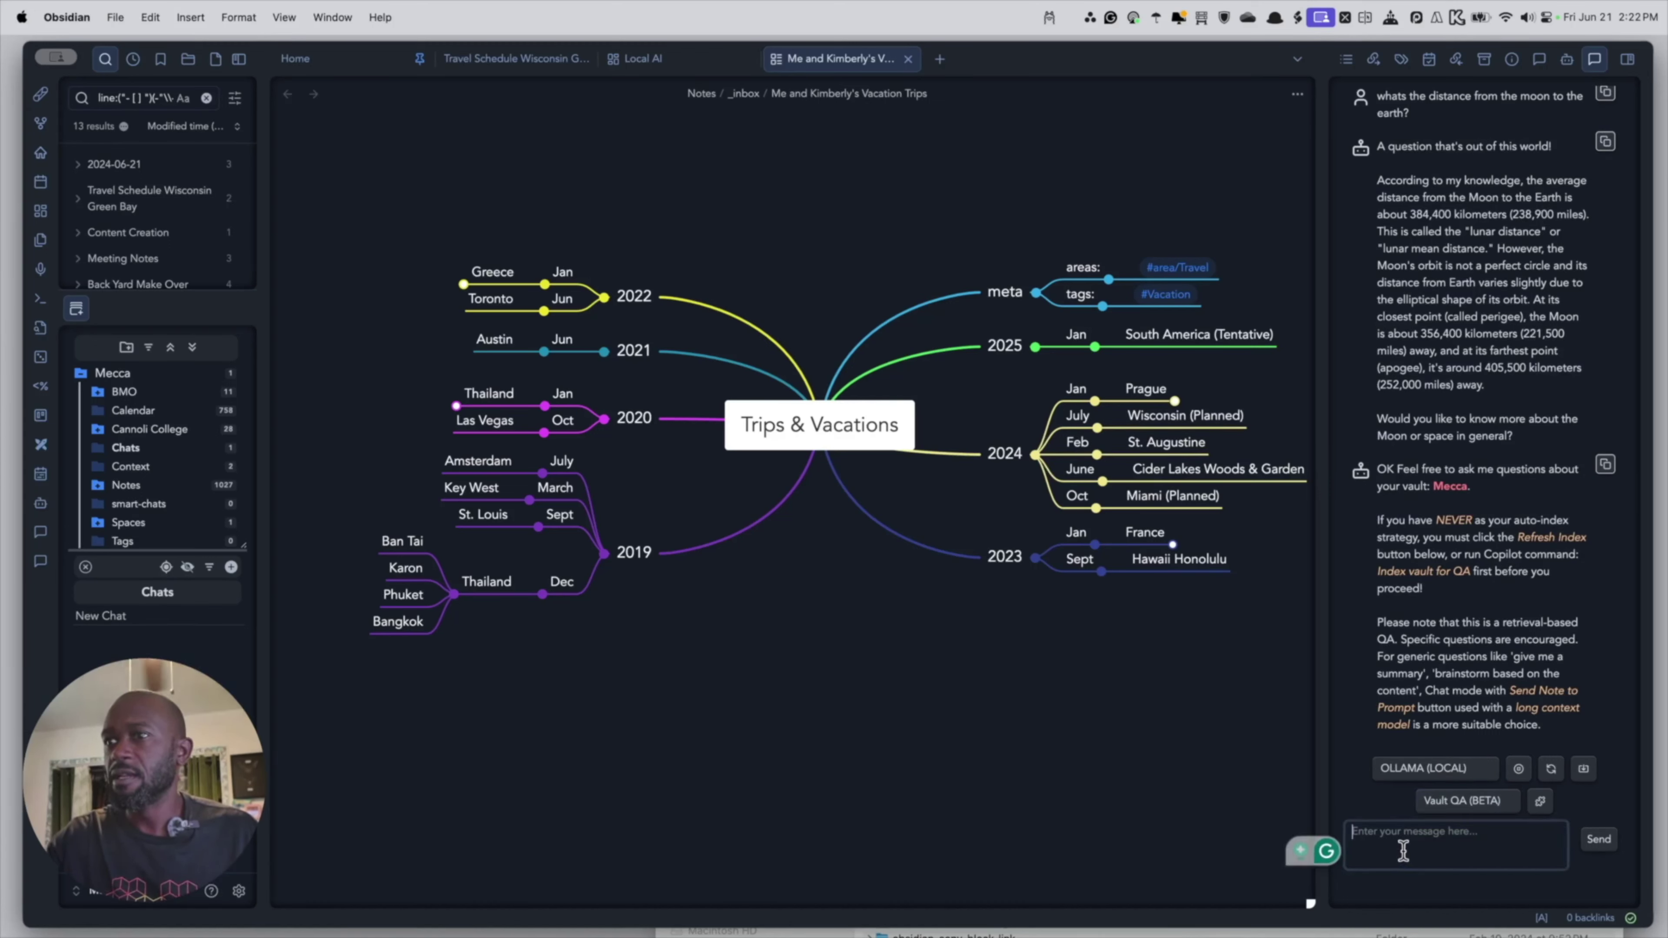
{"action": "key", "text": "super+v"}
{"action": "left_click", "coordinate": [1598, 839]}
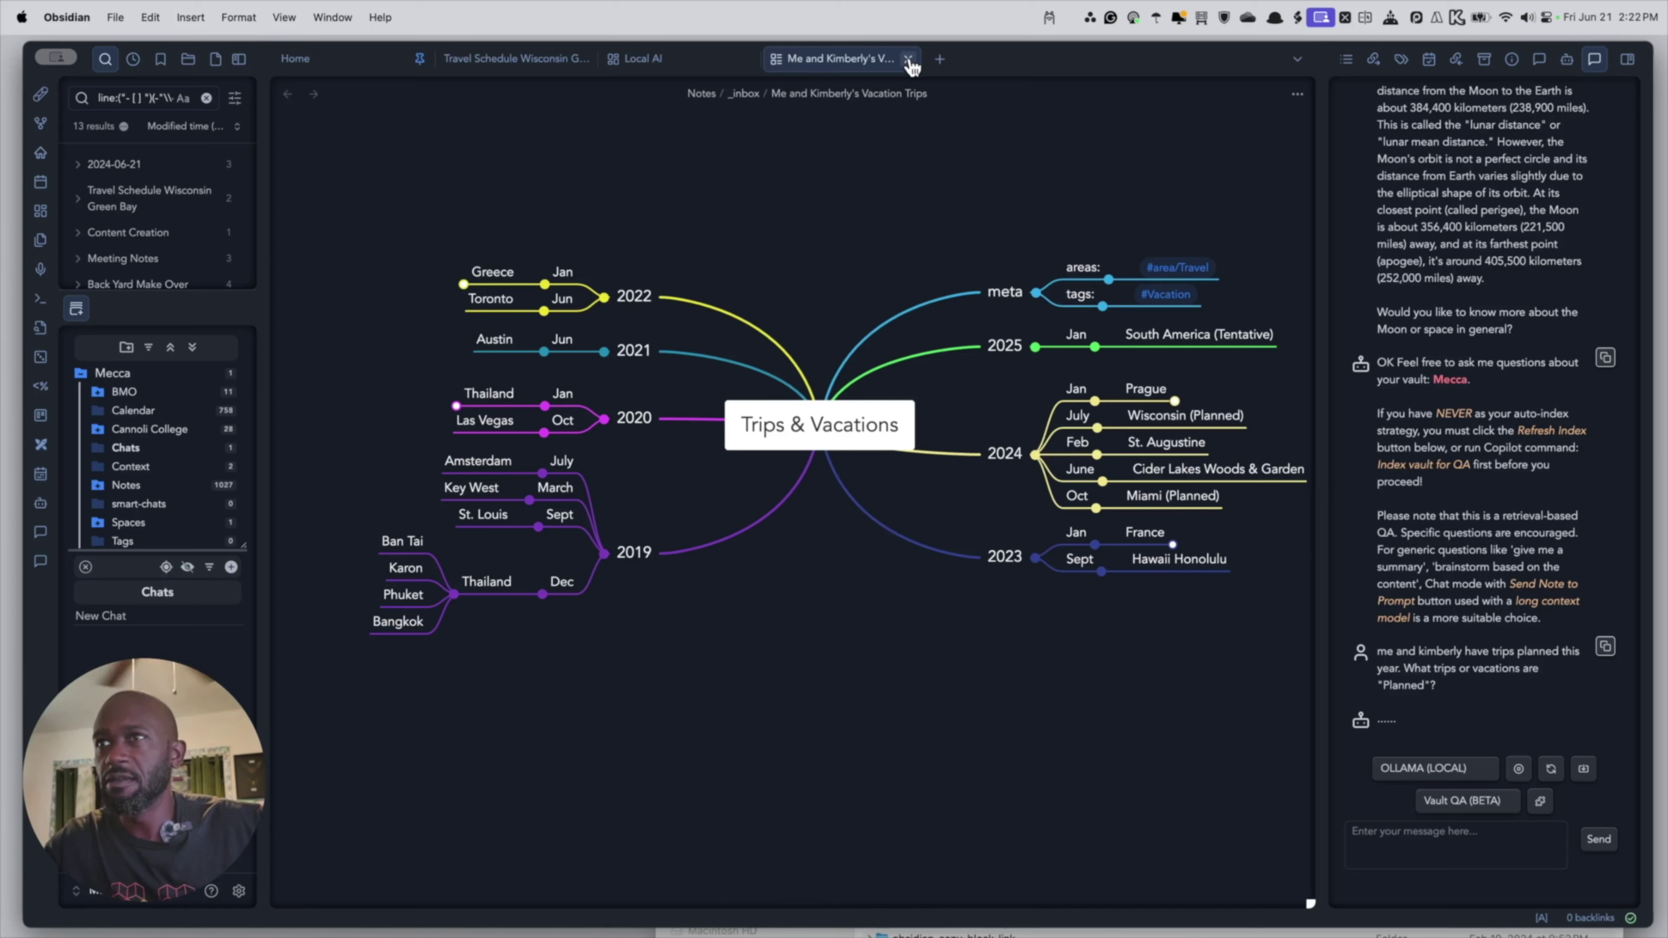
Close the vacation trips note, leaving the Local AI canvas open, and review Copilot's answer about the planned trips.
{"action": "key", "text": "ctrl+shift+Tab"}
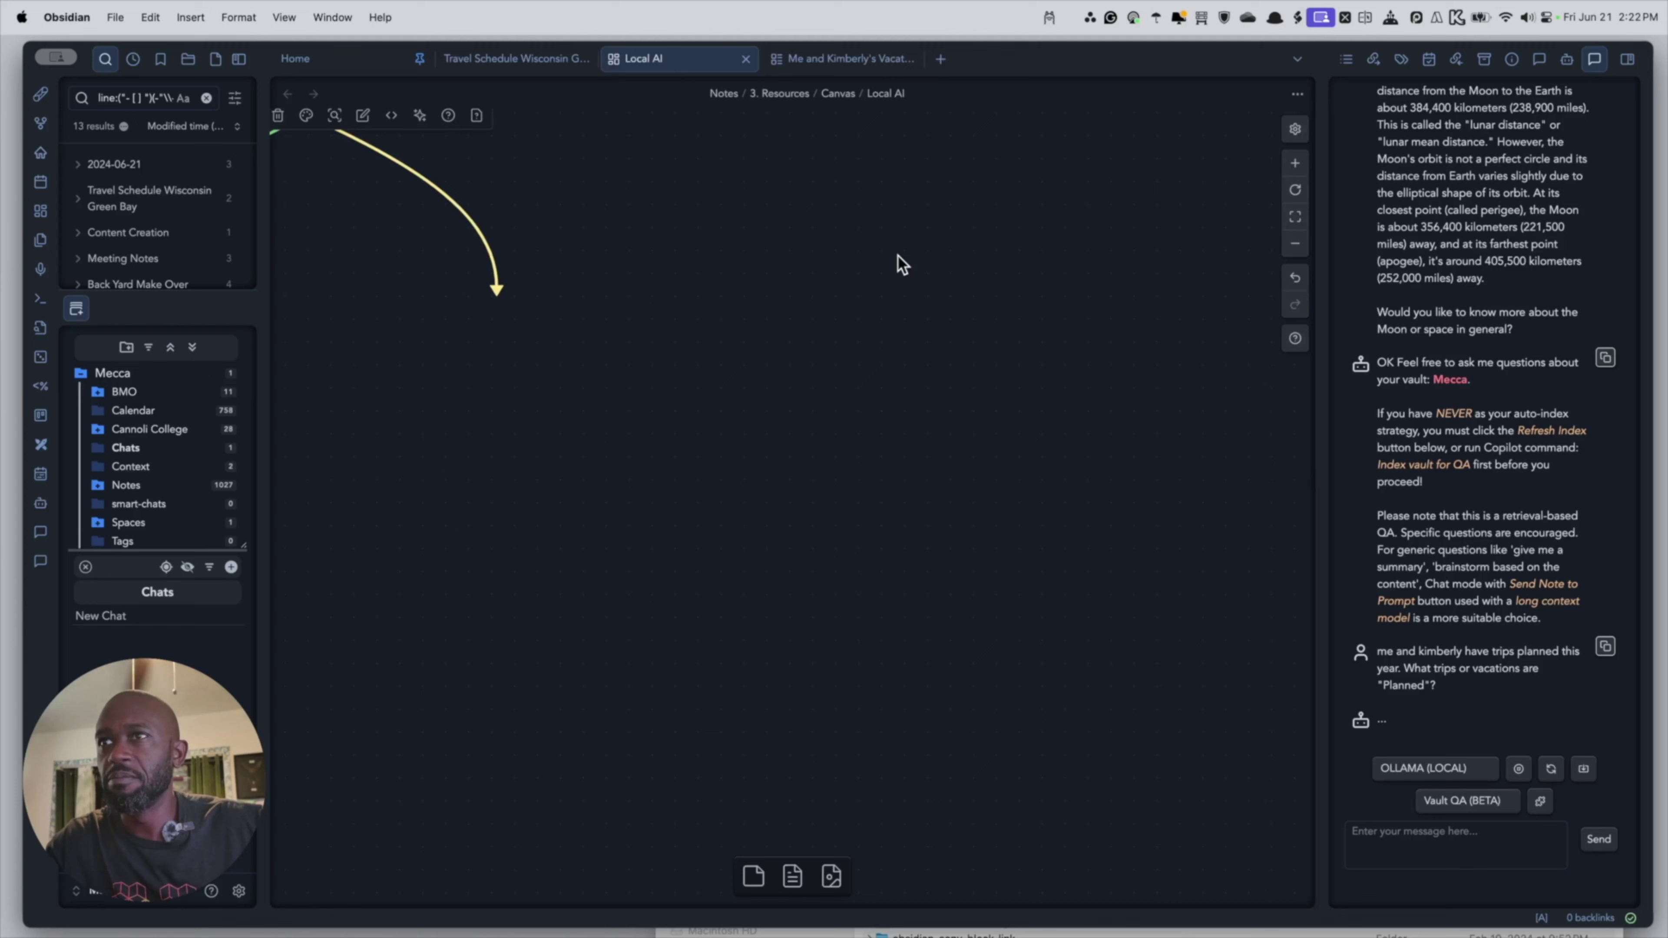
{"action": "left_click", "coordinate": [915, 58]}
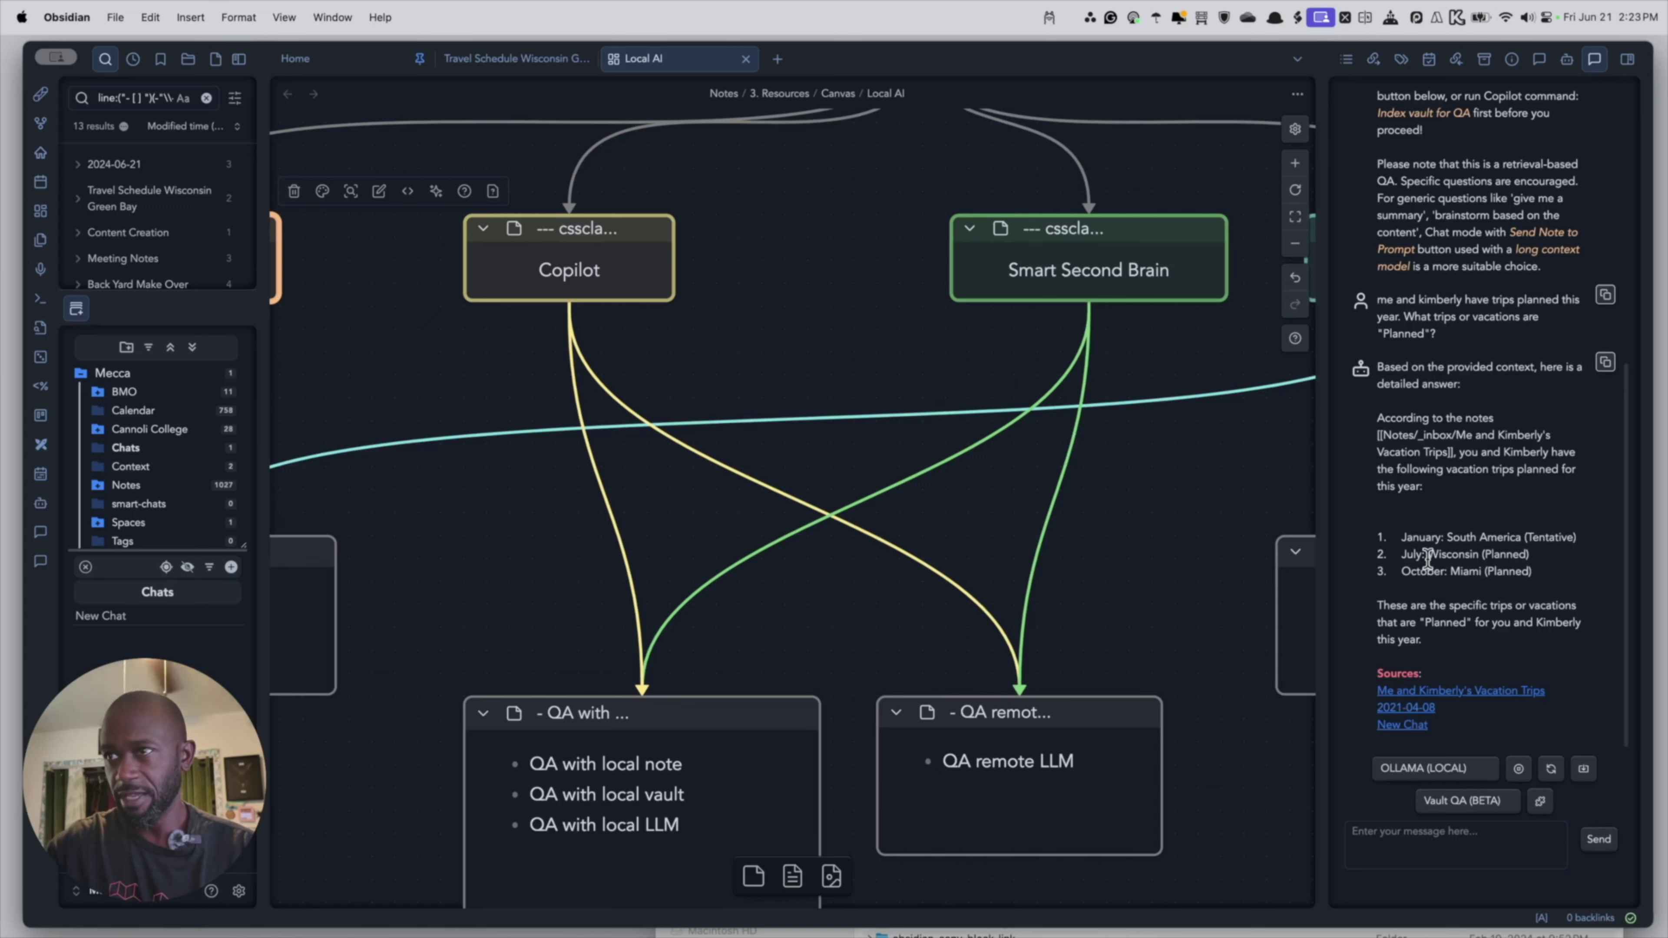
{"action": "left_click_drag", "start_coordinate": [1530, 573], "coordinate": [1376, 565]}
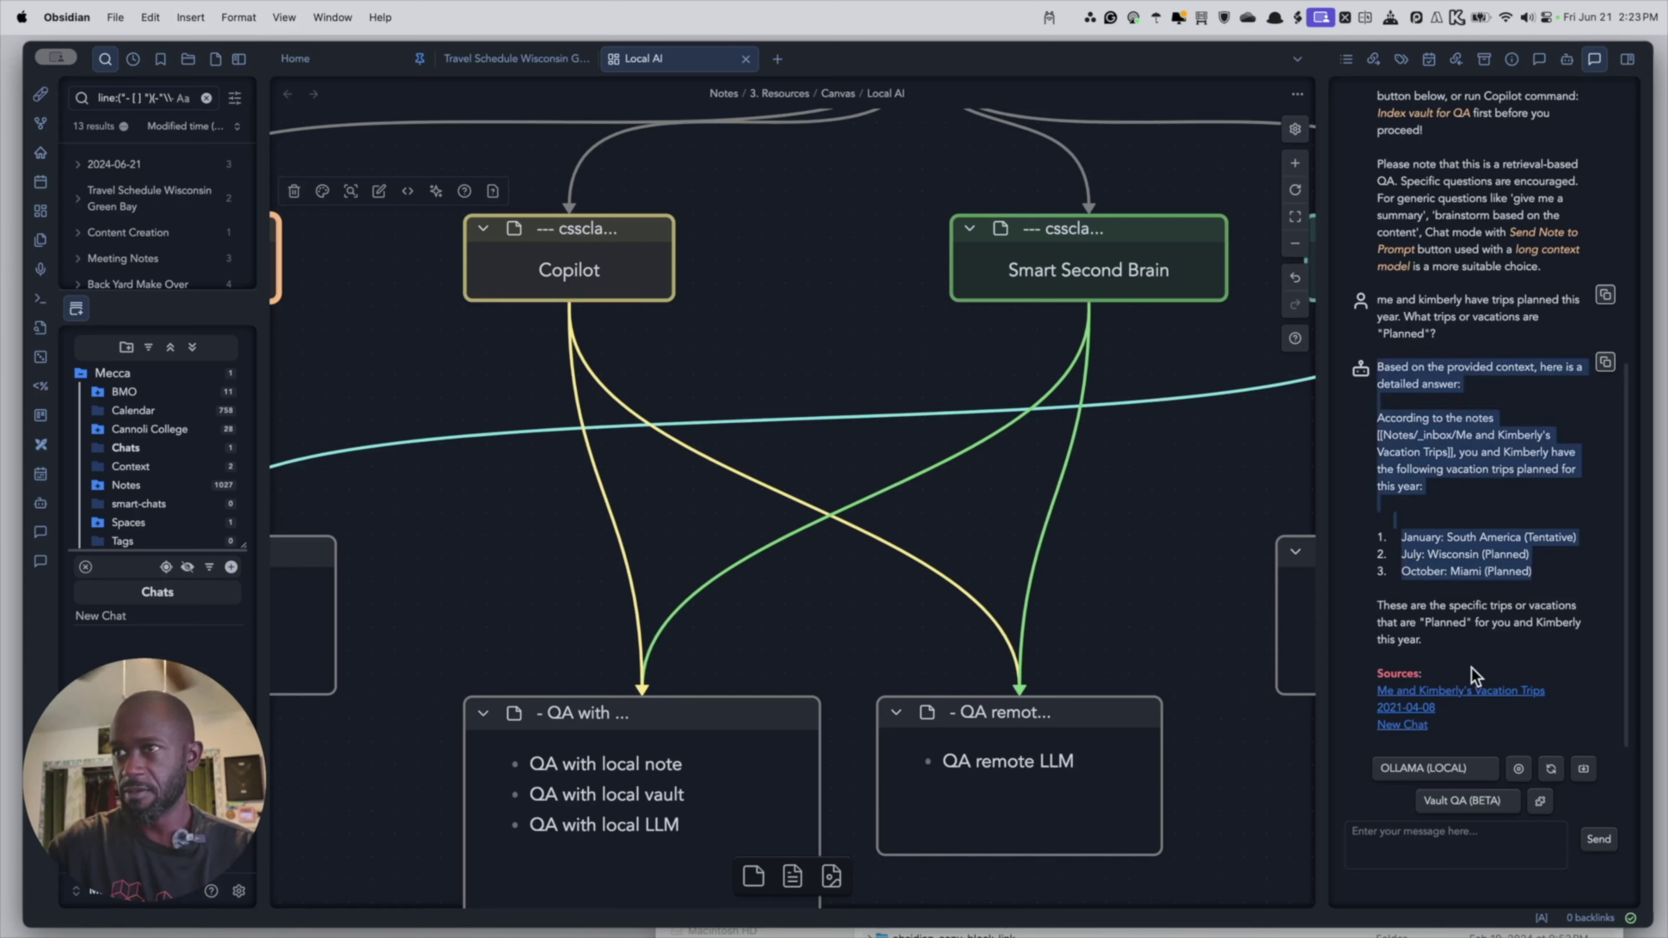
{"action": "left_click", "coordinate": [1459, 577]}
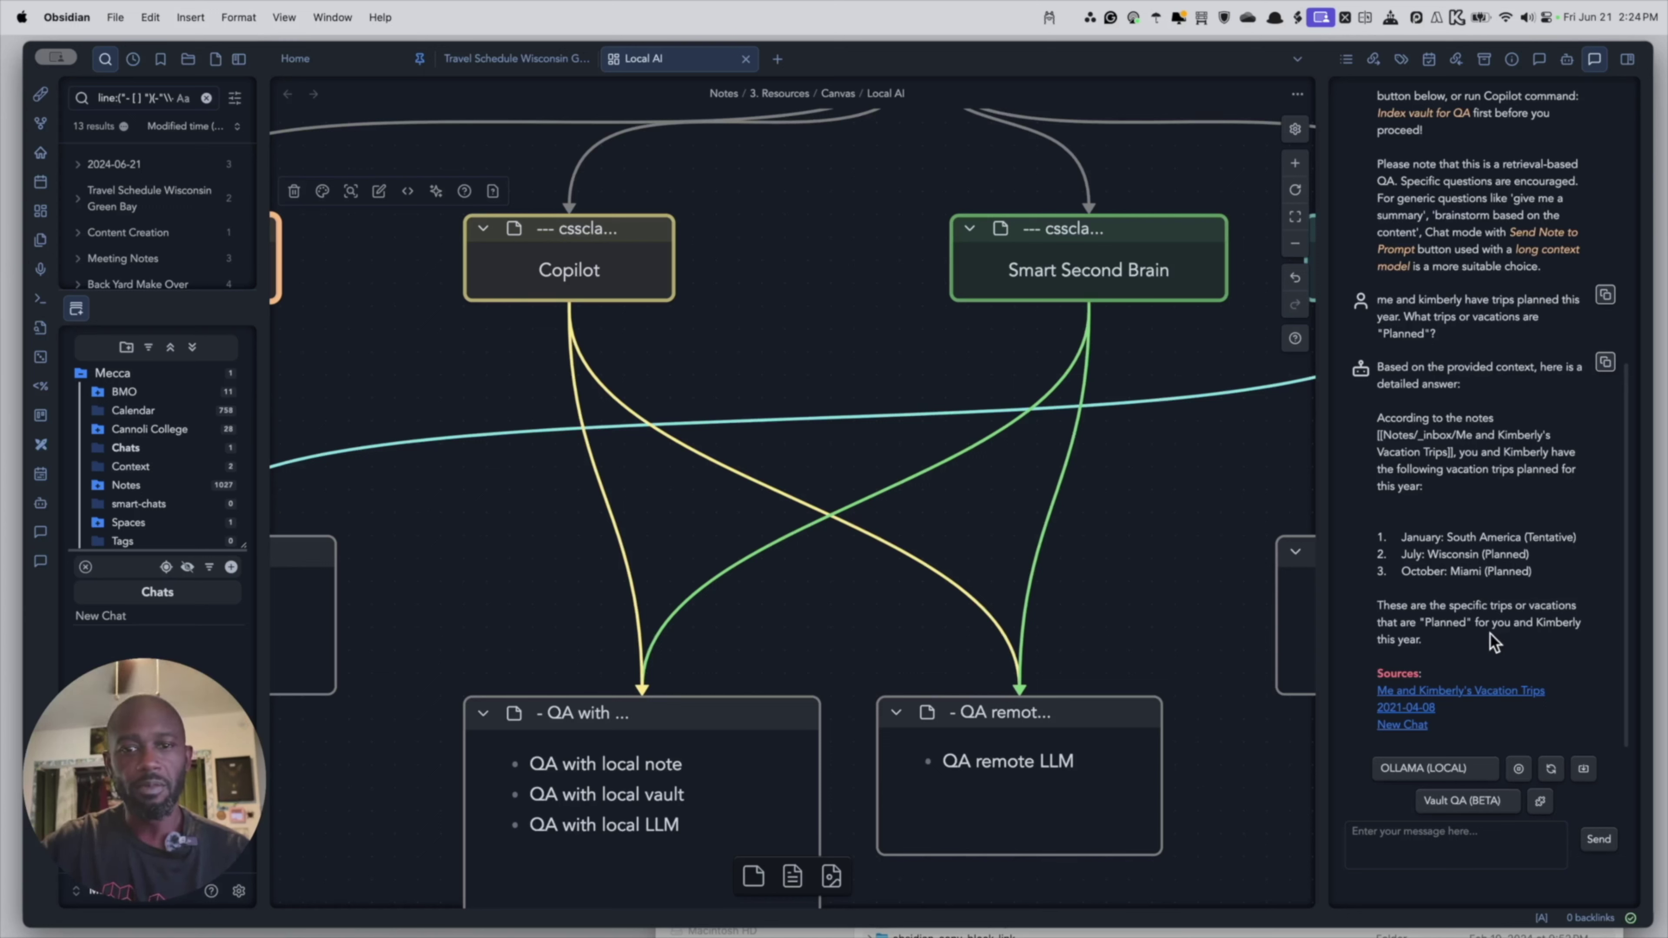
Clear the BMO chatbot's conversation history with the /clear command.
{"action": "left_click", "coordinate": [1566, 59]}
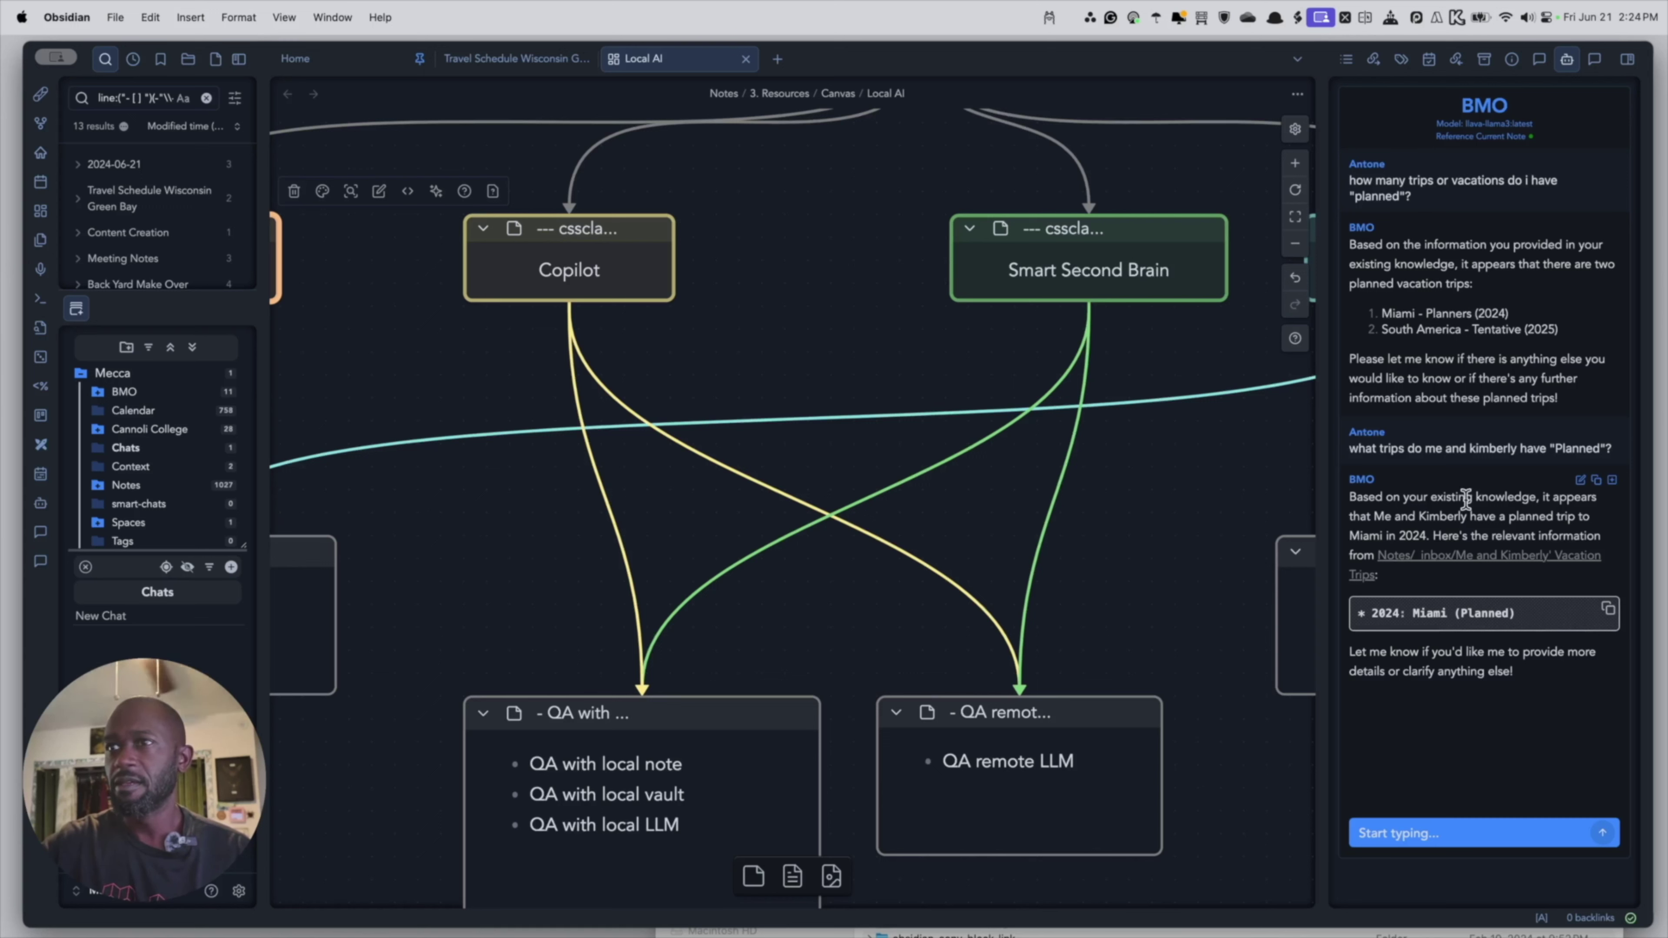
{"action": "left_click", "coordinate": [1428, 821]}
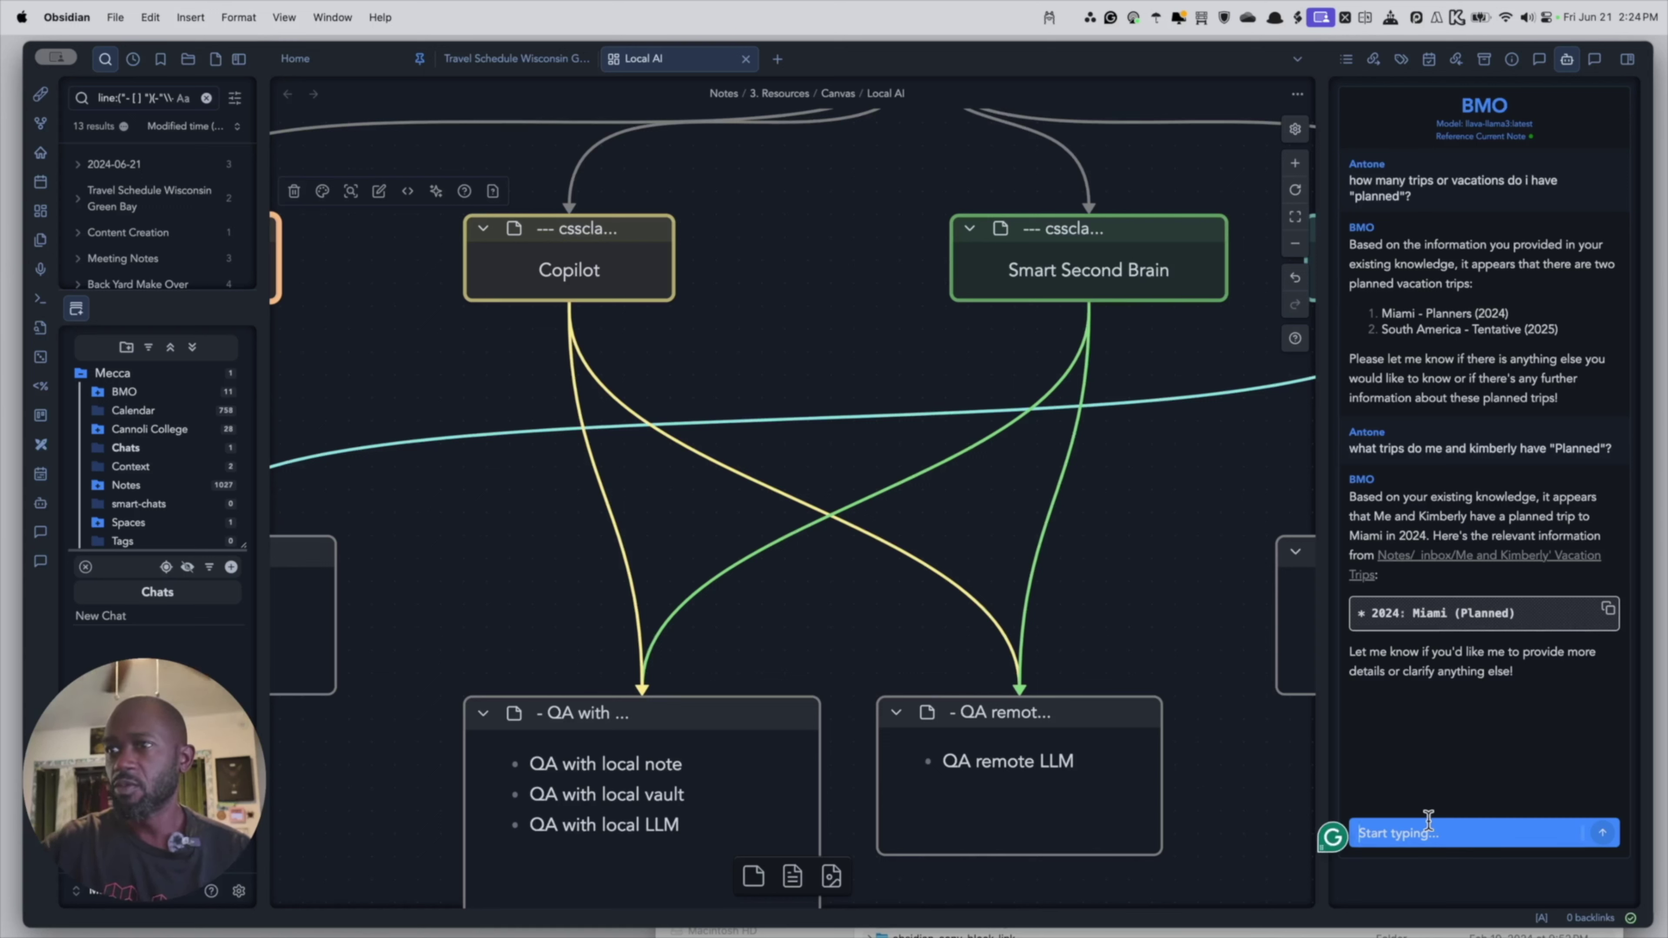
{"action": "type", "text": "/clear"}
{"action": "key", "text": "Return"}
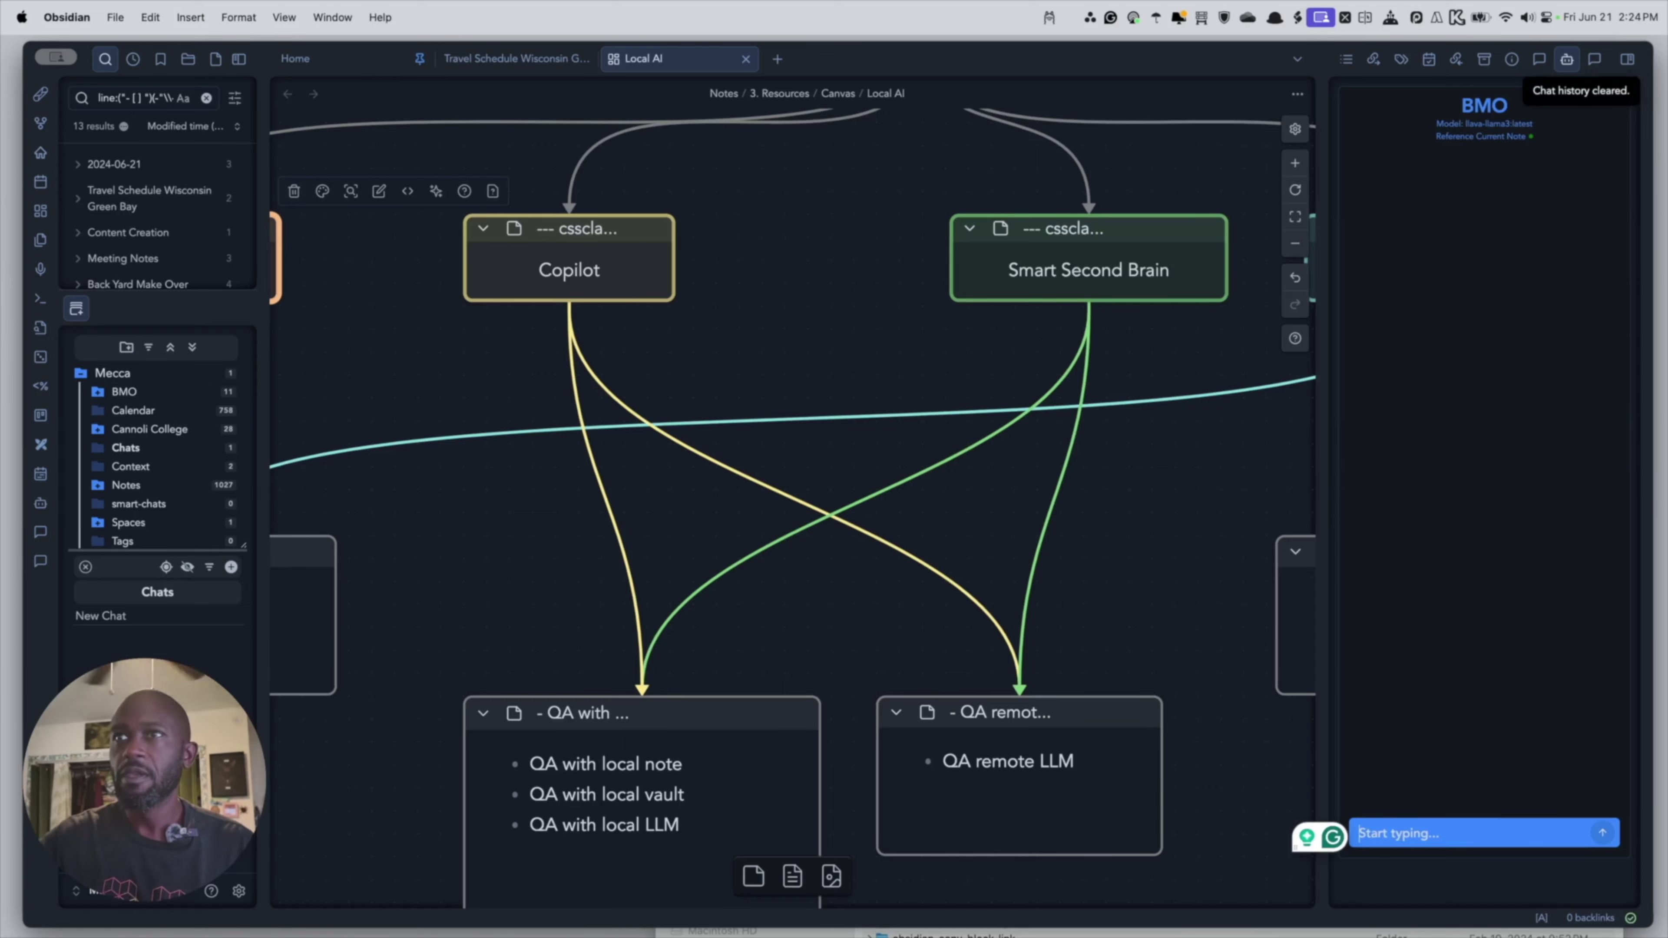
Open the vacation trips note from Notes/_inbox in a new tab.
{"action": "left_click", "coordinate": [778, 60]}
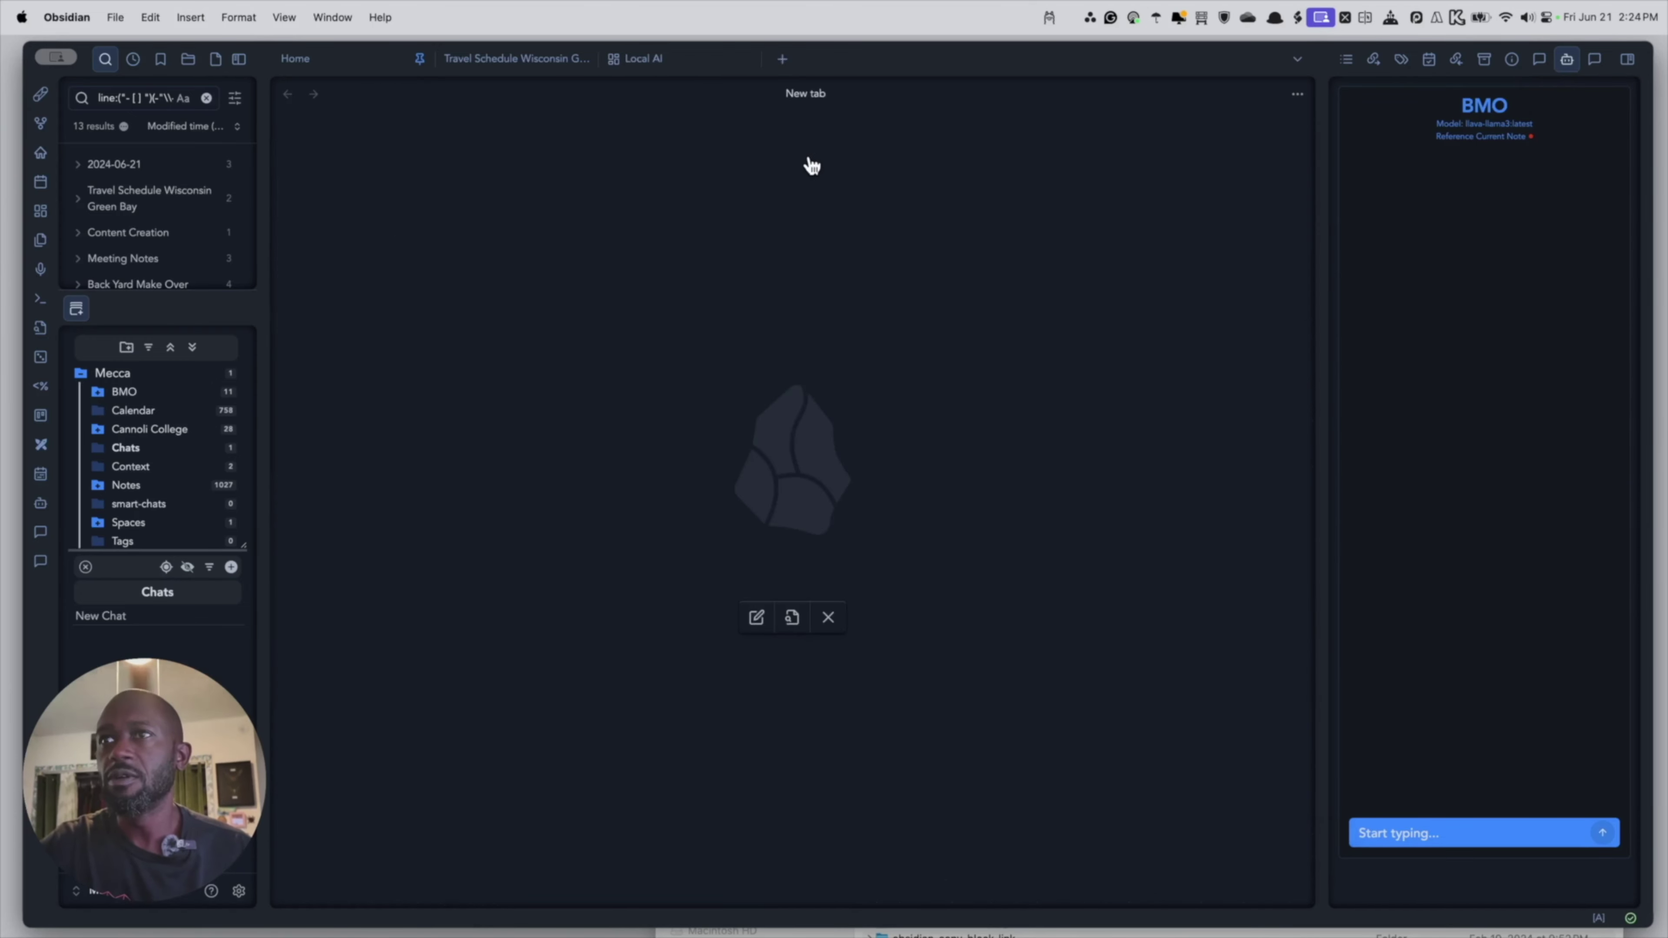
{"action": "left_click", "coordinate": [791, 617]}
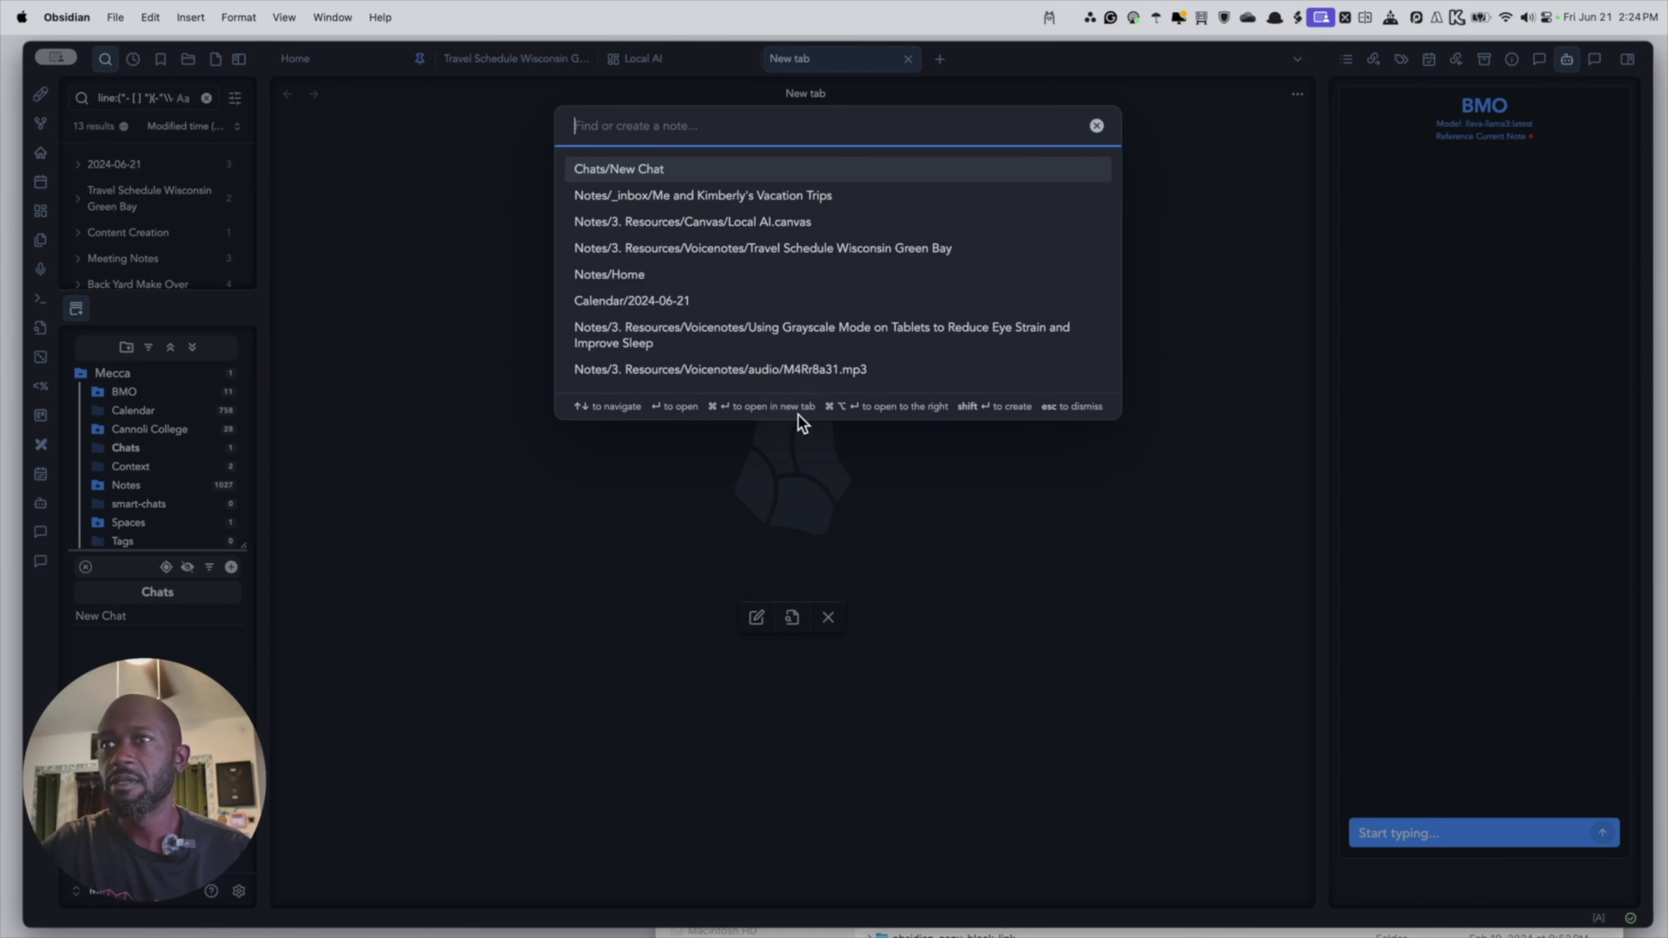
{"action": "left_click", "coordinate": [774, 196]}
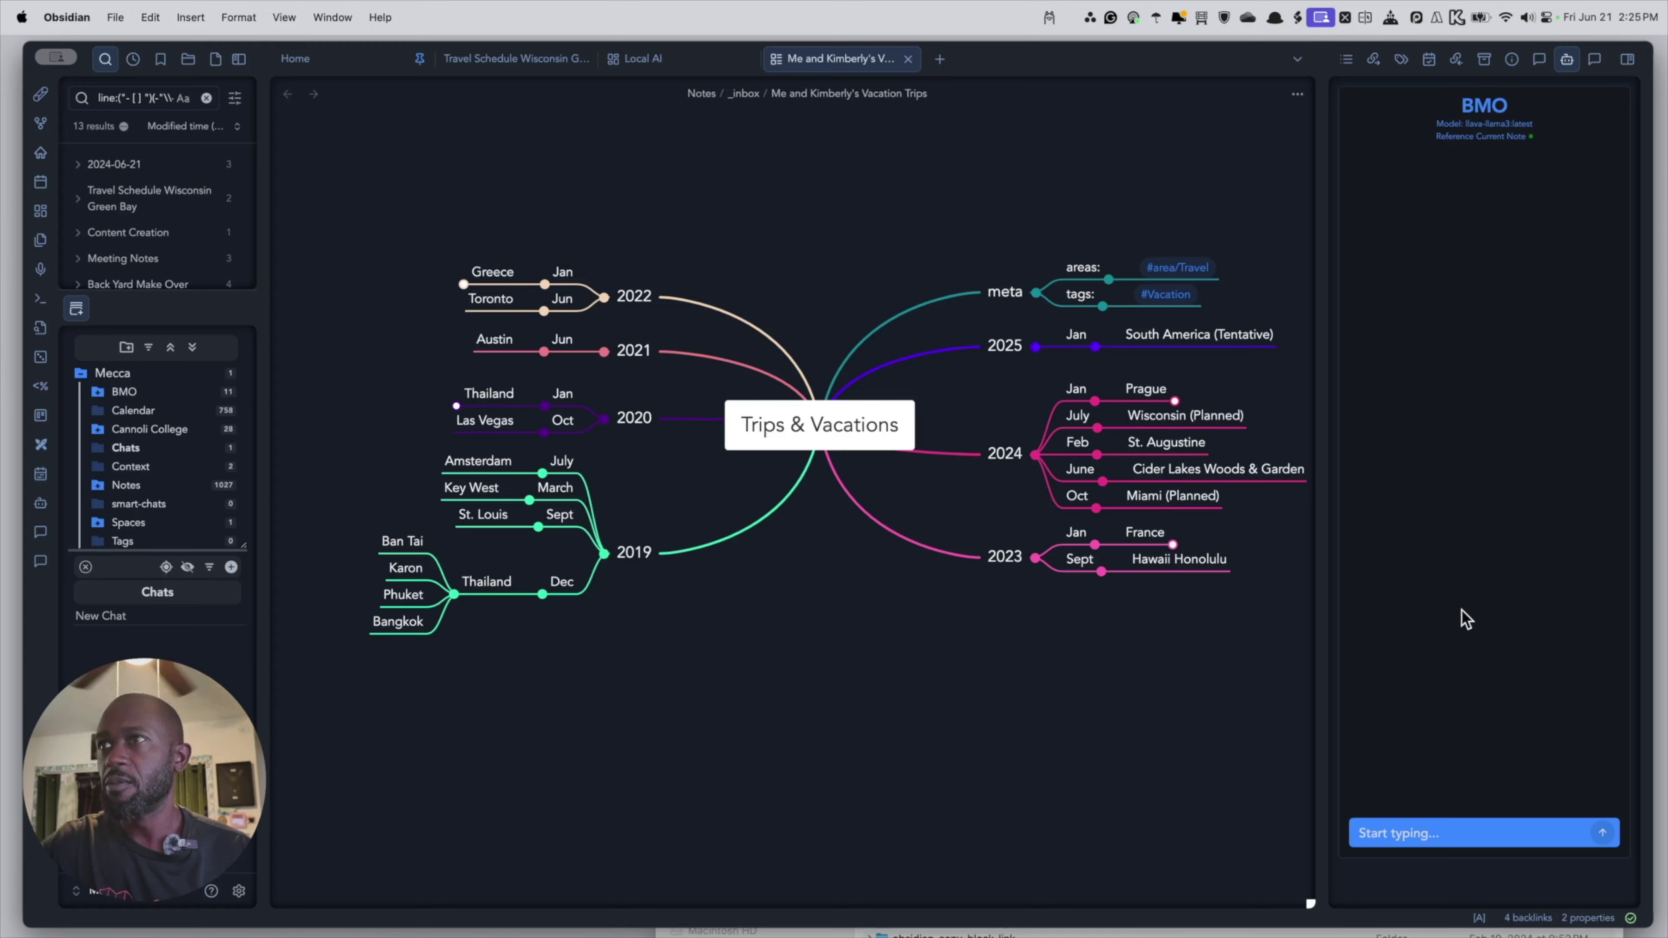
Ask the BMO chatbot "whats the distance between the moon and the earth?".
{"action": "left_click", "coordinate": [1418, 831]}
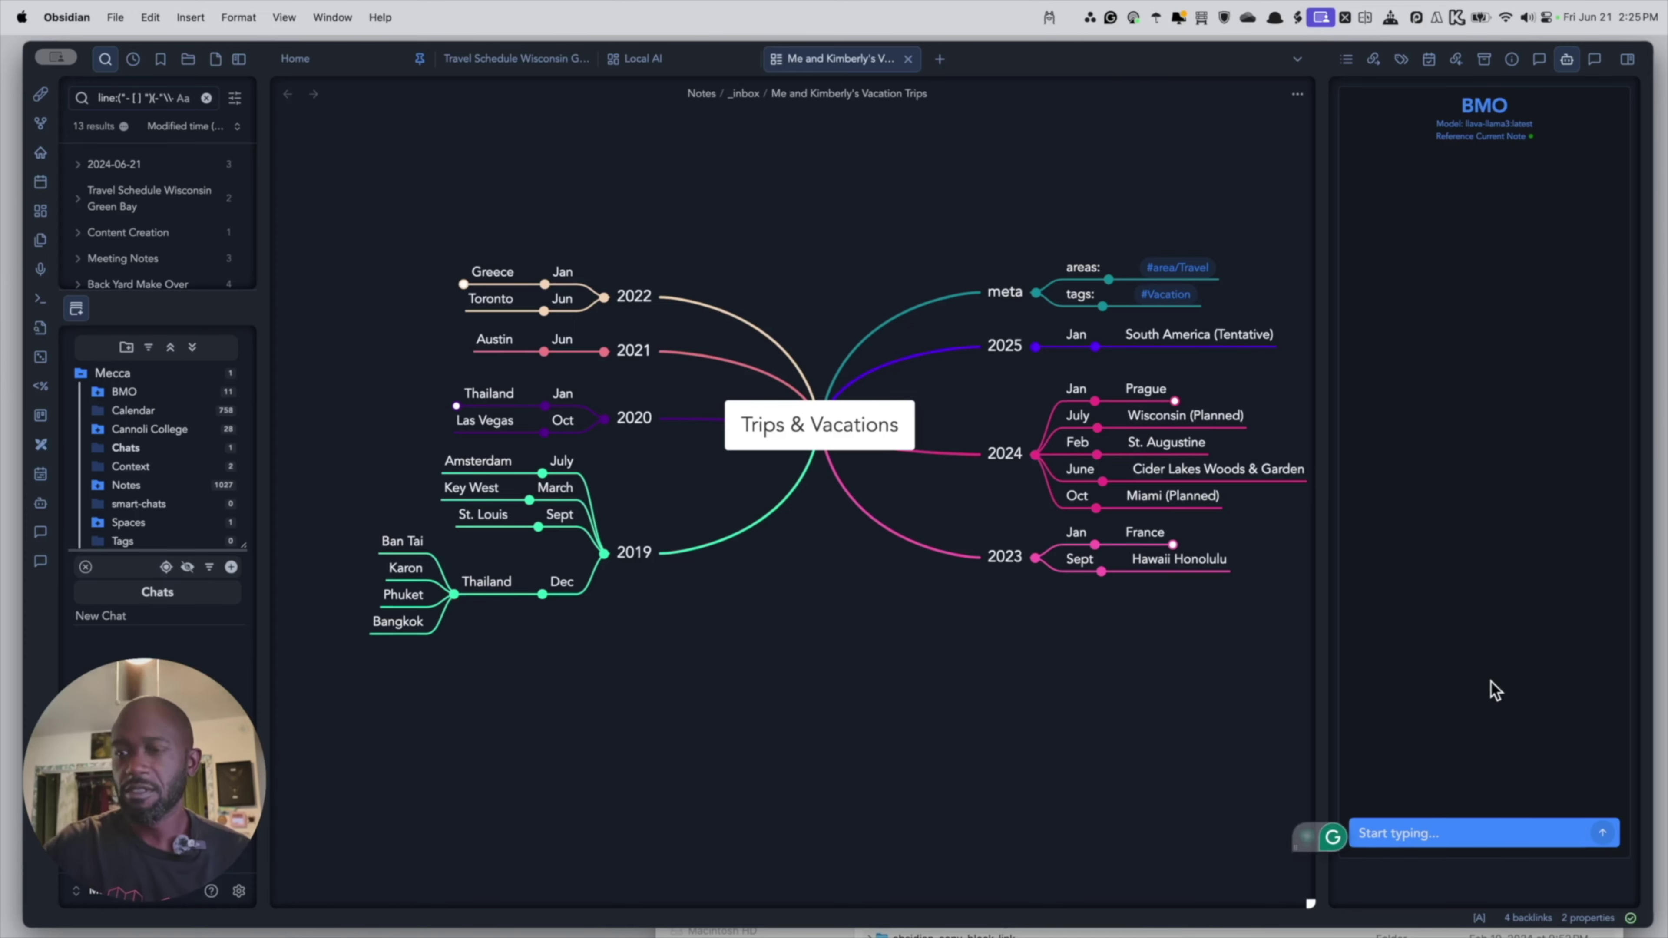
{"action": "type", "text": "whats t"}
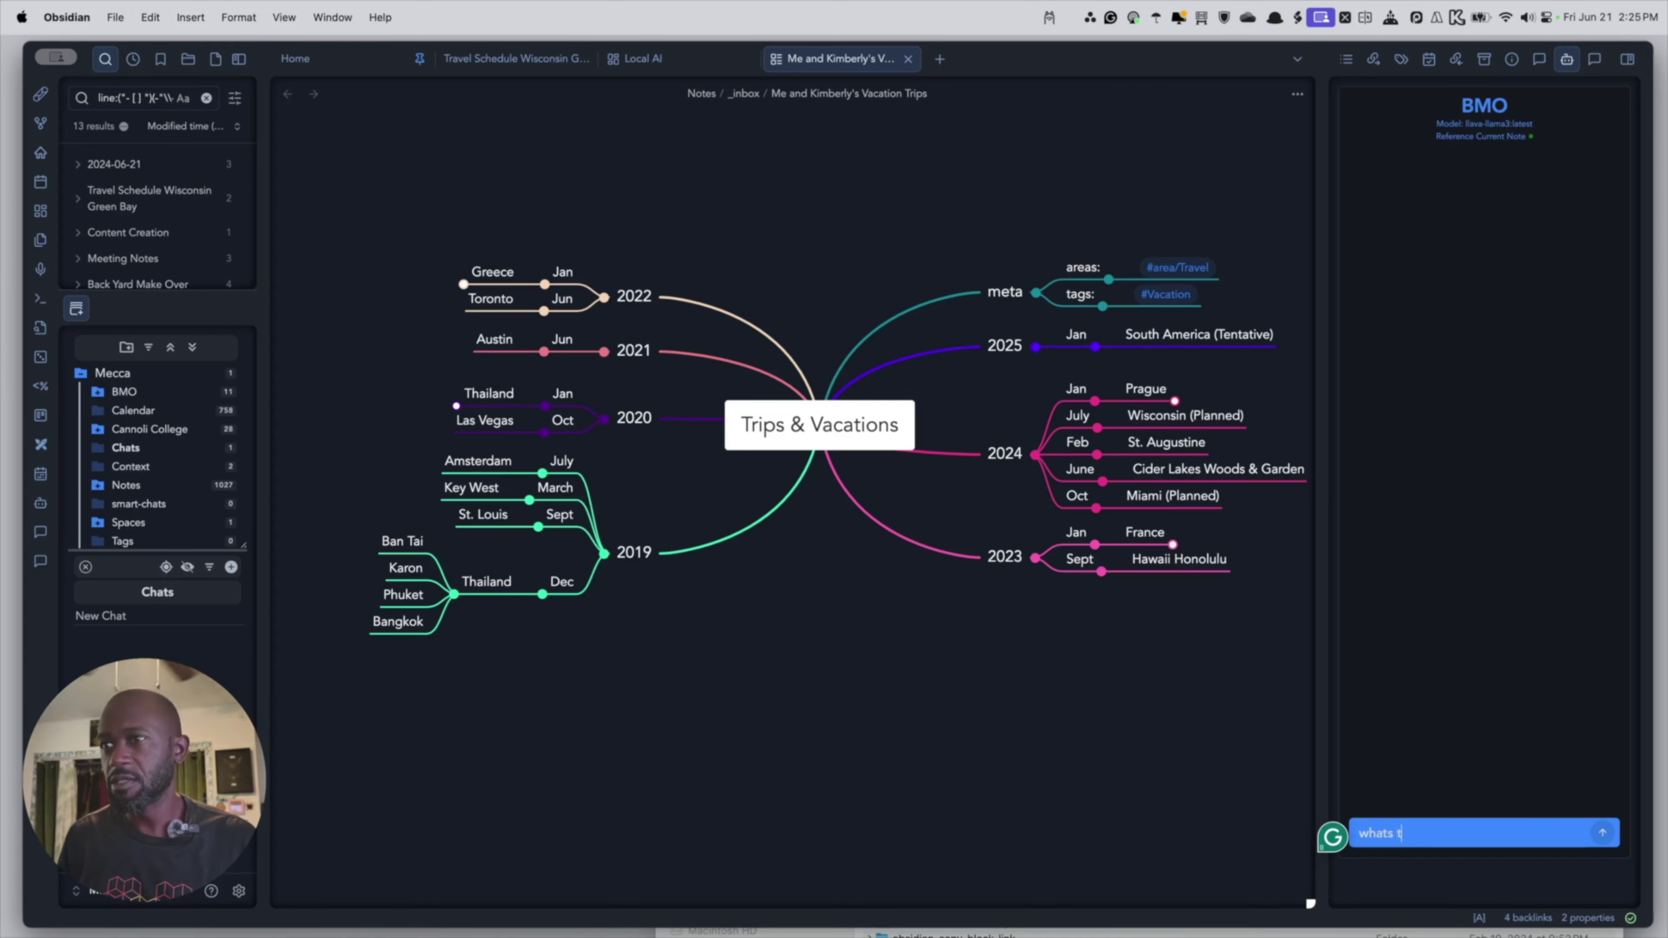
{"action": "type", "text": "he distance b"}
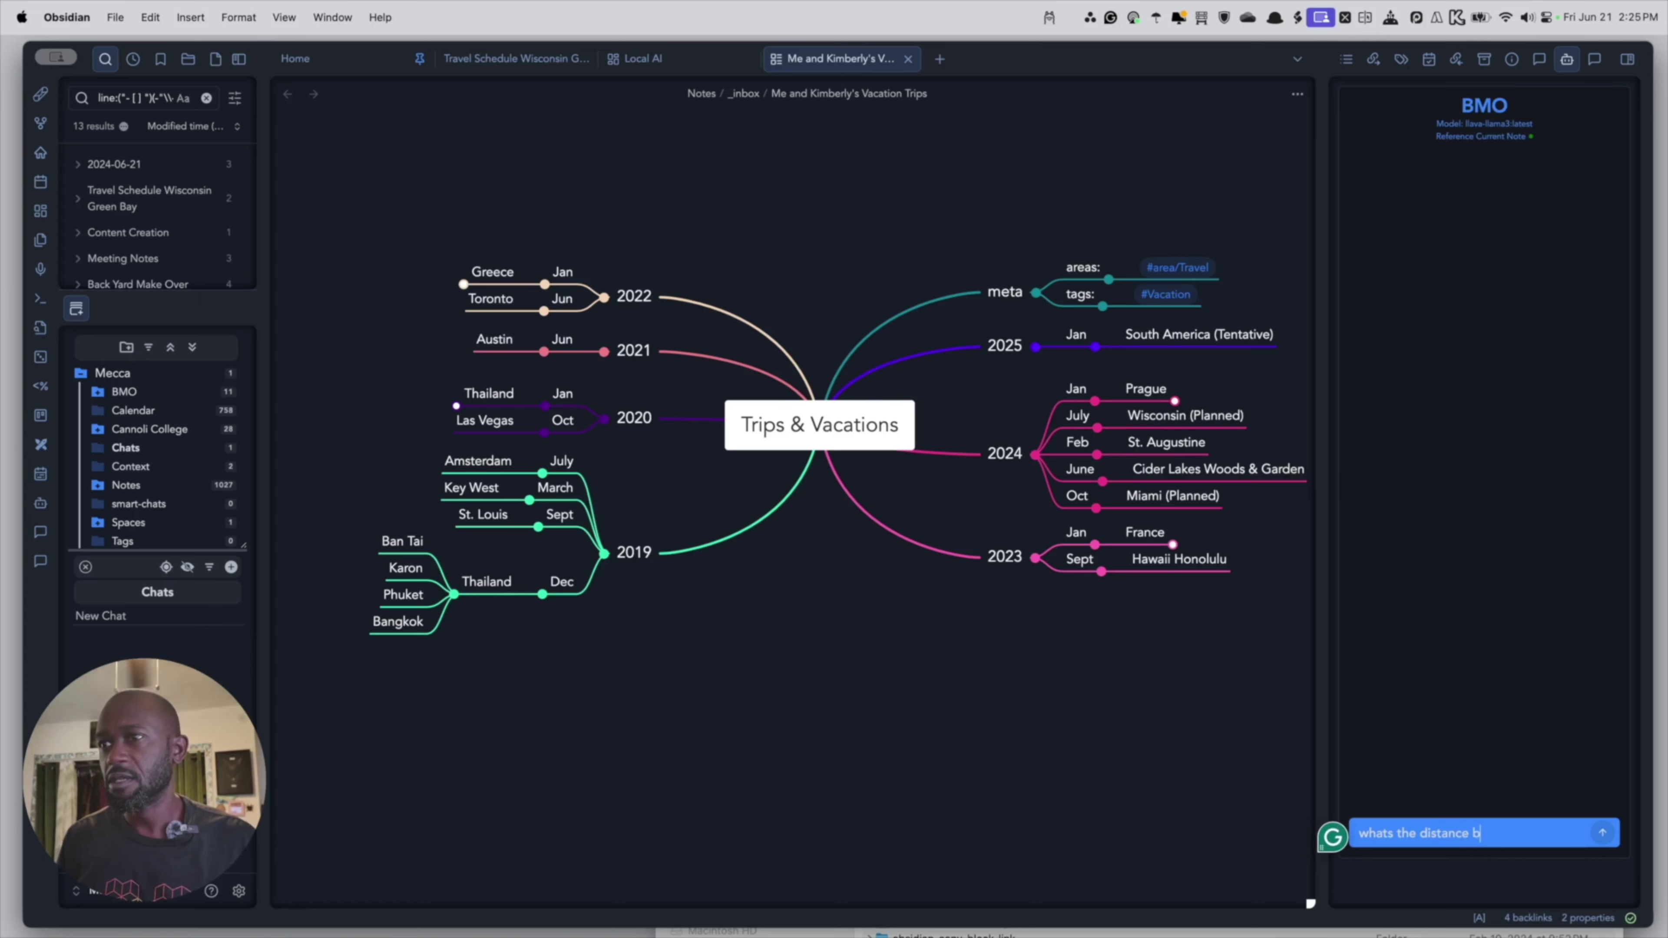
{"action": "type", "text": "etween"}
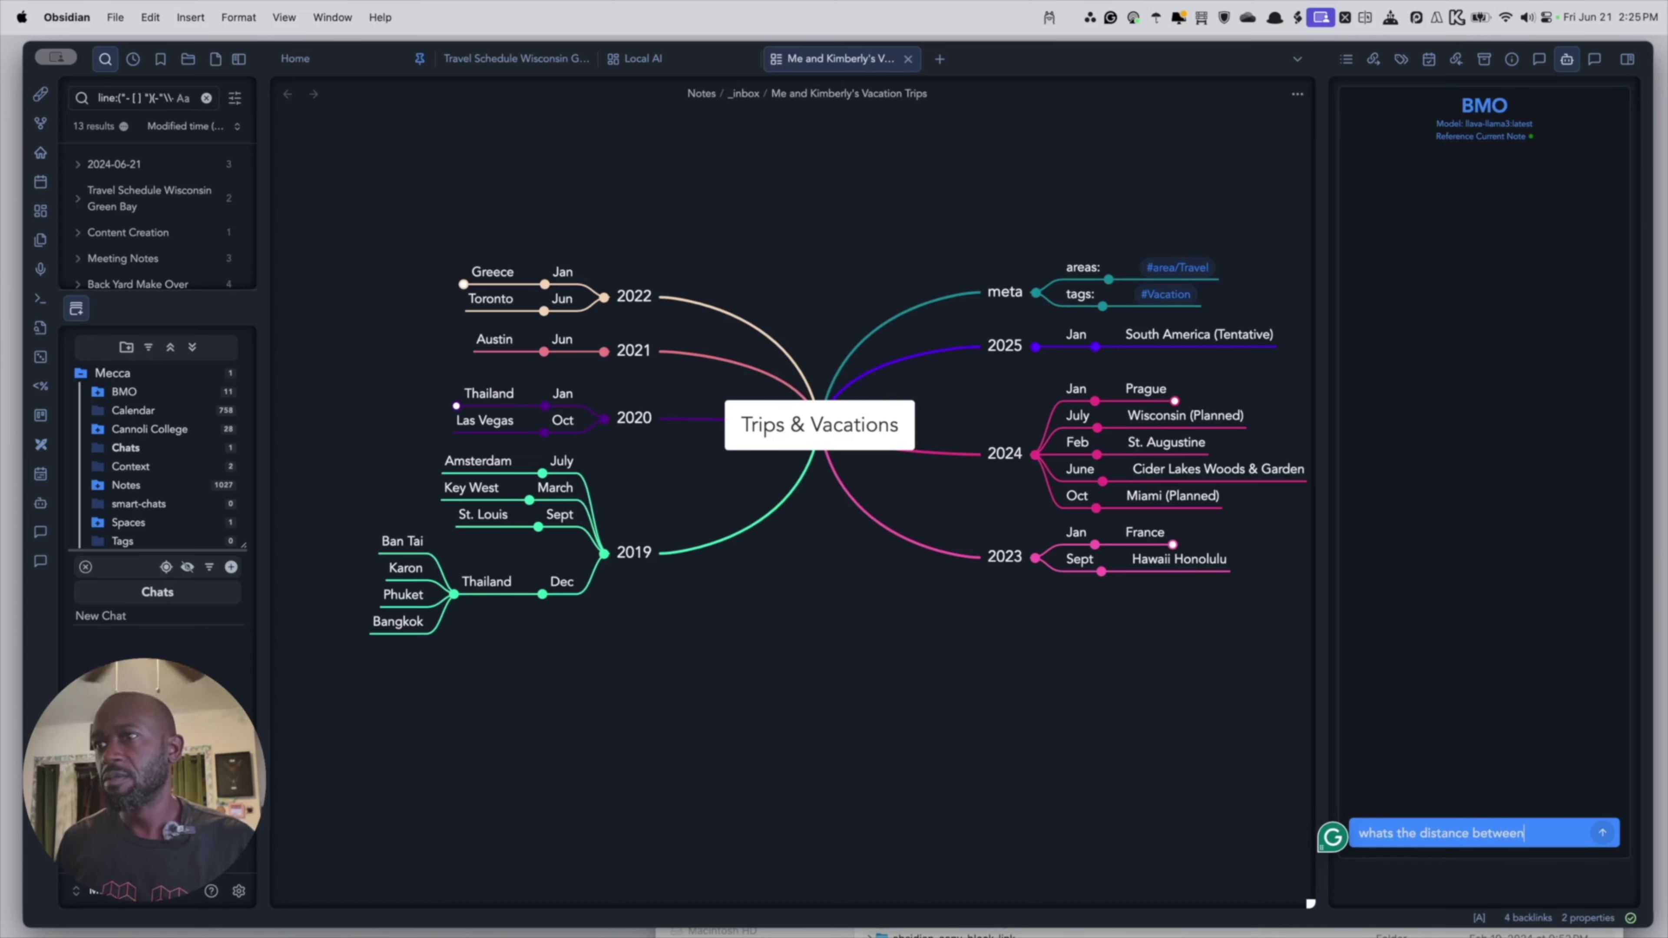
{"action": "type", "text": " the moon and the"}
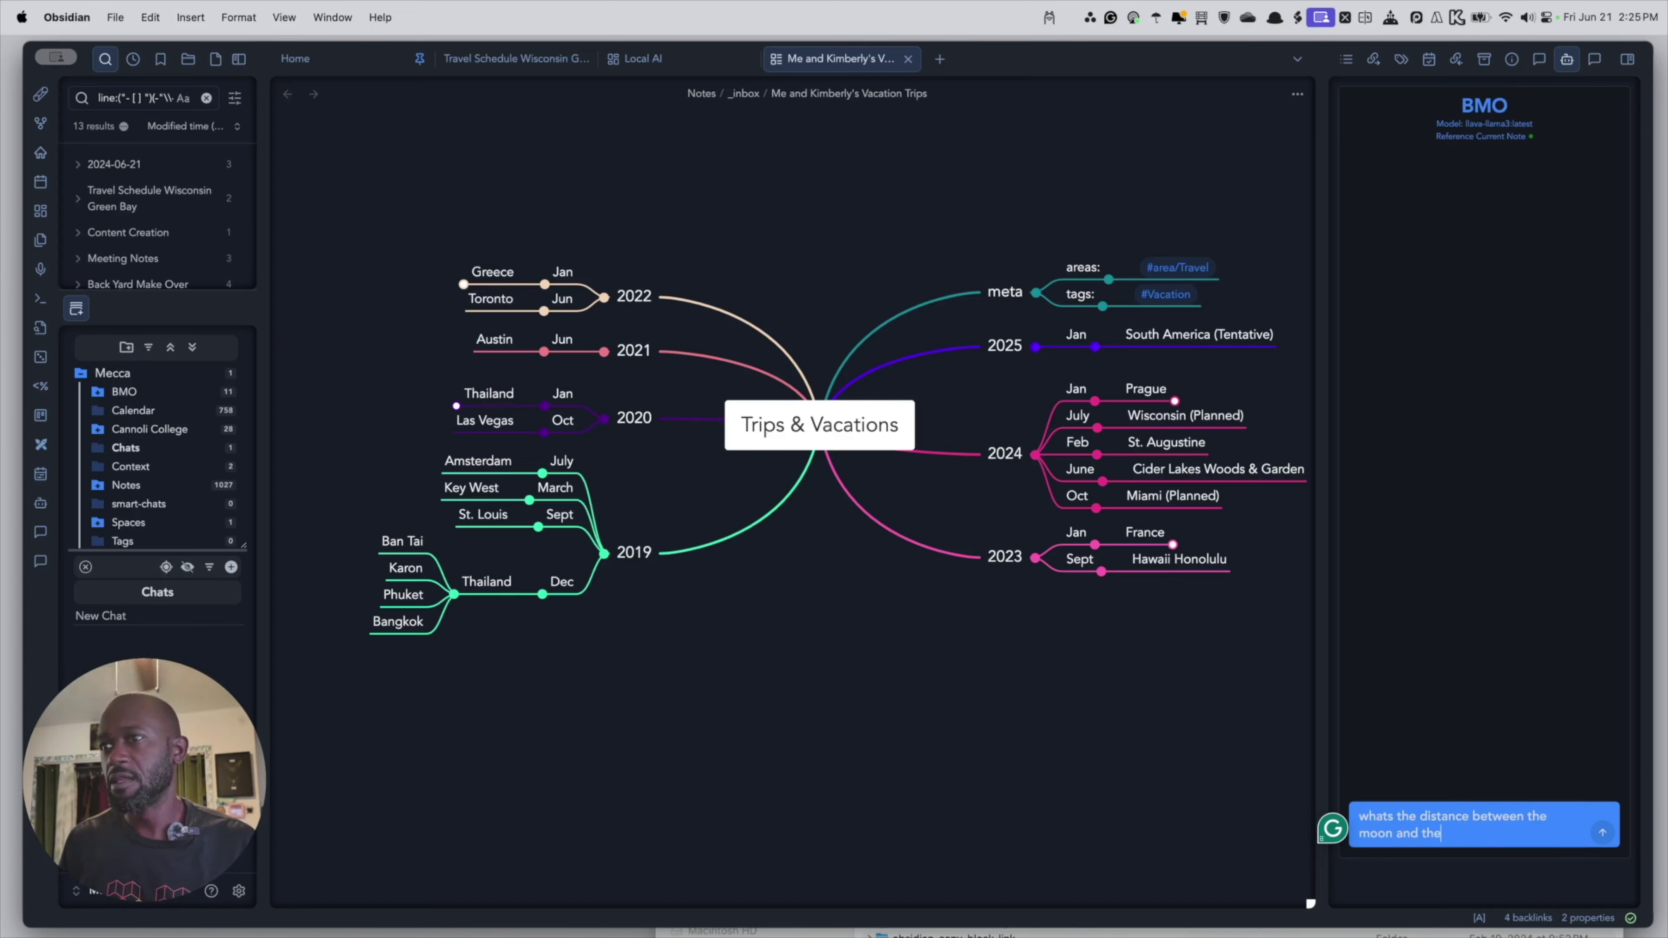
{"action": "type", "text": " eart"}
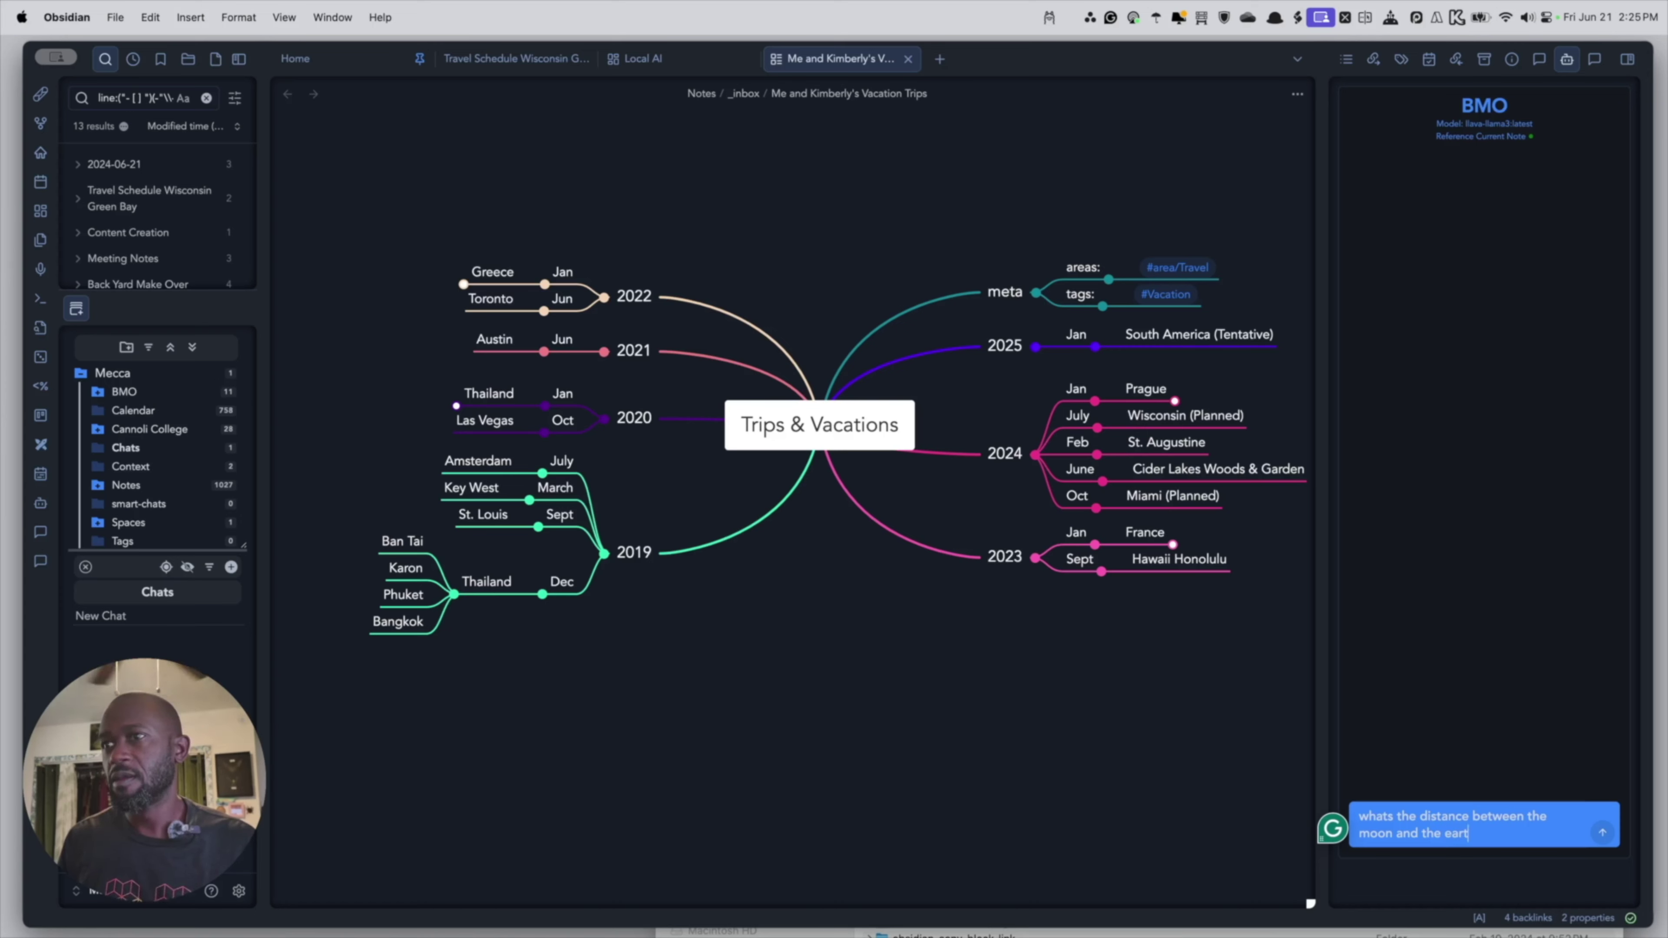
{"action": "type", "text": "h?"}
{"action": "key", "text": "Return"}
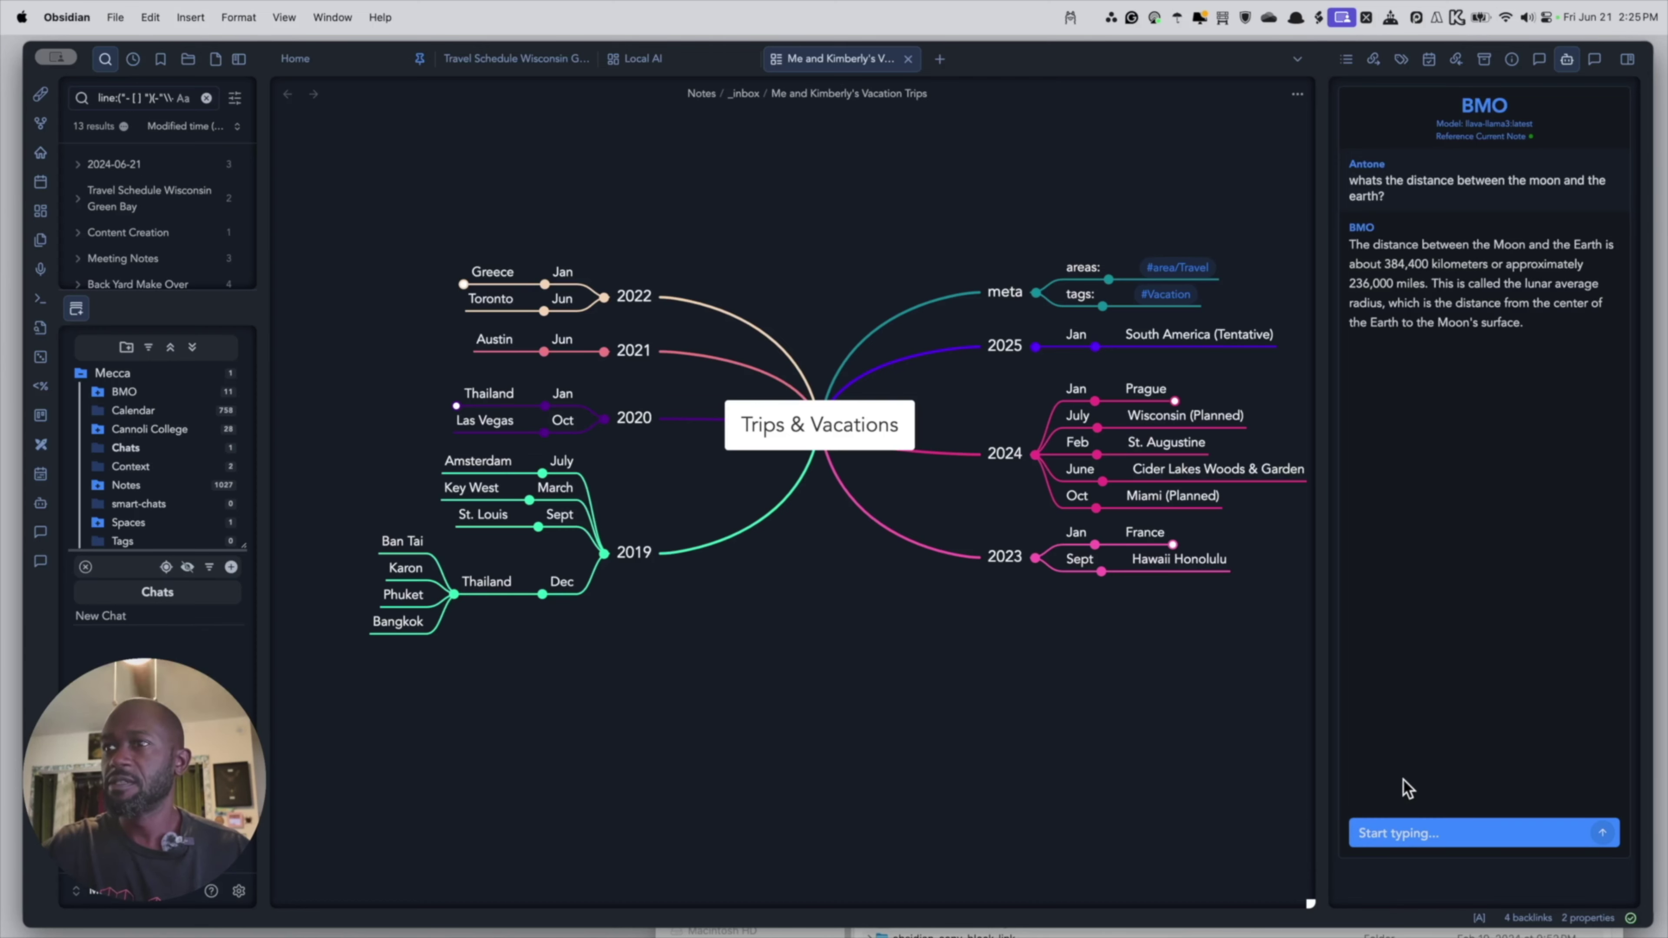
Ask BMO "what trips are planned this year?" and follow up with the copied question about this year's "Planned" trips or vacations.
{"action": "left_click", "coordinate": [1392, 832]}
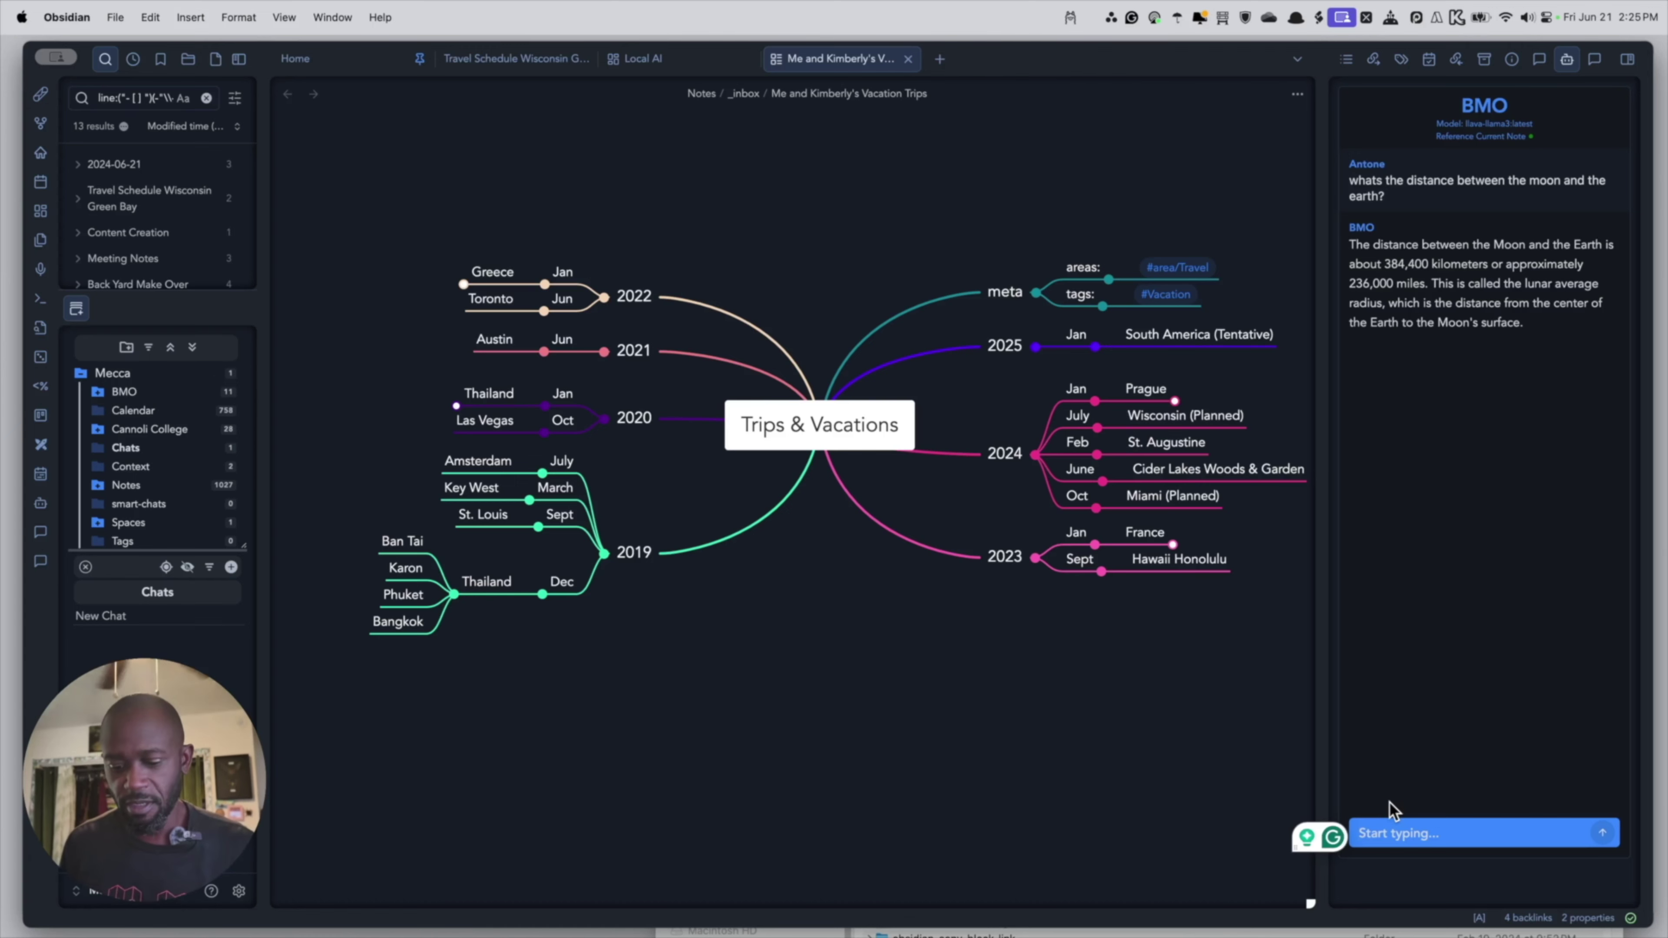
{"action": "type", "text": "what"}
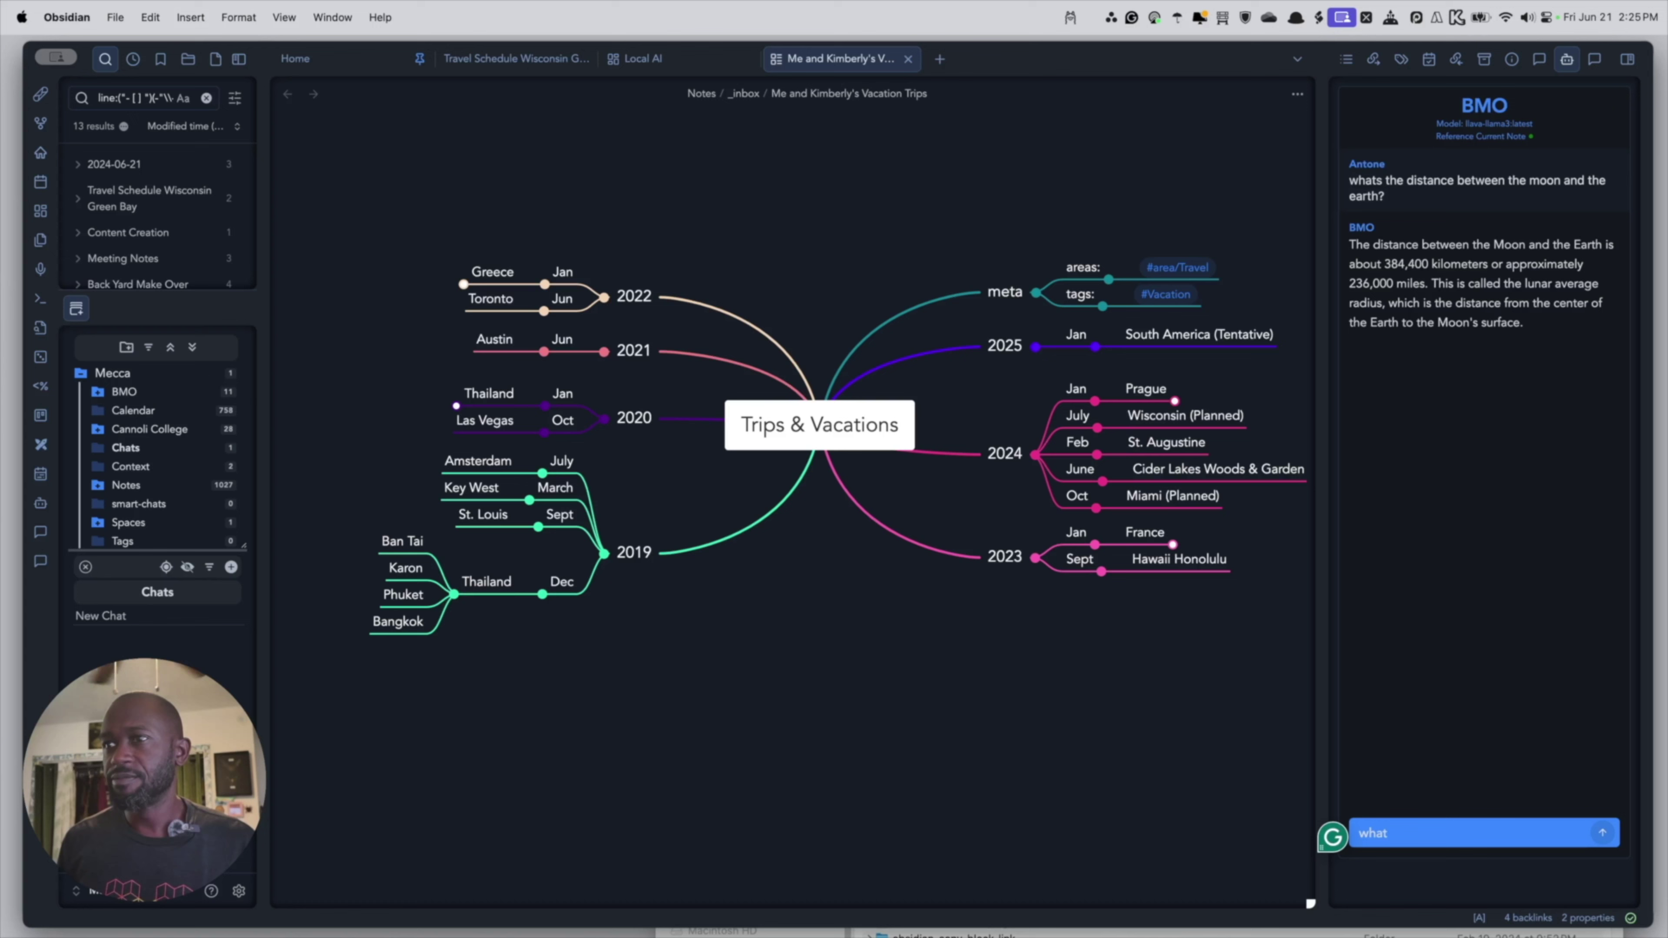
{"action": "type", "text": " trips are "}
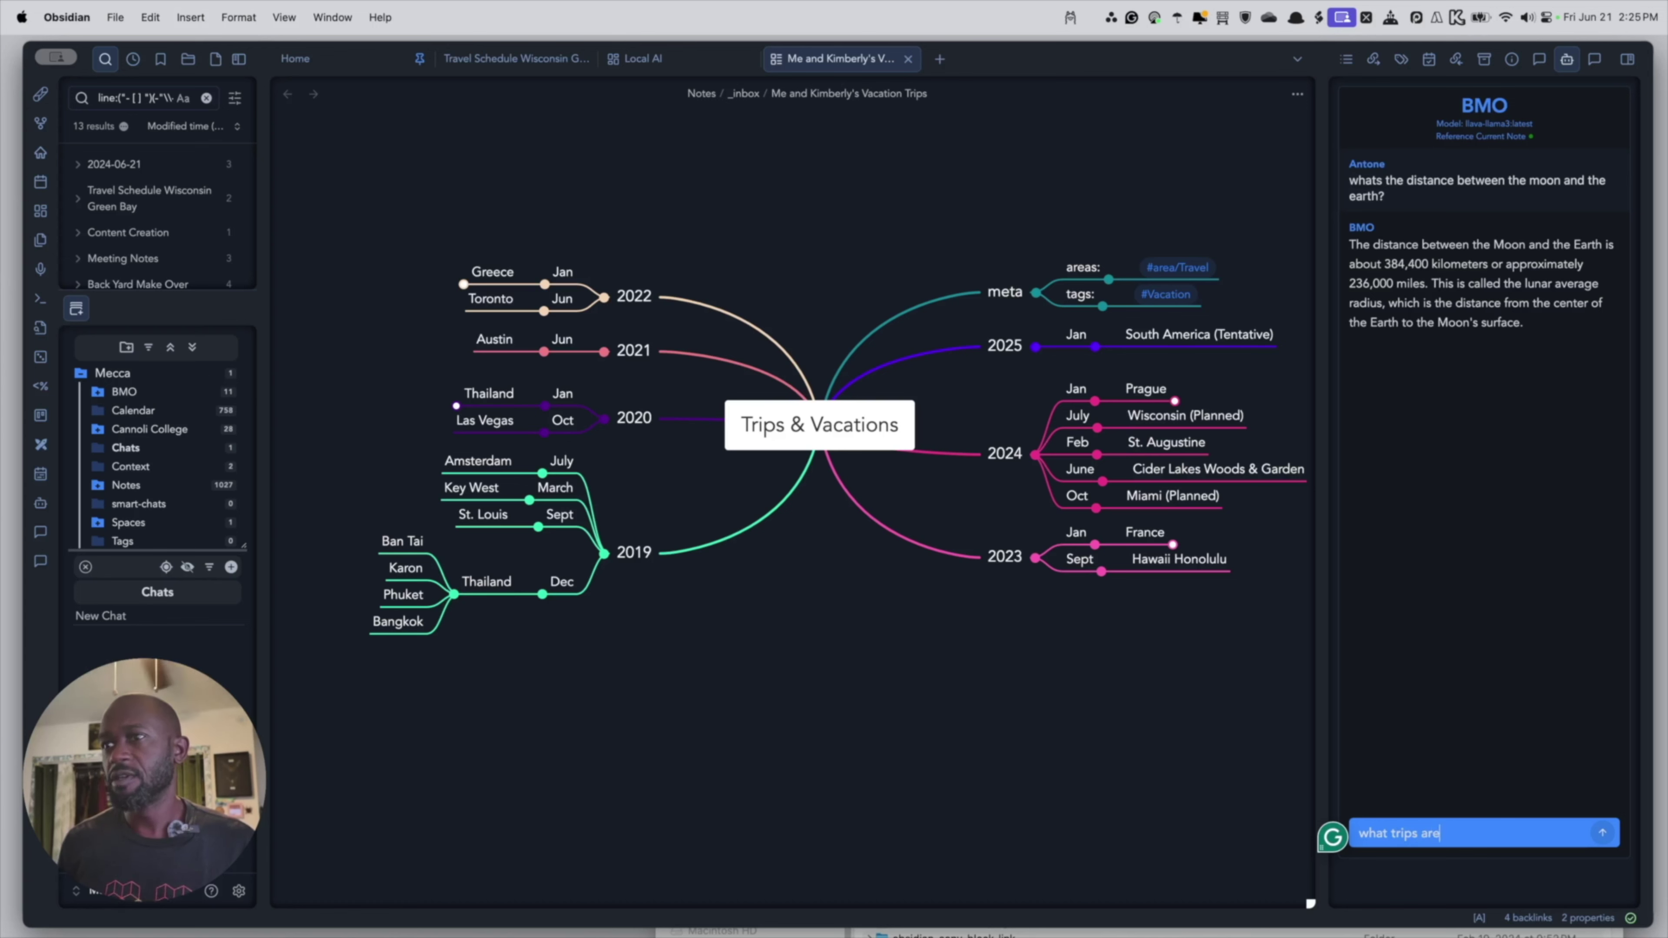
{"action": "type", "text": "planne"}
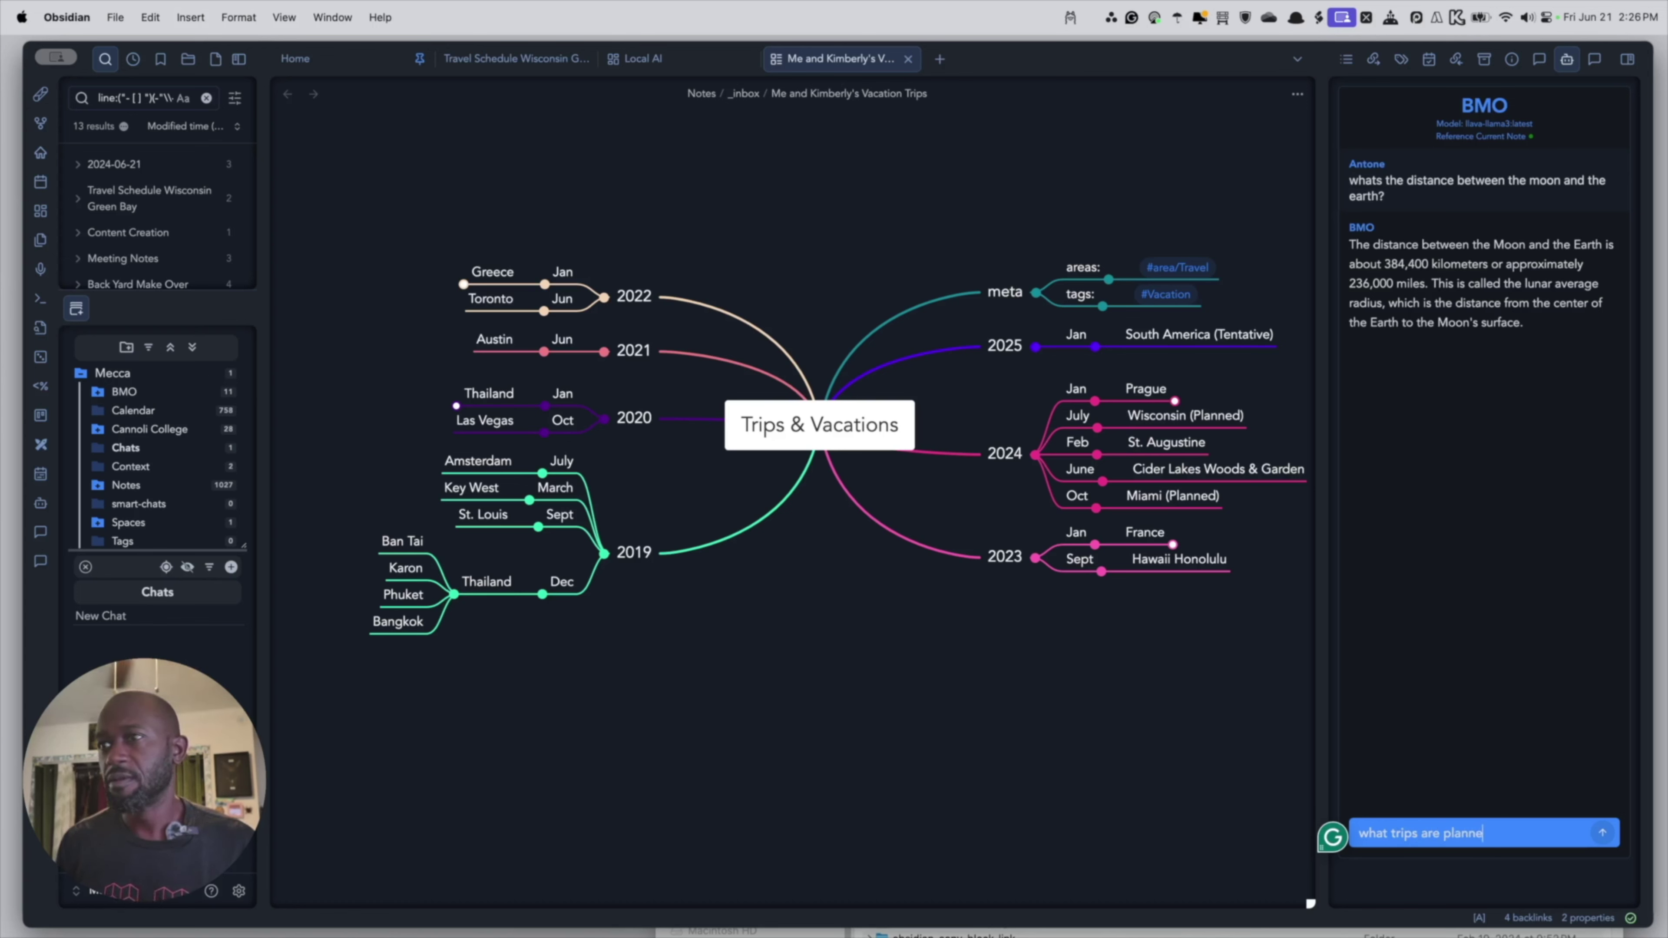
{"action": "type", "text": "d this year?"}
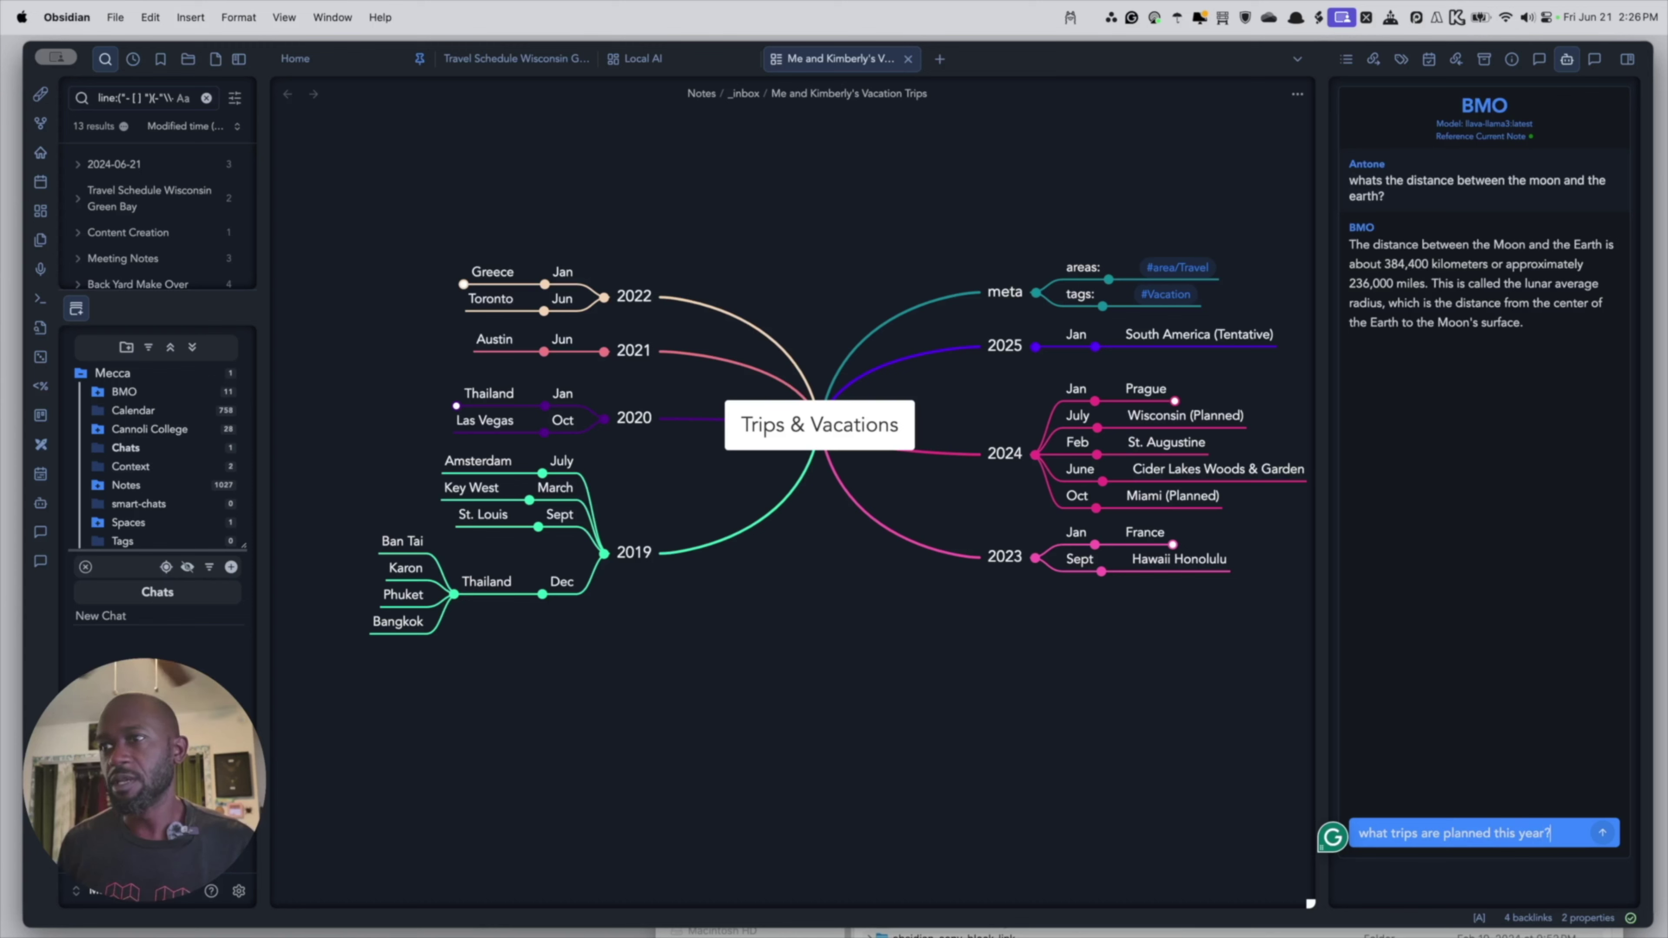
{"action": "key", "text": "Return"}
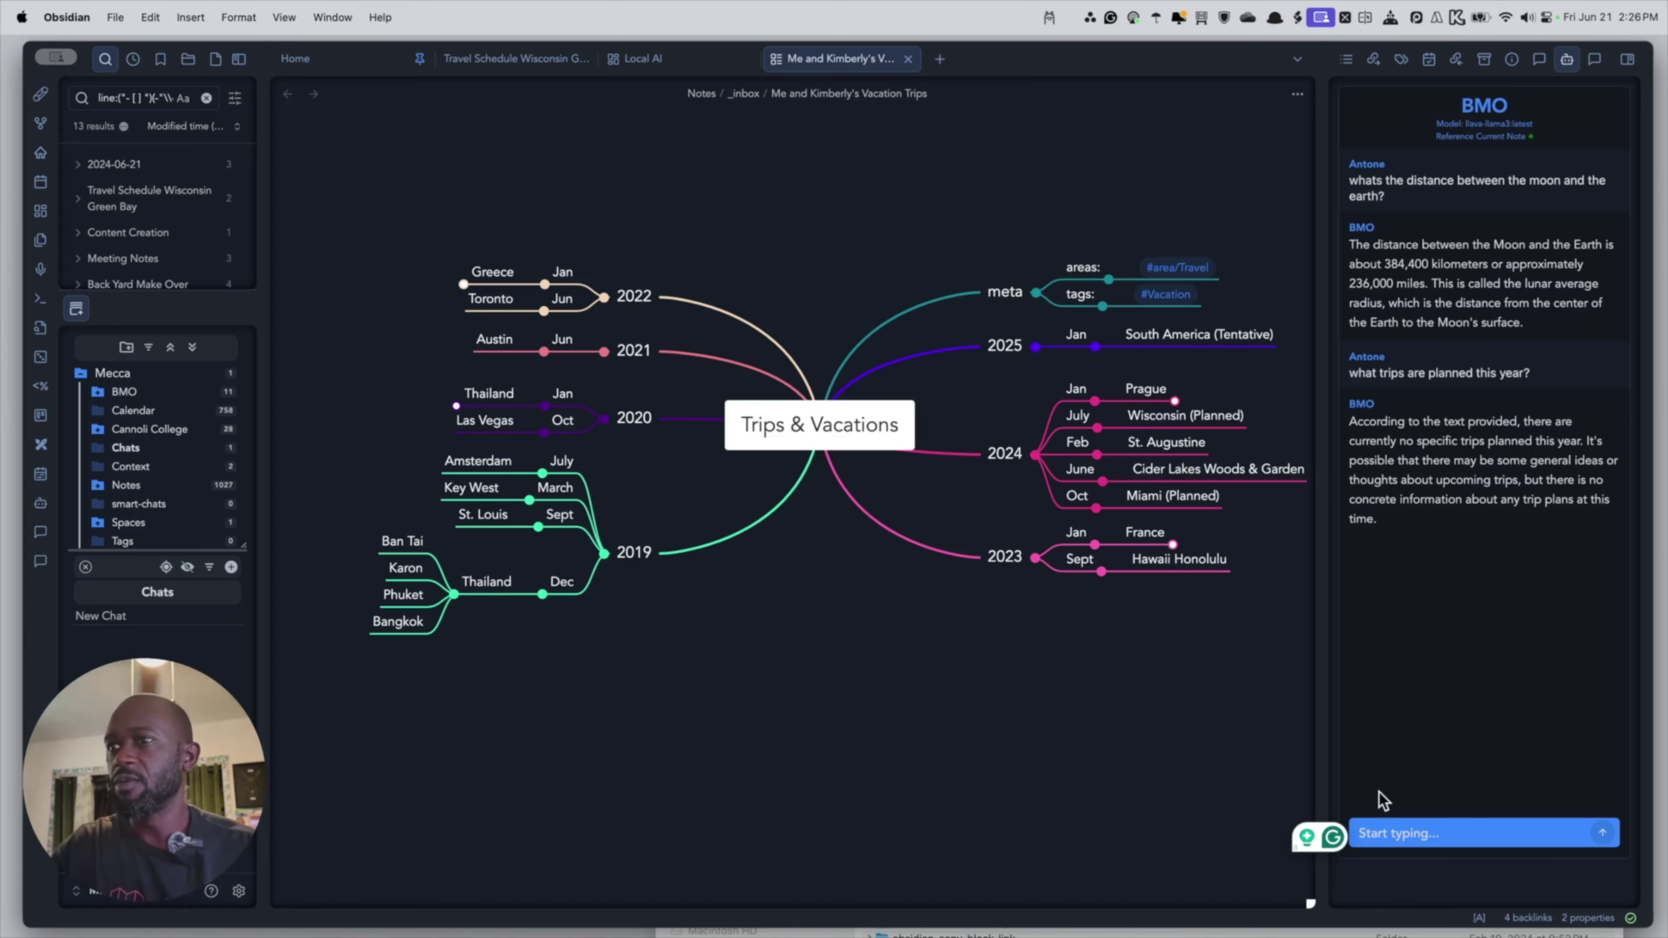
{"action": "key", "text": "super+v"}
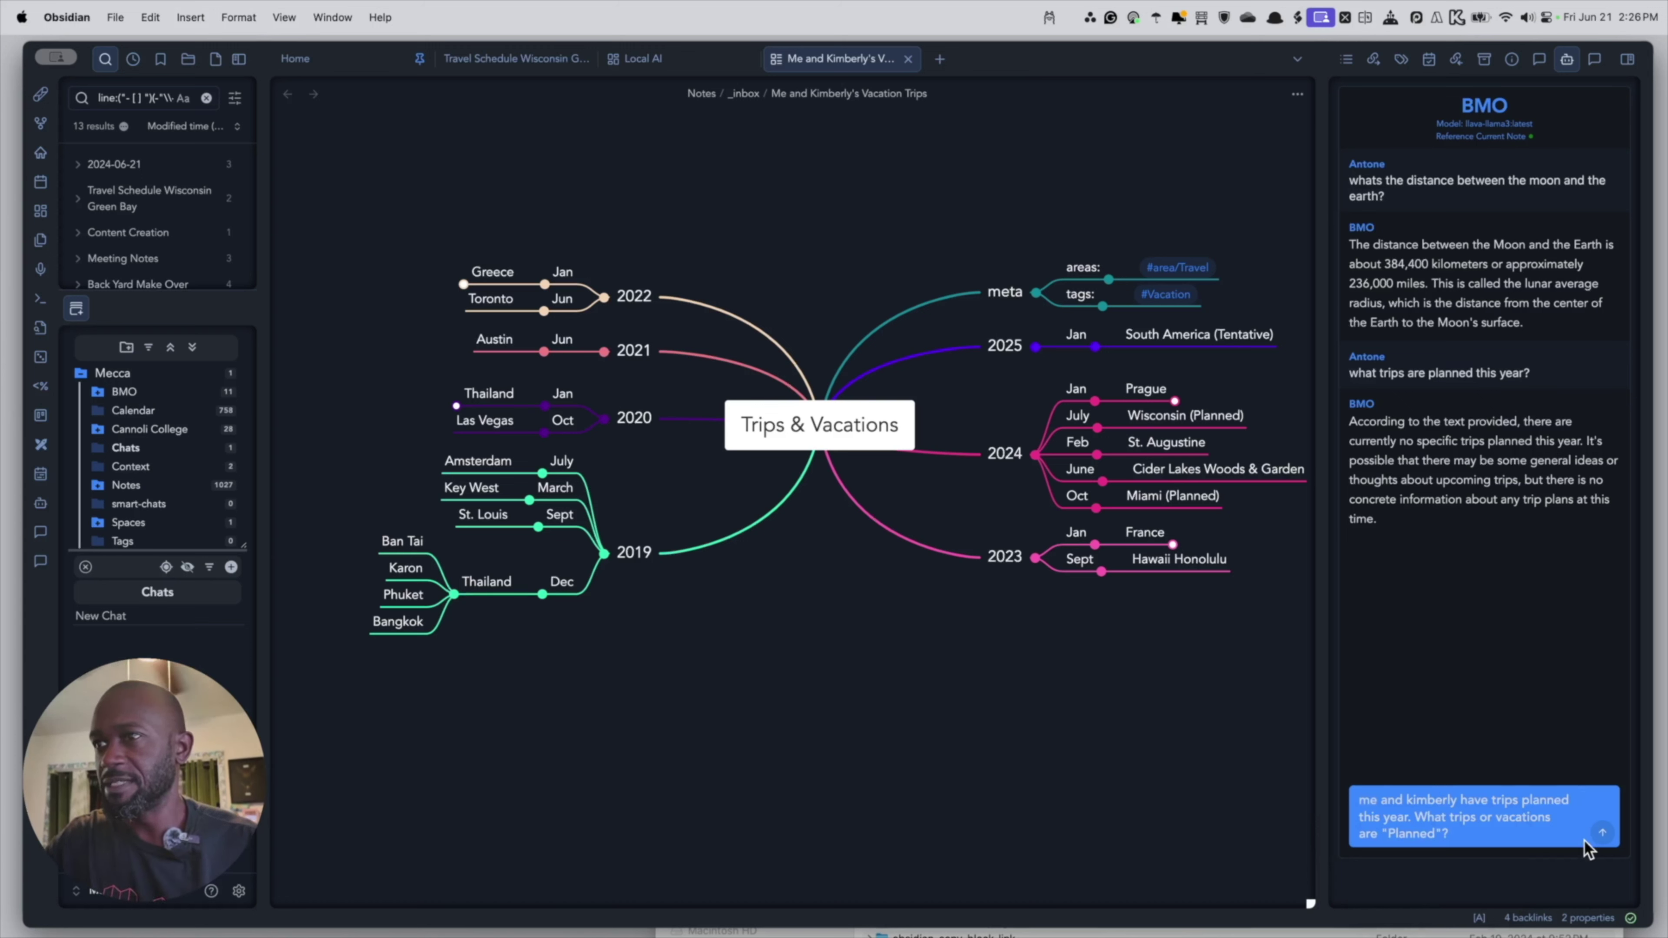
{"action": "left_click", "coordinate": [1602, 833]}
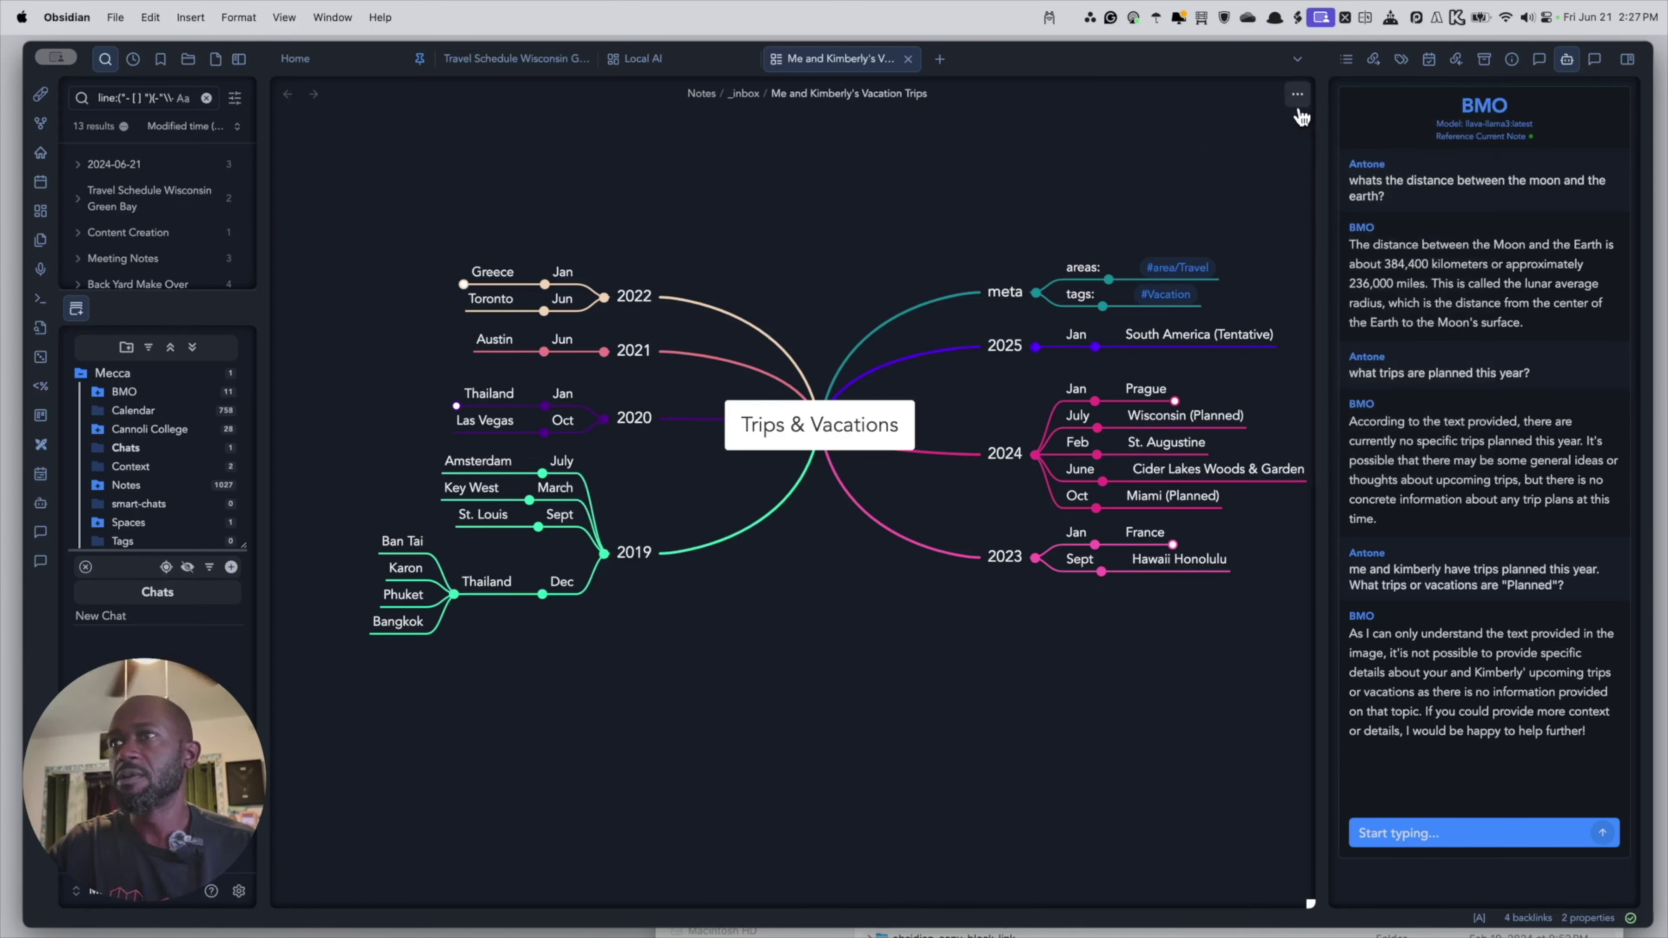
Switch the vacation trips note from mind map to Markdown view and ask BMO "what trips are planned this year?" again.
{"action": "right_click", "coordinate": [1341, 453]}
{"action": "left_click", "coordinate": [1341, 460]}
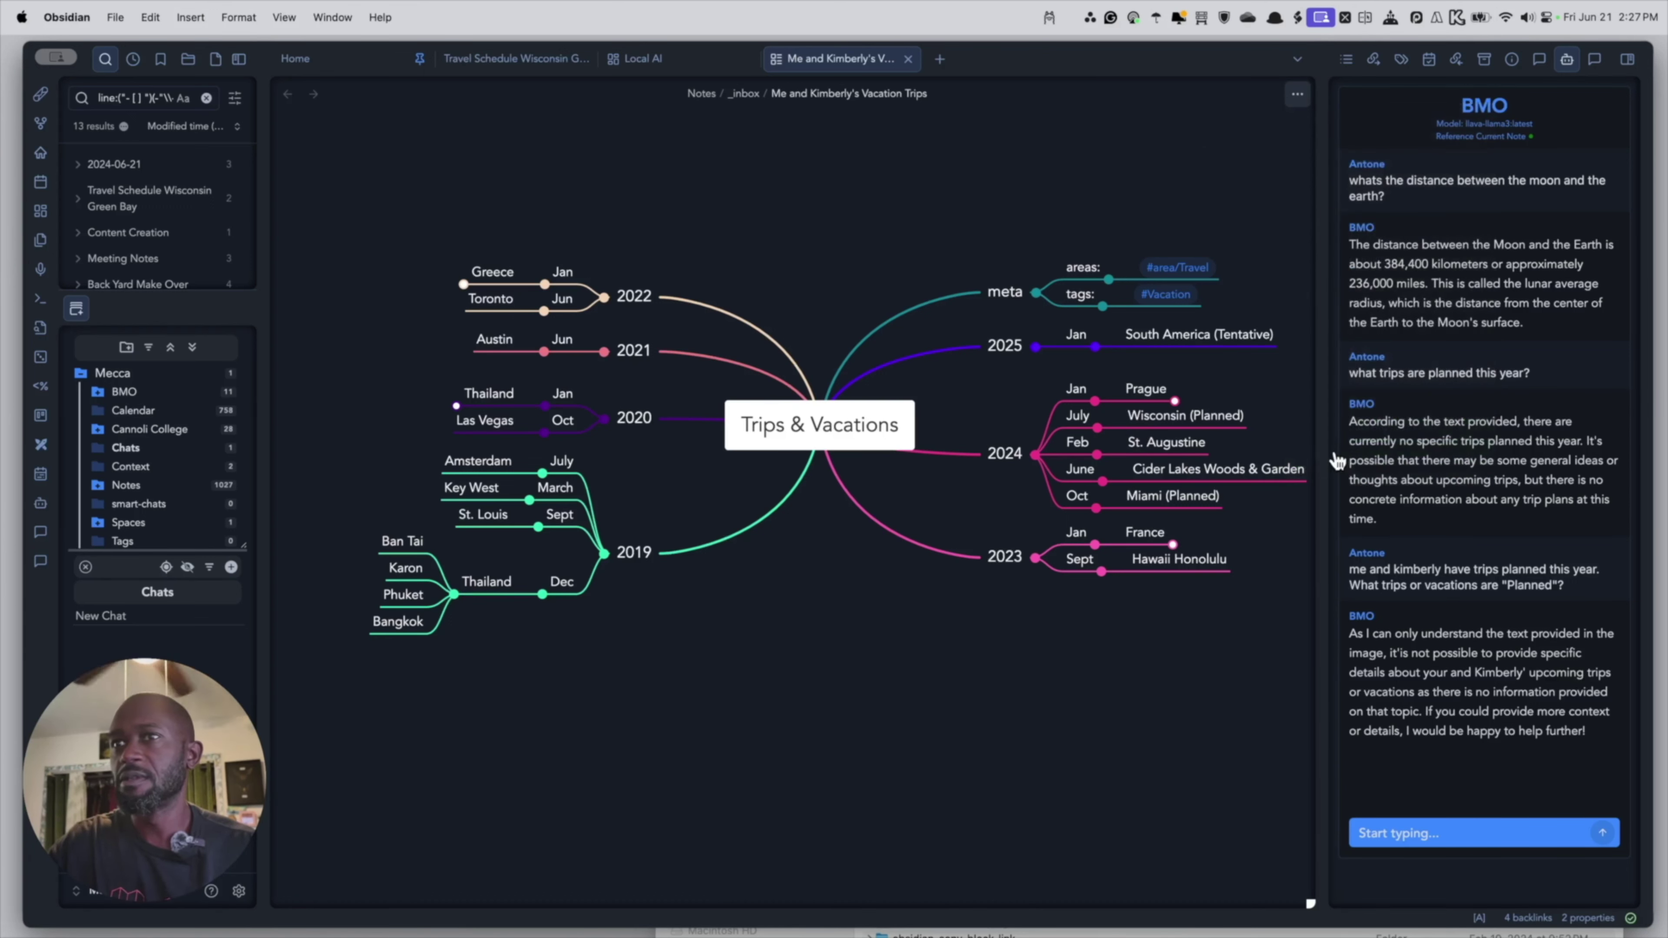
{"action": "left_click", "coordinate": [1596, 356]}
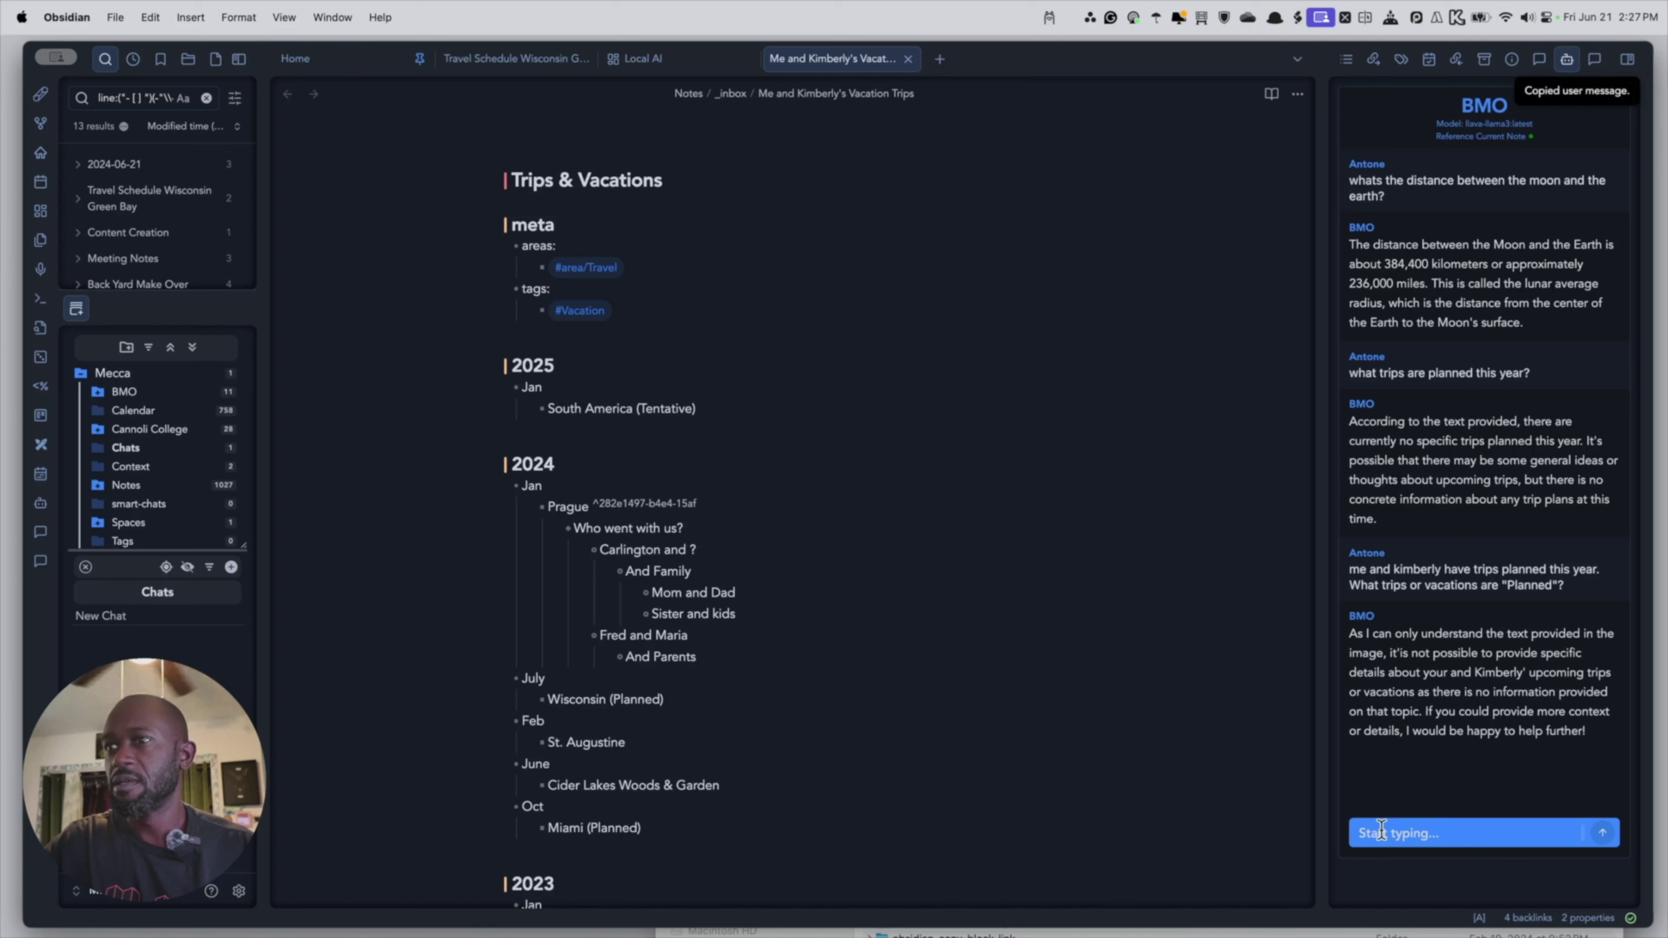
{"action": "type", "text": "what trips are planned this year?"}
{"action": "key", "text": "Return"}
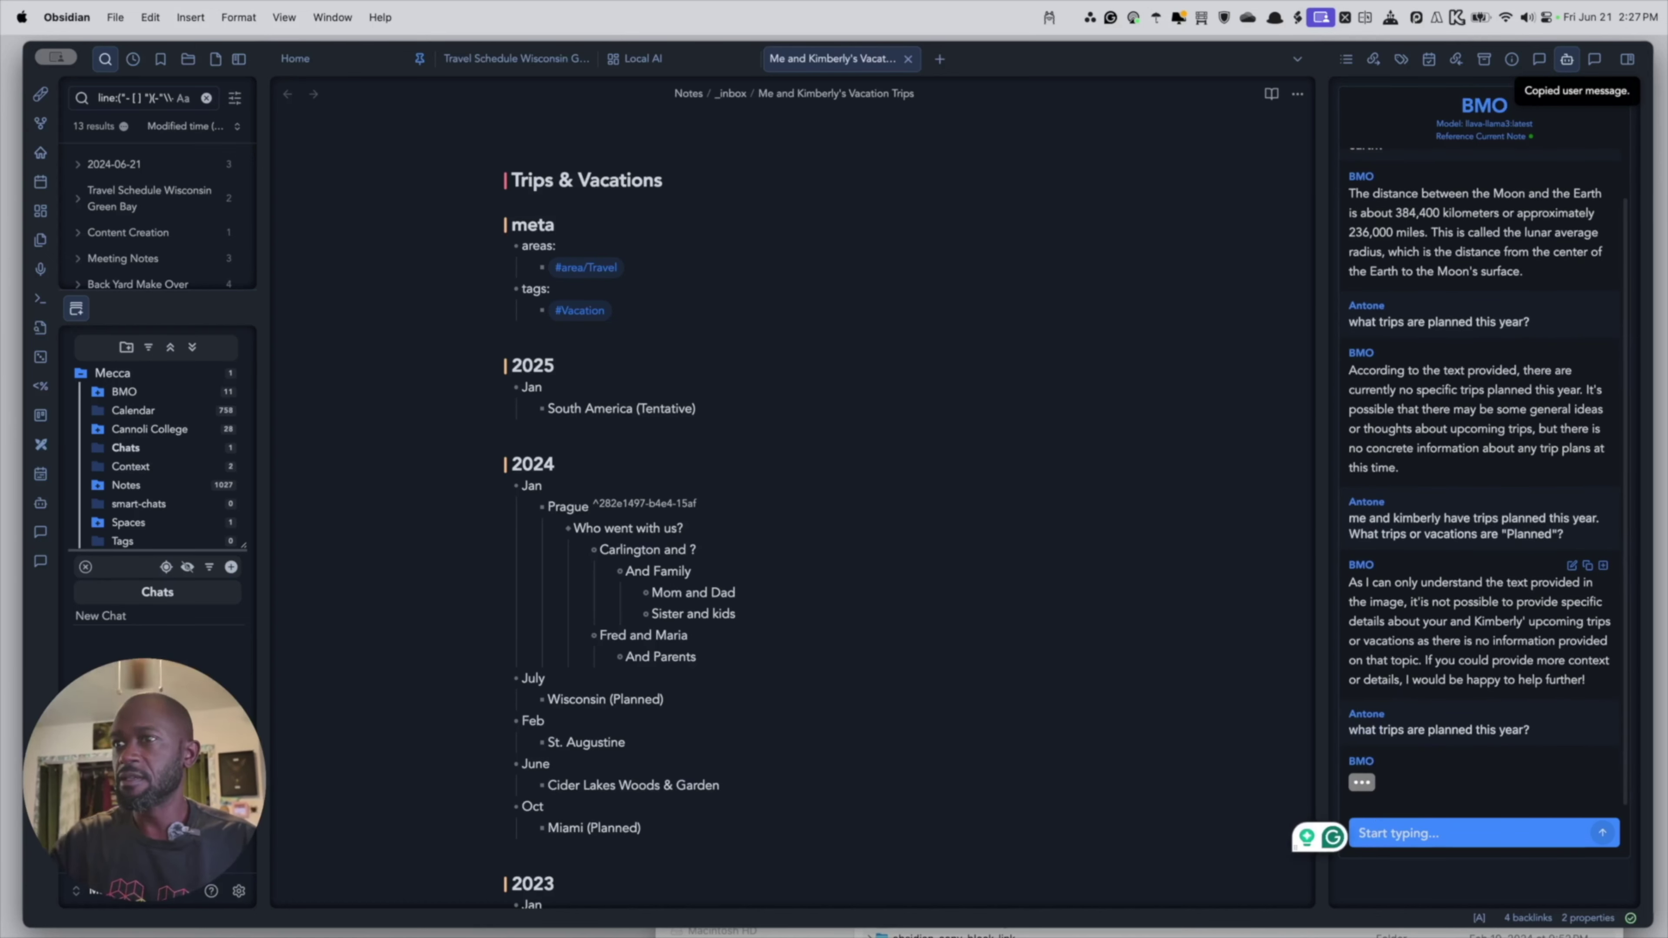
Compare each trip in BMO's latest answer with the 2024 entries in the vacation trips note.
{"action": "left_click", "coordinate": [931, 603]}
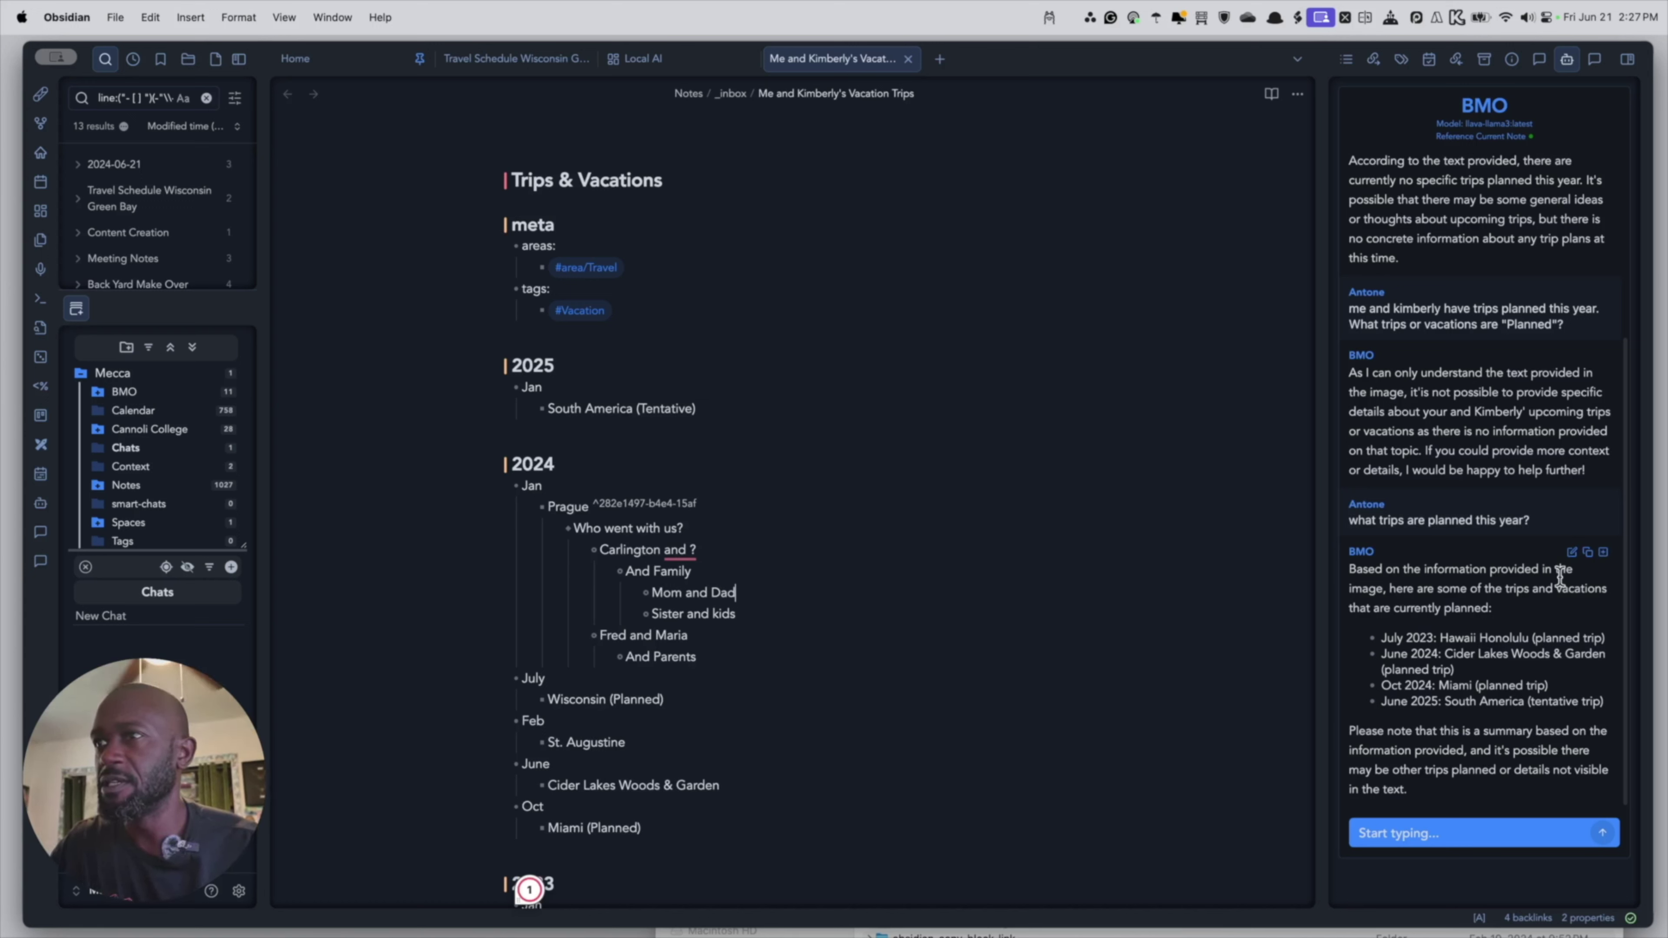
{"action": "left_click_drag", "start_coordinate": [1555, 569], "coordinate": [1568, 589]}
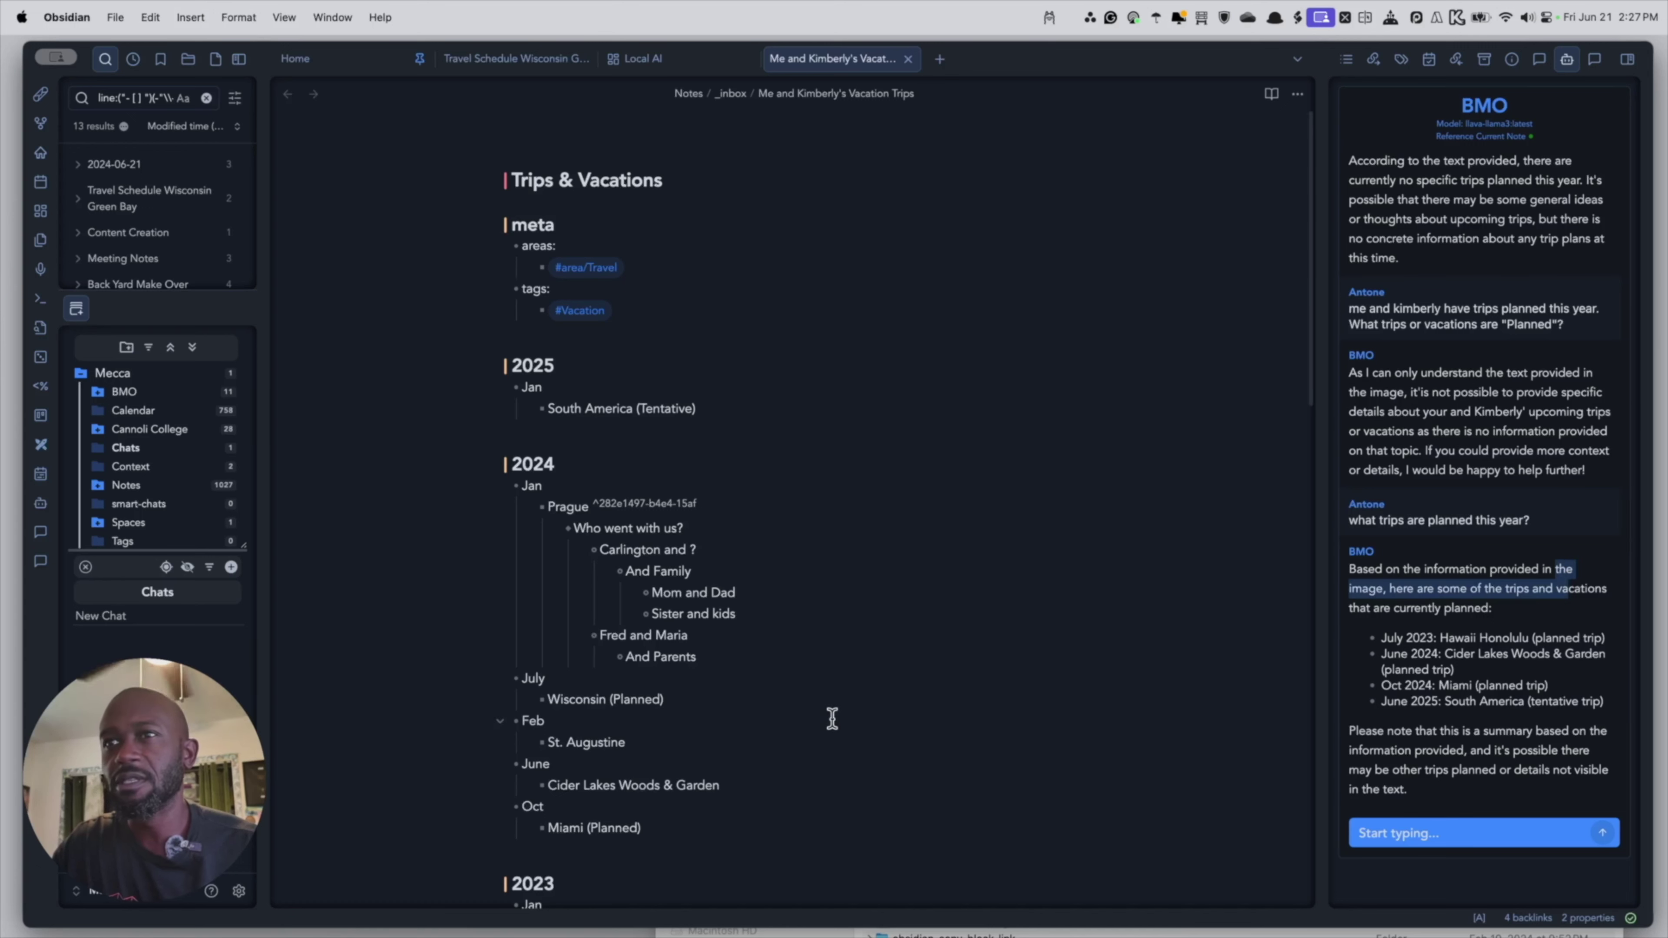
{"action": "left_click", "coordinate": [708, 710]}
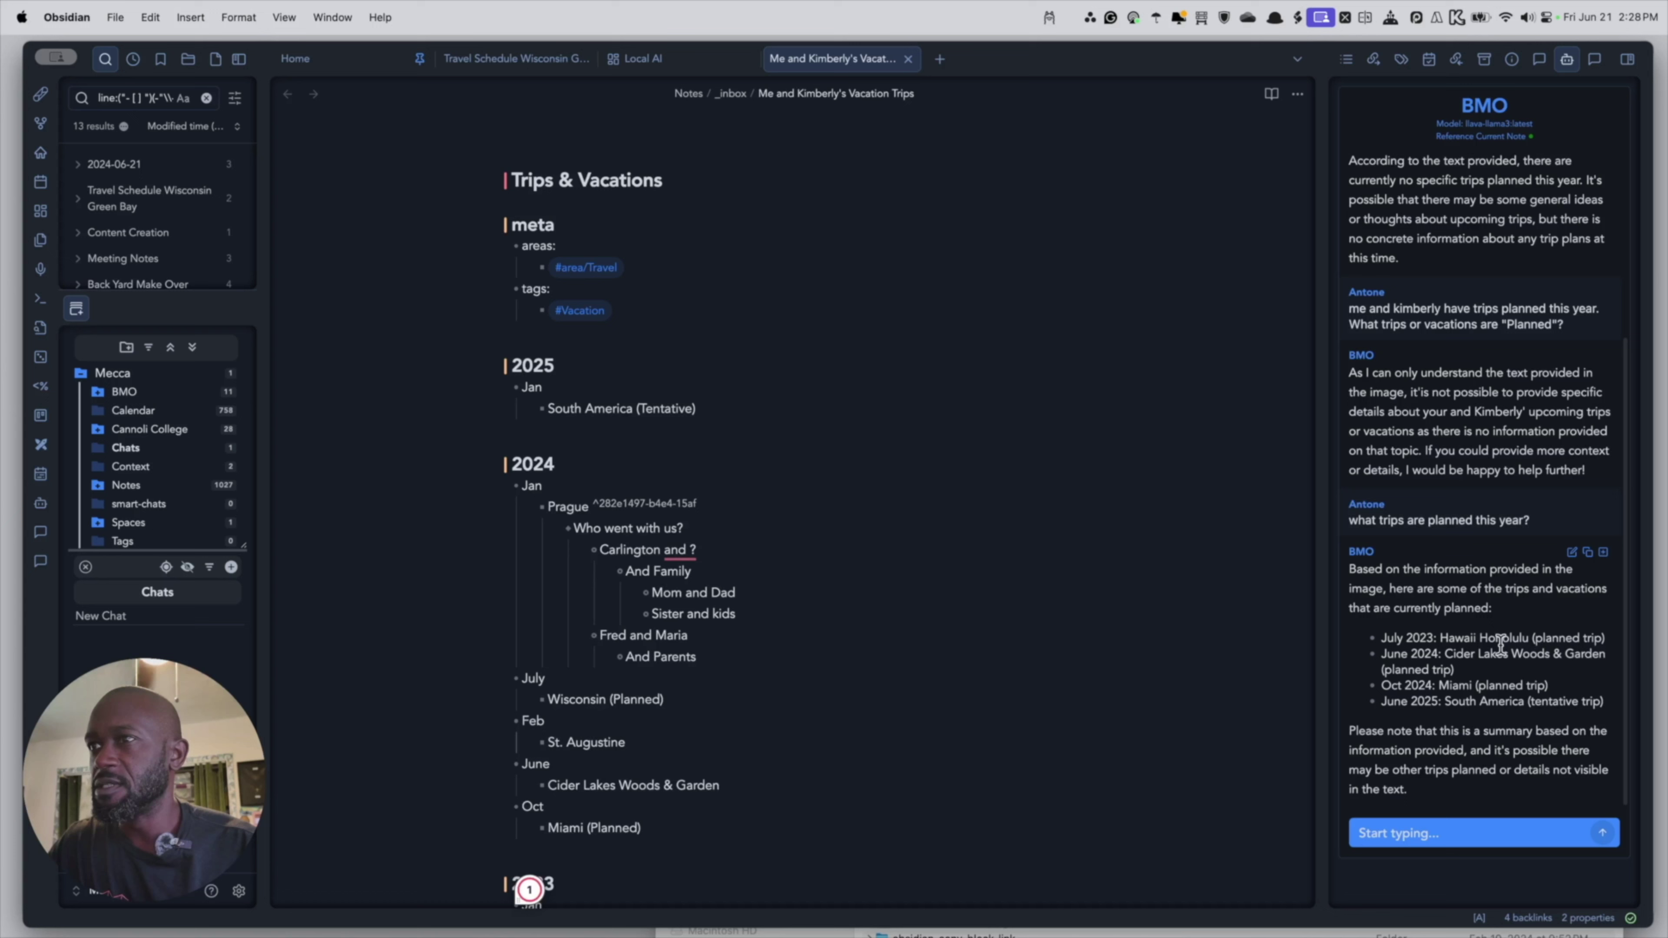
{"action": "left_click_drag", "start_coordinate": [1489, 638], "coordinate": [1574, 638]}
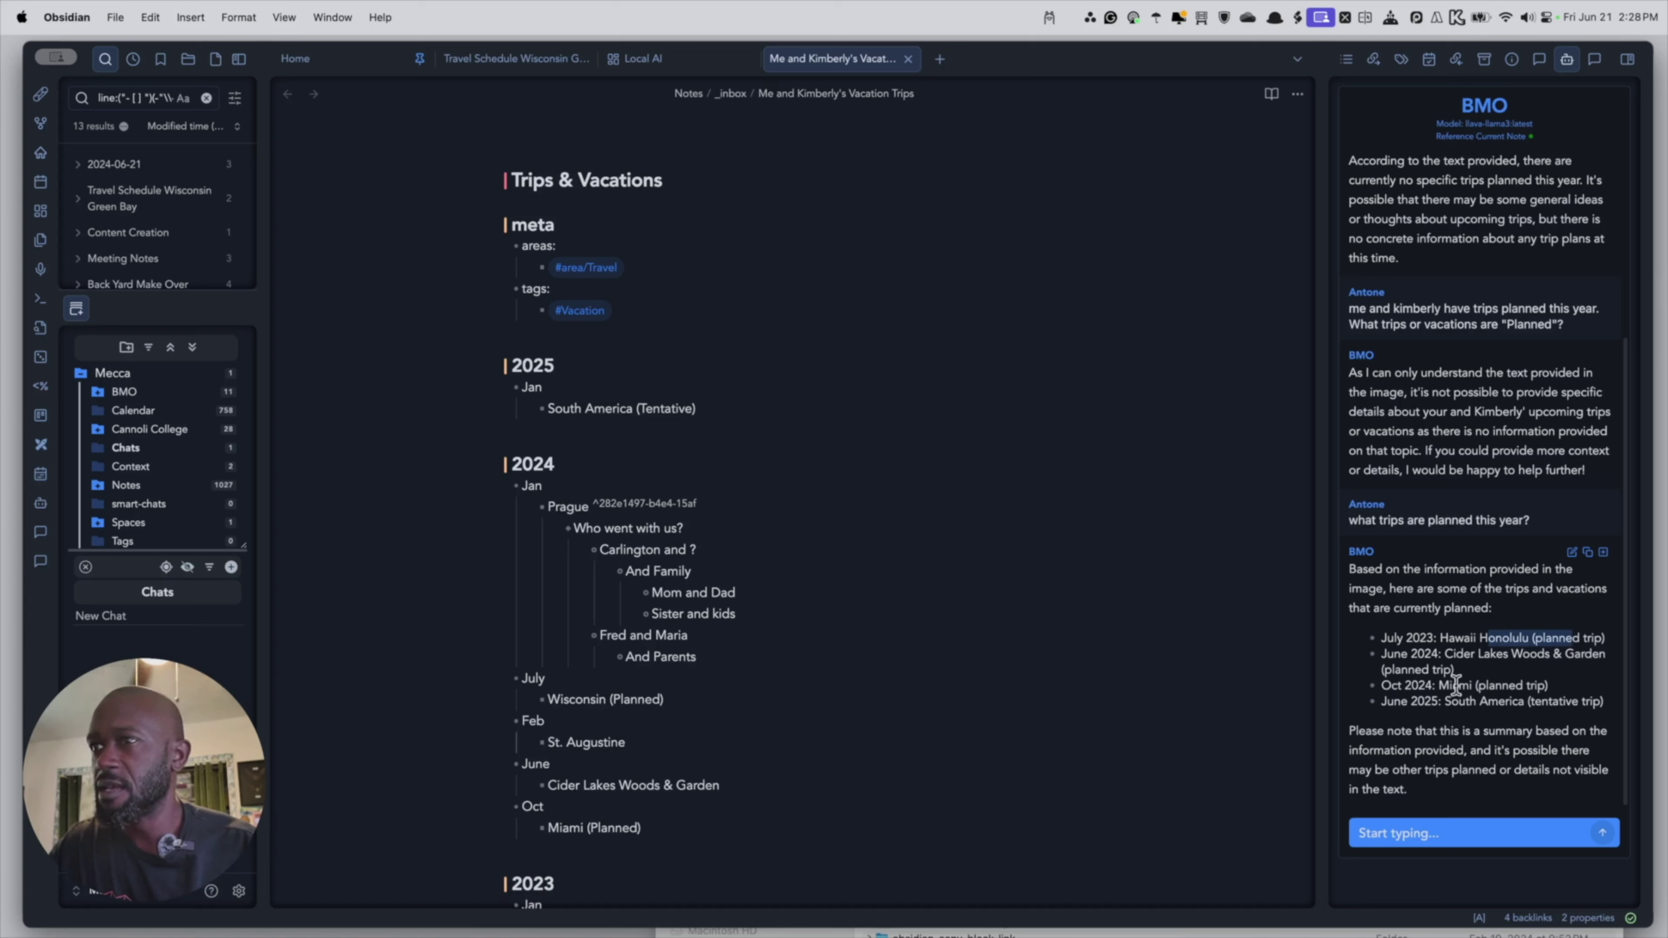
{"action": "left_click_drag", "start_coordinate": [1468, 665], "coordinate": [1394, 654]}
{"action": "left_click", "coordinate": [1528, 689]}
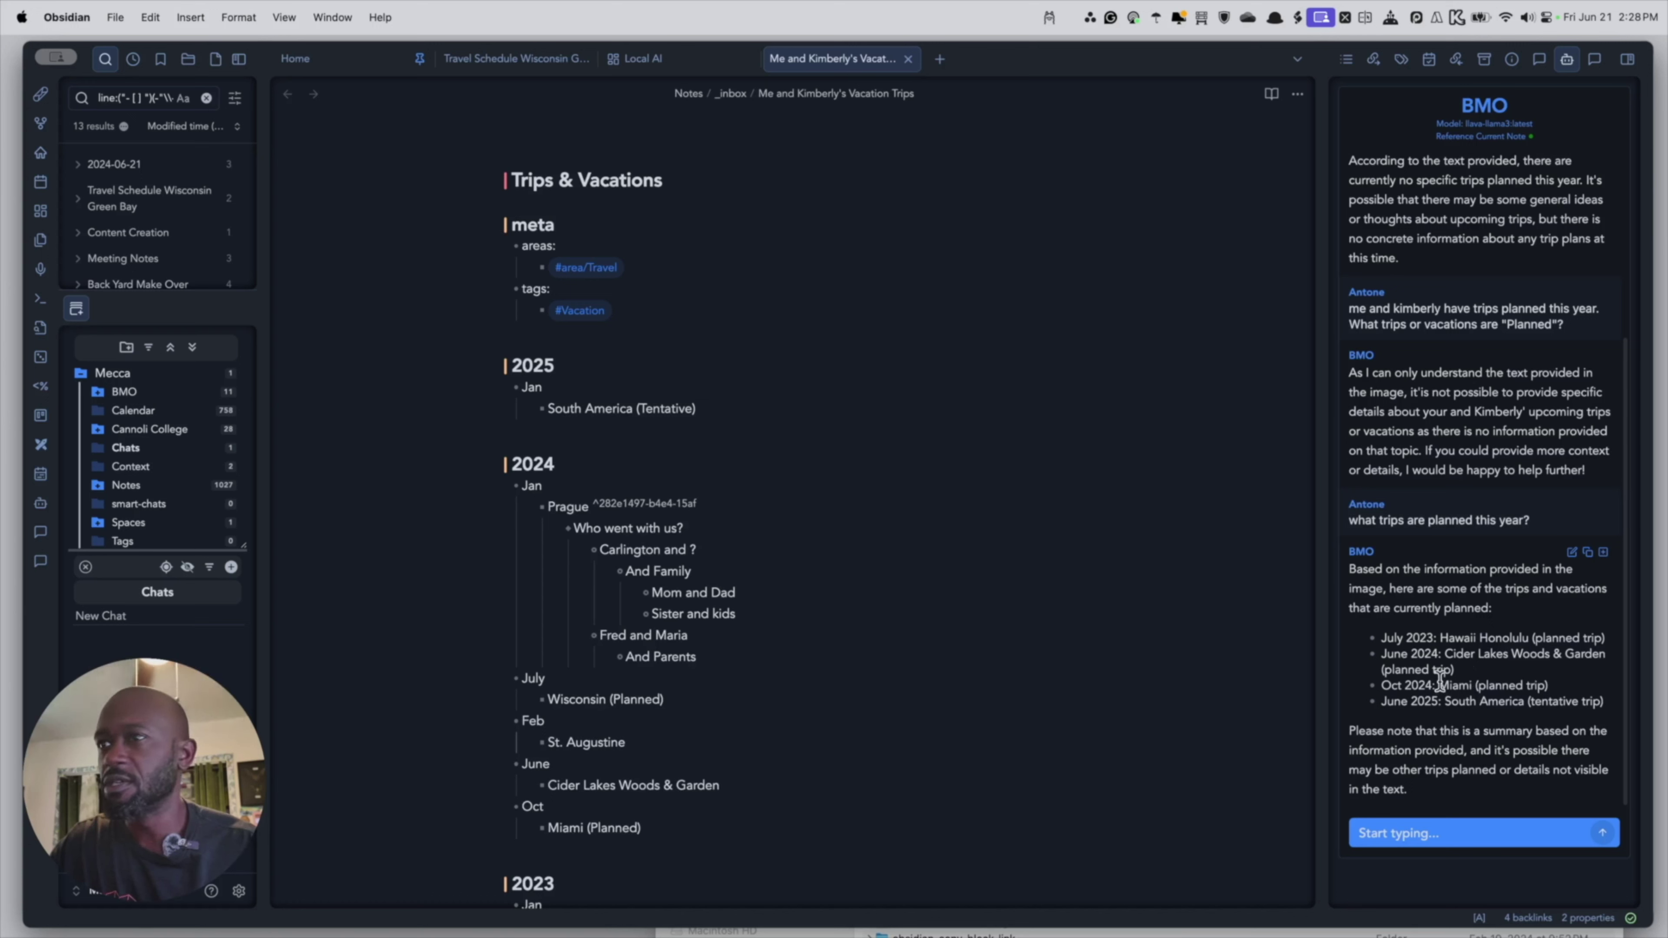
{"action": "triple_click", "coordinate": [1469, 670]}
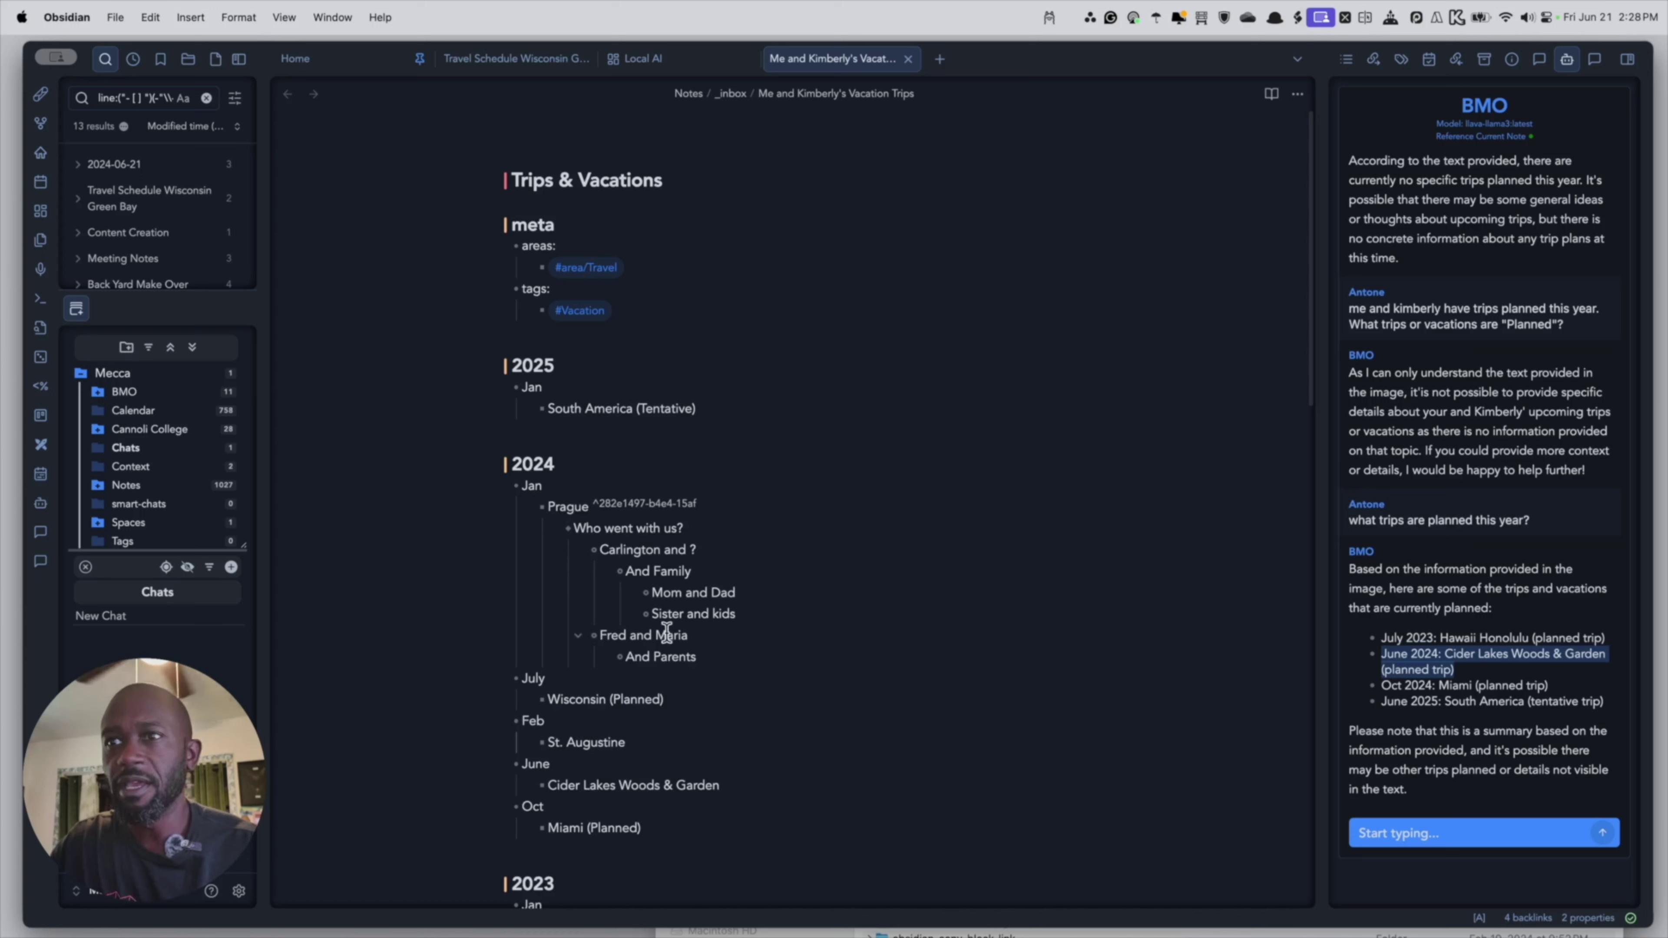
{"action": "left_click", "coordinate": [693, 786]}
{"action": "left_click", "coordinate": [614, 827]}
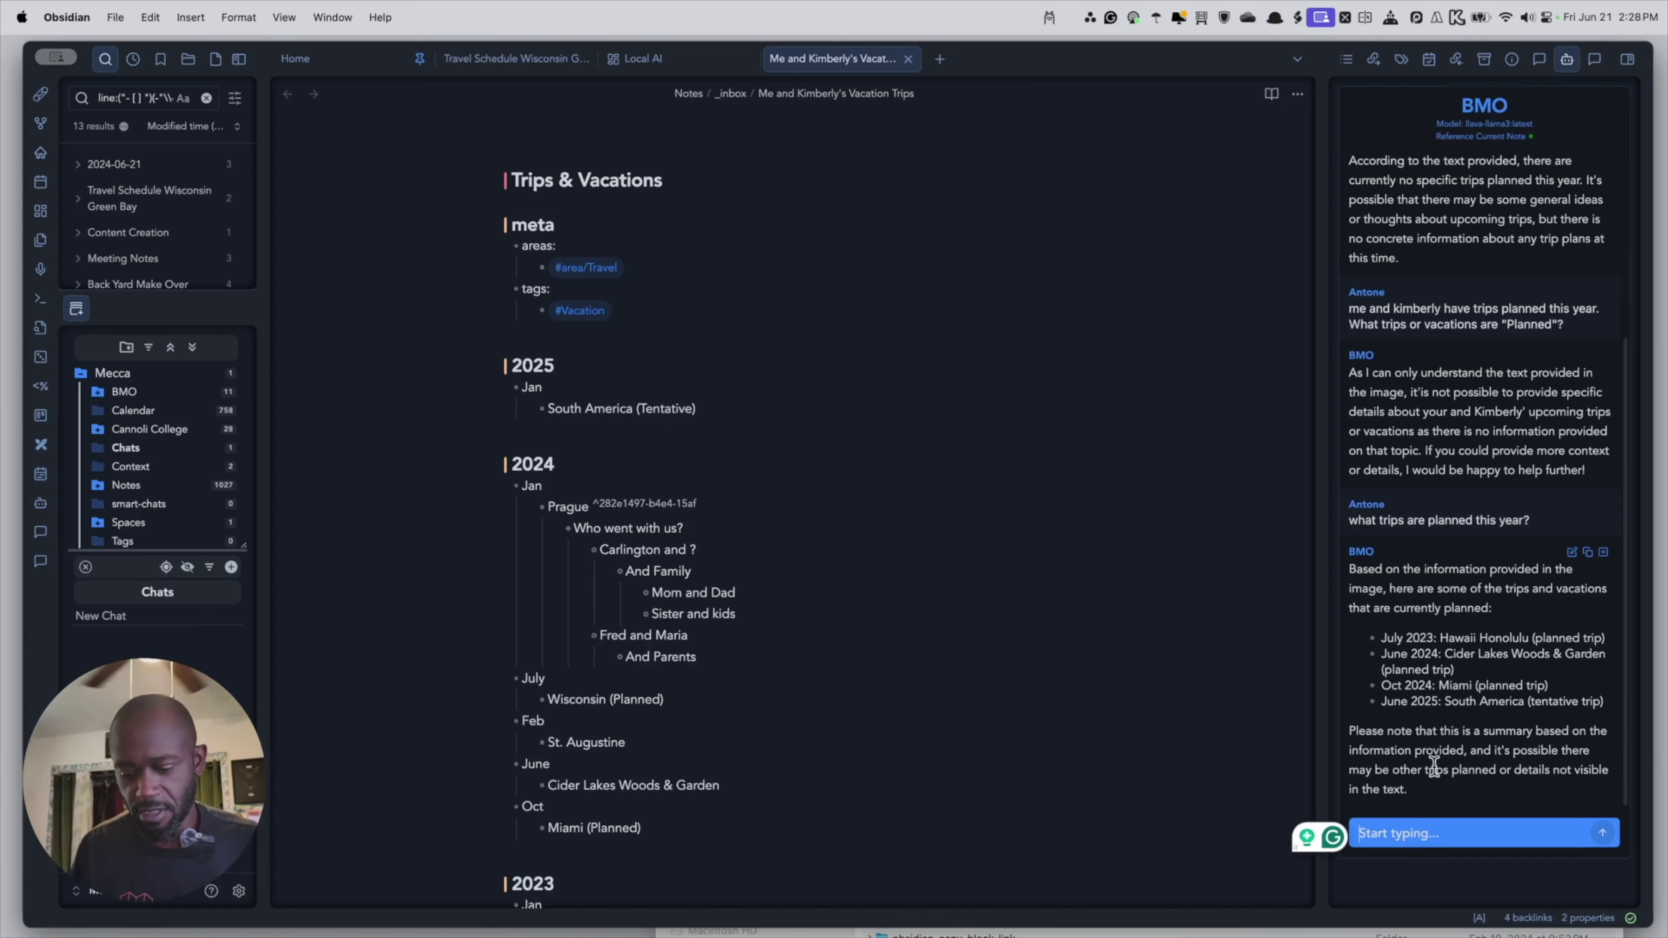
Clear BMO's history with /clear and ask which trips are "Planned" this year for me and the partner, giving the partner's first name.
{"action": "type", "text": "/clear"}
{"action": "key", "text": "Return"}
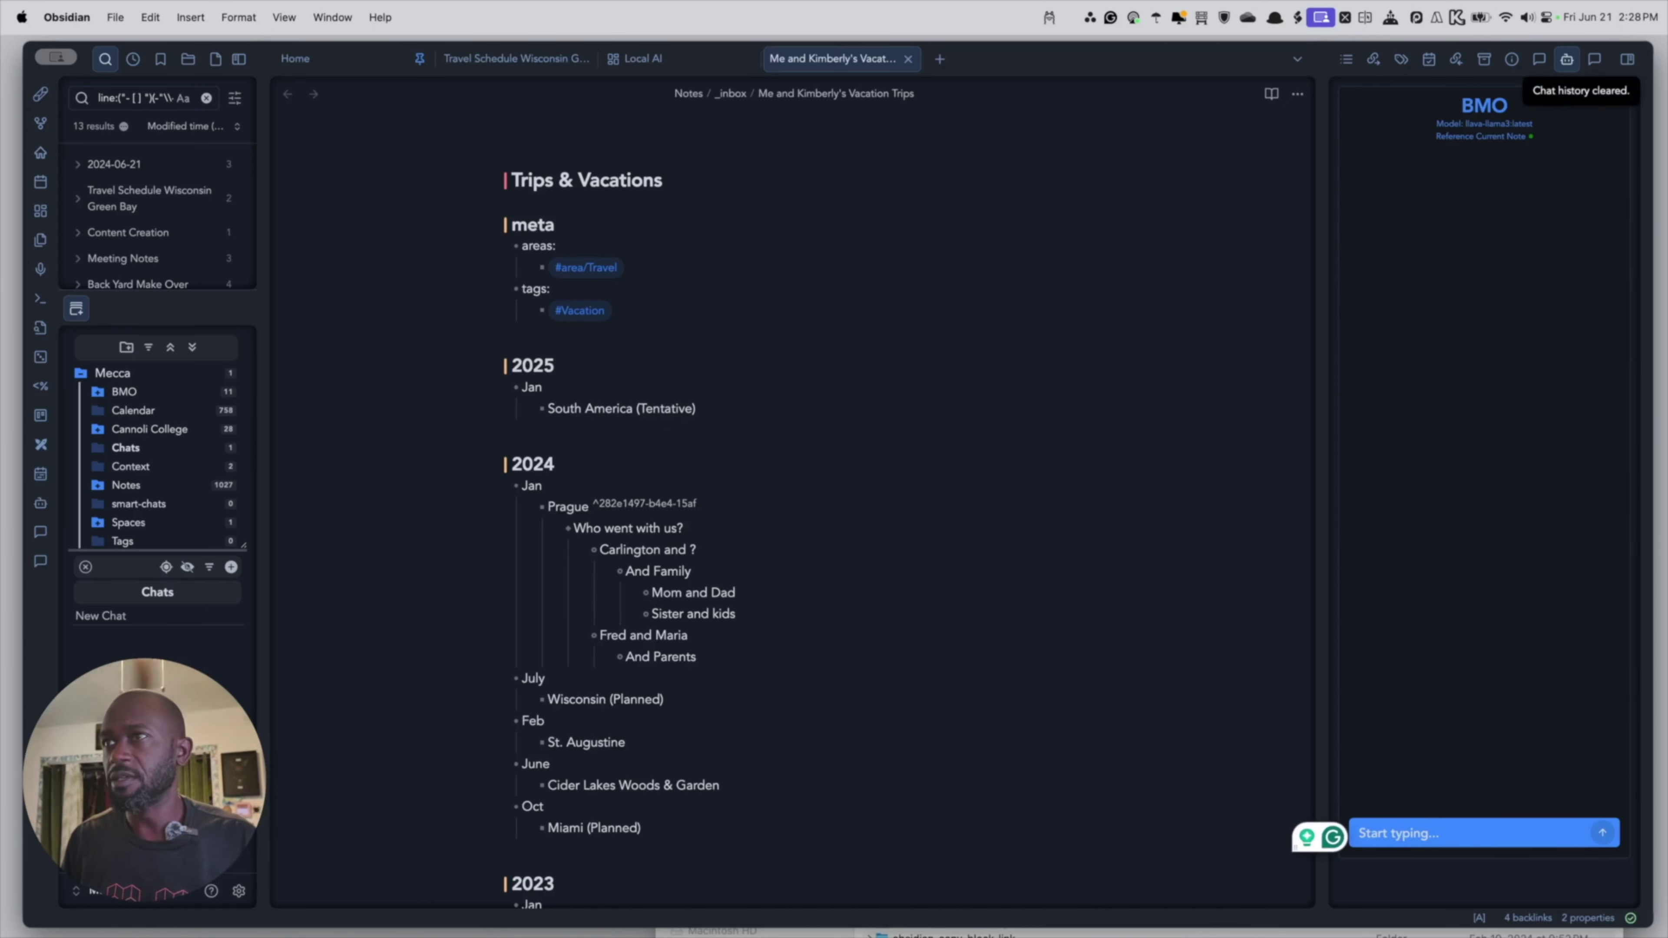
{"action": "type", "text": "what trips are planned this year?"}
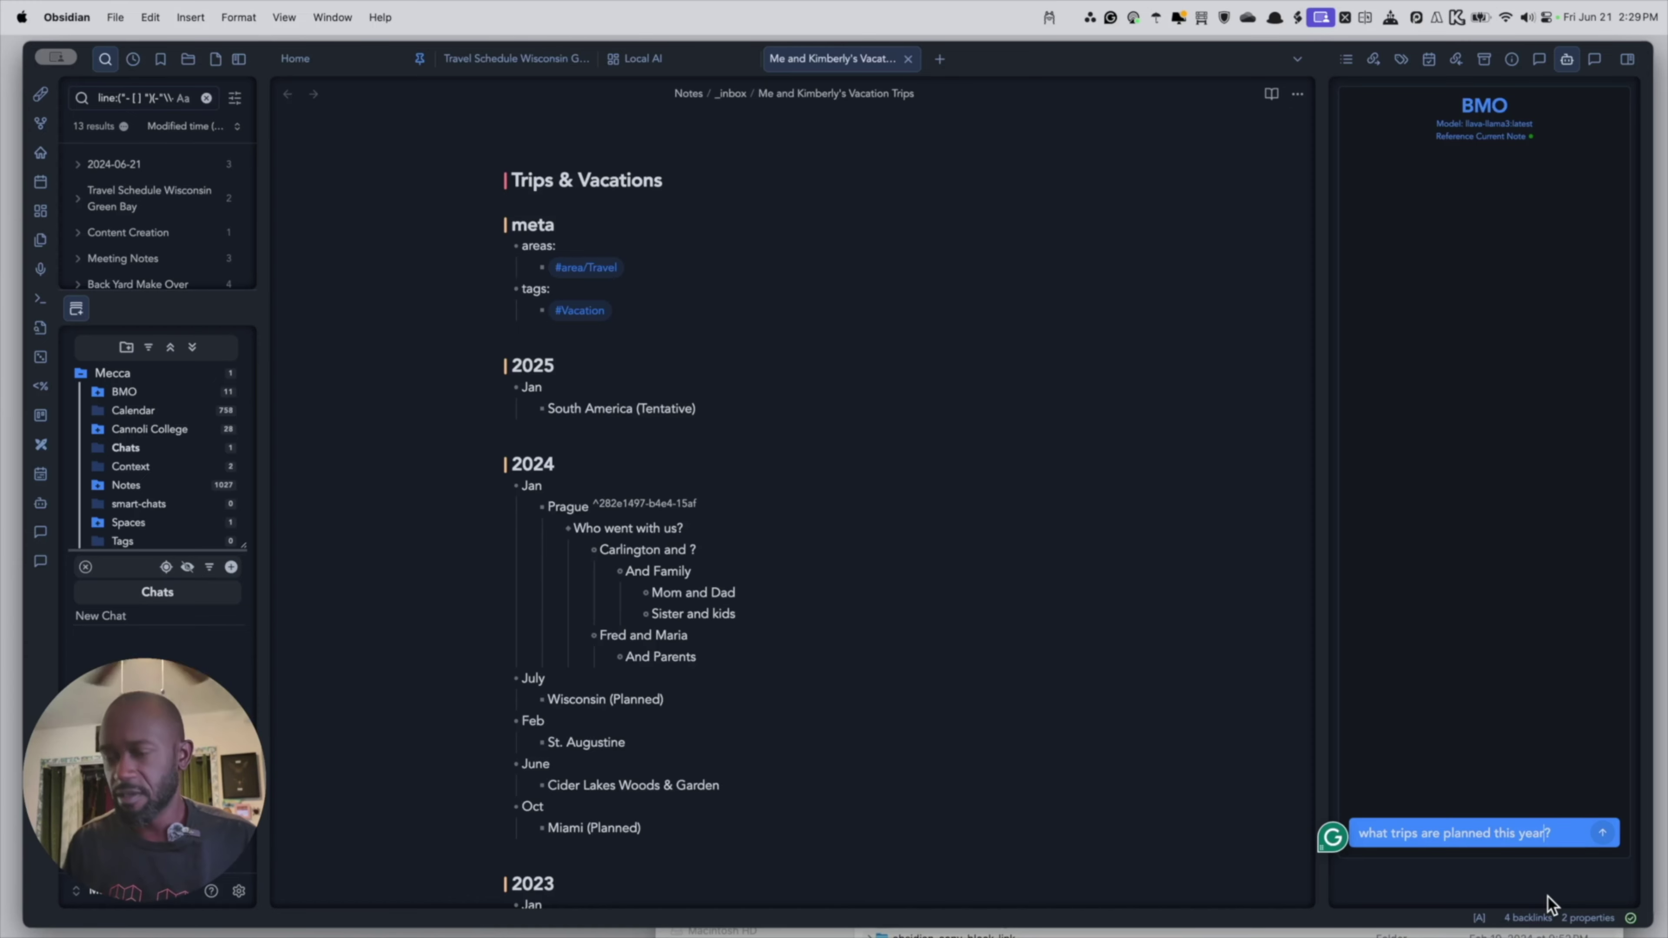
{"action": "type", "text": "for me and "}
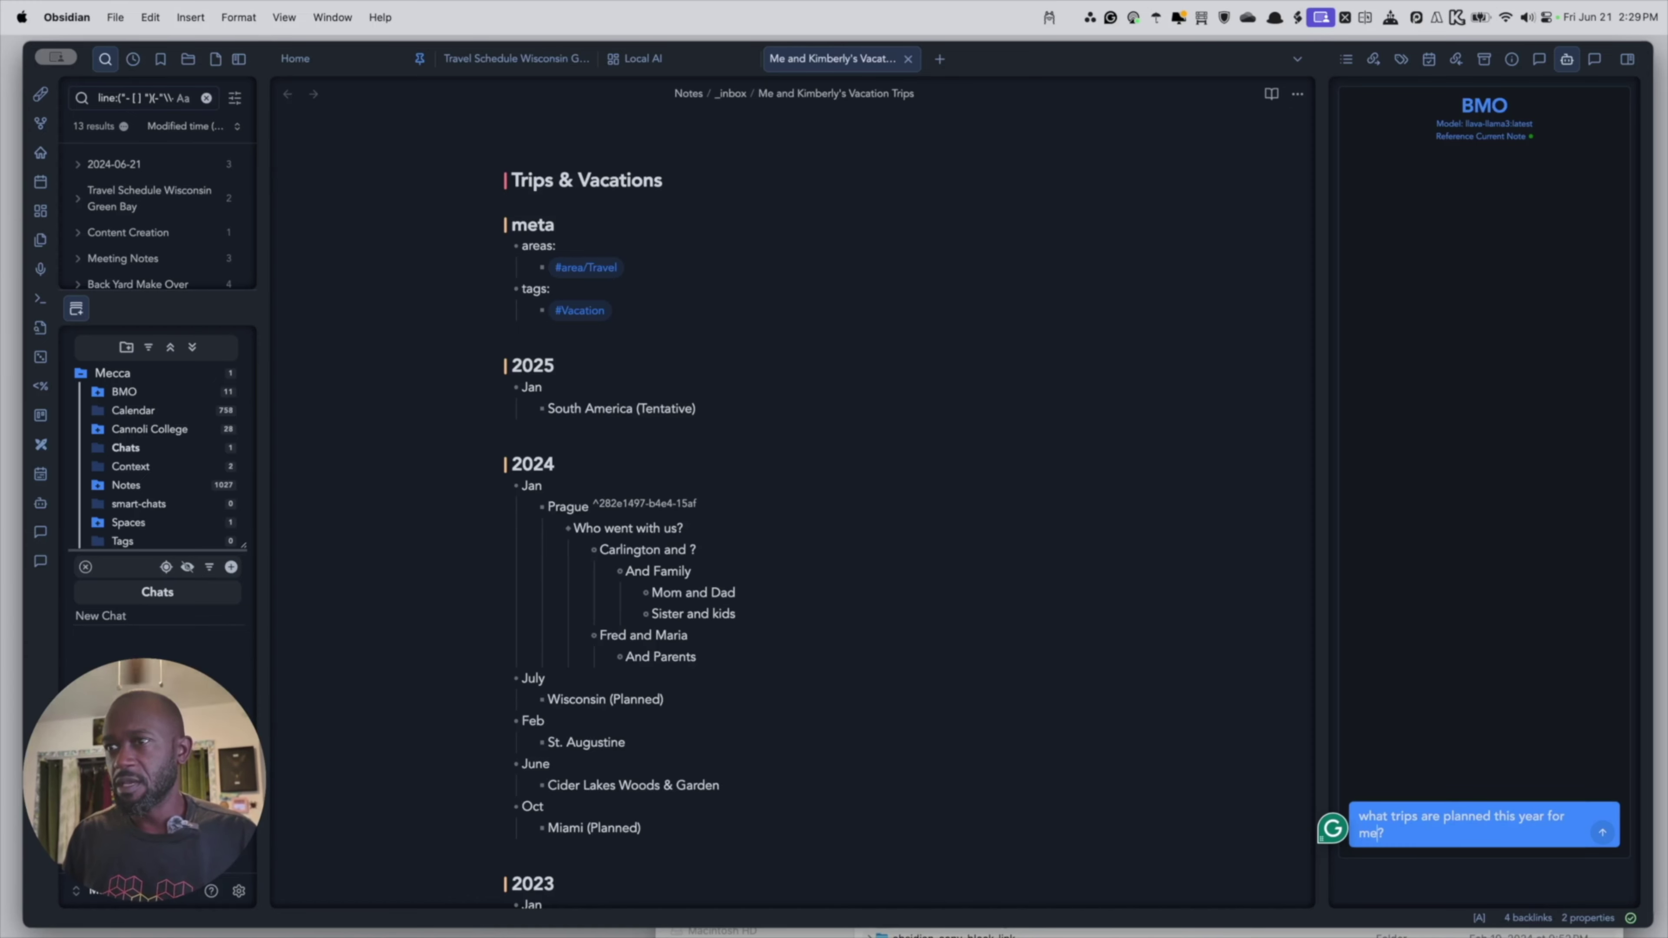
{"action": "type", "text": "kimberly"}
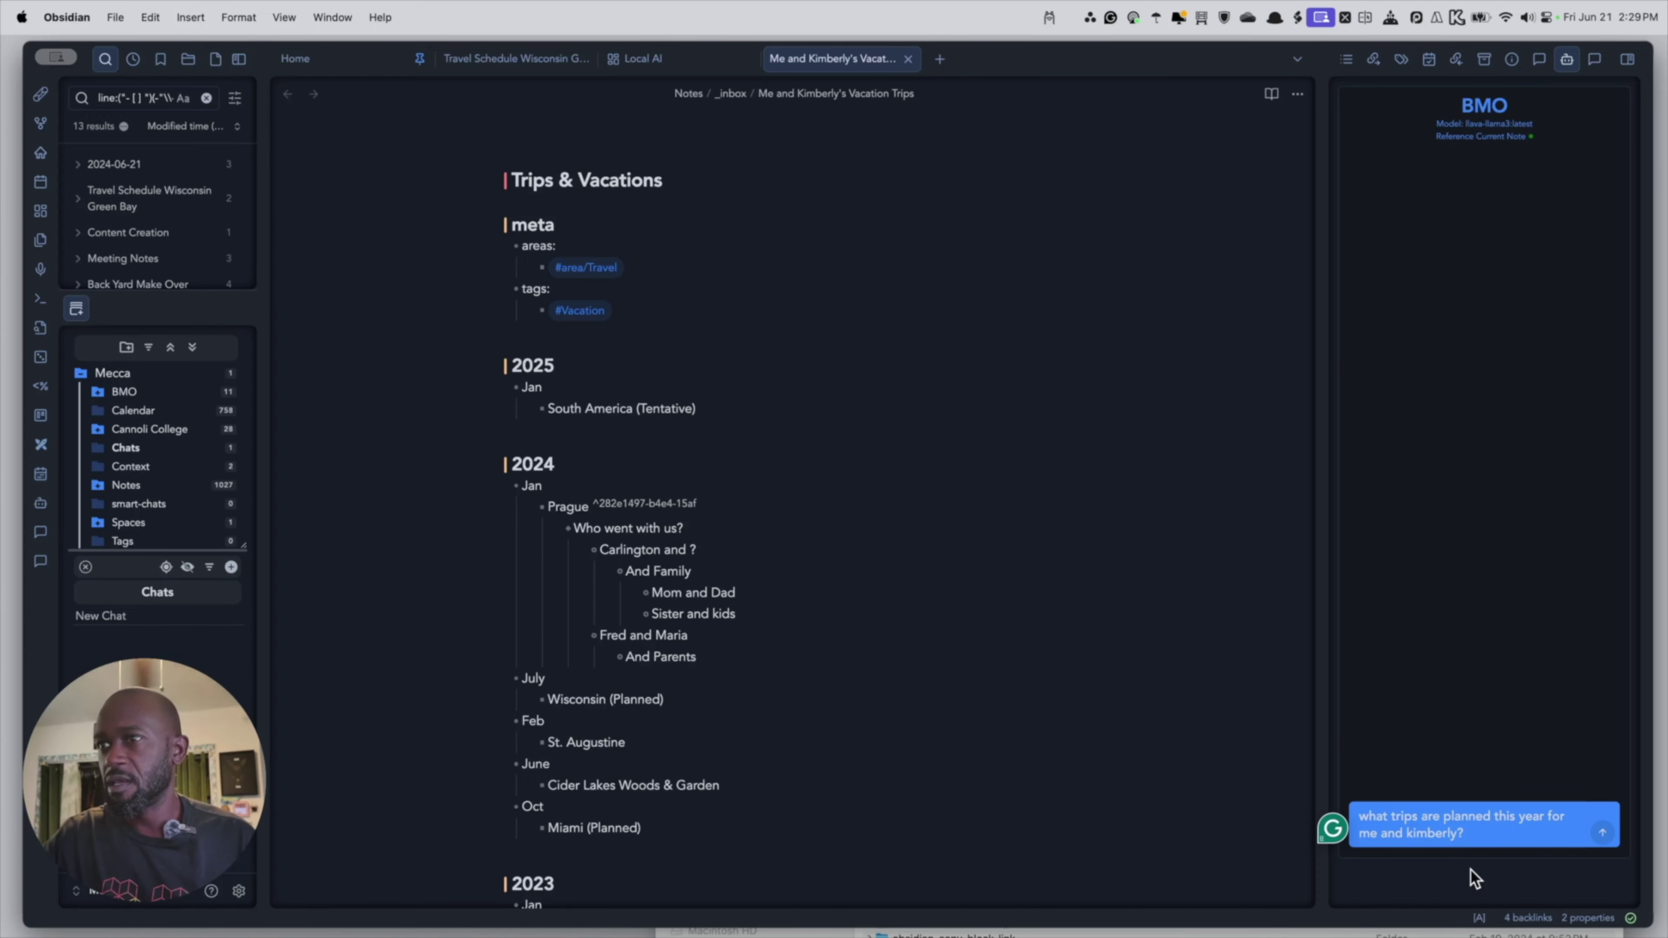
{"action": "key", "text": "BackSpace"}
{"action": "type", "text": "\"P"}
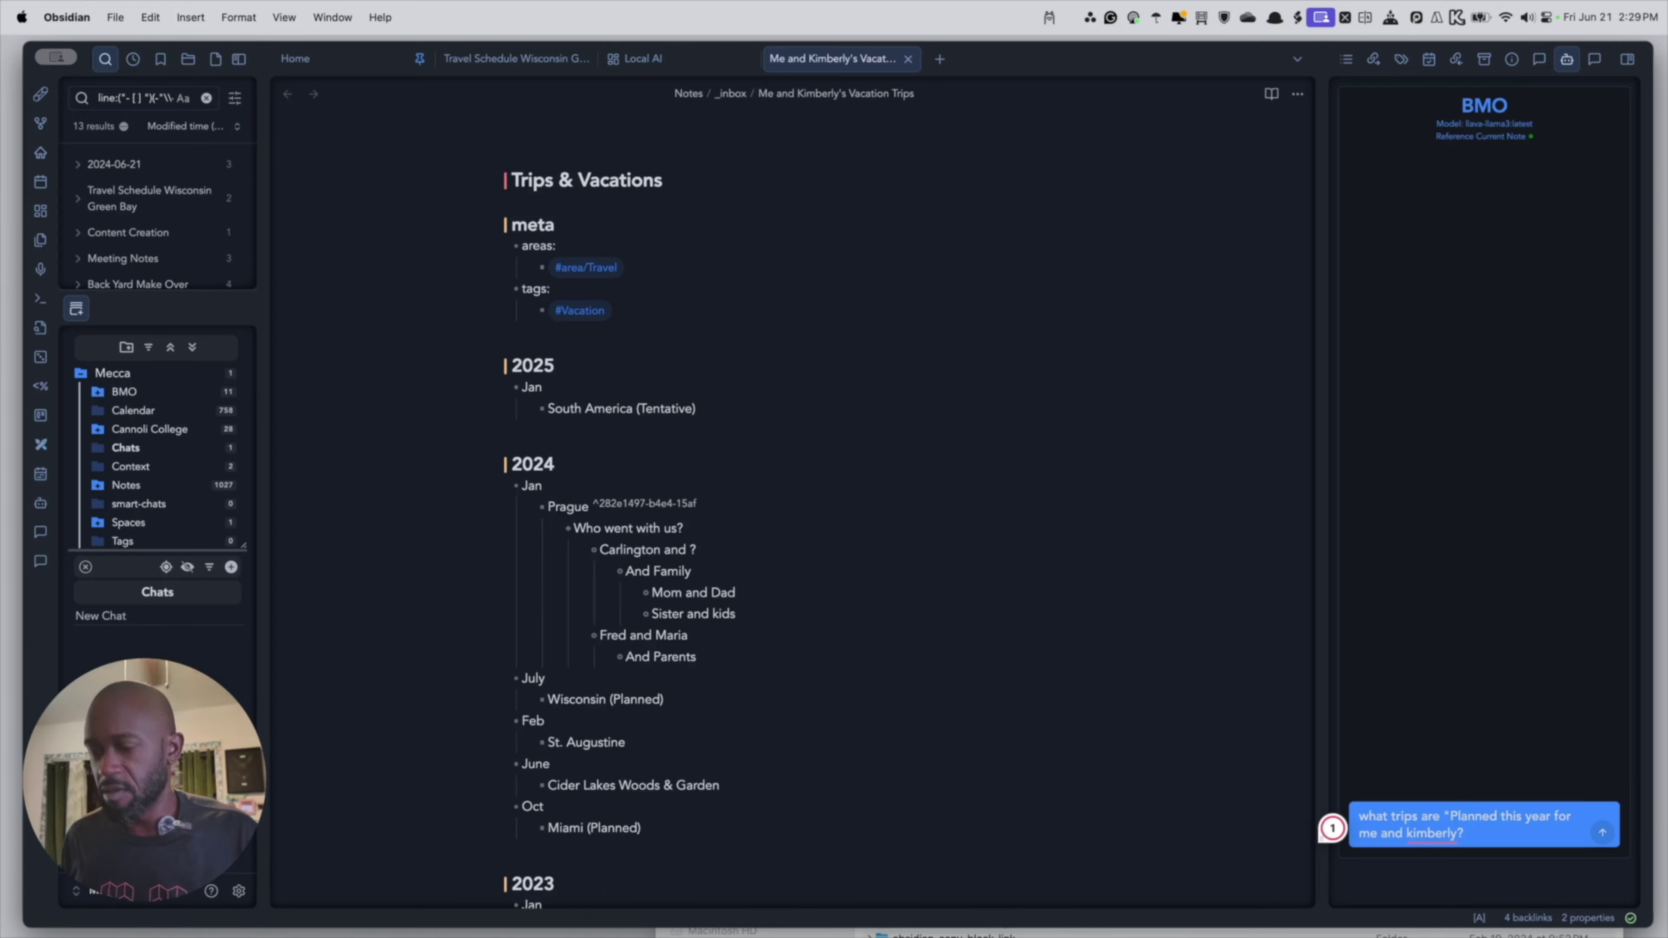
{"action": "type", "text": "\""}
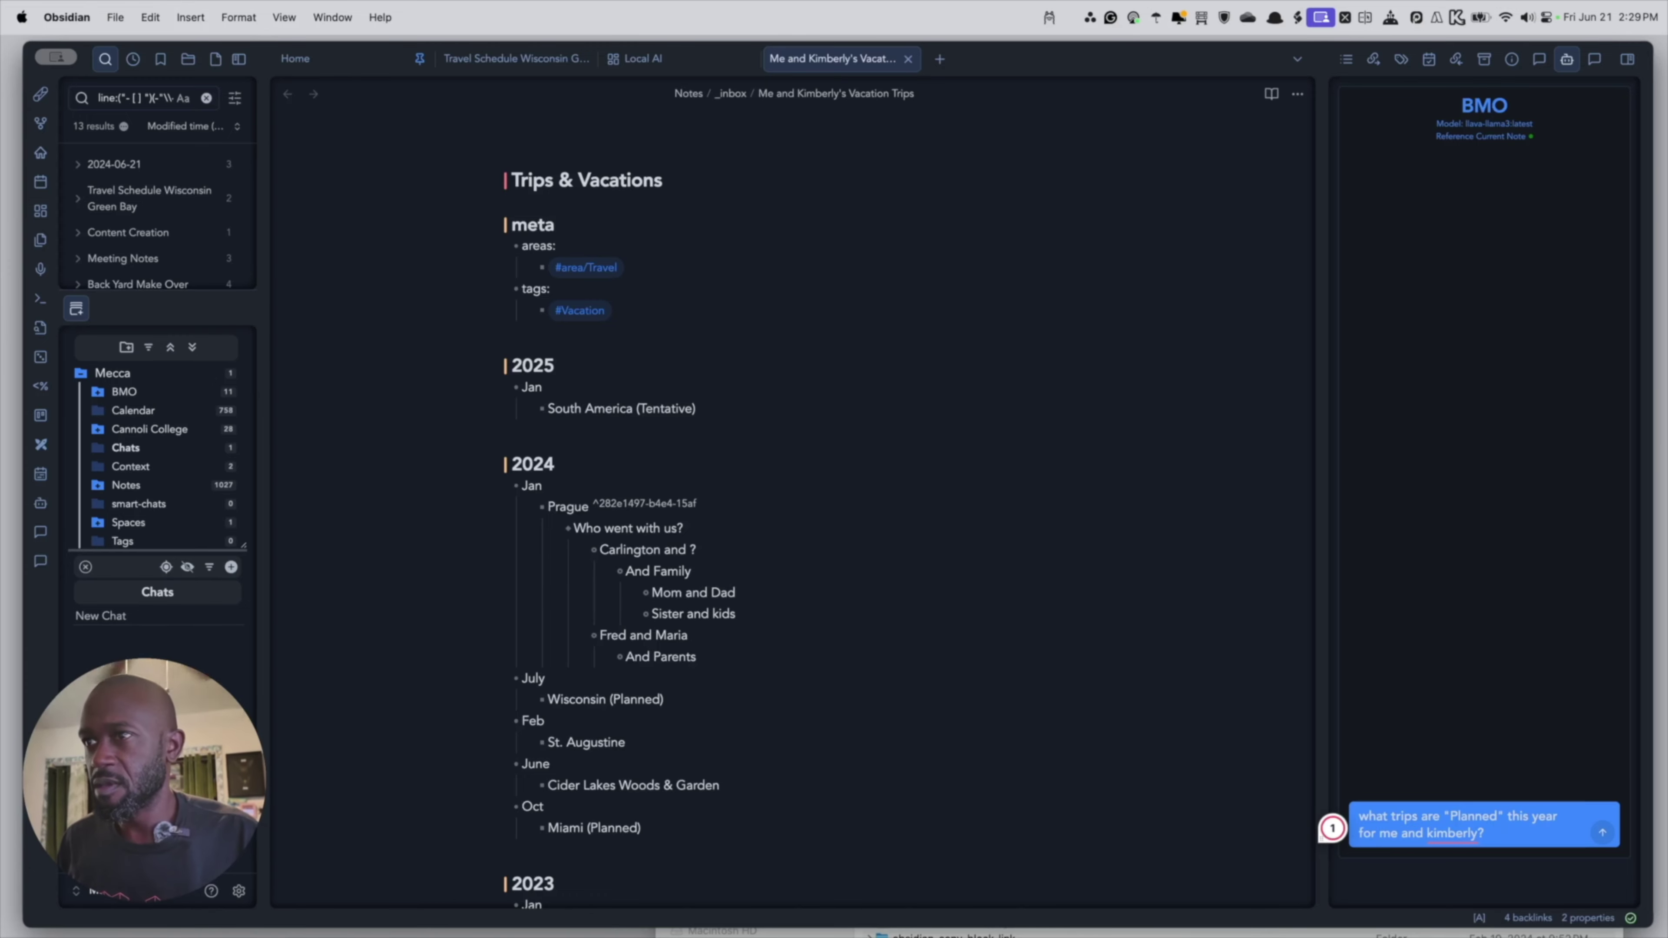
{"action": "key", "text": "Return"}
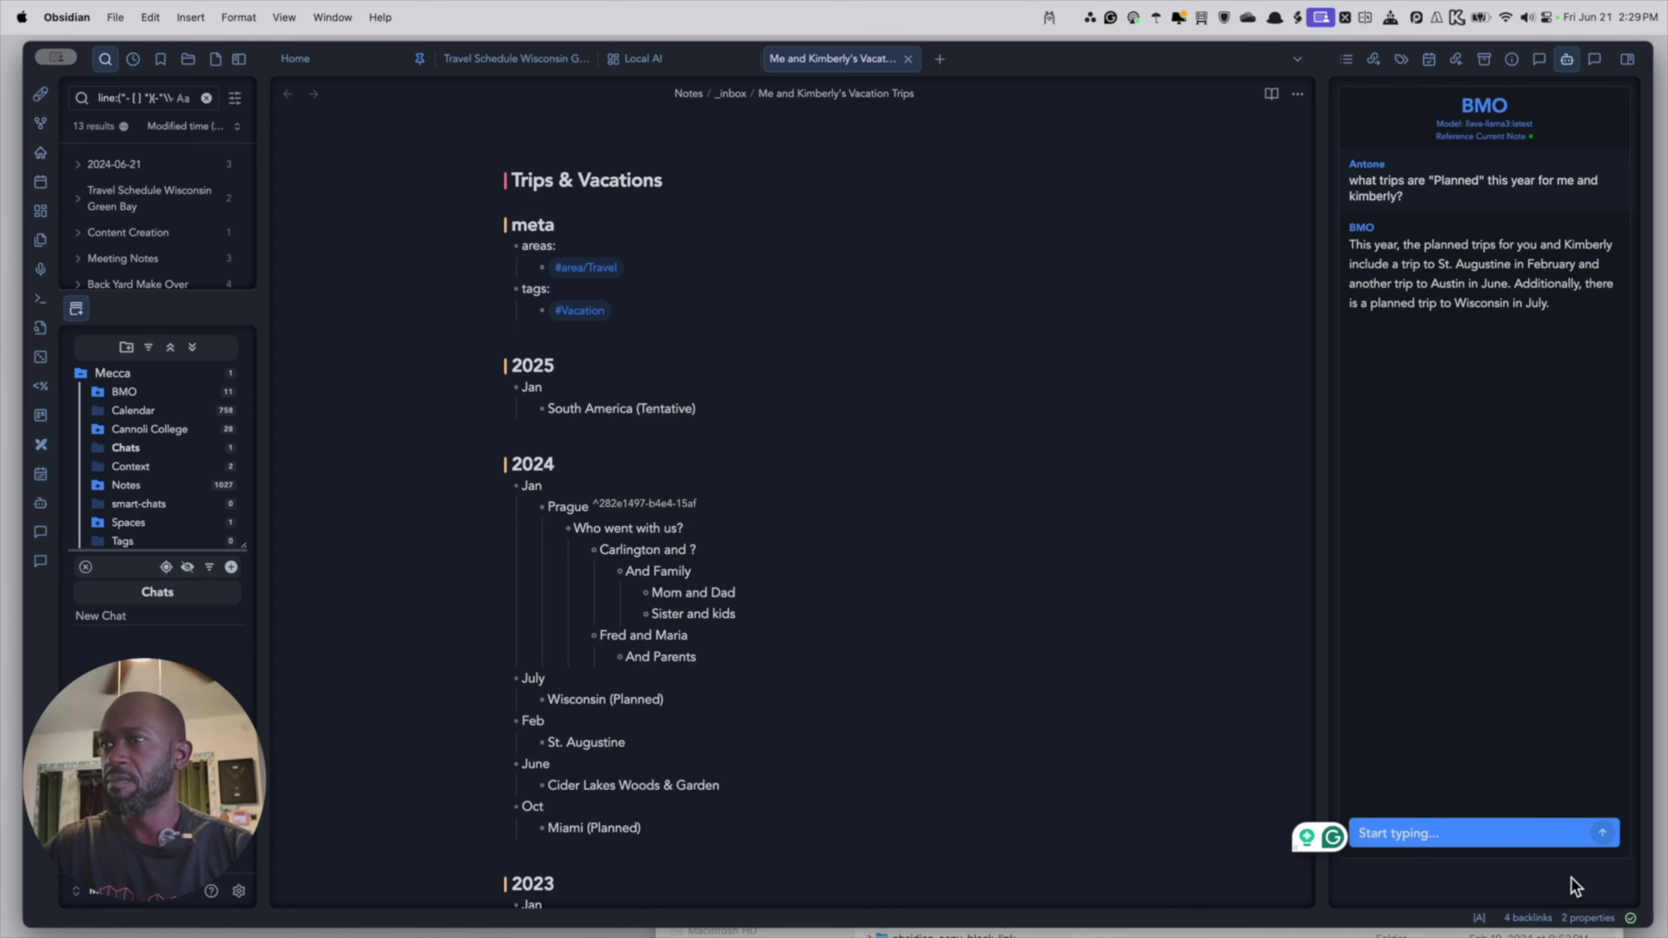
Review the destinations and months in BMO's new answer about this year's "Planned" trips.
{"action": "left_click", "coordinate": [1523, 339]}
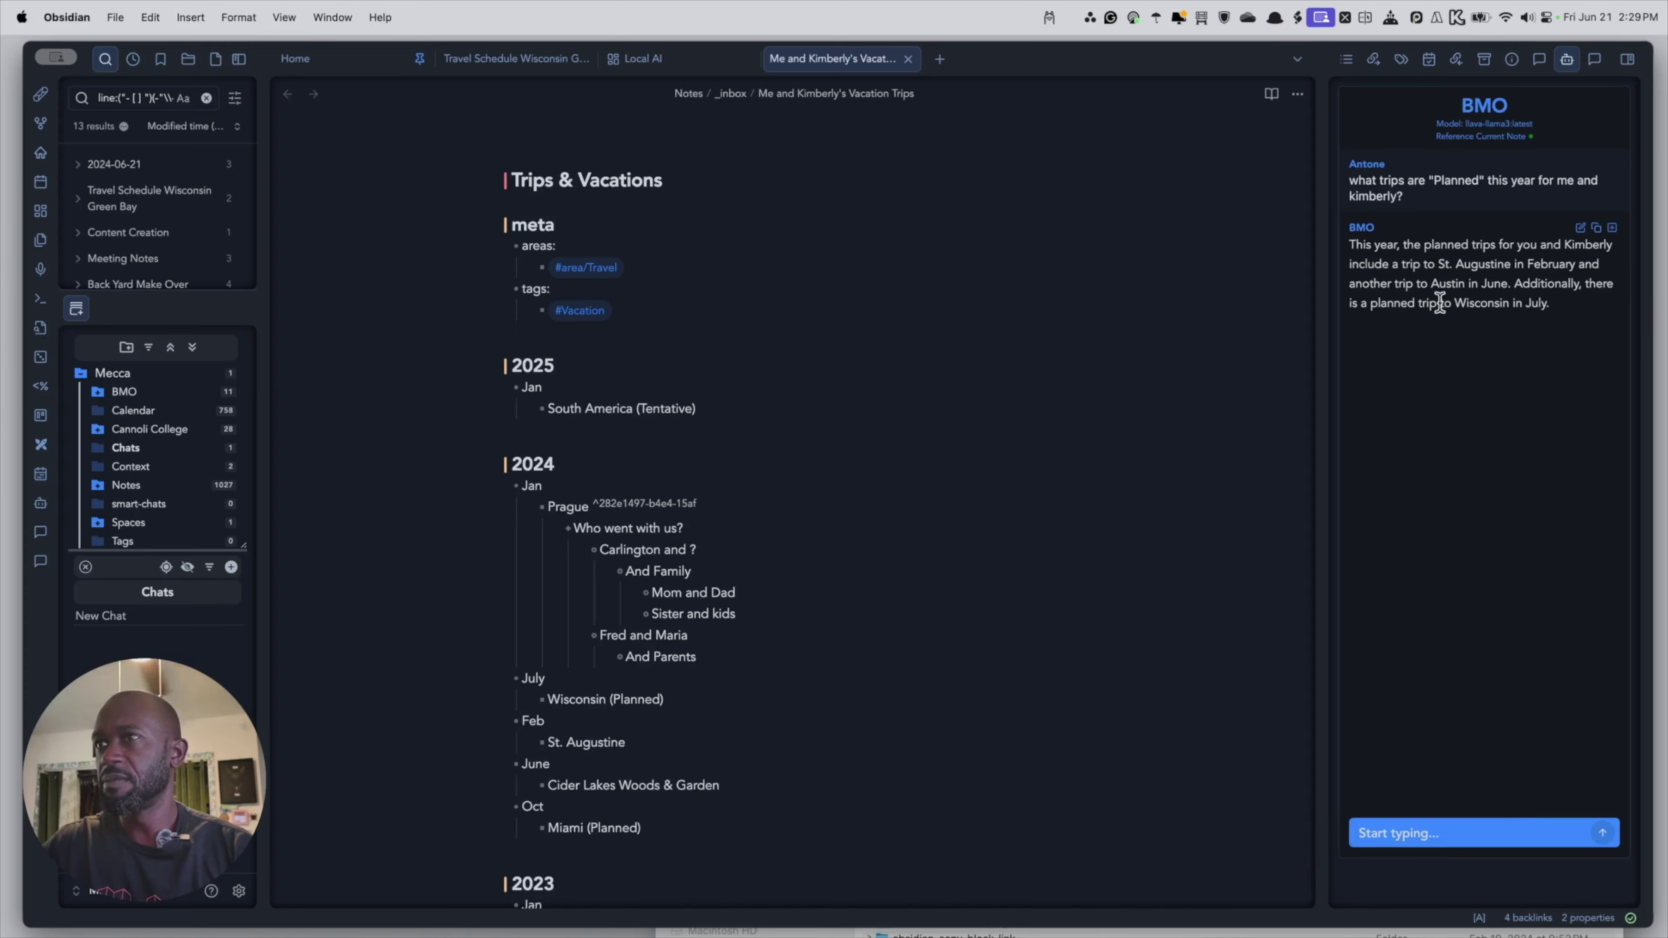
{"action": "left_click_drag", "start_coordinate": [1454, 303], "coordinate": [1530, 305]}
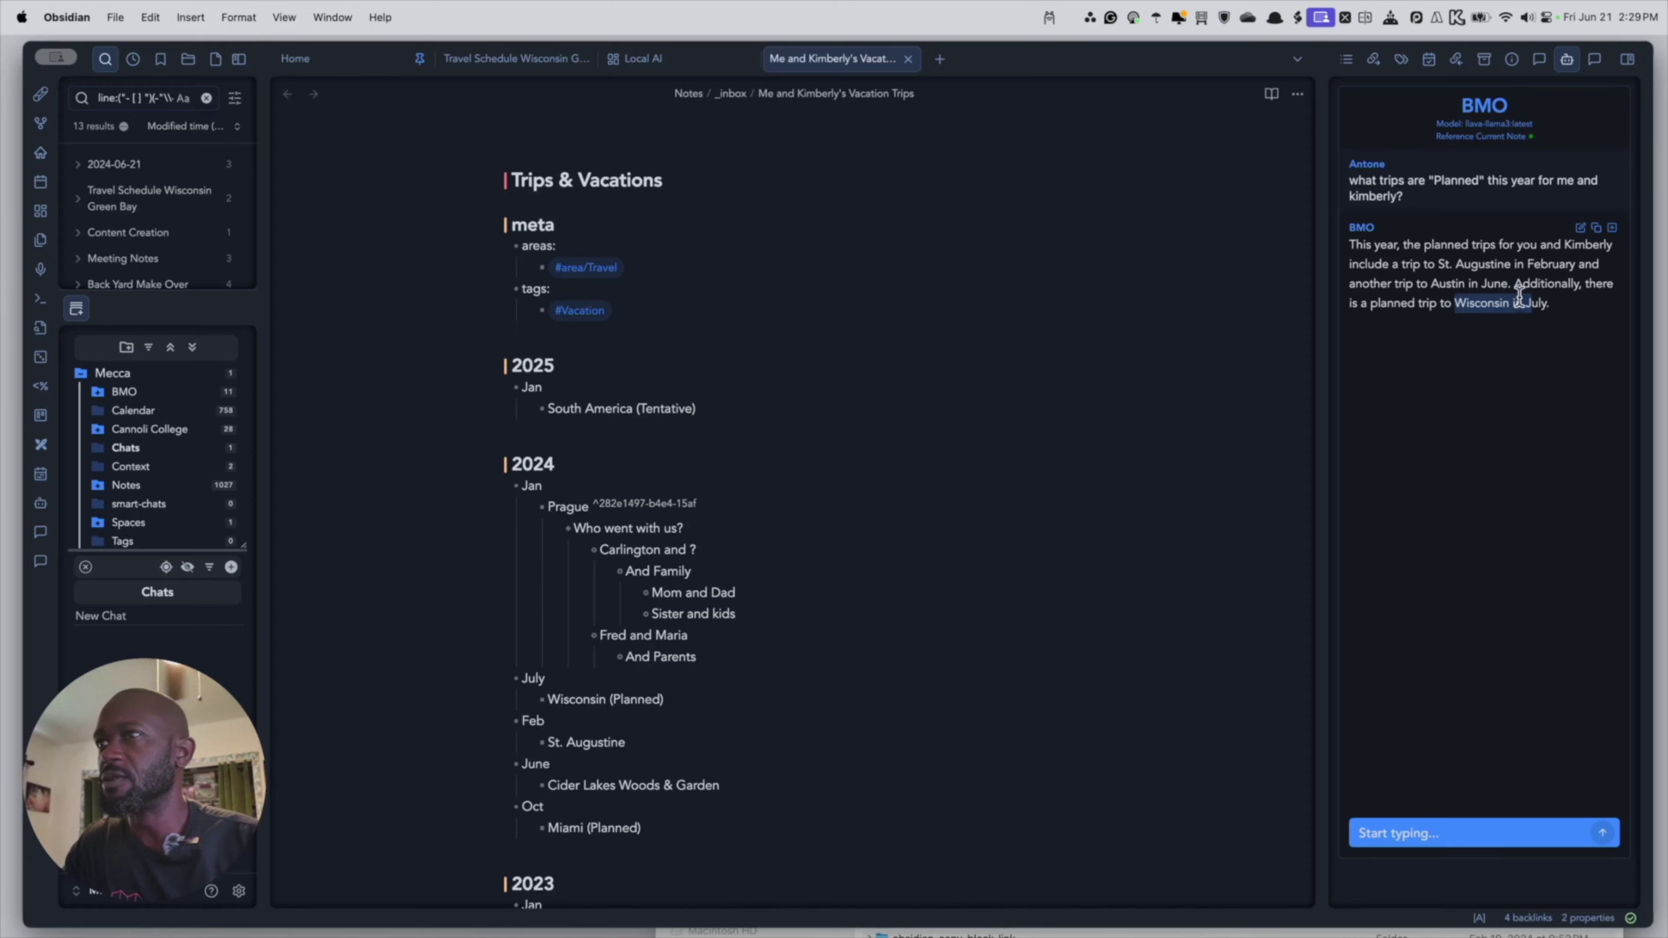
{"action": "left_click", "coordinate": [1379, 287]}
{"action": "left_click_drag", "start_coordinate": [1379, 287], "coordinate": [1500, 306]}
{"action": "left_click", "coordinate": [1504, 324]}
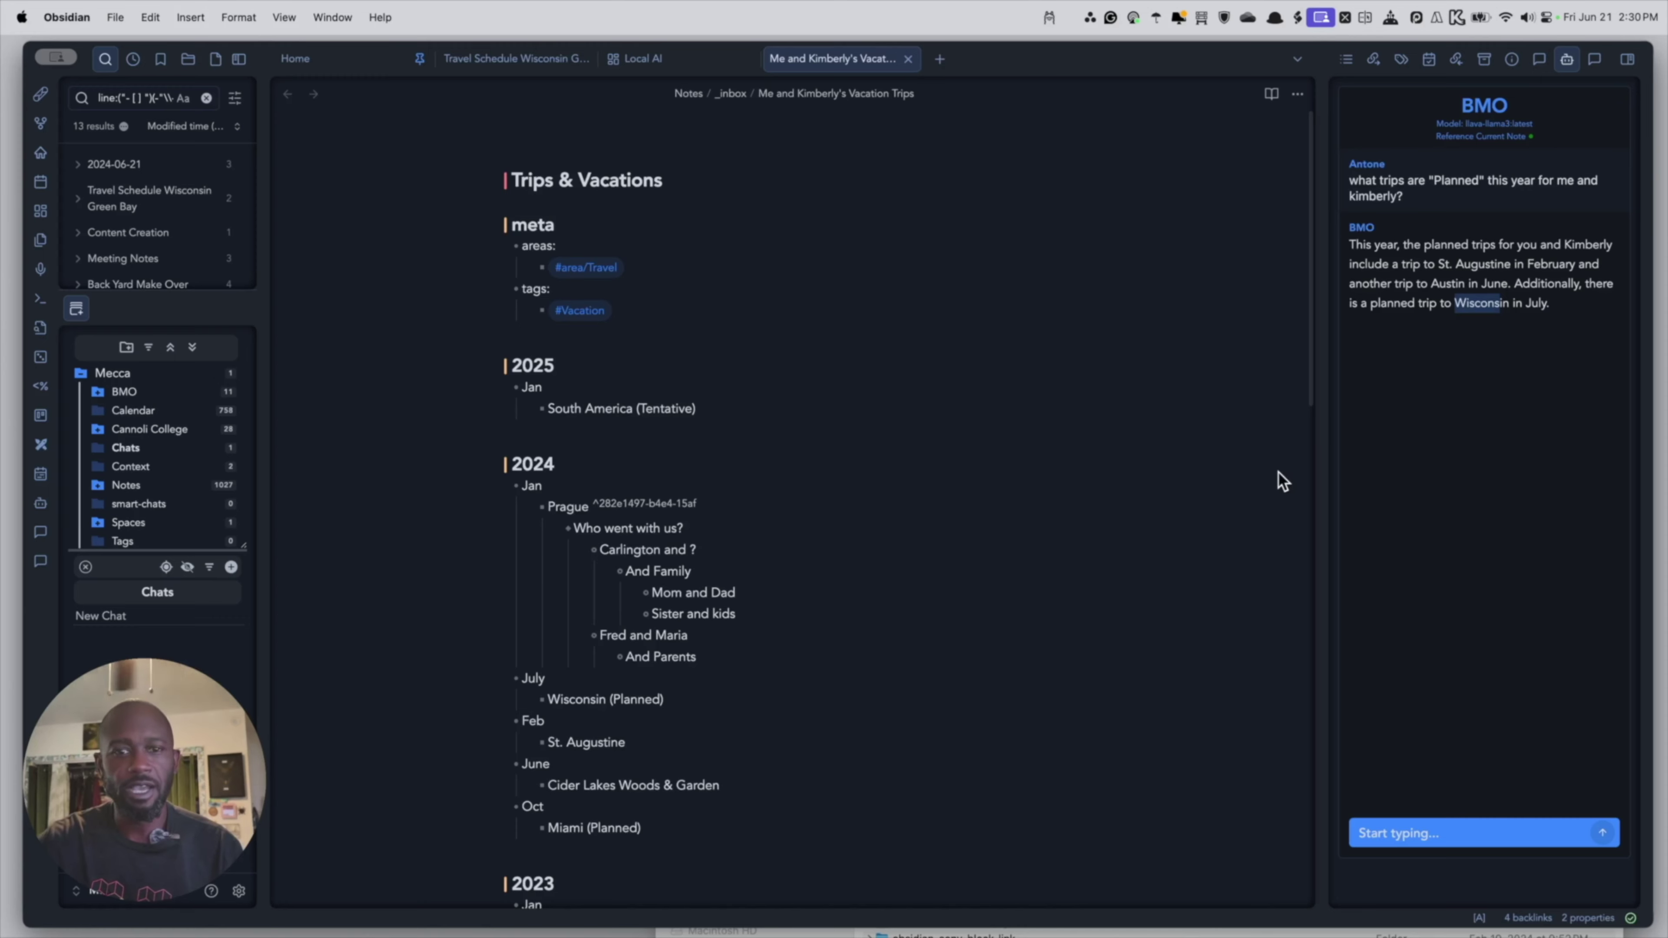
{"action": "left_click", "coordinate": [1463, 417]}
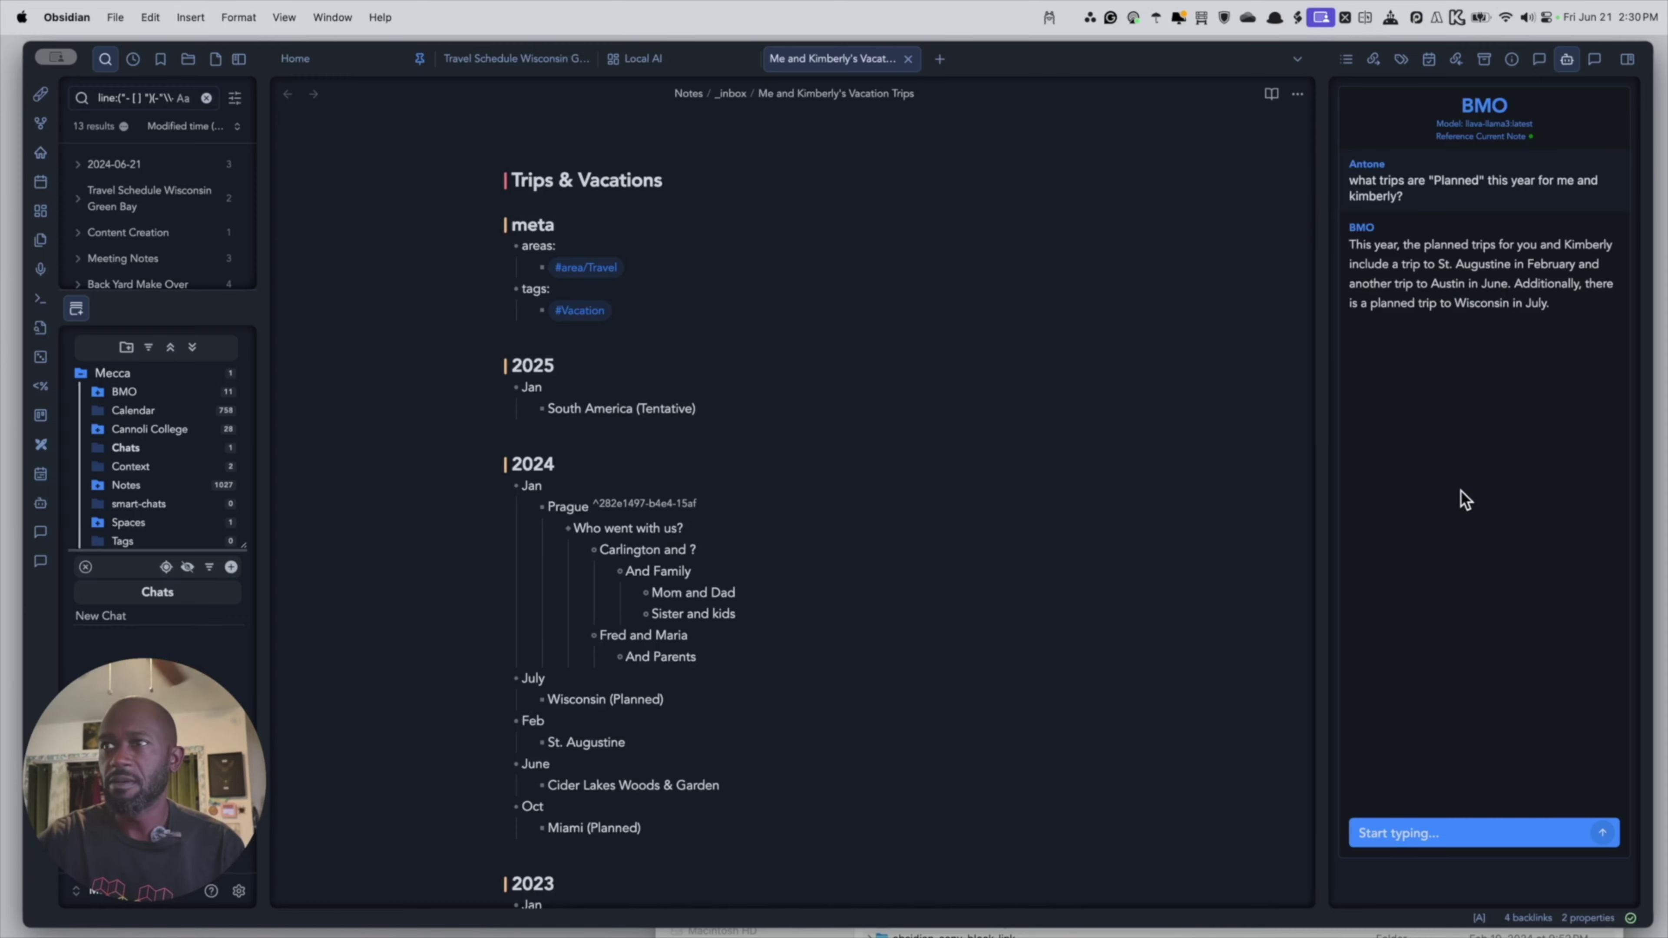